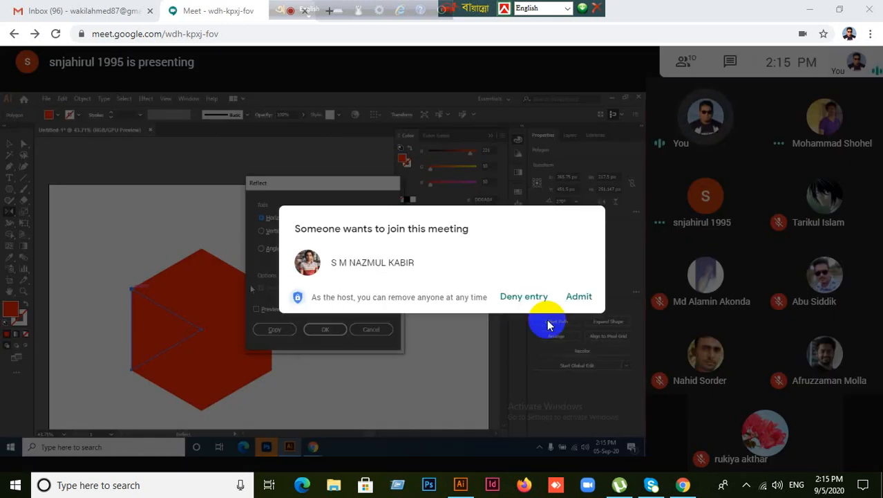
Step: Admit the waiting participant to the meeting and open the WhatsApp desktop app
left_click(580, 297)
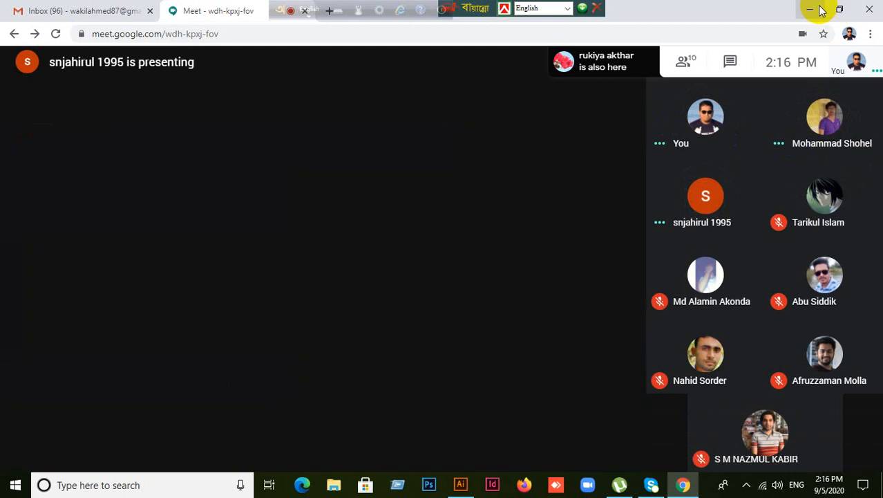
left_click(810, 10)
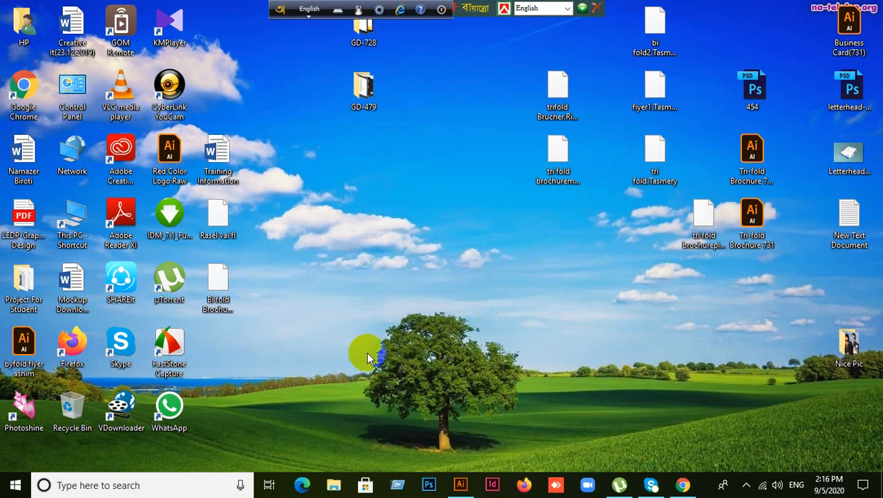
left_click(358, 313)
left_click(433, 331)
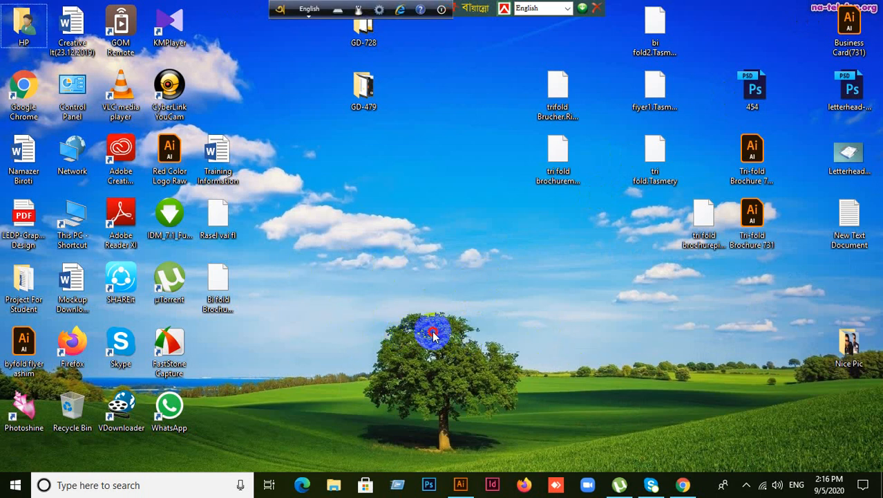
double_click(171, 419)
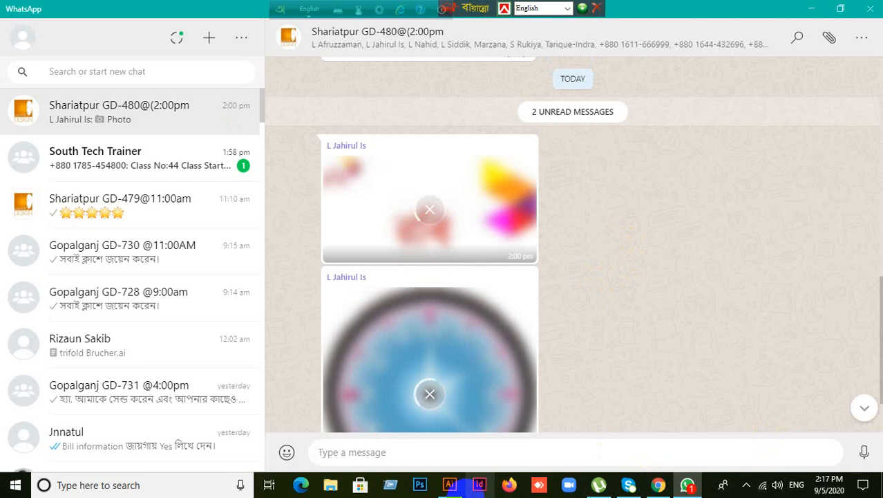
Step: Switch to the Google Meet call and present the entire screen to the participants
left_click(658, 486)
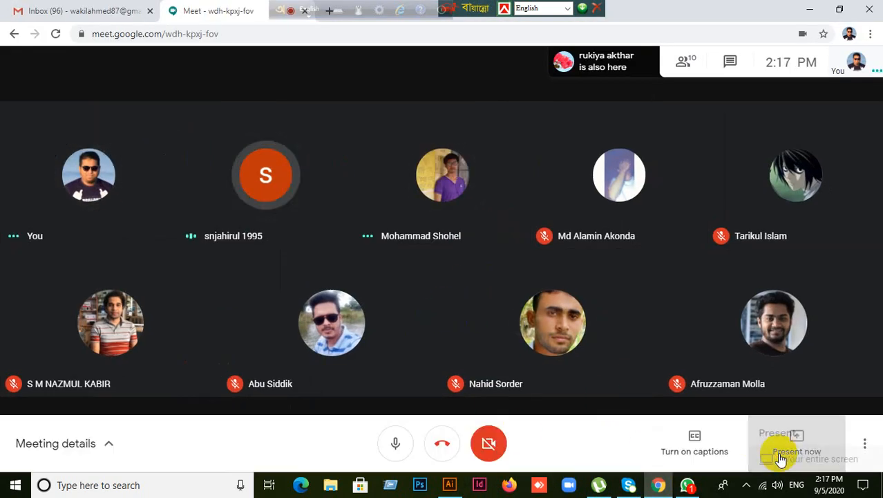
left_click(774, 449)
left_click(759, 331)
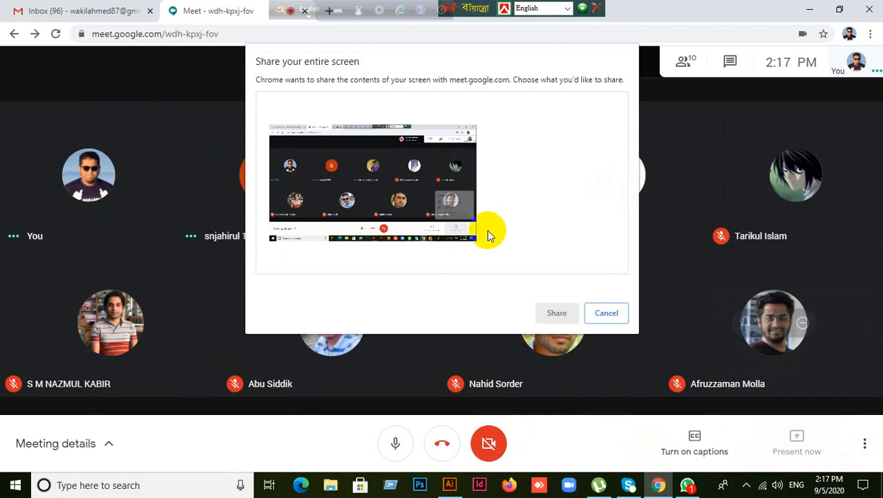
left_click(434, 187)
left_click(567, 315)
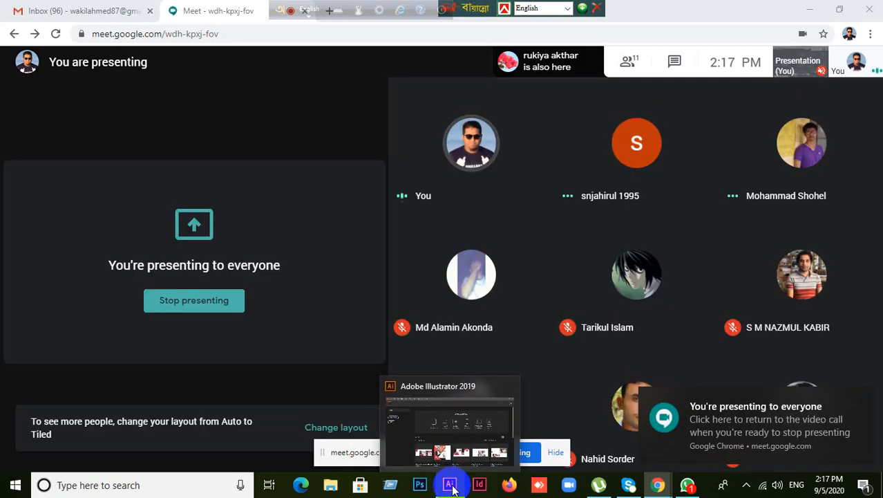
Step: Switch to WhatsApp and view the blue clock image from the Shariatpur GD-480 group chat at full size
left_click(450, 486)
left_click(450, 486)
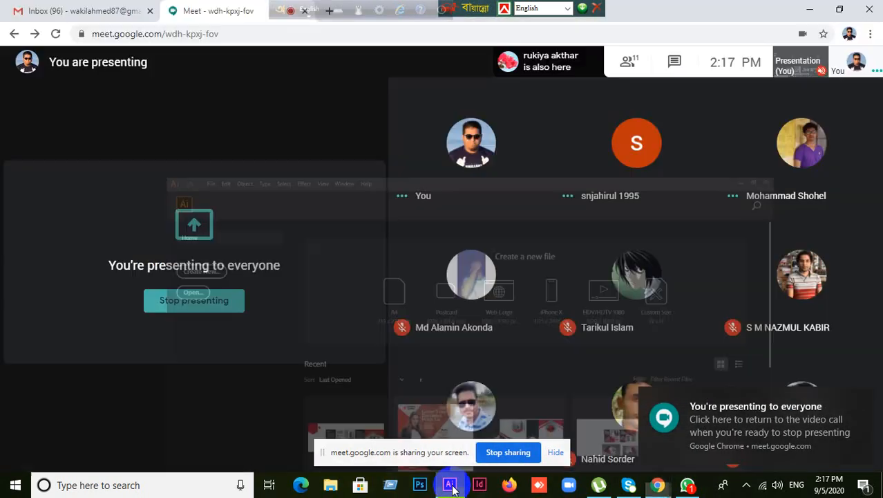
left_click(688, 486)
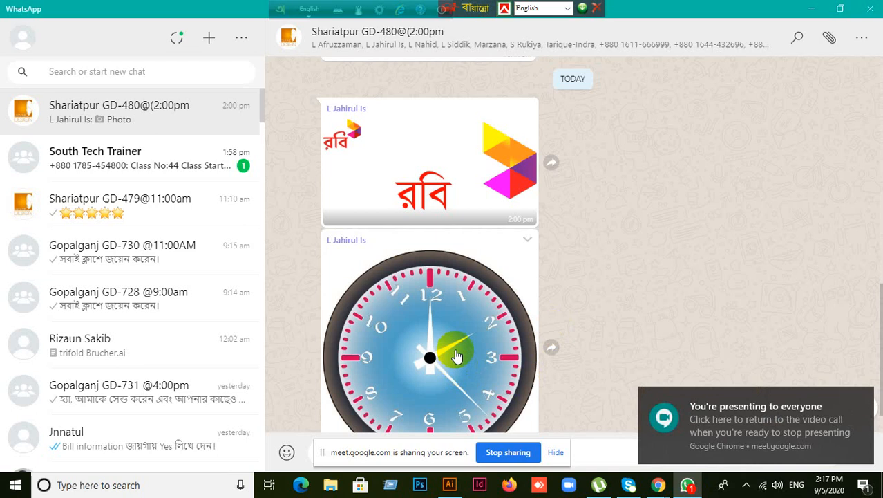
left_click(456, 355)
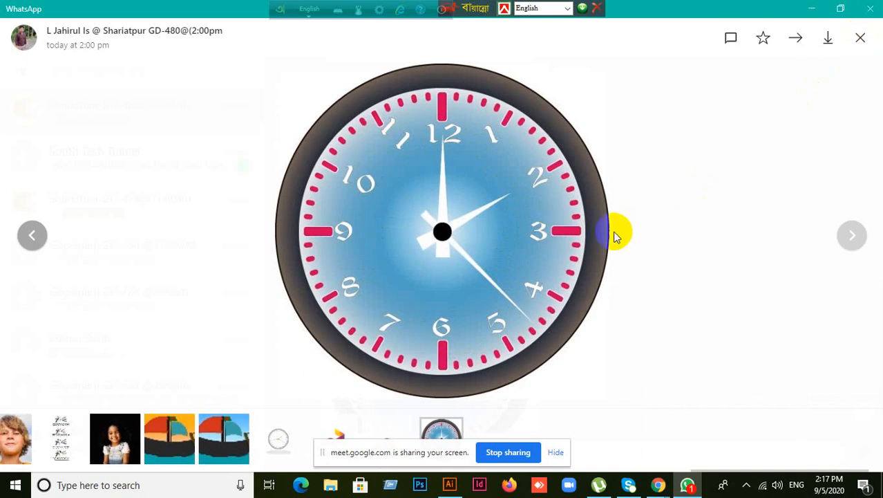
left_click(523, 230)
left_click(864, 41)
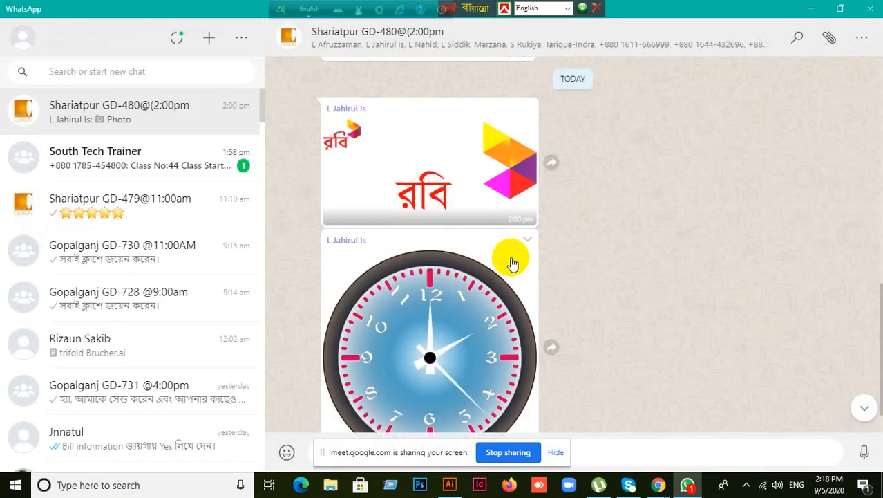
Step: View the রবি logo image sent just above the blue clock at full size
scroll(460, 249, "up", 1)
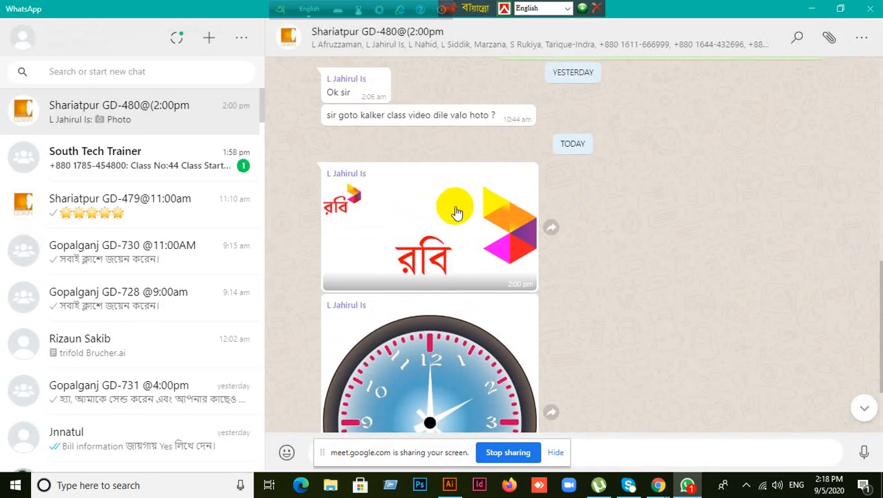
left_click(511, 214)
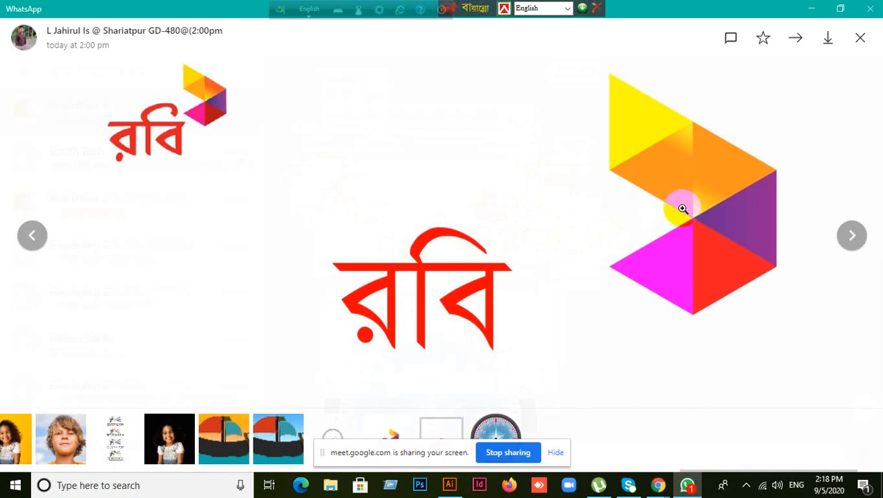
left_click(860, 40)
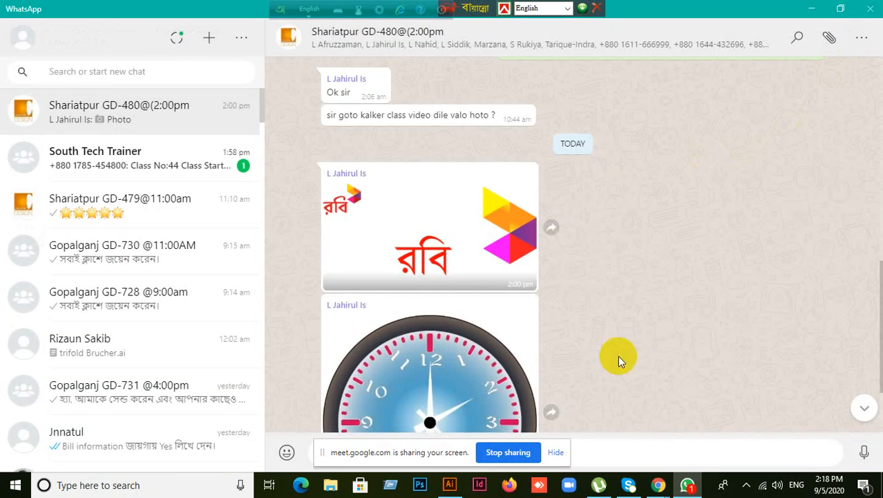
mouse_move(658, 485)
left_click(614, 423)
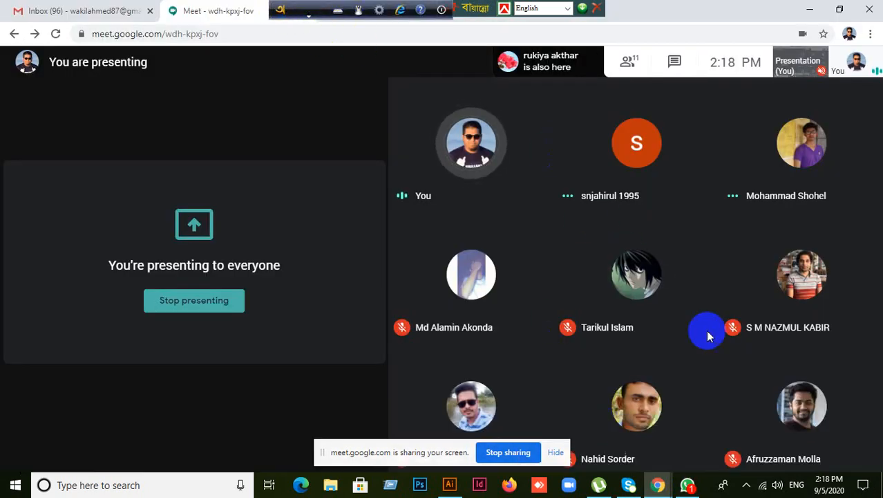
left_click(687, 484)
Step: Find the earlier রবি logo image posted at 9:00 pm in the group chat and examine its details enlarged
scroll(584, 330, "up", 4)
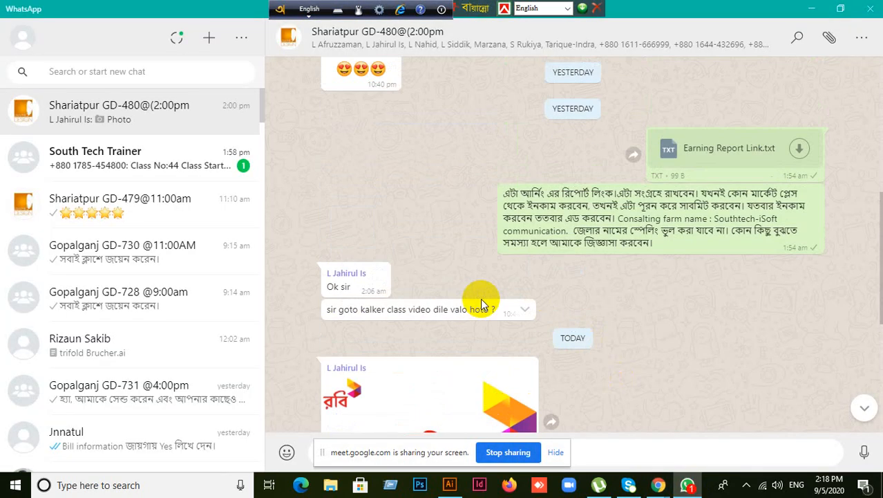
scroll(454, 311, "up", 4)
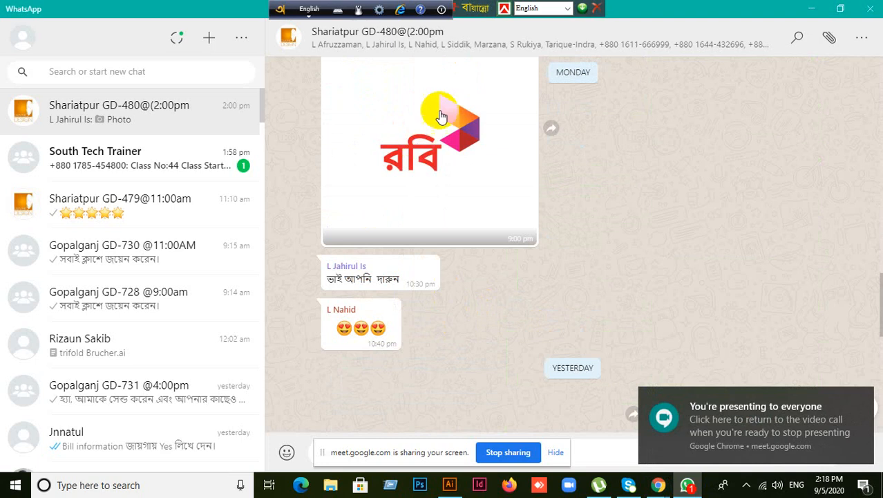
scroll(474, 197, "up", 1)
left_click(518, 258)
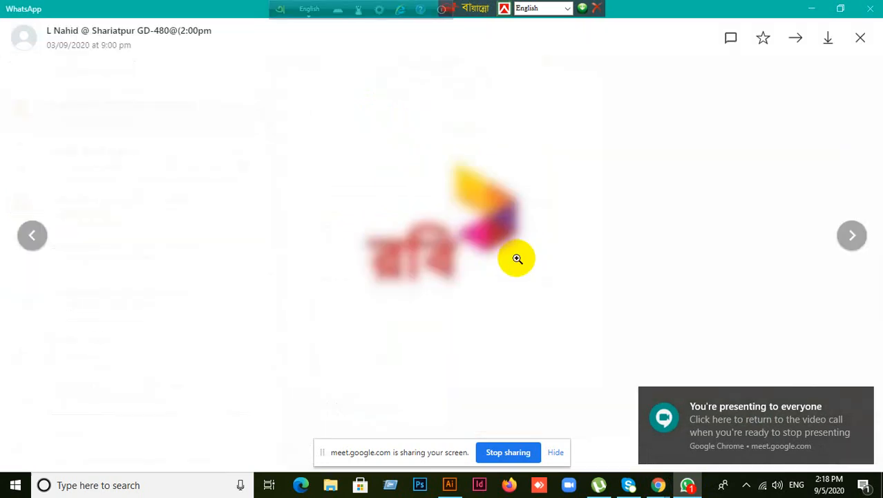
left_click(543, 260)
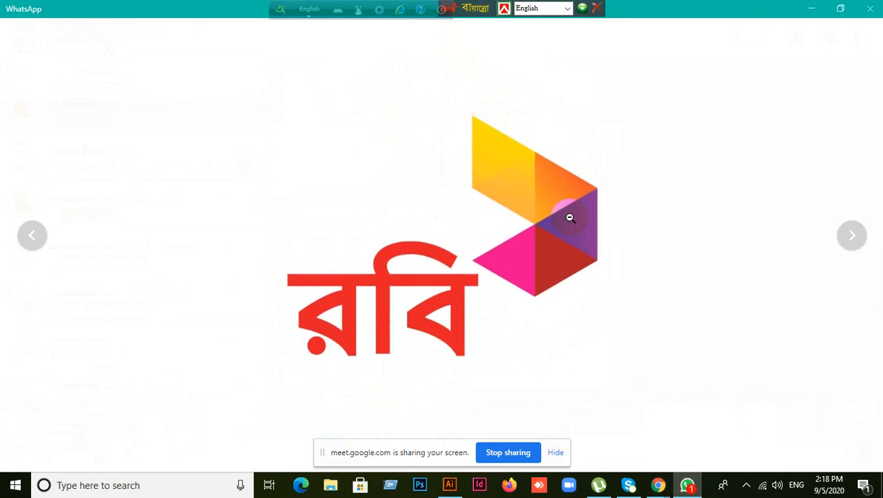
left_click(582, 238)
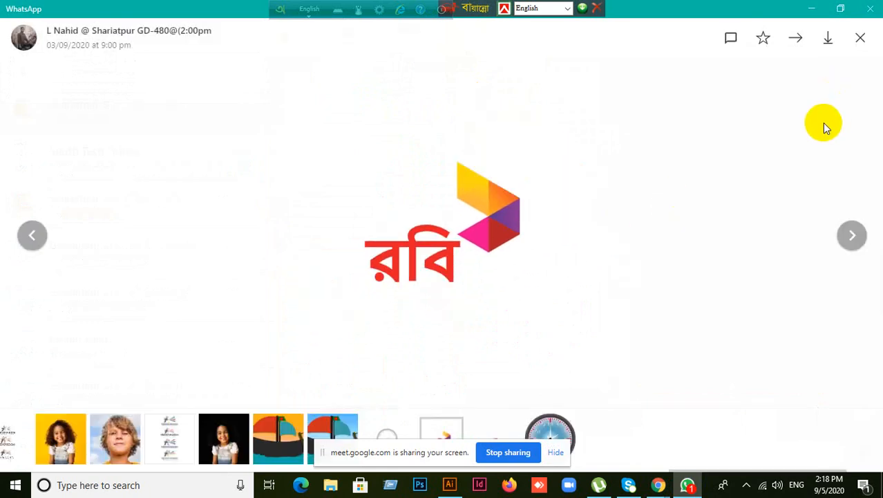
left_click(859, 40)
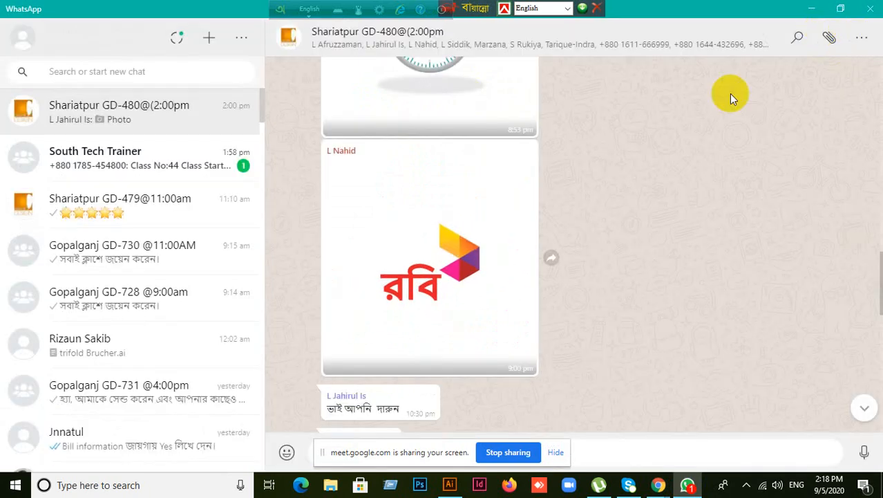
Step: Find the grey-rimmed clock image posted on Thursday in the group chat and examine its dial and hands enlarged
scroll(518, 257, "up", 5)
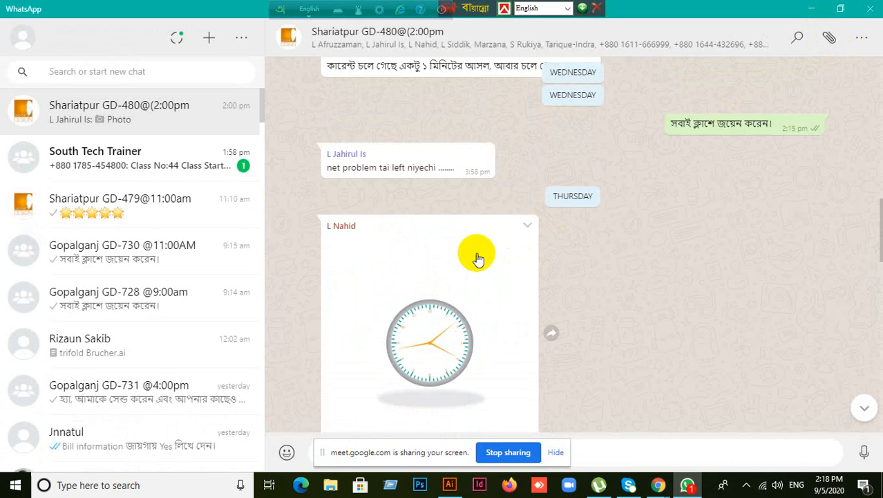
scroll(476, 254, "up", 5)
scroll(477, 252, "down", 6)
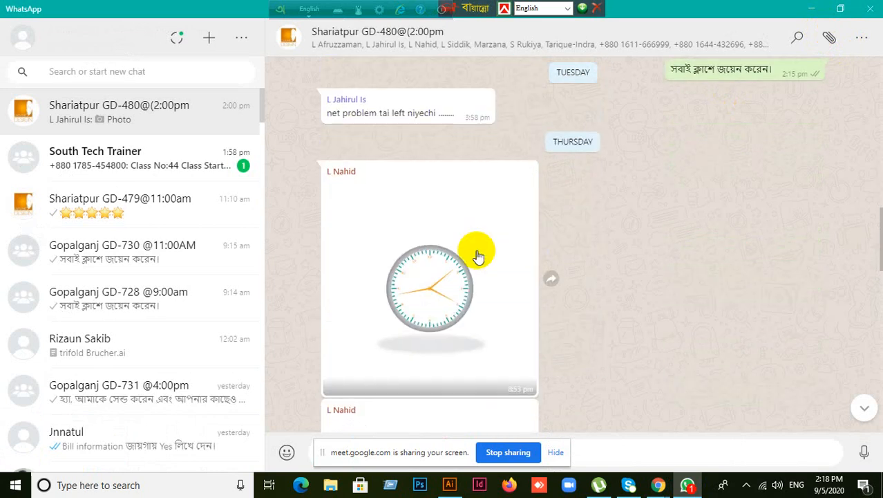
scroll(477, 255, "down", 1)
left_click(455, 221)
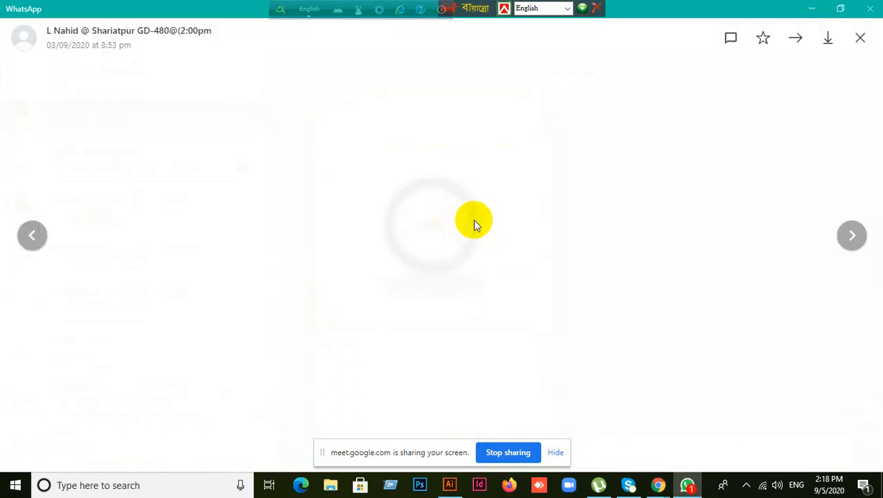
left_click(490, 228)
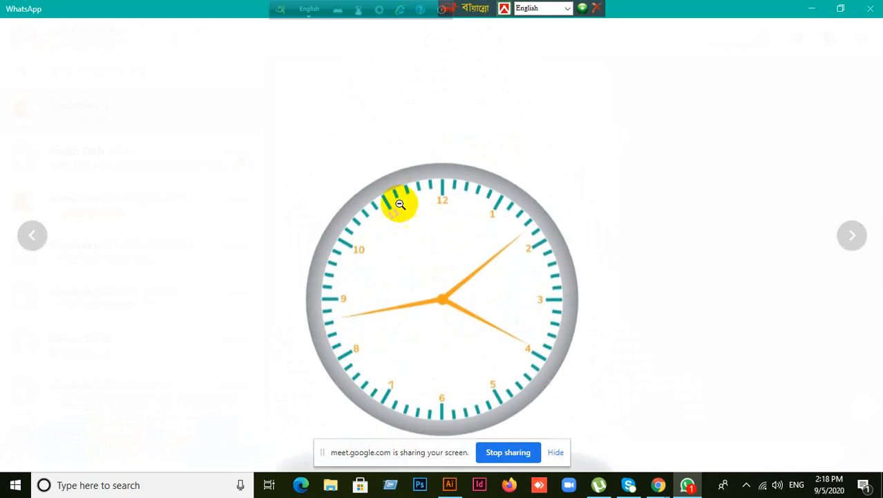
left_click(413, 208)
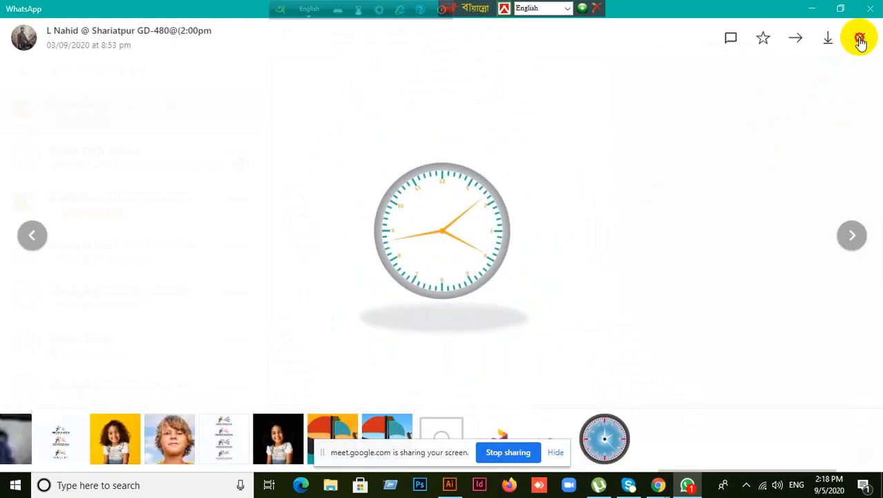
left_click(859, 38)
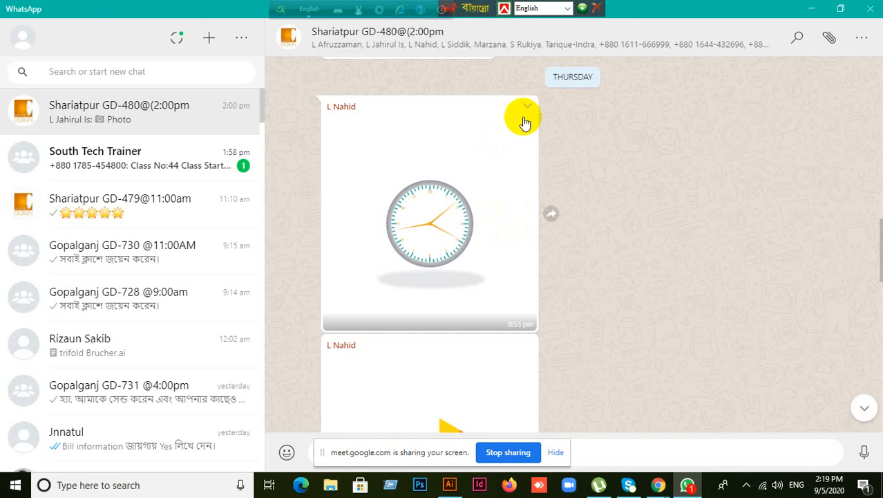
left_click(527, 110)
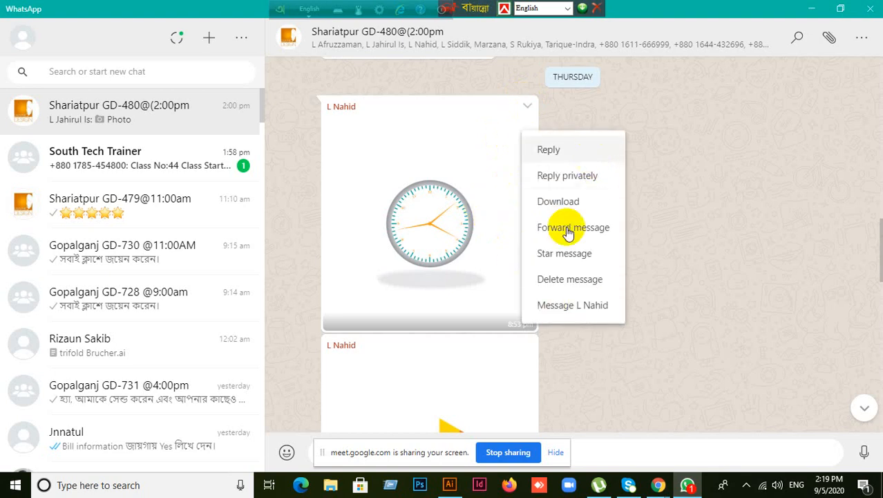
left_click(553, 150)
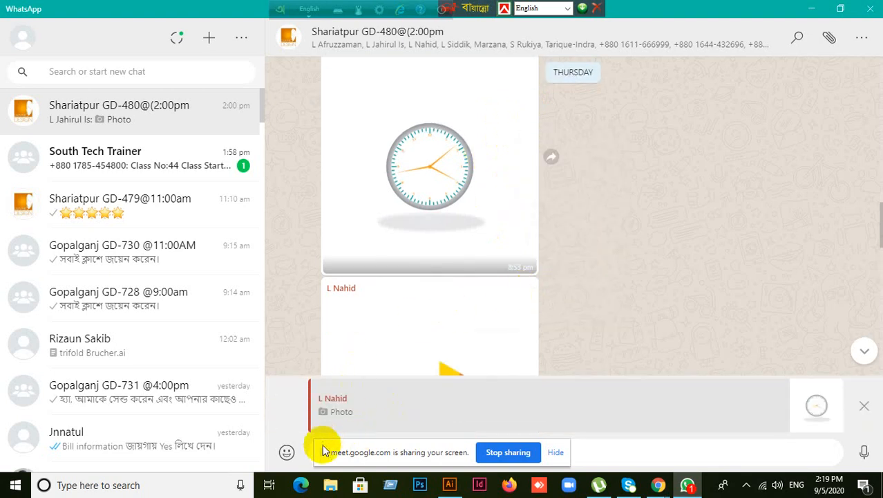
left_click(288, 453)
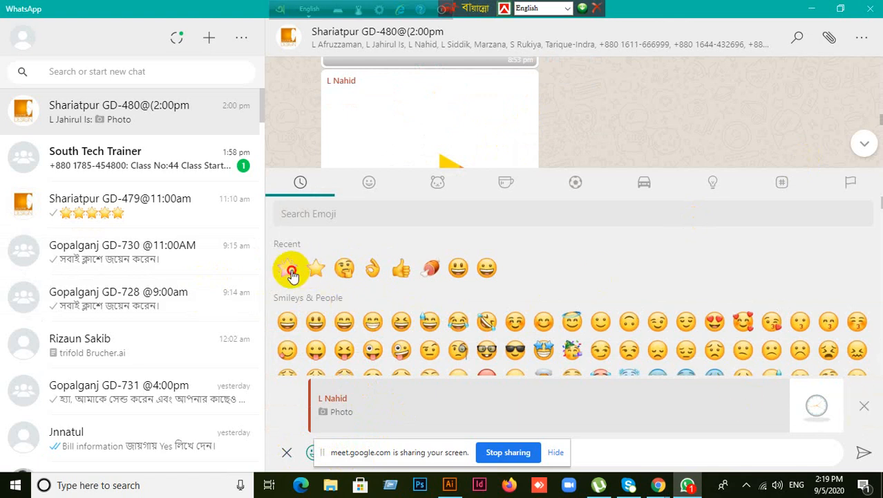
left_click(862, 407)
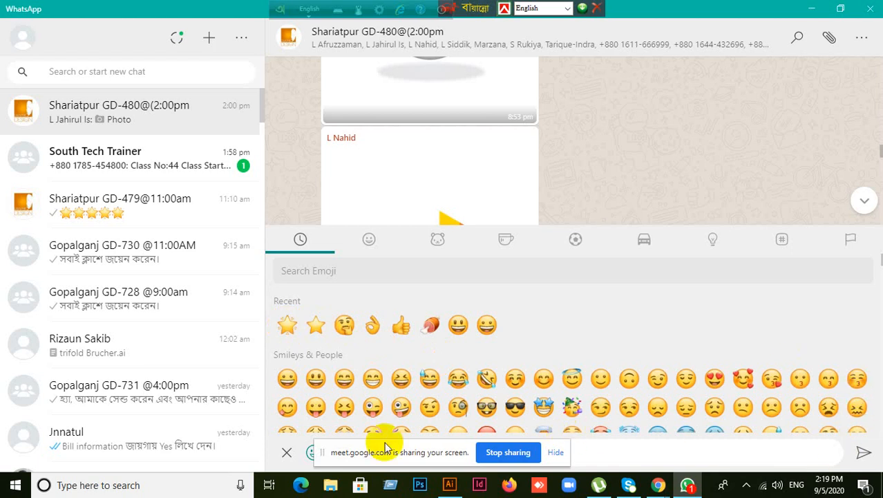
left_click(289, 454)
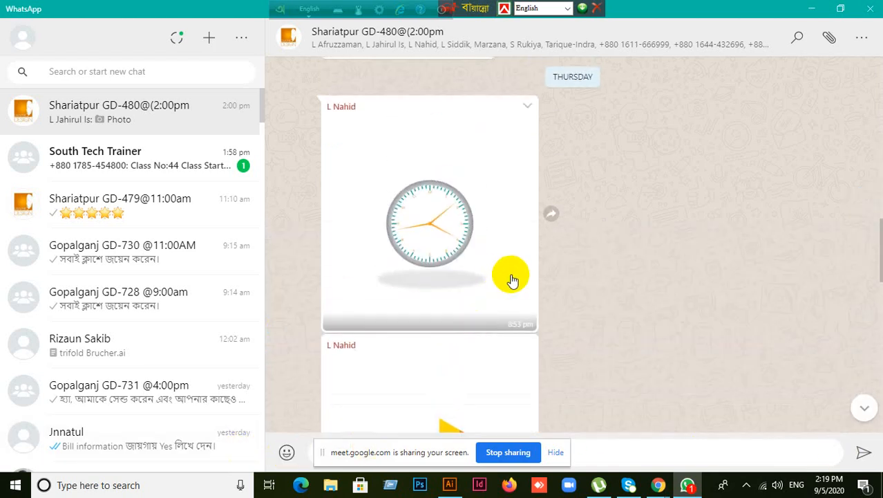
Step: Start a reply to Thursday's grey-rimmed clock image in the Shariatpur GD-480 group and add a star emoji to the draft
left_click(530, 109)
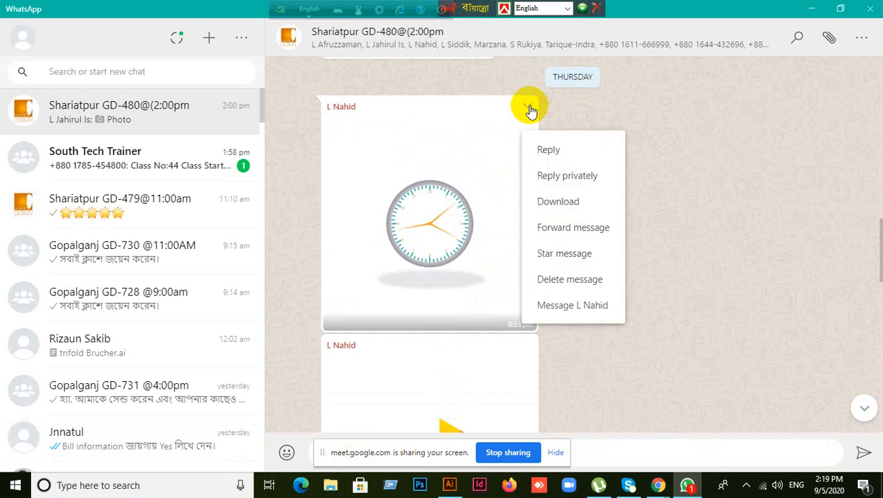
left_click(551, 149)
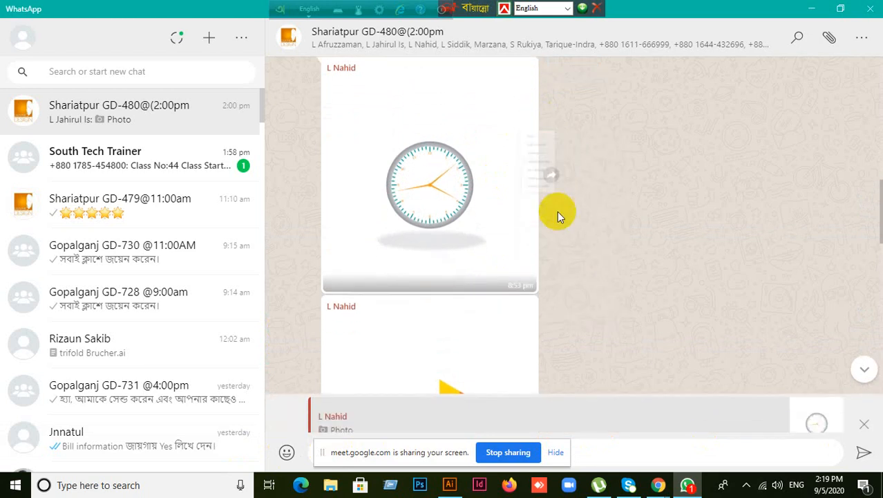
left_click(286, 455)
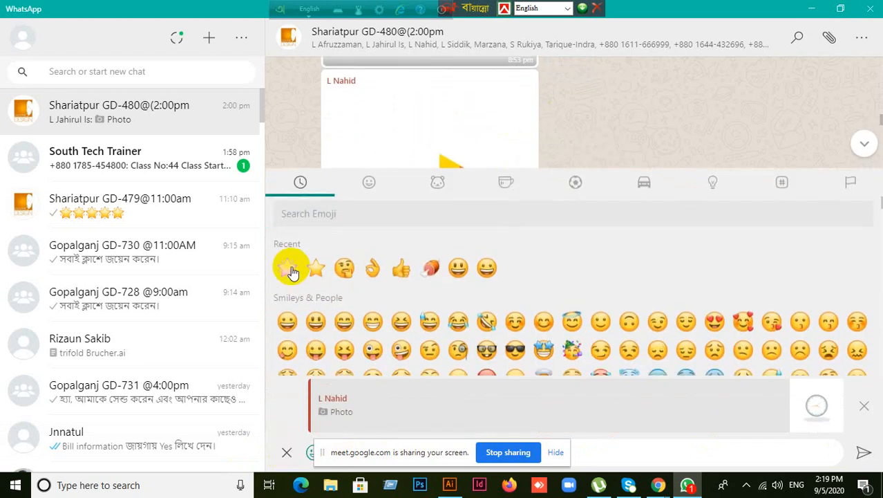
left_click(317, 271)
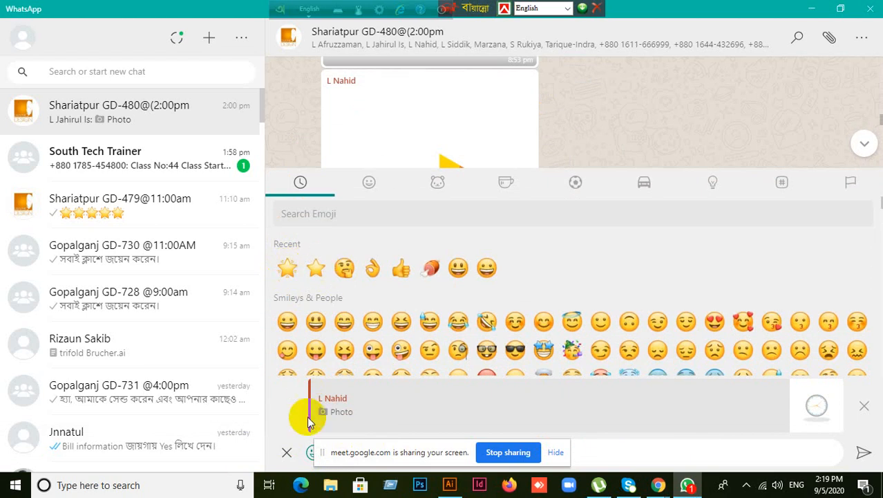
left_click(287, 451)
Step: Switch to the Shariatpur GD-479@11:00am group chat and find the orange-background clock image posted yesterday at 11:37 am
scroll(515, 232, "up", 8)
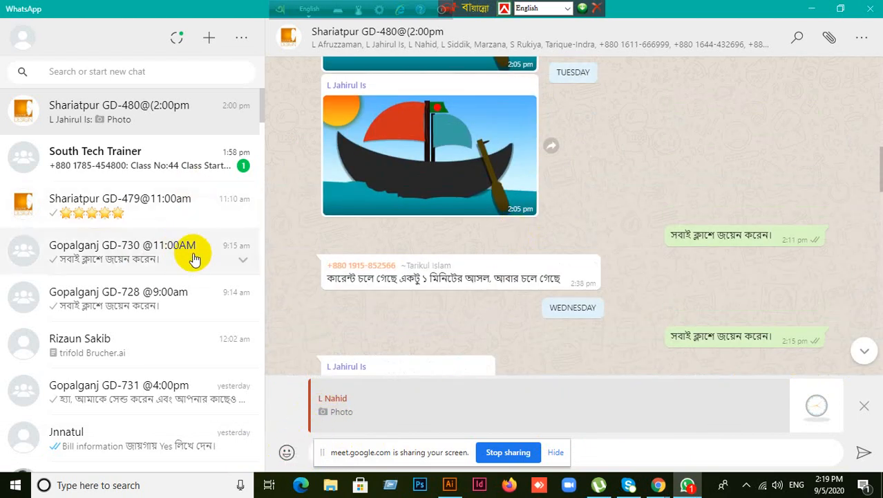
left_click(205, 216)
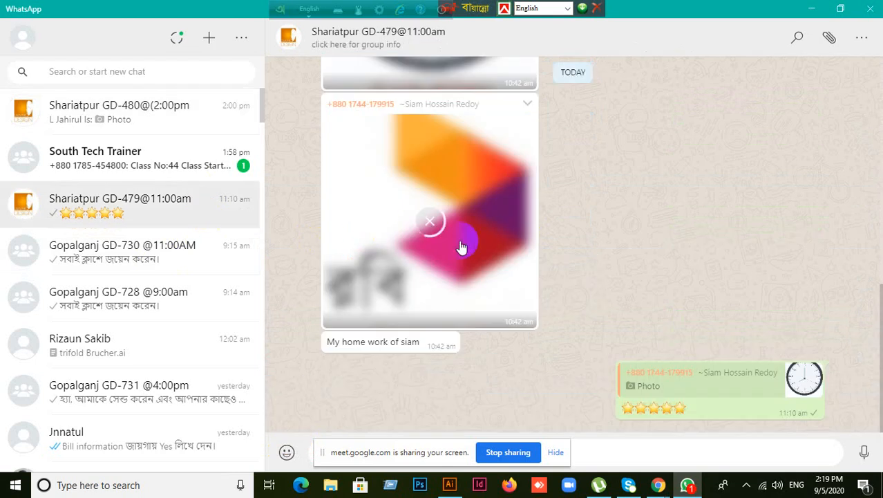
scroll(477, 249, "up", 3)
scroll(515, 256, "up", 1)
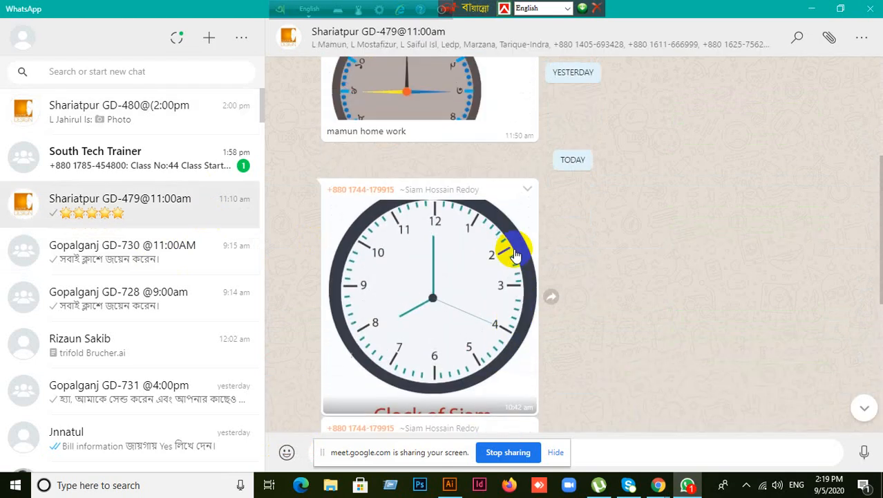
scroll(515, 254, "up", 5)
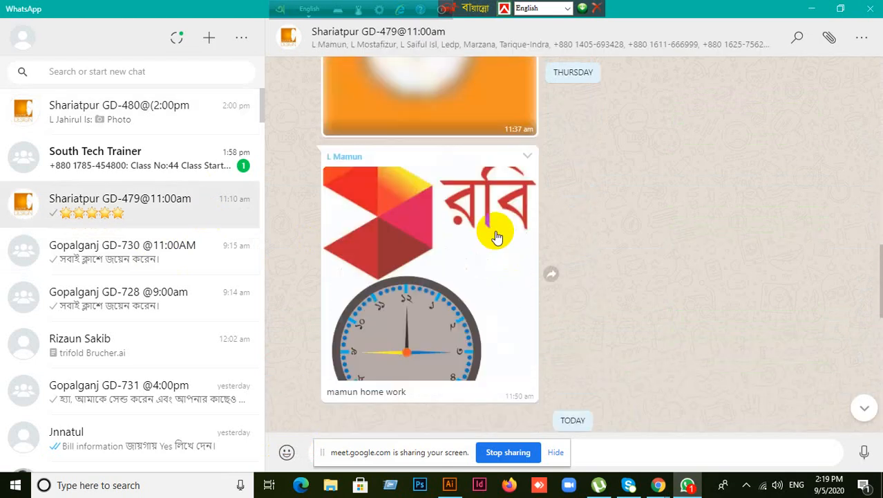
scroll(497, 237, "up", 2)
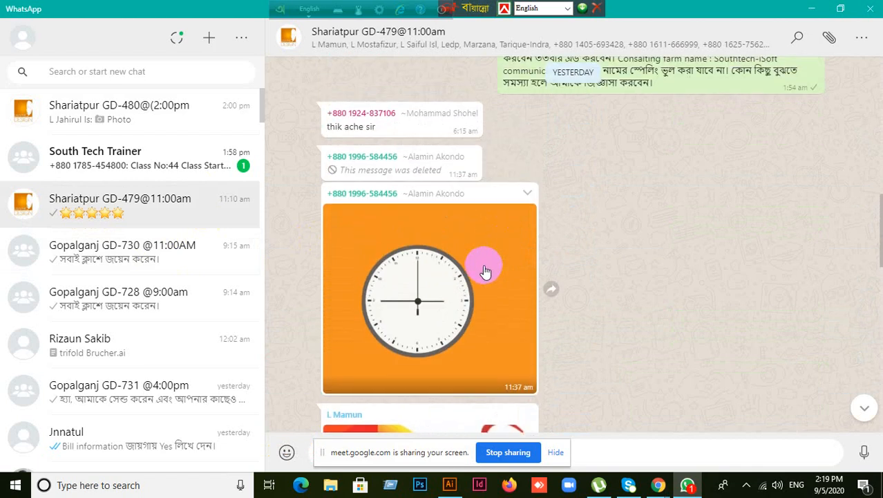
Step: View the orange-background clock image at full size and examine its dial and hands enlarged
left_click(463, 238)
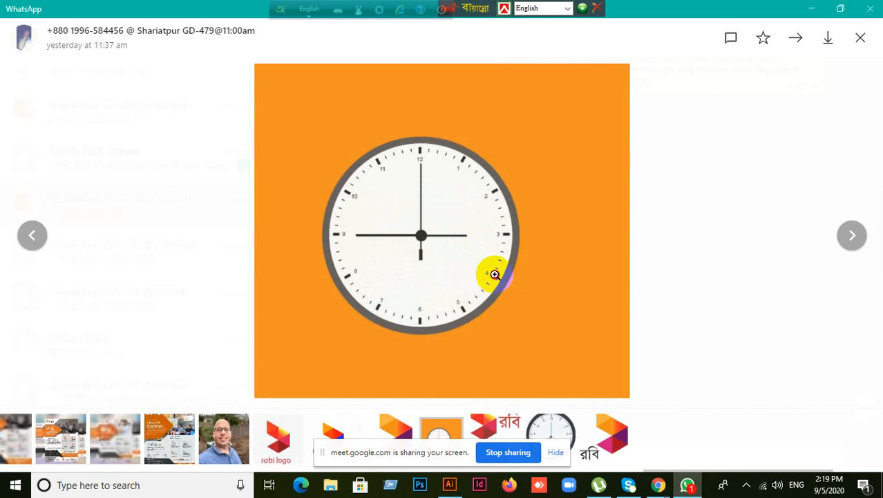
left_click(439, 237)
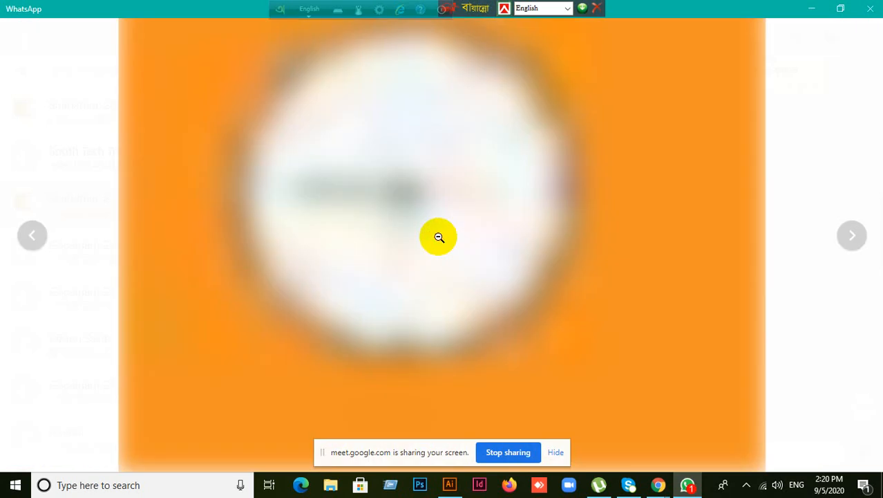
left_click(439, 238)
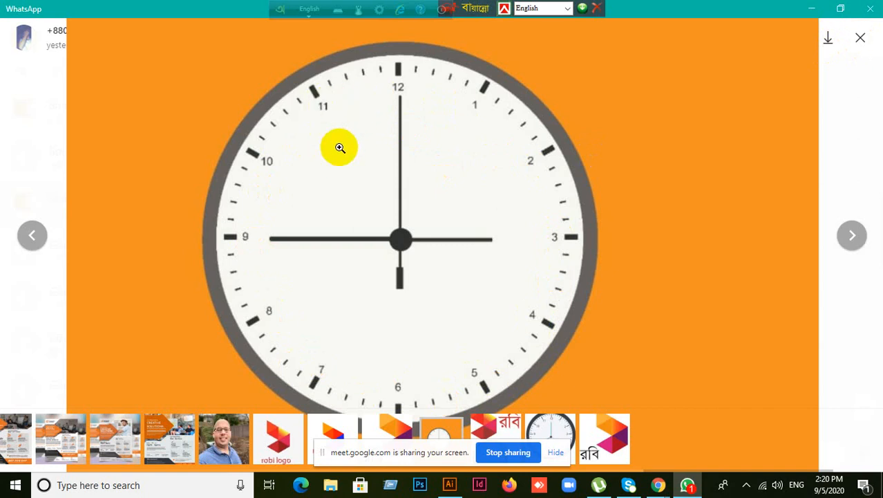
left_click(862, 38)
Step: Hide the screen-sharing notice and reply to the orange-background clock image with five glowing star emojis
left_click(529, 192)
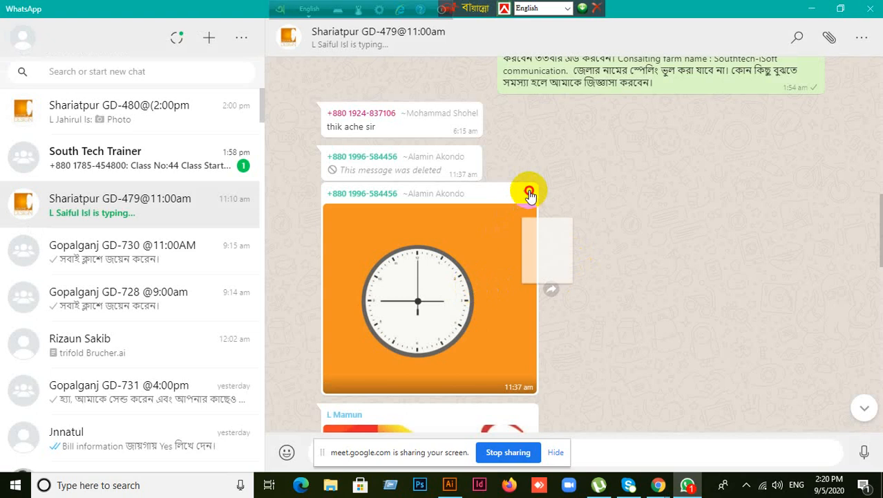
left_click(544, 233)
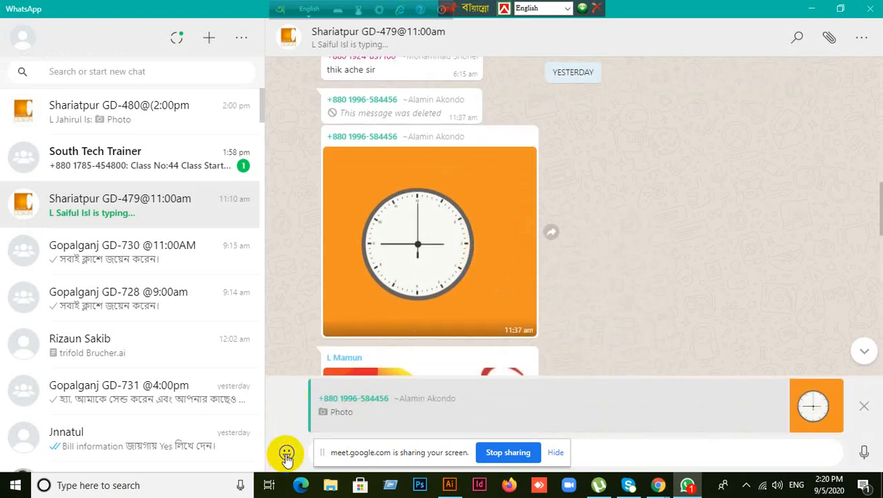
left_click(556, 453)
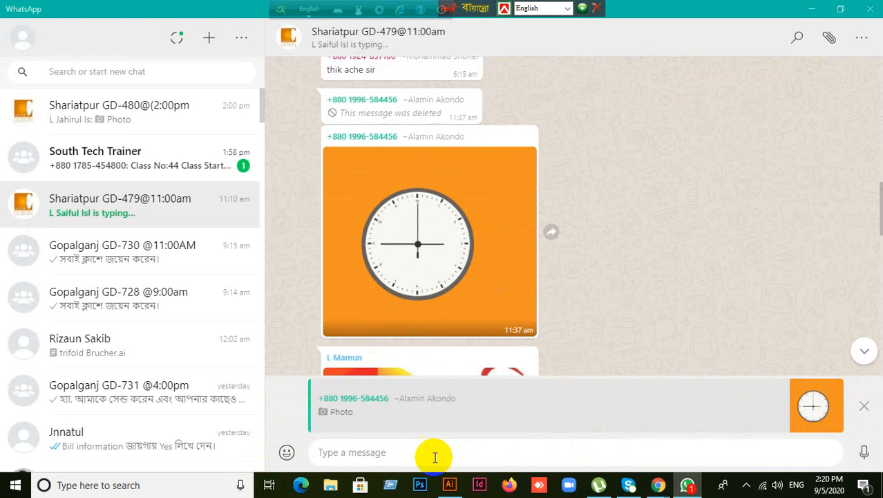
left_click(287, 452)
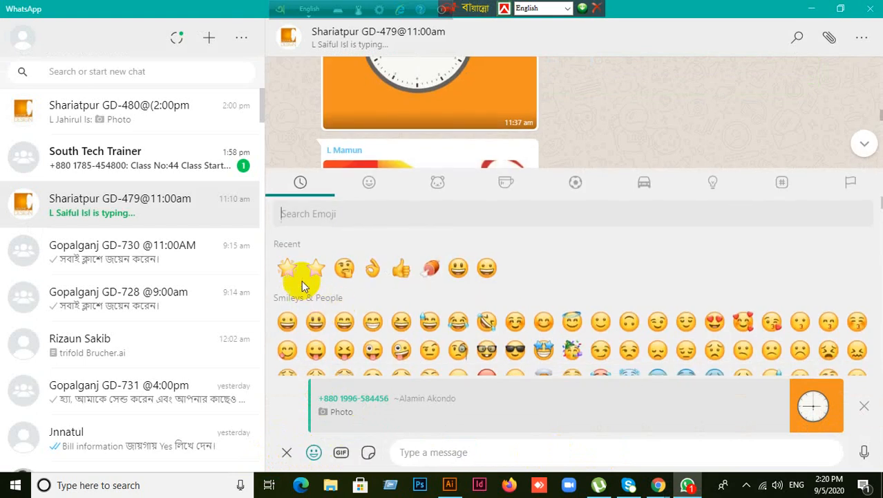
left_click(289, 268)
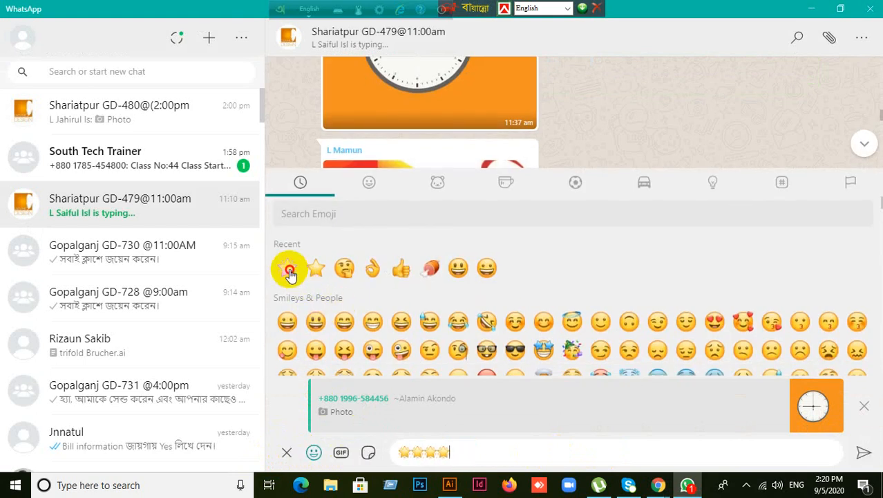
left_click(289, 268)
left_click(861, 455)
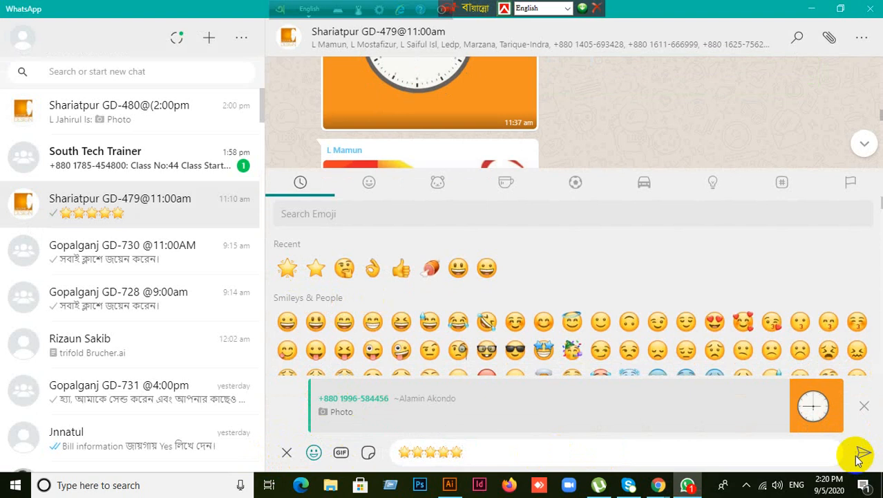
Step: Find the red "robi logo" image posted on Thursday at 12:37 pm in the group chat and view it at full size
scroll(596, 277, "up", 5)
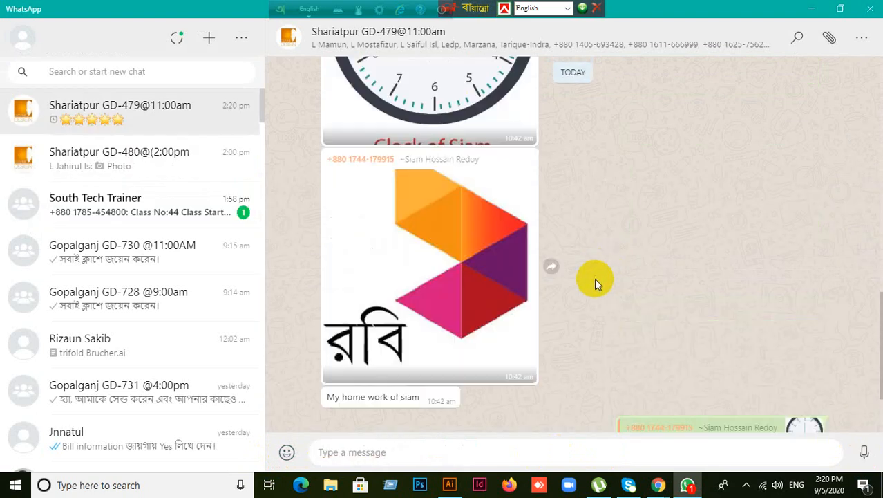
scroll(594, 276, "down", 3)
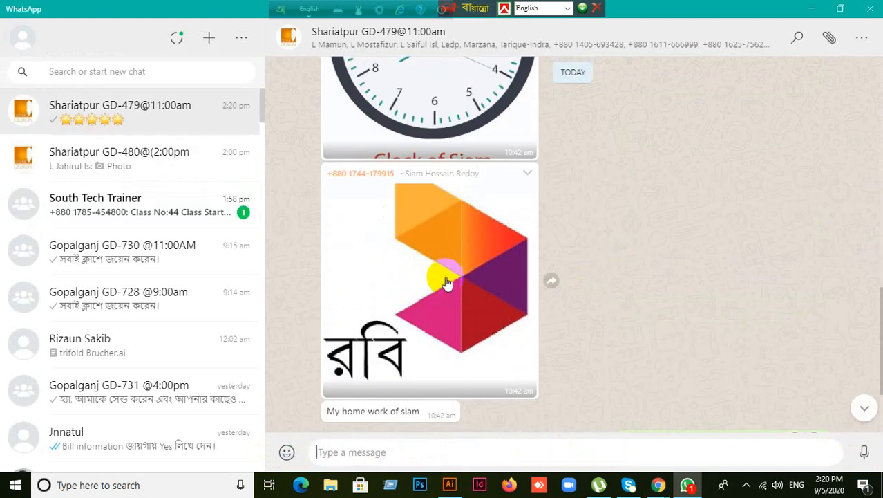
scroll(446, 282, "up", 8)
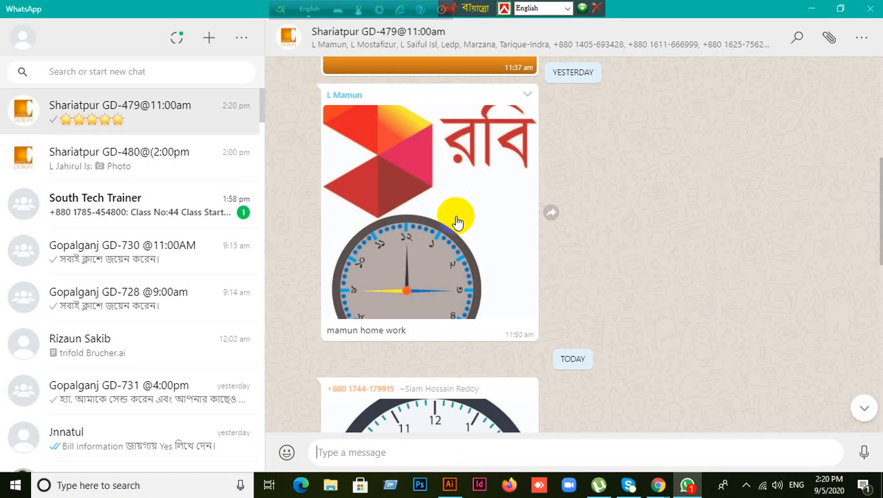
scroll(456, 221, "up", 5)
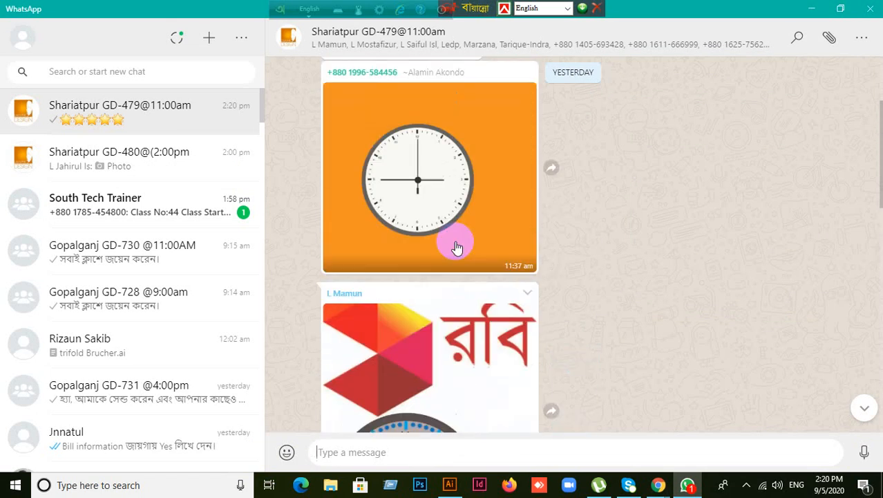
scroll(457, 247, "up", 7)
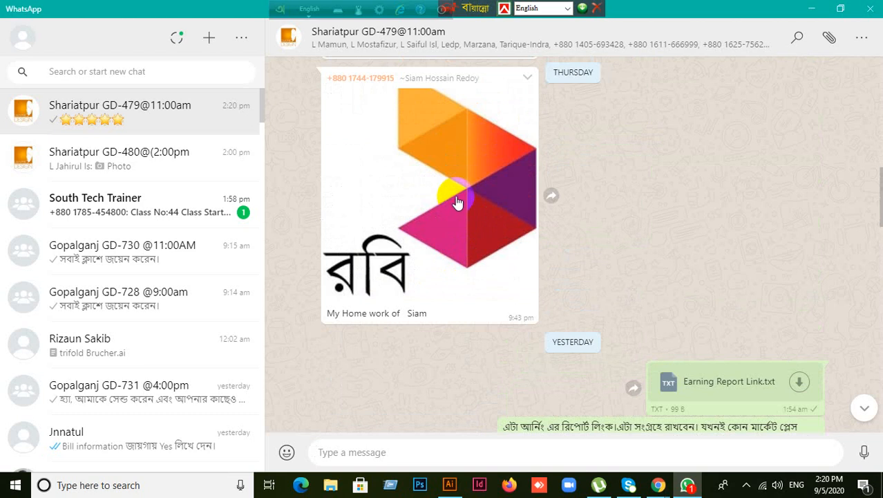
scroll(457, 202, "up", 12)
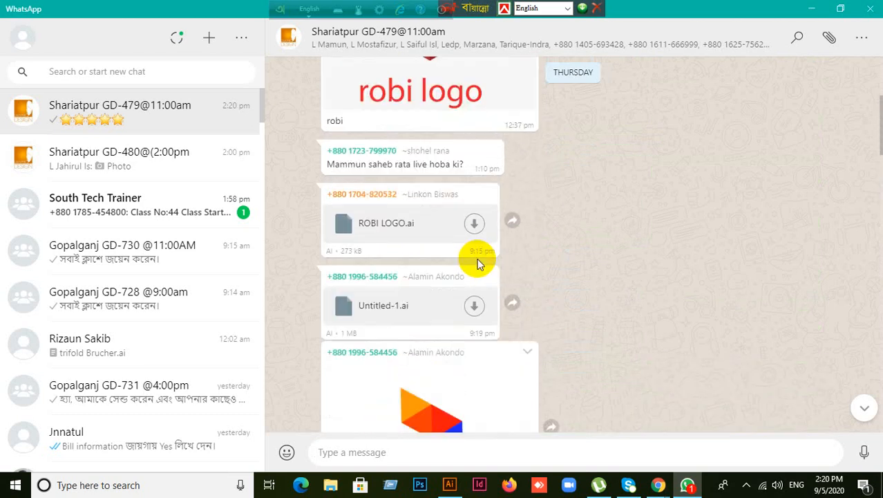
scroll(476, 266, "up", 4)
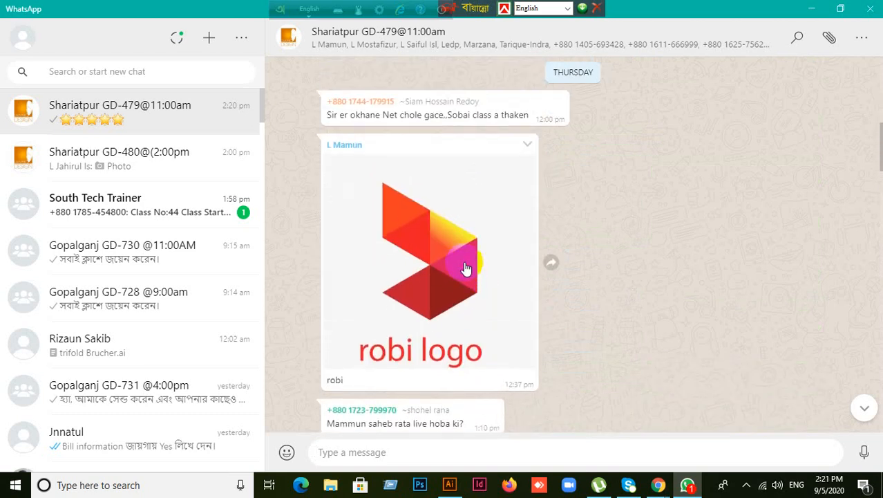
left_click(466, 268)
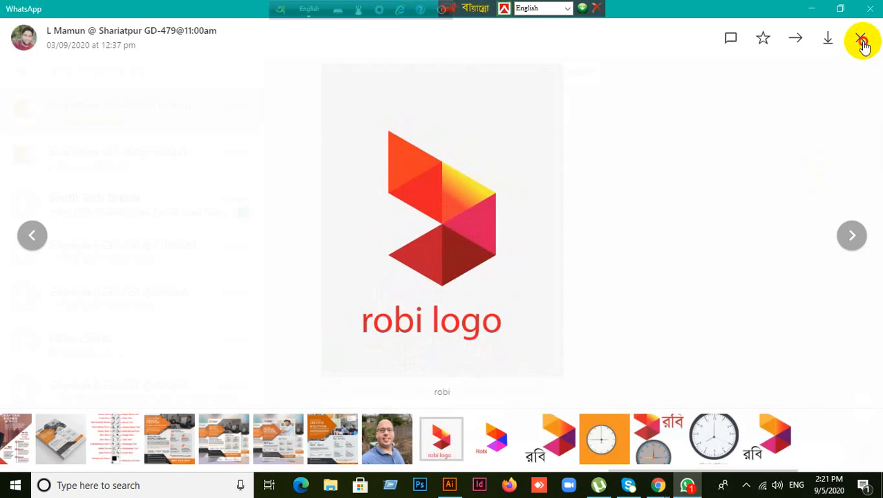
left_click(860, 38)
Step: Examine the older group messages back to Monday and Thursday's Robi logo image and .ai file submissions
scroll(448, 256, "up", 4)
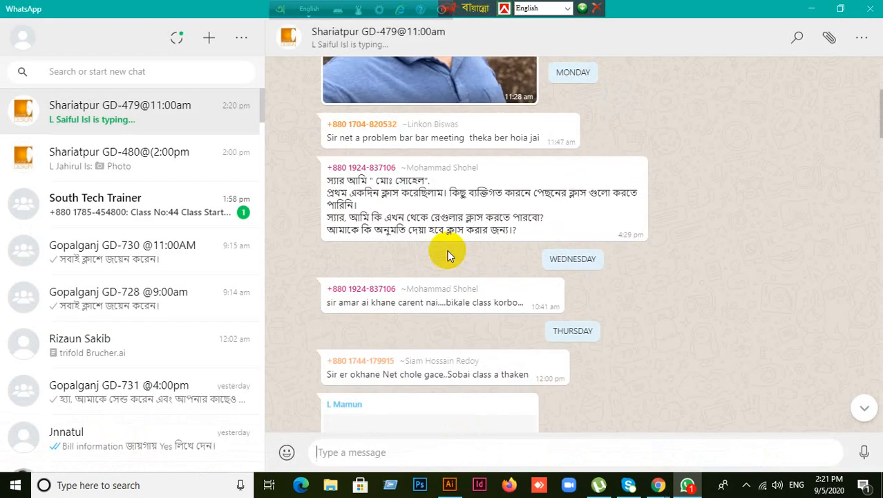
scroll(450, 256, "up", 4)
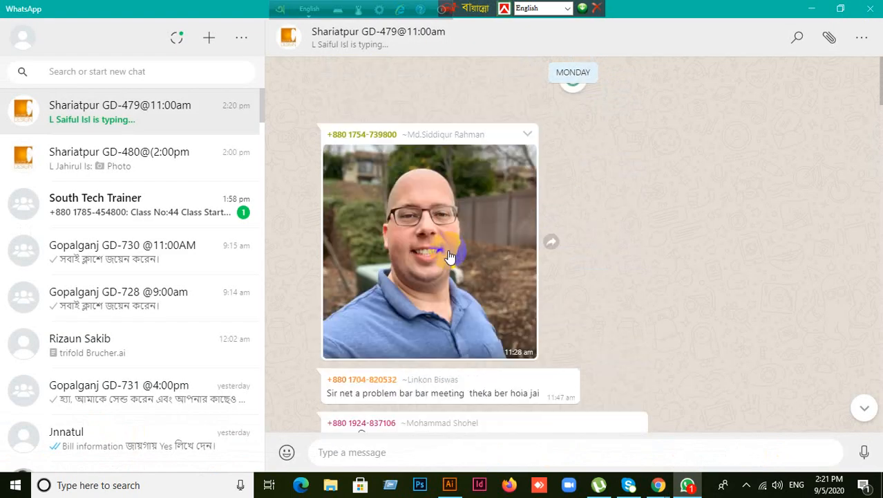
scroll(449, 256, "down", 4)
scroll(450, 256, "down", 8)
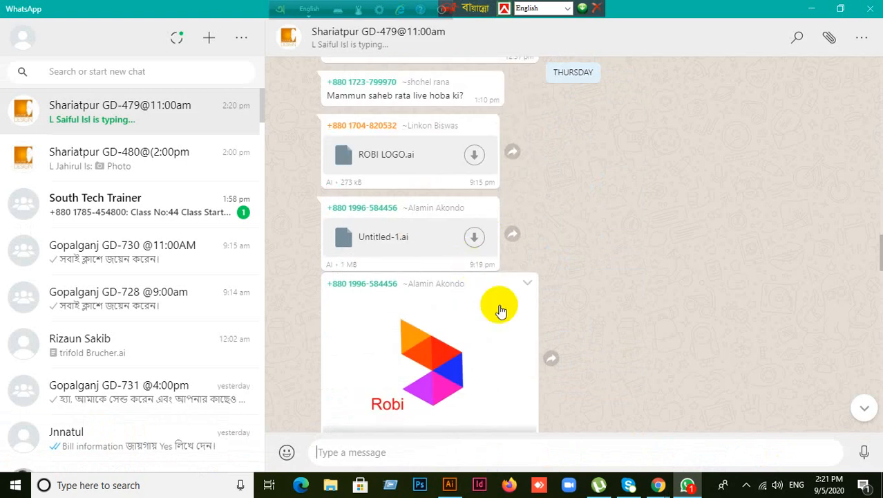
scroll(607, 320, "down", 1)
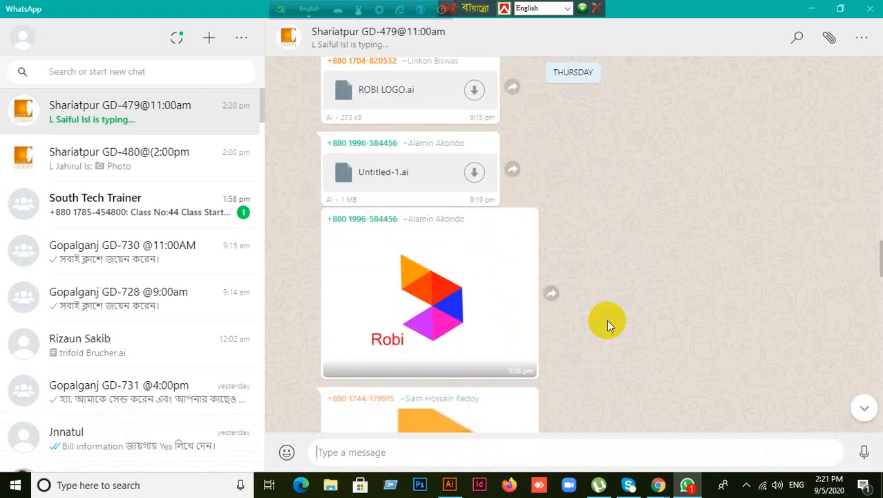
scroll(607, 319, "down", 2)
scroll(545, 272, "up", 2)
scroll(546, 277, "up", 1)
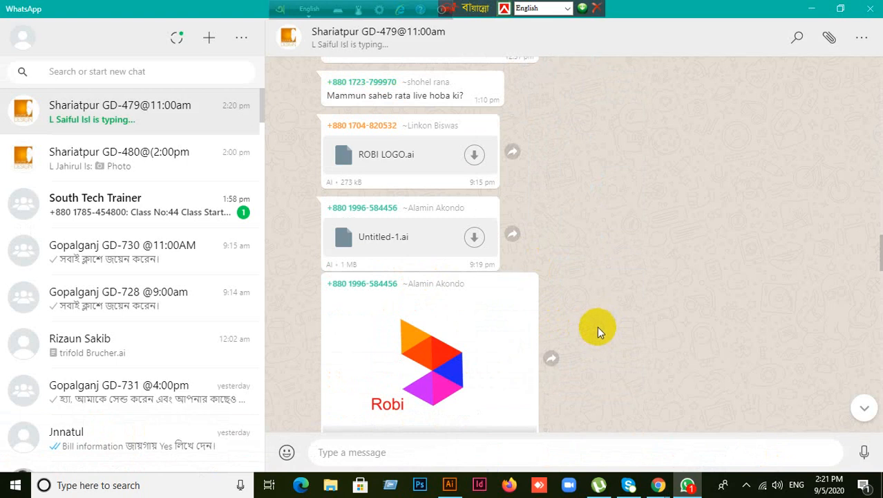
Step: Check the newest submissions and star replies at the end of the chat, and review the earlier submissions back to Monday
scroll(599, 329, "down", 10)
scroll(623, 320, "down", 5)
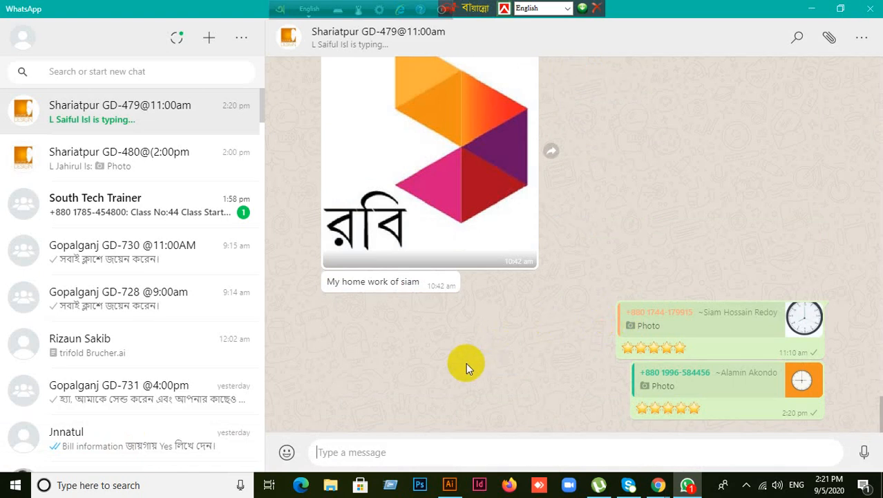
scroll(556, 177, "up", 4)
scroll(554, 184, "up", 10)
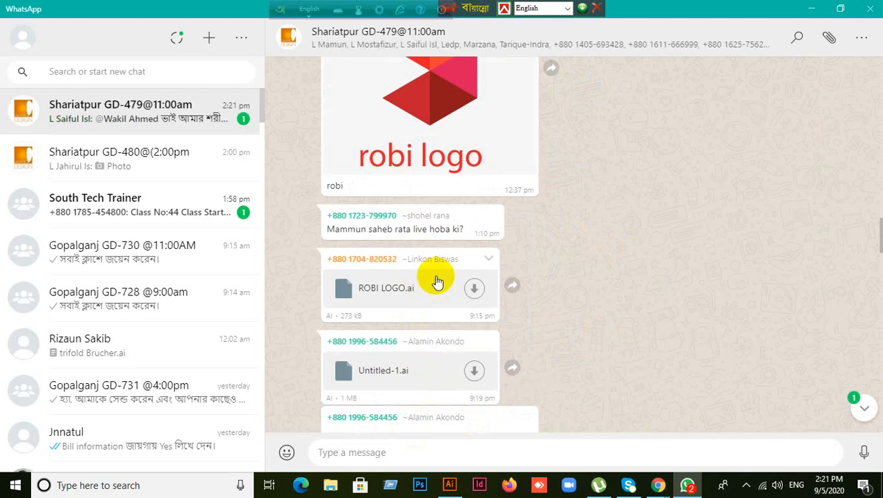
scroll(436, 276, "up", 1)
scroll(437, 282, "up", 1)
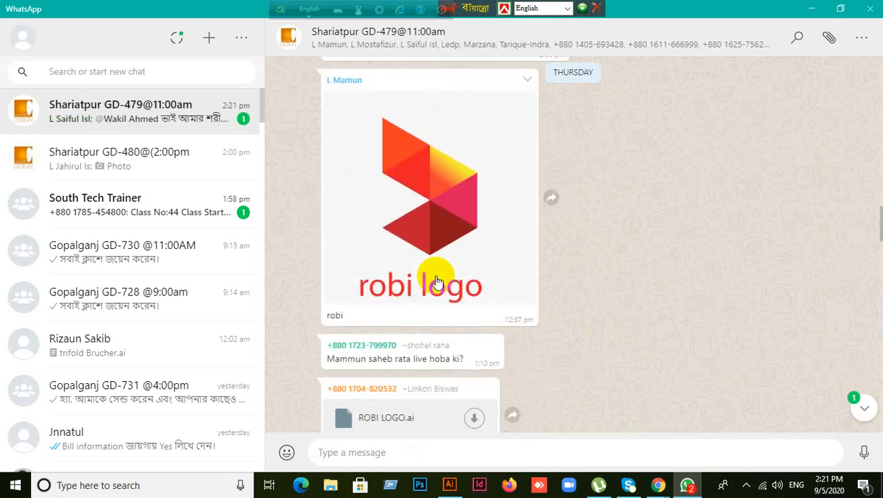
scroll(437, 282, "up", 7)
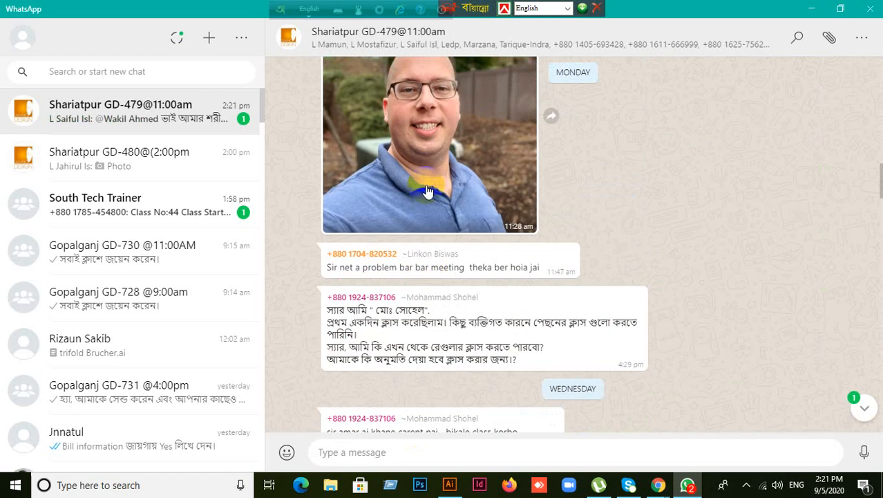
Step: Find the multicoloured "Robi" logo image posted on Thursday at 9:38 pm in the group chat and view it at full size
scroll(425, 290, "down", 5)
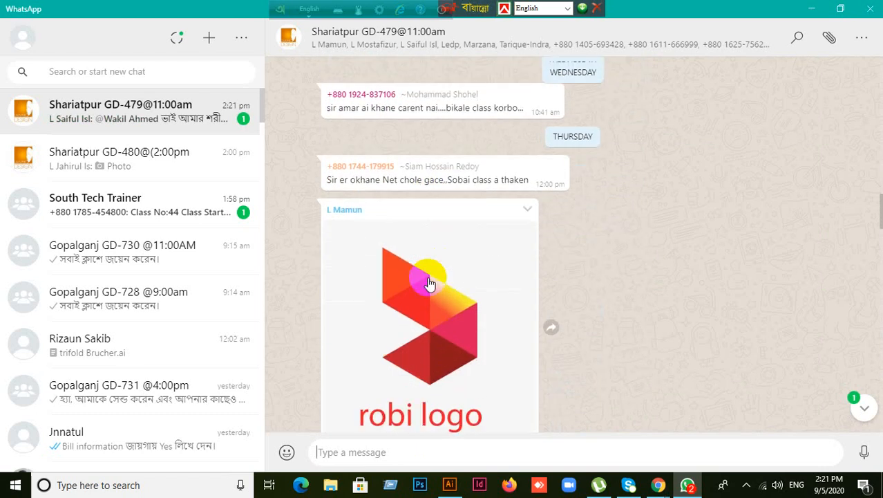
scroll(430, 332, "down", 5)
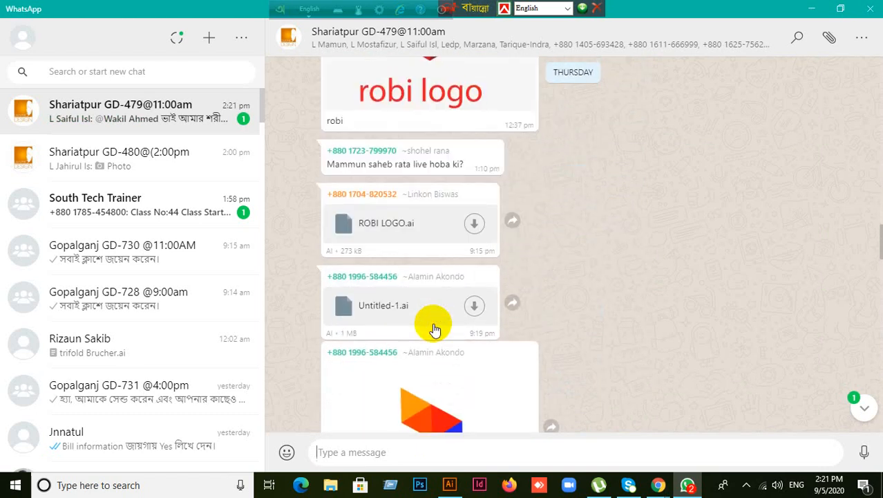
scroll(436, 304, "down", 1)
scroll(461, 276, "down", 2)
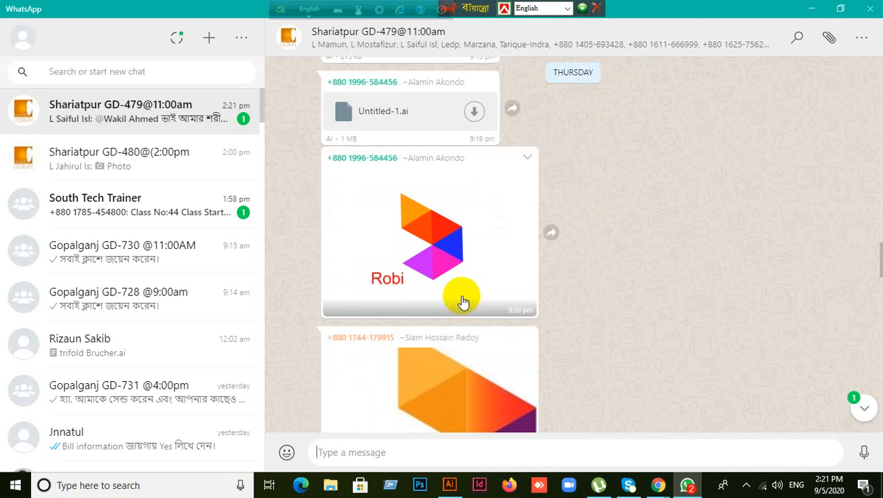
left_click(452, 239)
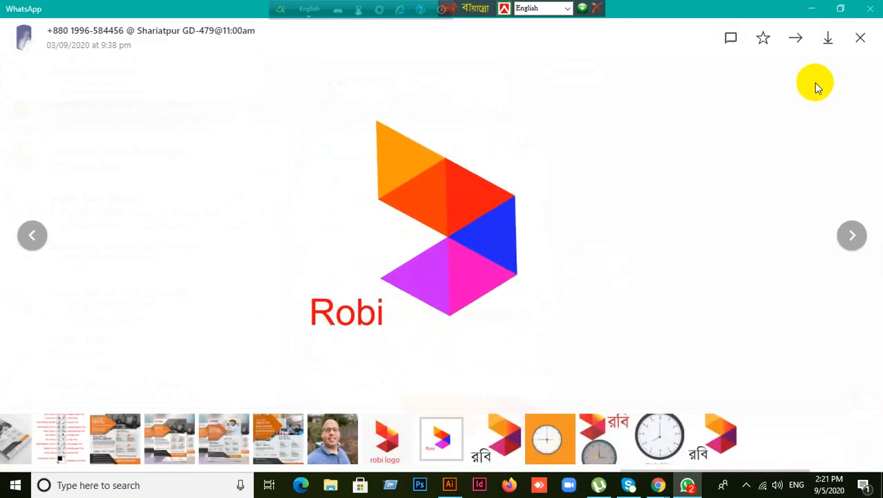
left_click(861, 39)
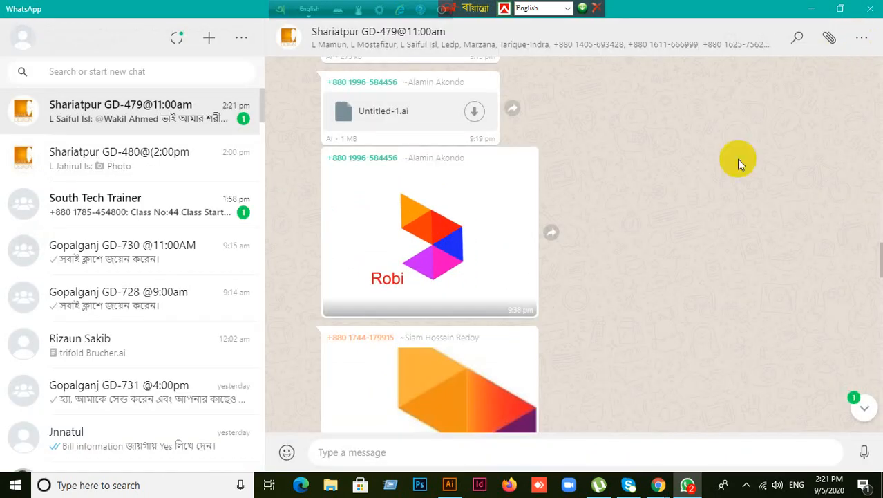
scroll(582, 262, "up", 3)
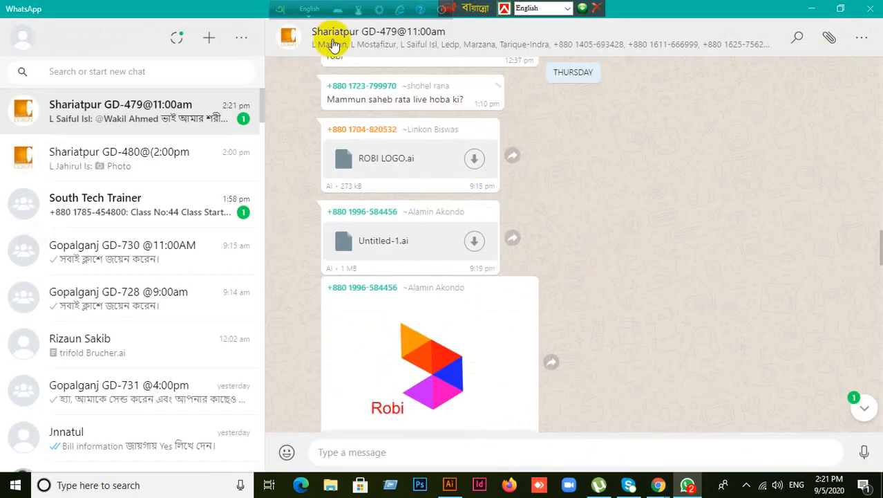
Step: Minimise WhatsApp to bring up the browser and move the floating Bangla typing bar clear of the browser tabs
left_click_drag(271, 10, 73, 10)
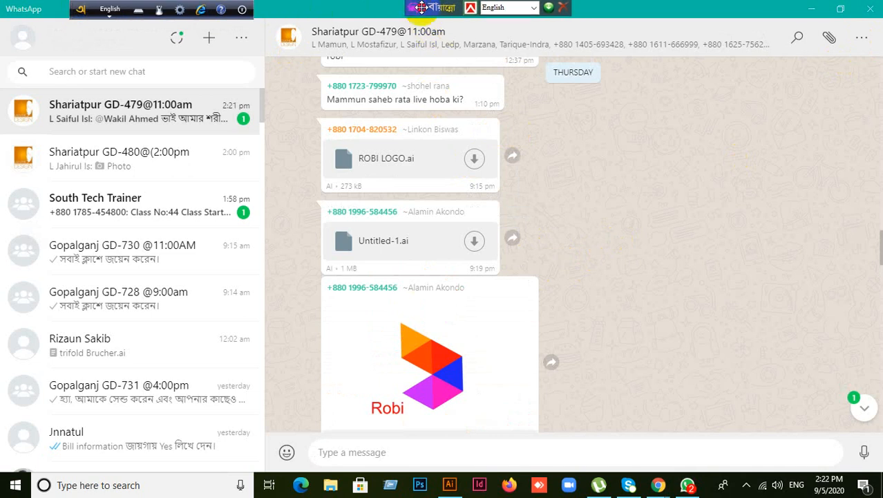
left_click(811, 16)
left_click_drag(76, 16, 672, 17)
left_click_drag(158, 7, 538, 3)
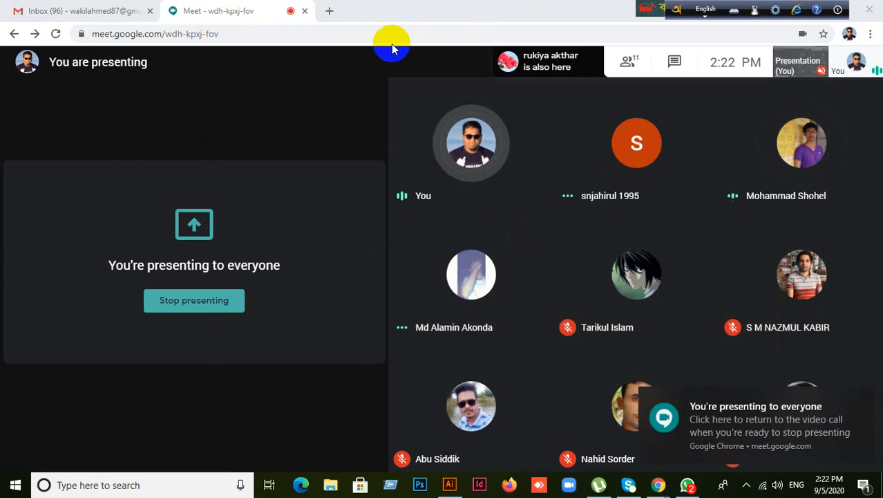
Step: Open the Google home page in a new browser tab
left_click(330, 11)
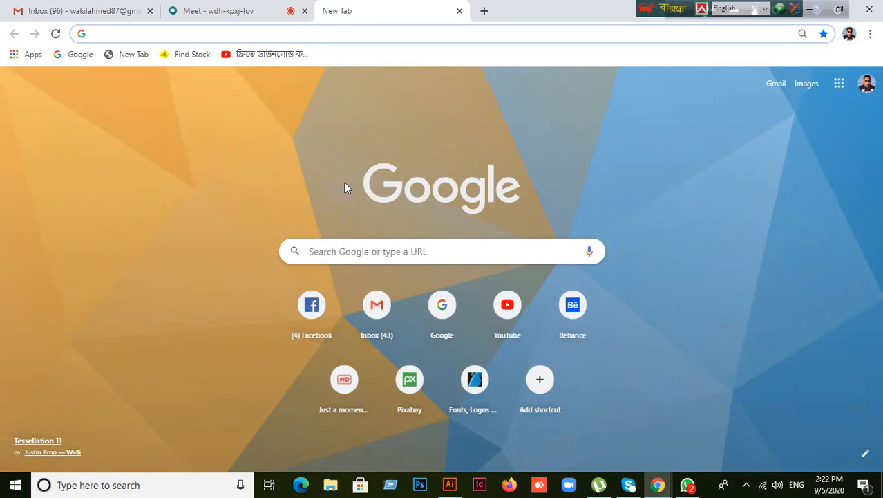
type("www")
key("BackSpace")
key("BackSpace")
key("BackSpace")
key("BackSpace")
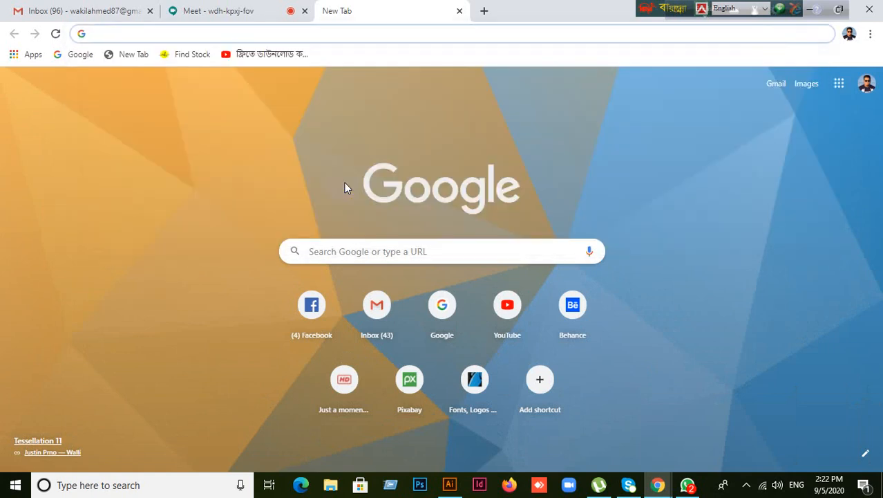
left_click(439, 319)
left_click(231, 263)
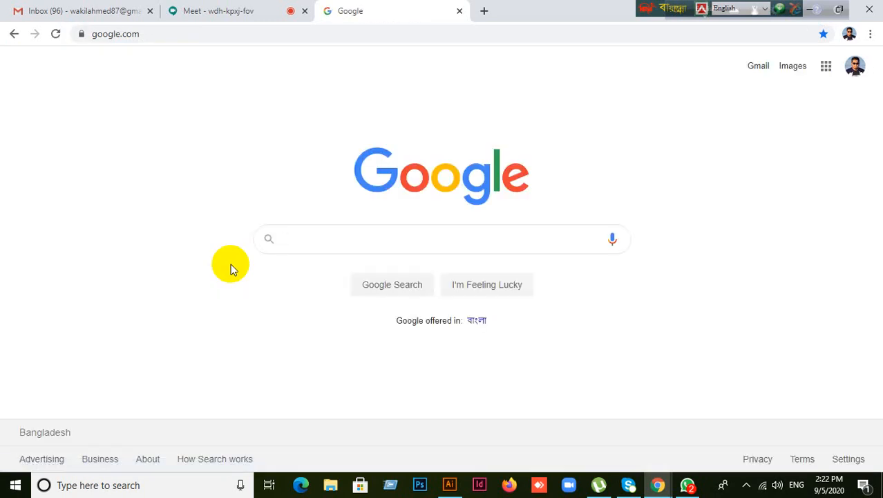
Step: Search Google Images for "logo logo"
type("logo")
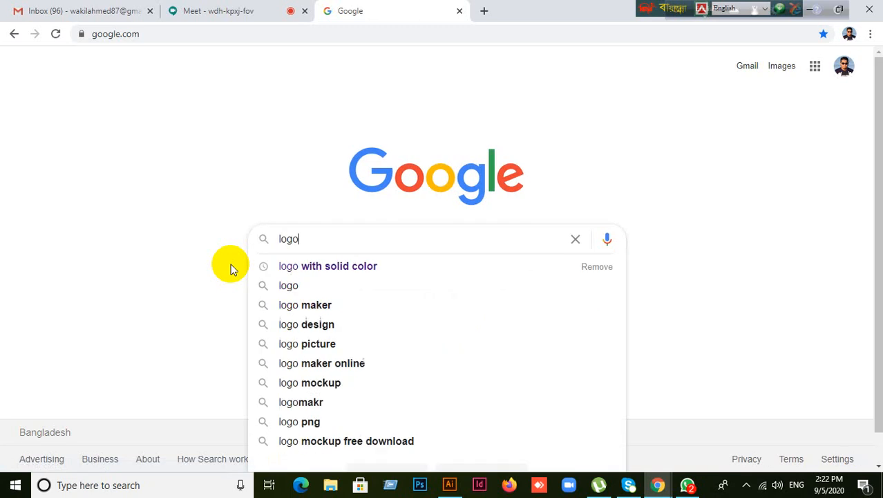
type(" logo")
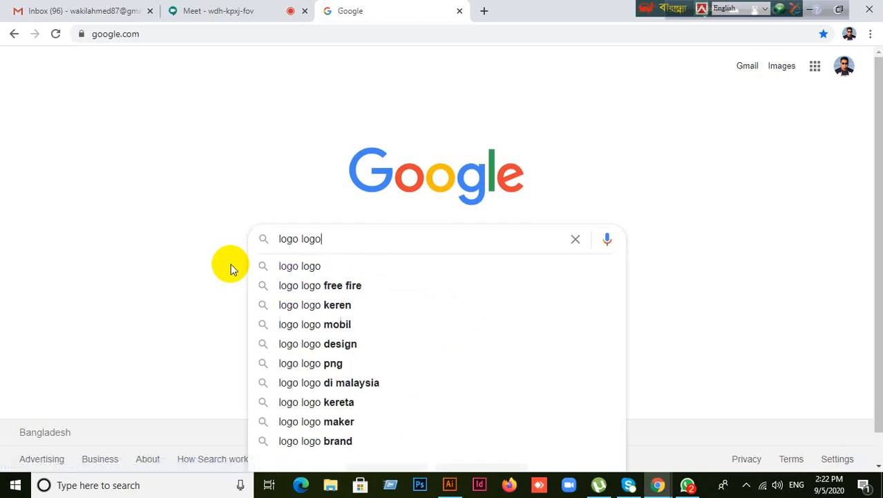
key("Return")
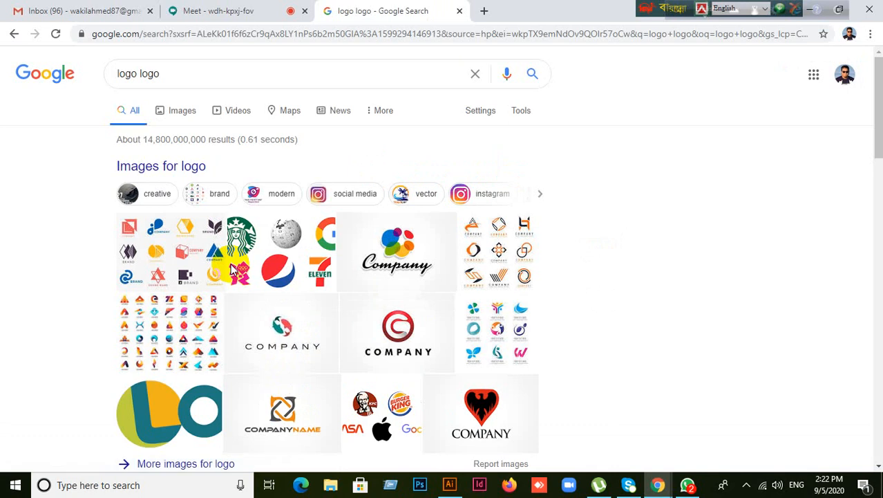
left_click(181, 112)
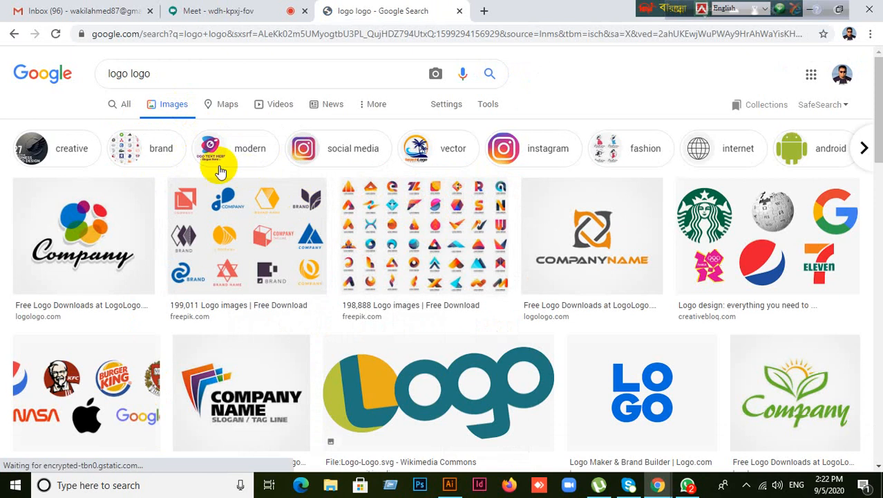
Step: Return to the Google home page and search for images of "robi logo"
left_click(47, 71)
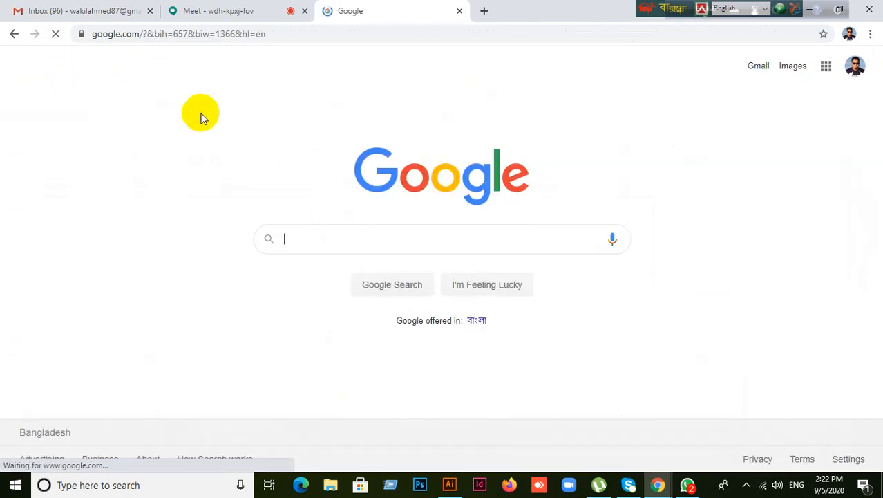
type("robo")
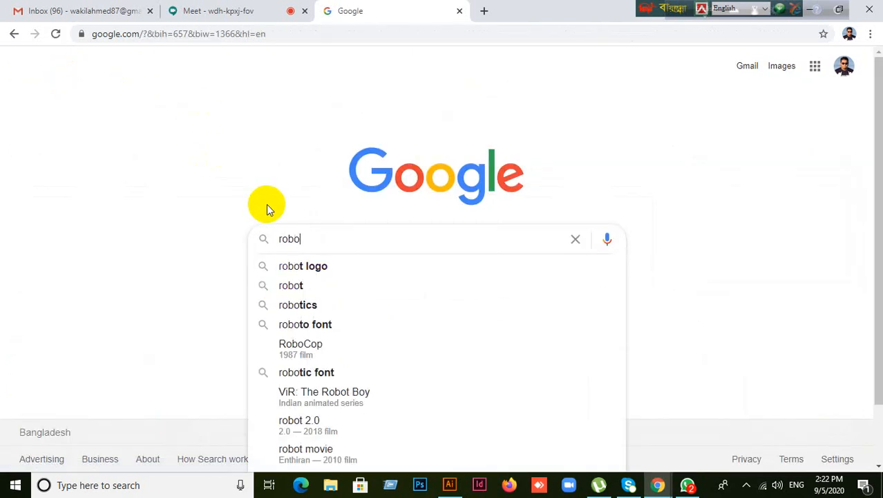
key("BackSpace")
type("i")
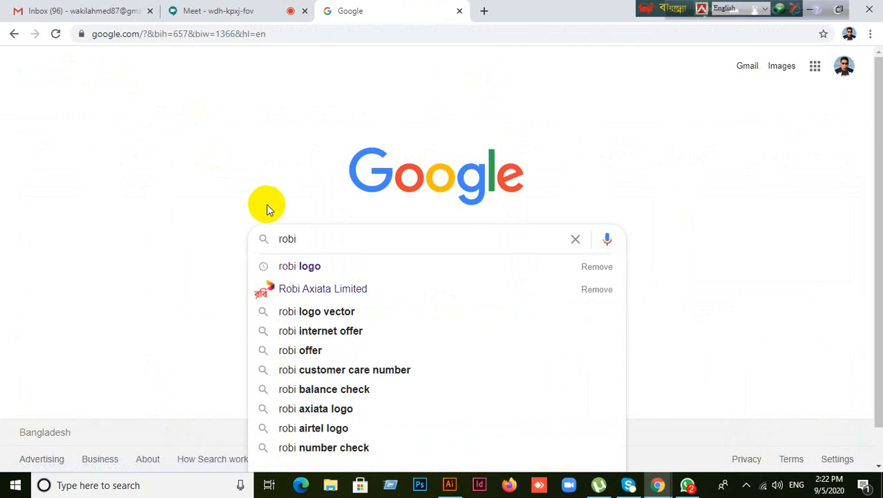
left_click(300, 265)
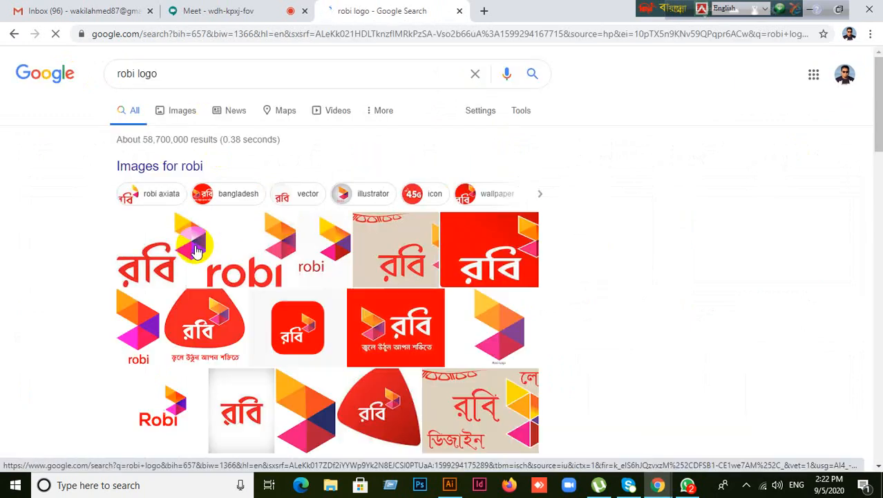
left_click(179, 109)
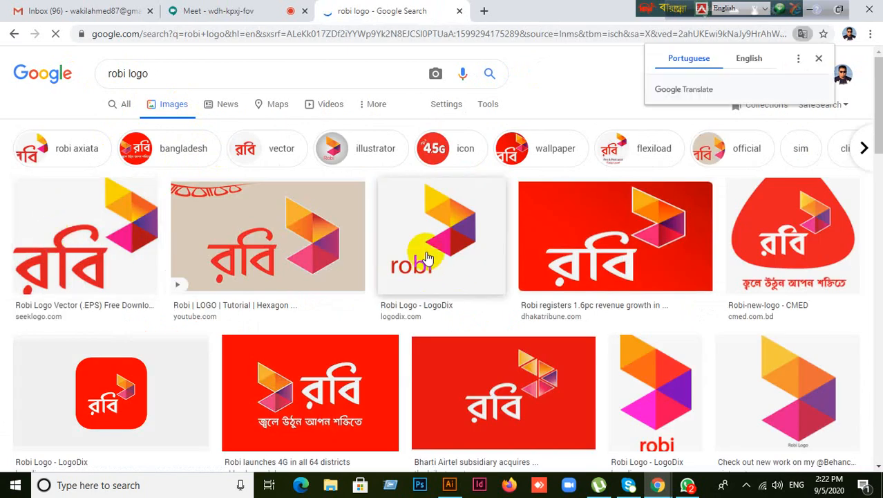
Step: Preview the LogoDix Robi logo with the red "robi" text on white and copy the image
left_click(430, 250)
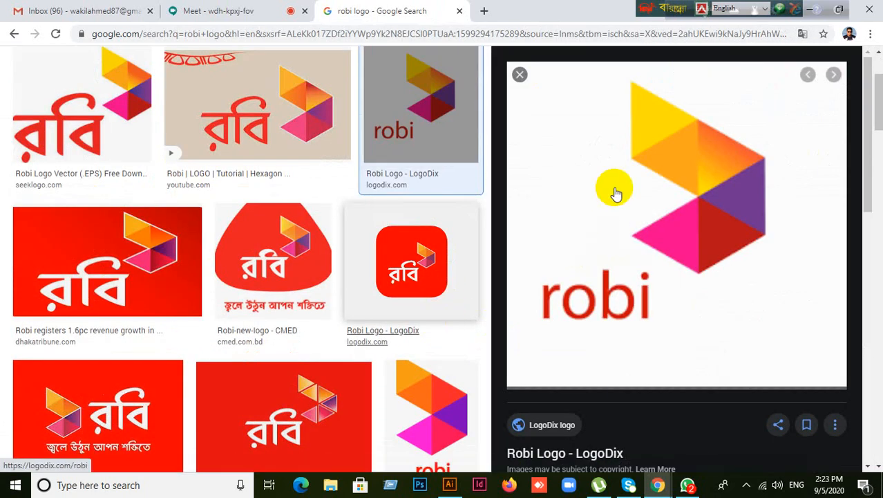
right_click(615, 191)
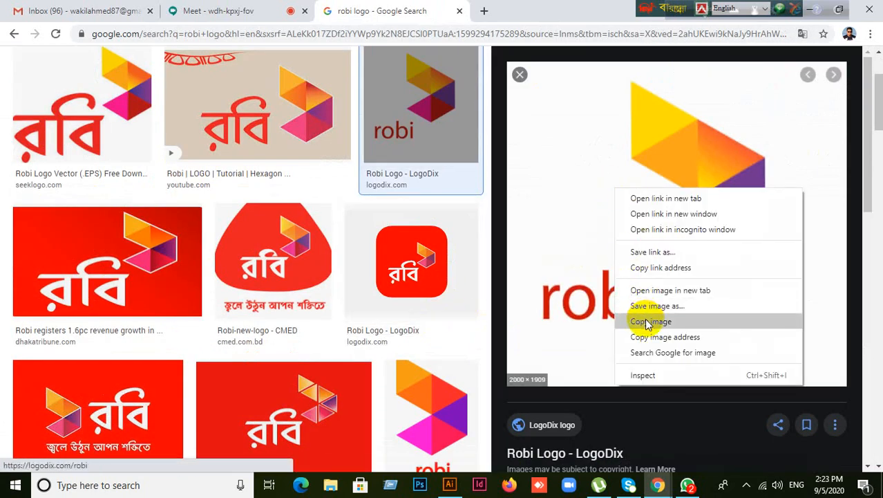
left_click(651, 322)
Step: Switch to Illustrator and create a new 1500 x 1500 px document in CMYK at 300 PPI
left_click(450, 485)
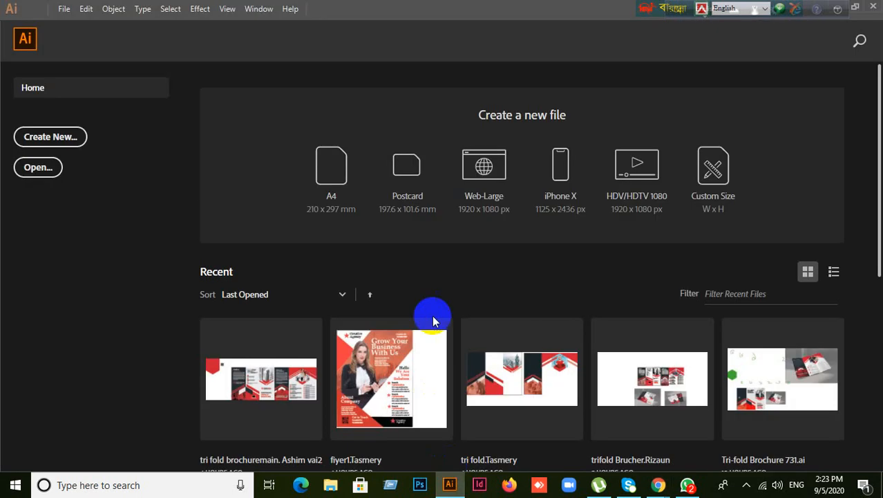
left_click(42, 143)
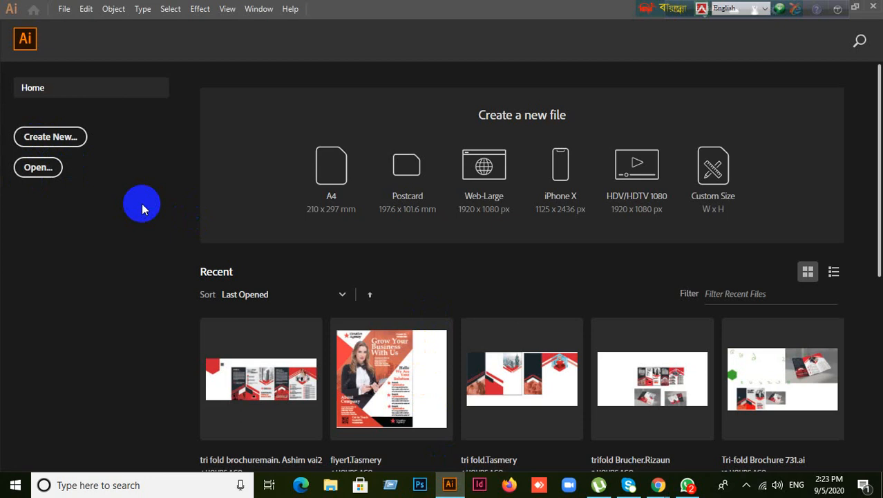
key("ctrl+n")
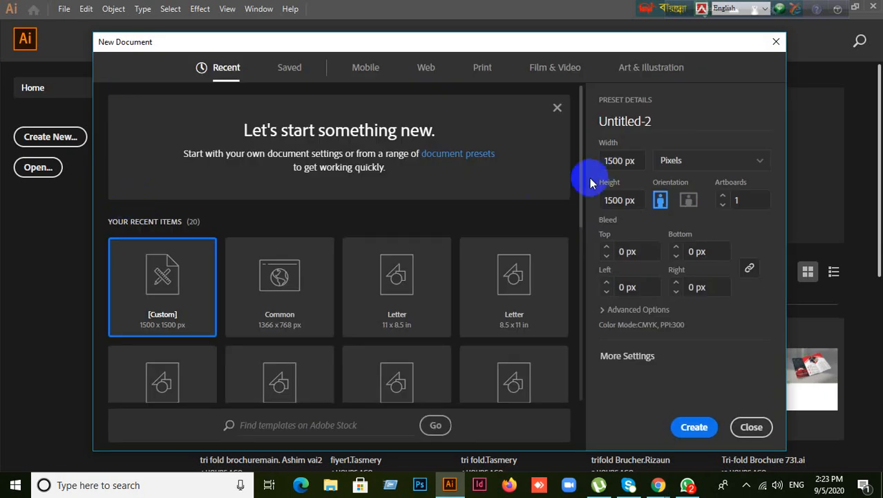
left_click(694, 426)
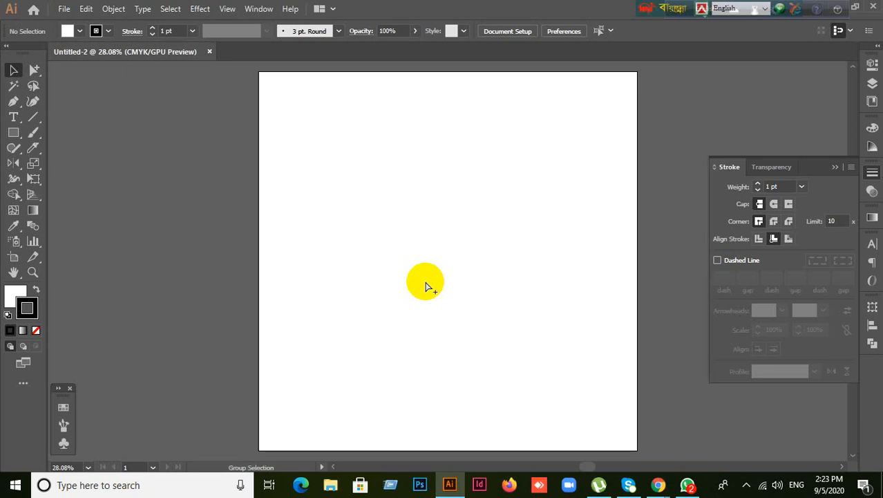
Step: Paste the copied Robi logo image and move it to the left so that it mostly clears the artboard
key("ctrl+v")
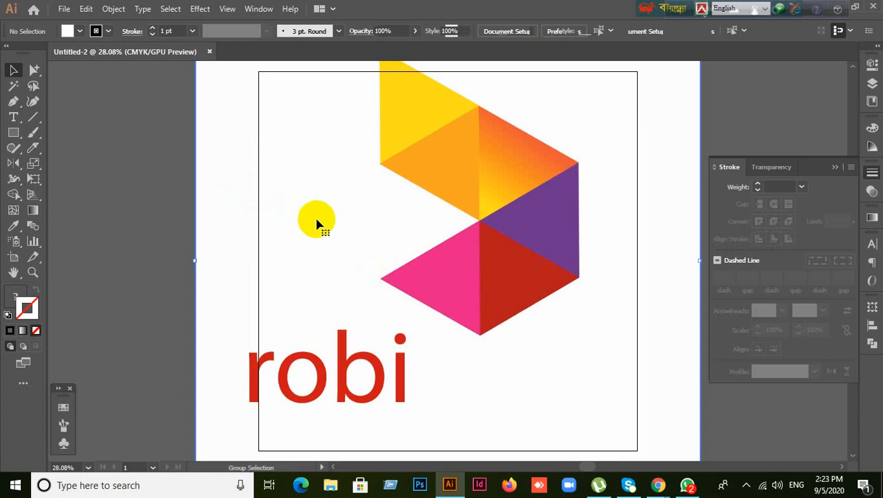
left_click(316, 223)
scroll(406, 264, "down", 2)
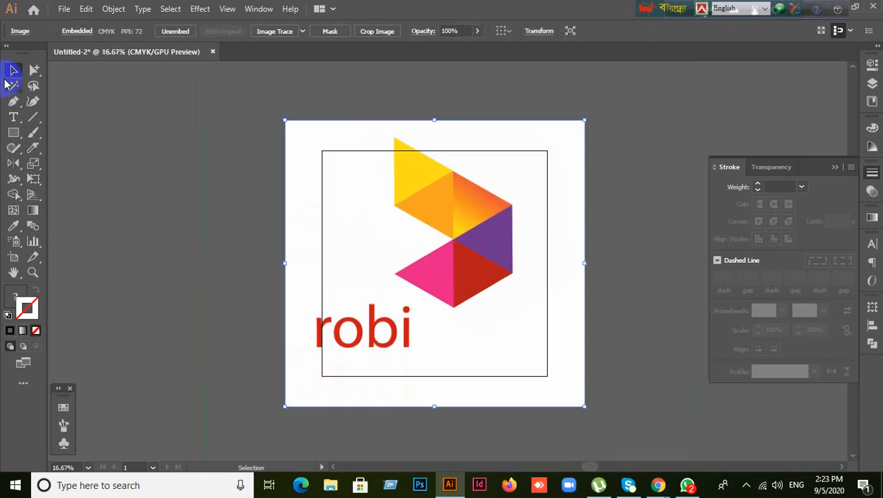
left_click(109, 183)
left_click_drag(442, 291, 250, 253)
left_click_drag(349, 260, 275, 276)
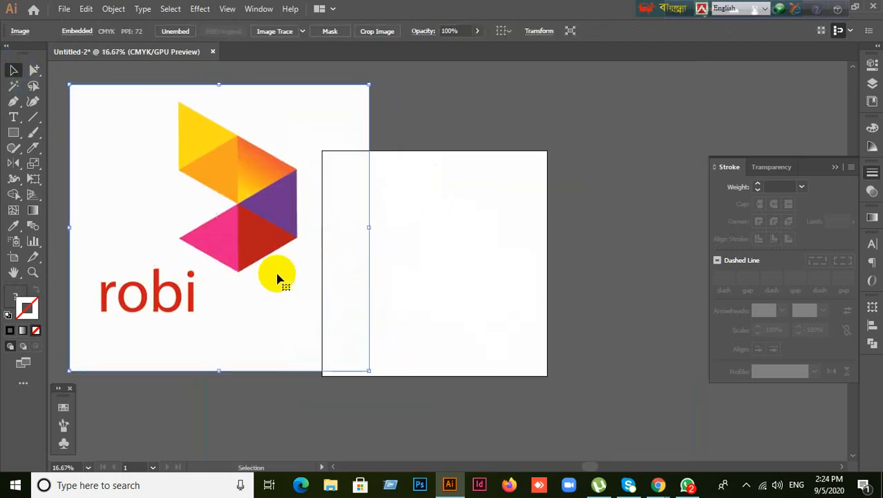
Step: Scale the logo image down proportionally to about 1333 x 1272 px and place it beside the artboard's left edge
left_click_drag(70, 85, 170, 166)
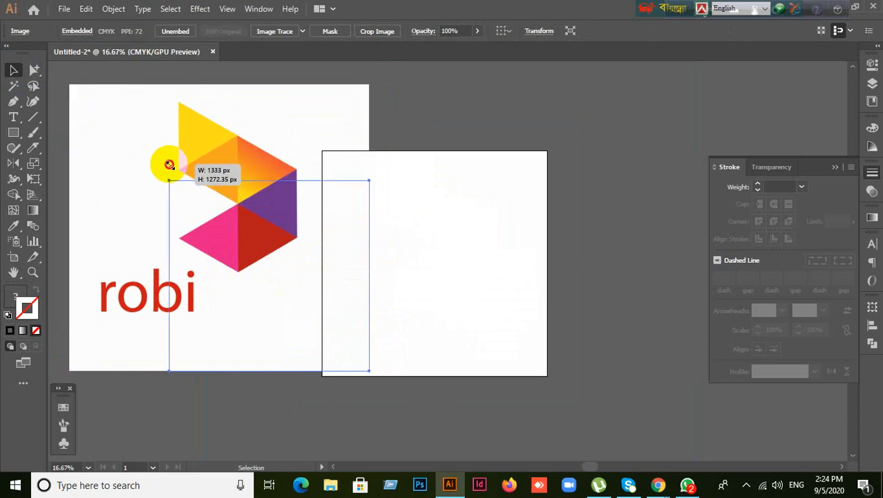
left_click_drag(255, 254, 182, 199)
scroll(394, 276, "up", 1)
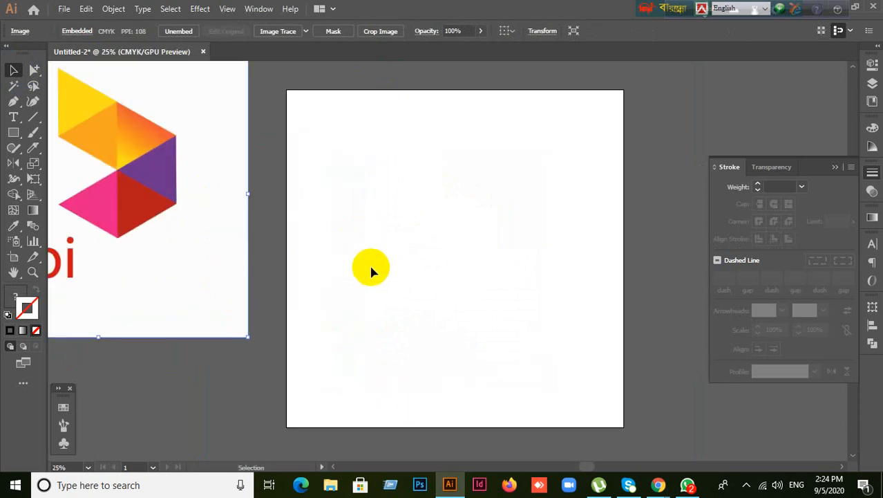
mouse_move(370, 268)
left_mouse_down()
mouse_move(482, 279)
mouse_move(446, 255)
left_mouse_up()
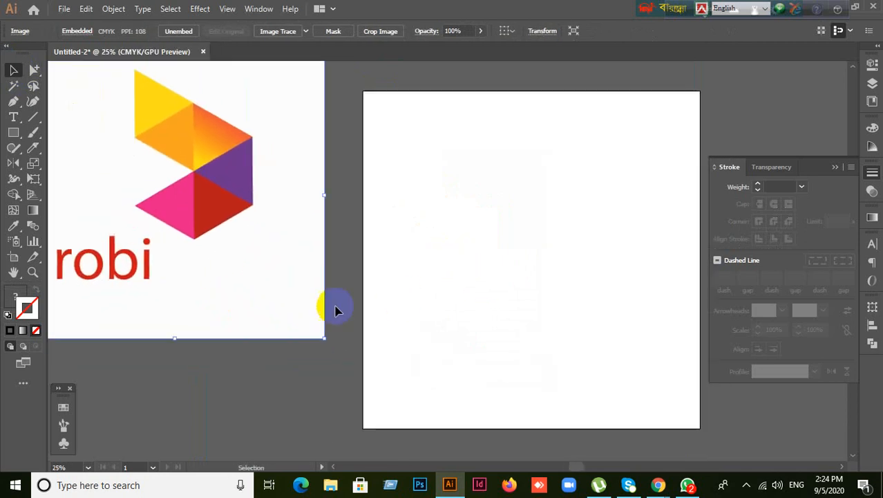
Step: Collapse the Stroke panel and deselect the logo image
left_click(835, 167)
left_click(306, 395)
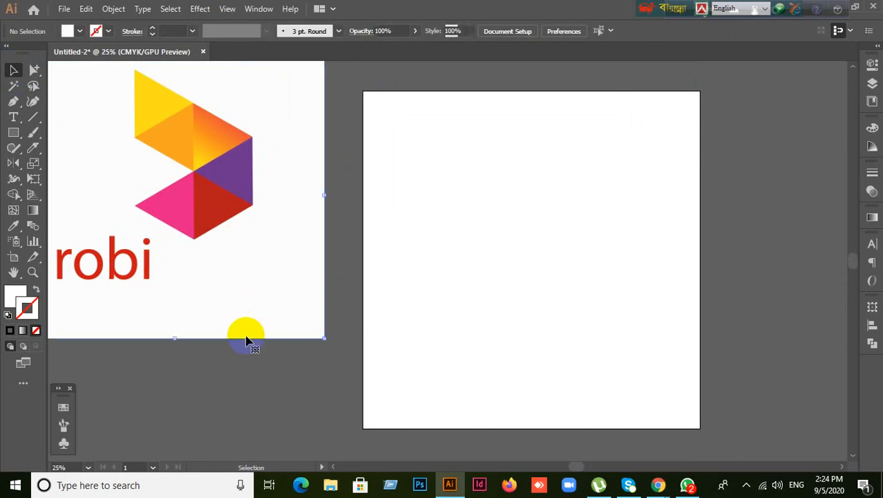
left_click(247, 339)
left_click(256, 381)
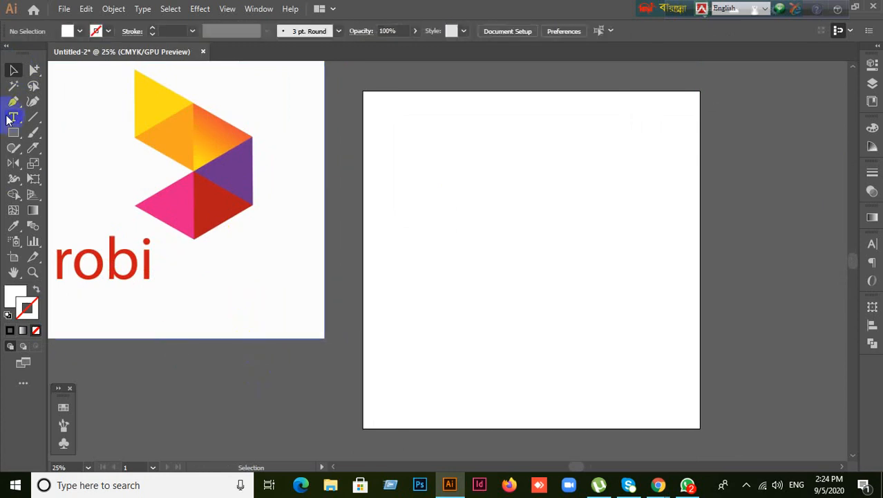
Step: Draw a three-sided polygon with a 50 px radius in the upper part of the artboard
right_click(12, 140)
left_click(394, 100)
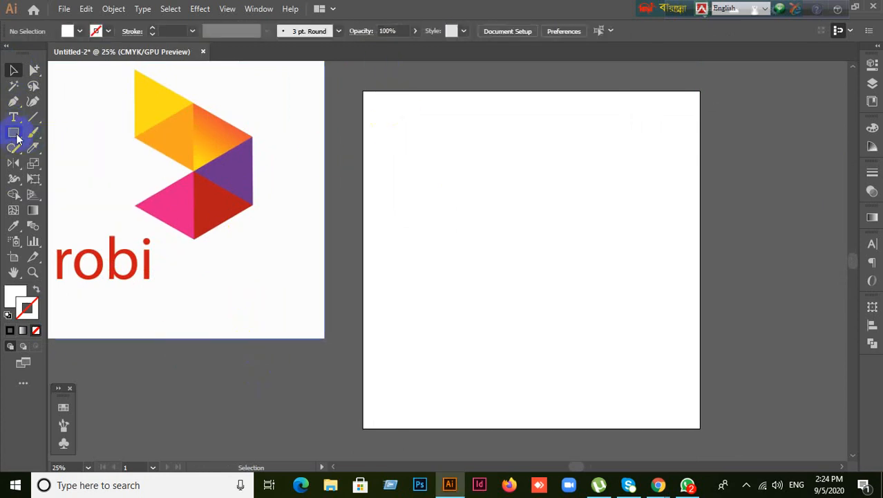
right_click(15, 137)
left_click(58, 179)
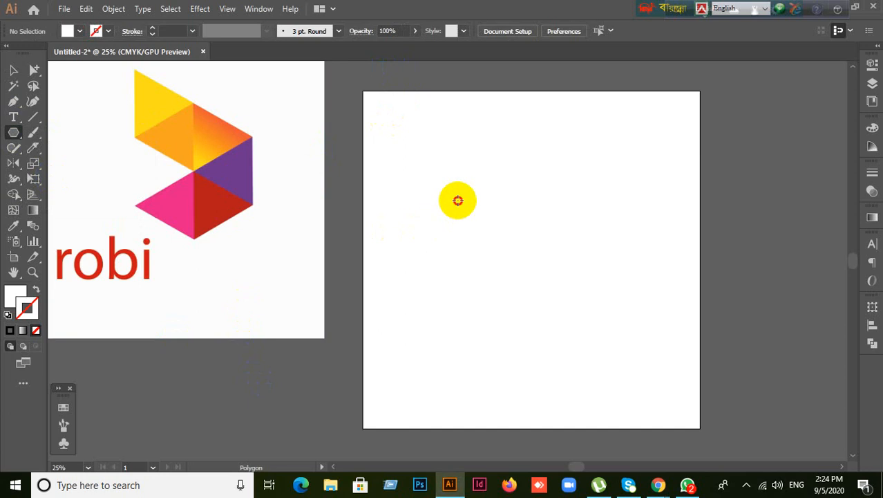
left_click(459, 200)
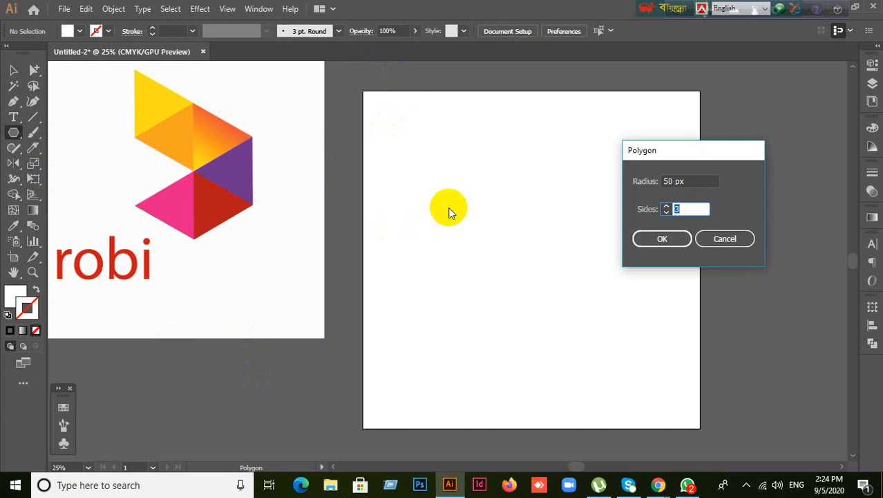
left_click(650, 239)
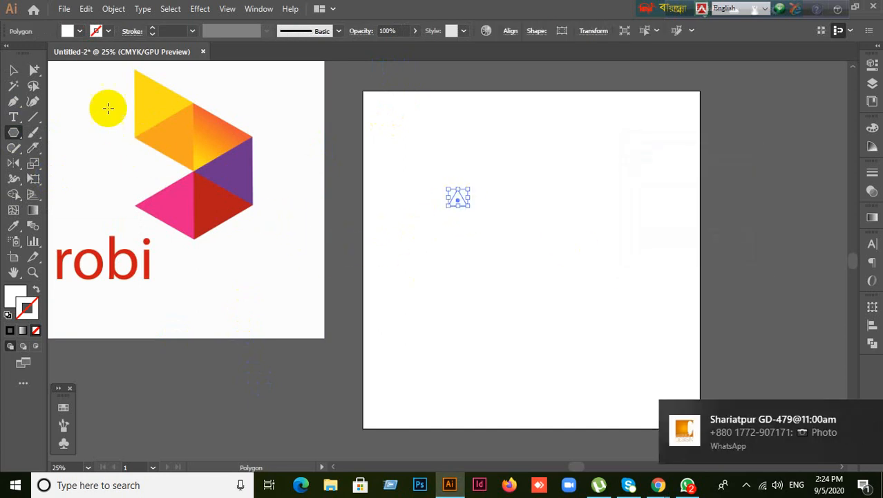
Step: Fill the small triangle with bright red, about 98% magenta and 97% yellow
left_click(22, 70)
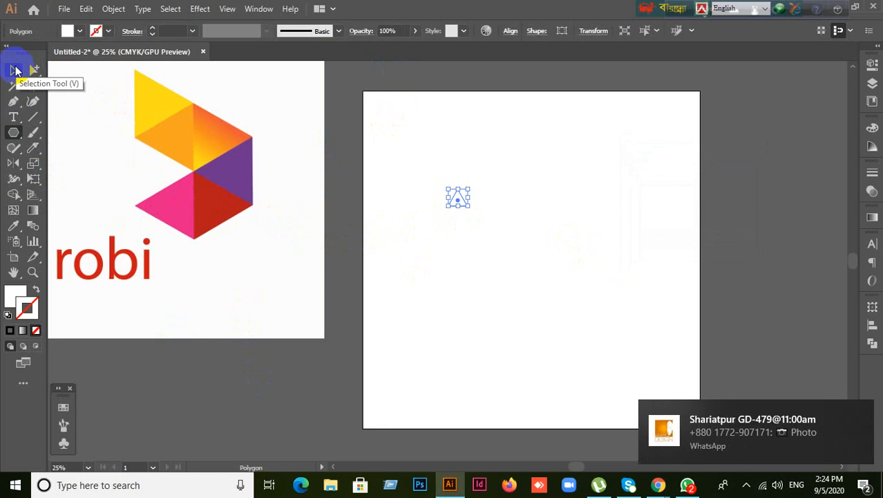
left_click(18, 70)
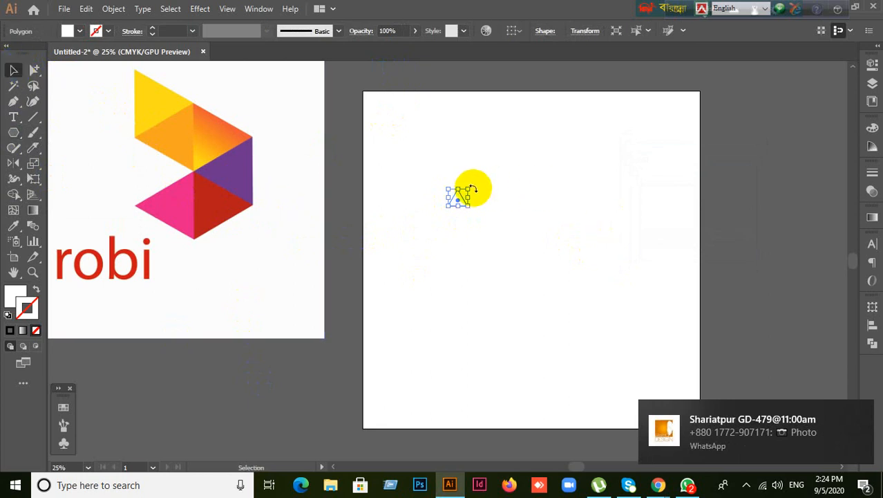
left_click(17, 299)
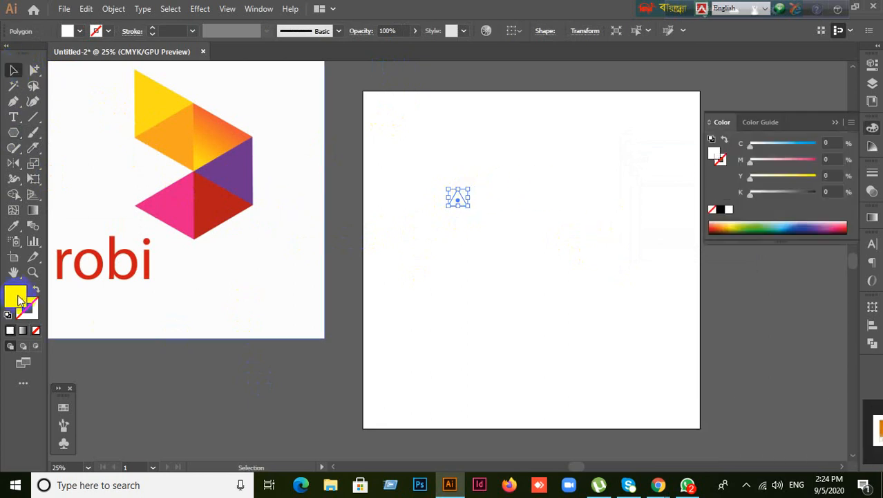
double_click(17, 299)
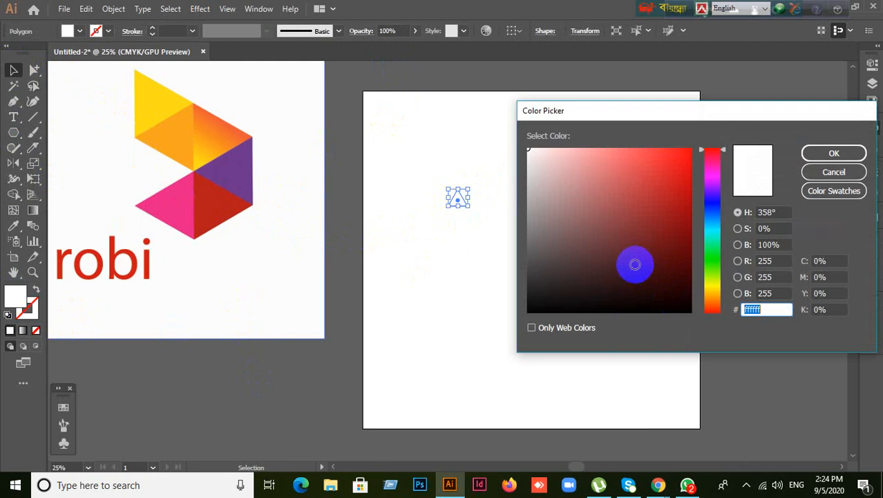
left_click_drag(635, 264, 691, 152)
left_click(836, 153)
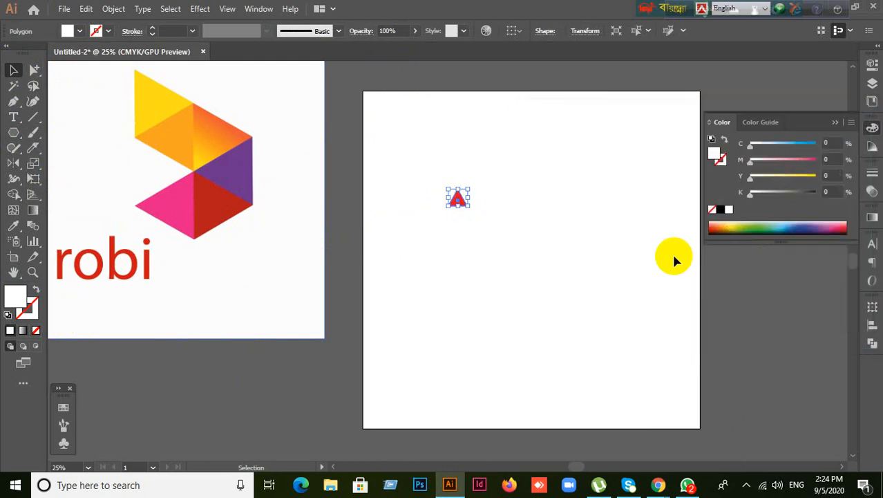
Step: Enlarge the red triangle proportionally to about half the artboard's width and place it left of the artboard's center
left_click_drag(471, 189, 580, 103)
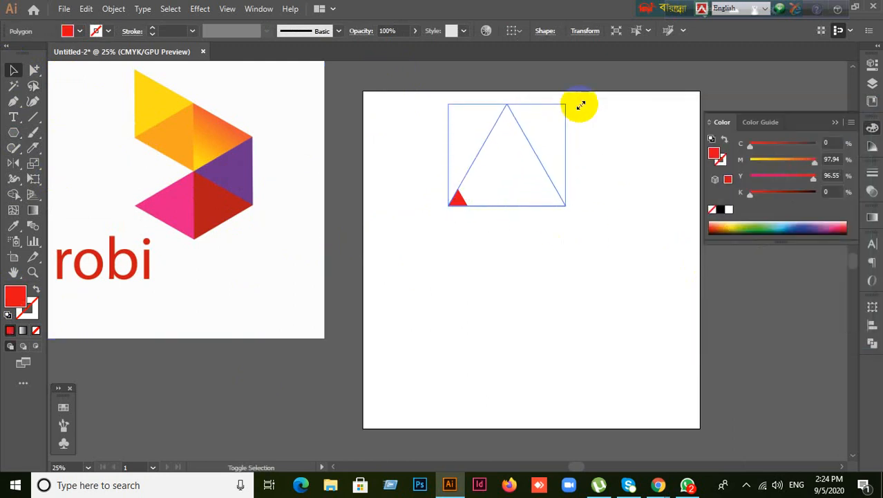
left_click_drag(533, 166, 499, 260)
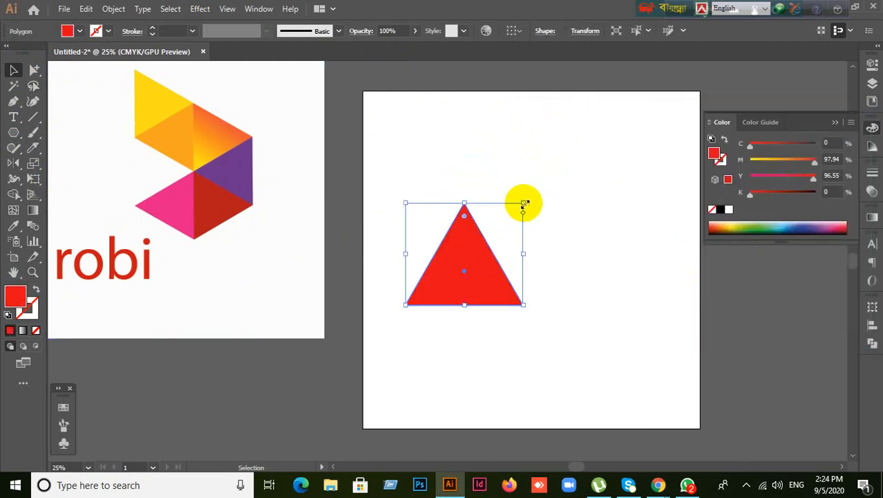
left_click_drag(523, 204, 587, 154)
left_click_drag(517, 270, 515, 318)
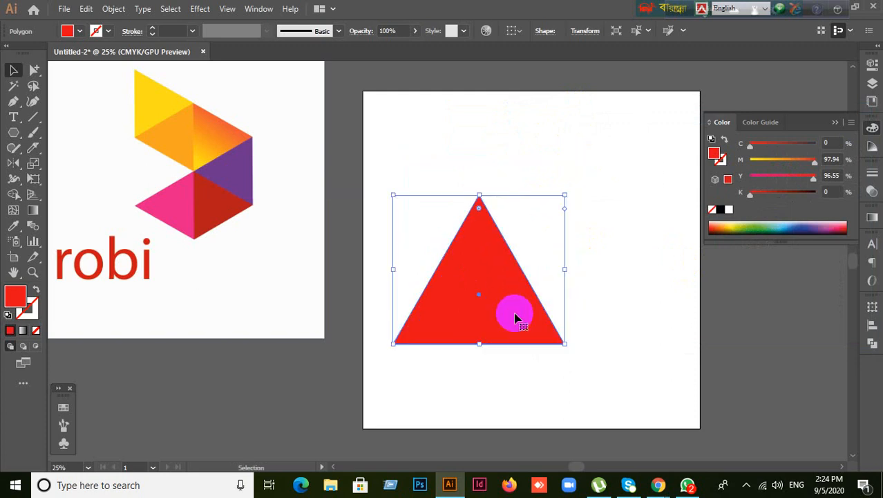
Step: Rotate the red triangle 90° clockwise with Free Transform so that its tip points right
key("e")
left_click_drag(584, 193, 584, 377)
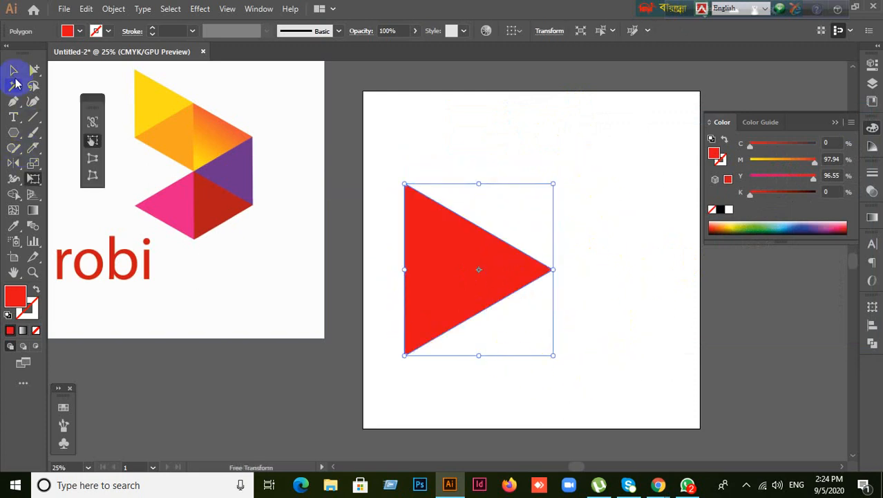
left_click(13, 70)
Step: Make a copy of the triangle rotated 60° about its right tip and repeat the transformation four times to form a hexagon
left_click_drag(14, 168, 53, 161)
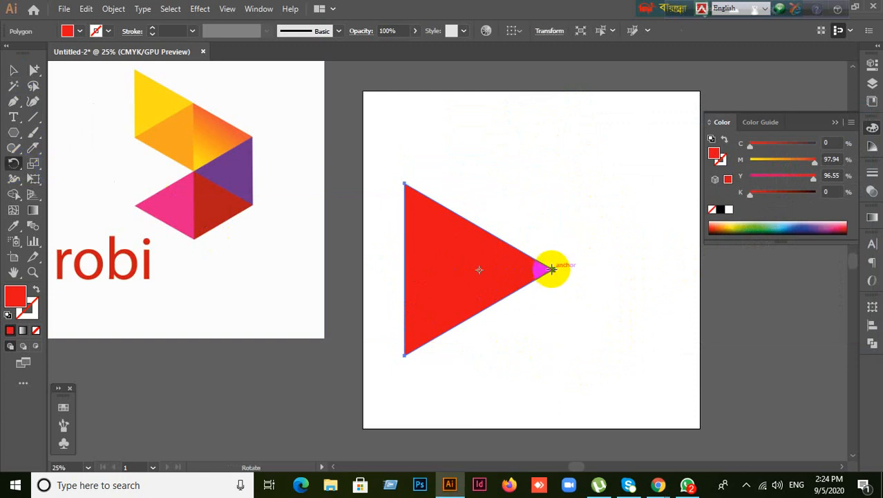
left_click(552, 271, "alt")
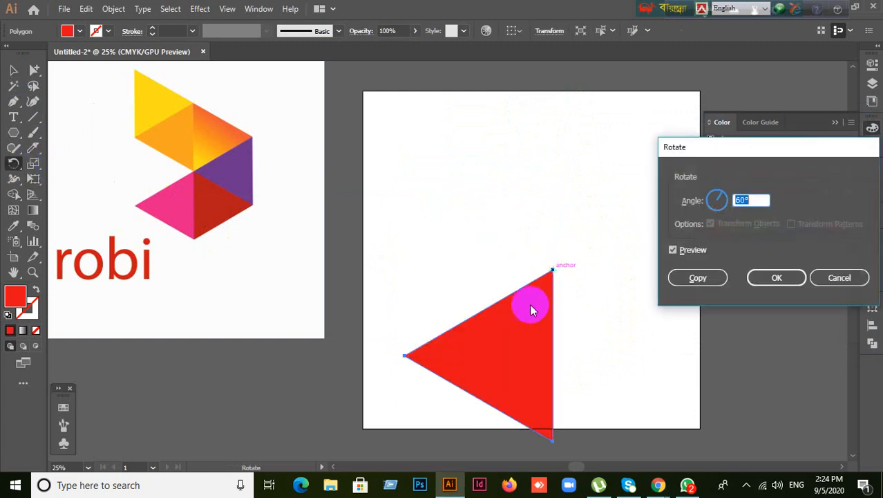
left_click(725, 278)
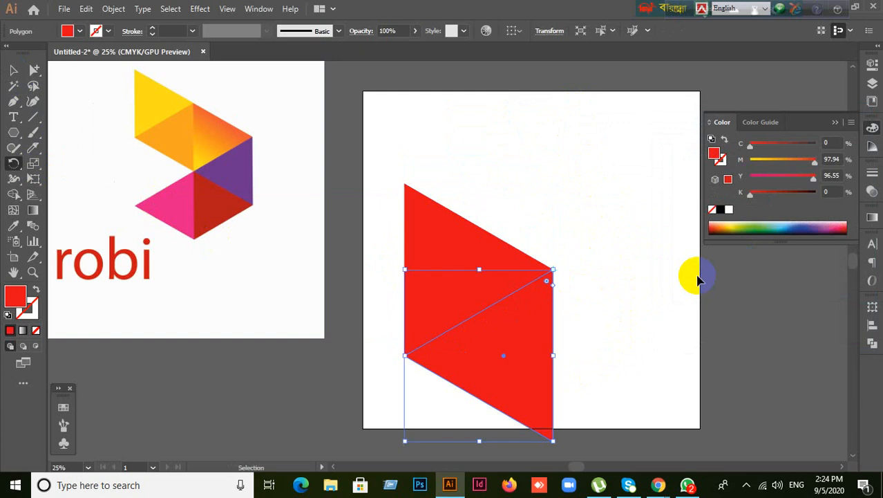
key("ctrl+d")
key("ctrl+d")
key("ctrl+d")
key("ctrl+d")
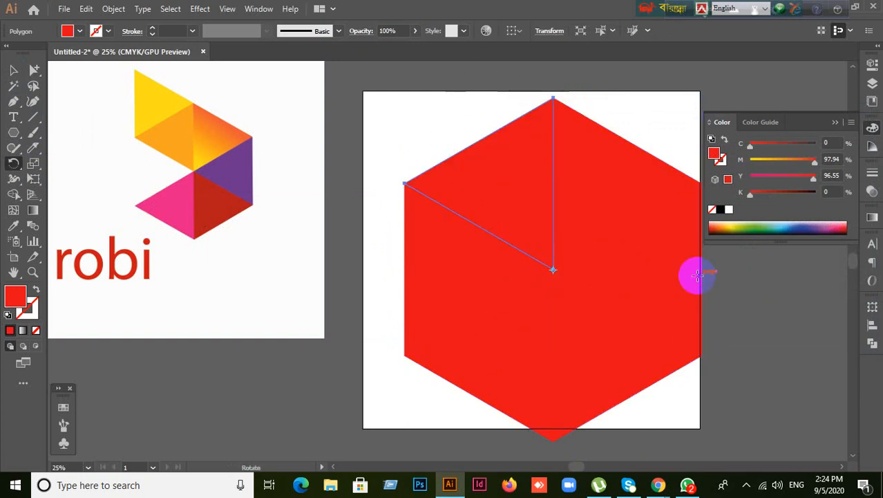
Step: Reflect the hexagon's left triangle across a horizontal axis through its upper-left corner, without making a copy
left_click(13, 71)
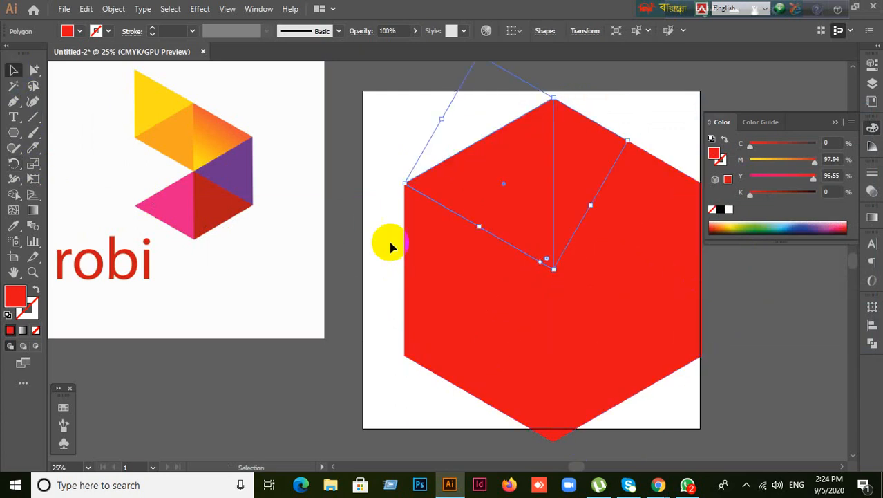
left_click(460, 262)
left_click(13, 164)
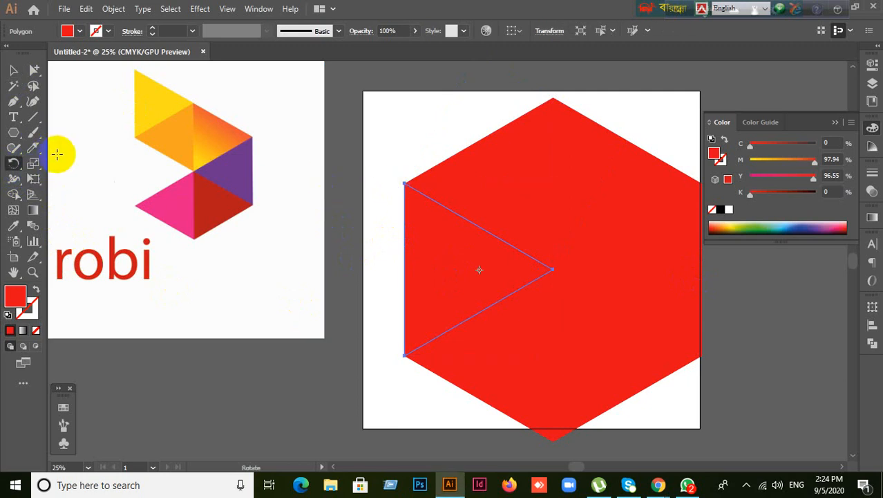
left_click(13, 163)
left_click(50, 163)
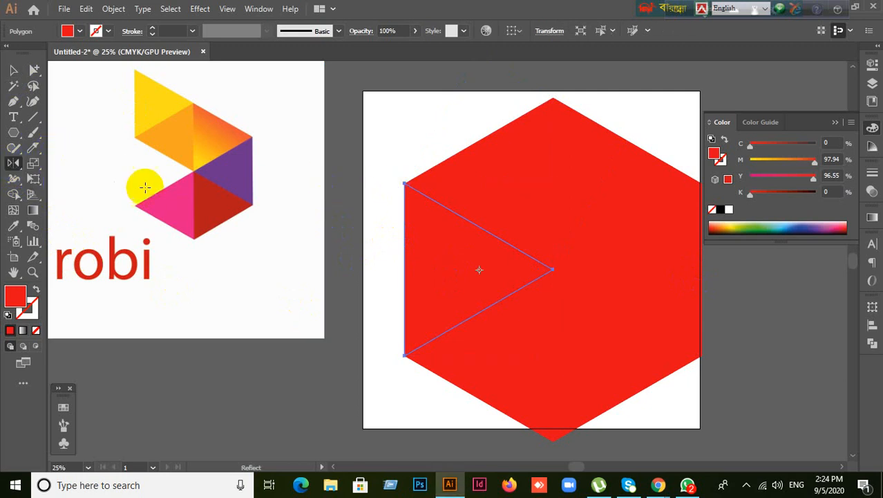
left_click(405, 182, "alt")
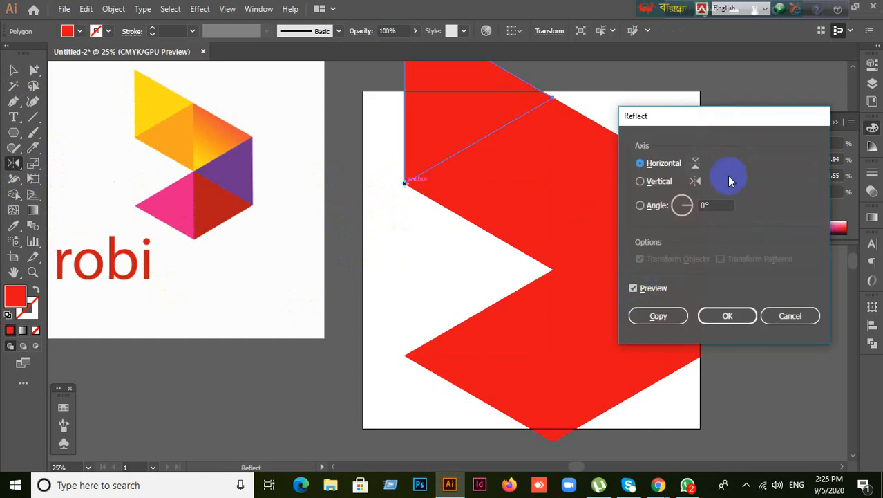
left_click(726, 315)
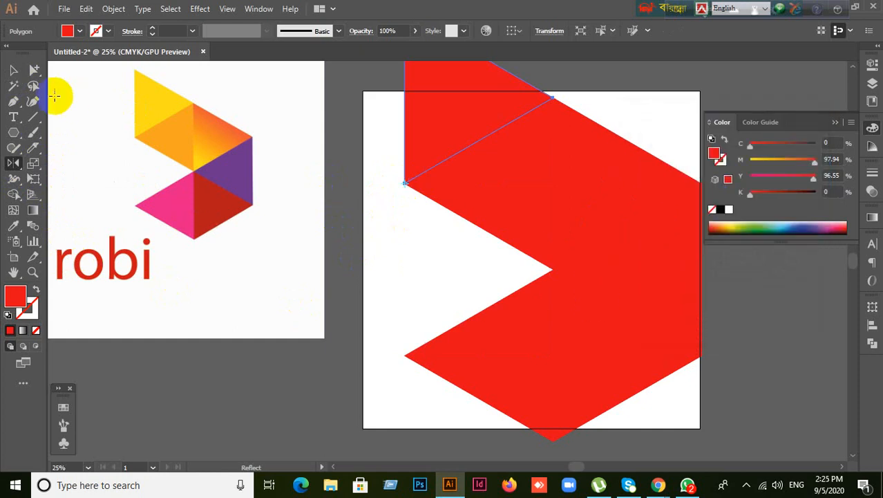
Step: Recolor the reflected top triangle with the yellow sampled from the reference logo using the Eyedropper
left_click(14, 70)
left_click(407, 250)
left_click(438, 118)
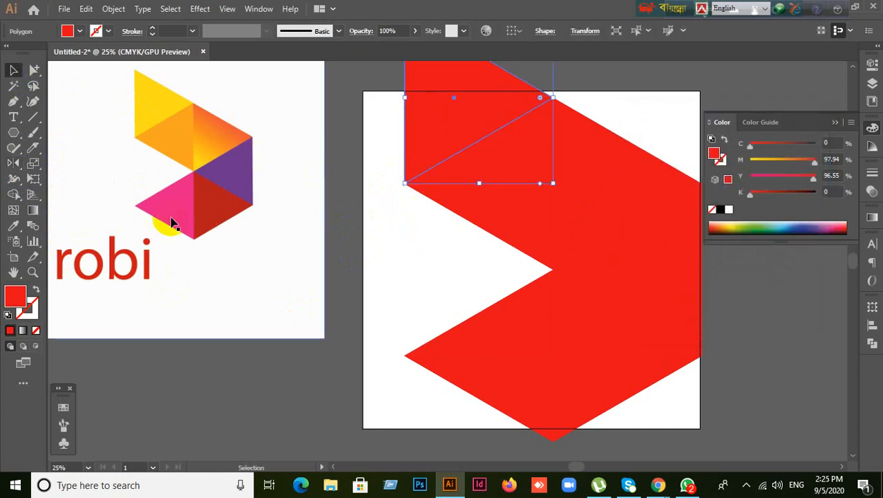
left_click(13, 226)
left_click(205, 112)
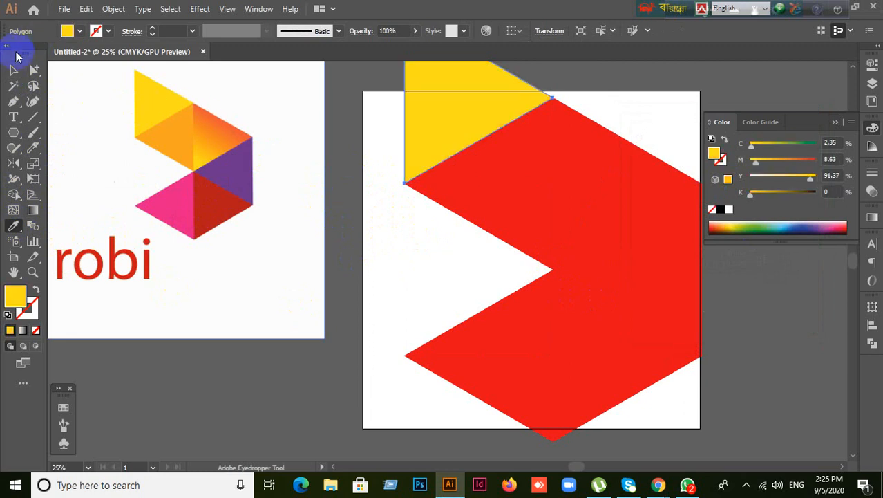
Step: Recolor the triangle just below the yellow one with the orange sampled from the reference logo
left_click(13, 70)
left_click(468, 190)
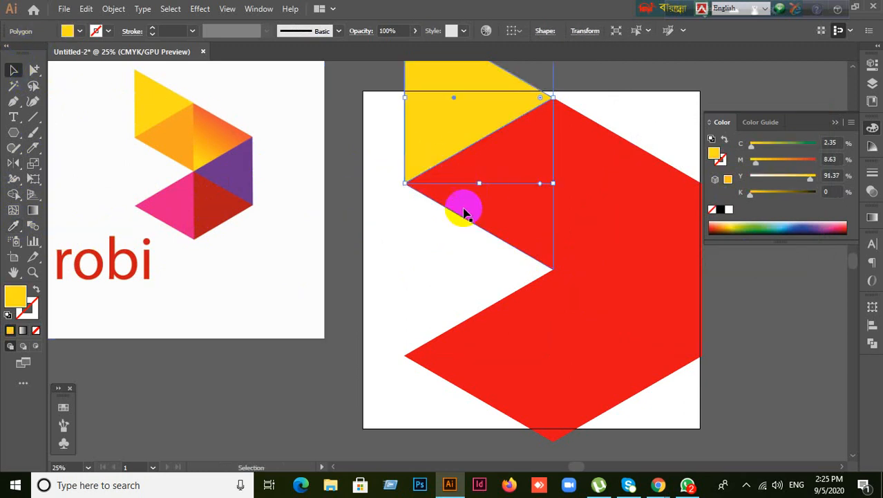
left_click(512, 216)
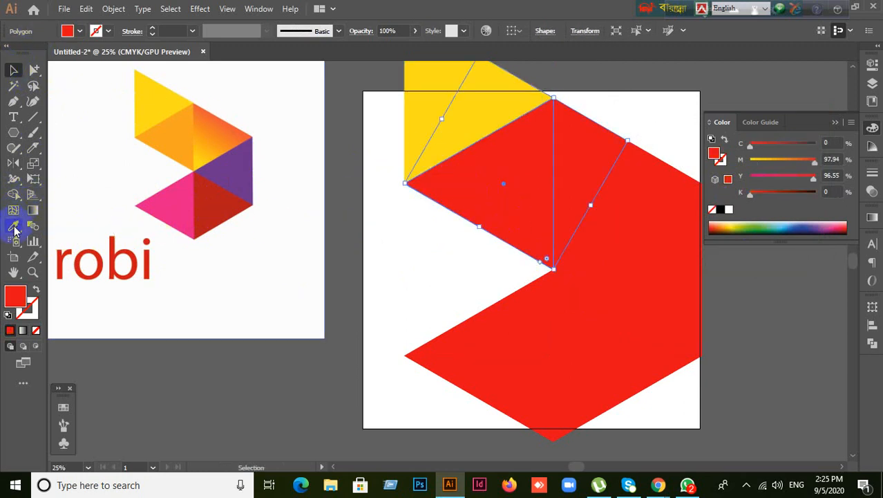
left_click(13, 225)
left_click(173, 142)
left_click(13, 70)
Step: Recolor the right-hand triangle with the purple sampled from the reference logo
left_click(550, 216)
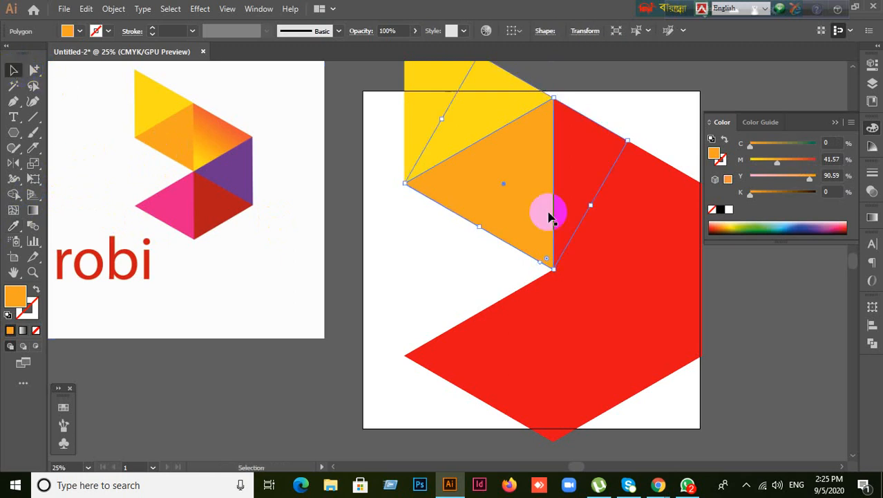
left_click(614, 261)
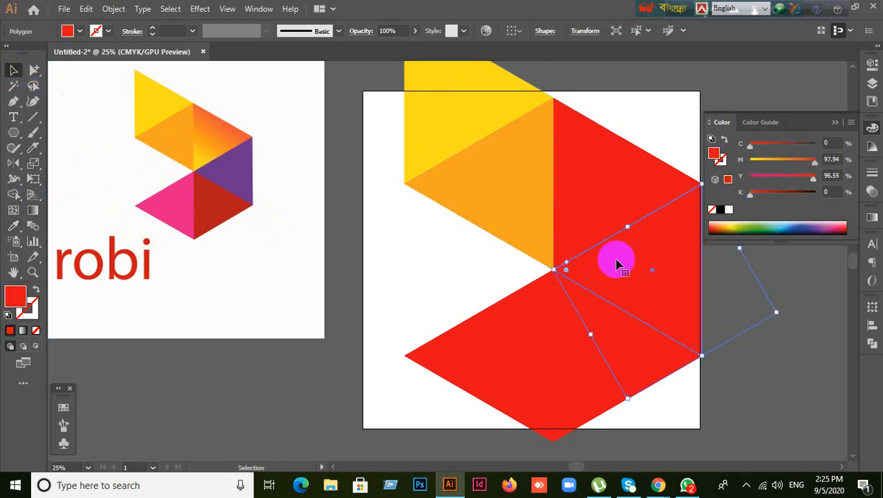
left_click(13, 225)
left_click(206, 204)
left_click(244, 164)
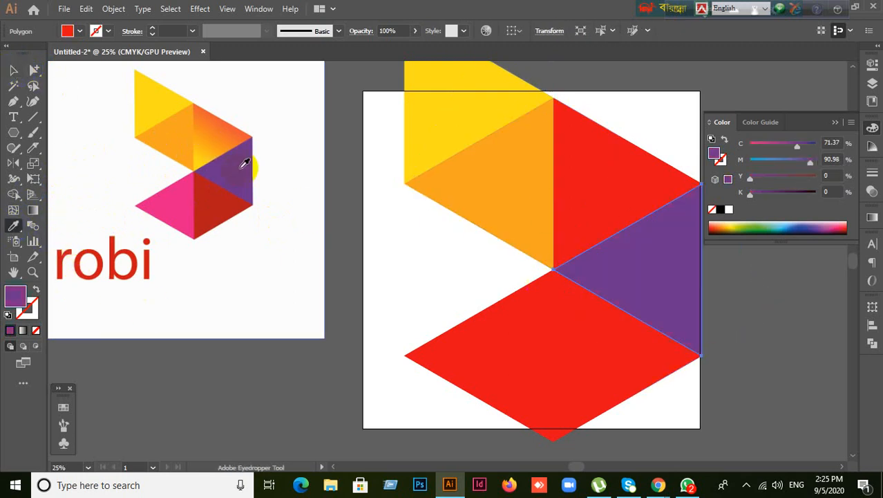
Step: Recolor the lower-right triangle with the dark red sampled from the reference logo
left_click(14, 70)
left_click(676, 404)
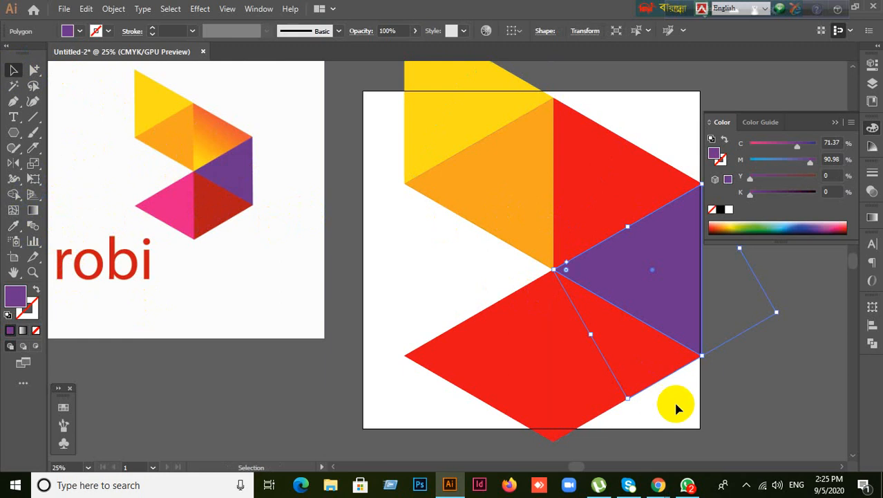
left_click(593, 389)
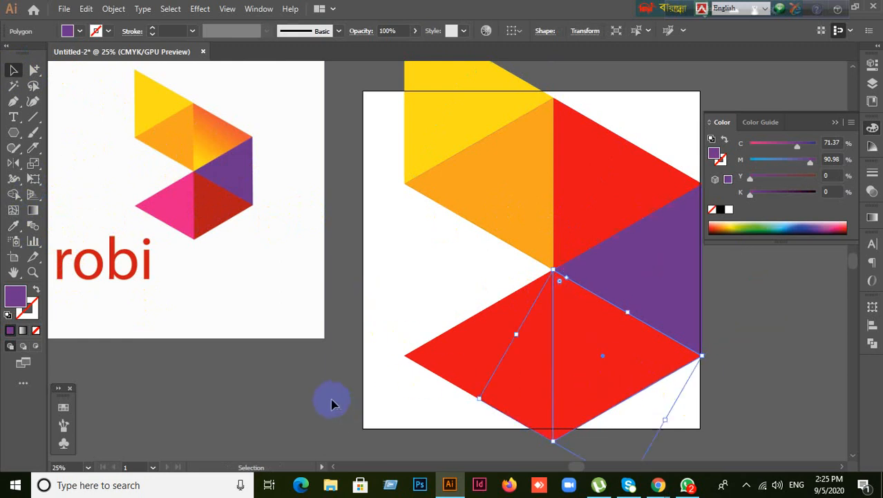
left_click(588, 384)
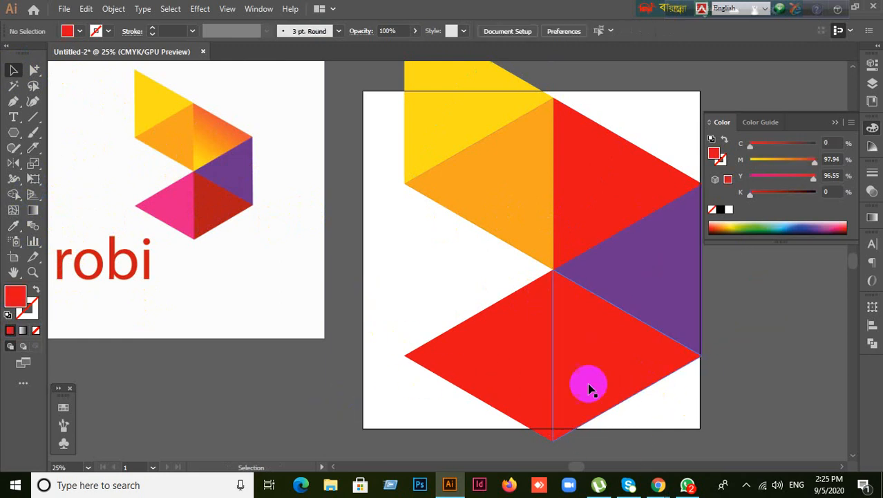
left_click(14, 224)
left_click(202, 202)
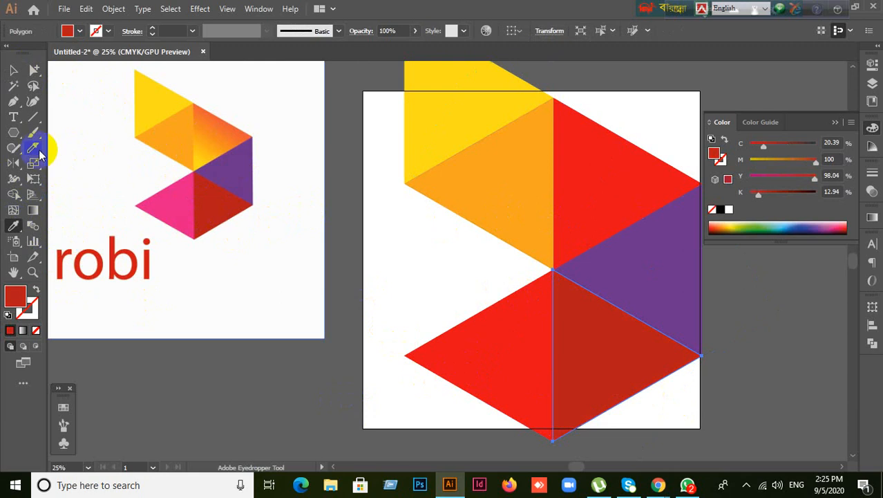
Step: Recolor the lower-left triangle with the pink sampled from the reference logo using the Eyedropper
left_click(12, 72)
left_click(423, 382)
left_click(459, 365)
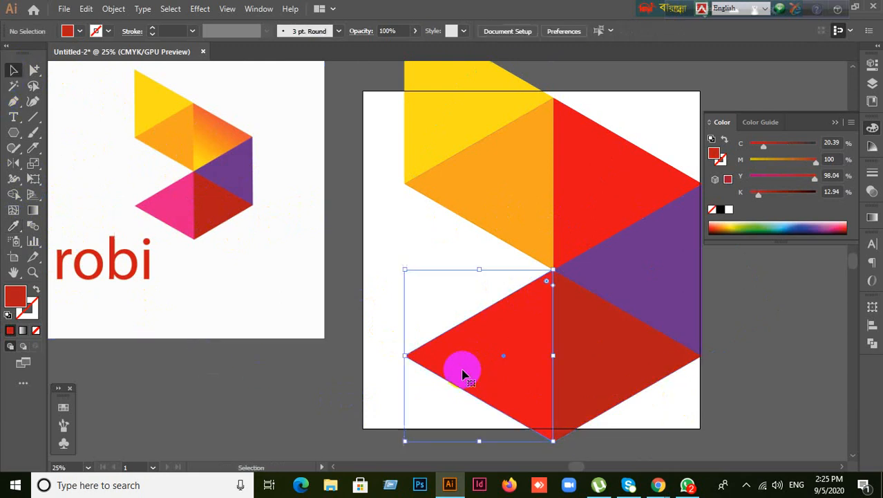
left_click(13, 226)
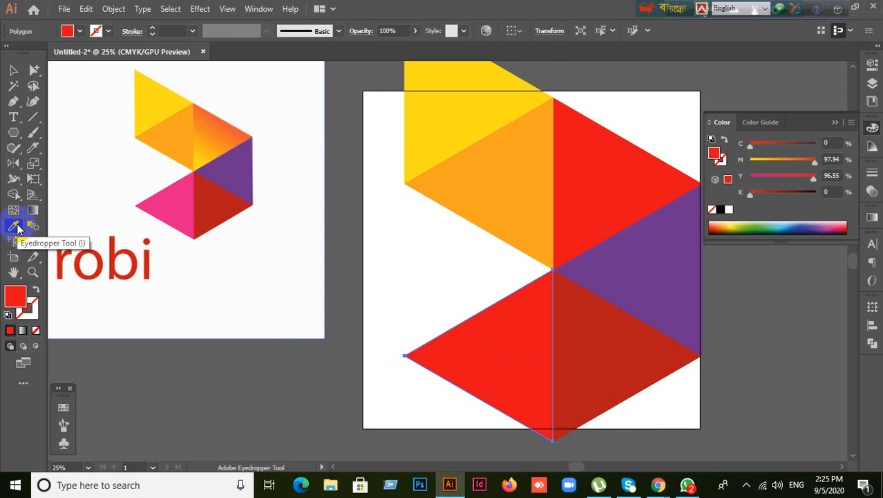
left_click(487, 346)
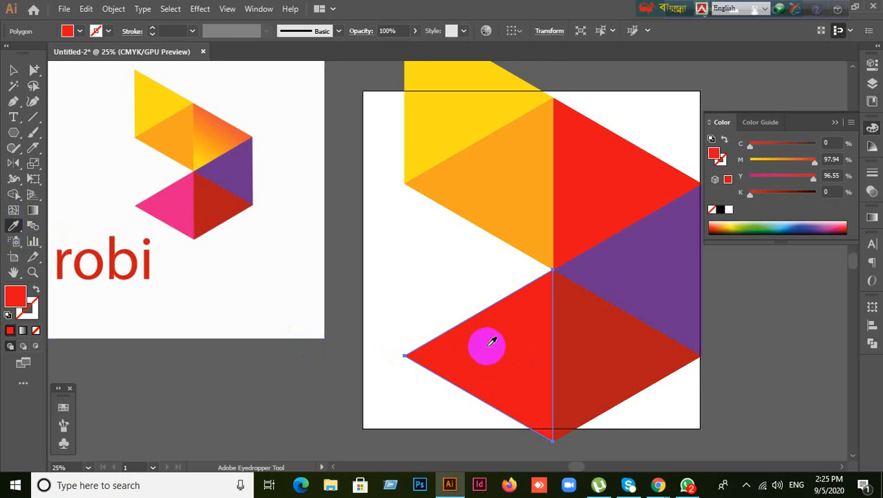
left_click(182, 209)
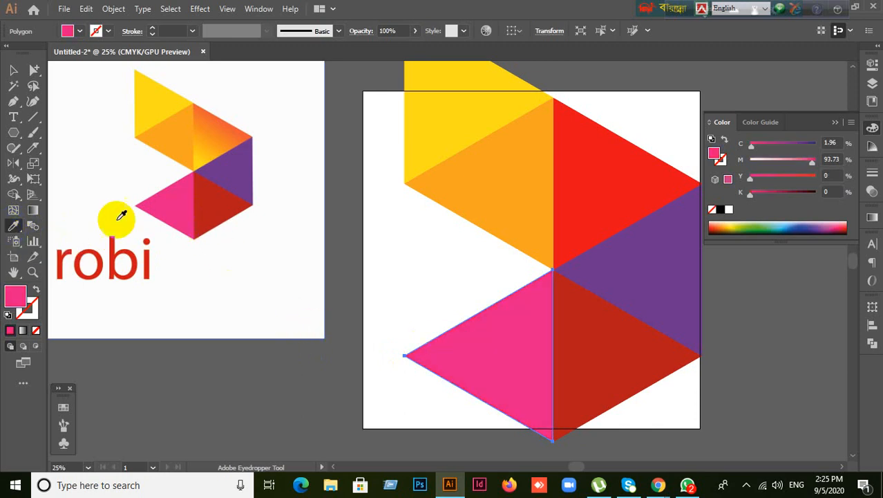
left_click(19, 226)
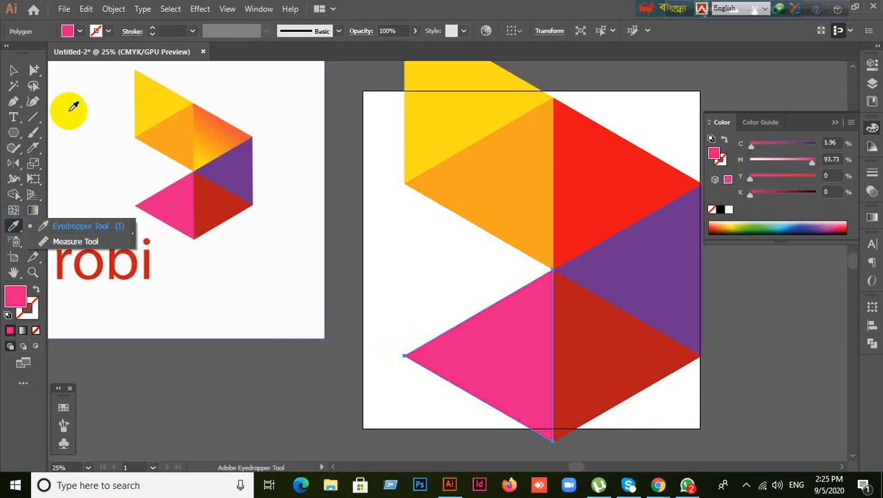
left_click(11, 71)
left_click(419, 368)
Step: Draw a small square above the artboard's upper-right corner and place a copy beside it
scroll(420, 365, "down", 1)
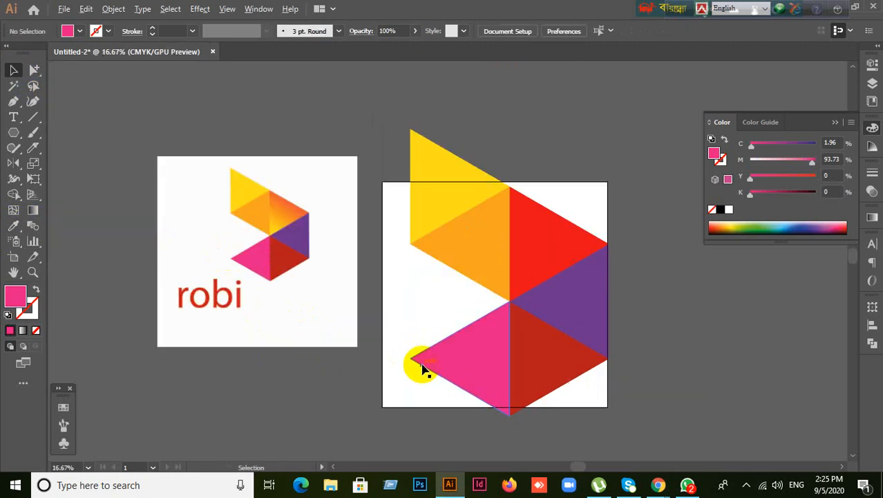
left_click_drag(565, 370, 441, 355)
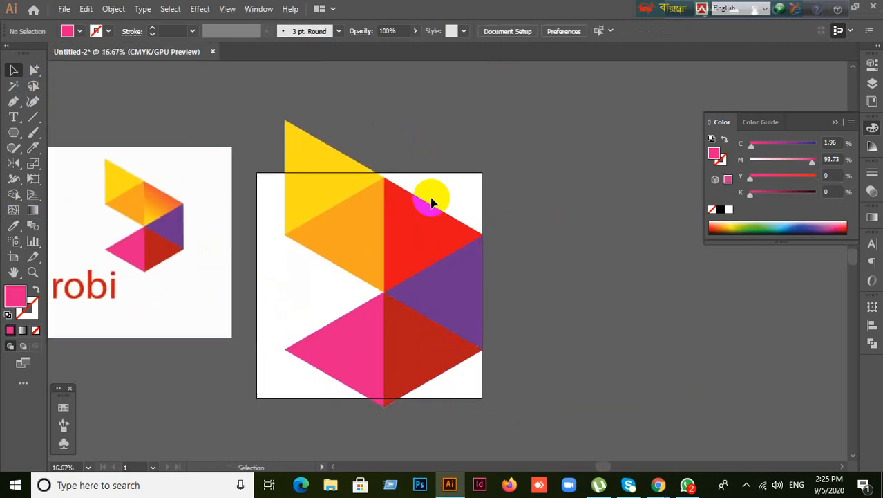
left_click(18, 139)
left_click(54, 132)
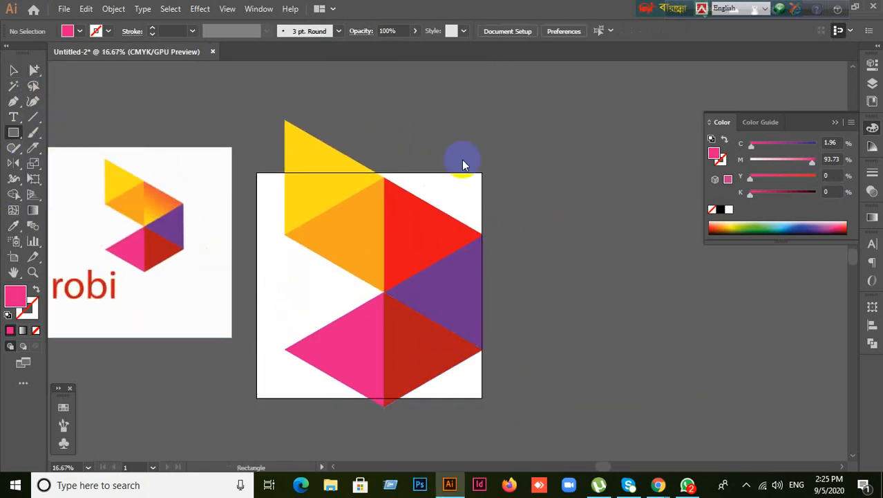
left_click_drag(443, 102, 502, 122)
left_click(12, 74)
left_click(598, 161)
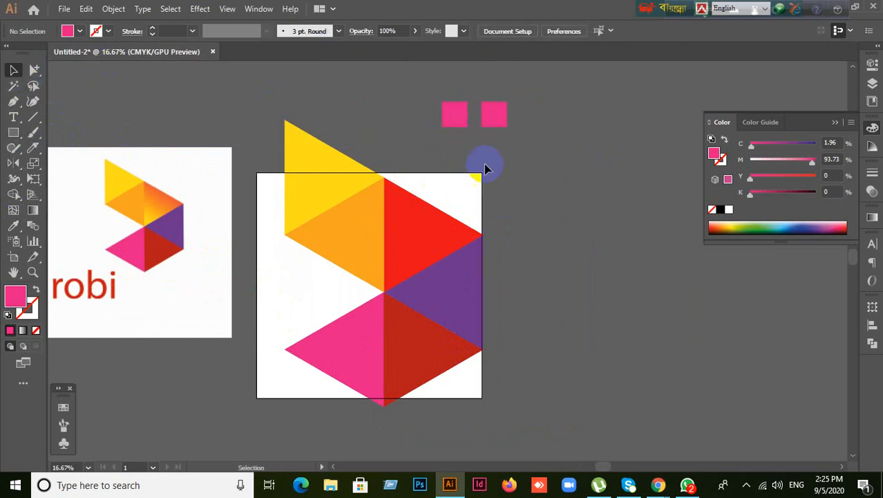
Step: Recolor the left small square with the yellow sampled from the gradient triangle of the reference logo
left_click(462, 123)
left_click(13, 225)
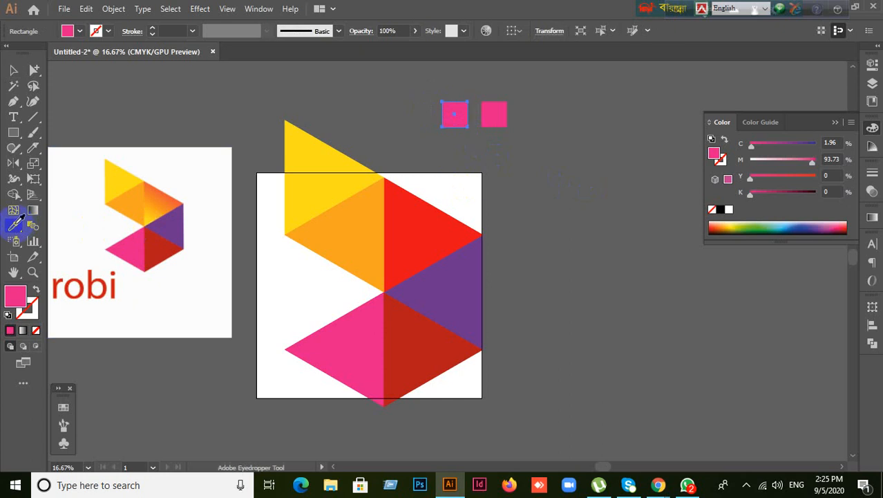
left_click(370, 209)
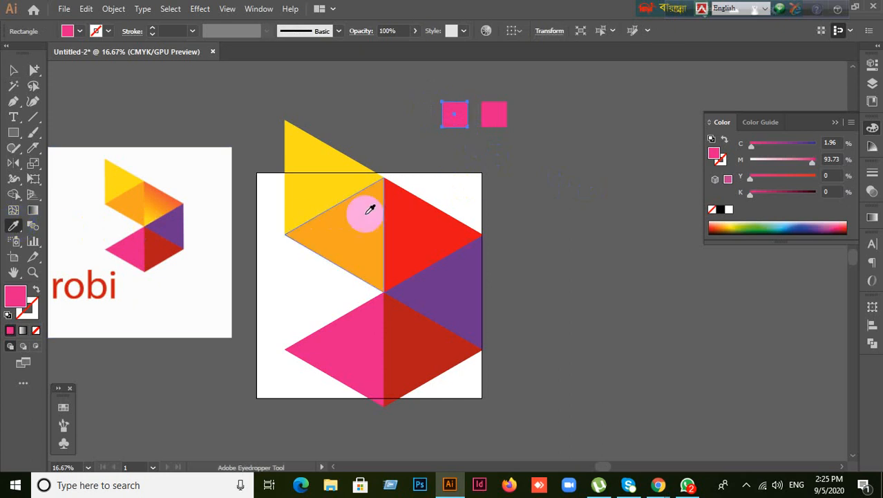
left_click(150, 218)
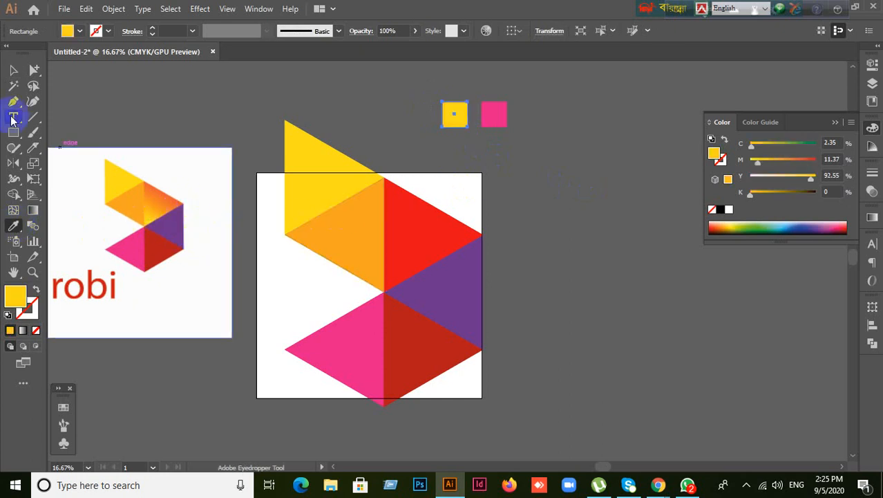
Step: Recolor the right small square with the reddish orange sampled from the reference logo's gradient triangle
left_click(13, 71)
left_click(520, 116)
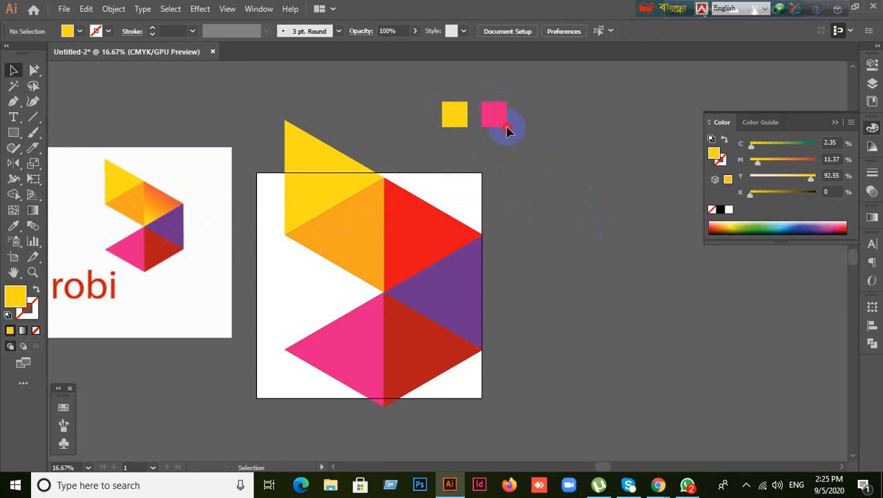
left_click(10, 234)
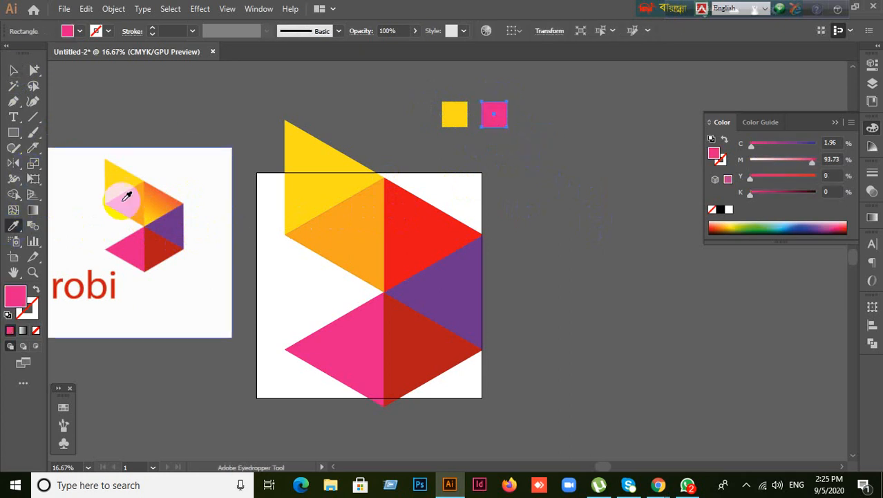
left_click(166, 187)
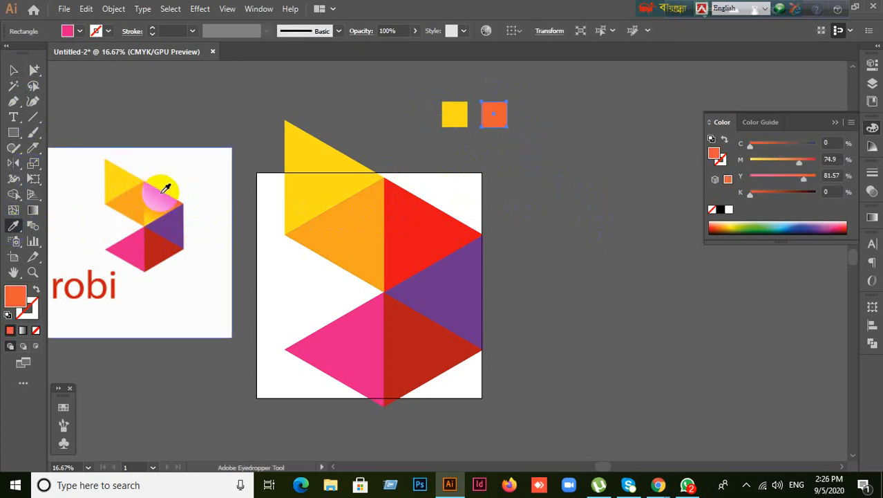
left_click(17, 70)
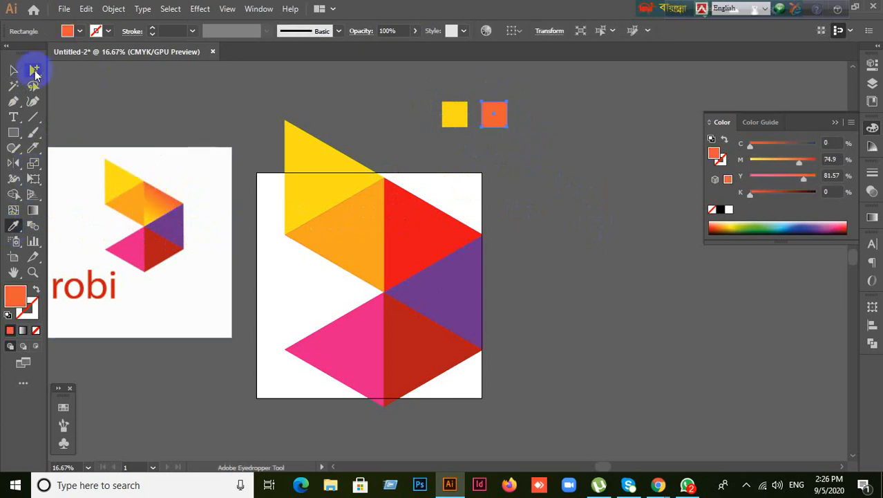
left_click(290, 97)
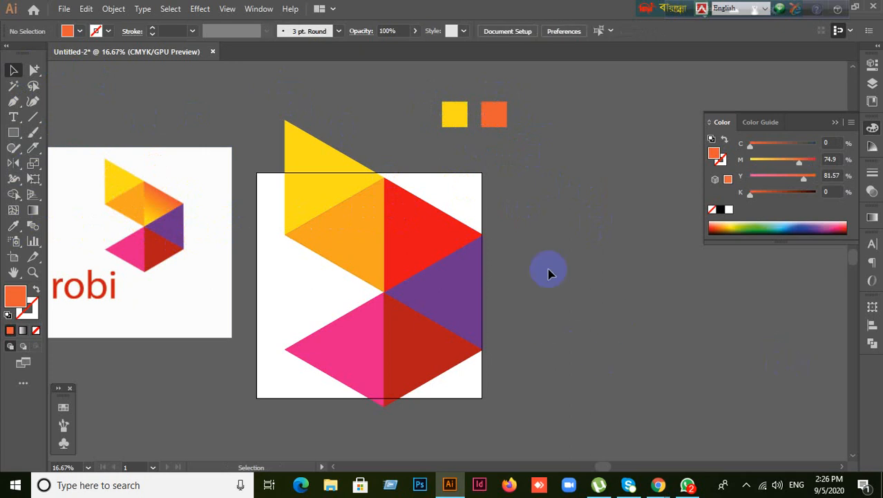
Step: Fill the red upper-right triangle with a linear gradient and sample the yellow square for its starting color stop
left_click(430, 233)
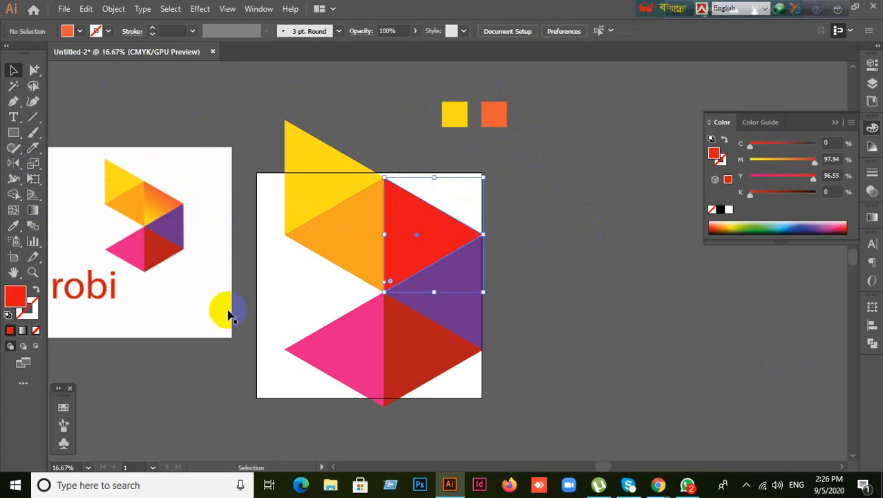
left_click(22, 335)
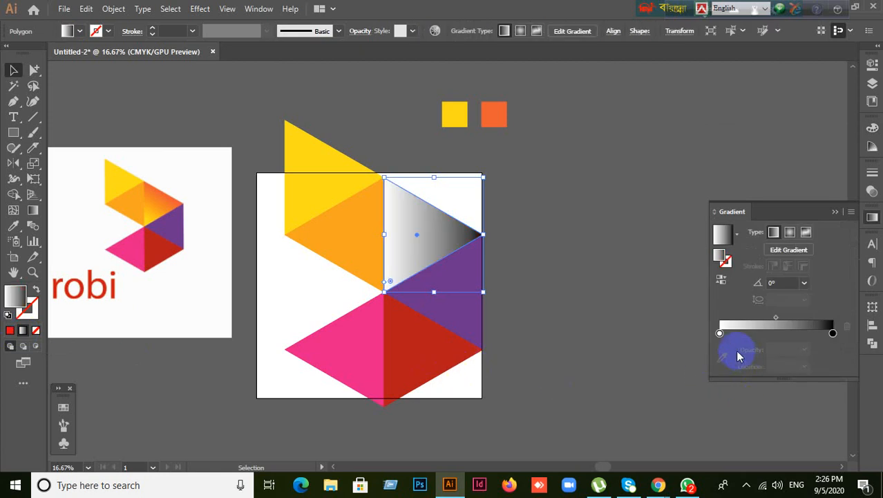
left_click(721, 335)
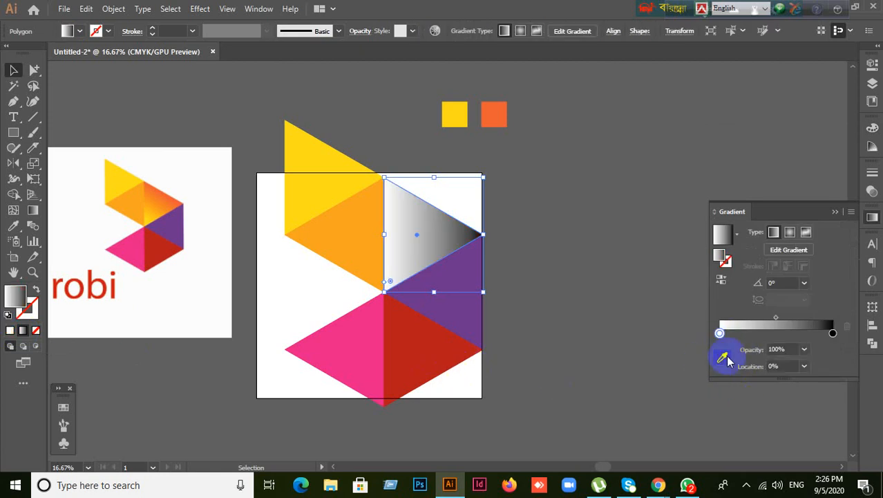
left_click(721, 356)
left_click(454, 114)
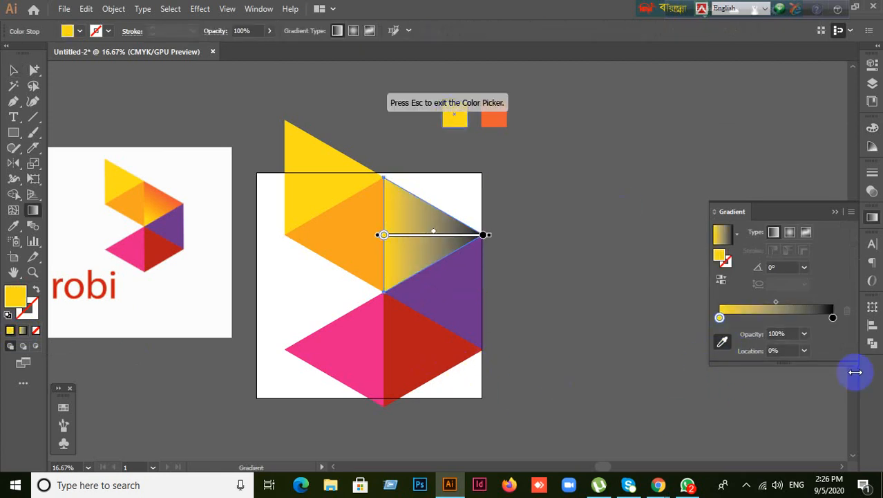
Step: Set the end color stop of the triangle's gradient to the orange sampled from the small orange square
left_click(833, 317)
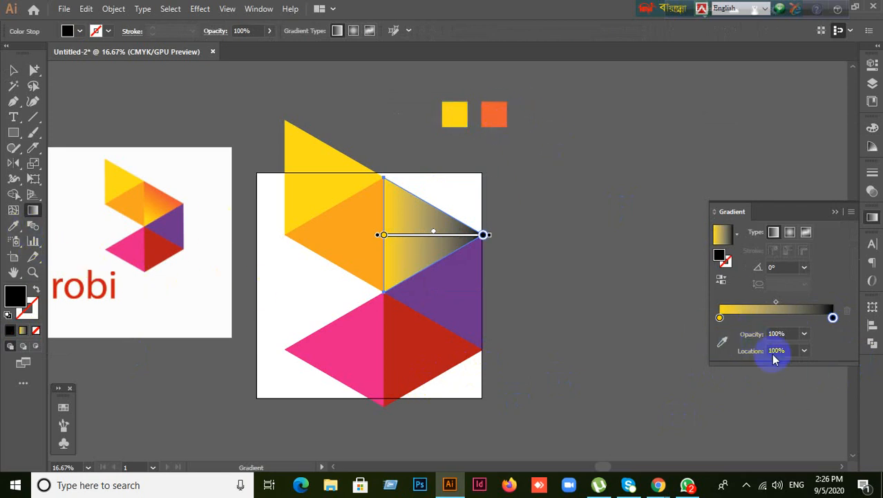
left_click(724, 342)
left_click(505, 116)
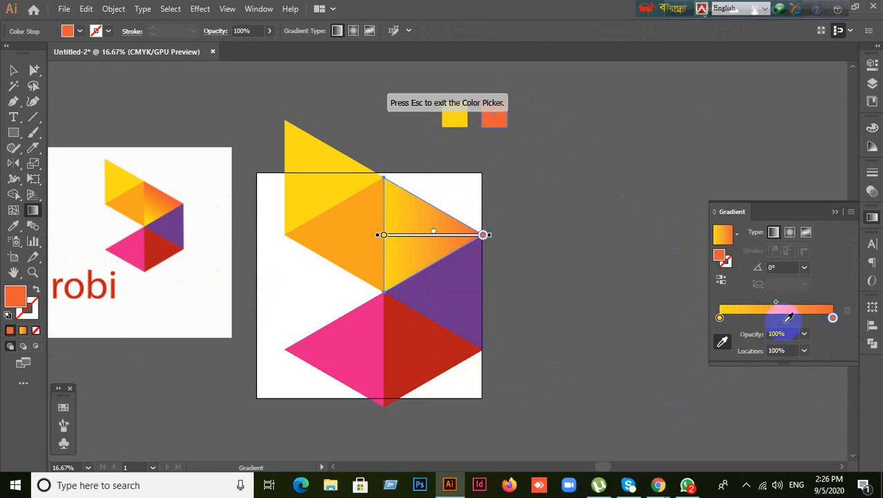
key("Escape")
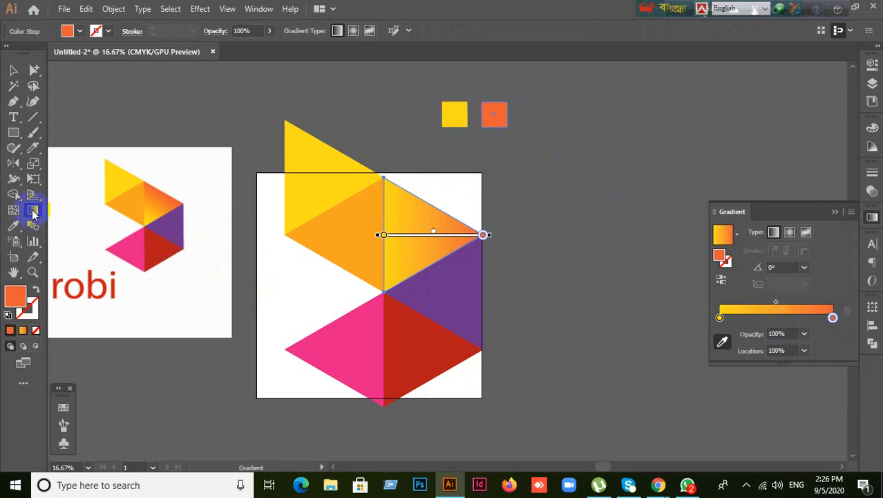
left_click(836, 212)
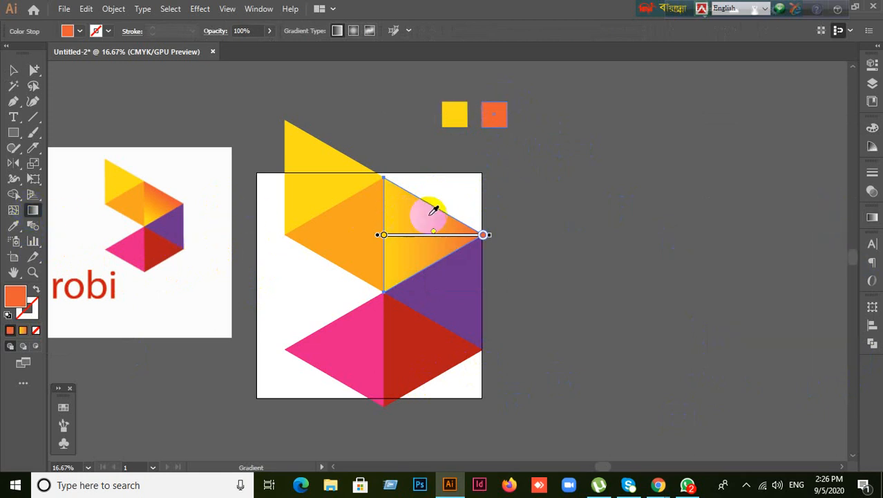
Step: Redirect the triangle's gradient to about 60° from yellow at its lower corner to orange, with the orange stop at about 70%
left_click(13, 70)
left_click(33, 210)
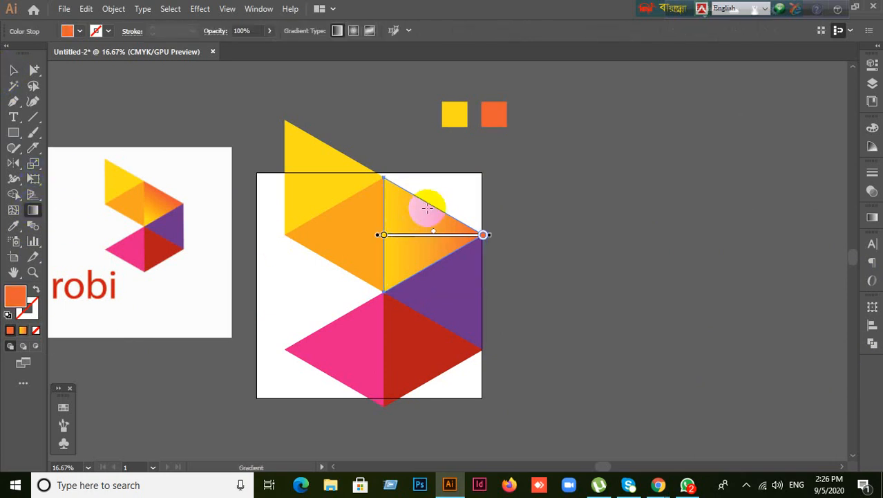
mouse_move(433, 202)
left_mouse_down()
mouse_move(395, 261)
mouse_move(401, 267)
mouse_move(430, 227)
mouse_move(429, 203)
mouse_move(419, 232)
left_mouse_up()
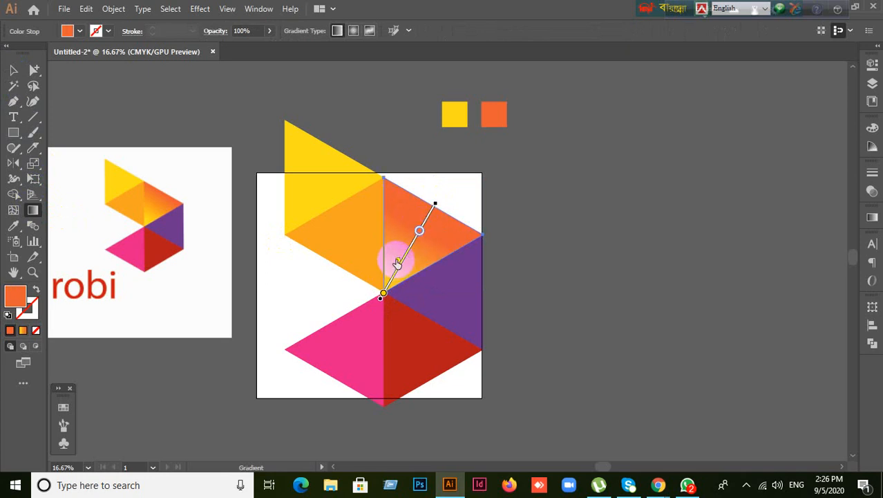
mouse_move(398, 262)
left_mouse_down()
mouse_move(421, 228)
mouse_move(419, 235)
left_mouse_up()
left_click(13, 69)
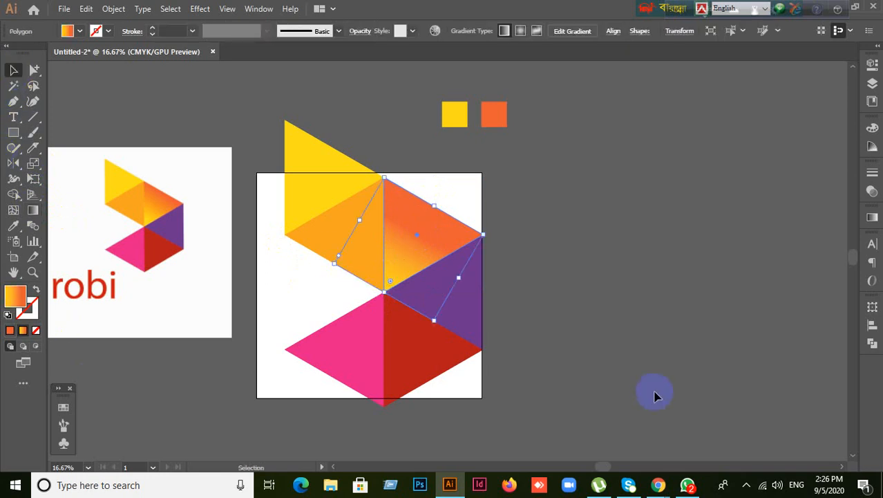
left_click(608, 296)
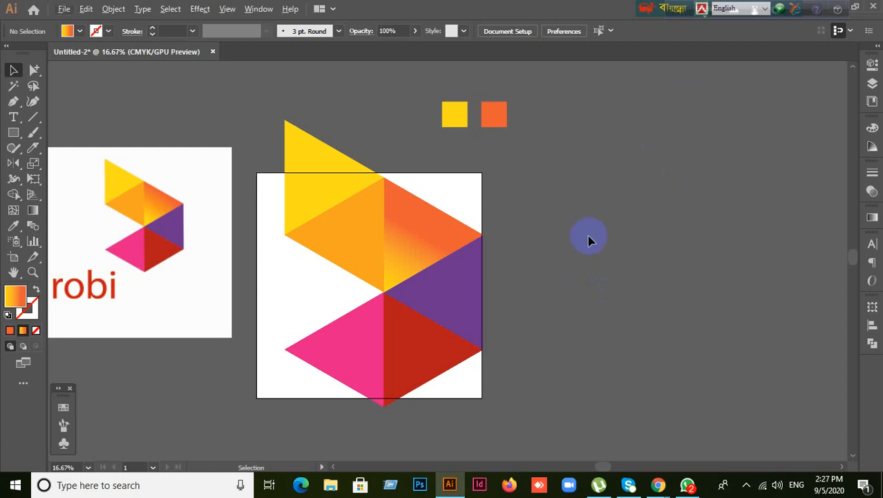
Step: Show the swatches, copy the small orange square further right and fill the copy with the yellow-to-orange gradient
scroll(590, 240, "up", 1)
scroll(567, 239, "down", 1)
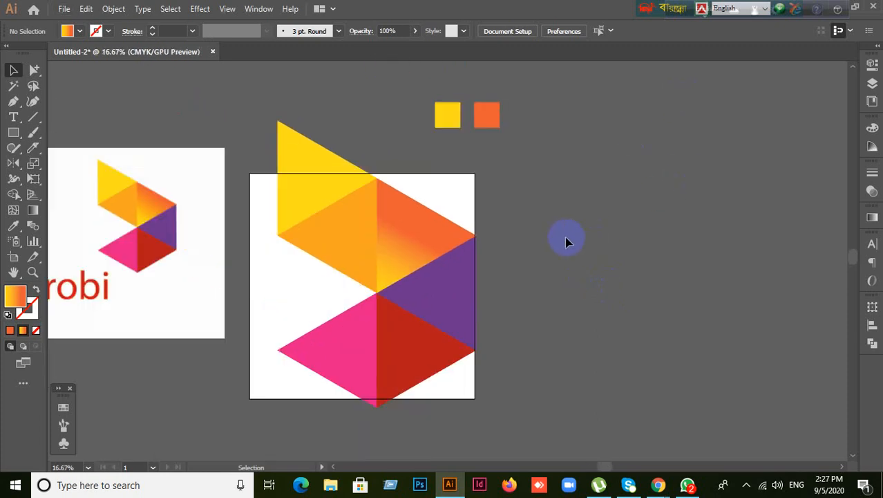
left_click(63, 407)
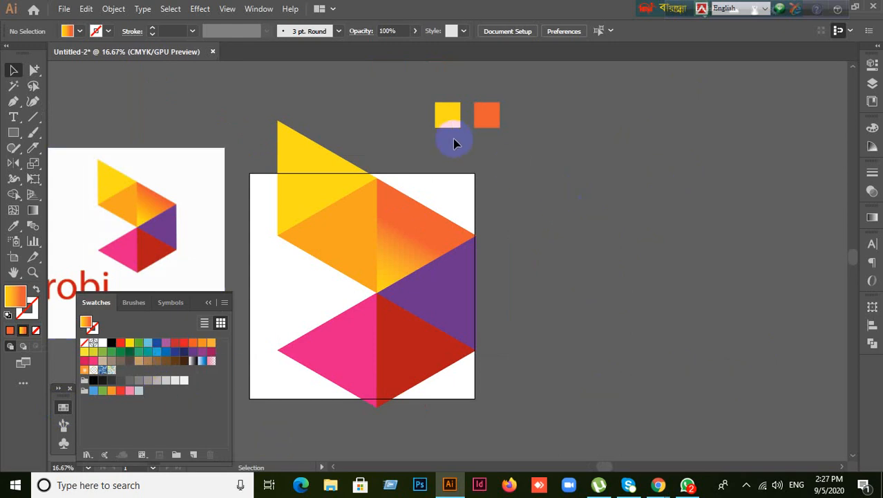
left_click(447, 116)
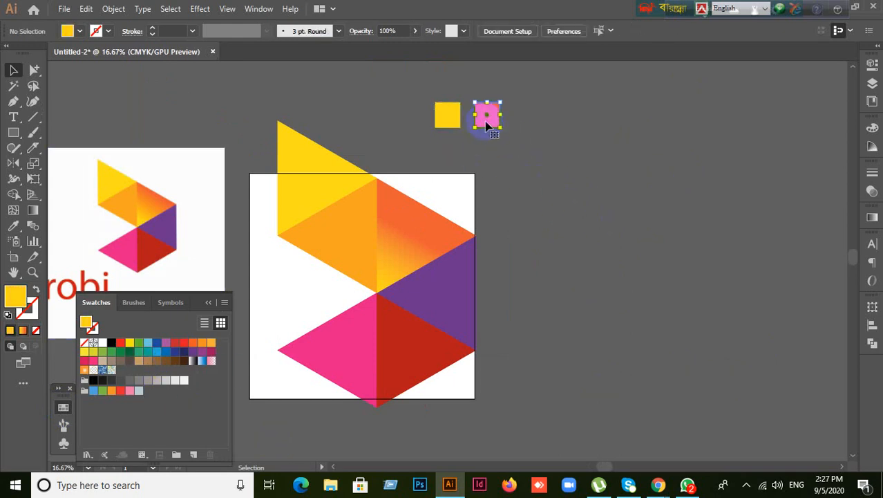
left_click_drag(488, 115, 574, 122)
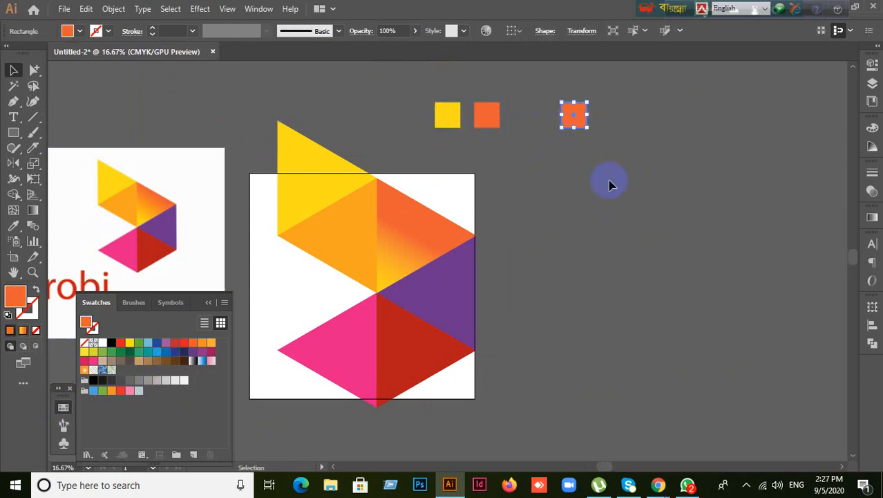
left_click(610, 182)
left_click(574, 123)
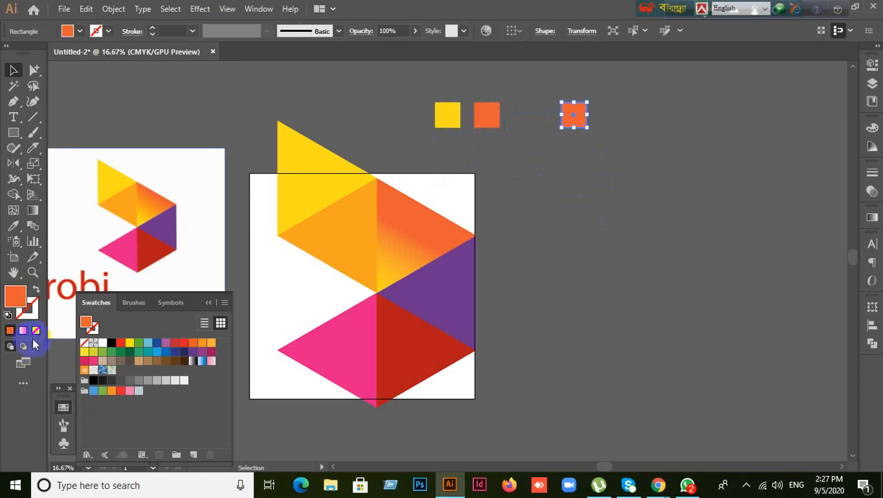
left_click(26, 331)
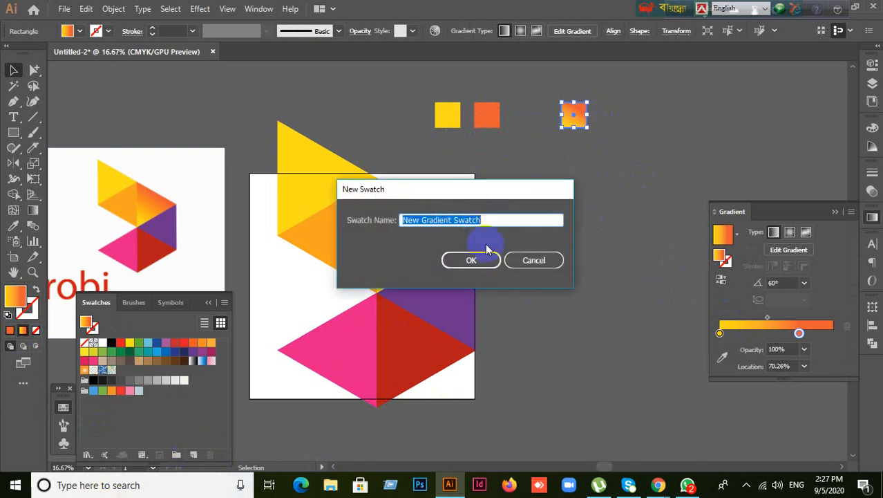
Step: Save the yellow-to-orange gradient as a swatch named New Gradient Swatch
left_click(476, 258)
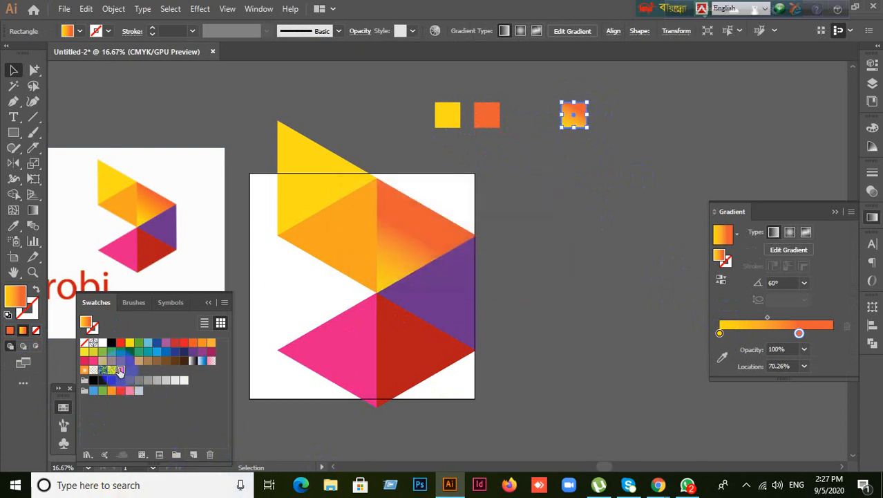
left_click(266, 300)
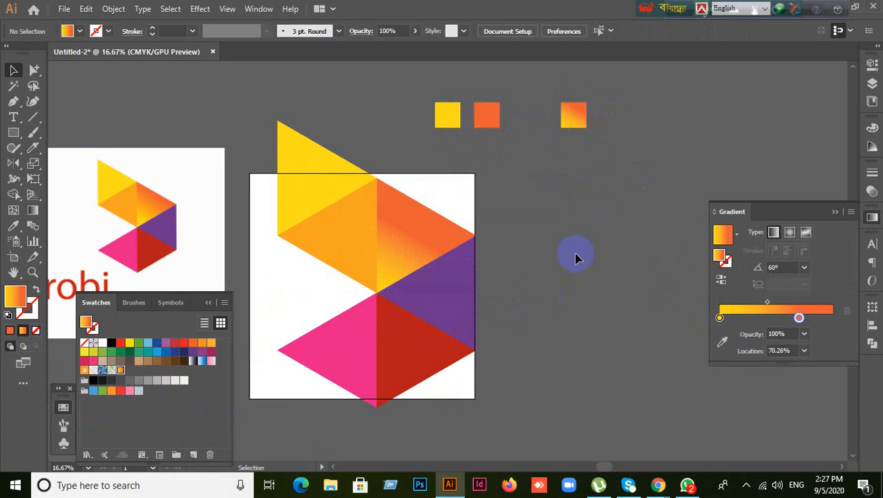
Step: Delete the three small color sample squares above the artboard and the reference logo image beside it
left_click_drag(421, 103, 603, 143)
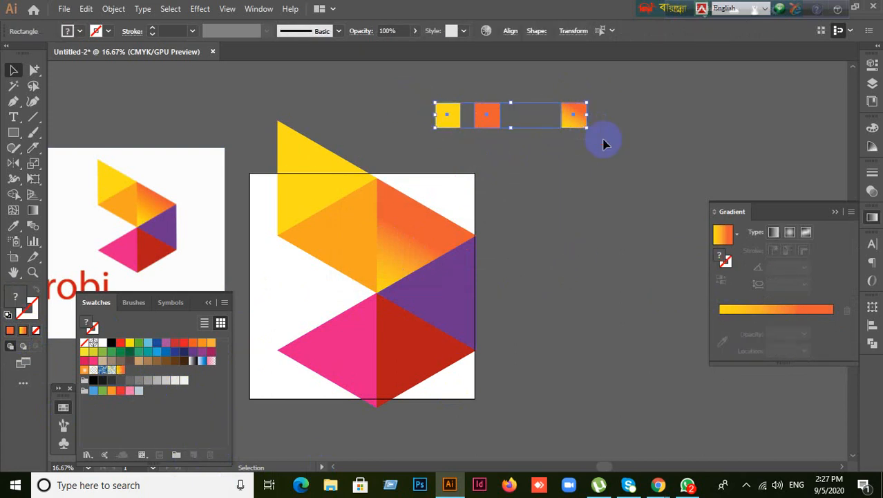
key("Delete")
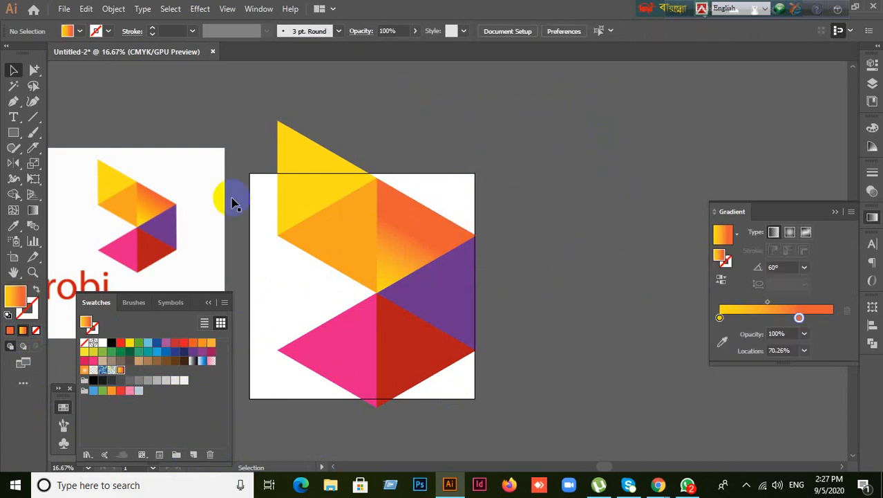
left_click(203, 207)
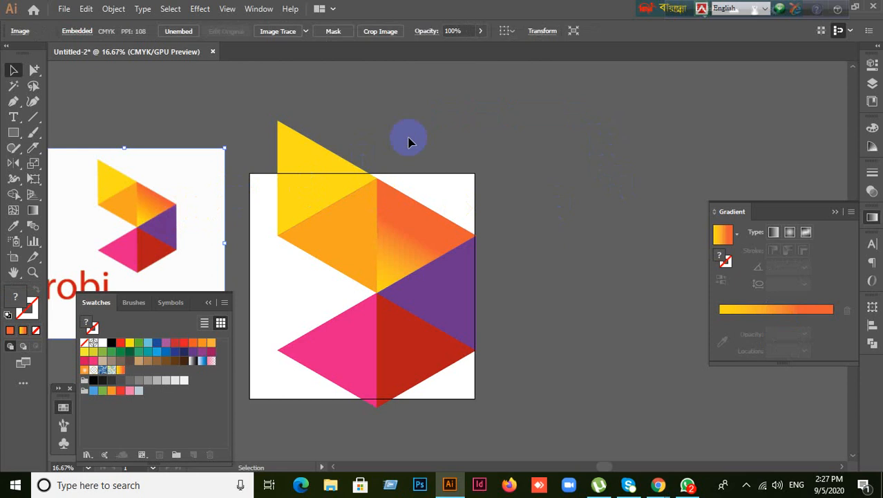
key("Delete")
Step: Examine the pieces of the triangle logo by selecting single triangles and the whole logo
left_click(437, 221)
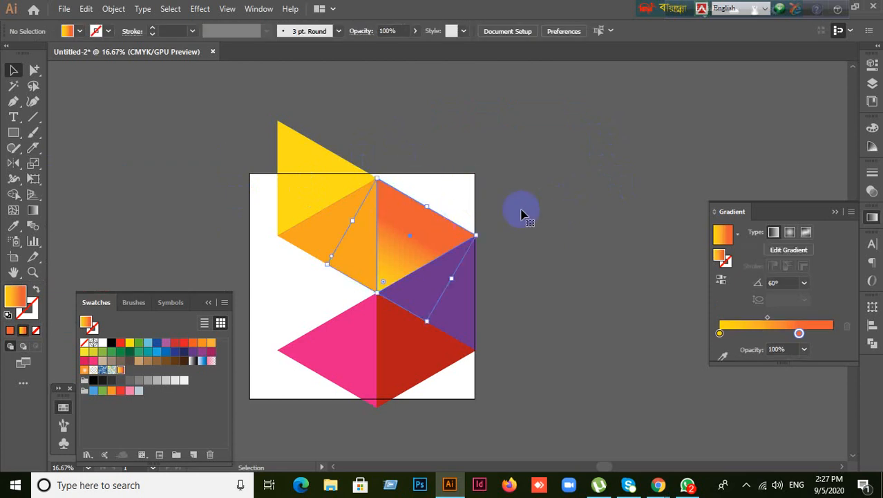
left_click(315, 242)
left_click(240, 229)
left_click(292, 181)
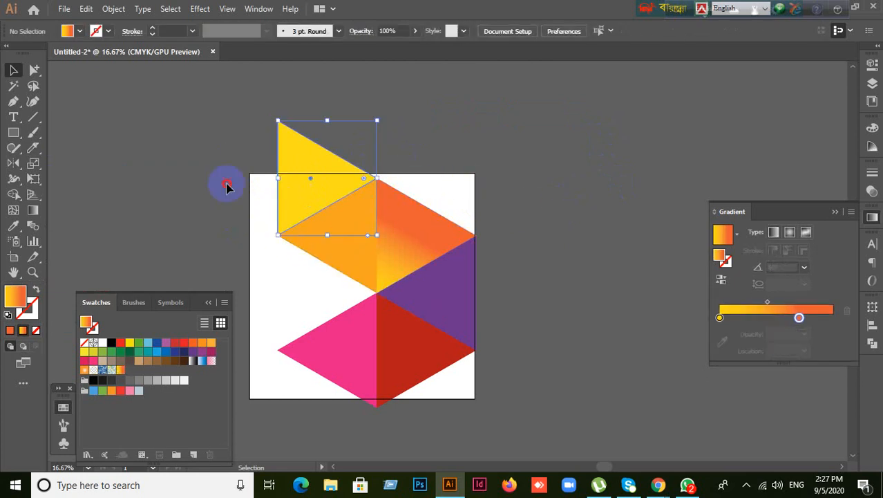
left_click(227, 186)
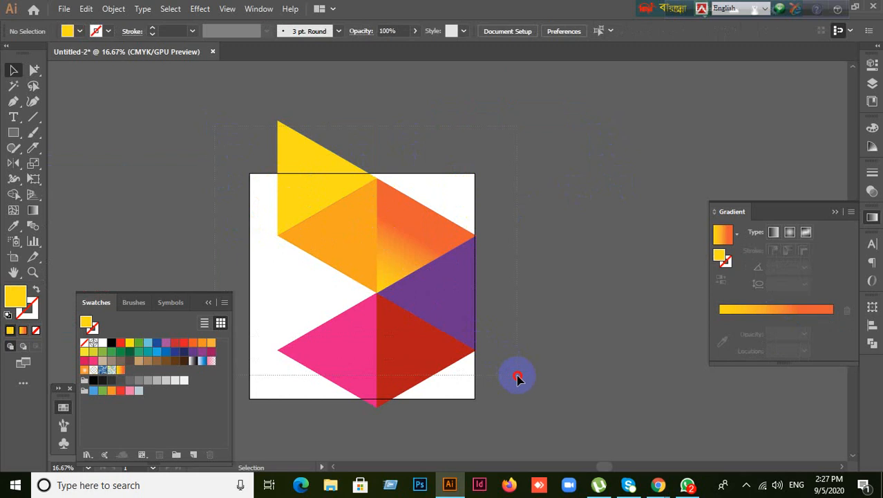
key("ctrl+a")
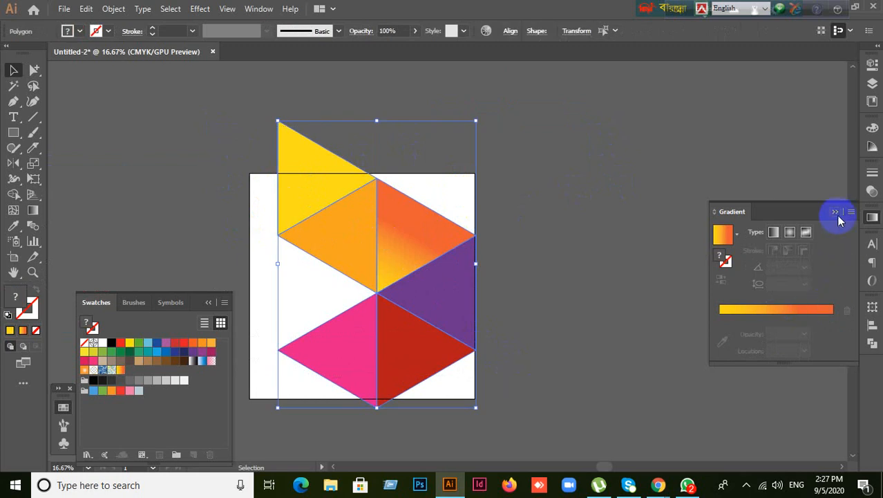
left_click(641, 212)
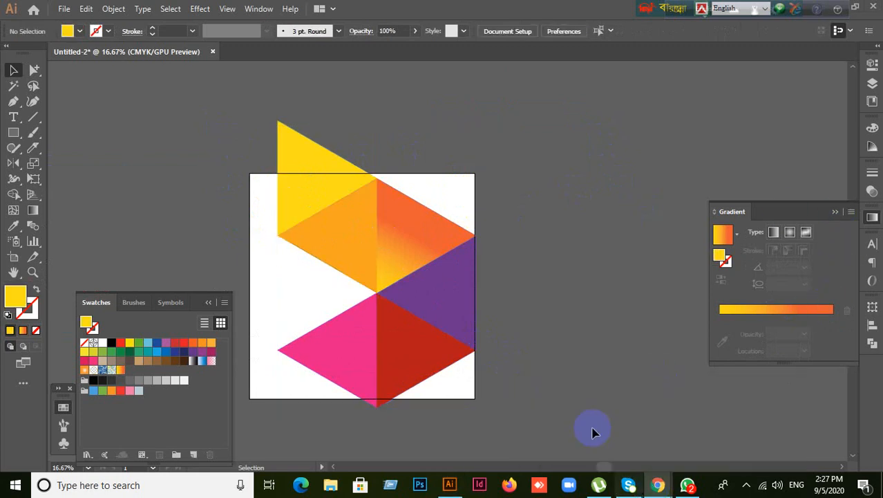
Step: Switch to Chrome to check the robi logo search and the Google Meet call, and return to Illustrator
left_click(628, 485)
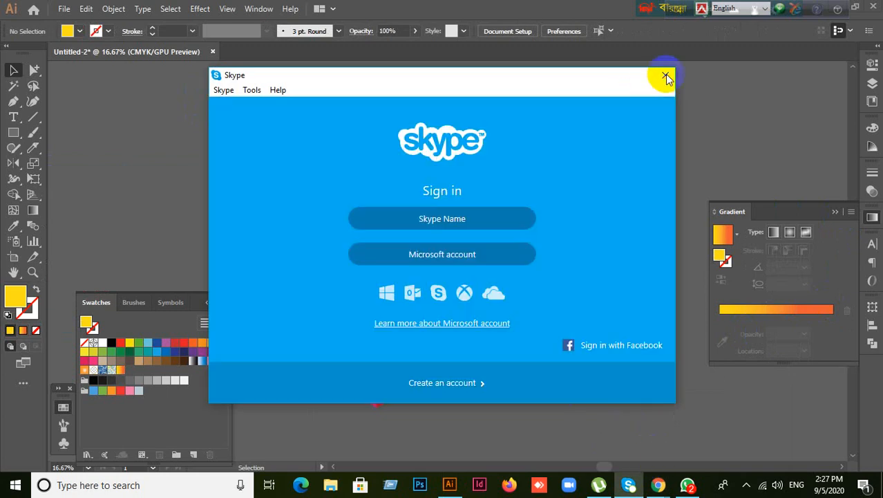
left_click(665, 74)
mouse_move(659, 486)
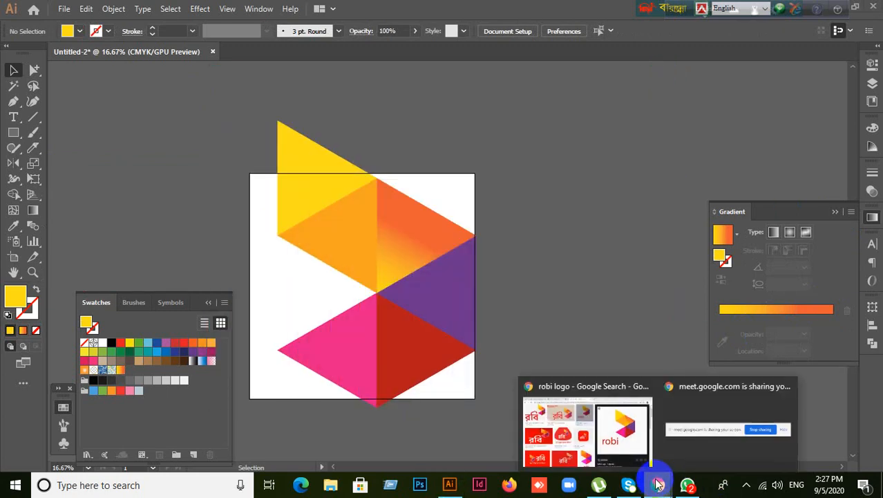
left_click(602, 432)
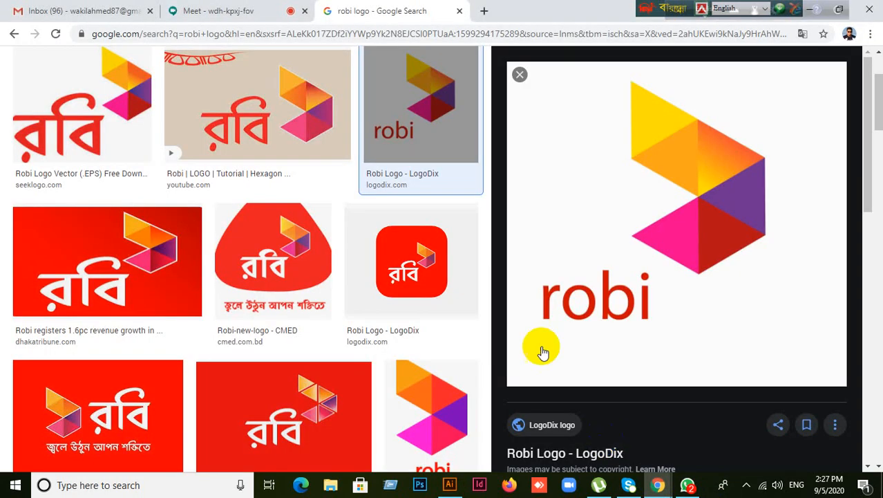
left_click(207, 10)
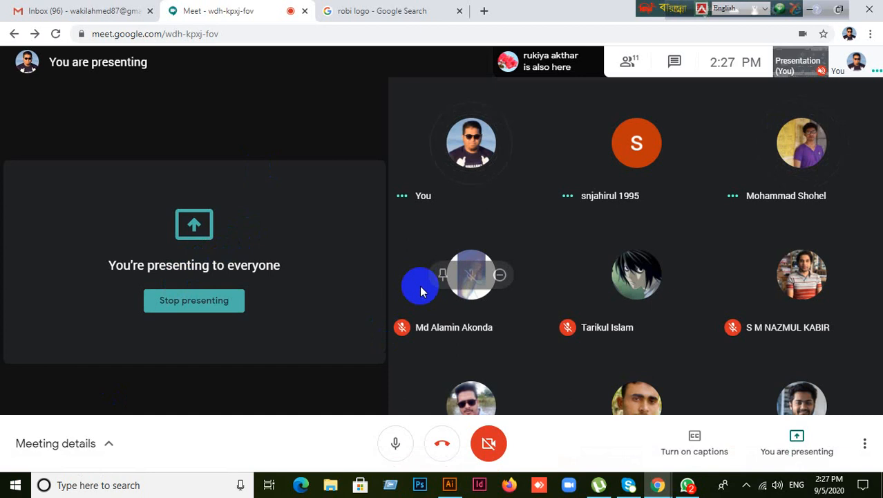
left_click(449, 484)
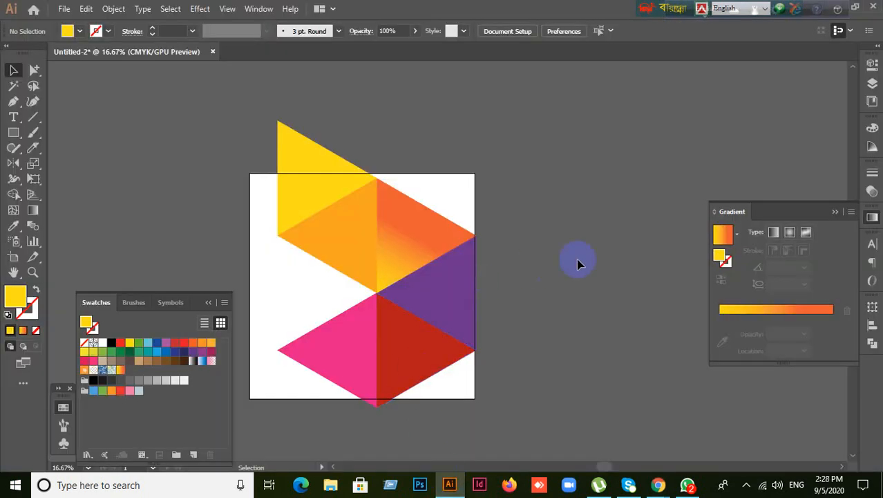
Step: Delete all the logo triangles to clear the artboard and collapse the swatches
left_click_drag(258, 142, 394, 379)
key("Delete")
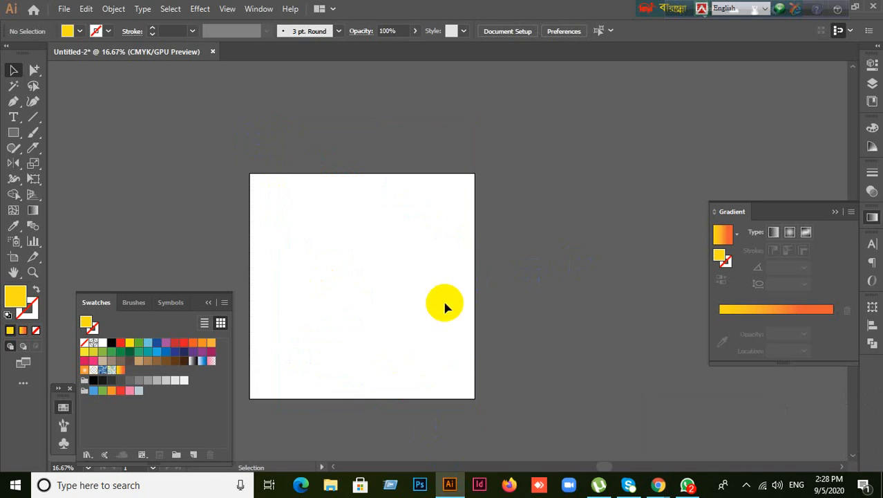
scroll(428, 283, "up", 1)
left_click_drag(412, 297, 476, 279)
scroll(501, 273, "up", 1)
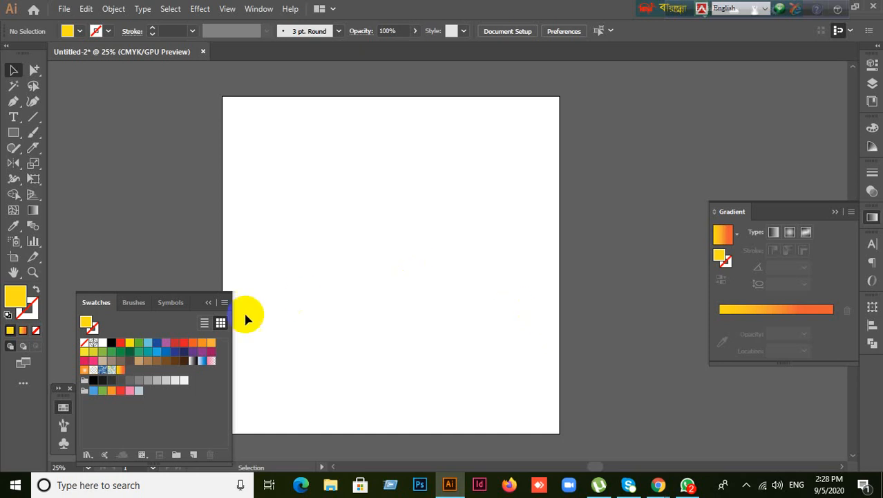
left_click(214, 304)
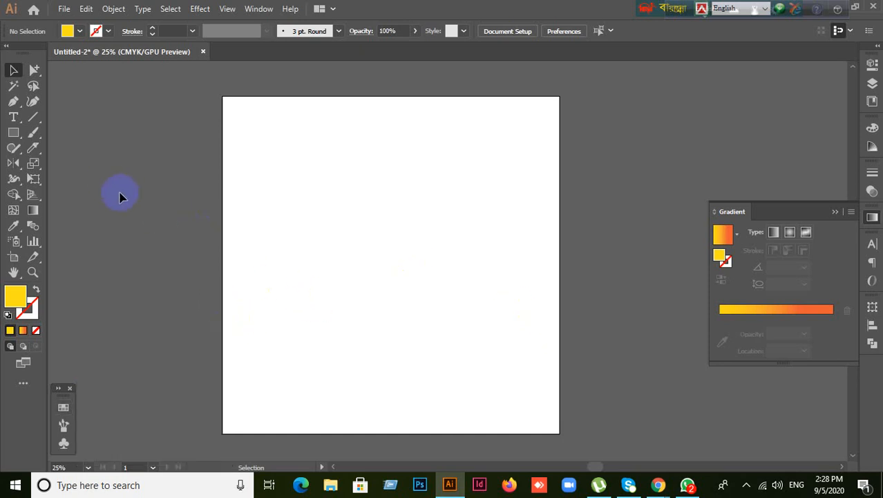
Step: Draw a large yellow circle with the Ellipse tool and move it to the artboard's upper middle
mouse_move(36, 145)
left_mouse_down()
mouse_move(76, 150)
mouse_move(67, 166)
mouse_move(31, 148)
mouse_move(82, 178)
left_mouse_up()
left_click_drag(38, 156, 103, 153)
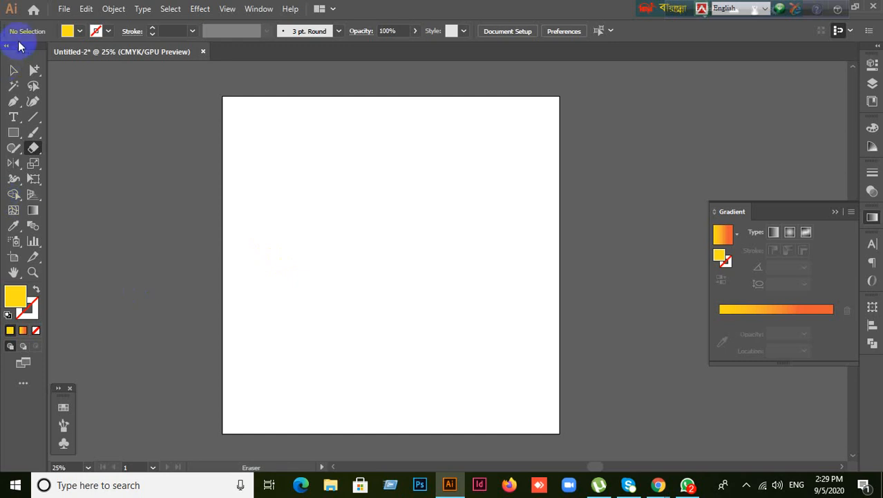
left_click(13, 69)
left_click_drag(23, 136, 42, 162)
left_click_drag(313, 179, 520, 335)
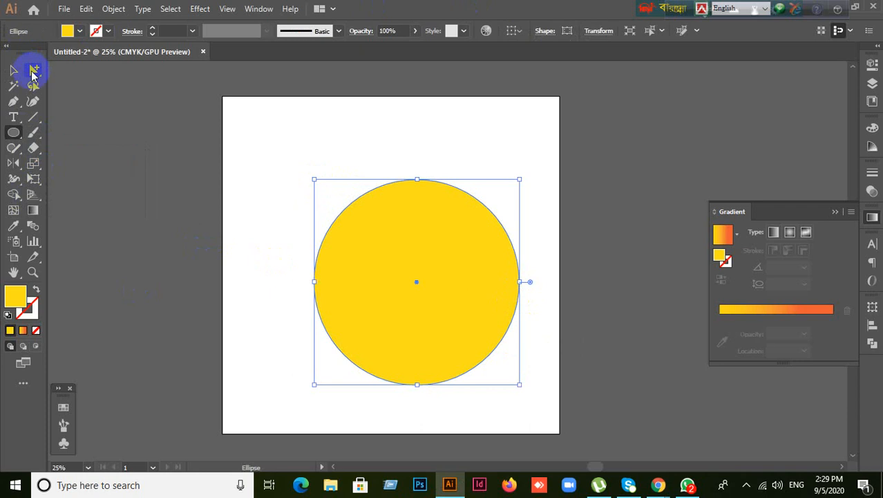
left_click(14, 70)
left_click_drag(430, 319, 384, 273)
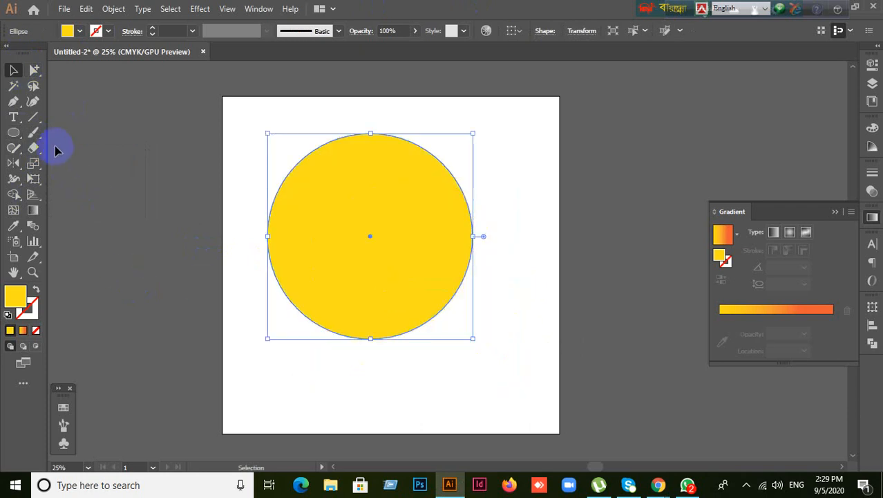
Step: Try cutting the yellow circle into pieces with crossing diagonal Eraser strokes
left_click_drag(34, 147, 83, 148)
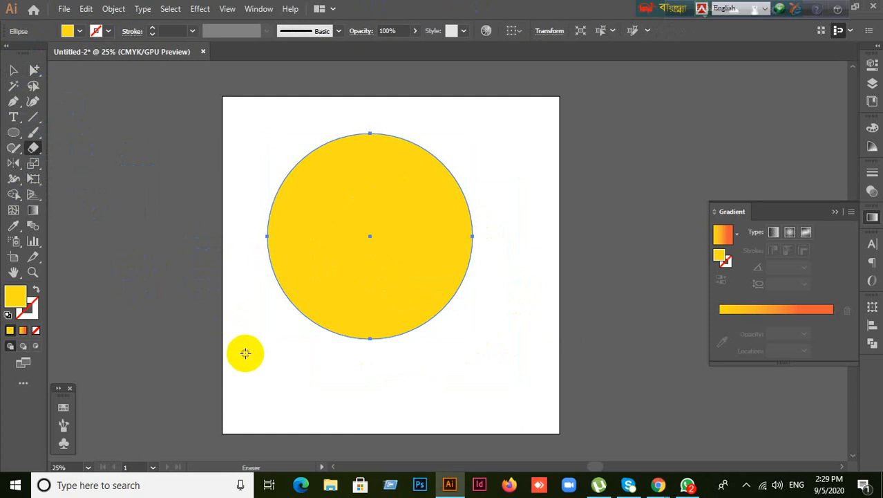
left_click_drag(299, 316, 551, 162)
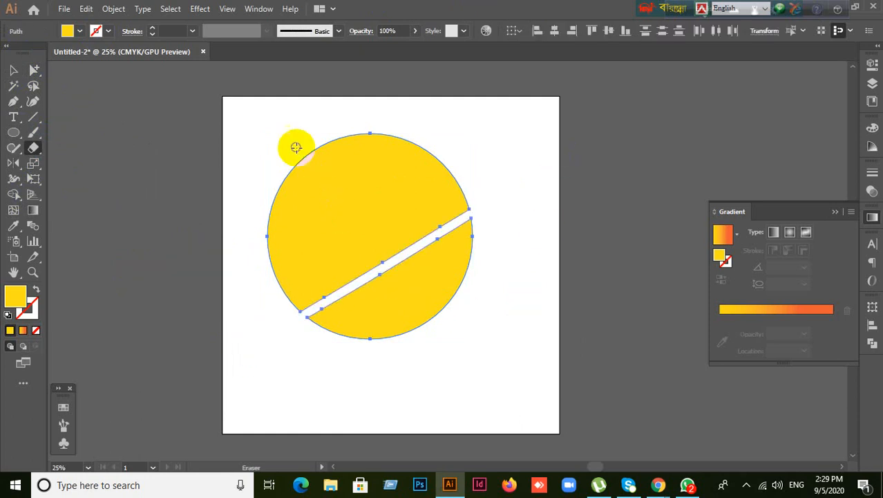
left_click_drag(296, 147, 451, 373)
left_click(280, 283)
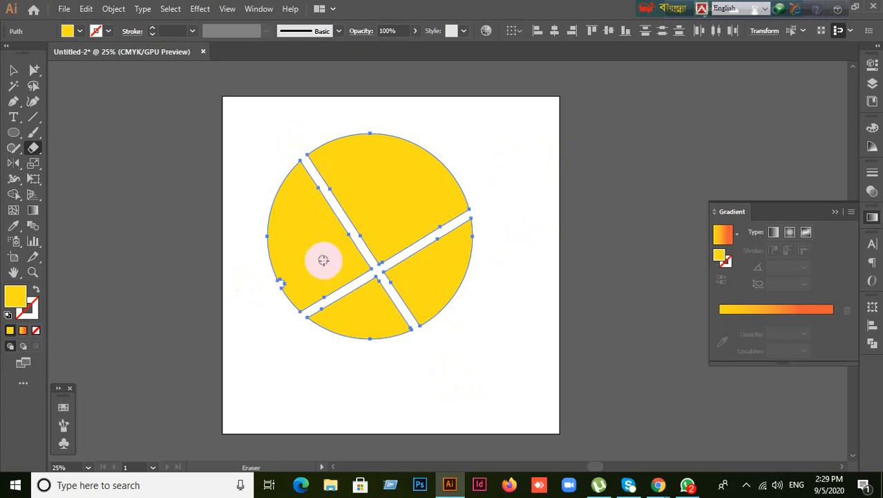
left_click_drag(272, 276, 493, 185)
Step: Undo the Eraser strokes to restore the whole circle
key("ctrl+z")
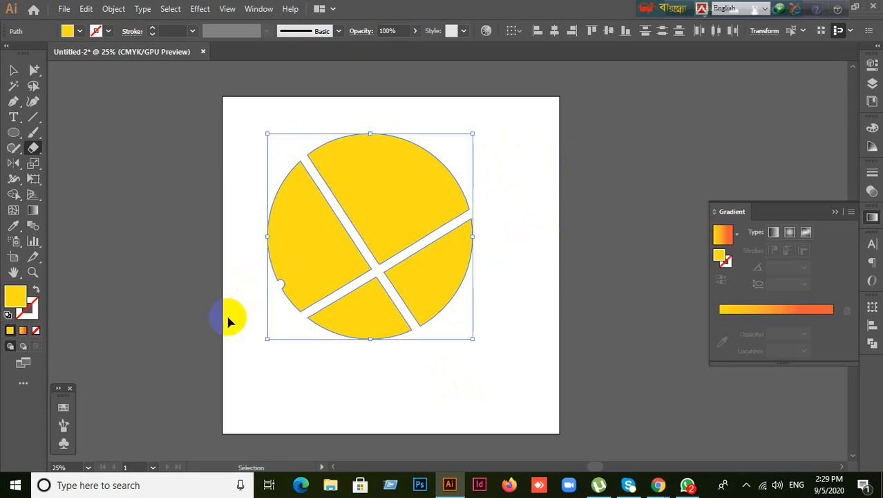
key("ctrl+z")
key("ctrl+z")
key("ctrl+z")
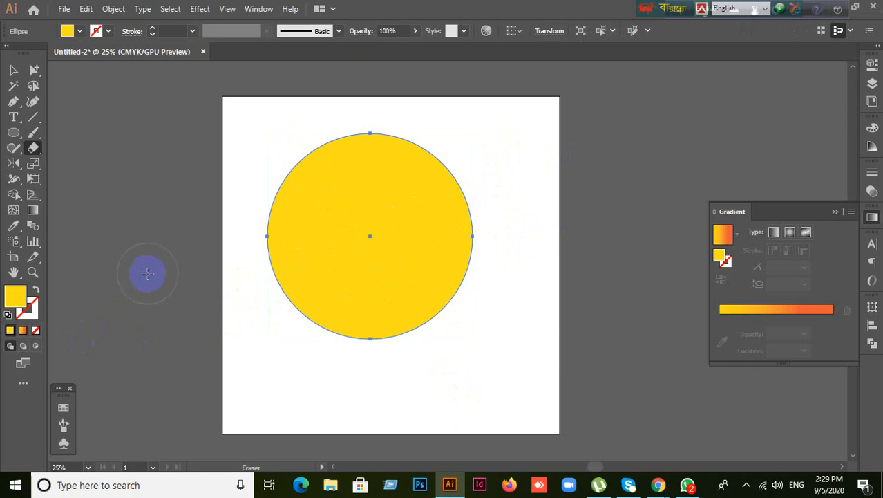
Step: Enlarge and reduce the Eraser to a small diameter and erase a gently curved band across the circle's middle, splitting it in two
key("bracketright")
key("bracketright")
key("bracketright")
key("bracketright")
key("bracketright")
key("bracketright")
key("bracketright")
key("bracketright")
key("bracketright")
key("bracketright")
key("bracketright")
key("bracketright")
key("bracketright")
key("bracketright")
key("bracketright")
key("bracketright")
key("bracketright")
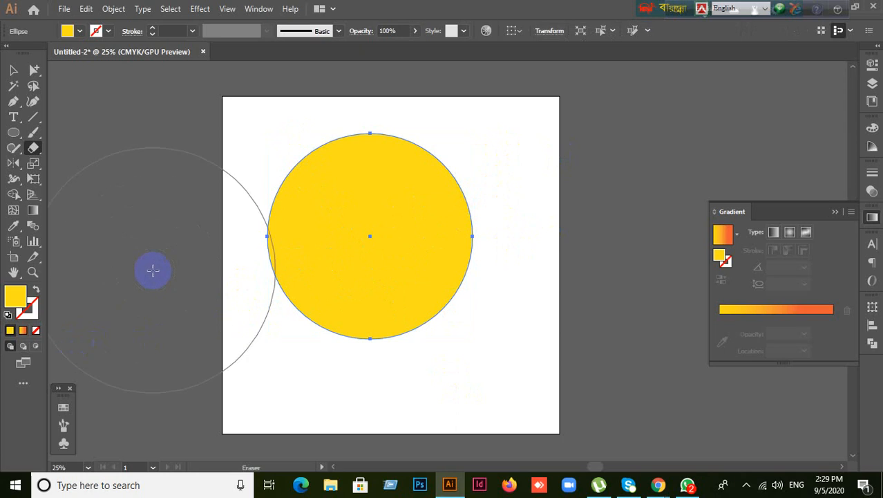
key("bracketleft")
key("bracketleft")
key("bracketleft")
key("bracketleft")
key("bracketleft")
key("bracketleft")
key("bracketleft")
key("bracketleft")
key("bracketleft")
key("bracketleft")
key("bracketleft")
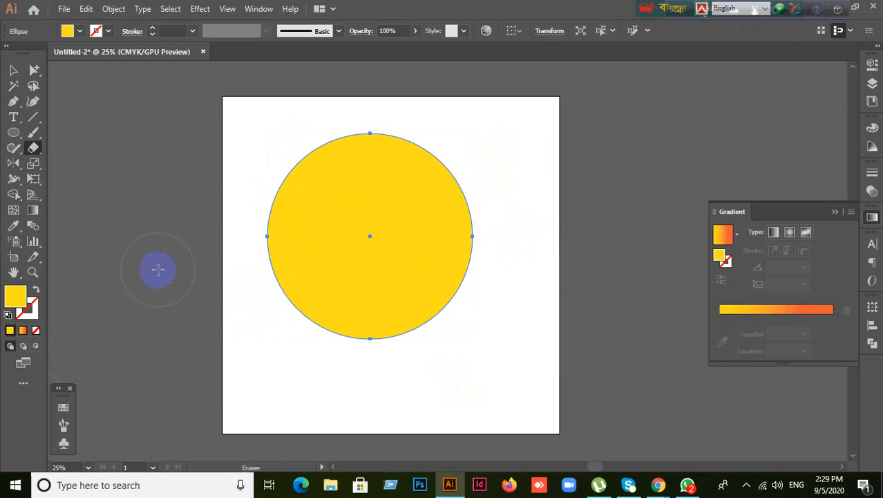
key("bracketleft")
key("bracketleft")
key("bracketleft")
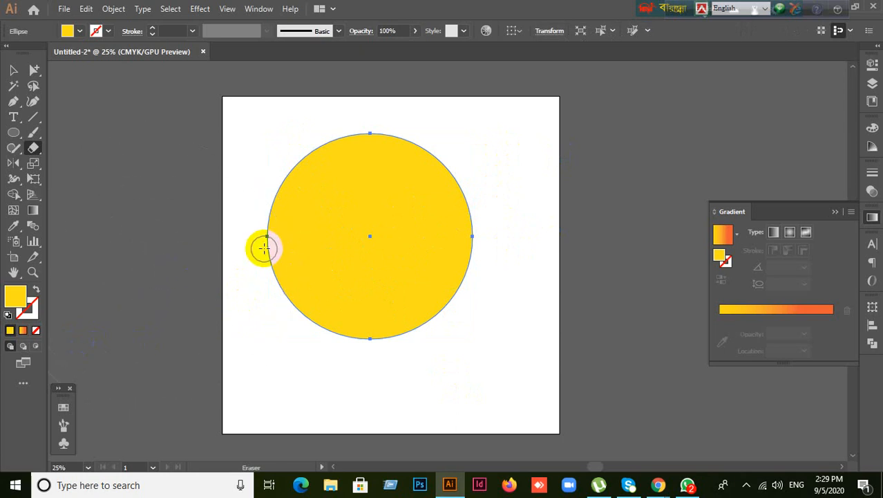
key("bracketright")
key("bracketright")
key("bracketleft")
key("bracketleft")
key("bracketleft")
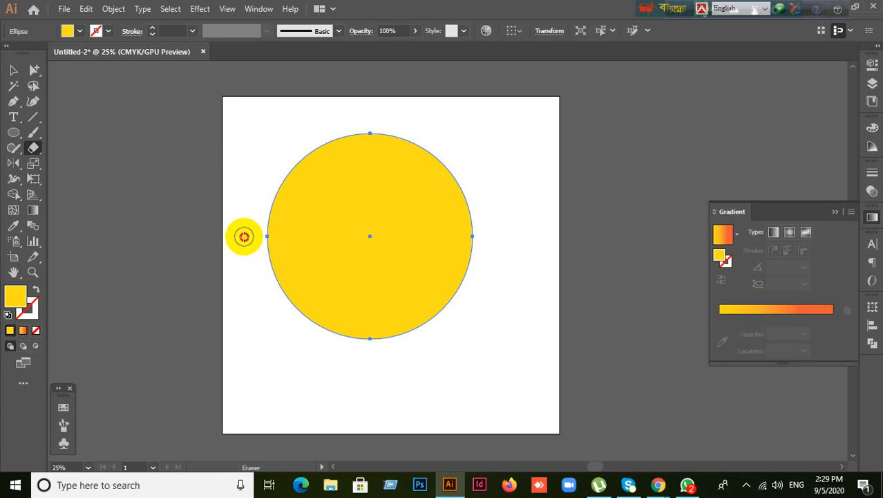
mouse_move(245, 235)
left_mouse_down()
mouse_move(334, 249)
mouse_move(745, 128)
left_mouse_up()
Step: Fill the upper piece of the split circle with the red swatch
left_click(14, 70)
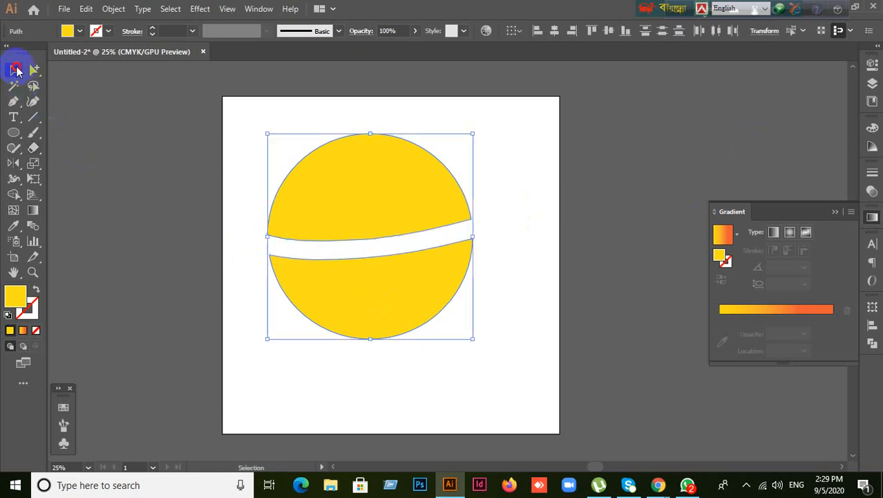
left_click(266, 191)
left_click(321, 221)
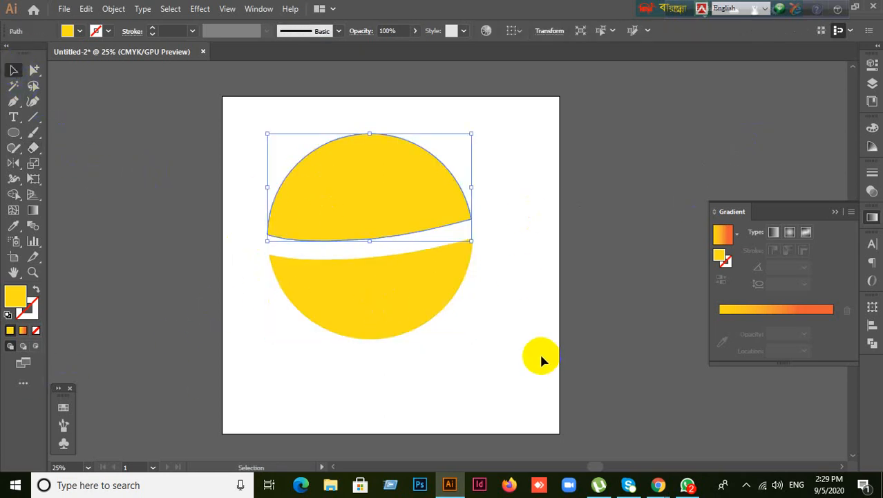
left_click(63, 407)
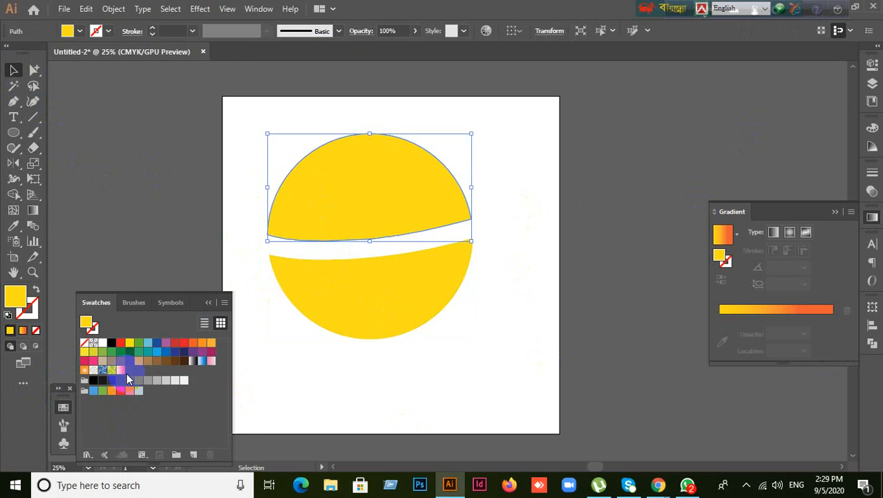
left_click(121, 342)
left_click(148, 213)
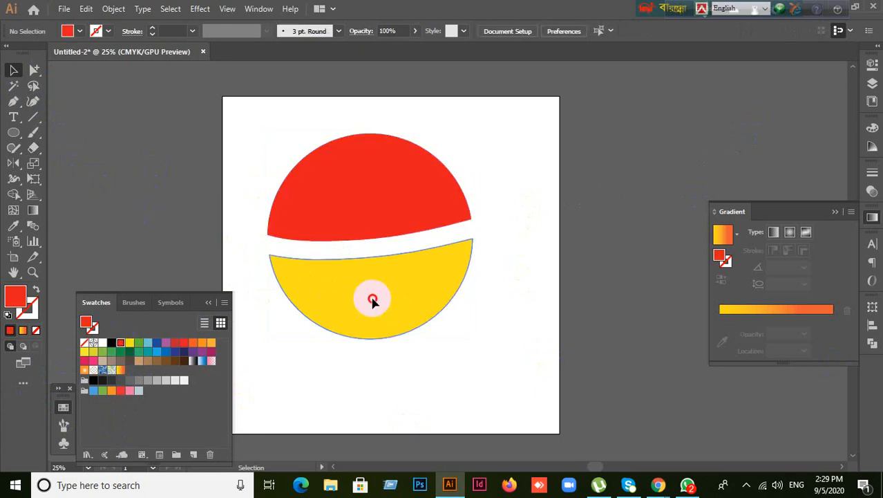
Step: Fill the lower piece of the split circle with the orange swatch
left_click(371, 300)
left_click(193, 342)
left_click(179, 183)
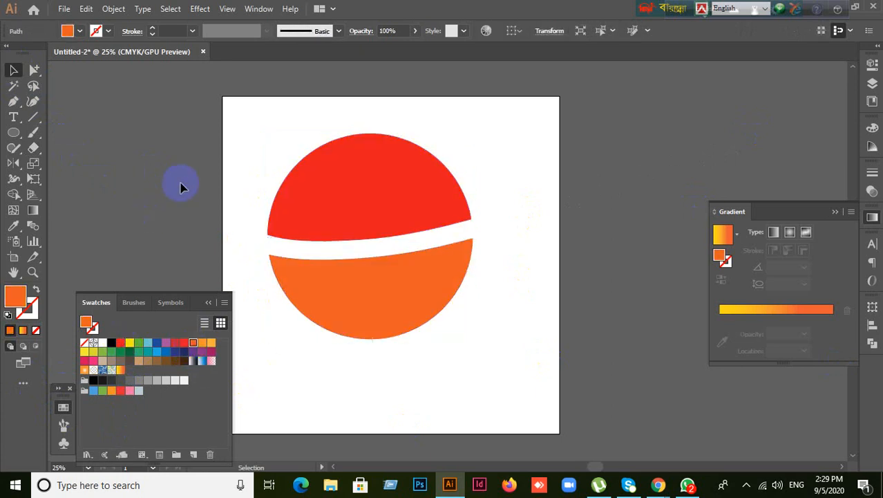
Step: Try filling the lower piece of the split circle with the light orange swatch and select both pieces to check the split
left_click(347, 289)
left_click(211, 342)
left_click(202, 280)
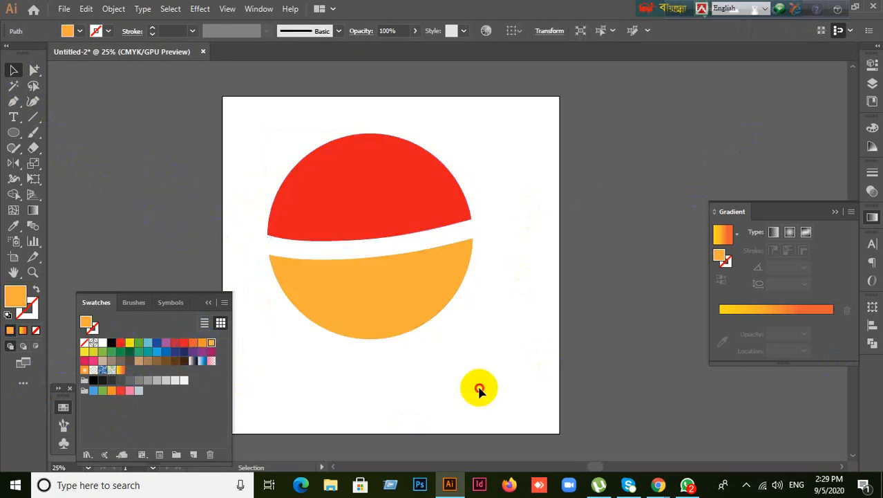
left_click_drag(398, 381, 432, 208)
left_click(514, 261)
left_click(409, 186)
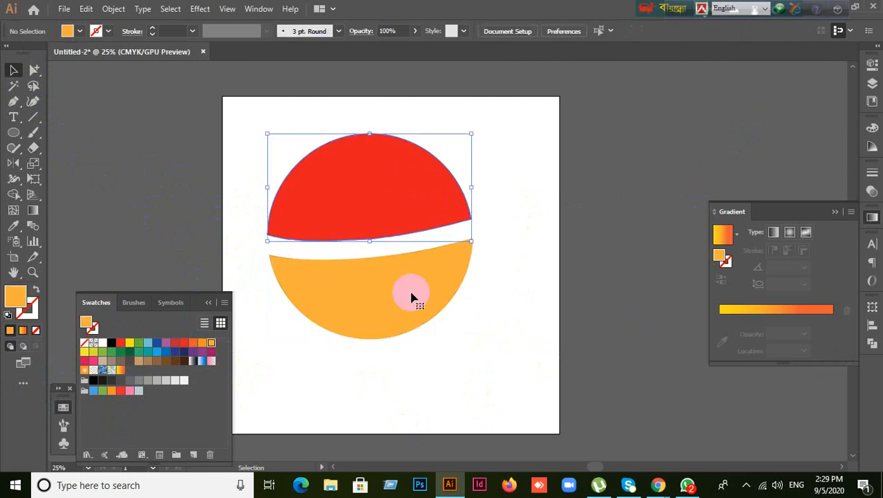
left_click(406, 305)
left_click_drag(351, 375, 400, 225)
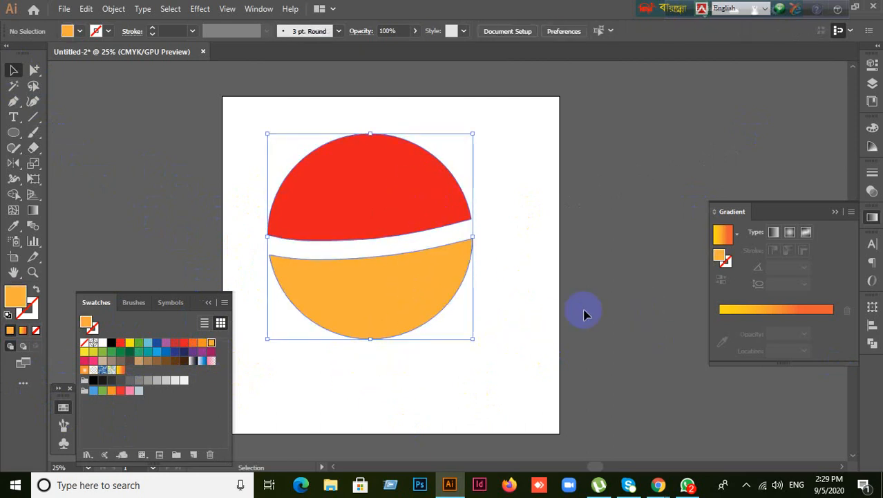
Step: Undo the color fills and the Eraser cut to restore the whole yellow circle
key("ctrl+alt+z")
key("ctrl+z")
key("ctrl+z")
key("ctrl+z")
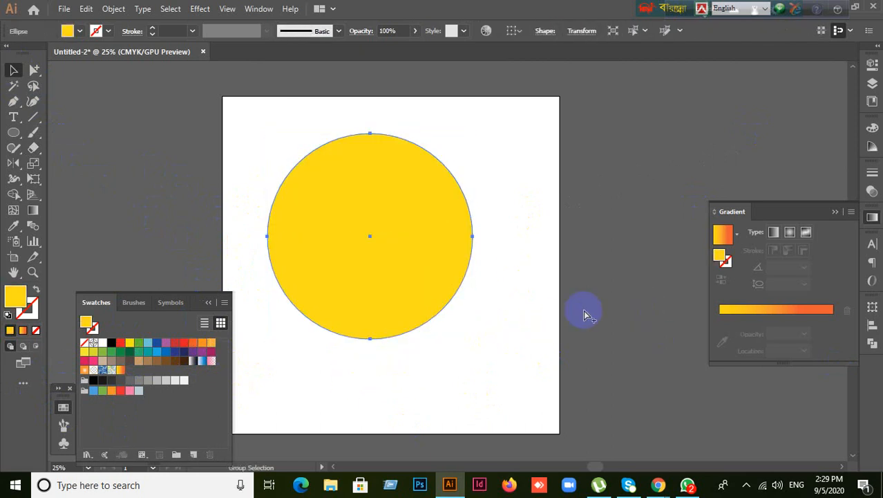
Step: Reduce the Eraser size and erase a thin arched band across the yellow circle, splitting it into two pieces
left_click(408, 304)
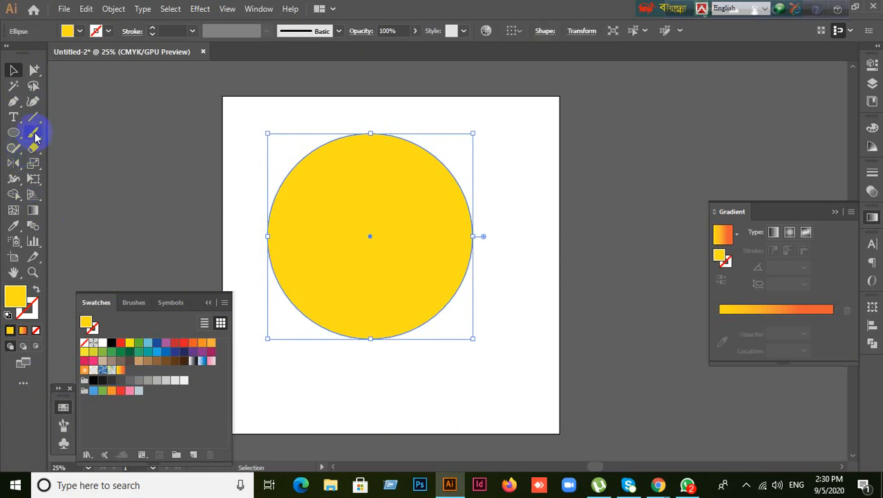
left_click_drag(33, 148, 60, 145)
key("[")
key("[")
key("[")
key("[")
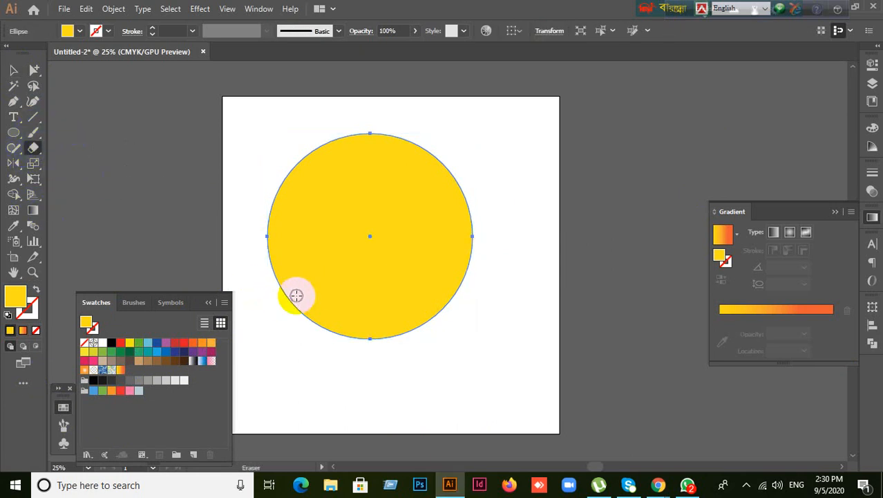
mouse_move(257, 279)
left_mouse_down()
mouse_move(294, 234)
mouse_move(517, 219)
left_mouse_up()
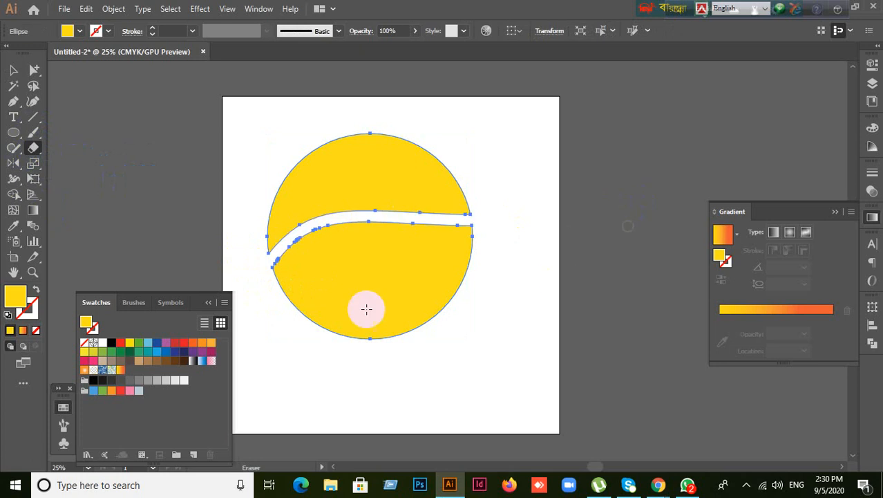
Step: Fill the upper piece of the split circle with the red swatch and the lower piece with the blue swatch
left_click(13, 70)
left_click(340, 157)
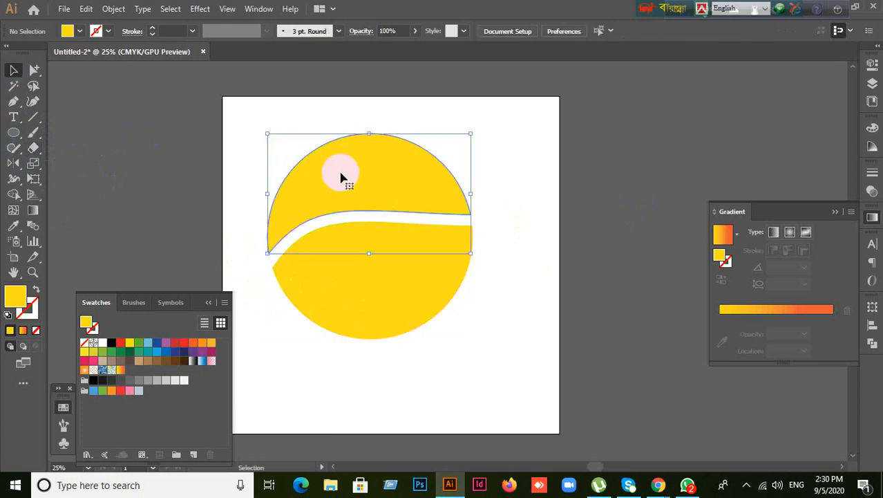
left_click(121, 343)
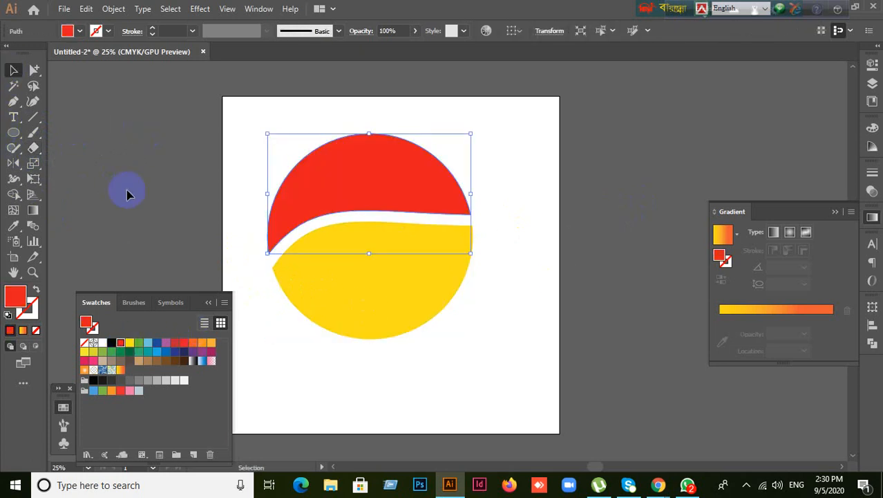
left_click(357, 257)
left_click(160, 351)
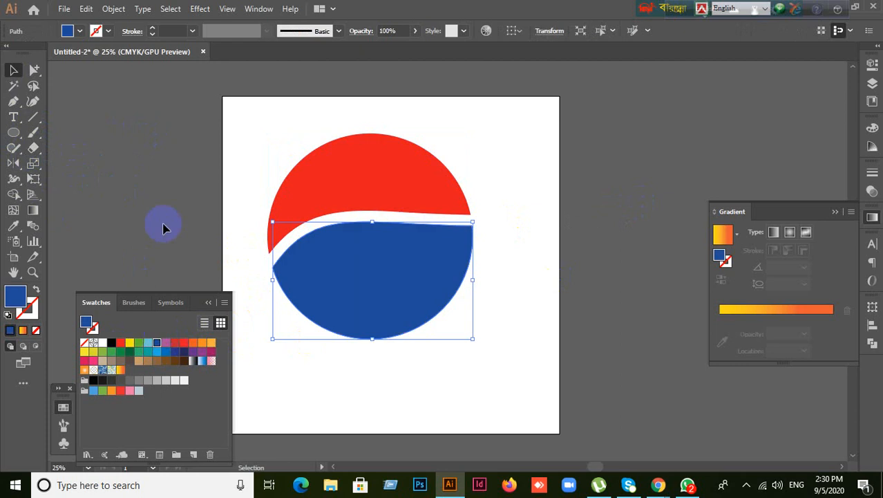
Step: Select both circle pieces and move them together past the artboard's upper-left corner to free the drawing area
left_click(309, 188)
left_click(371, 262, "shift")
left_click_drag(370, 262, 169, 201)
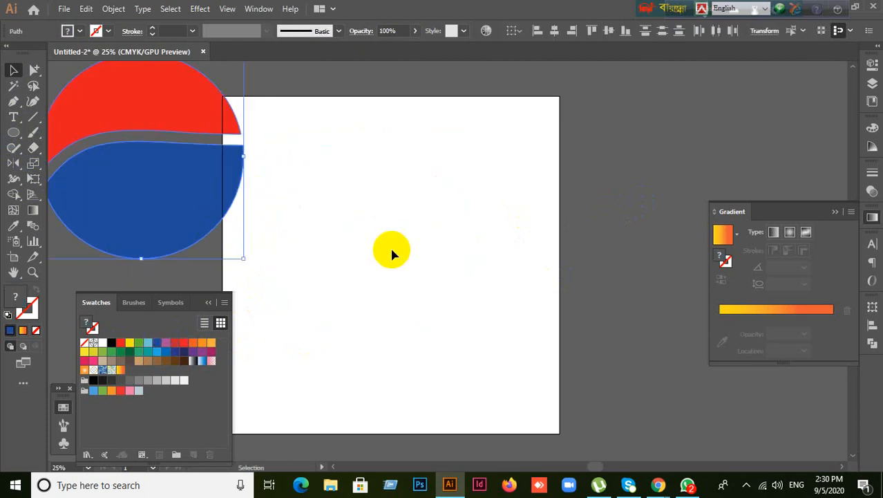
left_click(255, 402)
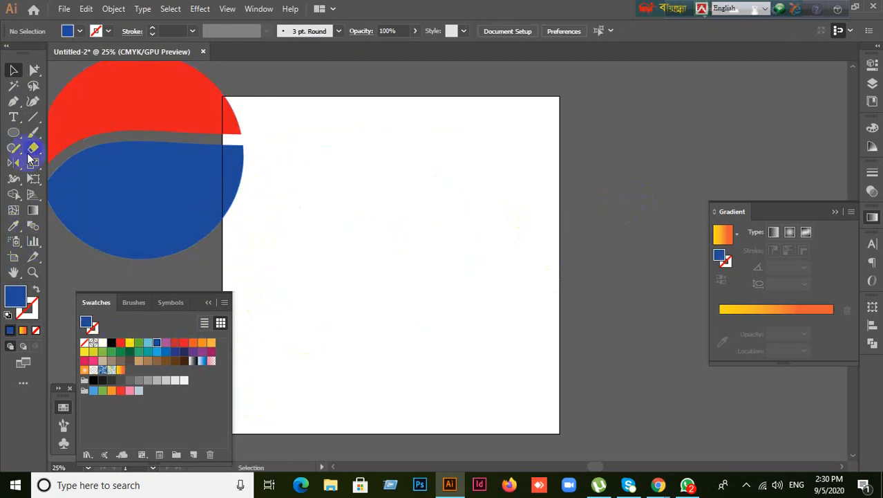
Step: Draw a blue rectangle with the Rectangle tool and move it fully inside the artboard
left_click_drag(13, 132, 58, 136)
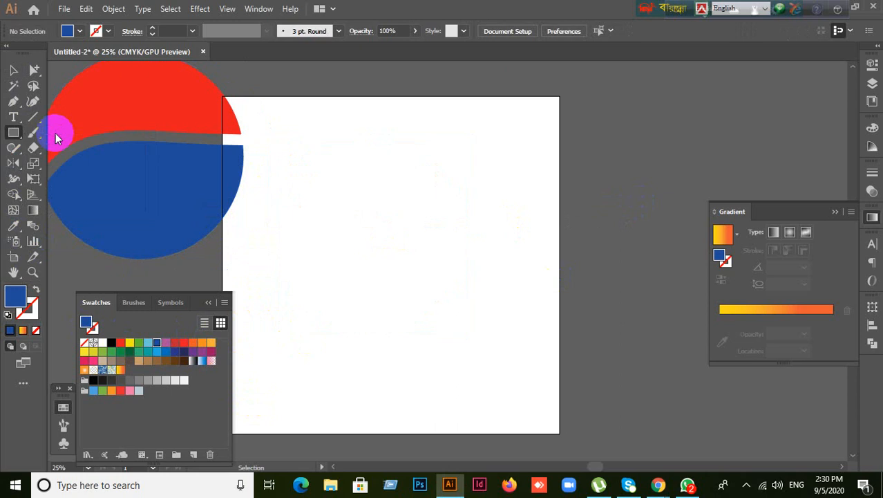
left_click_drag(381, 164, 522, 288)
left_click_drag(573, 327, 566, 284)
left_click(13, 69)
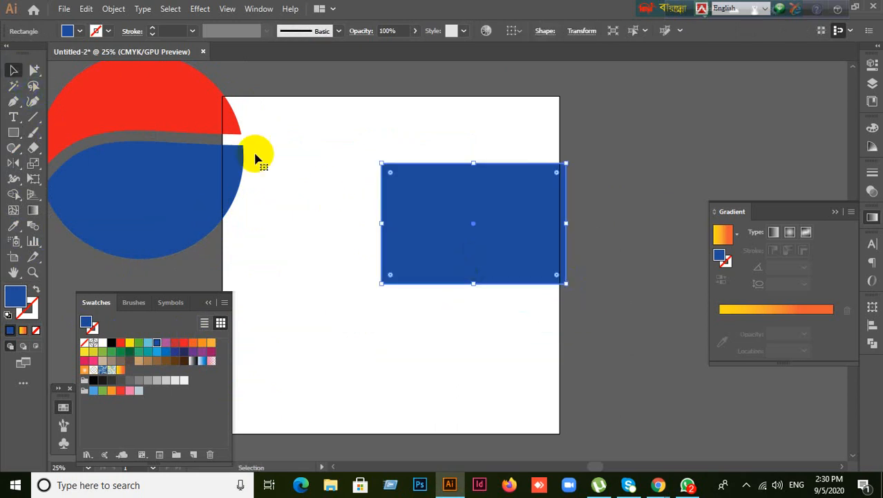
left_click_drag(449, 209, 366, 205)
Step: Erase rounded notches from the rectangle's two upper corners and a smaller round hole at its center with the Eraser tool
left_click(31, 155)
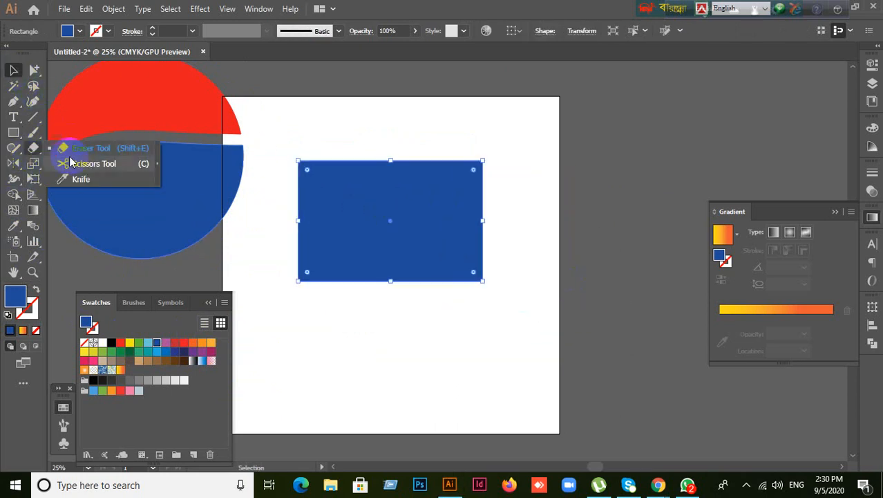
left_click(69, 147)
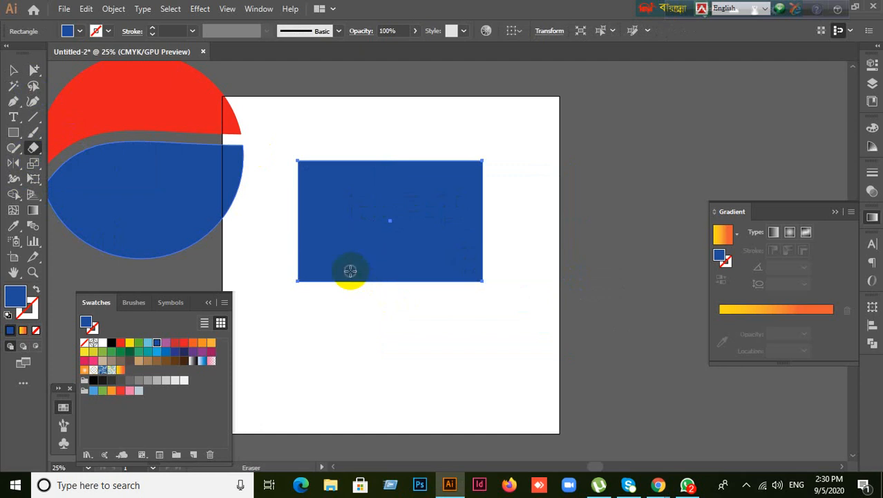
mouse_move(351, 270)
left_mouse_down()
mouse_move(300, 163)
mouse_move(311, 174)
left_mouse_up()
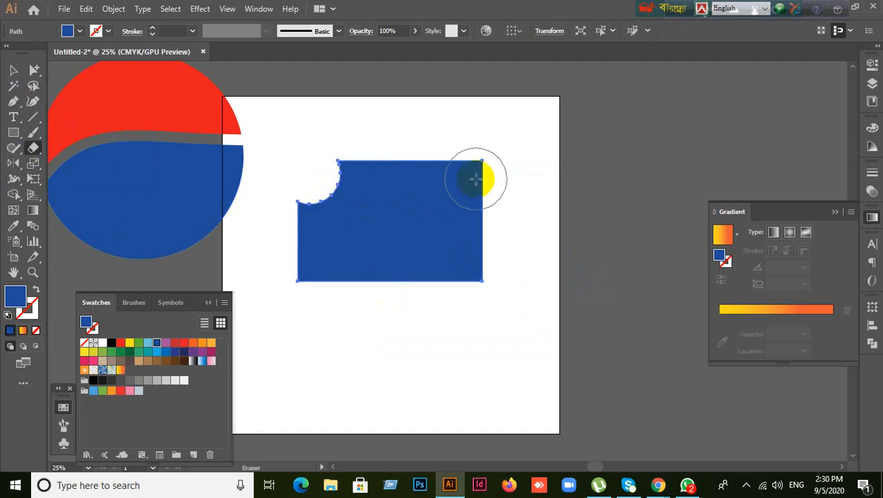
left_click_drag(474, 172, 475, 172)
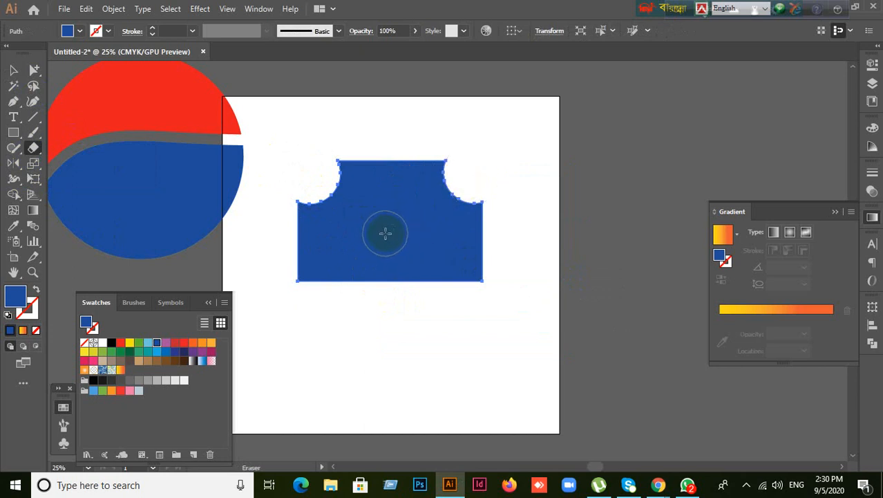
left_click(388, 229)
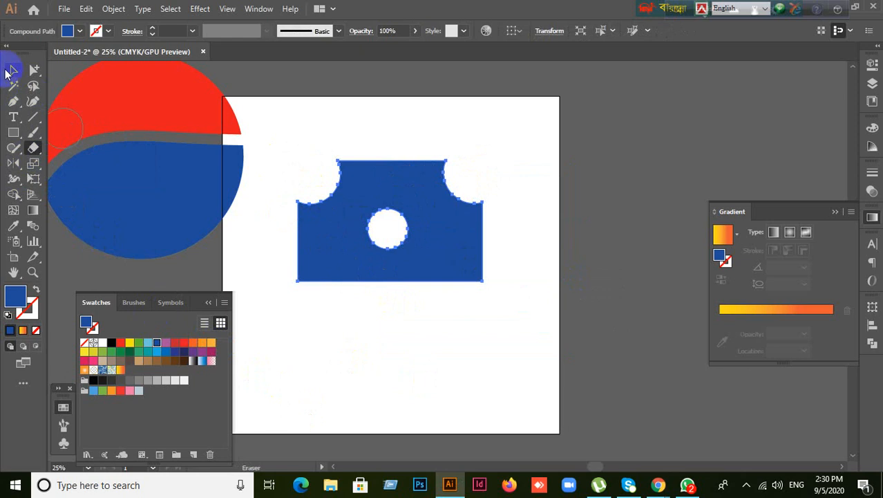
Step: Move the notched rectangle up to the artboard's upper-right area and deselect it
left_click(12, 70)
left_click_drag(399, 257, 459, 180)
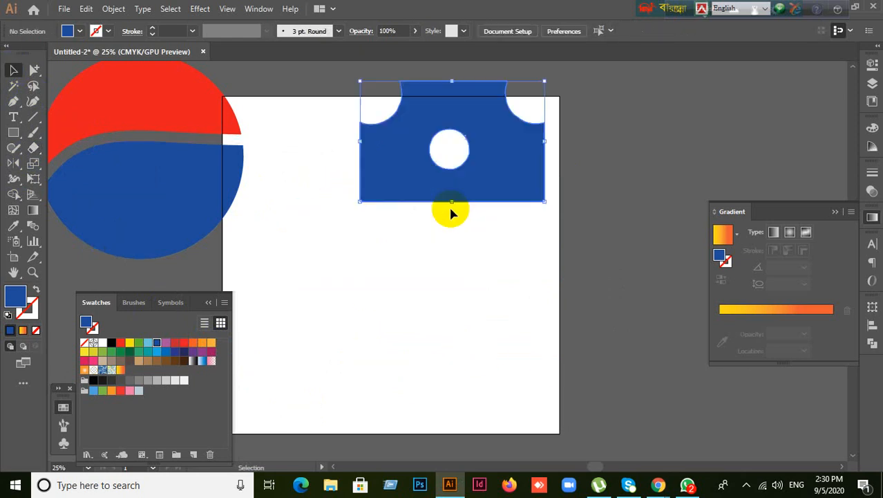
left_click(454, 320)
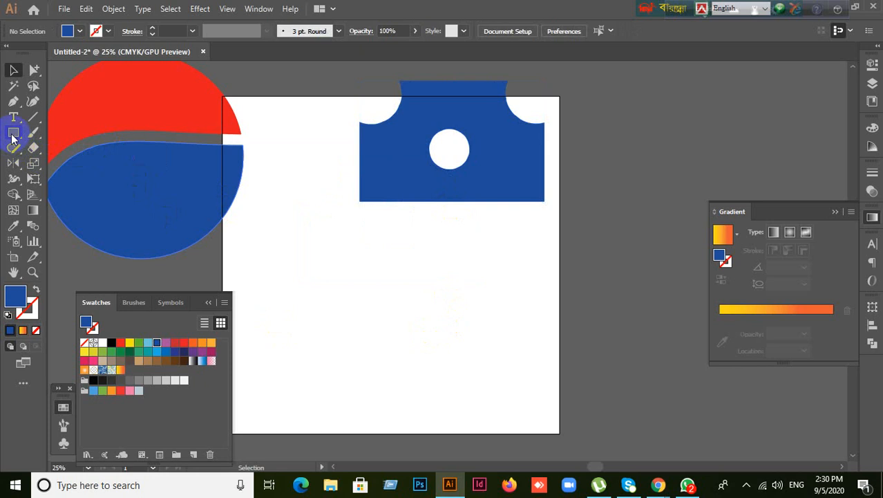
Step: Swap the fill and stroke colors to get no fill and a blue stroke
right_click(32, 149)
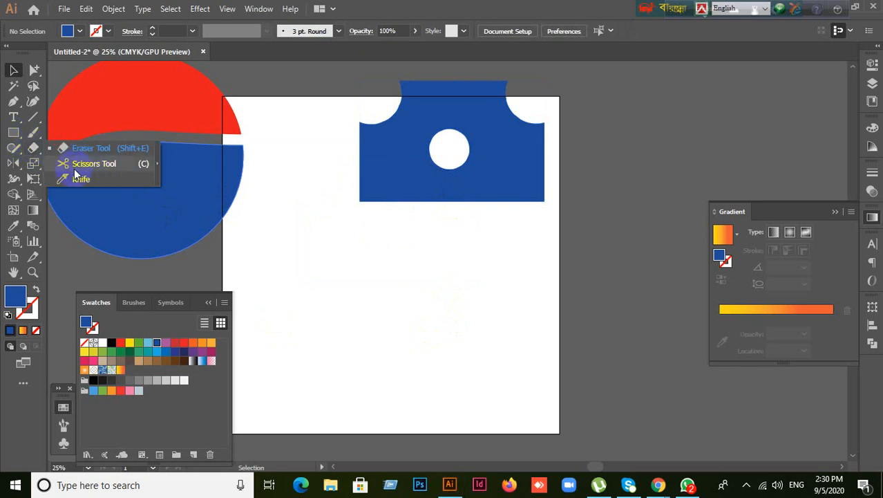
left_click(331, 237)
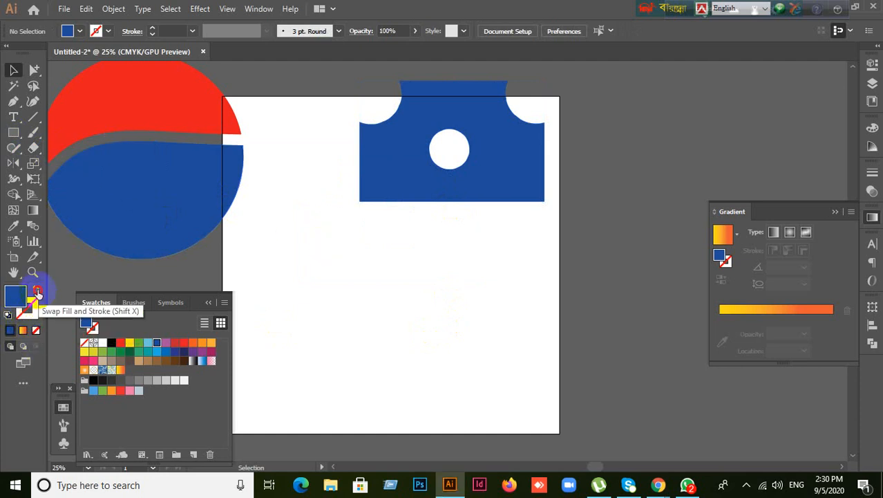
left_click(37, 289)
left_click(33, 311)
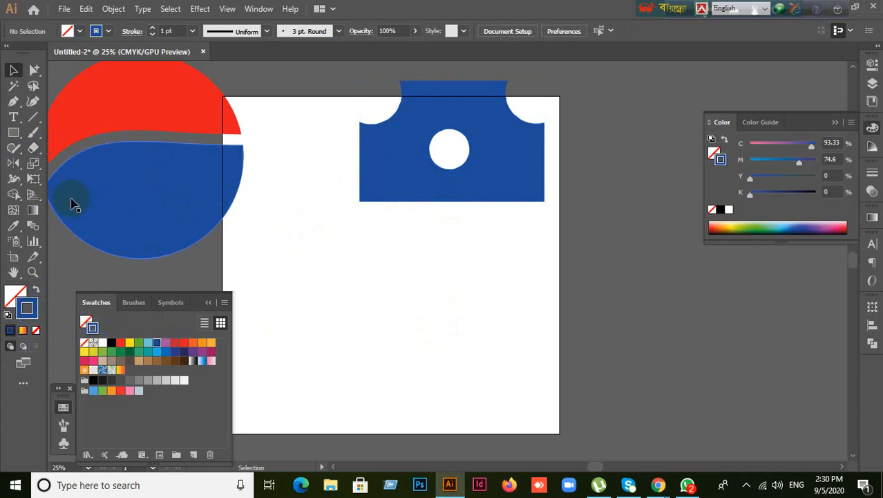
Step: Draw an unfilled circle with a blue outline below the notched rectangle and shift it slightly toward the upper left
left_click_drag(21, 138, 62, 165)
mouse_move(38, 123)
left_mouse_down()
mouse_move(59, 144)
mouse_move(36, 152)
left_mouse_up()
left_click_drag(35, 152, 60, 171)
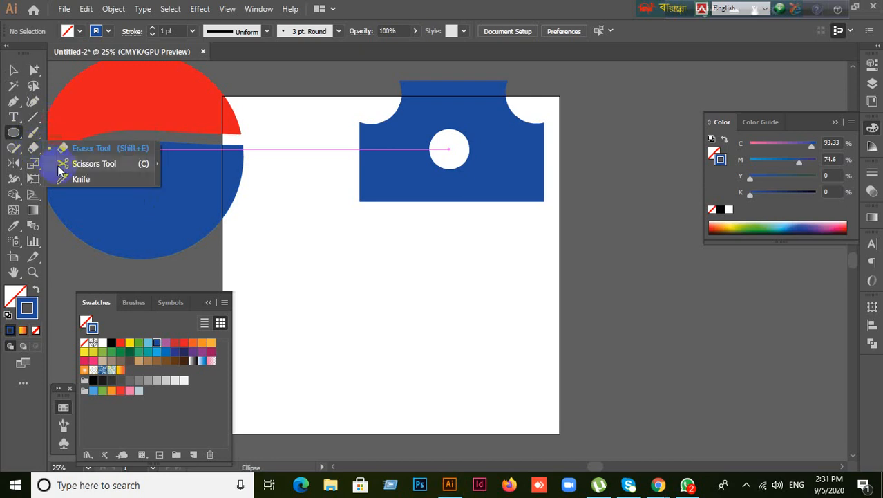
double_click(403, 10)
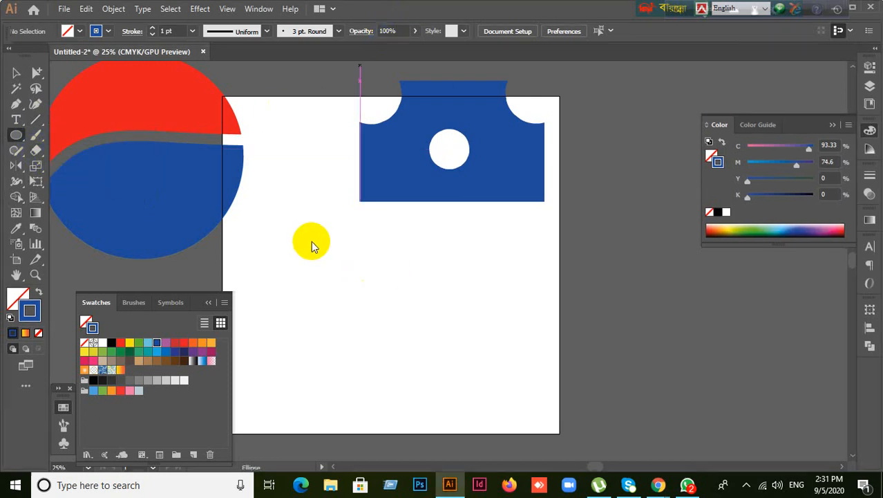
left_click(855, 9)
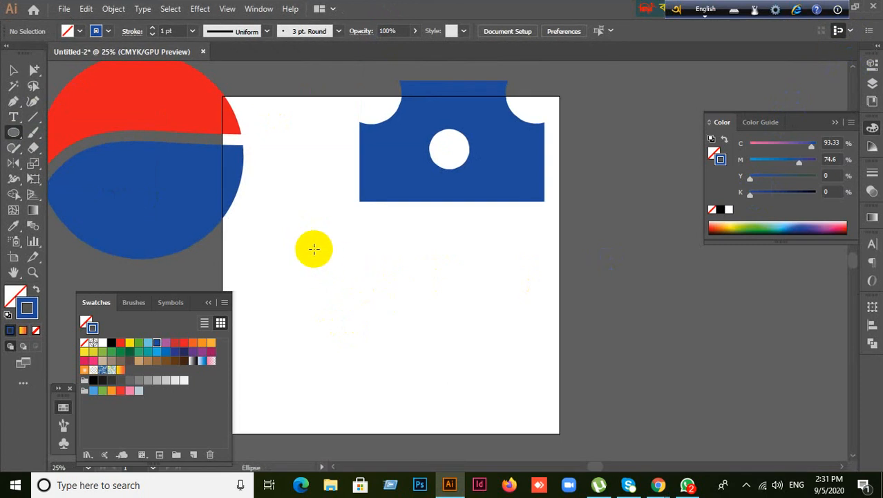
left_click_drag(311, 249, 498, 397)
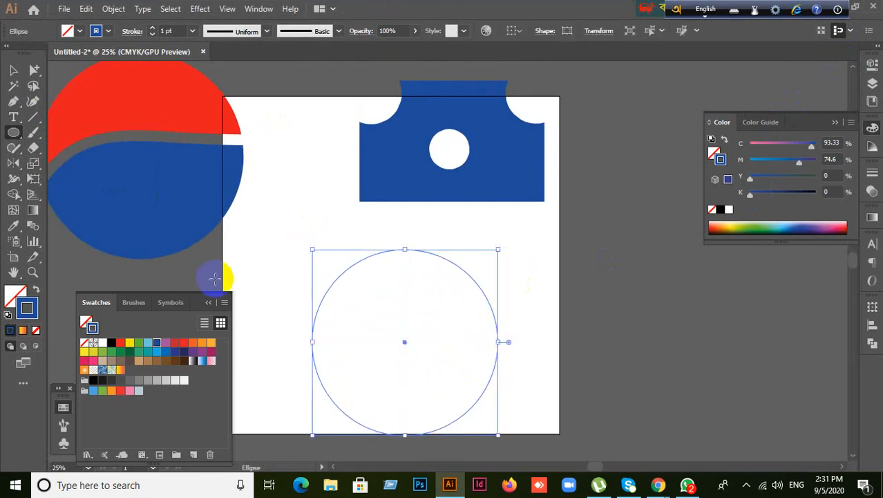
left_click(13, 70)
left_click(401, 322)
left_click_drag(333, 295, 319, 281)
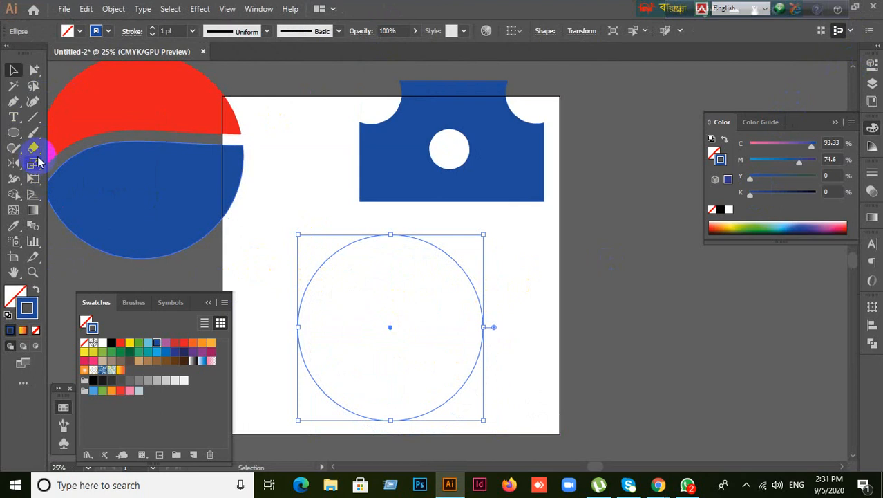
Step: Cut the circle's outline with the Scissors tool at two points, one on its upper-left and one on its upper-right side
left_click_drag(34, 152, 69, 162)
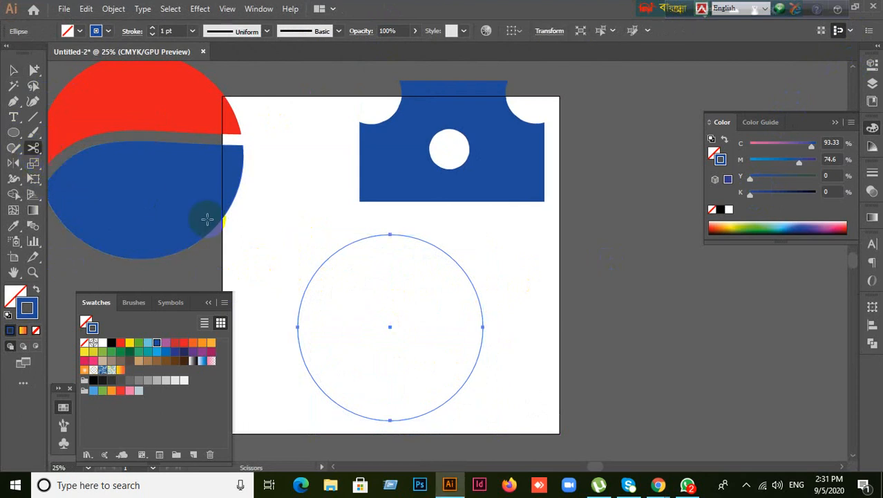
left_click(311, 278)
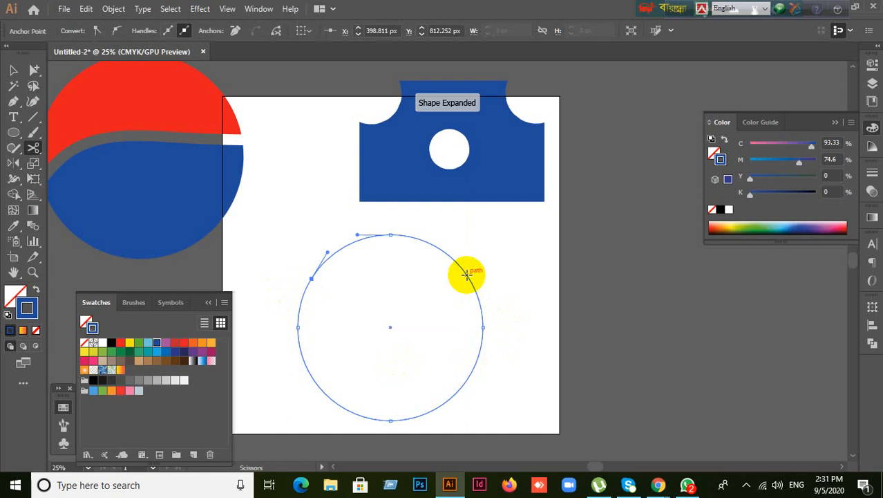
left_click(466, 274)
left_click(13, 70)
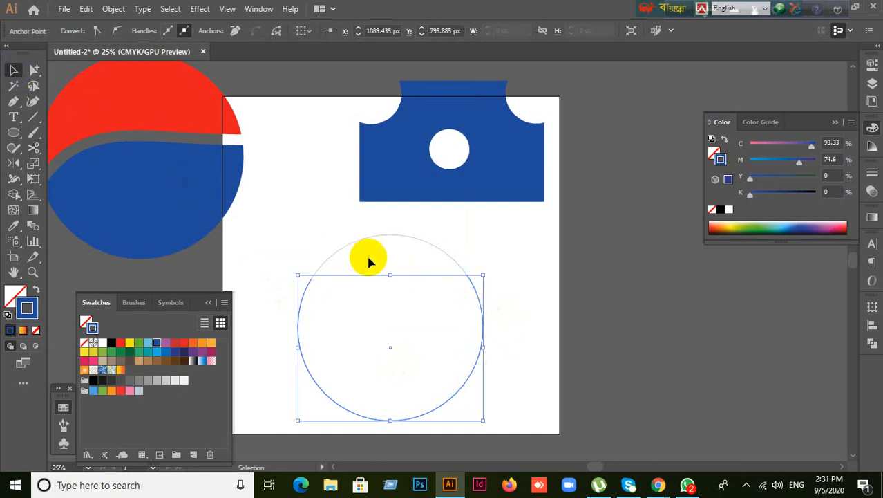
Step: Move the cut upper arc up and away from the circle, and shift the remaining lower arc slightly
left_click_drag(349, 248, 315, 208)
left_click_drag(286, 330, 304, 374)
left_click(554, 237)
Step: Set the separated upper arc's stroke weight to 5 pt
left_click_drag(276, 207, 308, 229)
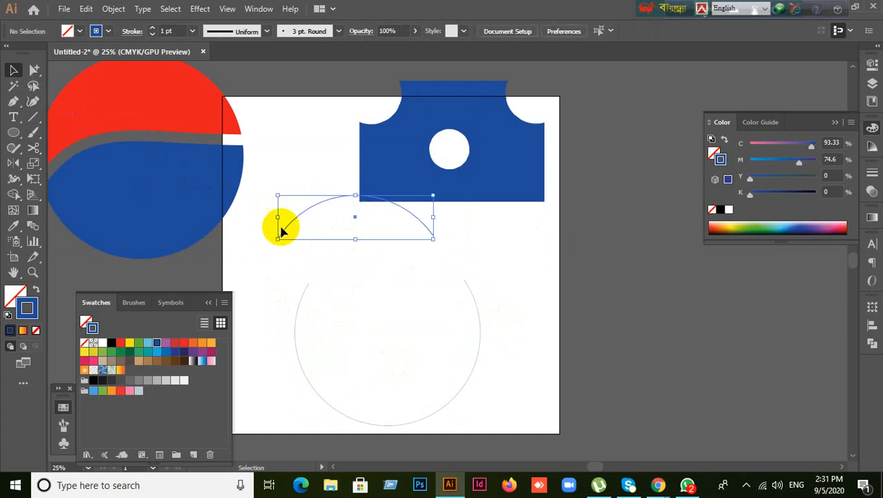
left_click(173, 30)
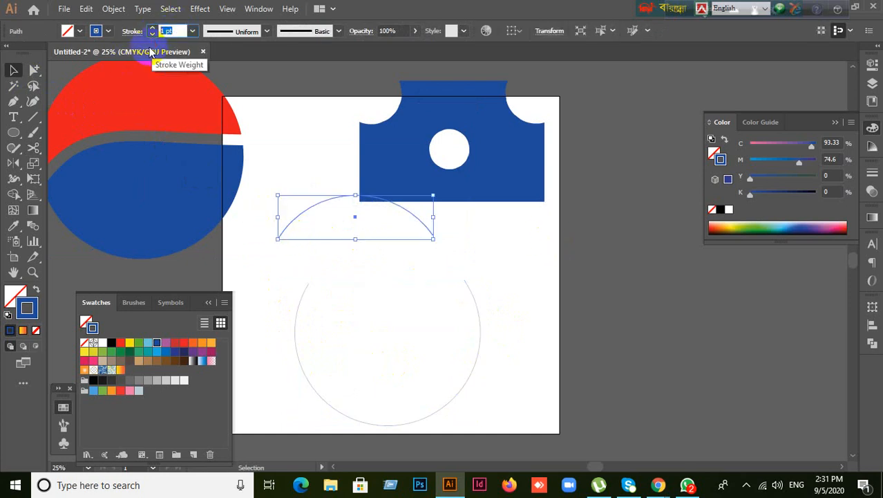
type("6")
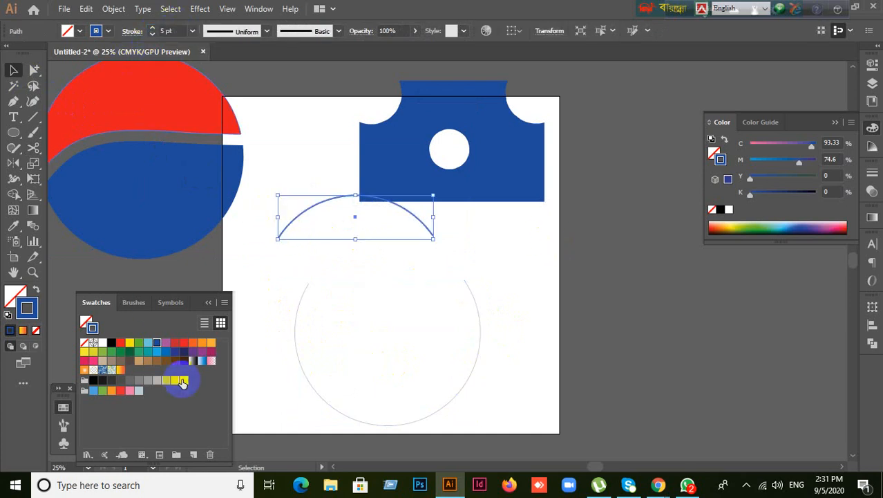
Step: Set the large lower arc's stroke weight to 5 pt
left_click(355, 348)
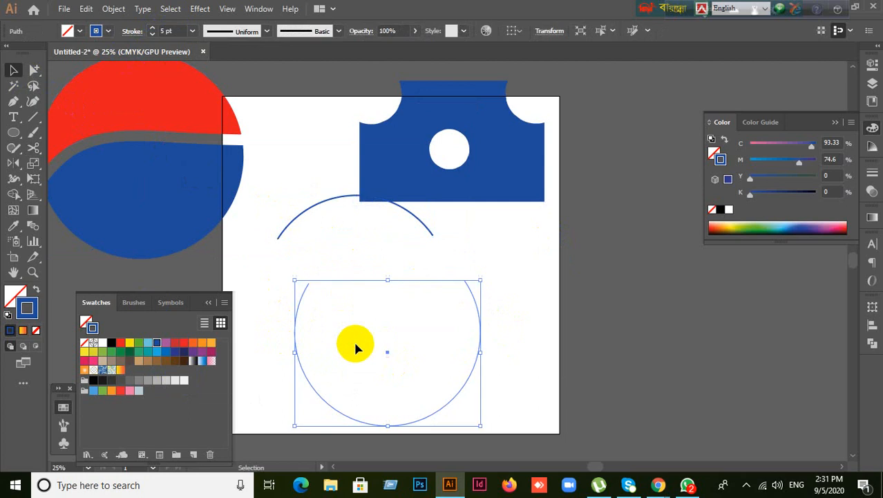
left_click(178, 28)
key("Return")
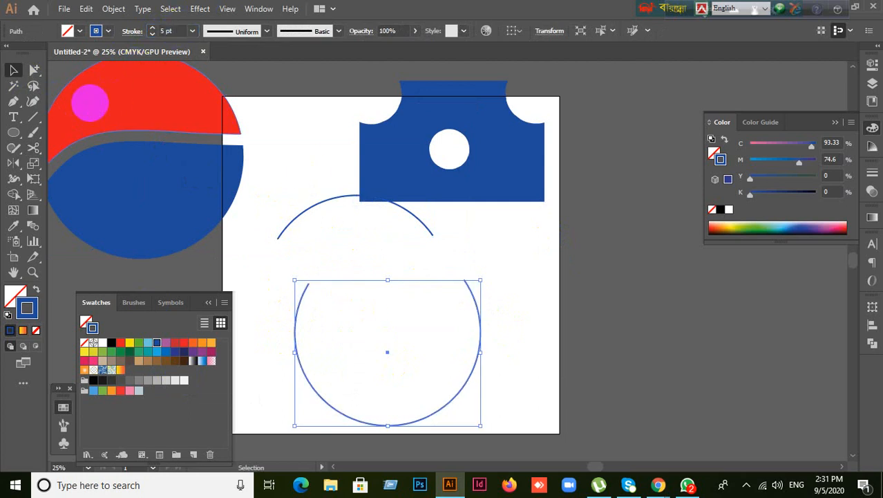
Step: Cut the large lower arc with the Scissors tool at two points, one on its lower-left and one on its lower-right side
left_click_drag(35, 150, 72, 164)
left_click(302, 407)
left_click(316, 394)
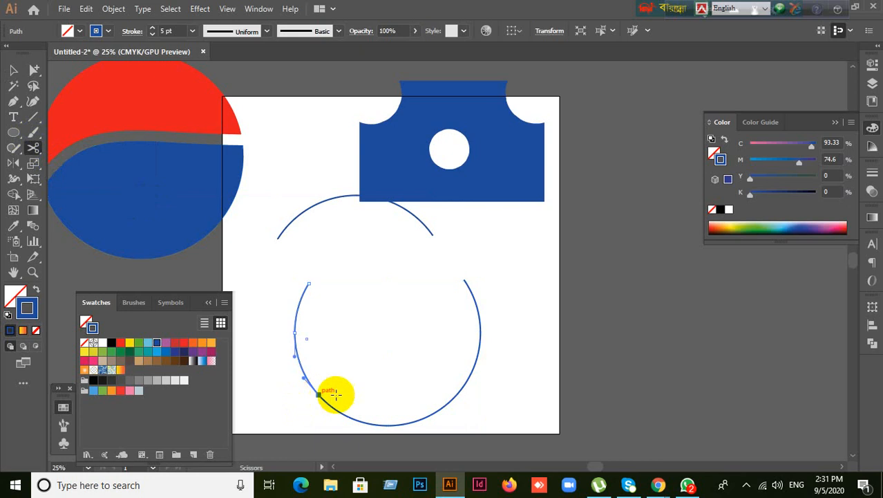
left_click(470, 375)
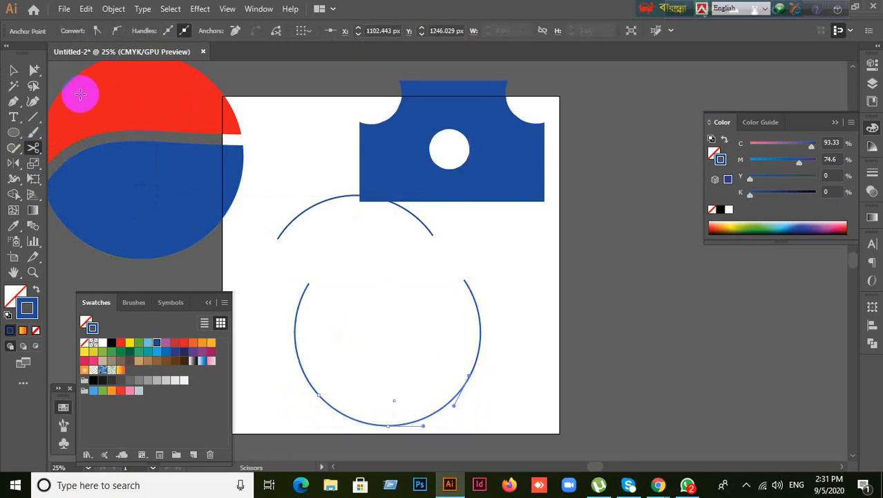
Step: Move the cut right arc outward to the upper right and the left arc outward to the left
left_click(13, 69)
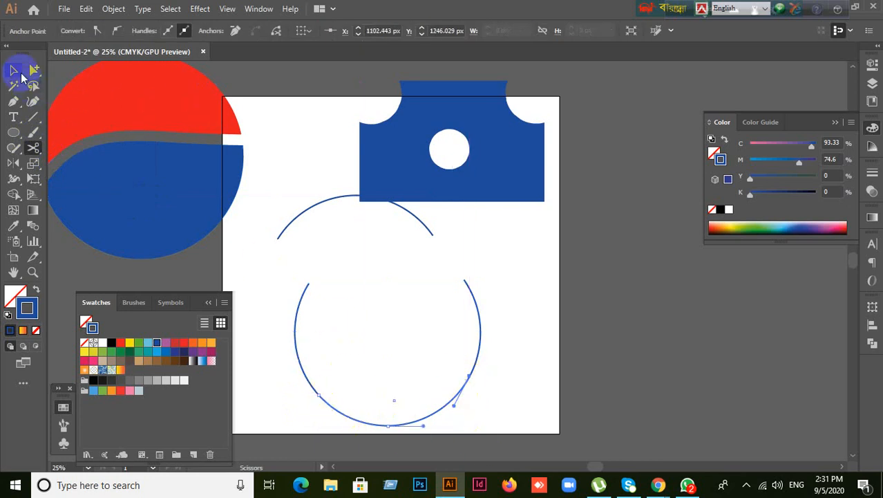
left_click_drag(478, 348, 525, 327)
left_click_drag(298, 361, 264, 360)
Step: Color the bottom arc's stroke red and the left arc's stroke orange
left_click(428, 421)
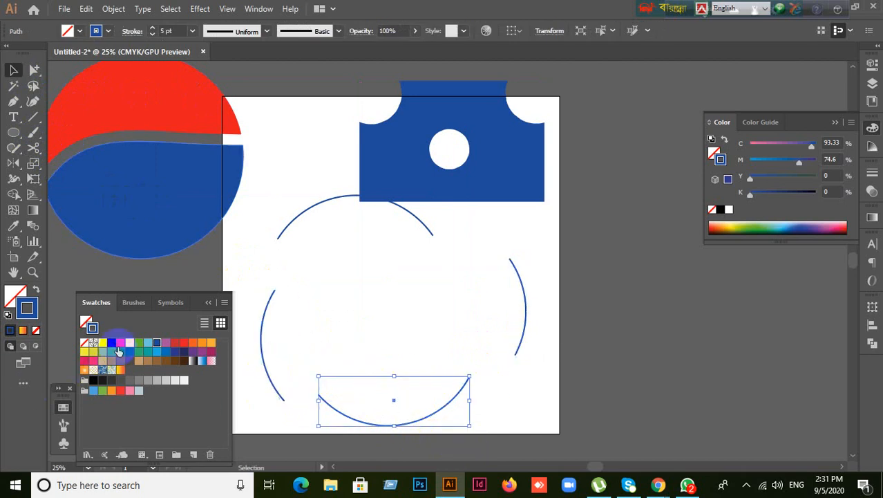
left_click(120, 342)
left_click(321, 336)
left_click(263, 326)
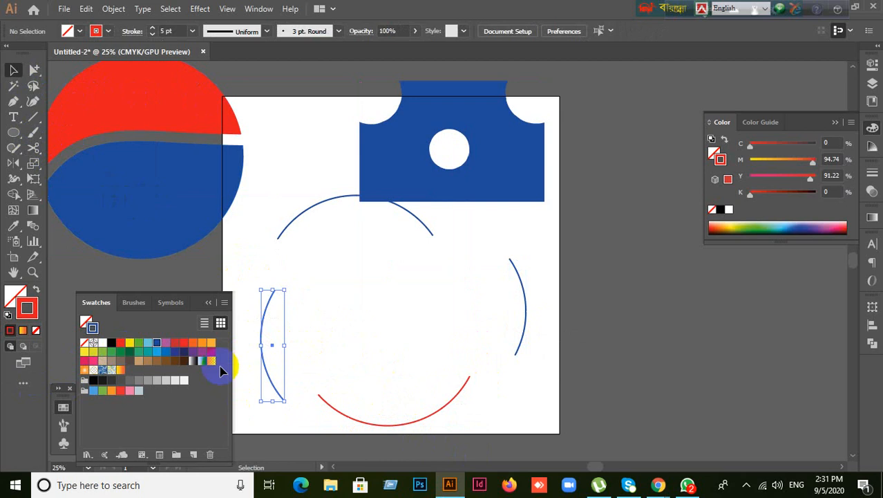
left_click(199, 343)
left_click(297, 290)
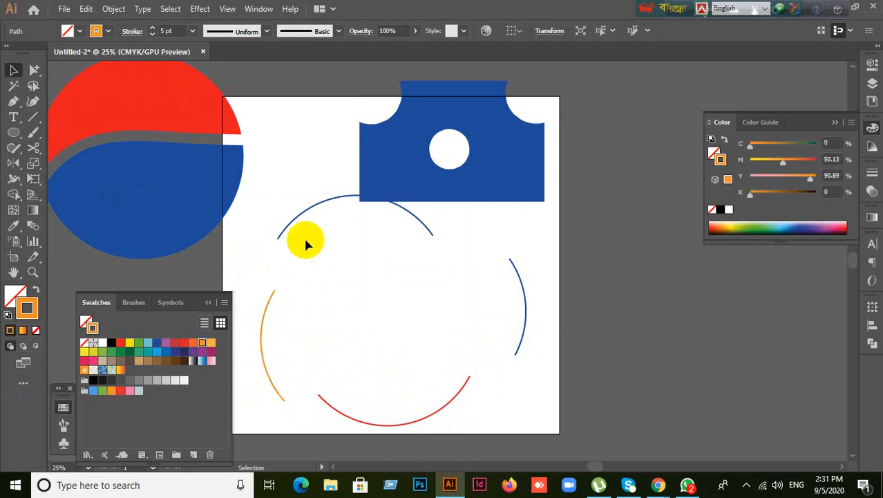
Step: Color the top arc's stroke dark green and the right arc's stroke light green
left_click(297, 213)
left_click(120, 351)
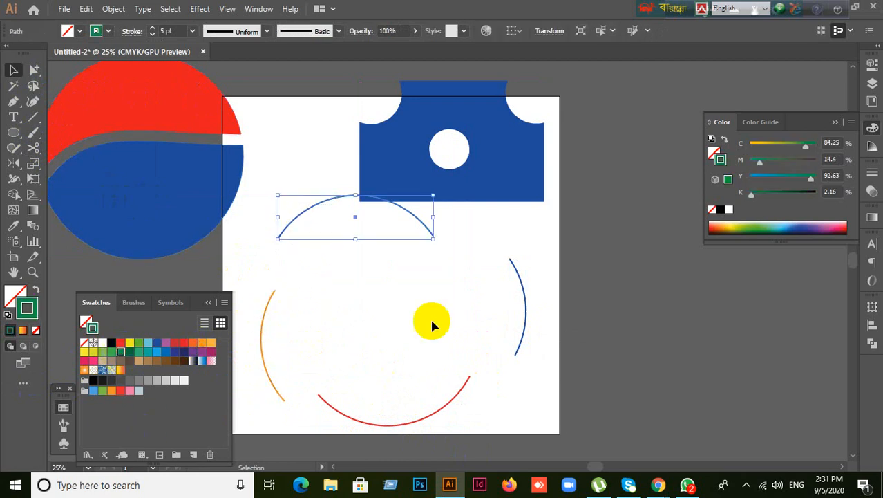
left_click(524, 328)
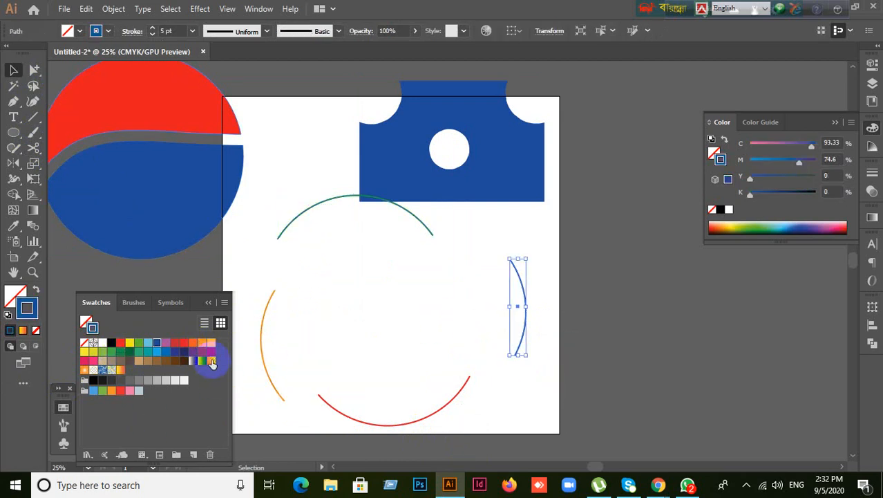
left_click(121, 351)
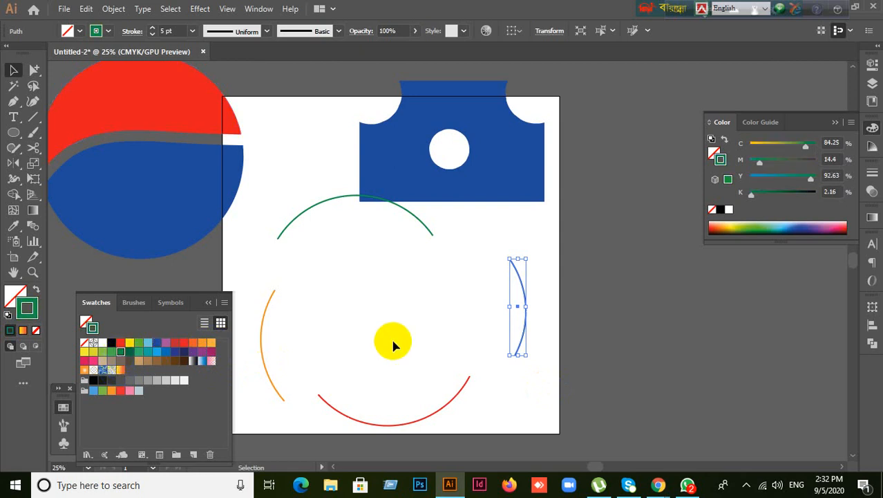
left_click(321, 356)
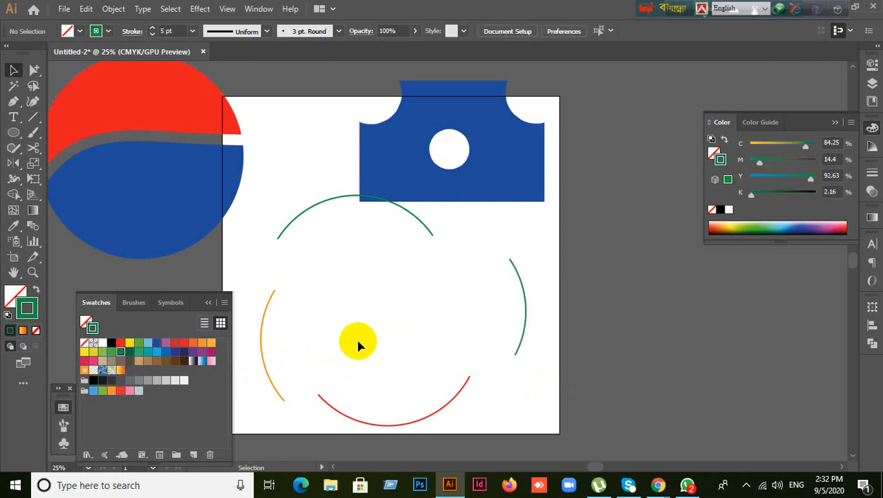
left_click(526, 308)
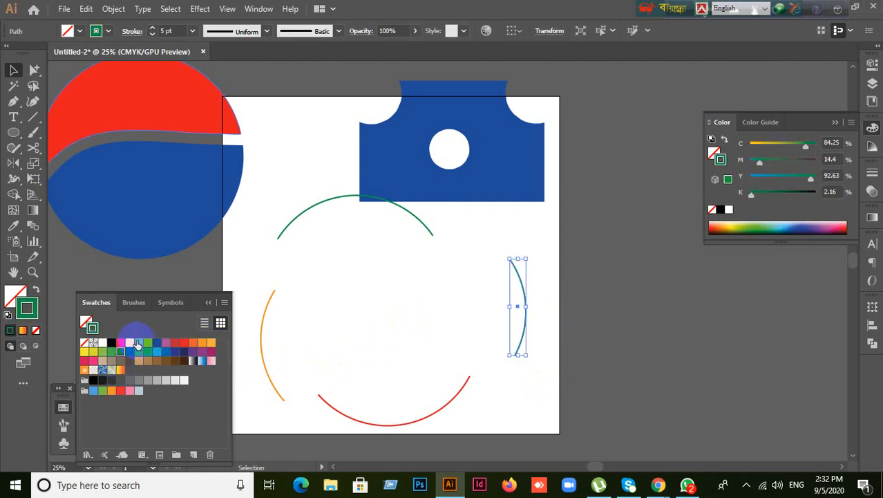
left_click(308, 315)
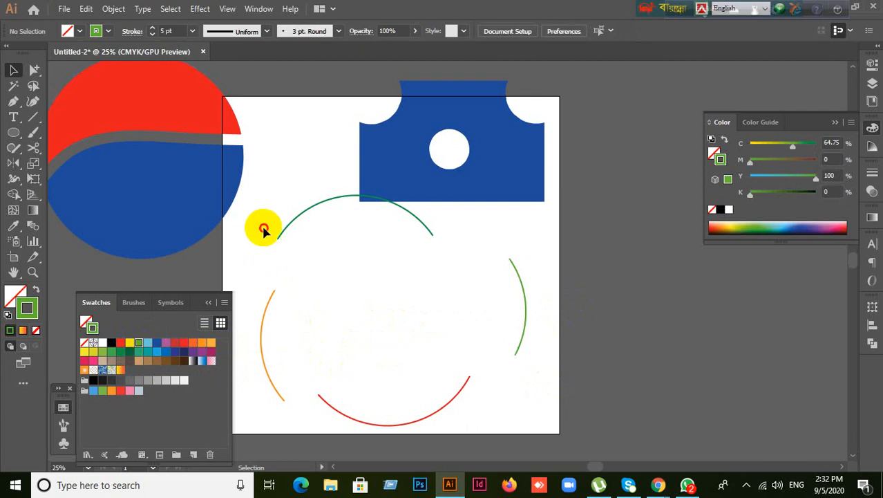
Step: Move the four colored arcs and the notched blue rectangle off the artboard to its right side
left_click_drag(262, 226, 505, 412)
left_click(262, 302)
left_click_drag(259, 236, 562, 435)
left_click_drag(432, 411, 832, 429)
left_click(533, 421)
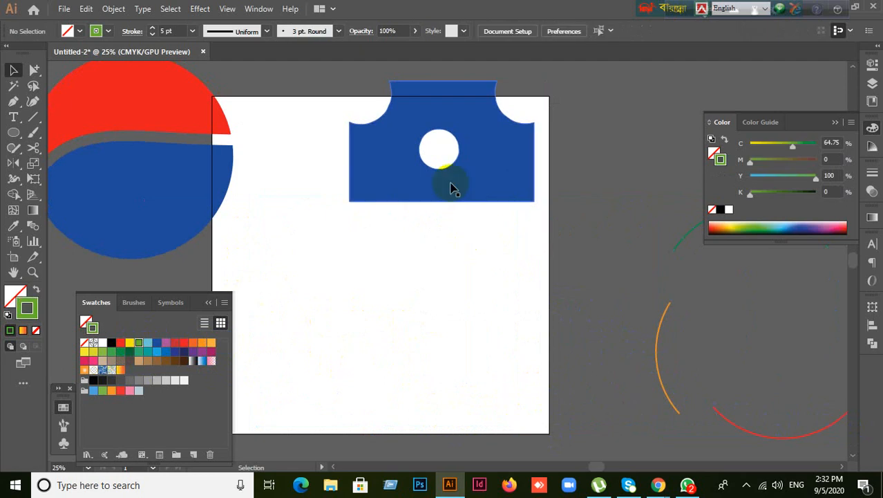
left_click_drag(419, 170, 663, 138)
left_click(424, 217)
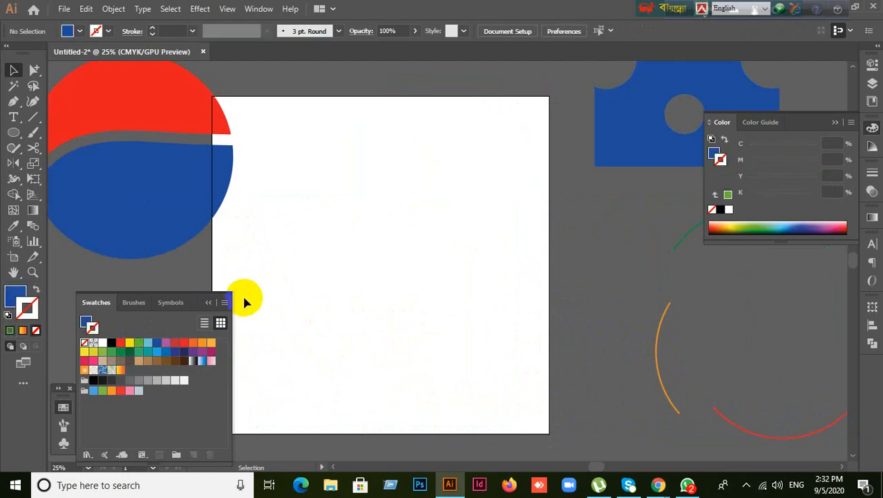
Step: Draw a blue-filled circle without an outline in the upper middle of the empty artboard
left_click(33, 149)
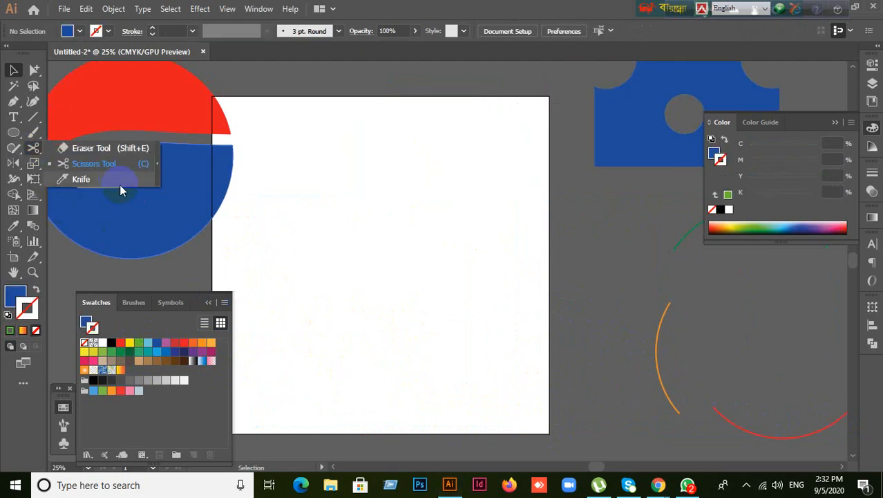
left_click(416, 12)
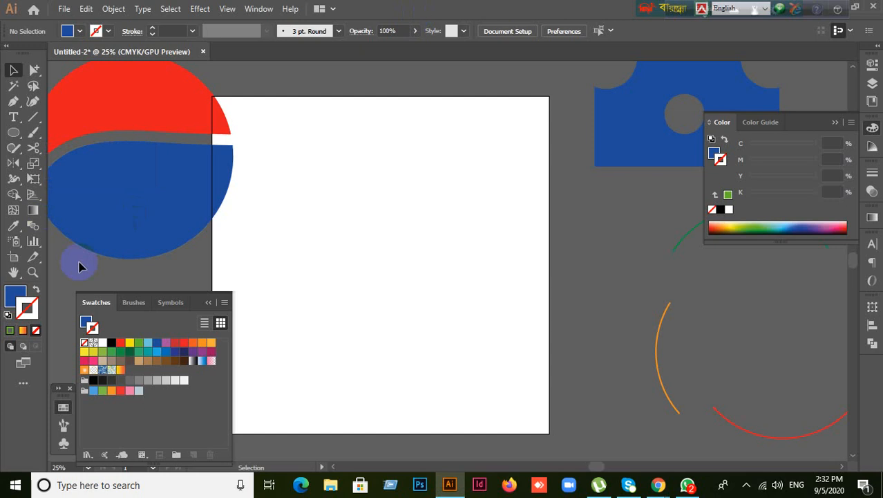
left_click(10, 303)
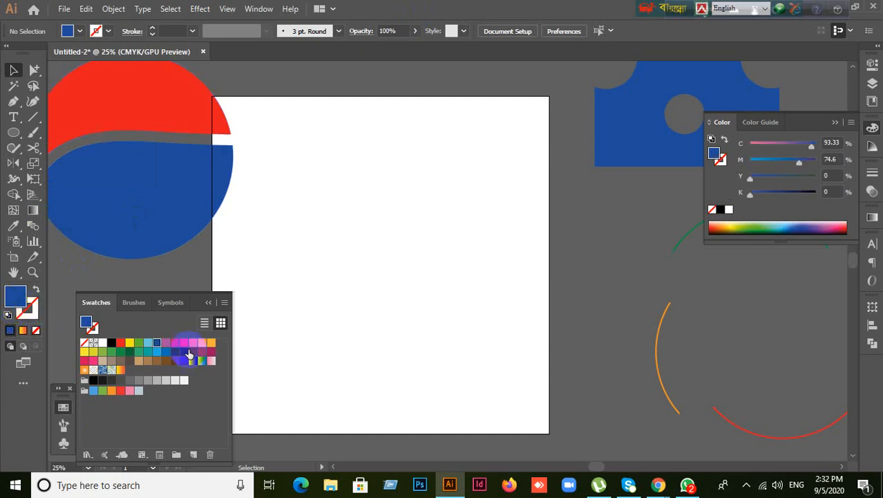
left_click_drag(19, 136, 69, 164)
left_click_drag(314, 141, 508, 333)
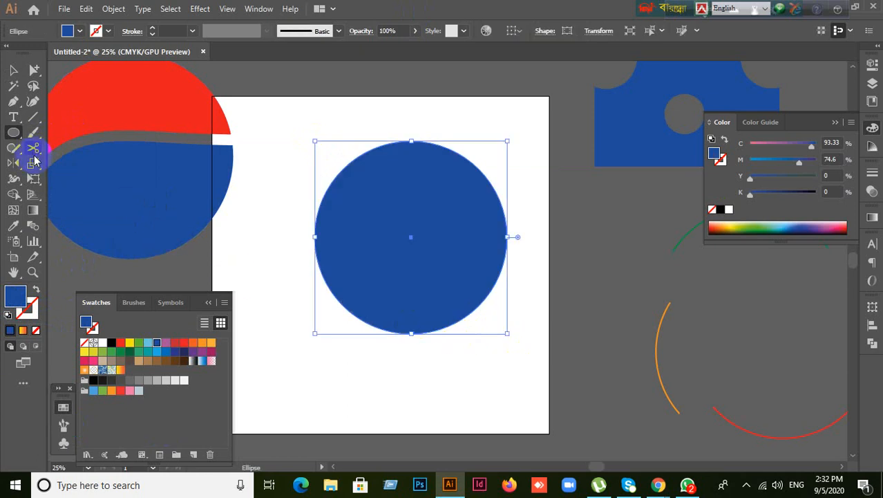
Step: Slice the blue circle into two pieces with a roughly horizontal Knife cut just below its middle
left_click_drag(33, 147, 64, 178)
mouse_move(265, 232)
left_mouse_down()
mouse_move(392, 259)
mouse_move(594, 236)
left_mouse_up()
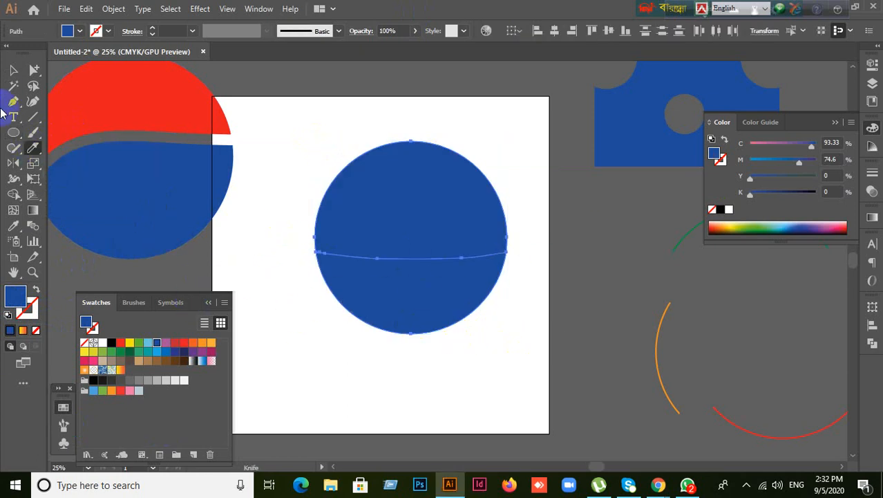
left_click(13, 69)
left_click(282, 157)
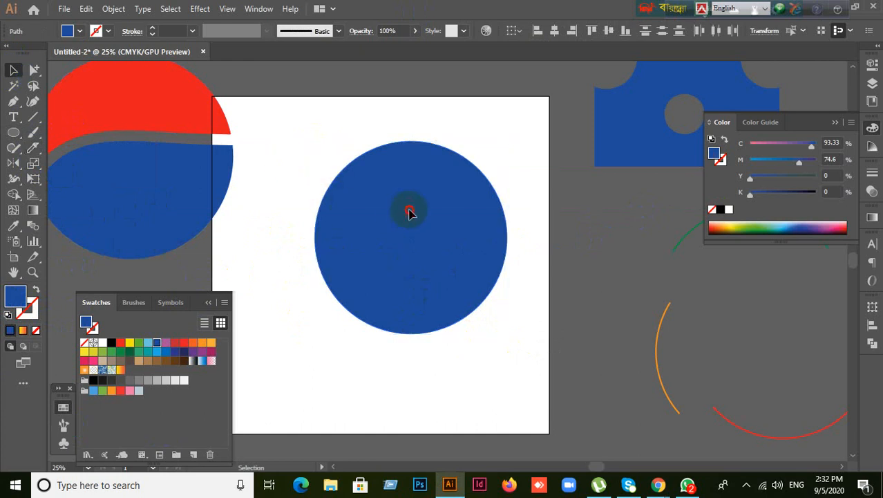
left_click_drag(409, 209, 411, 151)
key("ctrl+z")
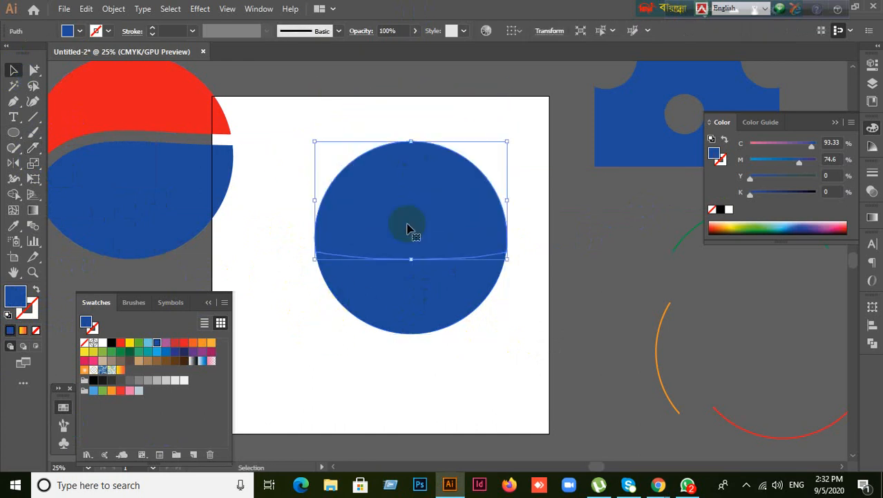
Step: Fill the sliced circle's upper piece with red and its lower piece with light orange
left_click(384, 395)
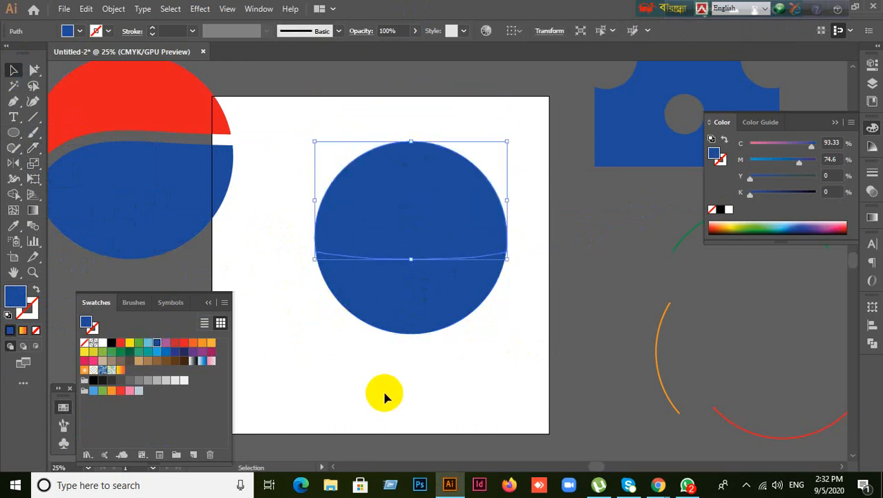
left_click(185, 341)
left_click(340, 365)
left_click(410, 313)
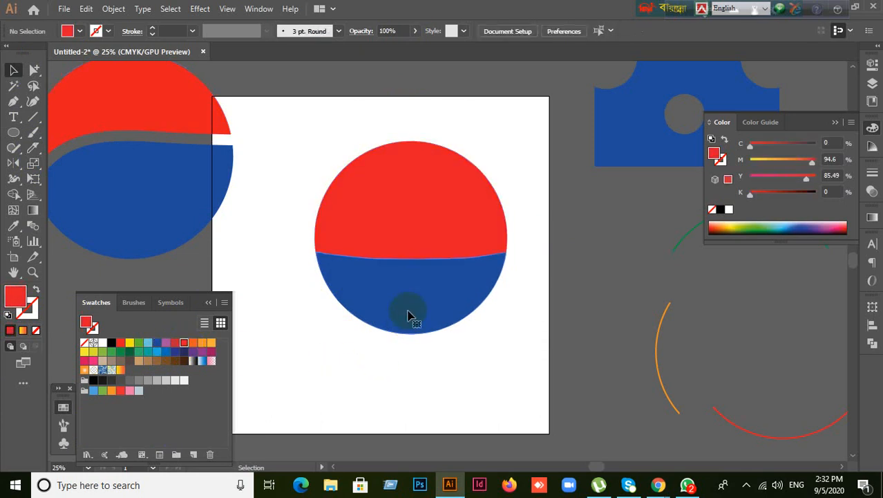
left_click(210, 343)
Step: Nudge the orange lower piece down to open a thin gap, and move both circle pieces off the artboard to its right
key("shift+Down")
key("shift+Down")
key("shift+Down")
key("shift+Down")
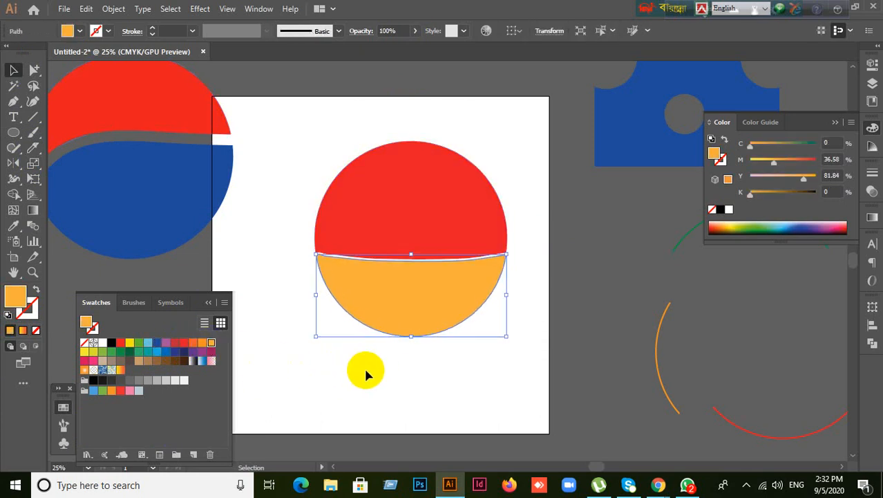
left_click(428, 375)
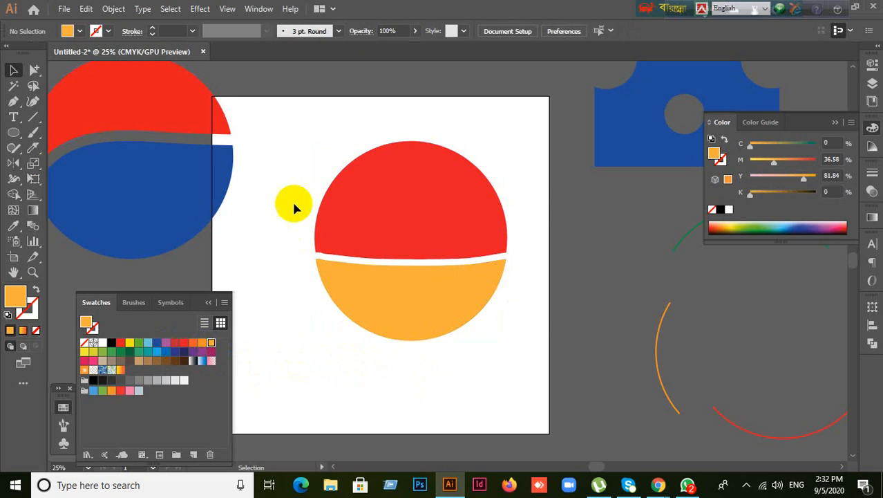
left_click_drag(292, 201, 622, 351)
left_click(412, 365)
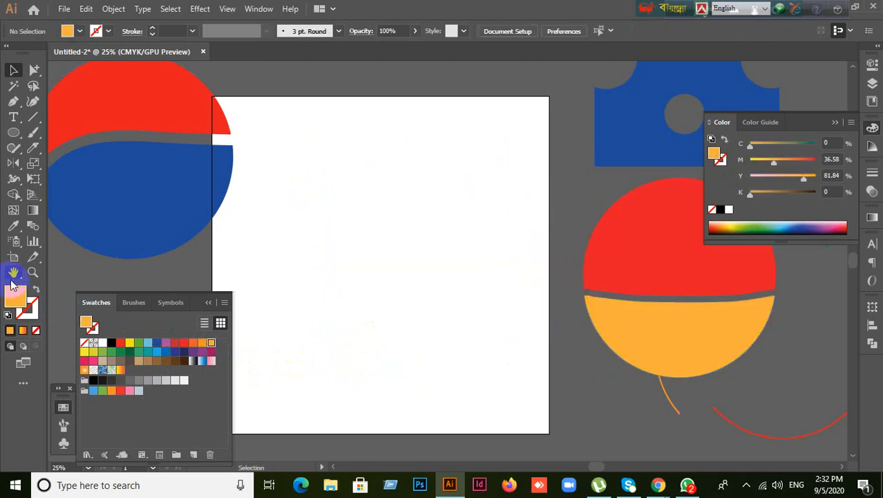
Step: Place a Lorem ipsum placeholder text in the upper part of the artboard and enlarge it to about 193 pt
left_click_drag(10, 122, 61, 118)
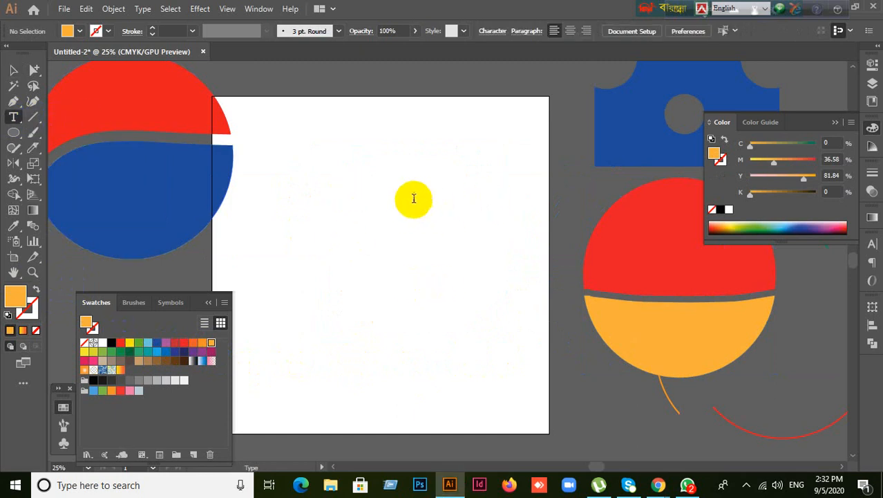
left_click(414, 199)
left_click(12, 72)
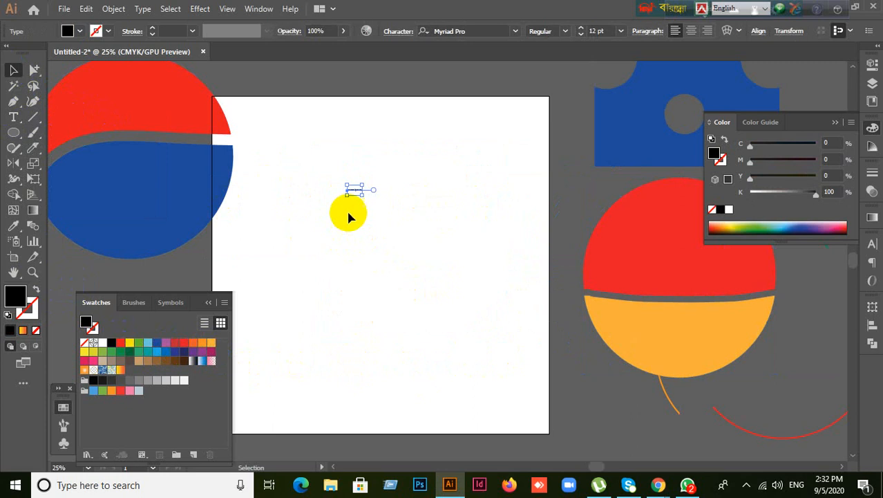
left_click_drag(360, 195, 536, 286)
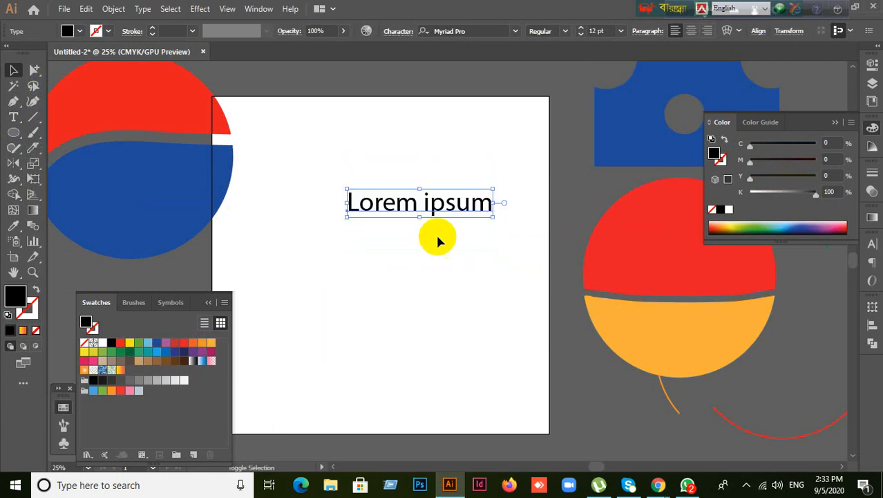
left_click_drag(433, 201, 398, 189)
left_click_drag(458, 206, 543, 246)
left_click_drag(497, 216, 468, 206)
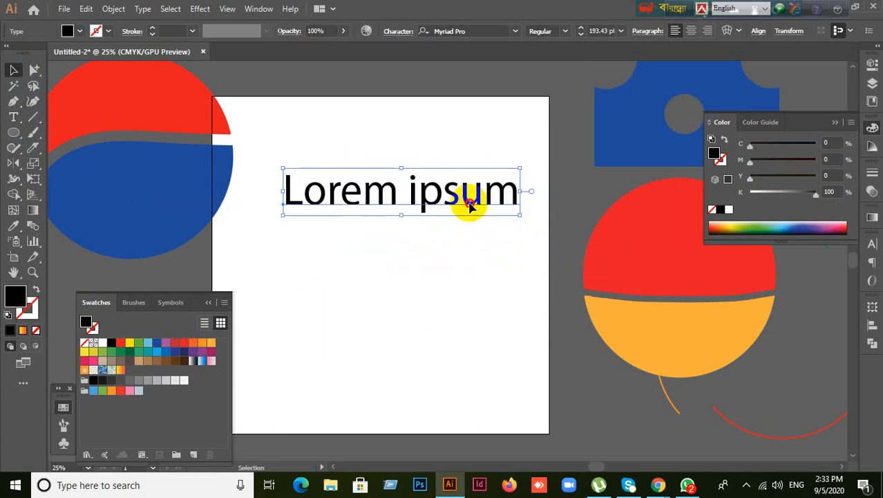
Step: Replace the placeholder text with "LEDP"
double_click(468, 206)
left_click_drag(518, 194, 304, 234)
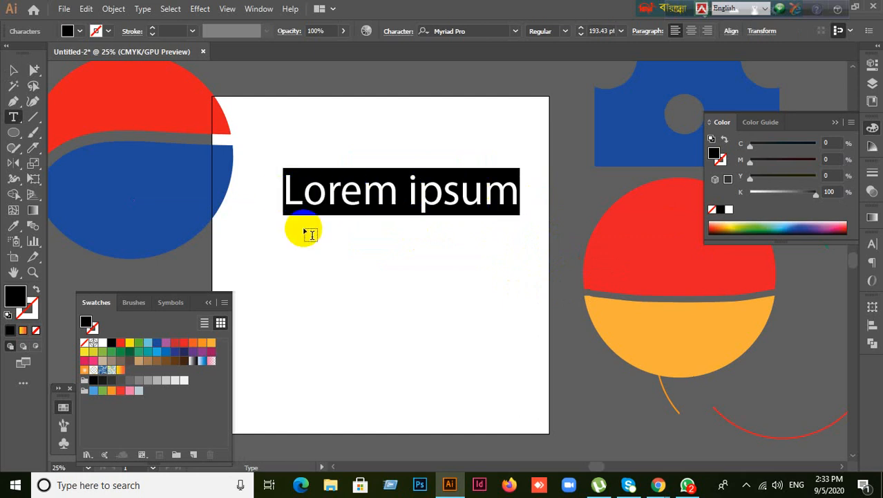
type("LED")
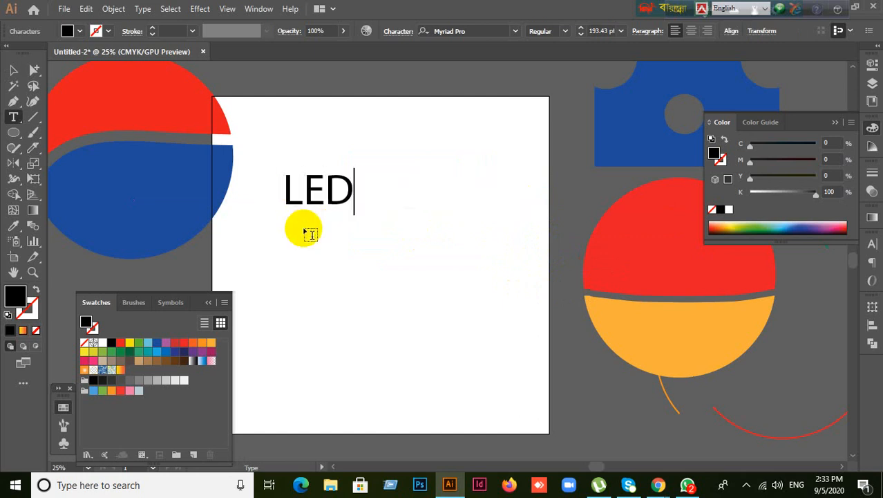
type("P")
left_click(13, 70)
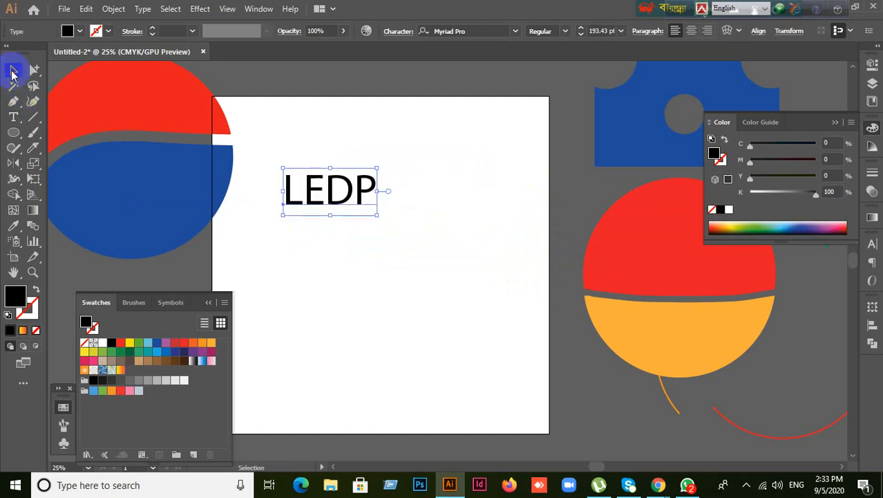
Step: Enlarge the LEDP text to about 537 pt across the artboard's upper half
left_click_drag(377, 216, 587, 318)
left_click_drag(443, 272, 418, 254)
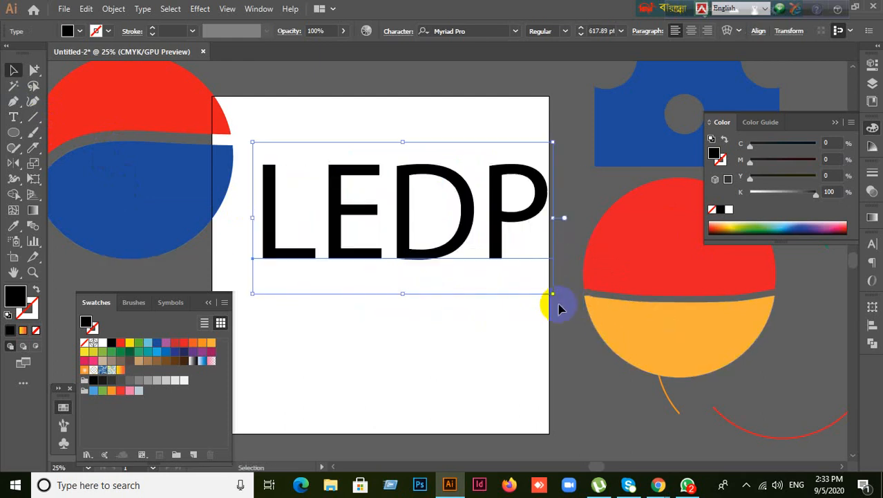
left_click_drag(553, 296, 515, 275)
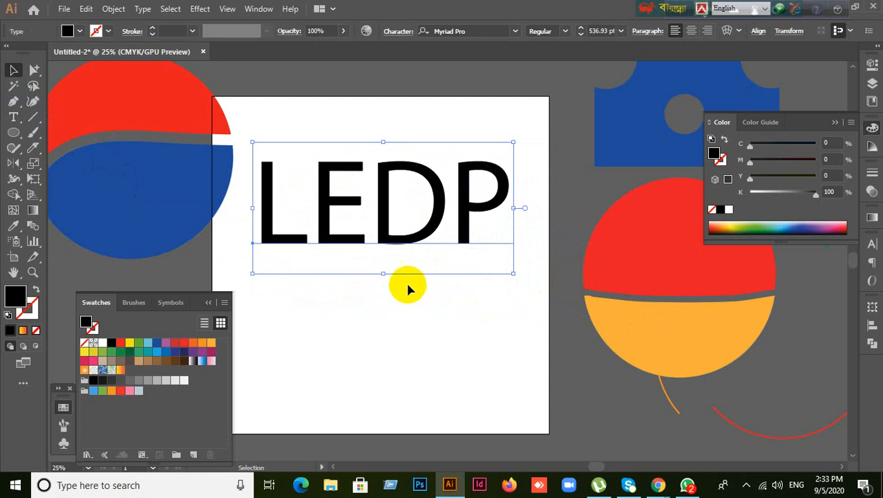
left_click(429, 327)
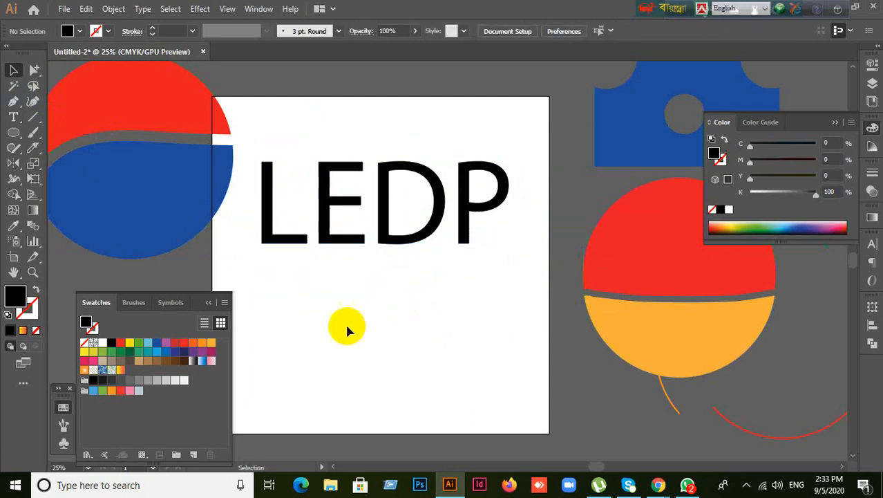
Step: Try converting the LEDP text to outlines
left_click(392, 201)
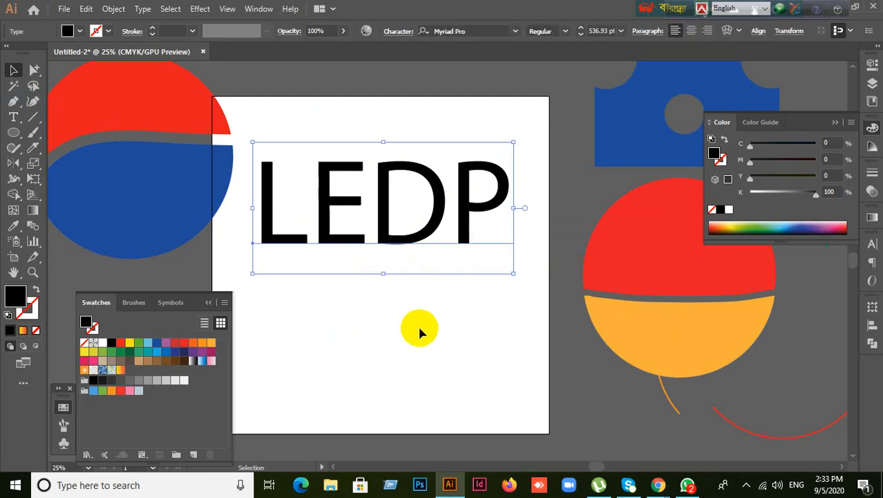
left_click(392, 247)
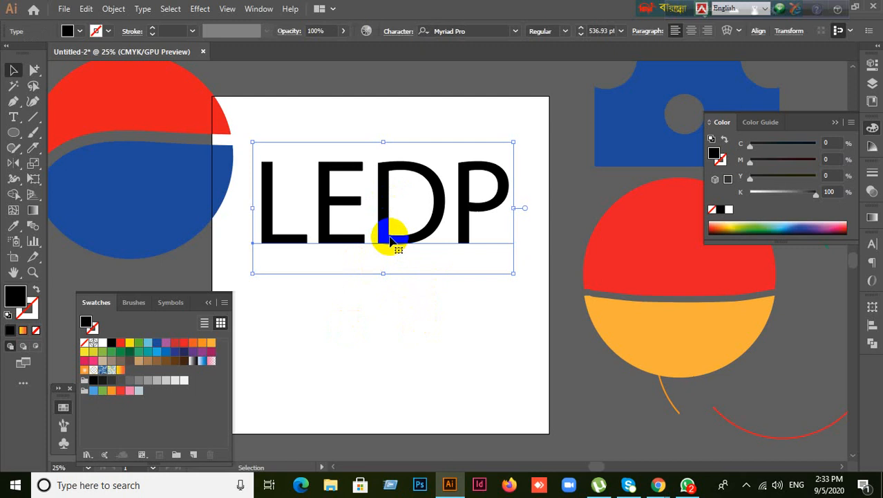
left_click(391, 313)
left_click(338, 264)
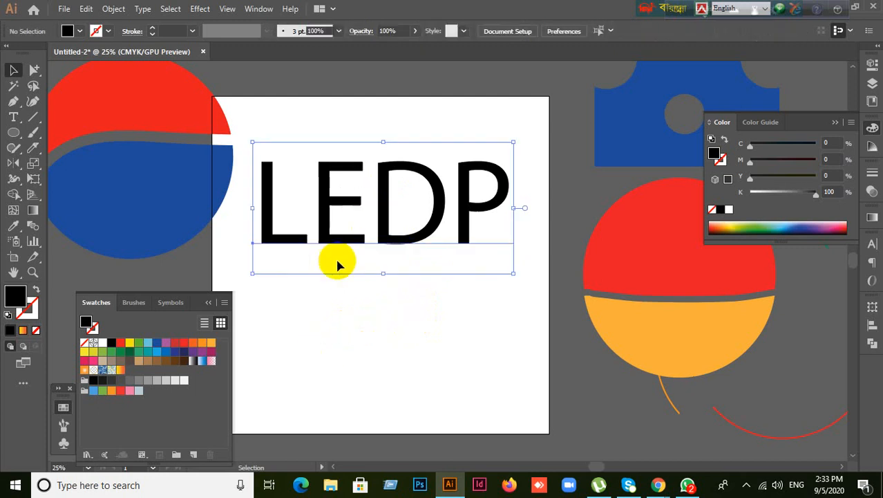
left_click(326, 331)
left_click(339, 235)
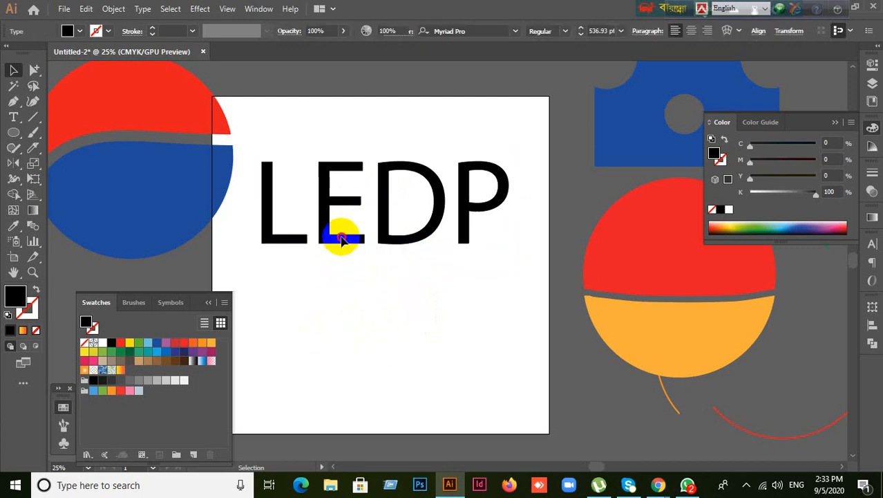
right_click(343, 240)
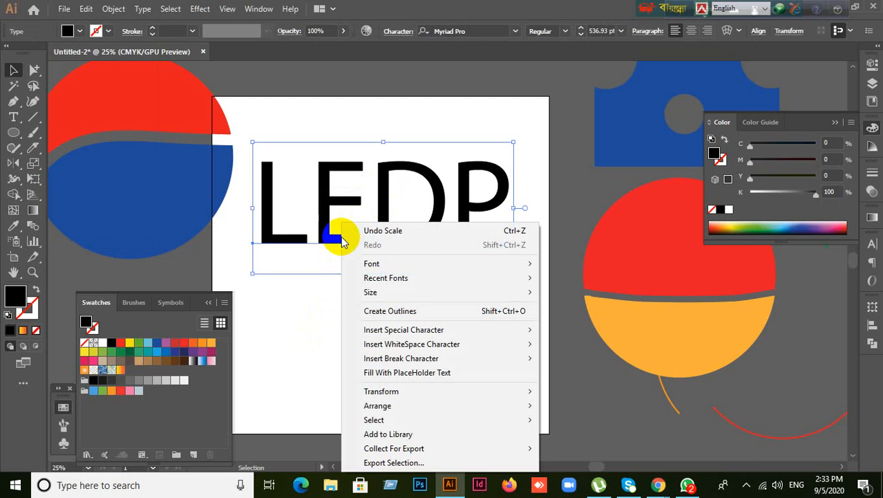
left_click(382, 313)
Step: Try moving the red and then the blue circle piece onto the artboard, undoing each move
left_click_drag(131, 97, 289, 85)
key("ctrl+z")
left_click_drag(154, 209, 307, 260)
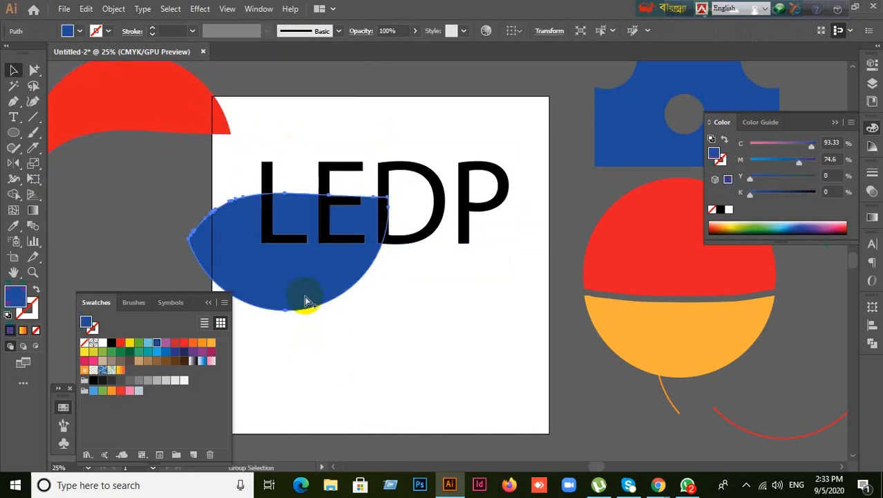
key("ctrl+z")
left_click(300, 311)
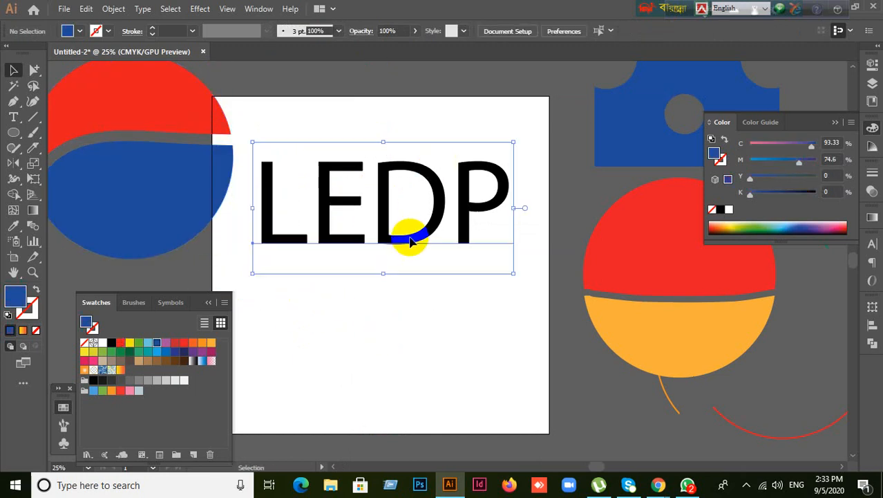
left_click(355, 241)
left_click(340, 230)
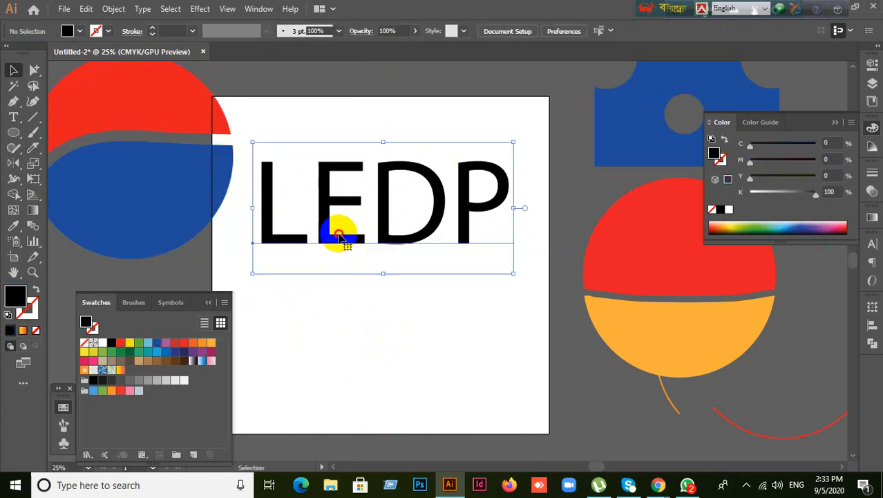
double_click(360, 202)
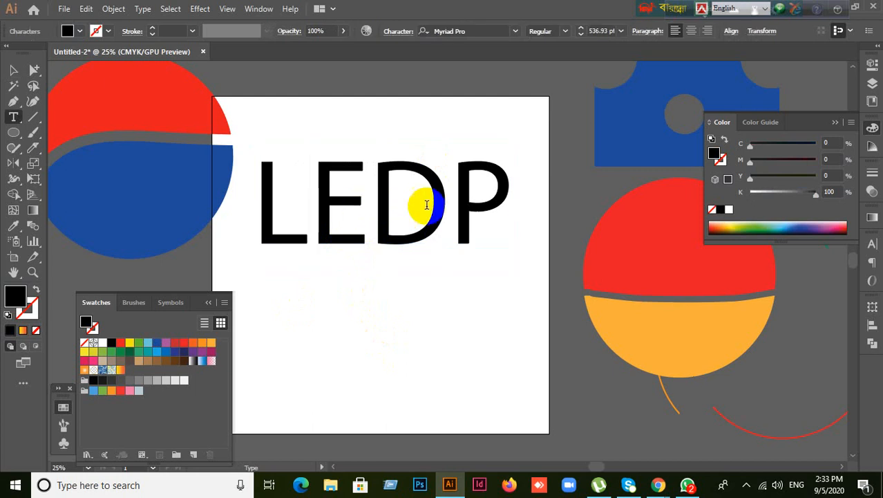
left_click(449, 200)
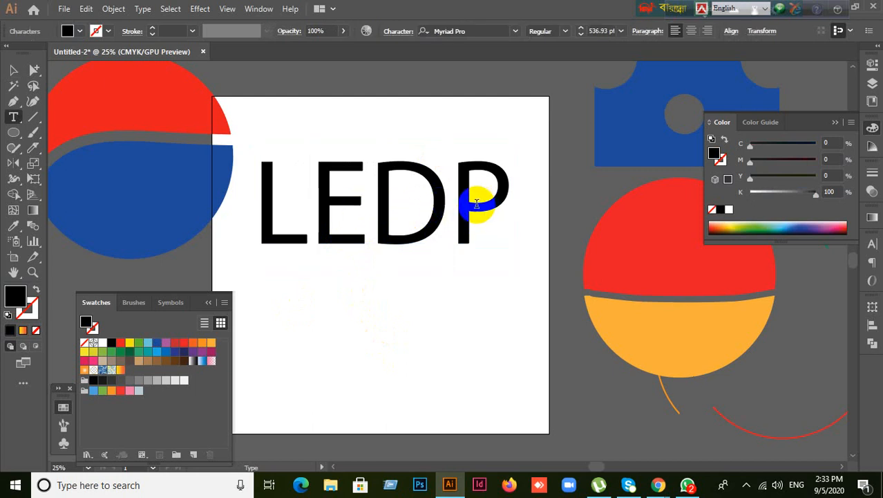
Step: Try creating outlines from the large LEDP text again
left_click(13, 70)
left_click(297, 238)
right_click(303, 232)
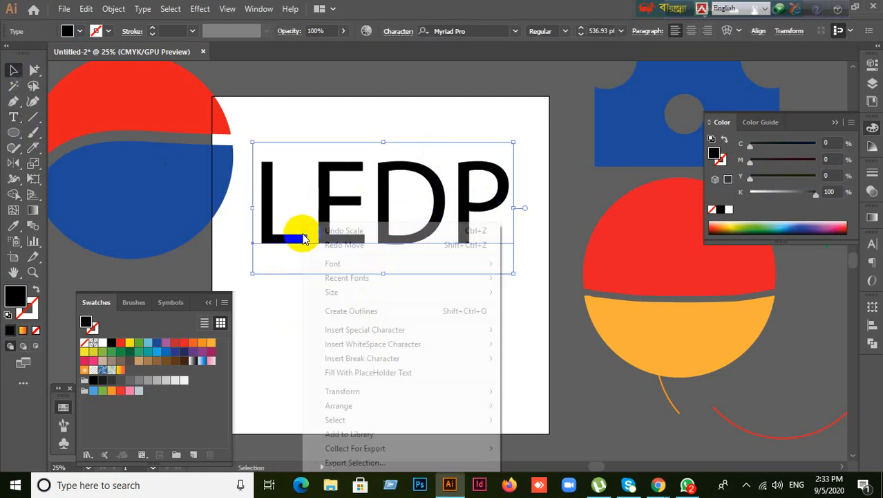
left_click(392, 313)
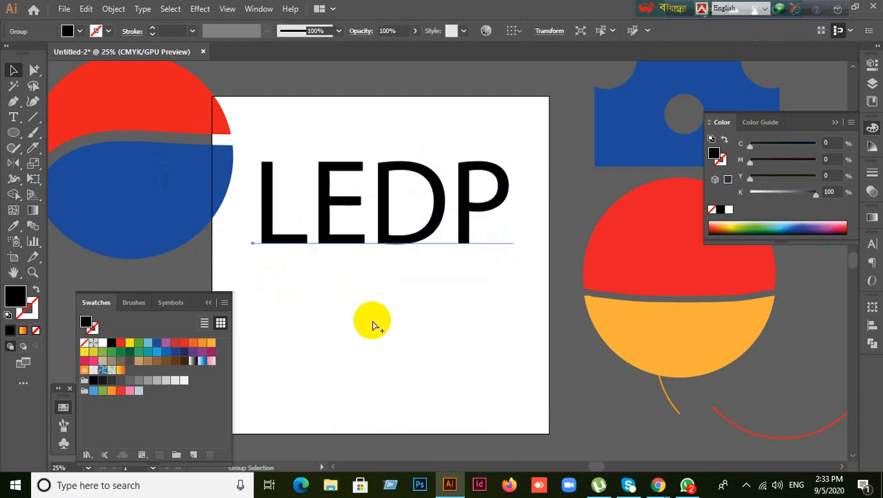
left_click(315, 312)
Step: Delete the large LEDP text and add a new "LEDP" point text in the artboard's upper part
left_click(387, 194)
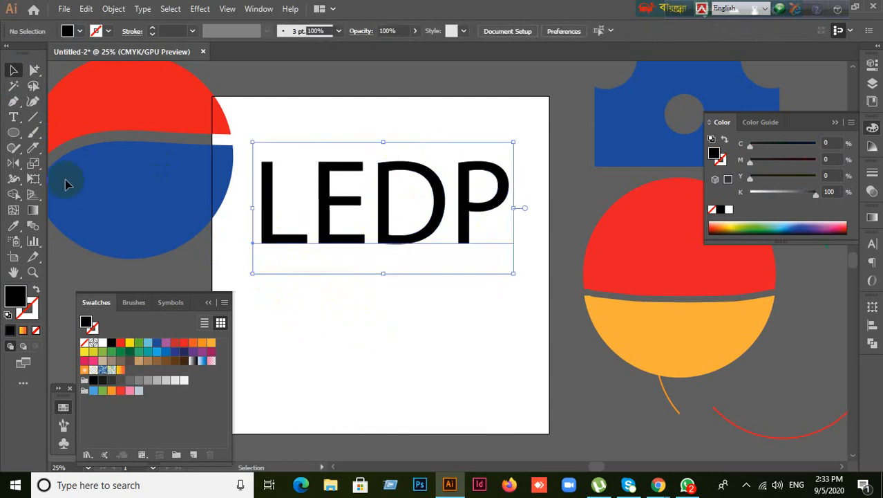
key("Delete")
key("t")
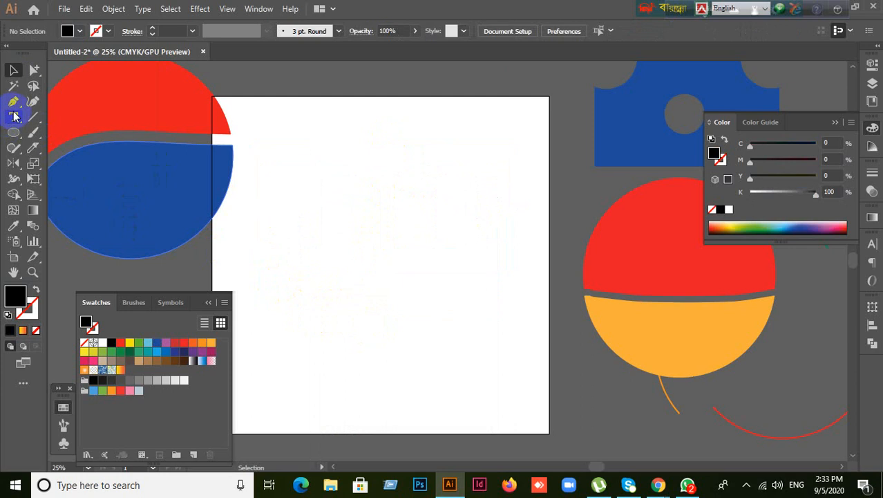
left_click(362, 176)
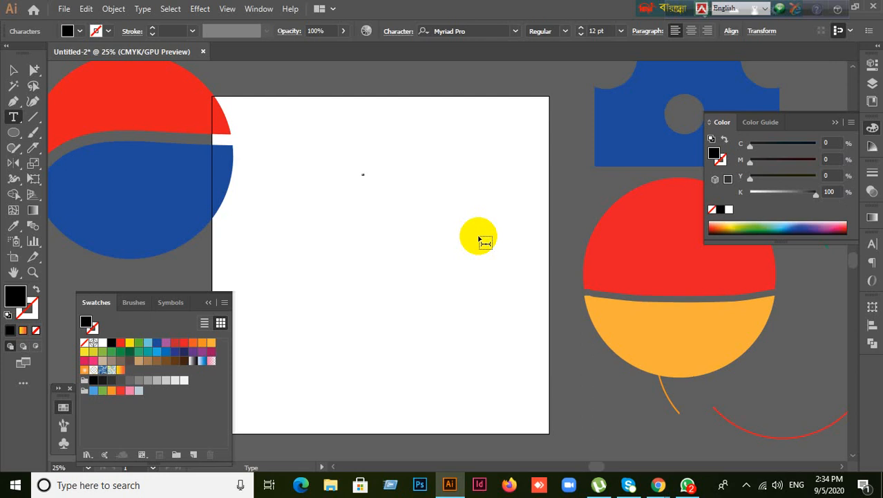
Step: Enlarge the new LEDP text to about 578 pt and position it in the artboard's upper half
left_click(14, 70)
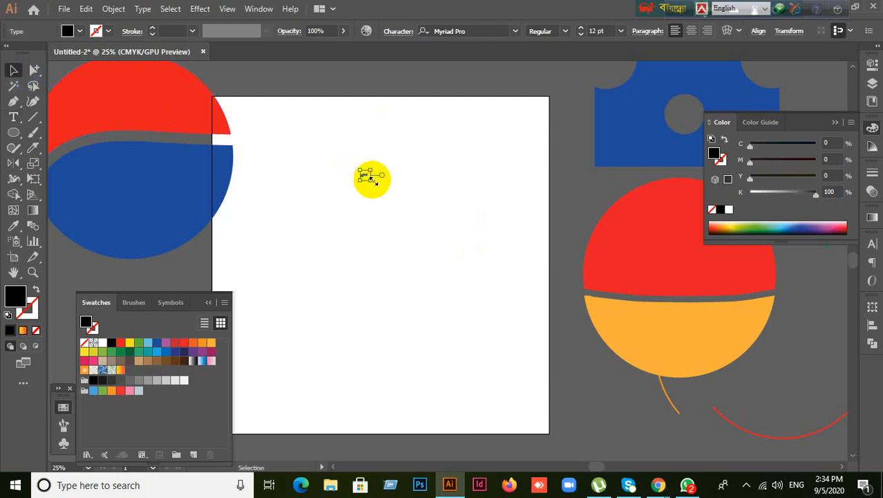
left_click_drag(372, 179, 464, 225)
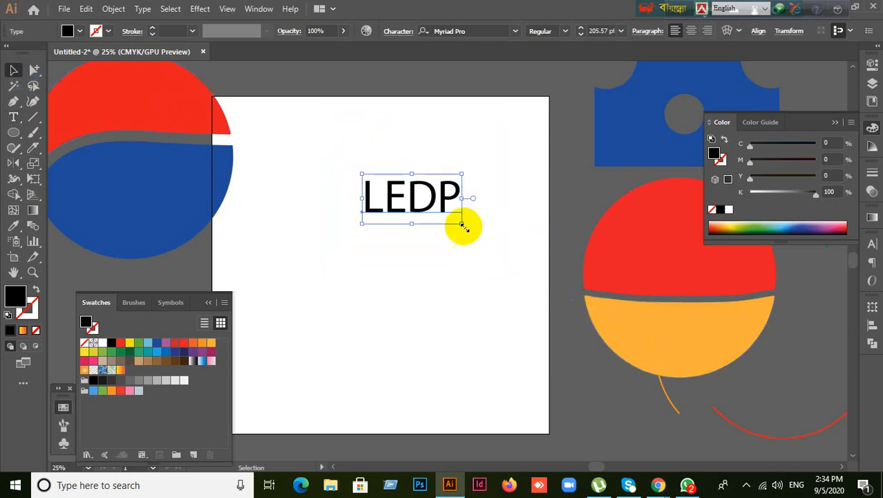
left_click_drag(438, 197, 441, 222)
left_click_drag(515, 237, 503, 233)
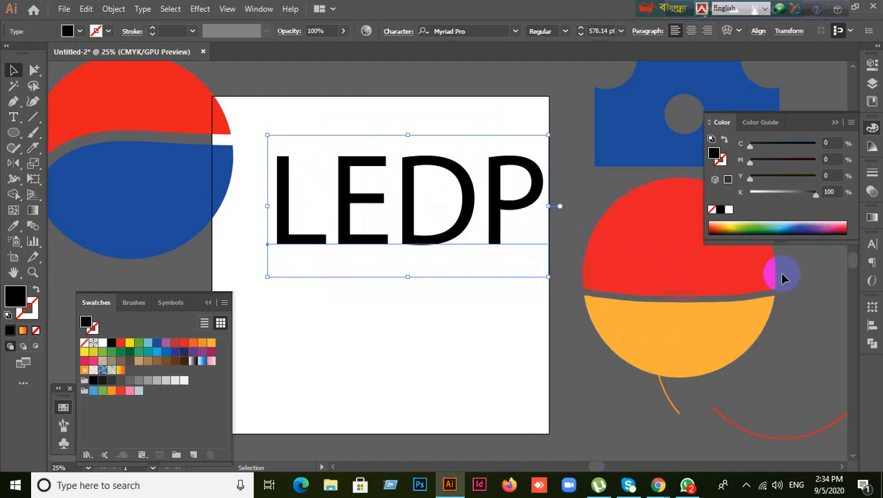
Step: Change the LEDP text's font to Masque
left_click(873, 243)
left_click(781, 257)
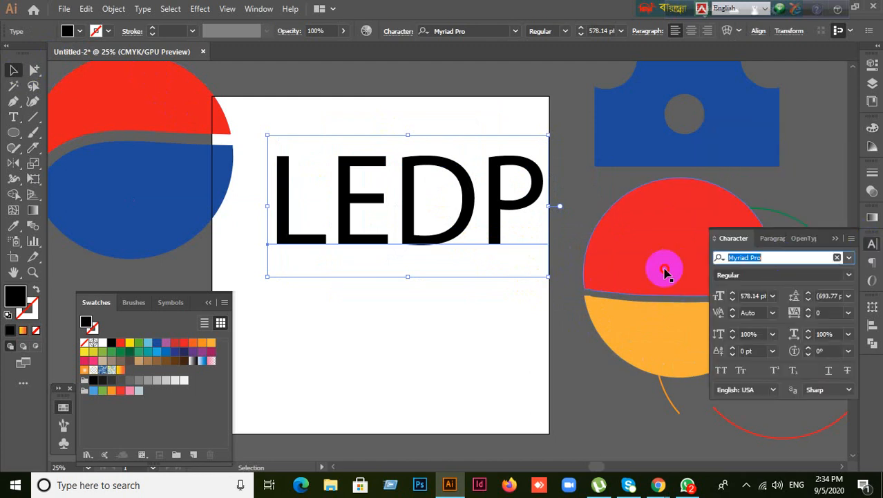
type("Mas")
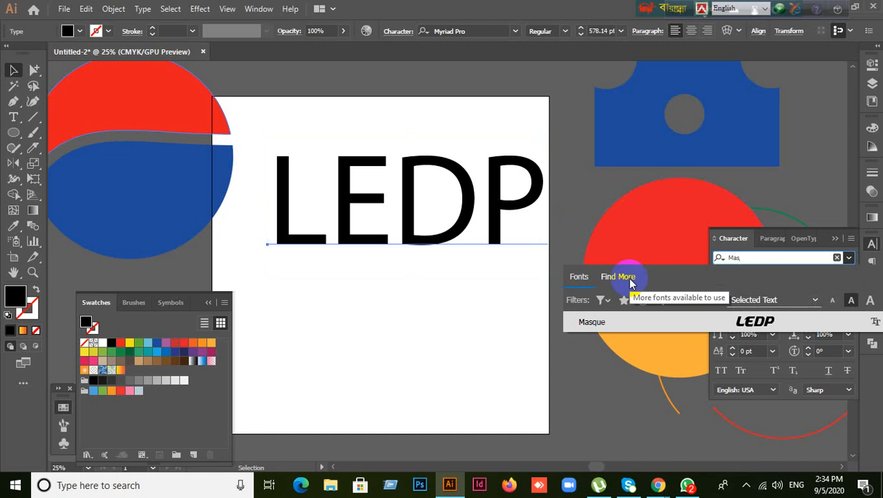
left_click(589, 322)
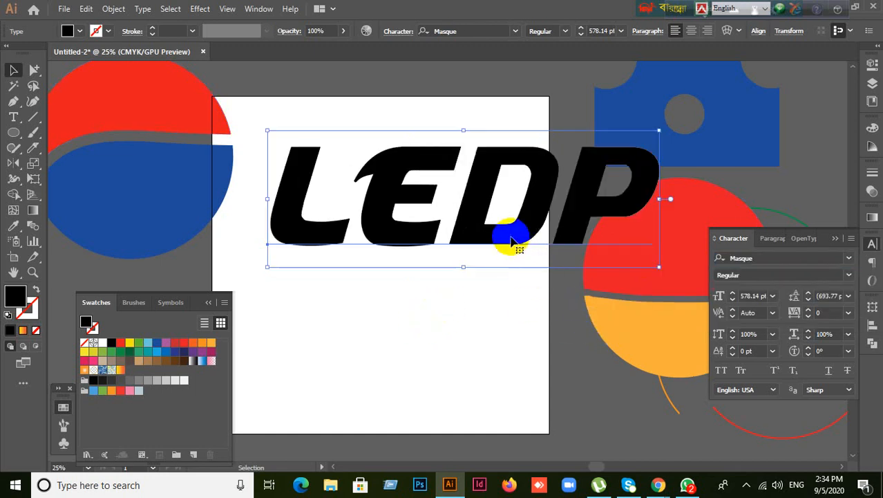
Step: Scale the LEDP text down to about 425 pt and move it so it fits within the artboard's width
left_click_drag(513, 242, 493, 249)
left_click_drag(640, 275, 553, 243)
left_click_drag(456, 197, 442, 229)
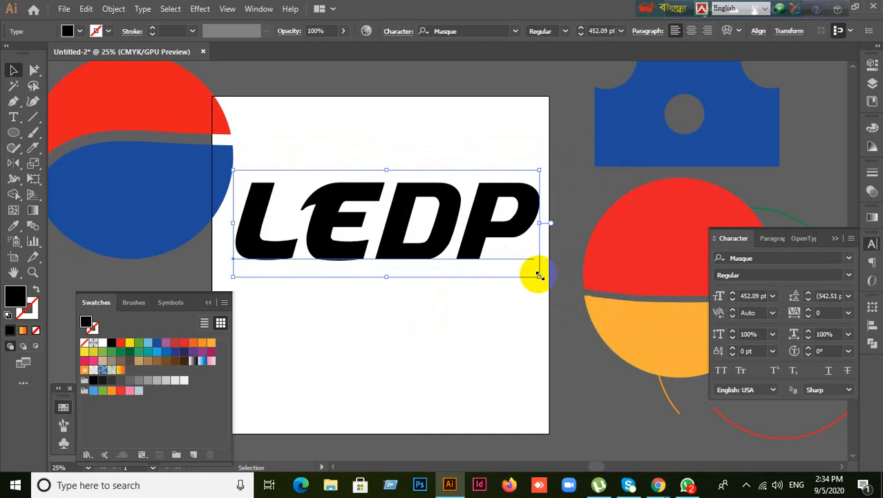
mouse_move(527, 273)
left_mouse_down()
mouse_move(529, 266)
mouse_move(522, 270)
left_mouse_up()
right_click(419, 246)
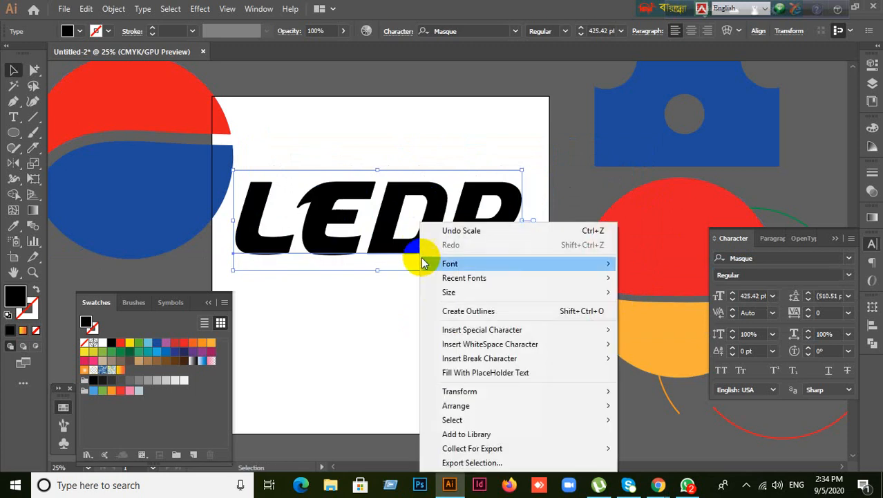
left_click(384, 313)
Step: Try editing the LEDP text by replacing the D with "lkjdfl", and restore the D
left_click(396, 250)
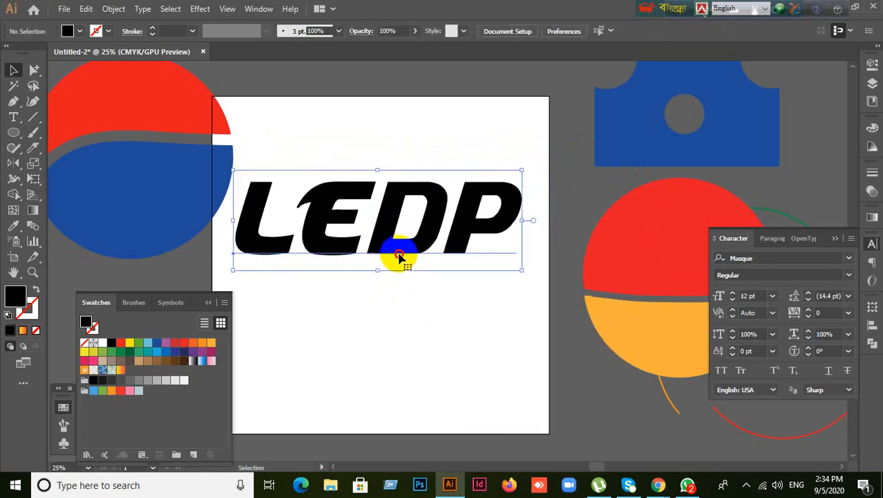
double_click(443, 235)
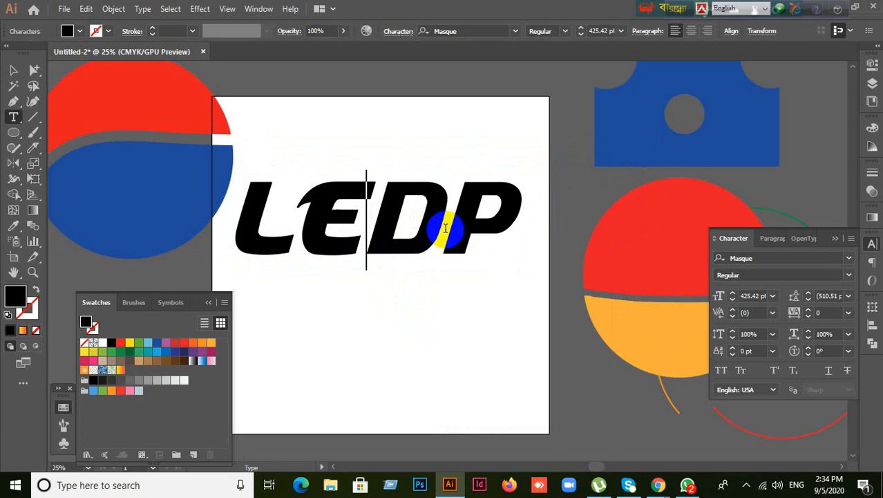
left_click(444, 221)
key("BackSpace")
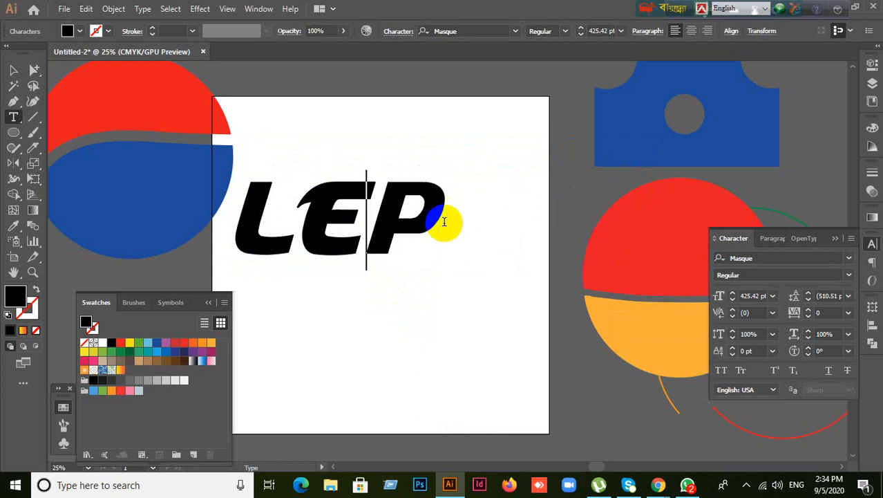
type("lkjdfl")
key("BackSpace")
key("BackSpace")
key("BackSpace")
key("BackSpace")
key("BackSpace")
key("BackSpace")
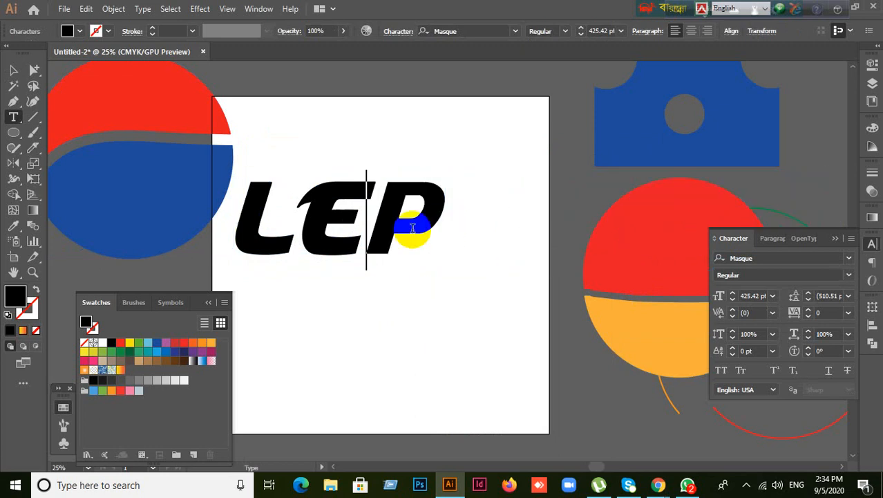
type("d")
Step: Convert the LEDP text to outlines, and enter and exit isolation mode on the resulting letter group
left_click(13, 70)
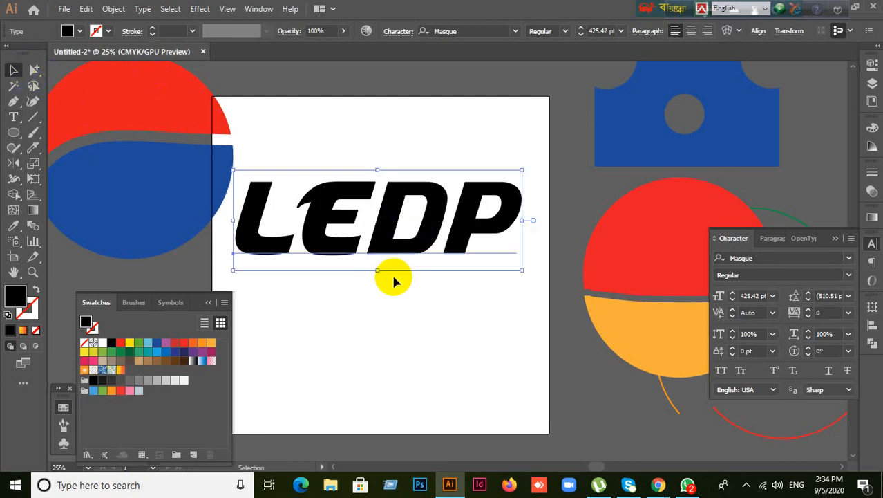
right_click(385, 246)
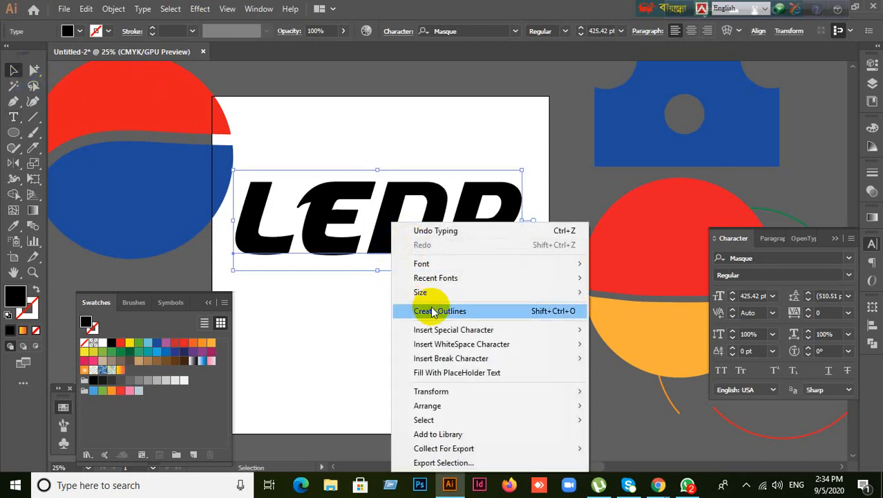
left_click(434, 312)
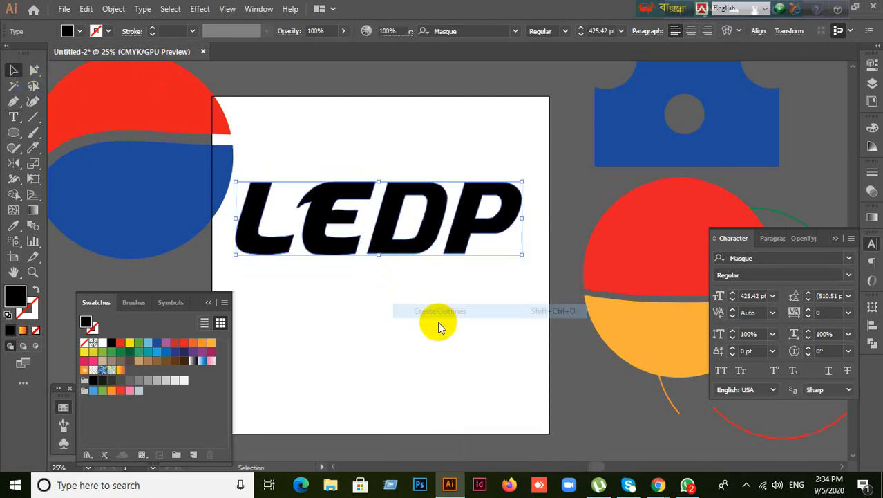
double_click(399, 255)
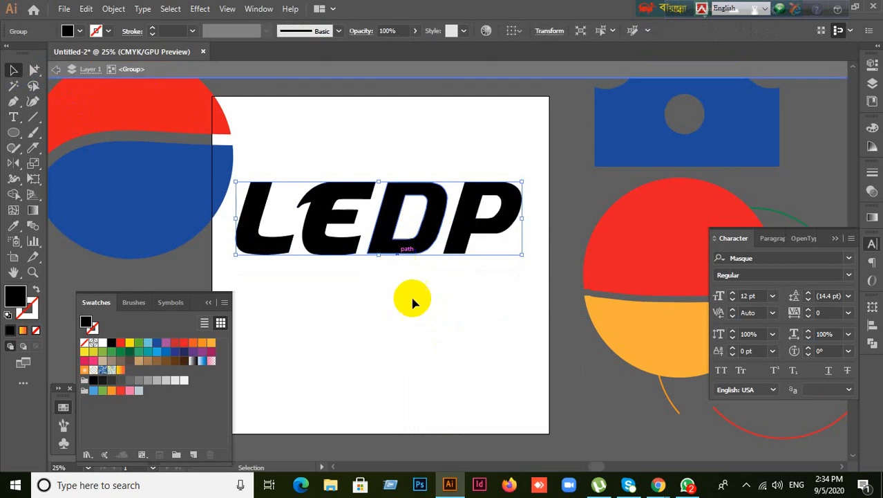
left_click(63, 72)
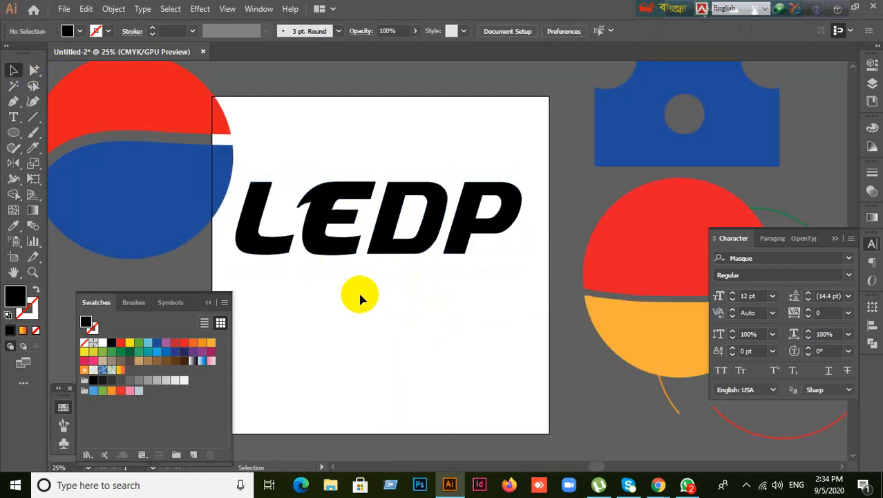
Step: Isolate the outlined LEDP letter group and exit isolation mode
left_click(347, 247)
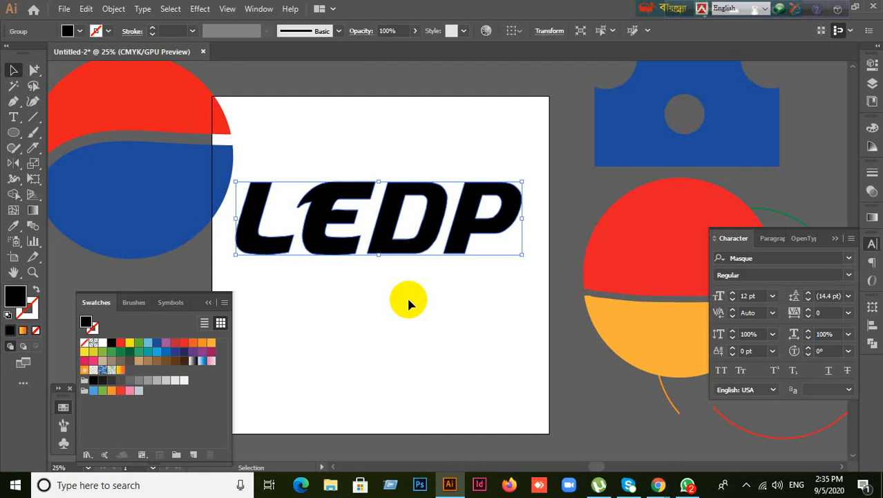
left_click(379, 234)
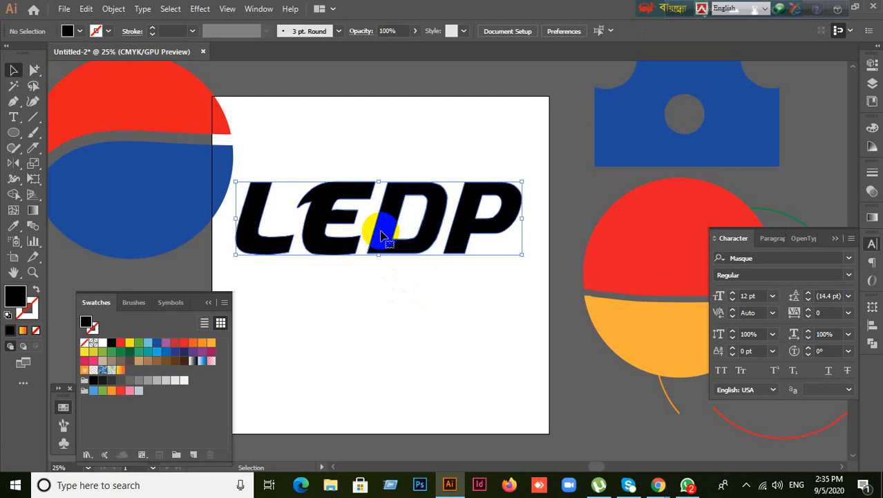
right_click(381, 236)
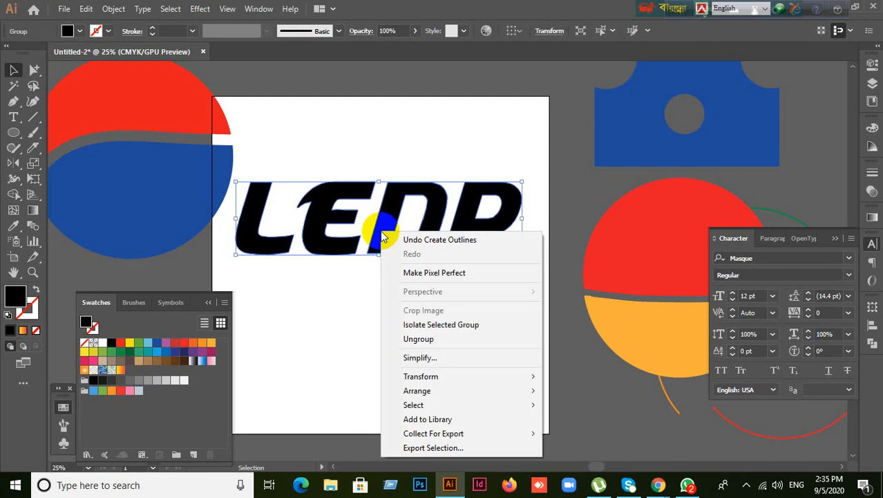
left_click(427, 325)
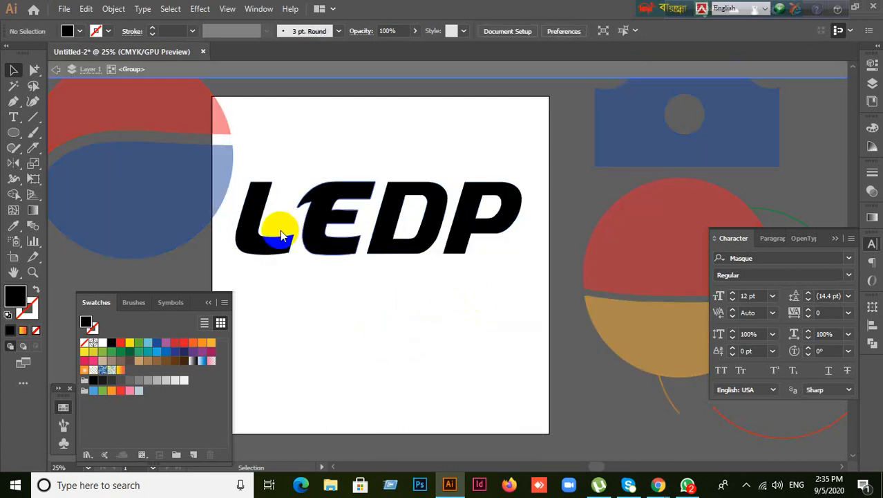
left_click(55, 70)
Step: Ungroup the outlined LEDP lettering into separate letters and clear the selection
left_click(319, 234)
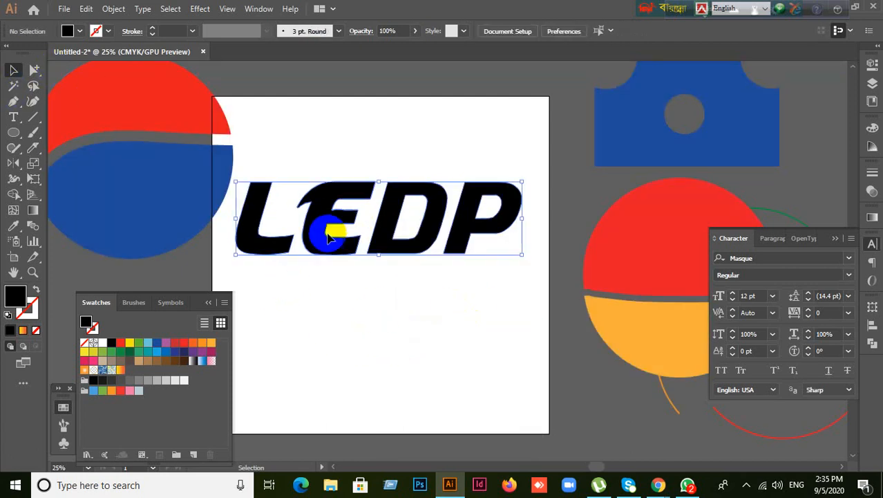
right_click(318, 235)
left_click(353, 342)
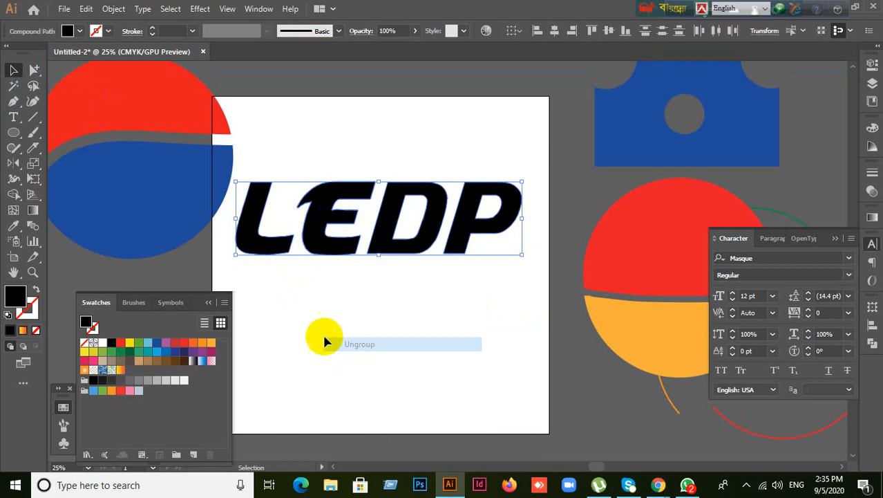
left_click(403, 303)
Step: Try moving the P, D and E as separate letters, undoing each move
left_click_drag(483, 244, 534, 244)
key("ctrl+z")
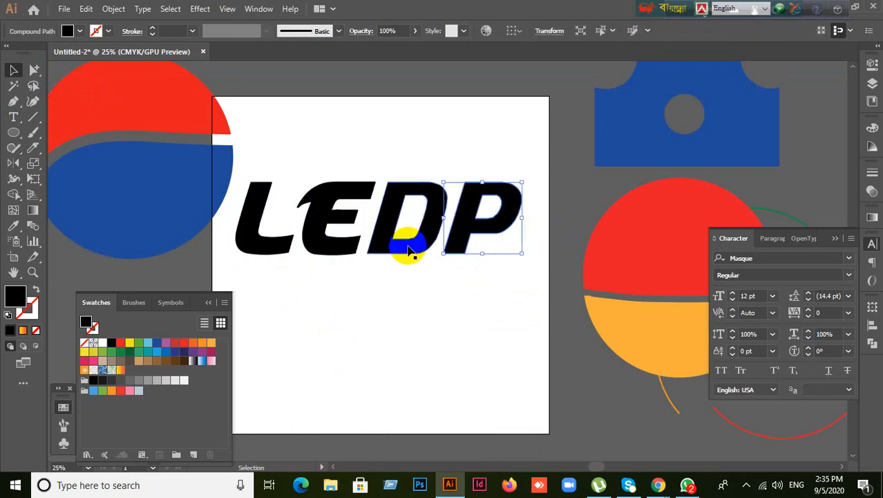
left_click_drag(412, 249, 414, 303)
key("ctrl+z")
left_click_drag(344, 272, 339, 296)
key("ctrl+z")
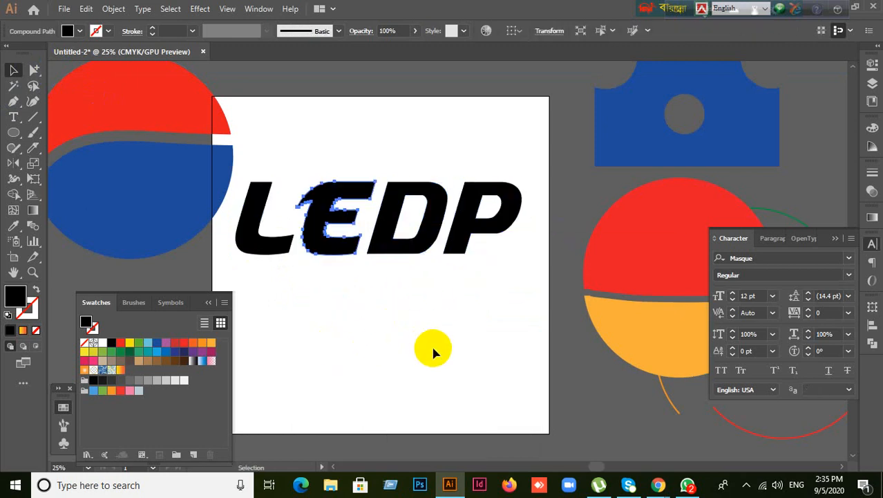
Step: Select all four LEDP letters and move them slightly down on the artboard
left_click(229, 282)
left_click_drag(251, 262, 523, 197)
left_click_drag(419, 241, 420, 259)
Step: Slice all LEDP letters with the Knife tool, undoing the first slanted cut and recutting in a straight horizontal line above mid-height
left_click_drag(35, 148, 93, 166)
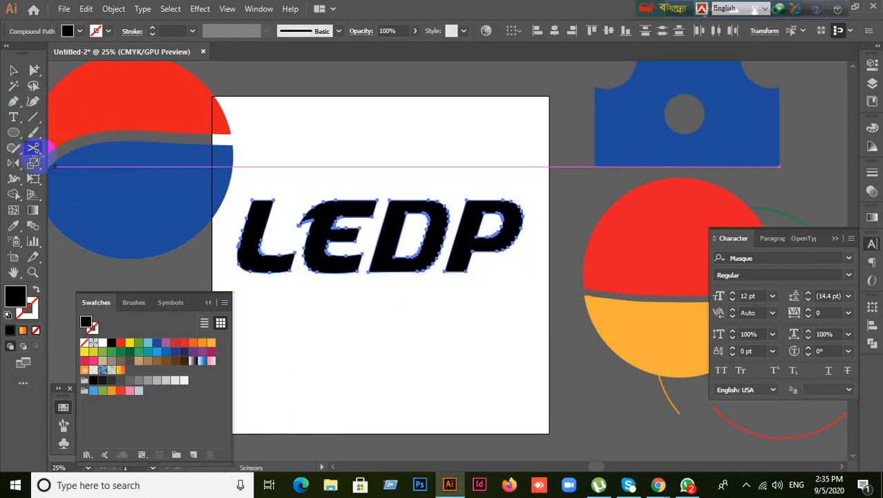
left_click_drag(34, 160, 35, 160)
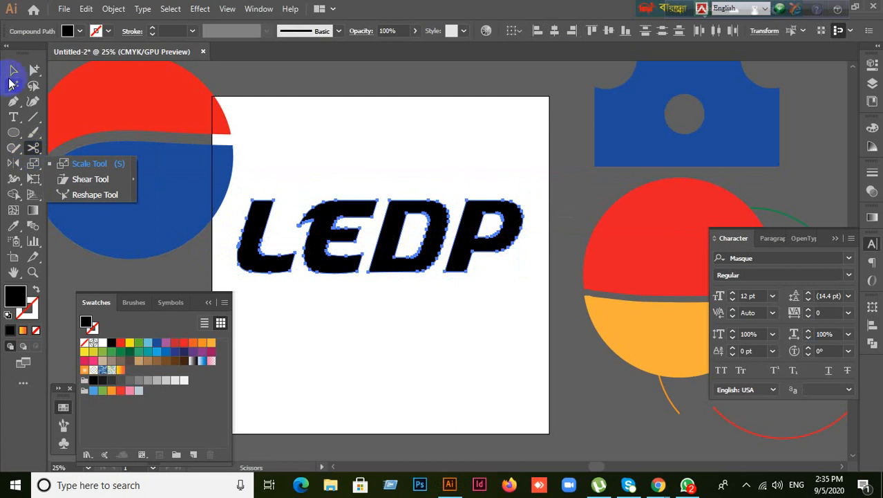
left_click(13, 70)
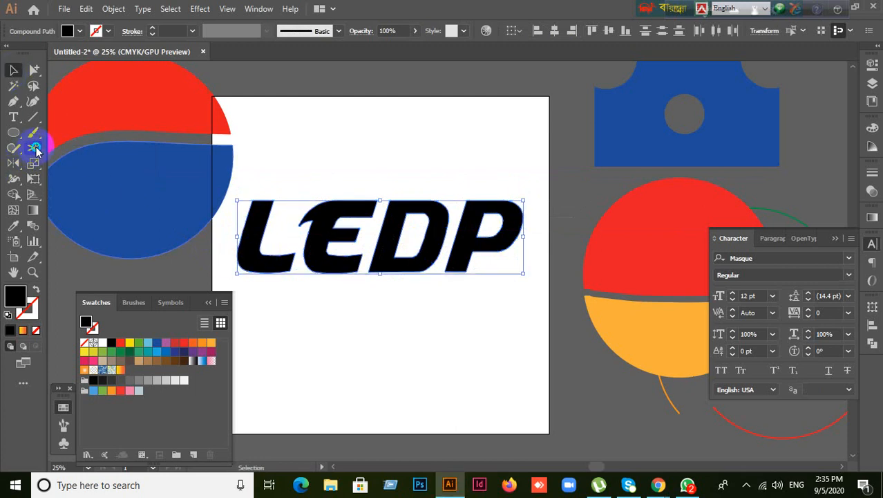
left_click_drag(36, 150, 76, 179)
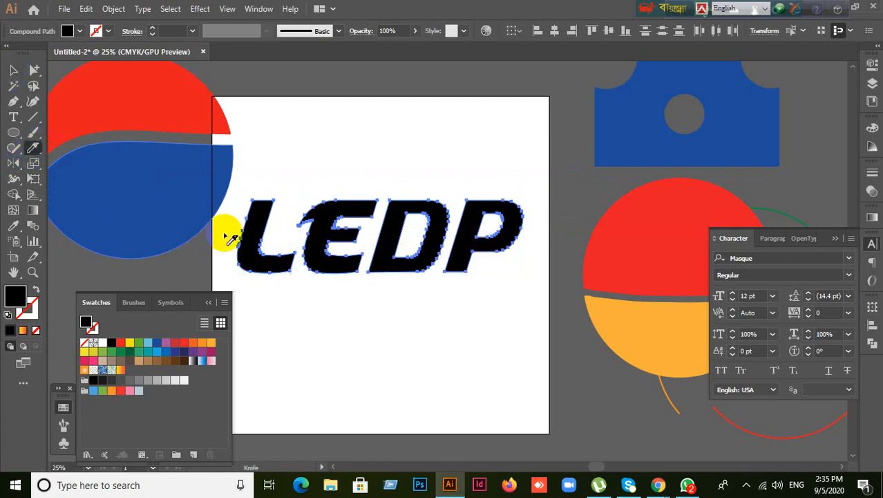
mouse_move(225, 236)
left_mouse_down()
mouse_move(276, 243)
mouse_move(266, 232)
mouse_move(555, 228)
left_mouse_up()
key("ctrl+z")
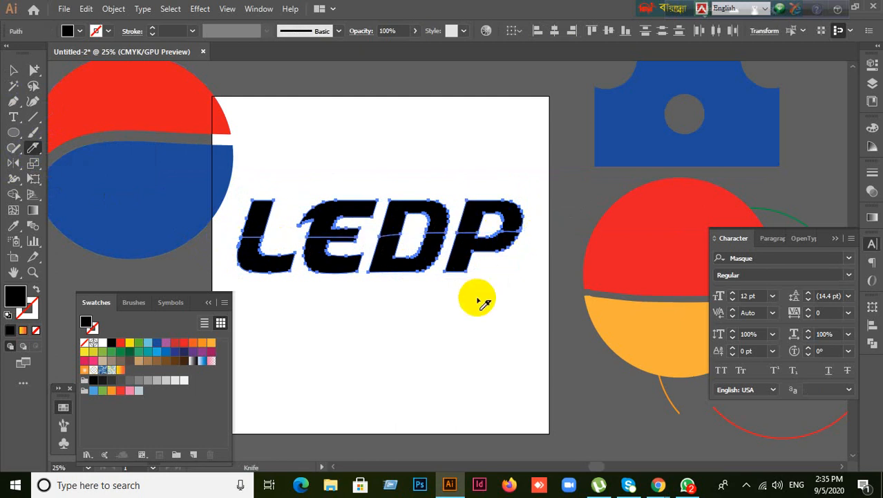
left_click_drag(233, 226, 546, 223)
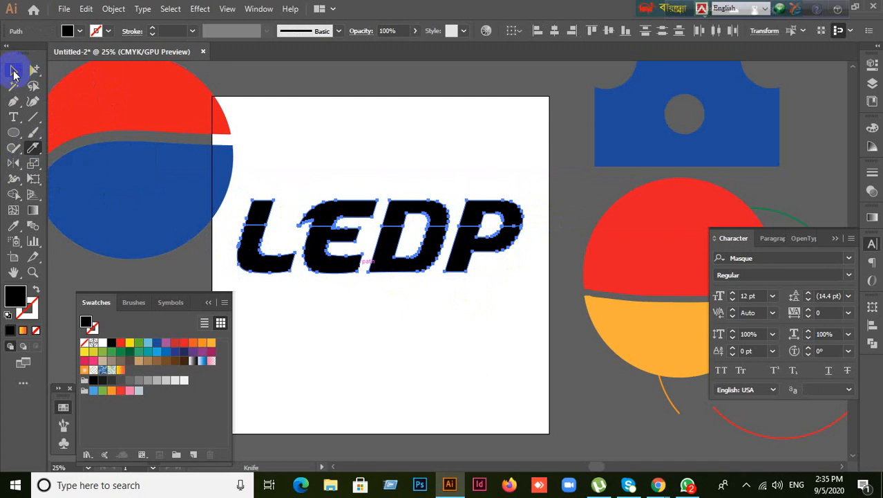
Step: Select the upper pieces of the sliced LEDP letters and fill them with red
left_click(14, 71)
left_click_drag(250, 192, 527, 199)
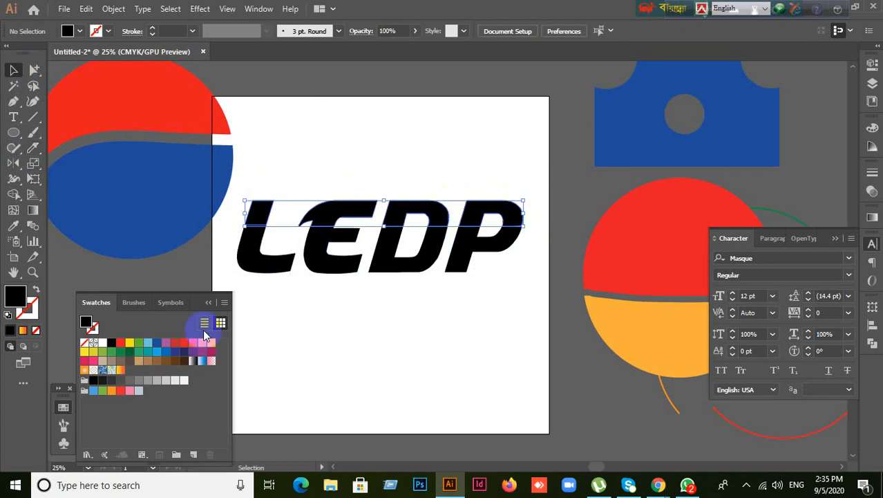
left_click(120, 343)
Step: Select the lower pieces of the sliced LEDP letters and fill them with blue
left_click_drag(231, 270, 512, 288)
left_click(382, 349)
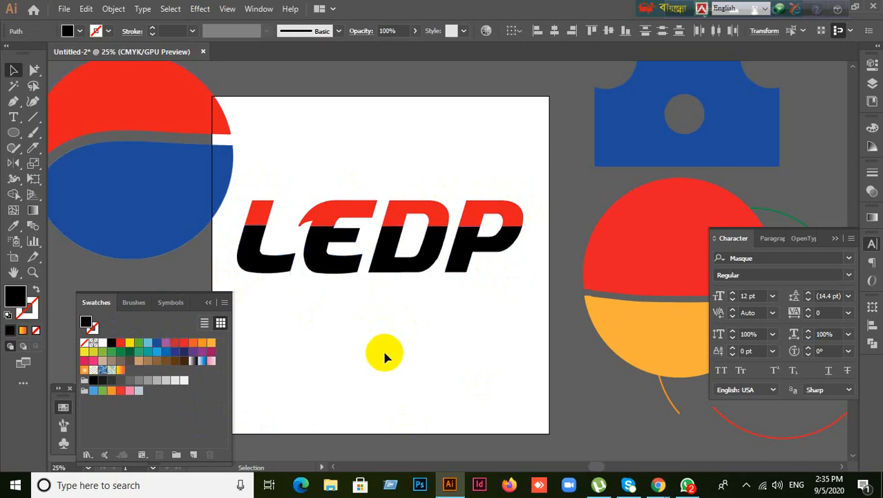
left_click_drag(203, 257, 539, 317)
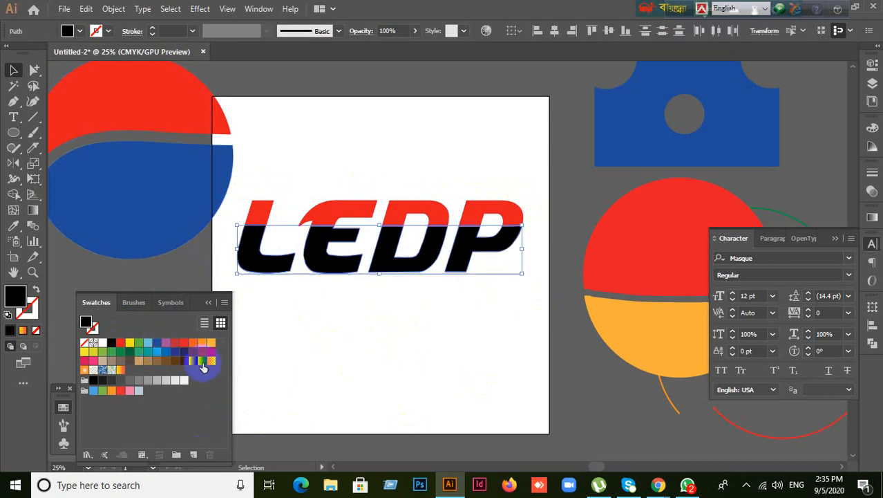
left_click(157, 343)
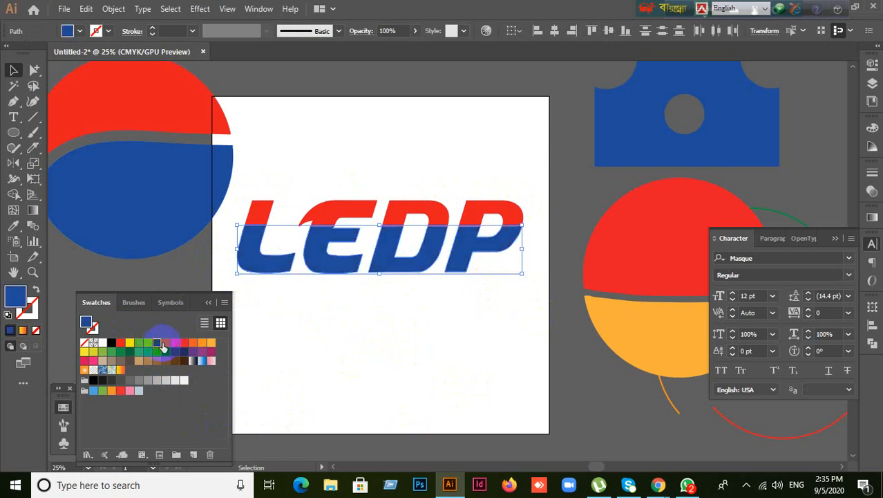
left_click(404, 324)
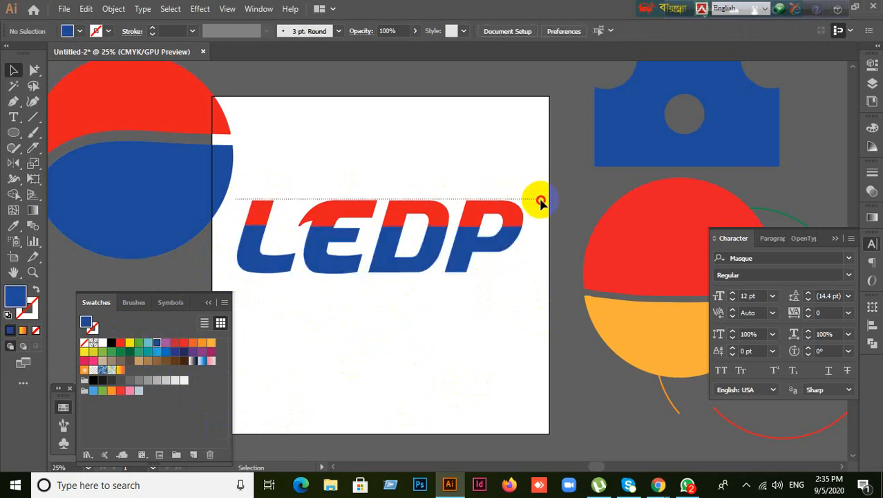
Step: Nudge the red upper pieces of LEDP upward to open a narrow gap above the blue pieces
left_click_drag(249, 194, 533, 208)
key("shift+Up")
key("shift+Up")
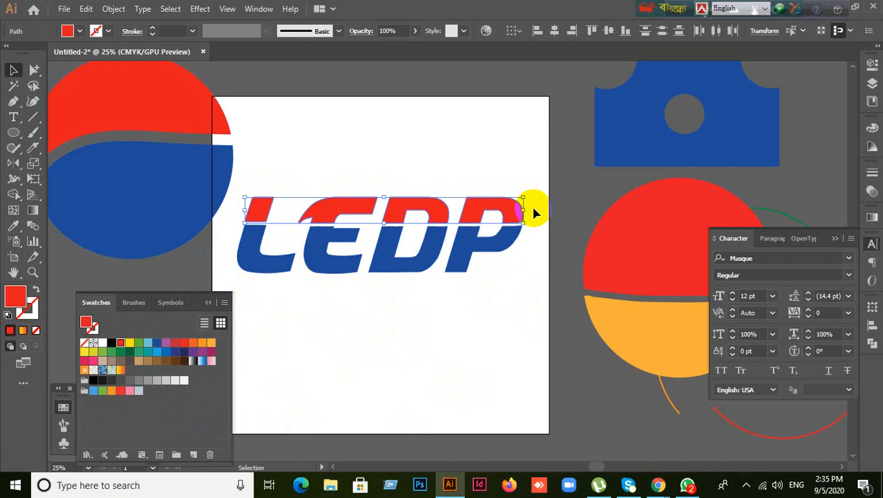
left_click(504, 143)
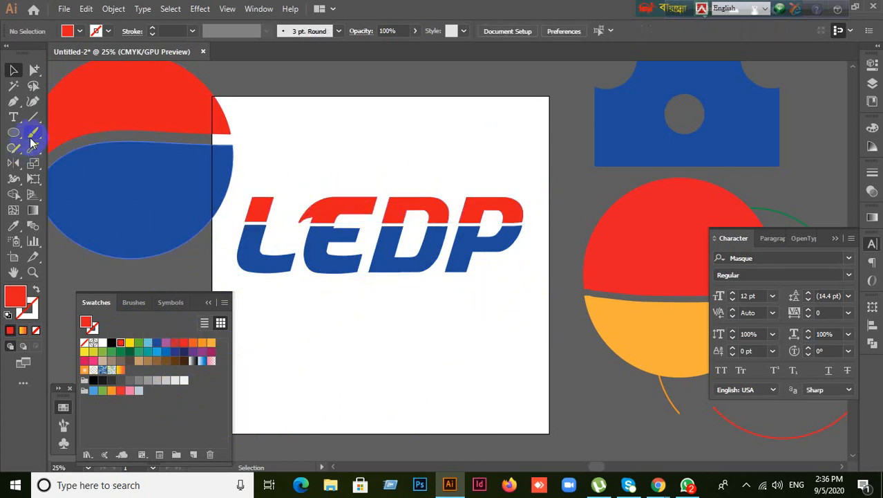
mouse_move(33, 149)
left_mouse_down()
mouse_move(62, 145)
mouse_move(60, 202)
left_mouse_up()
left_click(435, 360)
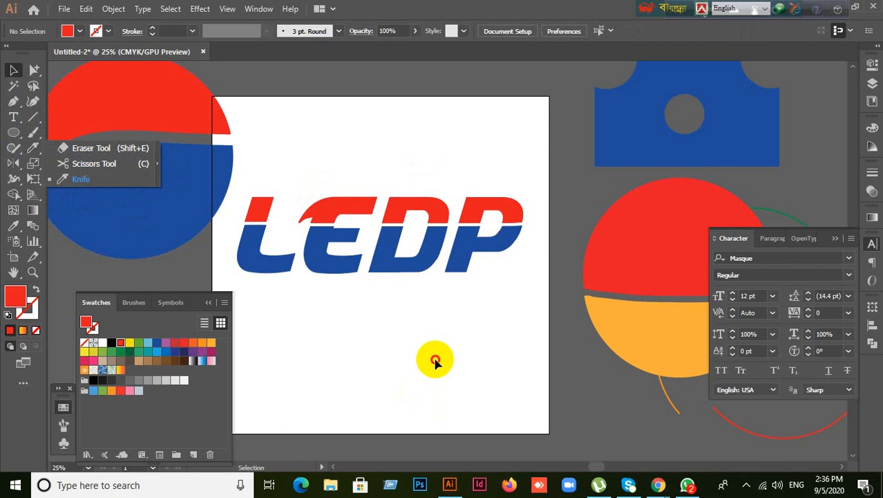
scroll(457, 369, "down", 1)
scroll(467, 376, "down", 3)
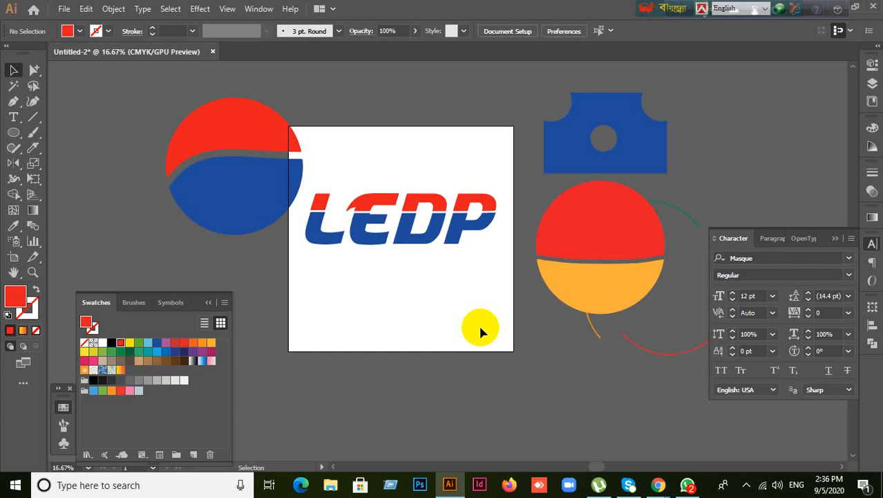
Step: Check the participants in the Google Meet call in Chrome and return to Illustrator
left_click(655, 486)
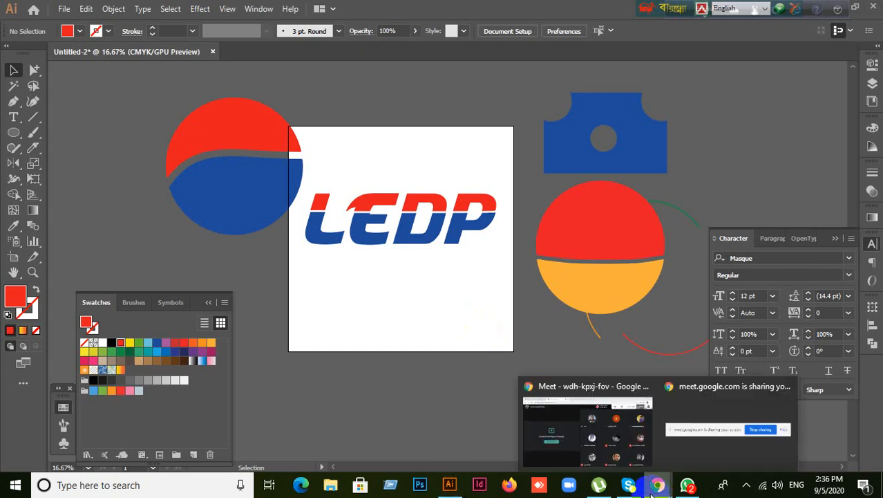
left_click(561, 435)
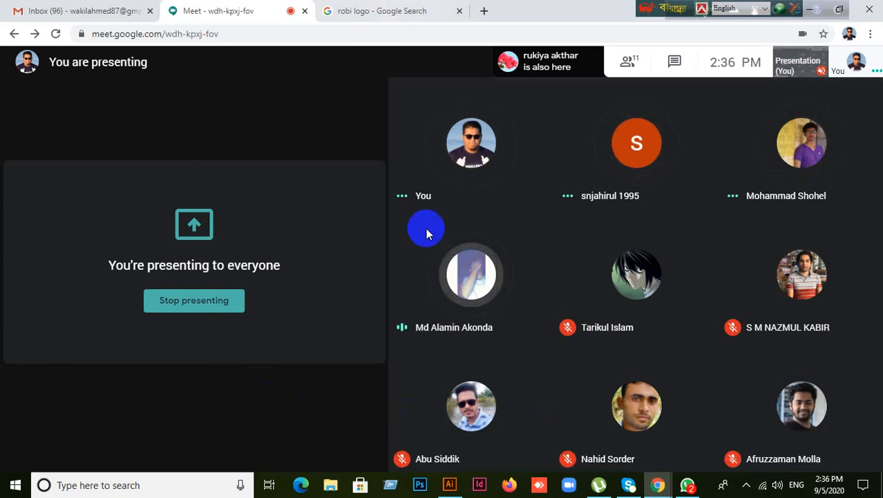
left_click(454, 489)
left_click(450, 486)
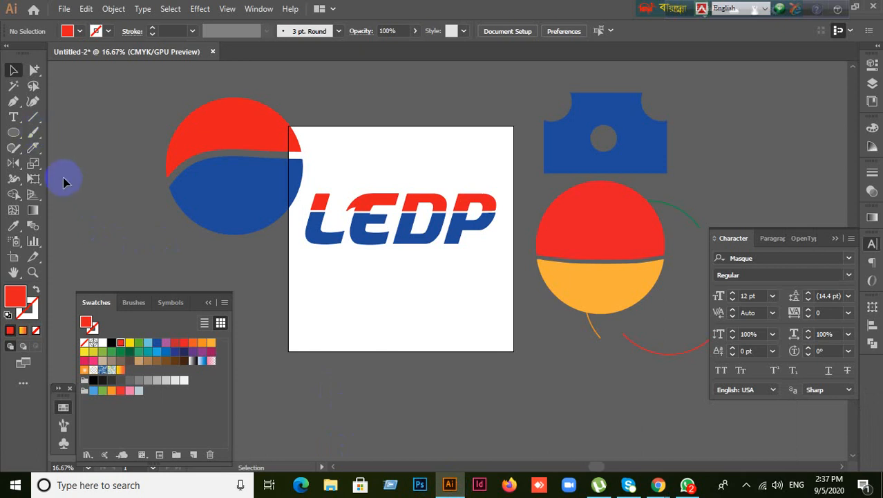
Step: Choose the Knife tool, examine the Advanced and Basic toolbar options without changing them, and return to the Selection tool
left_click_drag(33, 145, 83, 181)
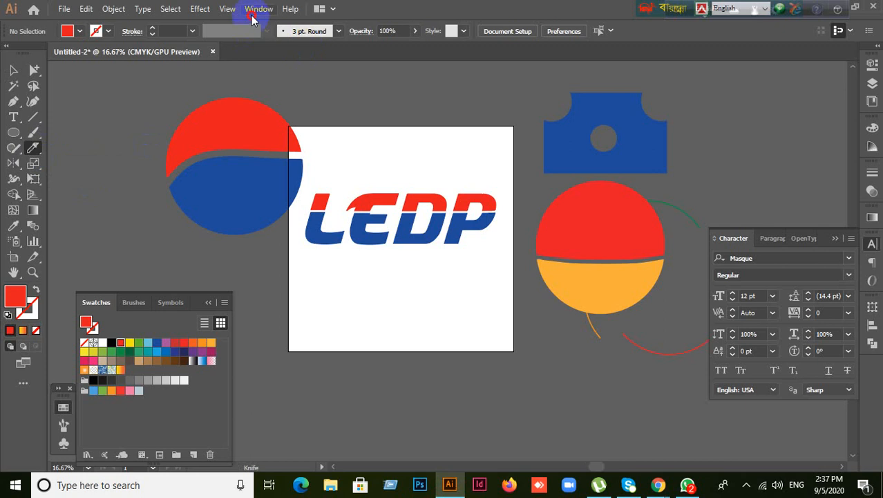
left_click(255, 10)
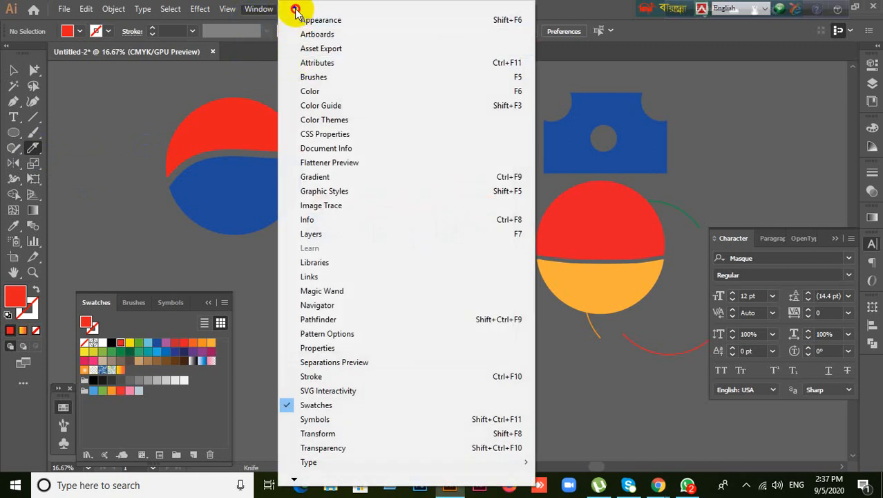
mouse_move(318, 9)
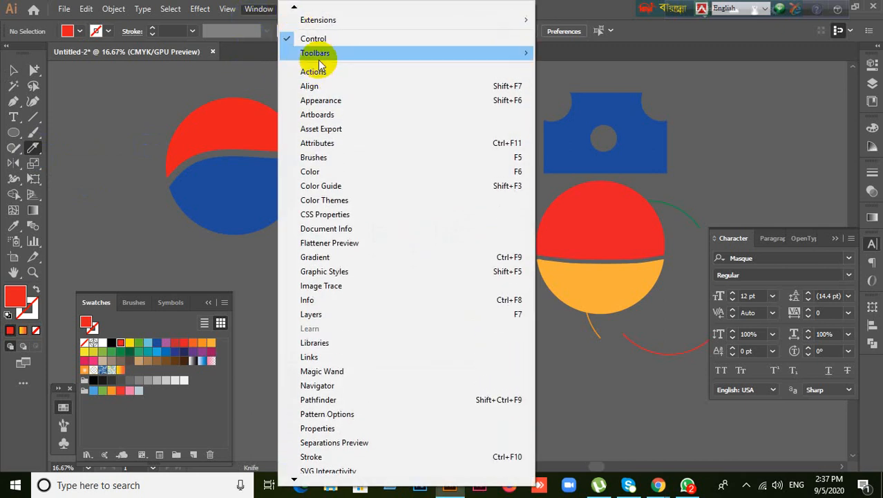
mouse_move(318, 54)
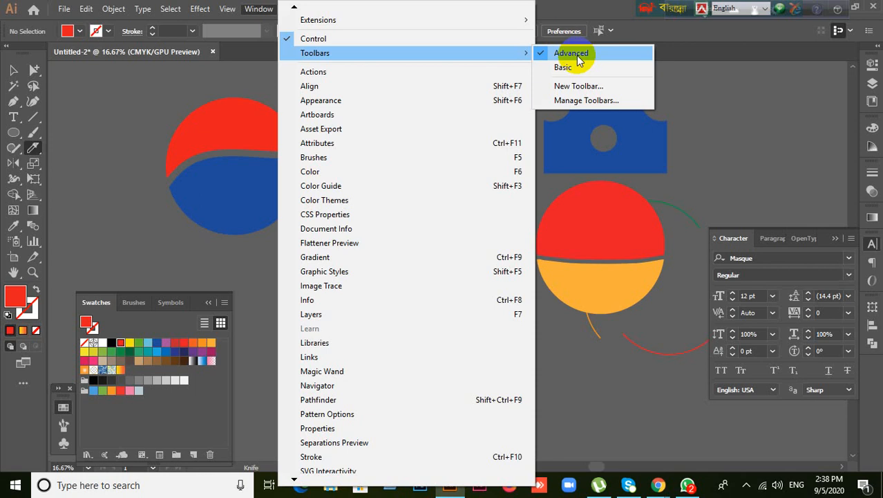
left_click(573, 13)
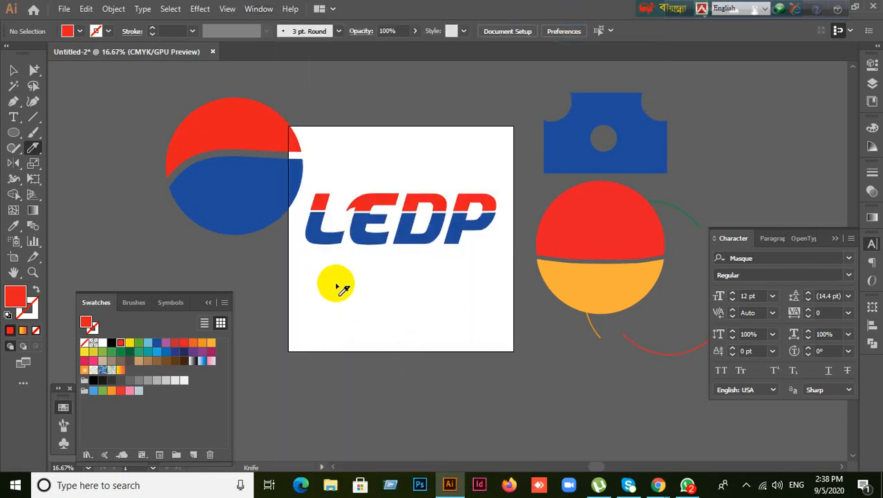
left_click(14, 72)
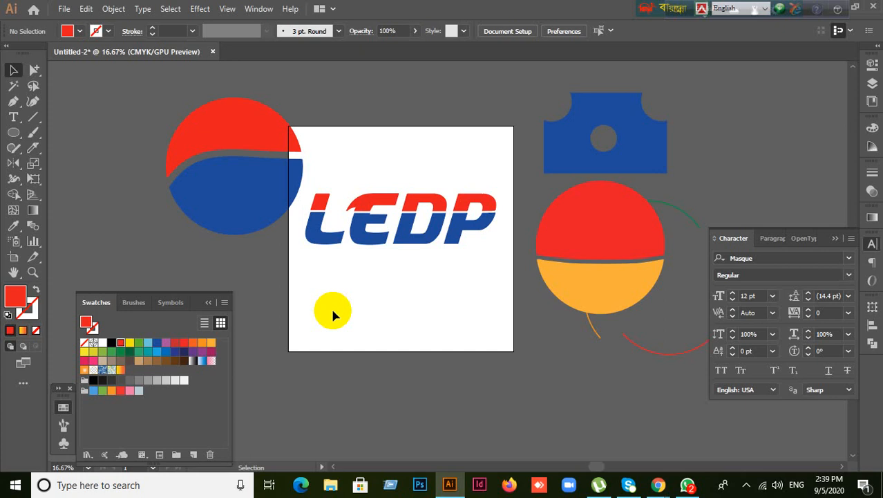
Step: Review the Eraser, Scissors and Knife tool group, and switch to the Google Meet call in Chrome
left_click(36, 148)
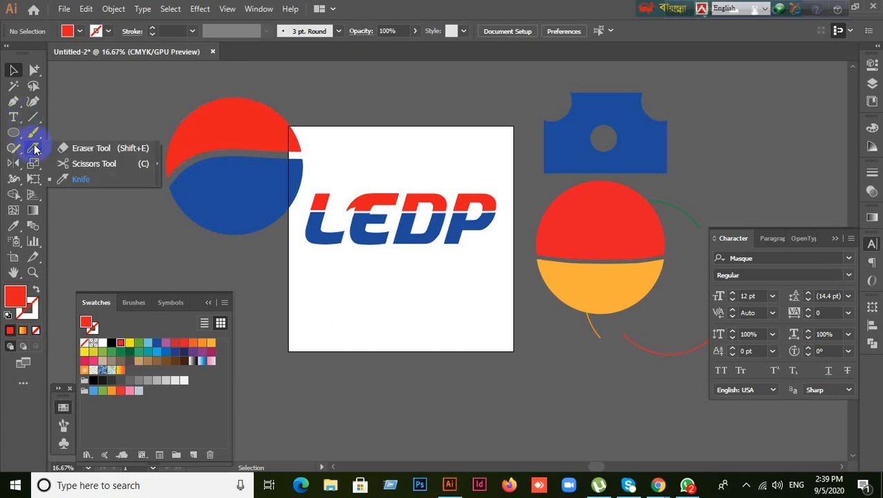
left_click(131, 252)
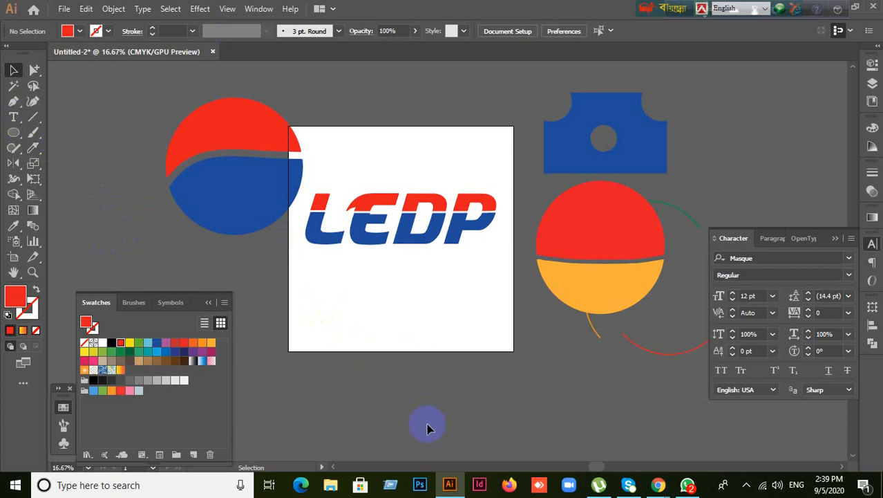
left_click(449, 486)
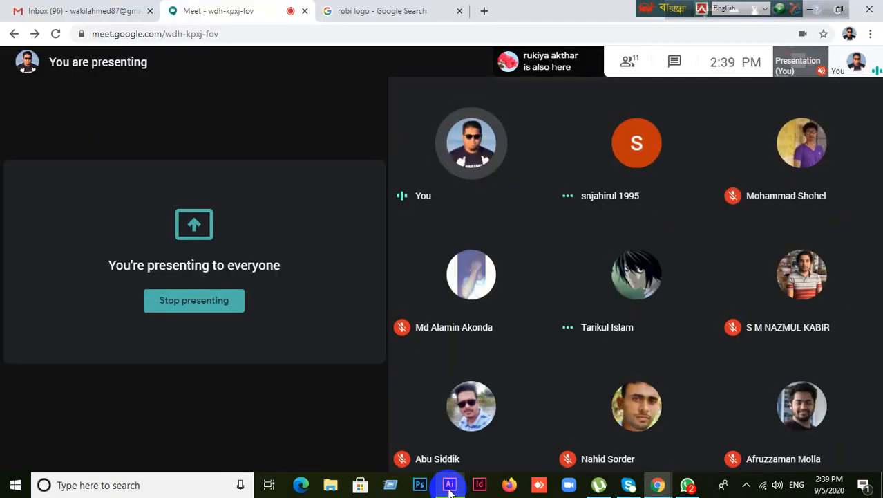
Step: Switch to Illustrator, swap to no fill with a red stroke, and draw a large circle across the artboard's lower edge
left_click(450, 487)
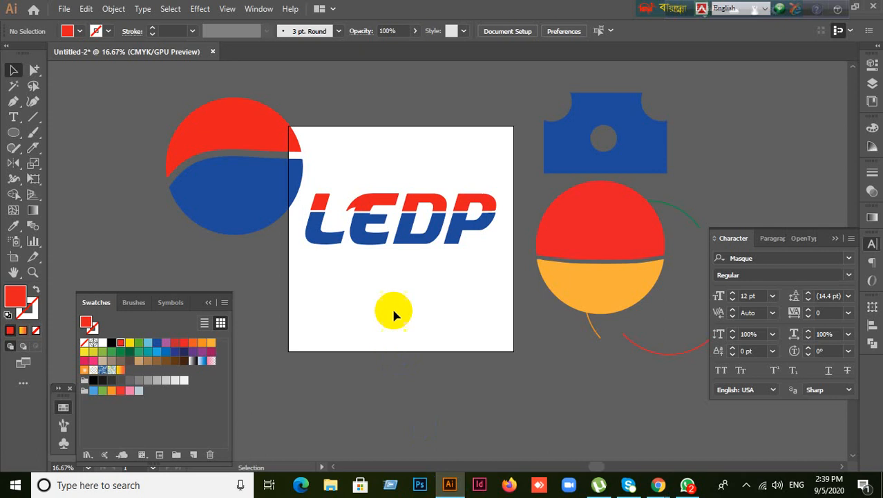
right_click(12, 138)
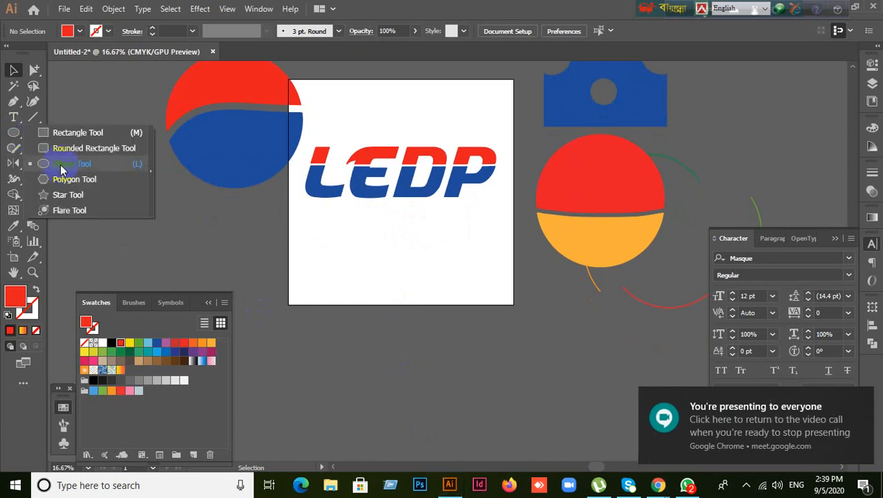
left_click(36, 289)
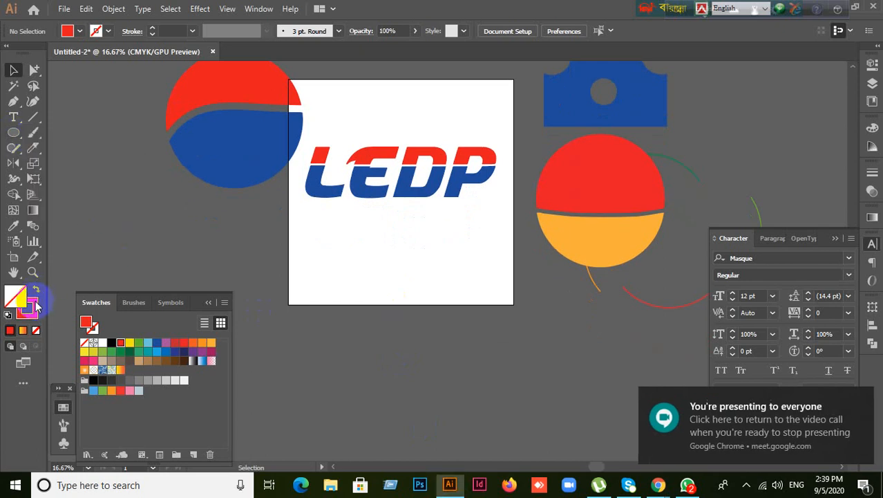
left_click(28, 308)
left_click(14, 133)
left_click_drag(334, 254, 496, 377)
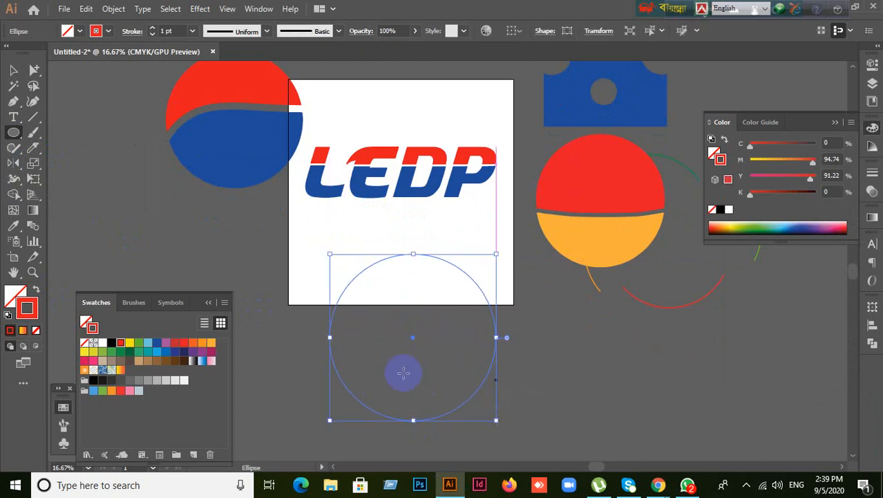
Step: Cut the circle's outline with the Scissors at one point on each side, dividing it into an upper and a lower arc
left_click_drag(33, 147, 78, 164)
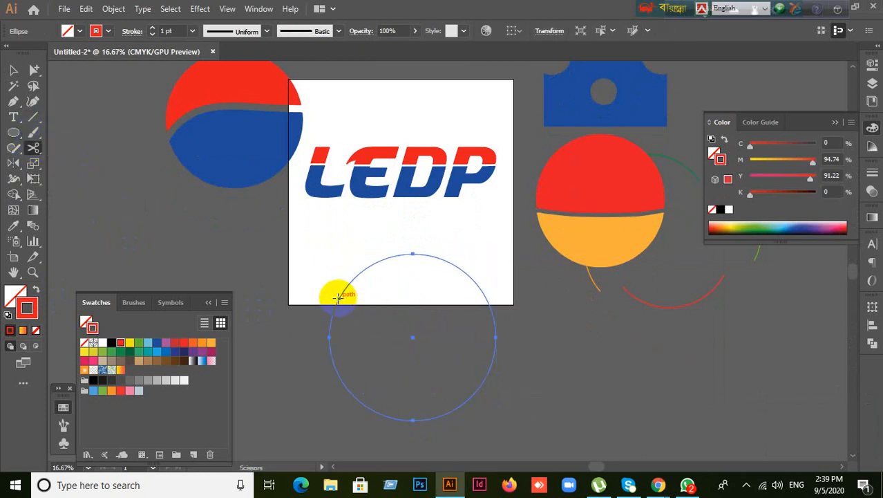
left_click(338, 299)
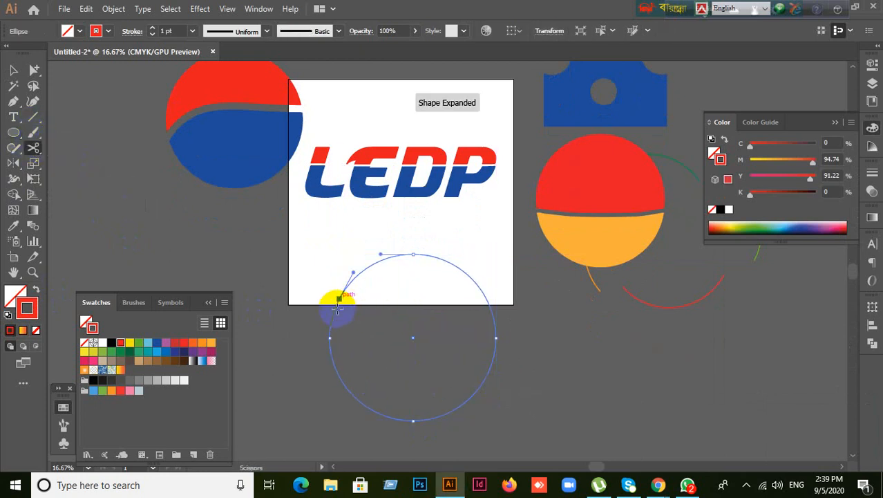
left_click(496, 337)
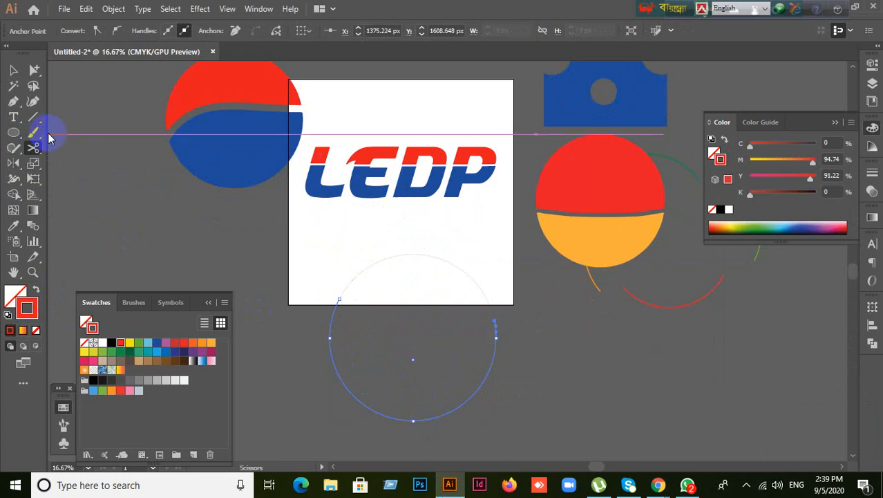
Step: Separate the cut arcs, moving the lower one above the LEDP lettering and the upper one fully onto the artboard below the lettering
left_click(13, 70)
key("Delete")
left_click(405, 253)
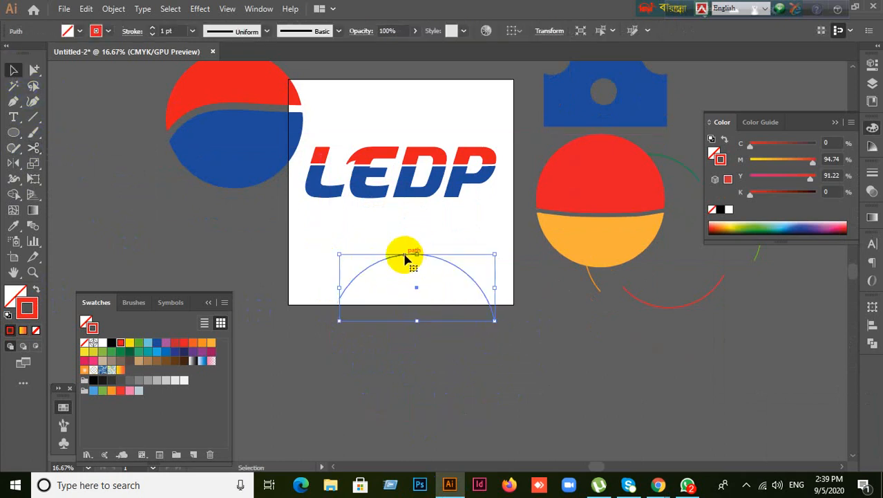
left_click(370, 275)
left_click_drag(361, 270, 334, 248)
left_click_drag(324, 336, 343, 103)
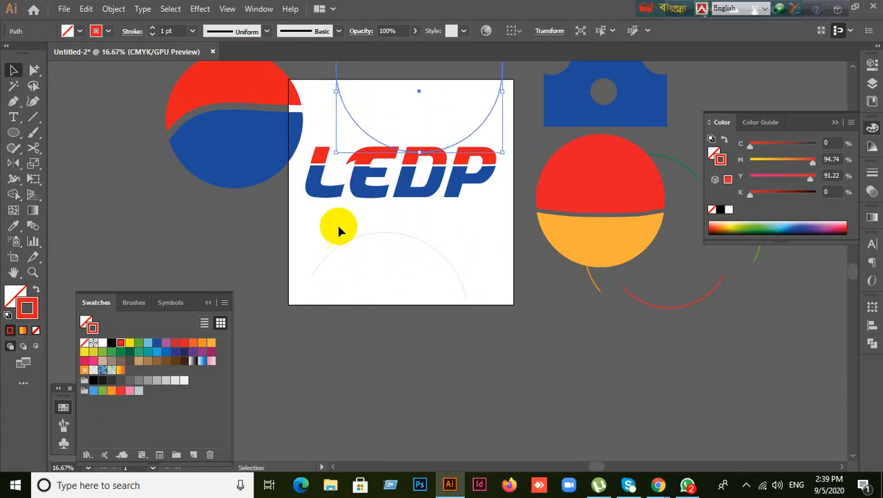
left_click_drag(316, 253, 345, 282)
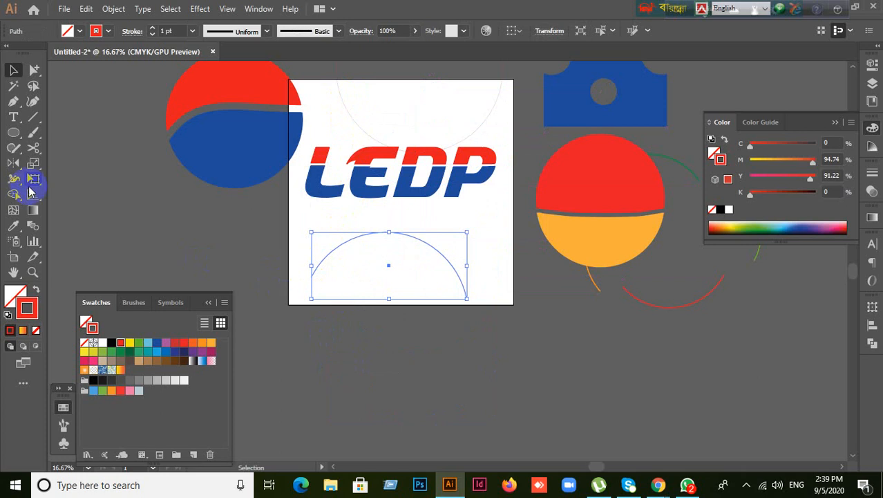
Step: Cut the arc below the lettering at two points with the Scissors and move the resulting pieces apart
left_click(34, 153)
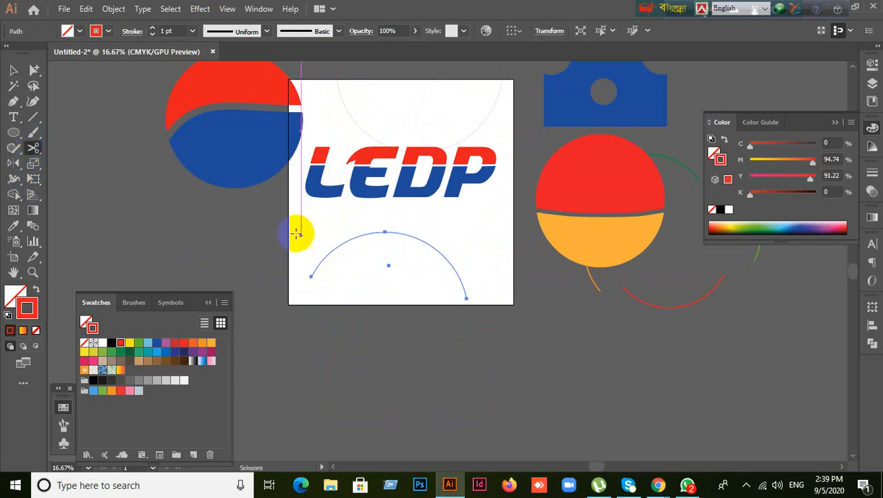
left_click(336, 246)
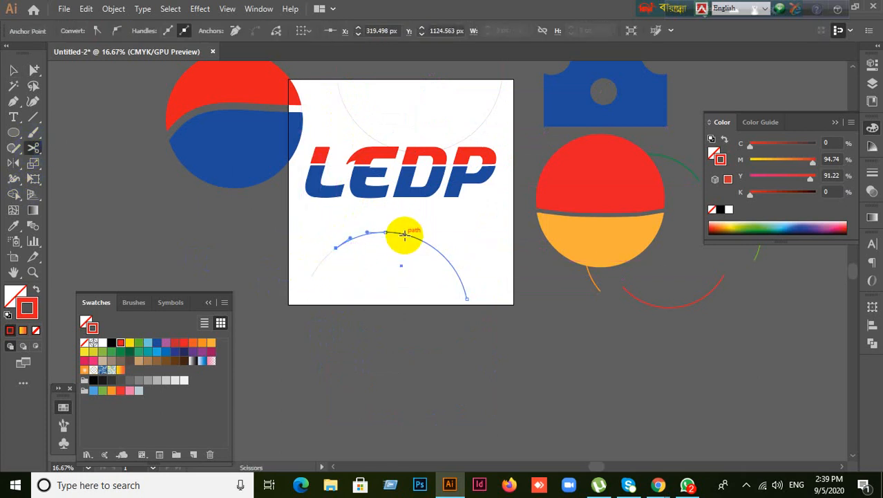
left_click(404, 235)
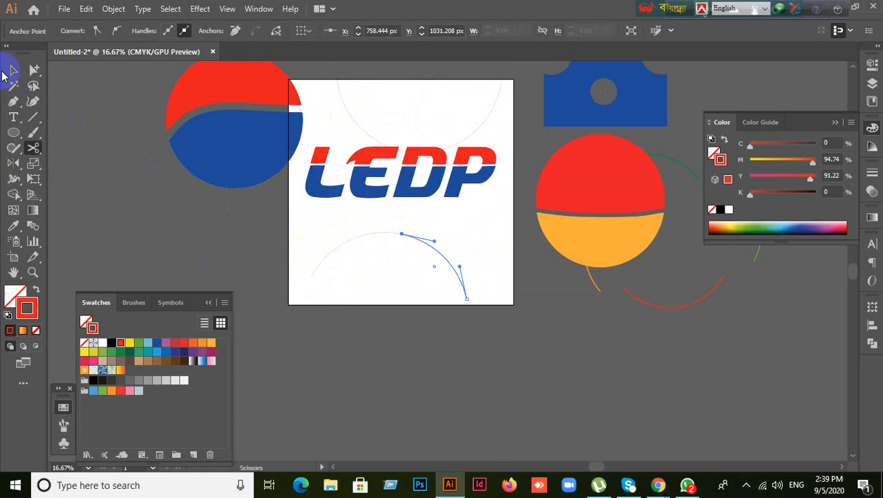
left_click(13, 70)
left_click_drag(375, 249, 308, 280)
left_click_drag(406, 275, 465, 298)
left_click(406, 360)
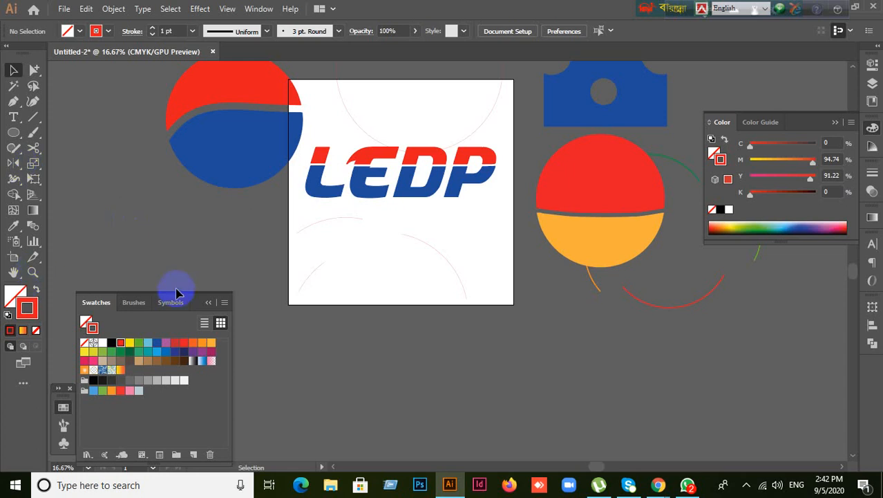
Step: Select the two left arc pieces, and check the Google Meet call and the robi logo search in Chrome
left_click_drag(271, 211, 381, 345)
mouse_move(658, 484)
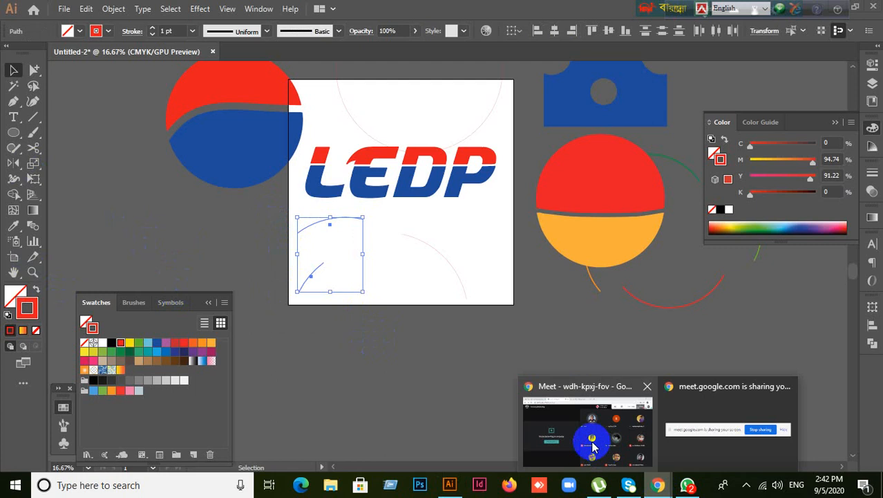
left_click(591, 443)
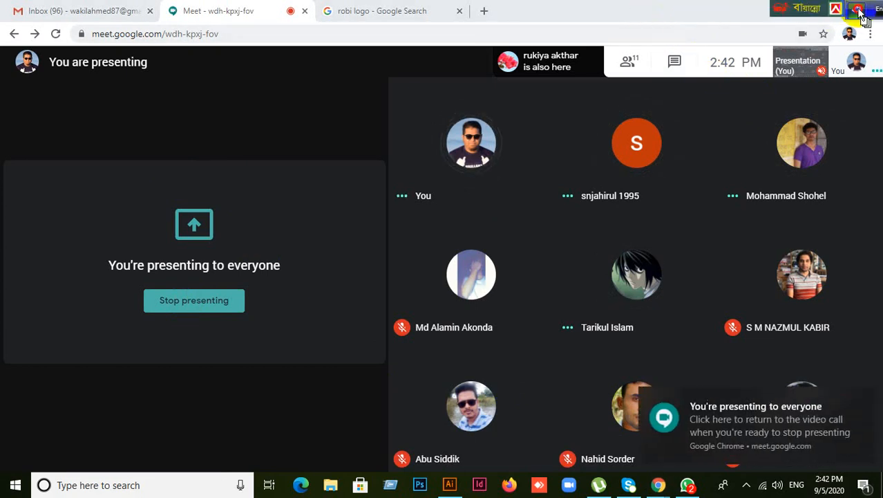
left_click(408, 11)
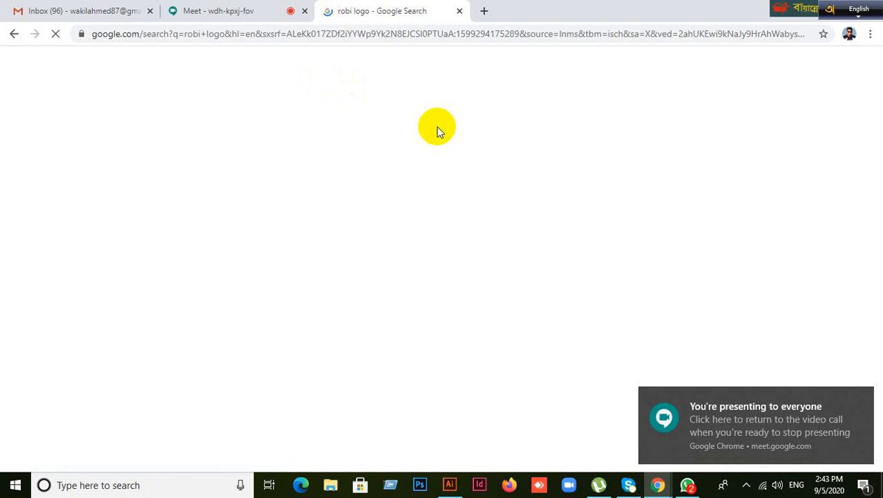
left_click(236, 14)
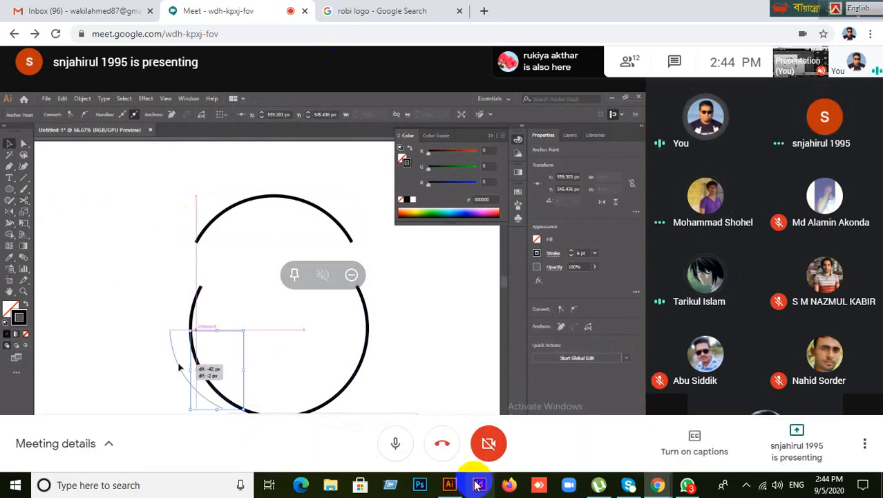
Step: Return to Illustrator and move the three arc pieces together from the artboard to the empty area below it
left_click(450, 486)
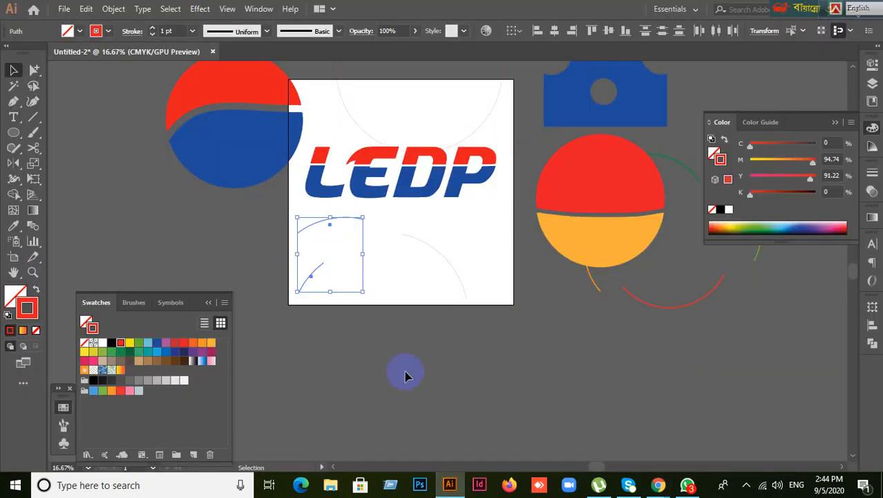
left_click(330, 290)
left_click(279, 232)
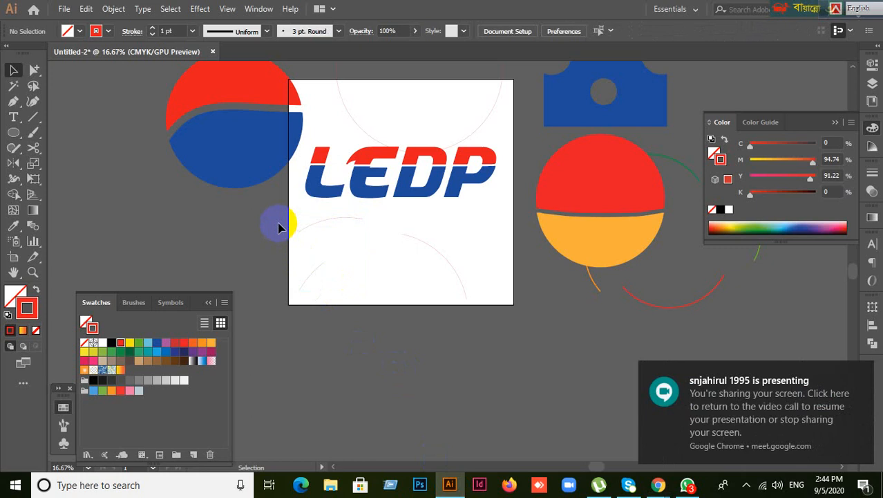
left_click_drag(524, 344, 525, 344)
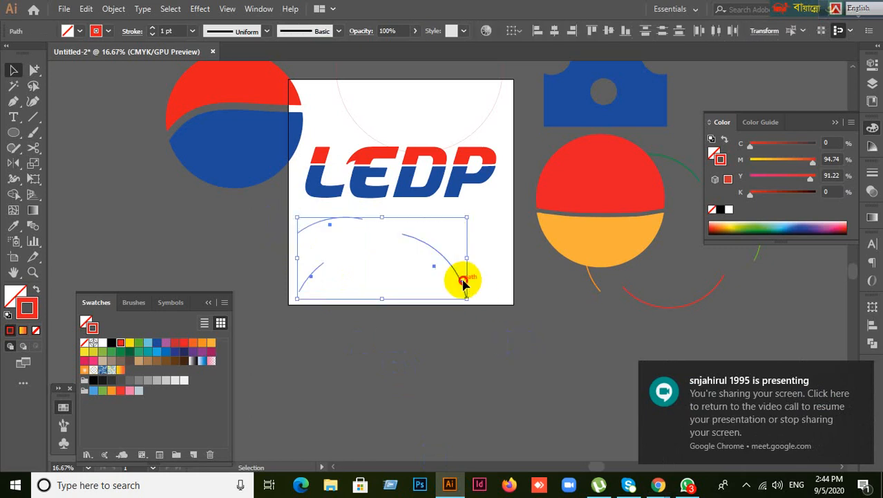
left_click_drag(464, 282, 366, 377)
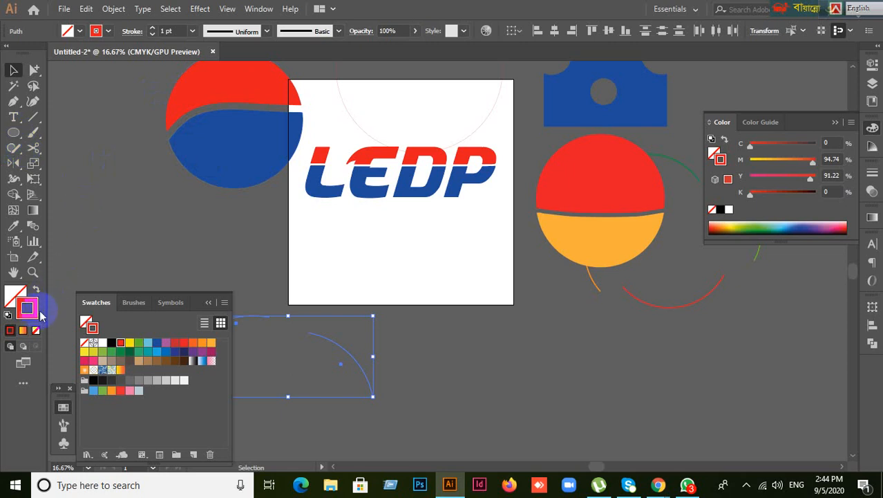
Step: Examine the fill and stroke colors of the split circle's halves and the blue LEDP pieces
left_click(17, 294)
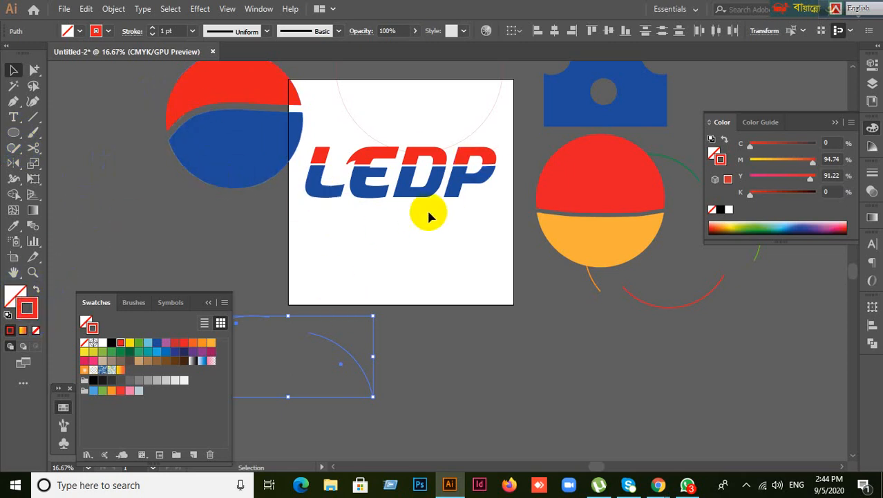
left_click(204, 112)
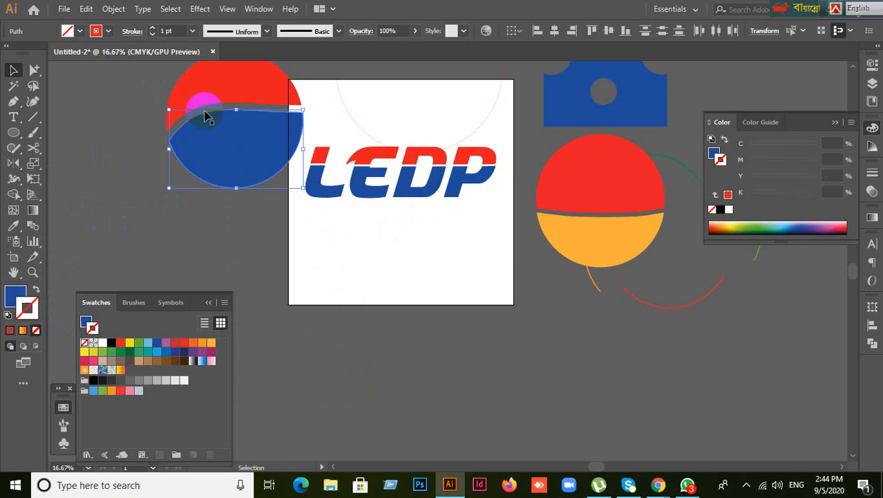
left_click(197, 83)
left_click(365, 194)
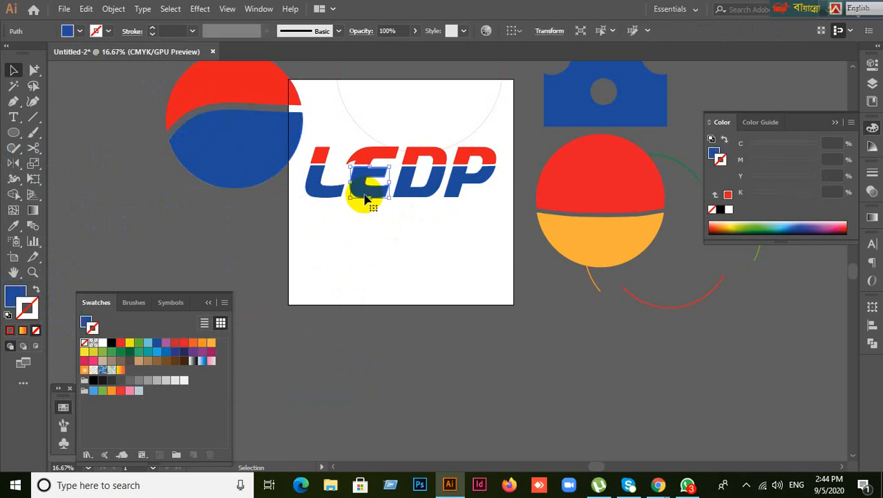
left_click(434, 193)
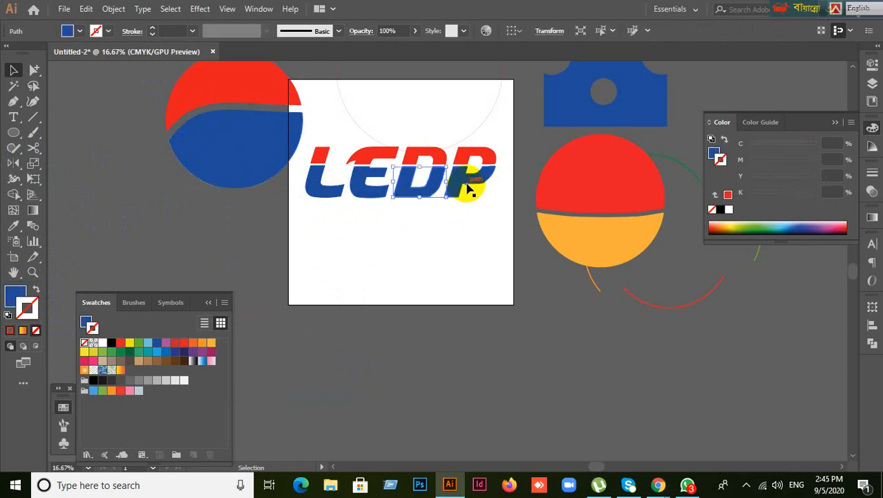
left_click(468, 188)
left_click(461, 273)
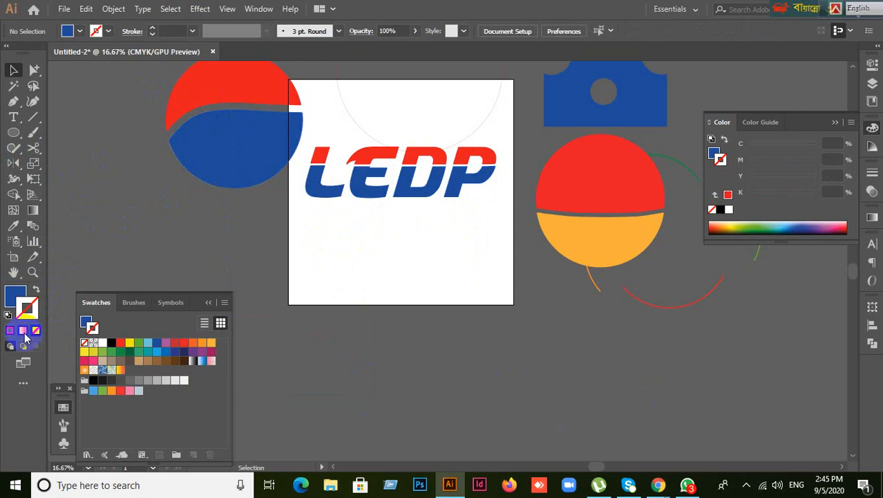
left_click(12, 298)
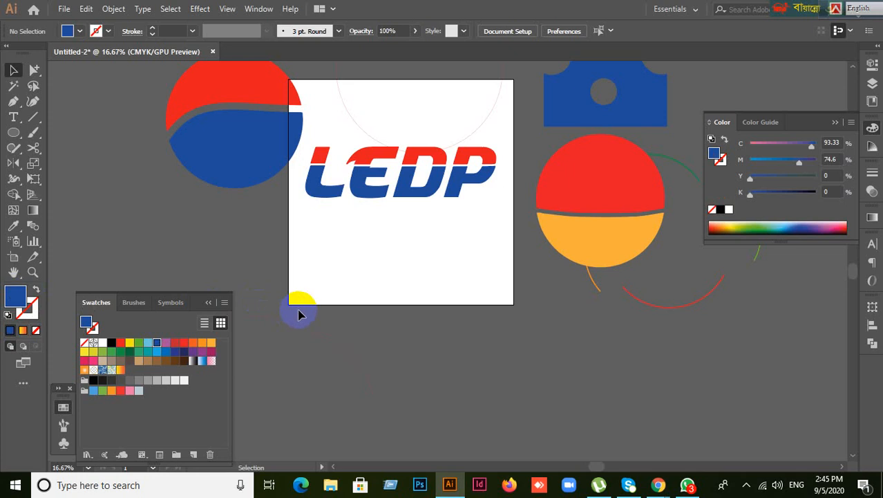
Step: Switch to the Google Meet call in Chrome and resume presenting the screen
mouse_move(658, 484)
left_click(591, 432)
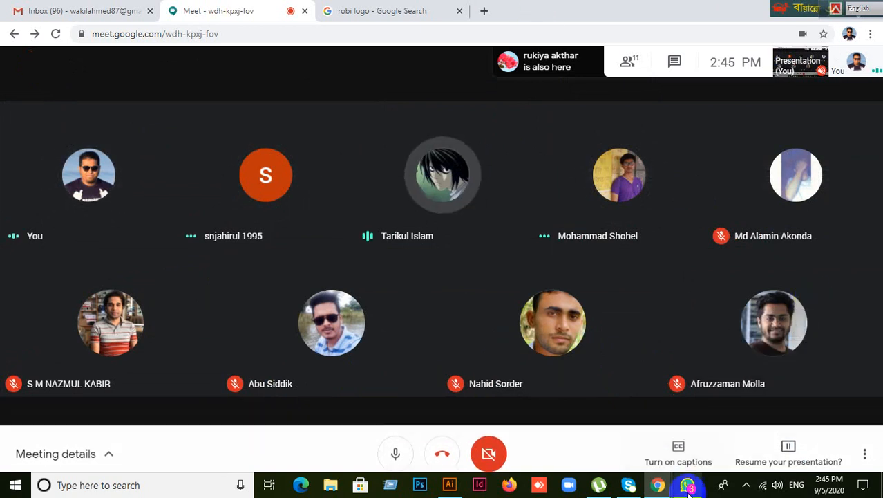
left_click(826, 453)
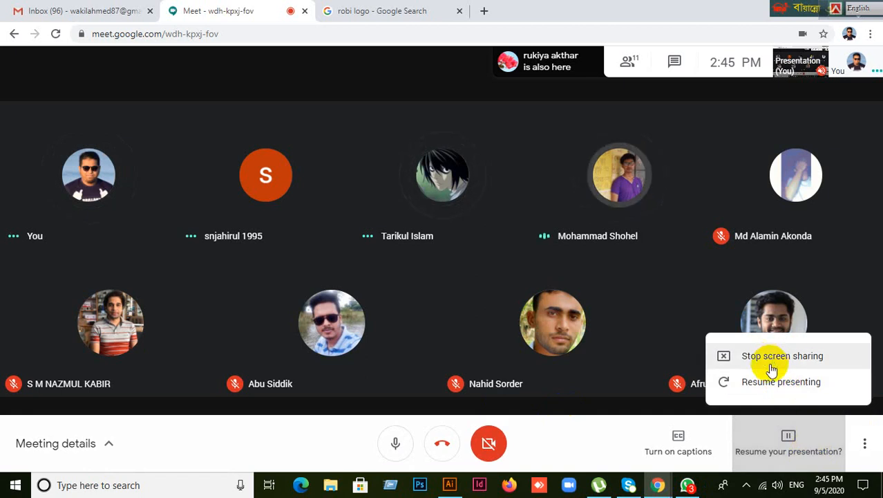
left_click(764, 382)
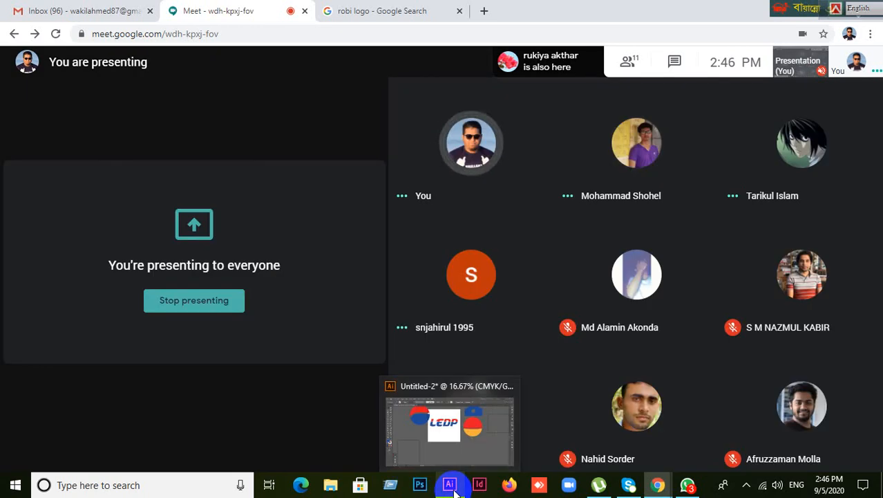
Step: Move the whole LEDP lettering in Illustrator off the artboard to its left, and return to the Google Meet call in Chrome
left_click(449, 487)
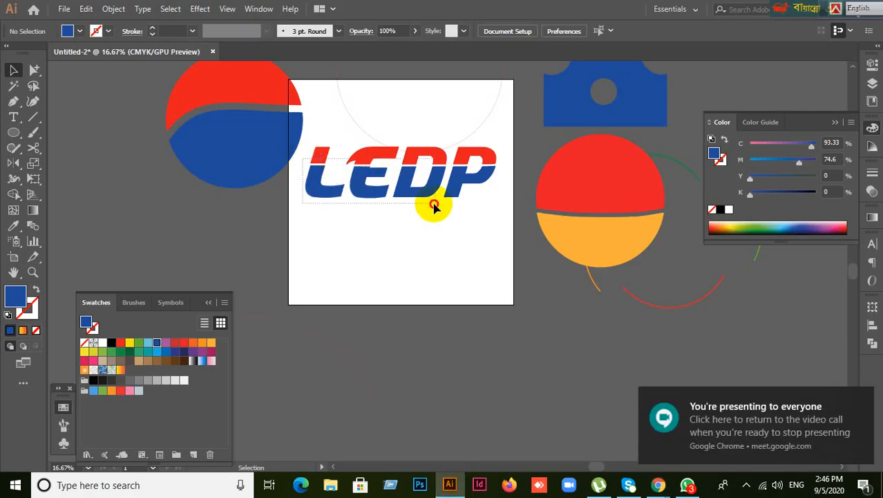
left_click(476, 185)
left_click_drag(476, 185, 253, 241)
mouse_move(658, 490)
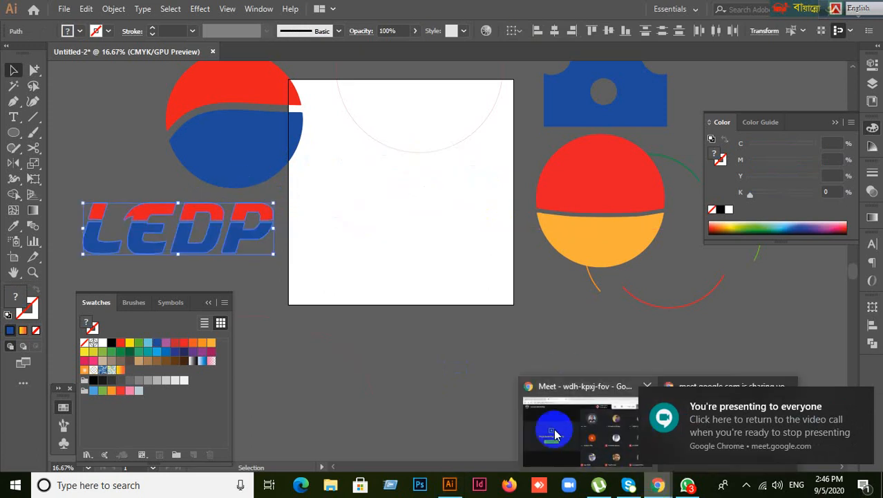
left_click(548, 413)
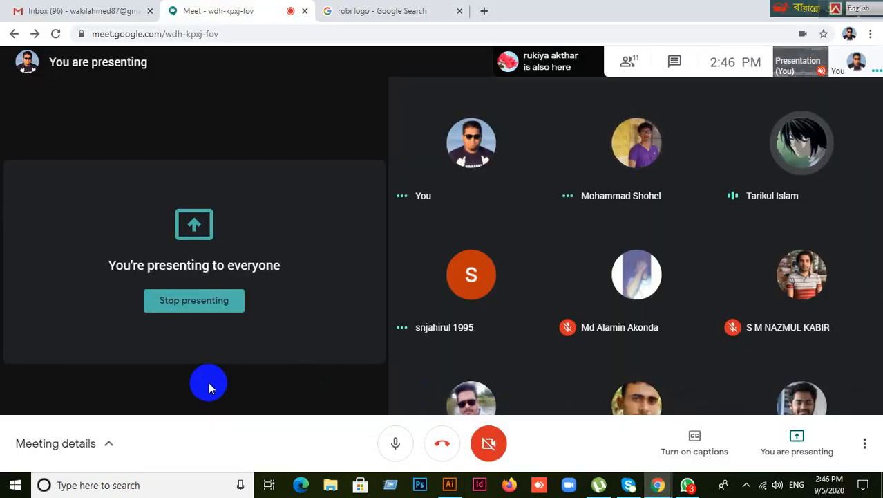
left_click(185, 482)
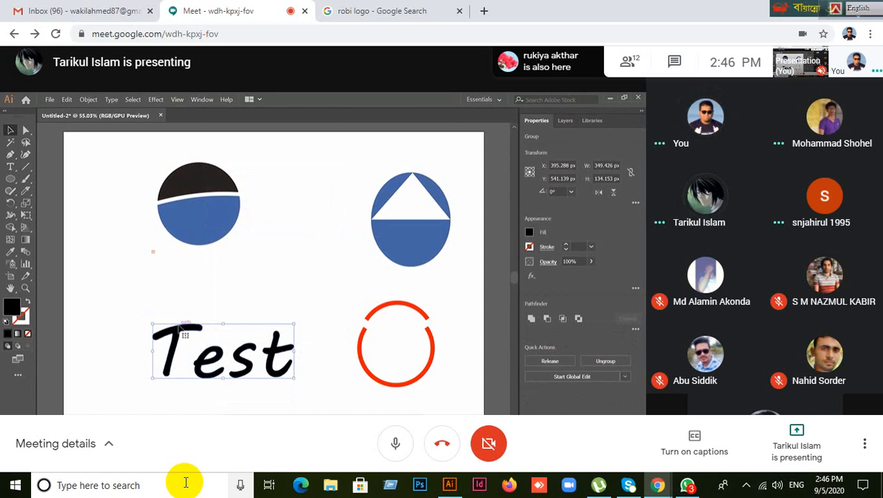
right_click(214, 355)
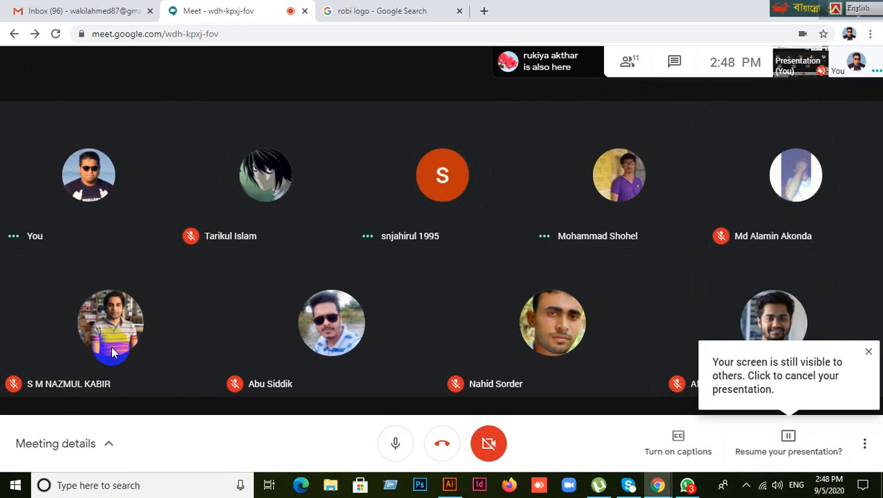
Step: Resume presenting the screen in the meeting and switch to Illustrator
left_click(794, 459)
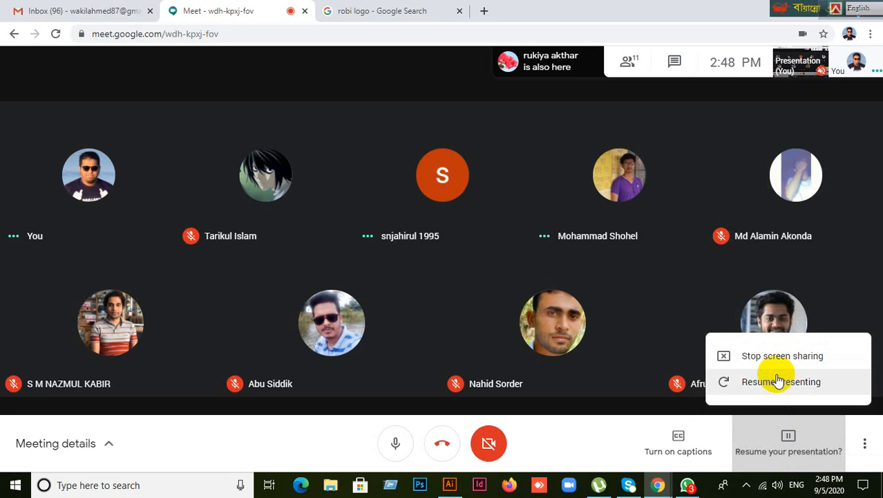
left_click(776, 380)
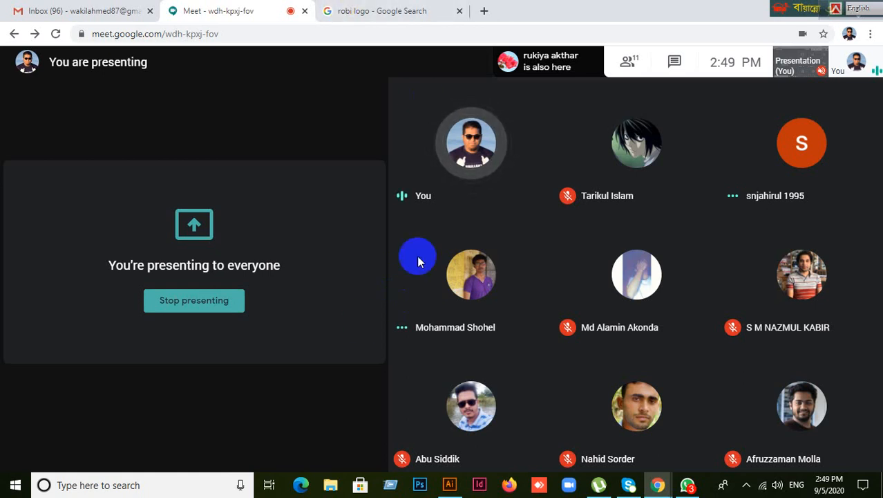
mouse_move(523, 419)
left_click(449, 485)
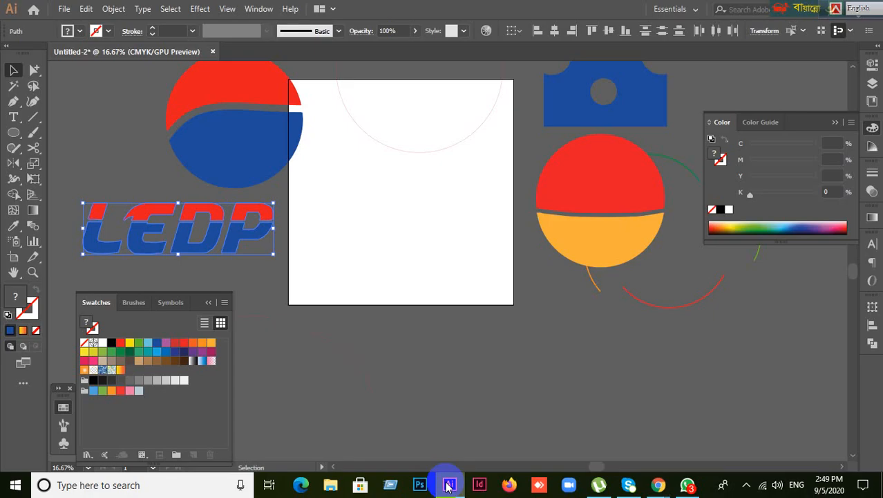
Step: Move the whole red-and-blue LEDP lettering onto the lower part of the white artboard and deselect it
scroll(498, 342, "down", 1)
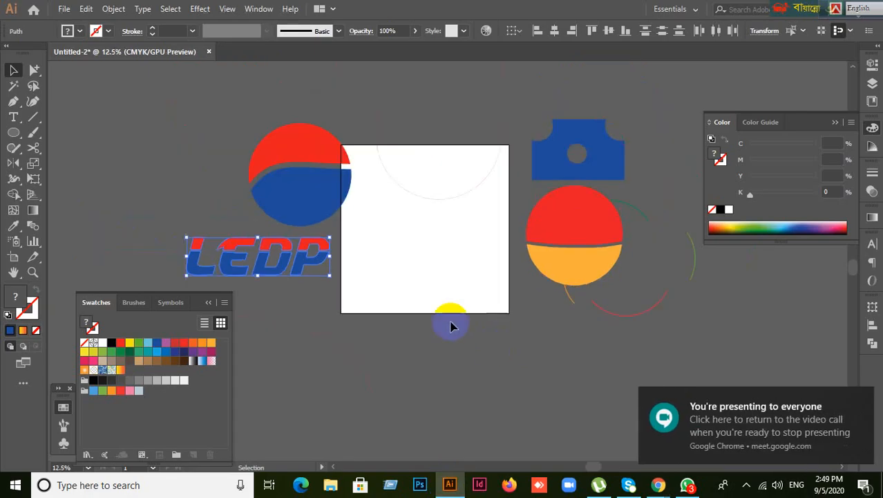
left_click_drag(261, 262, 405, 264)
left_click(434, 306)
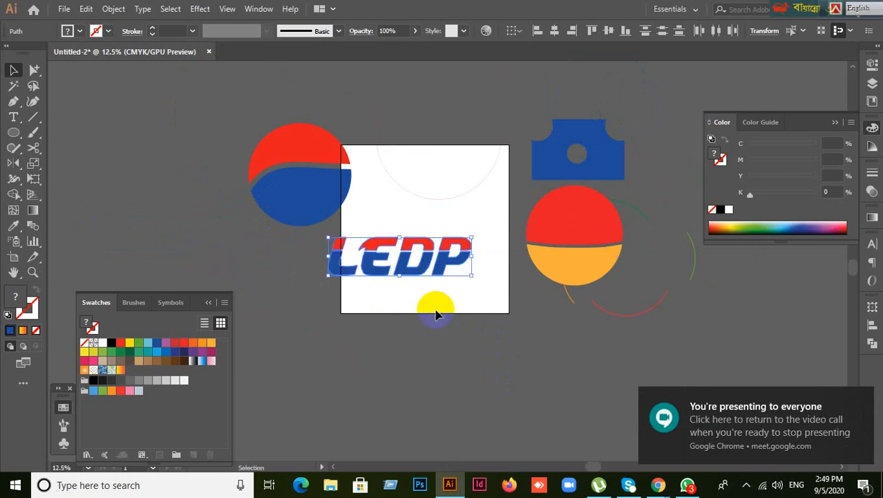
scroll(444, 289, "up", 1)
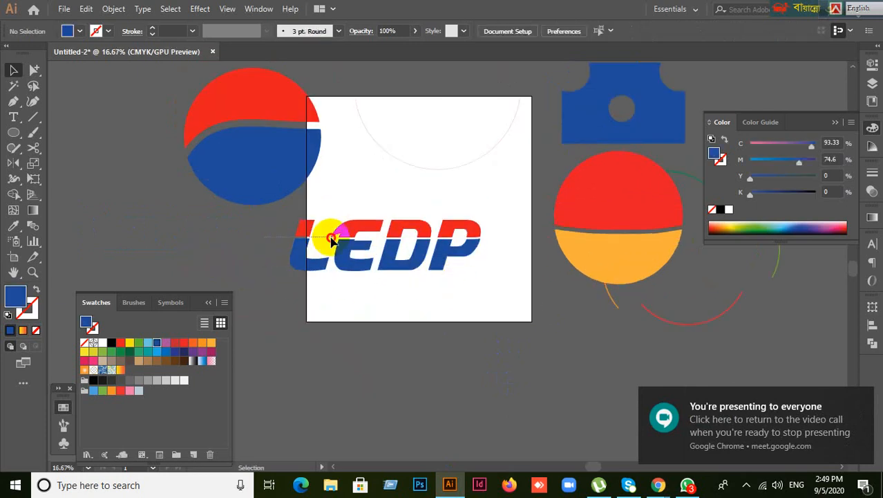
left_click(452, 271)
left_click(333, 302)
left_click_drag(273, 228, 481, 275)
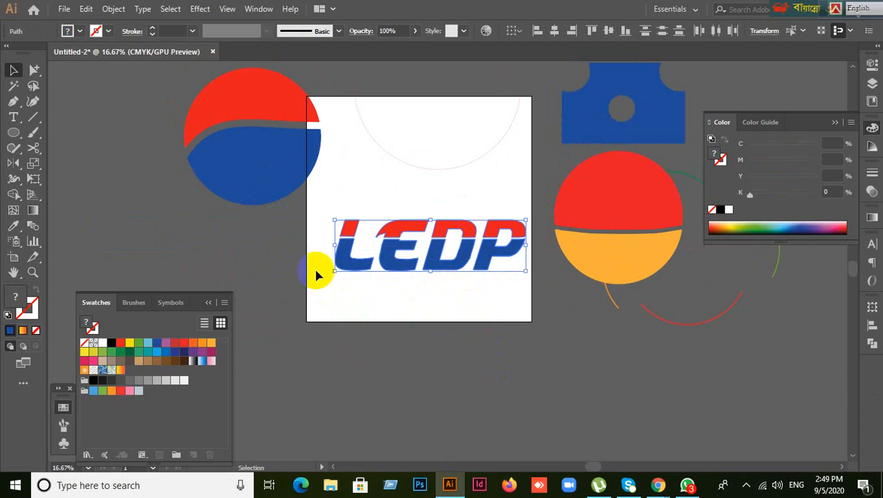
left_click(95, 165)
Step: Add an enlarged sample text MASQUE in the Masque font below the LEDP lettering, and delete it
left_click(13, 117)
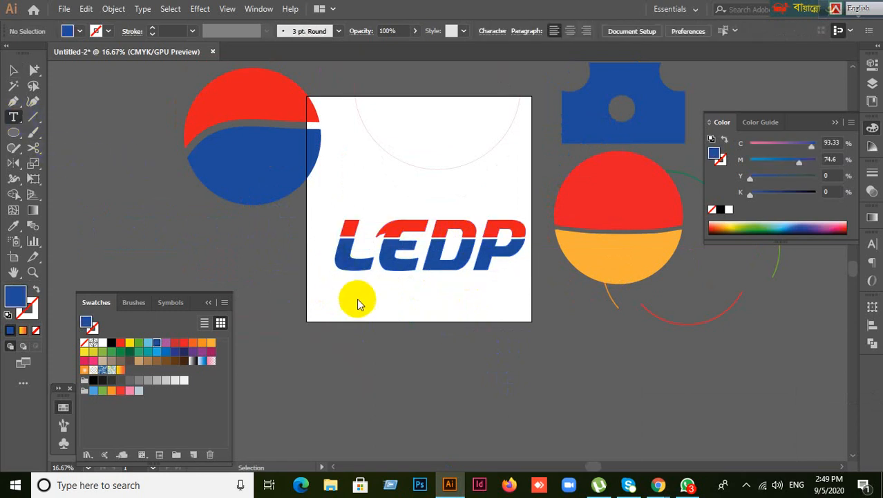
scroll(362, 300, "down", 2)
left_click(396, 255)
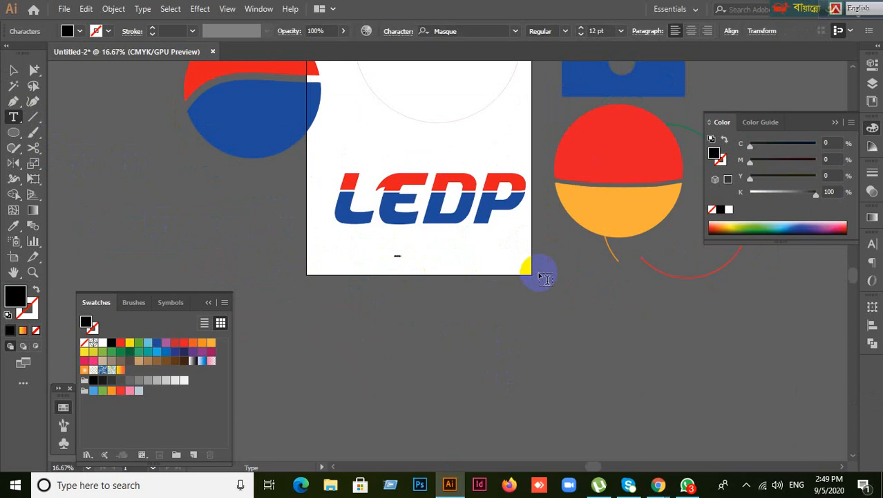
left_click(13, 70)
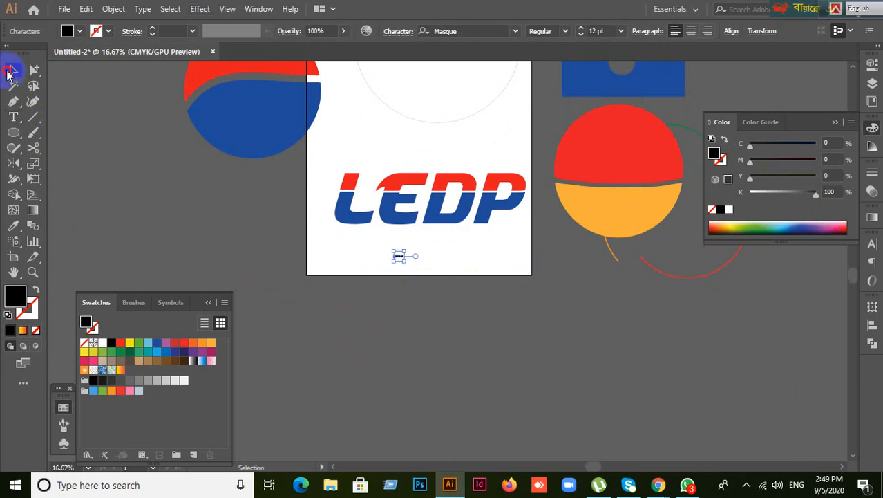
left_click_drag(404, 261, 618, 372)
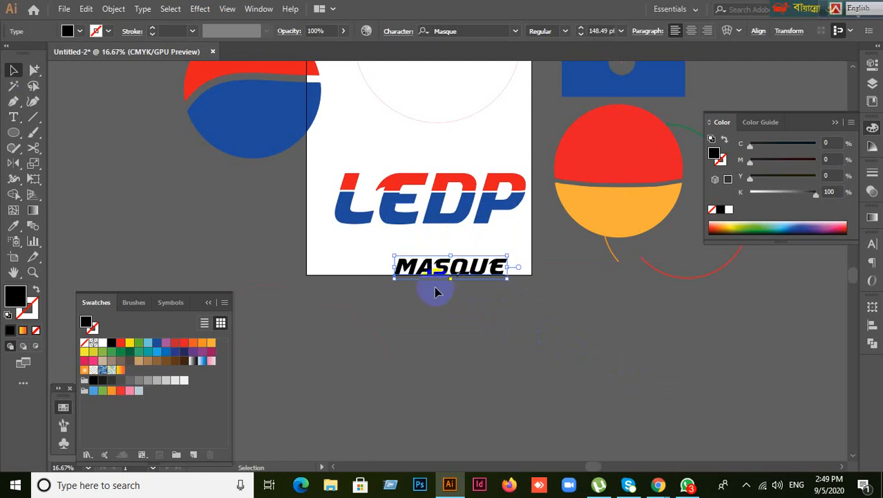
left_click_drag(508, 277, 586, 296)
key("Delete")
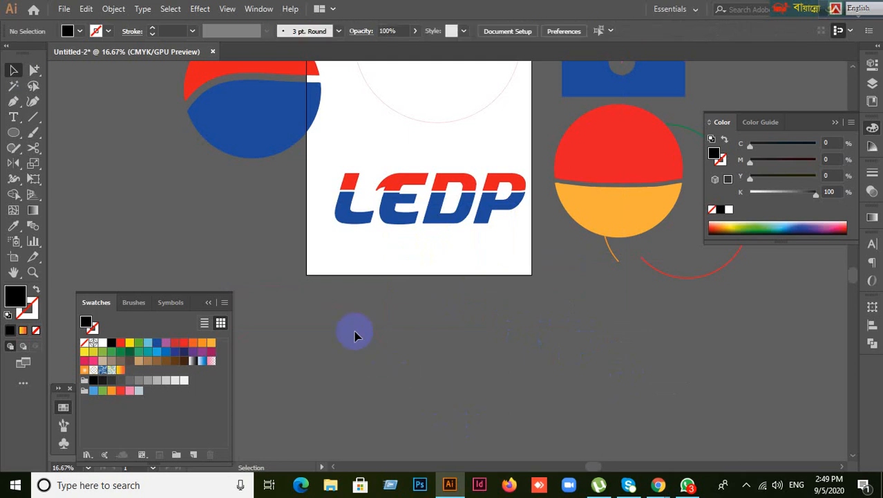
Step: Move all the artwork together up off the artboard to leave the artboard empty
left_click_drag(325, 168, 527, 259)
scroll(526, 259, "up", 2)
scroll(526, 259, "down", 1)
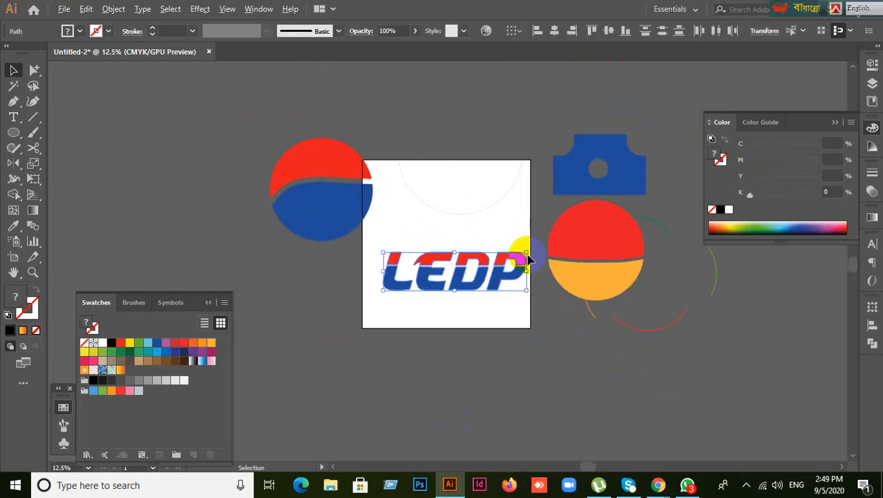
key("ctrl+a")
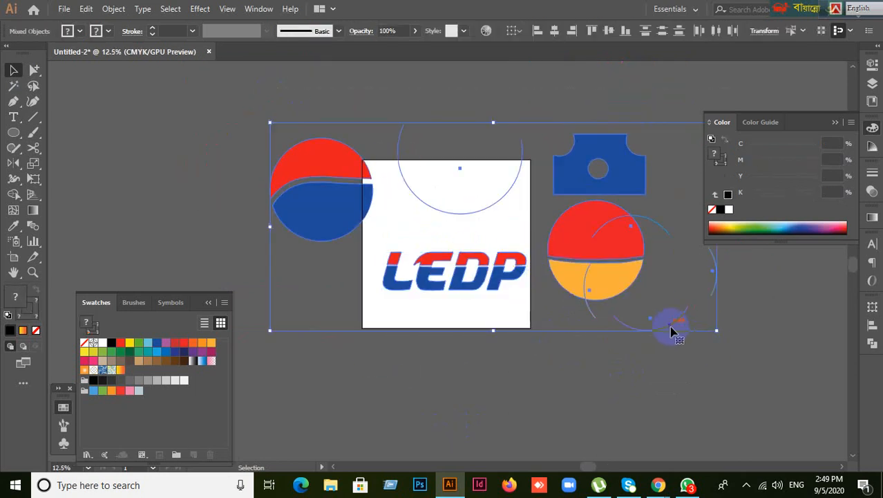
left_click_drag(671, 329, 544, 158)
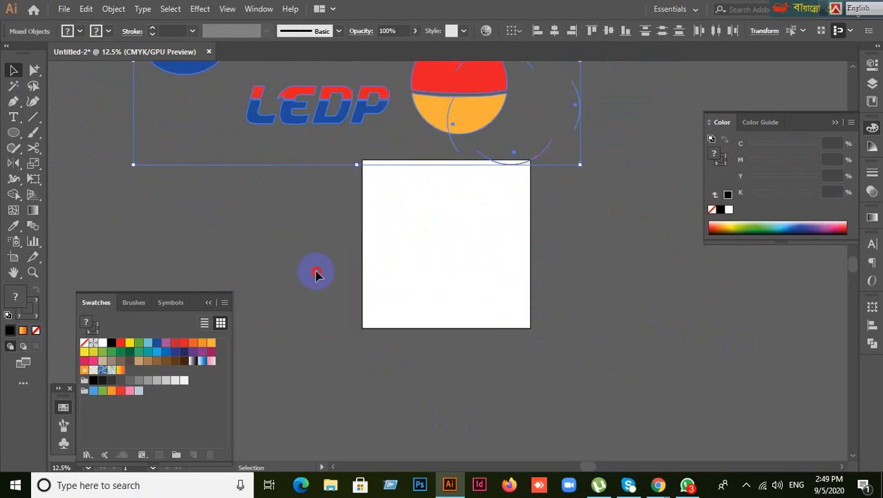
left_click(315, 270)
scroll(427, 286, "up", 1)
left_click_drag(503, 283, 476, 277)
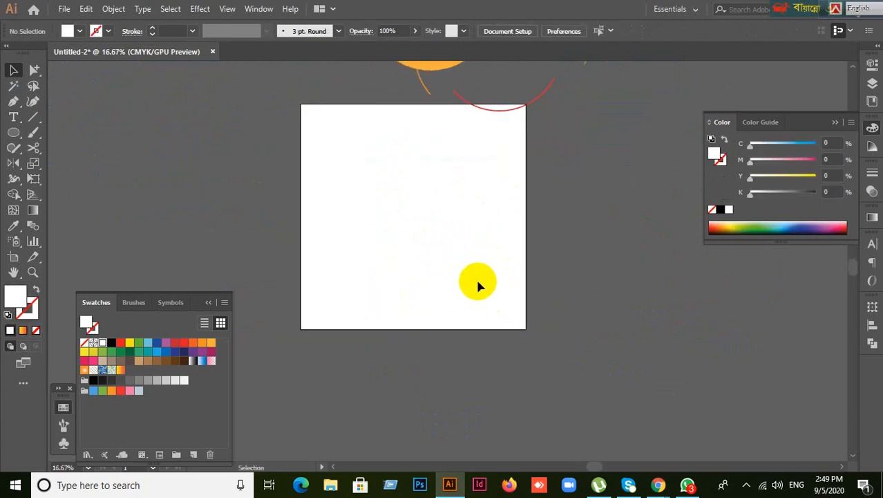
Step: Collapse the Swatches panel and keep the Pathfinder panel open beside the empty artboard
left_click(873, 348)
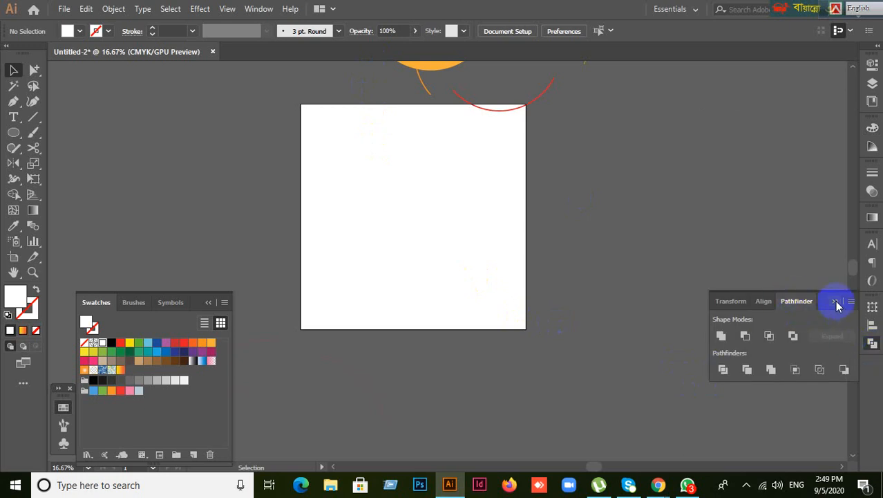
left_click(836, 304)
left_click(259, 9)
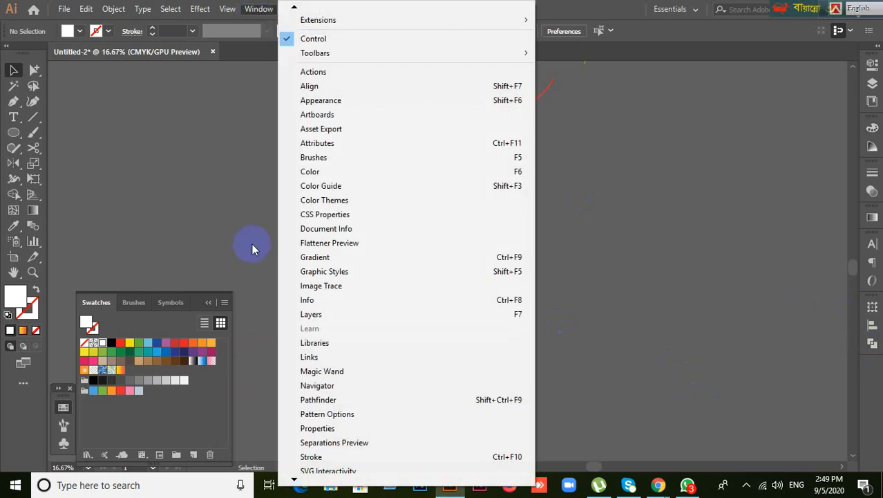
left_click(323, 401)
left_click(837, 302)
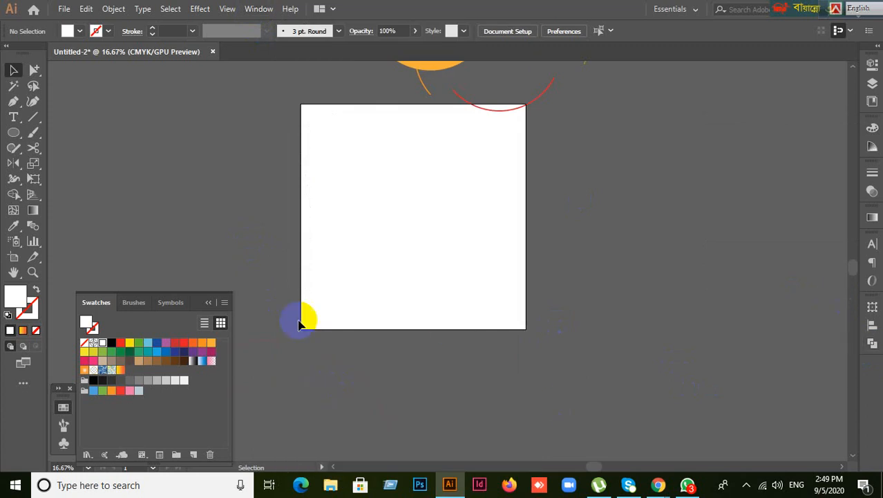
left_click(209, 302)
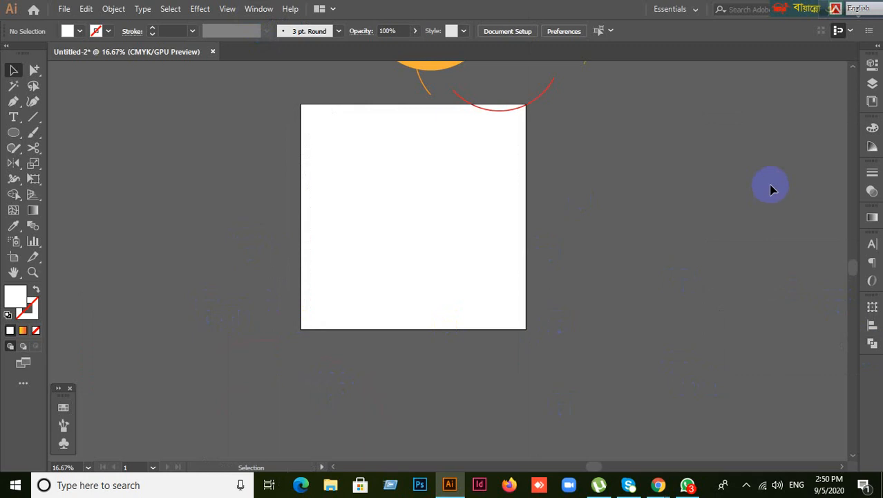
left_click(872, 343)
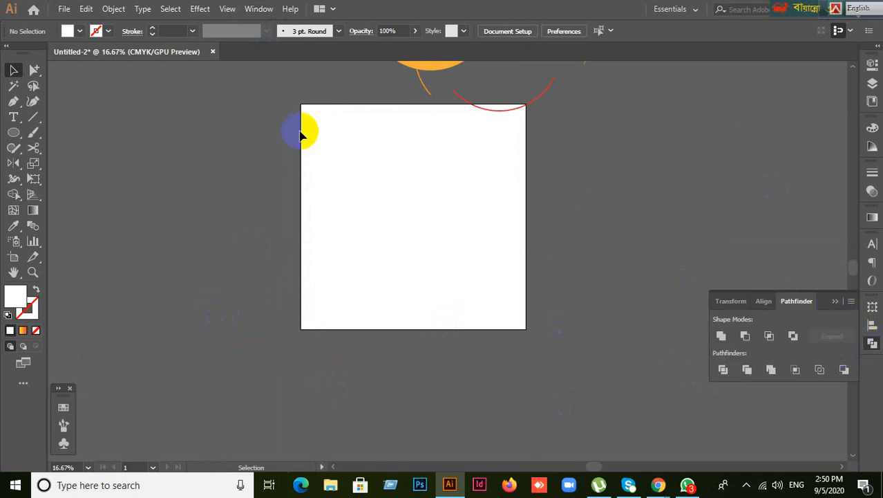
left_click(259, 9)
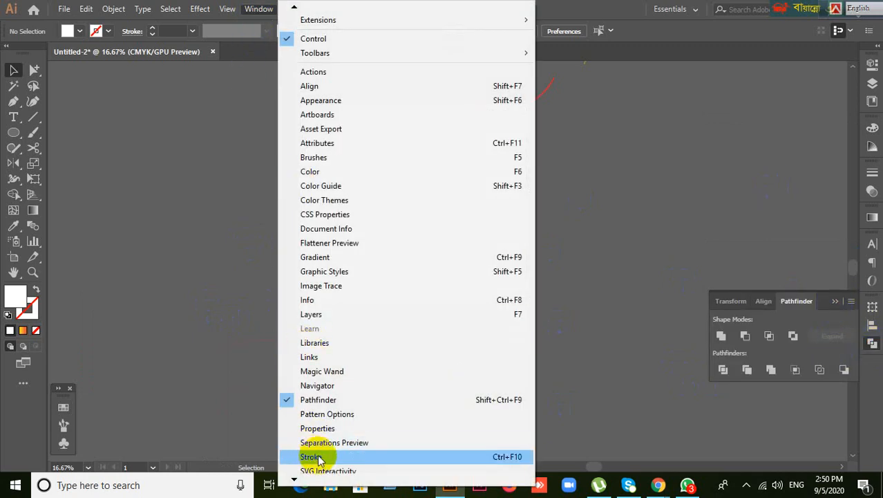
mouse_move(294, 479)
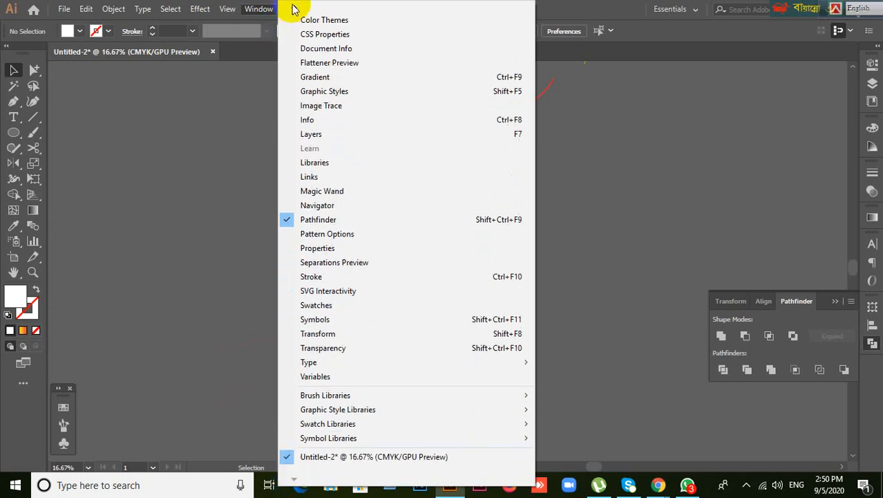
mouse_move(294, 7)
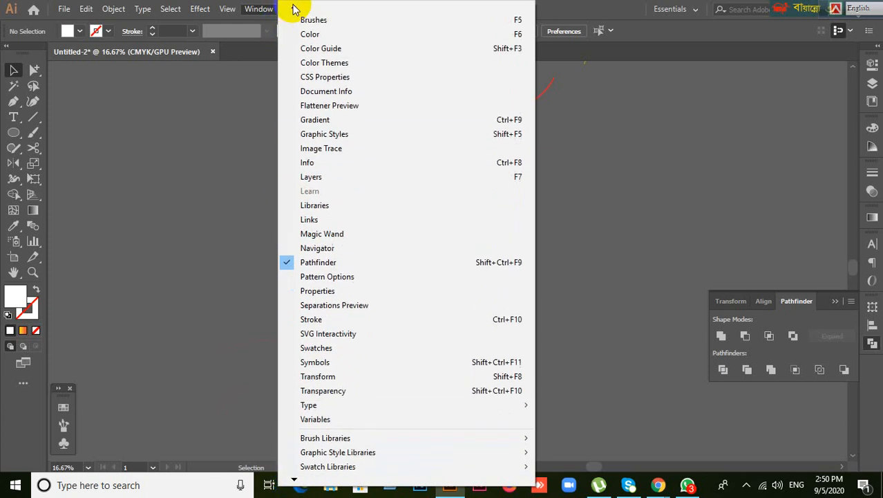
left_click(658, 213)
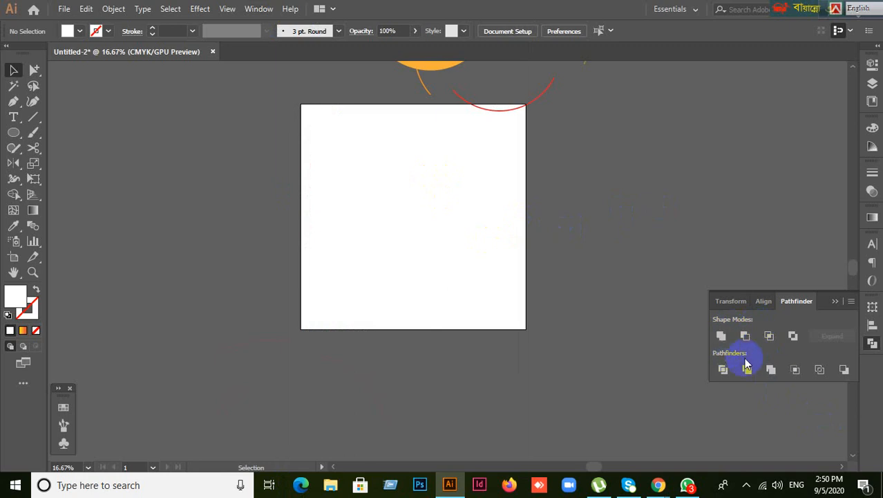
Step: Select the red-and-orange circle with all the coloured arcs and move them clear of the artboard
scroll(562, 328, "up", 4)
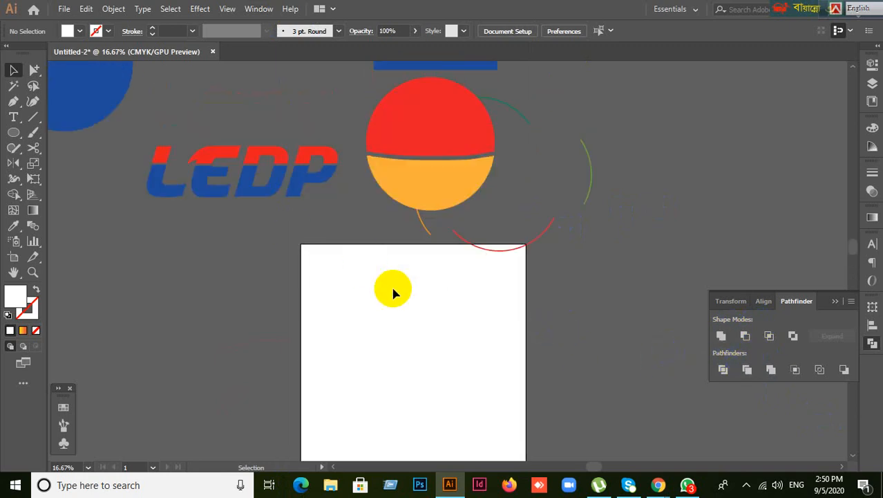
left_click(590, 183)
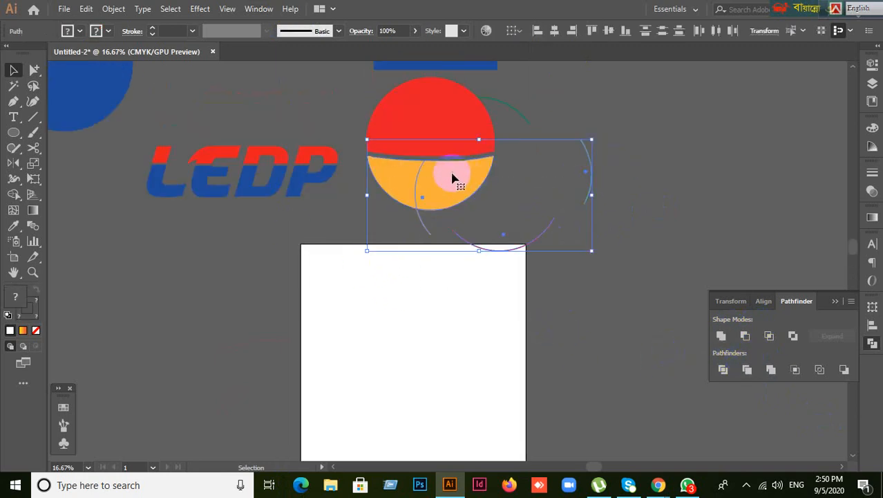
left_click(329, 242)
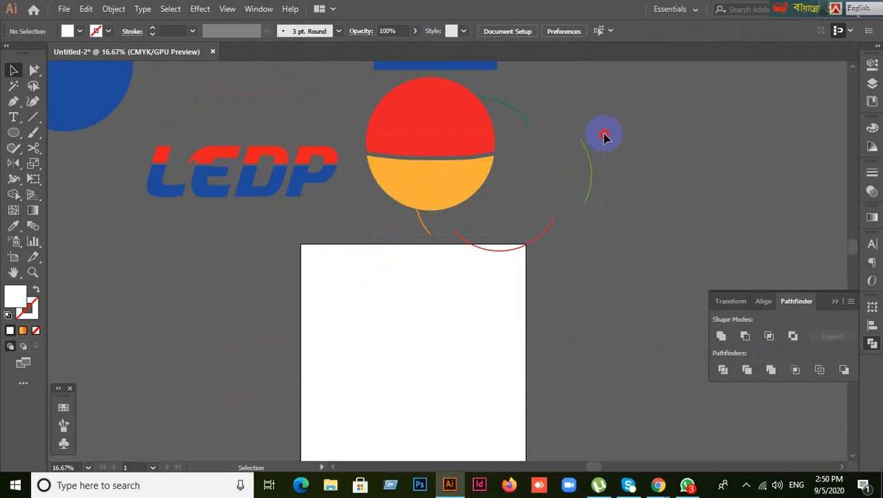
left_click_drag(604, 136, 422, 152)
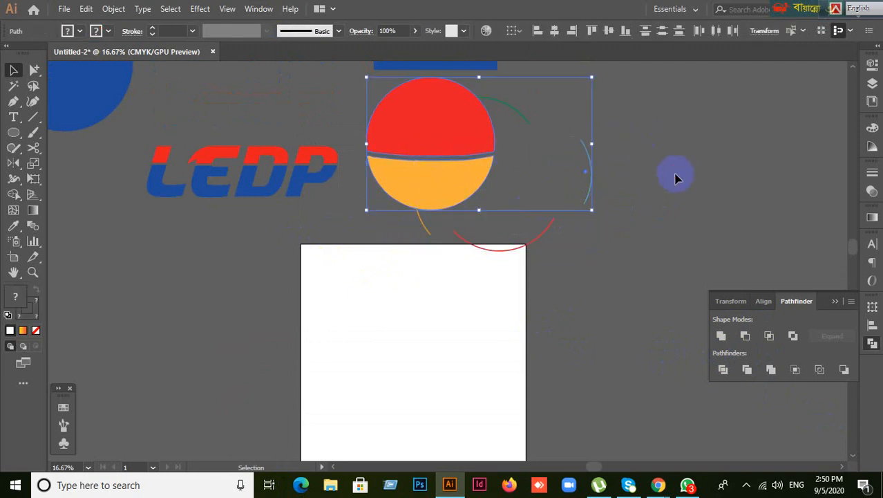
left_click(358, 259)
left_click_drag(629, 110, 632, 109)
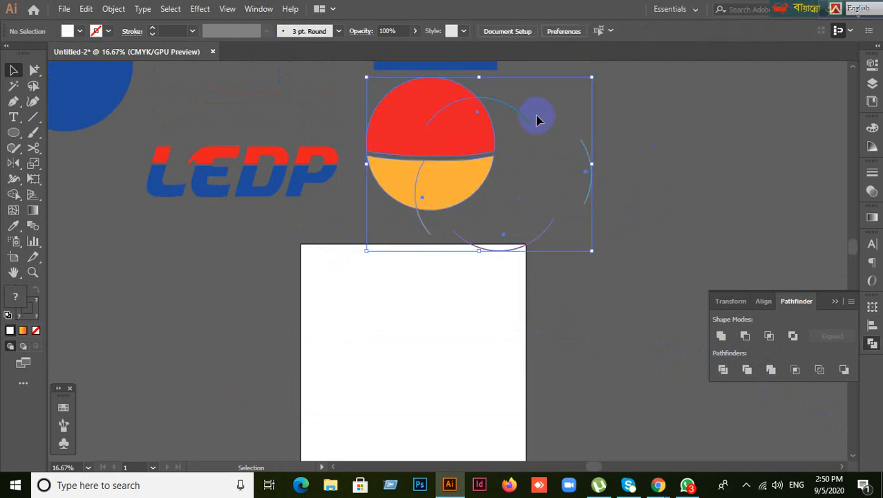
left_click_drag(459, 118, 685, 103)
scroll(447, 363, "up", 2)
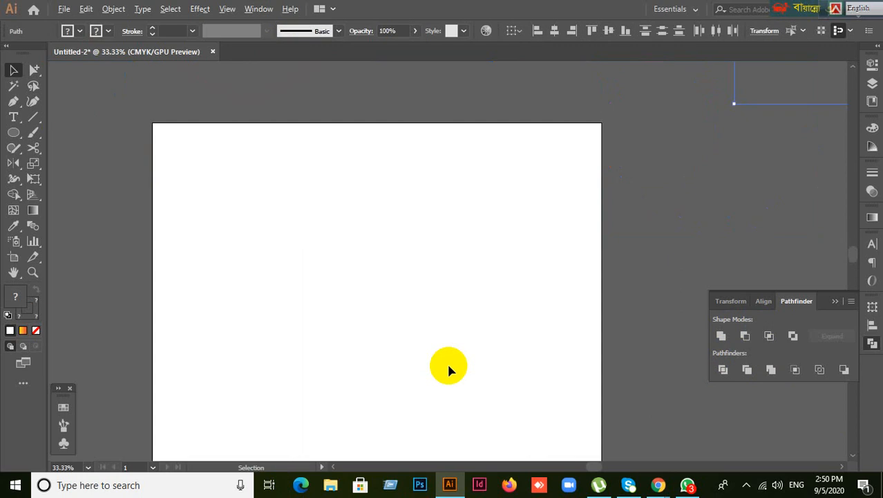
left_click_drag(503, 394, 546, 304)
scroll(546, 287, "down", 1)
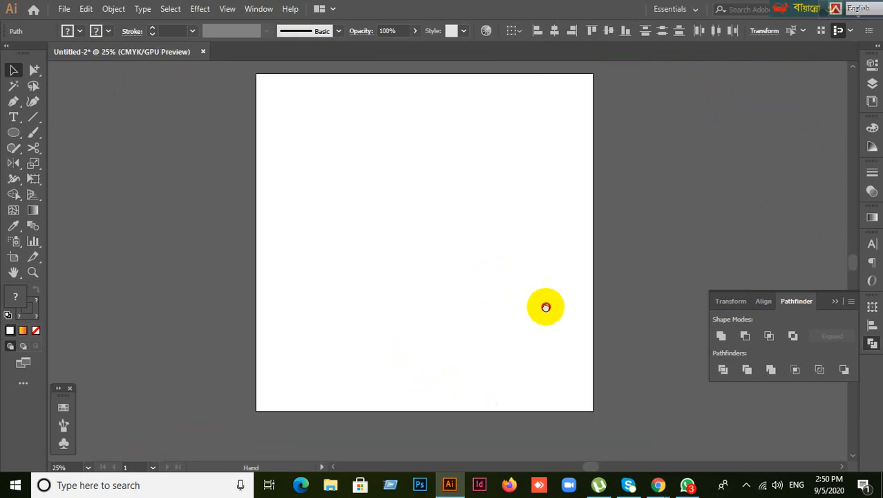
left_click(721, 335)
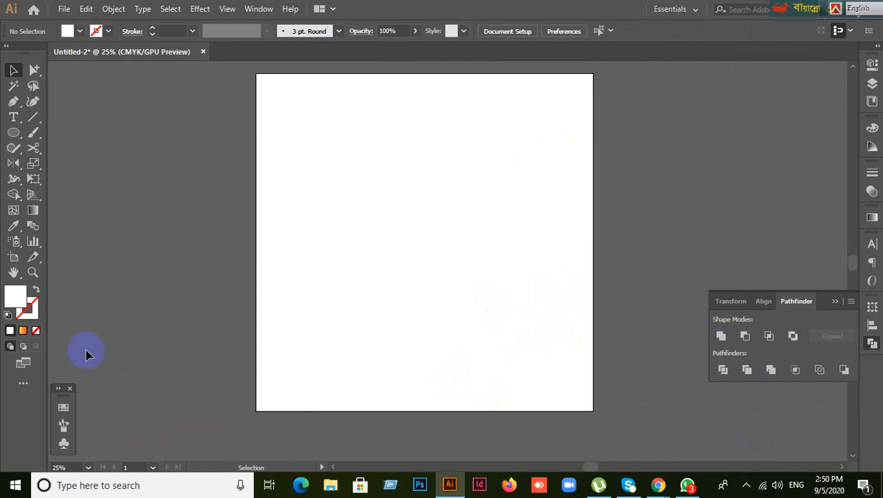
Step: Draw three overlapping red circles without outline, each about 653 px wide, in a row across the upper artboard
left_click(63, 408)
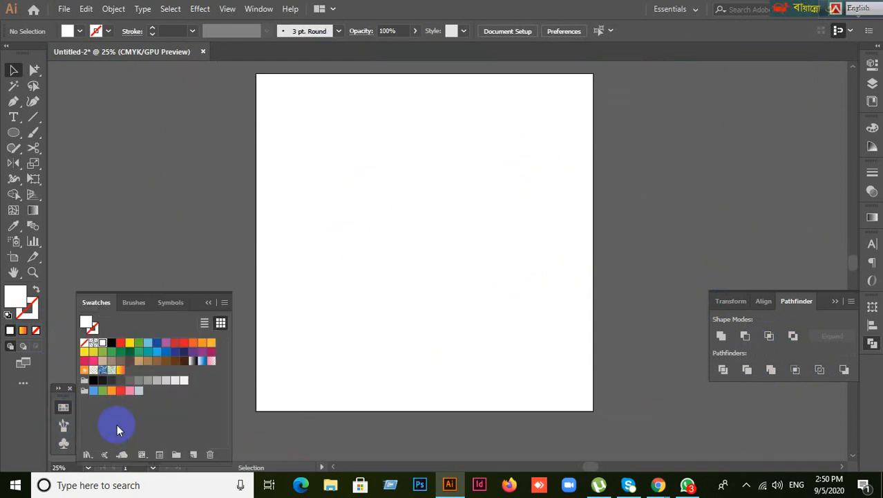
left_click(120, 343)
left_click(211, 309)
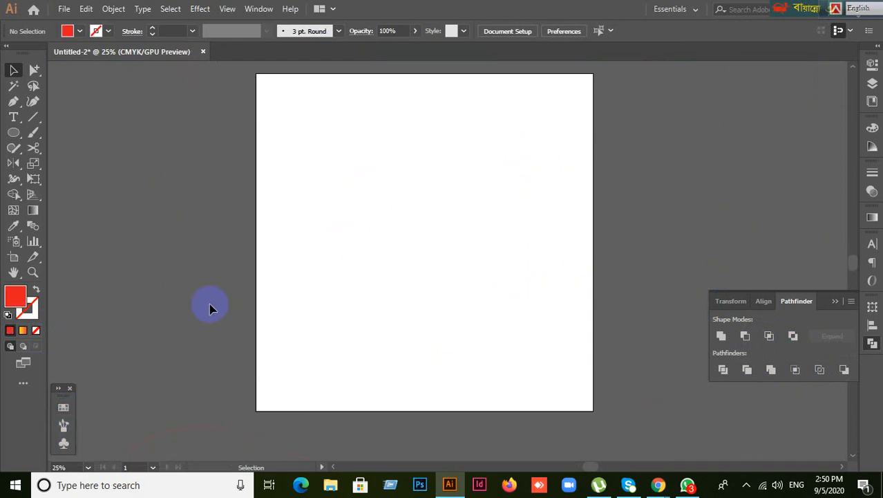
left_click_drag(16, 141, 59, 164)
mouse_move(312, 129)
left_mouse_down()
mouse_move(410, 267)
mouse_move(430, 276)
mouse_move(467, 236)
mouse_move(627, 236)
mouse_move(611, 240)
left_mouse_up()
left_click(13, 71)
left_click(622, 334)
left_click_drag(290, 138, 641, 270)
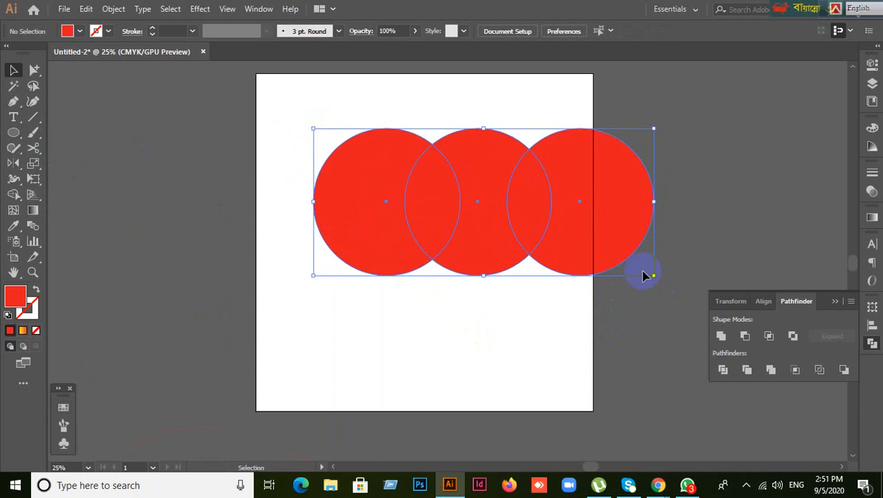
left_click_drag(612, 245, 542, 233)
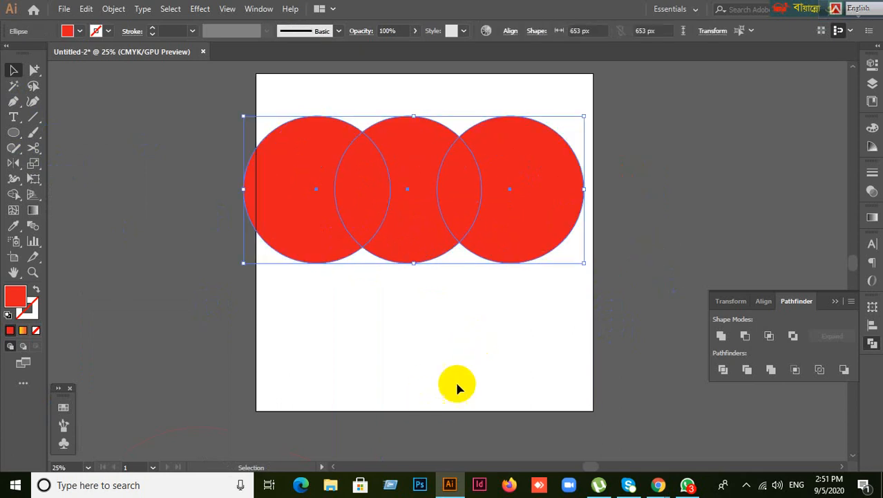
Step: Recolour the right circle teal and the middle circle yellow
left_click_drag(499, 244, 498, 245)
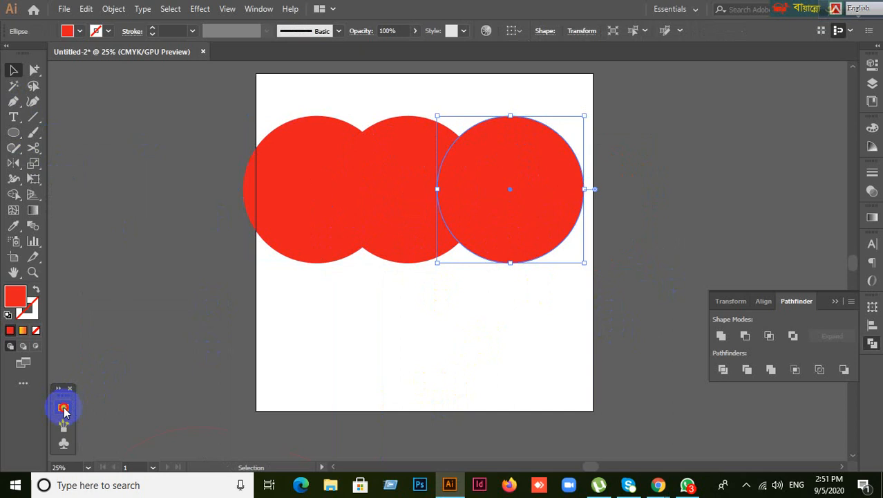
left_click(64, 408)
left_click(148, 351)
left_click(389, 241)
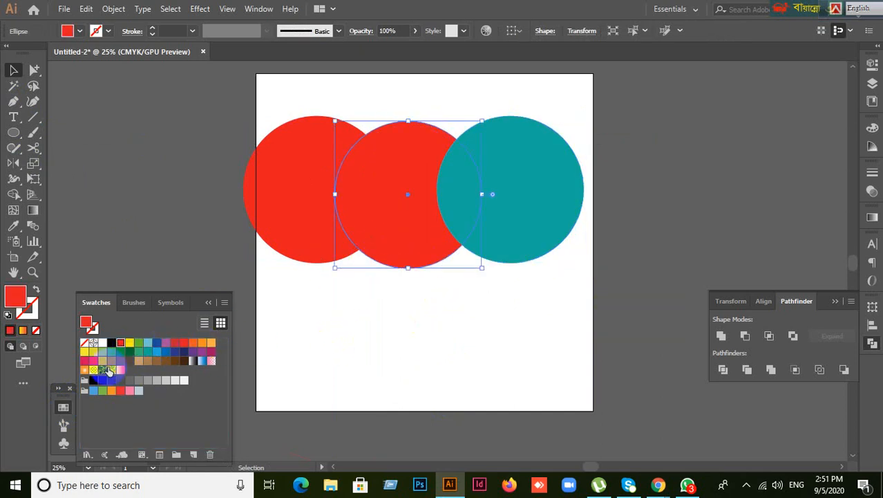
left_click(129, 342)
Step: Try uniting the three overlapping circles and shifting the merged shape to the right, and undo both changes
left_click(332, 325)
left_click_drag(332, 325, 654, 168)
left_click(721, 337)
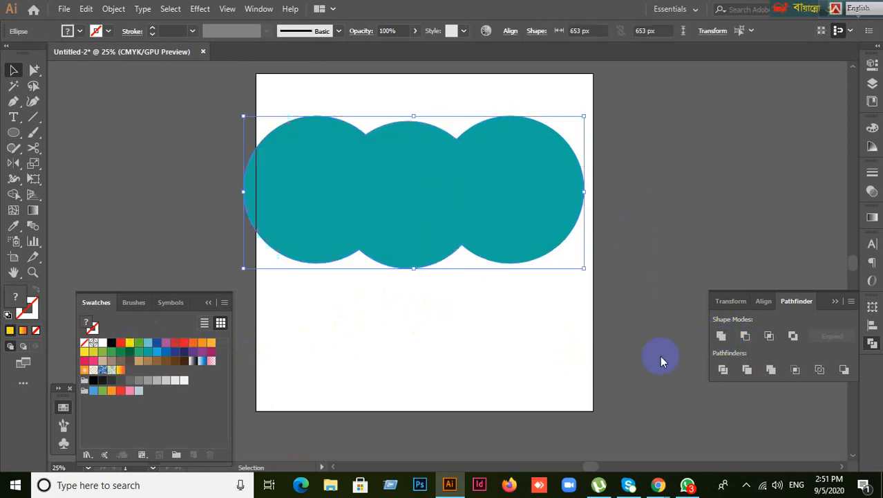
left_click(513, 390)
left_click_drag(431, 214, 461, 216)
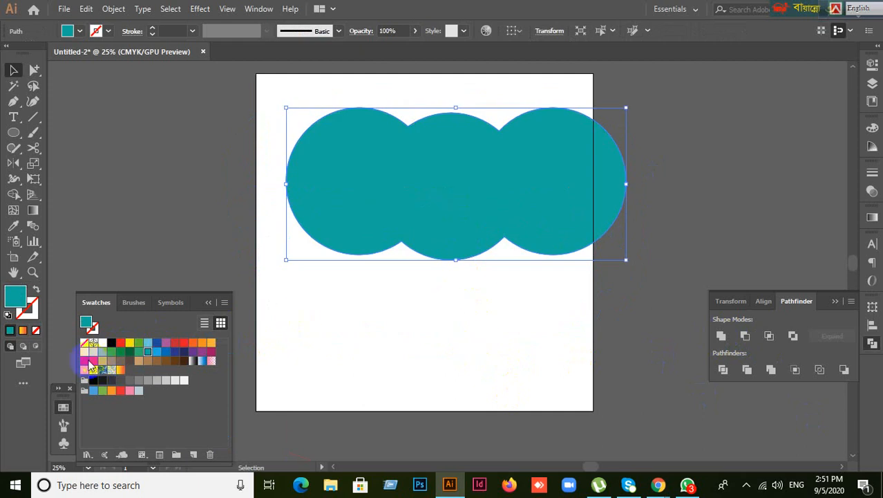
left_click_drag(90, 365, 118, 351)
left_click(446, 345)
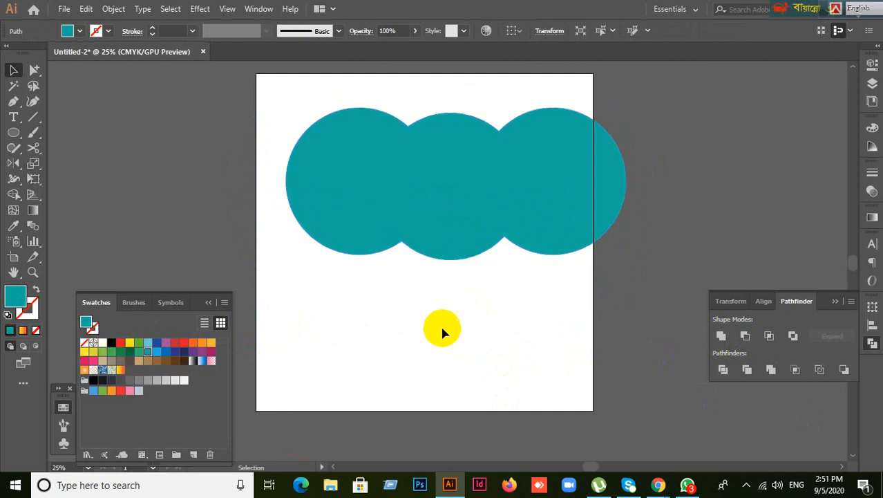
key("ctrl+z")
key("ctrl+z")
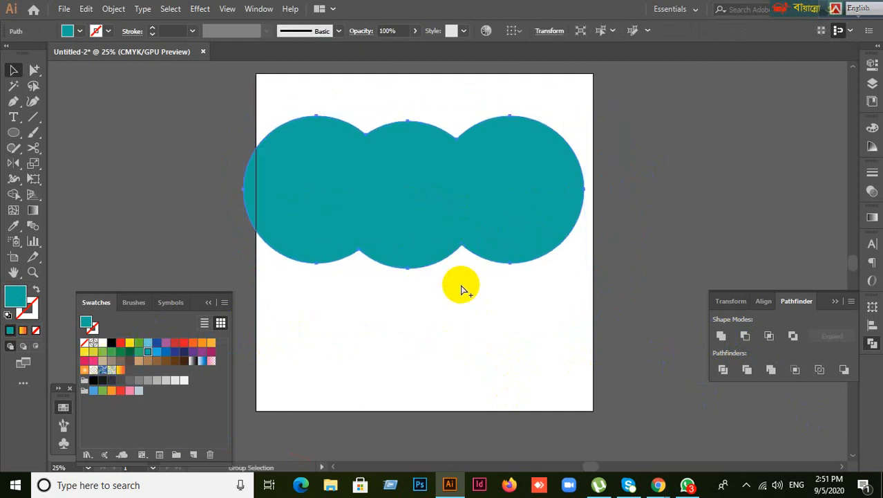
left_click(650, 254)
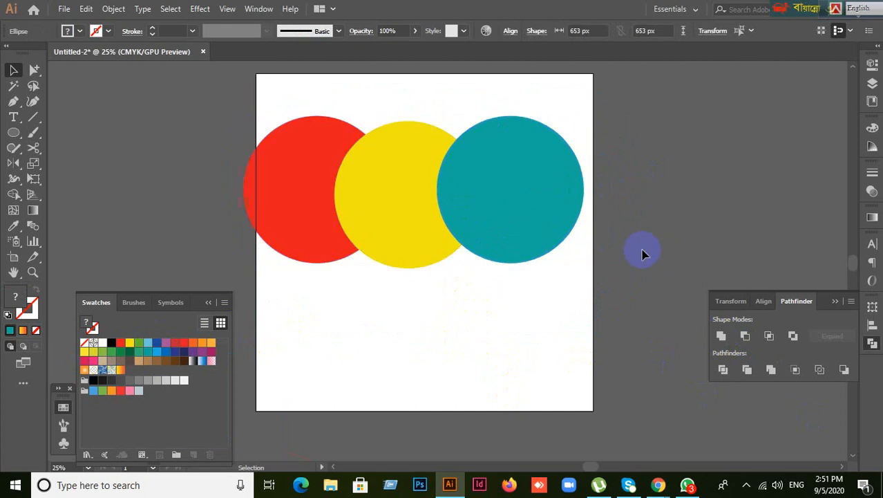
Step: Delete the teal circle and move the yellow circle right until it stands clear of the red one
left_click_drag(551, 215, 686, 193)
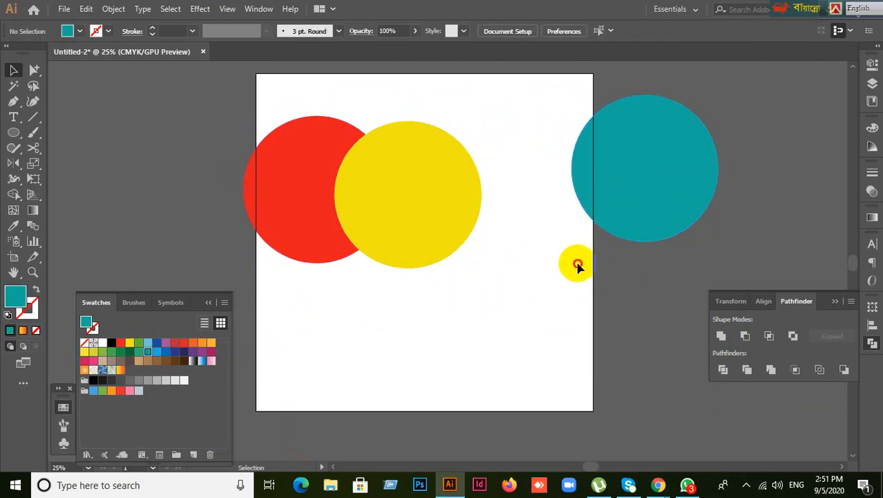
left_click(670, 196)
key("Delete")
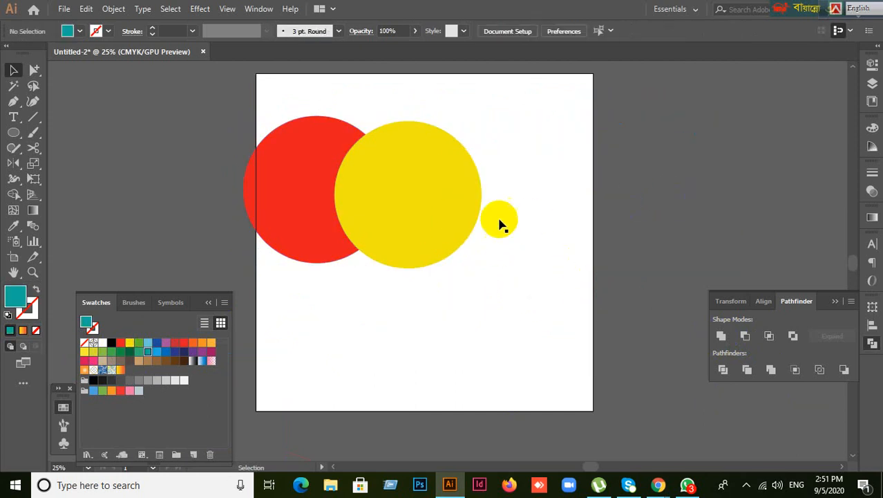
left_click_drag(464, 199, 523, 210)
left_click(360, 345)
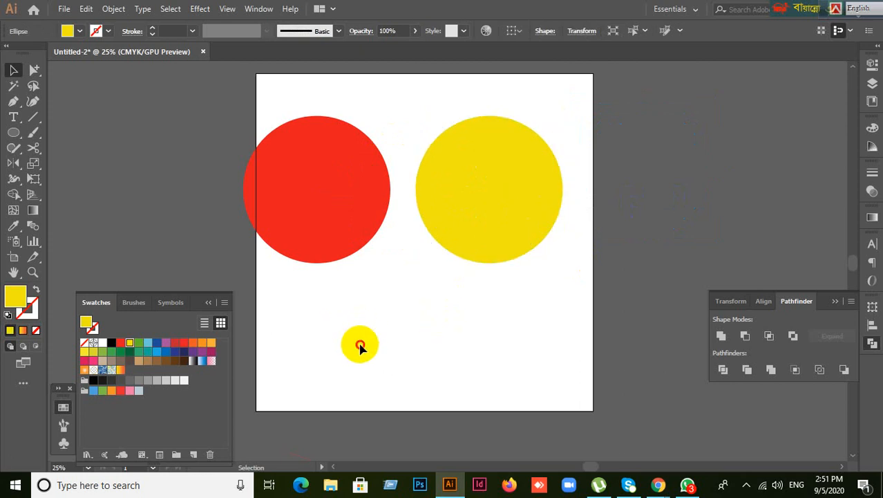
Step: Unite the separate red and yellow circles and shift the resulting group slightly up and left
left_click_drag(288, 360, 580, 170)
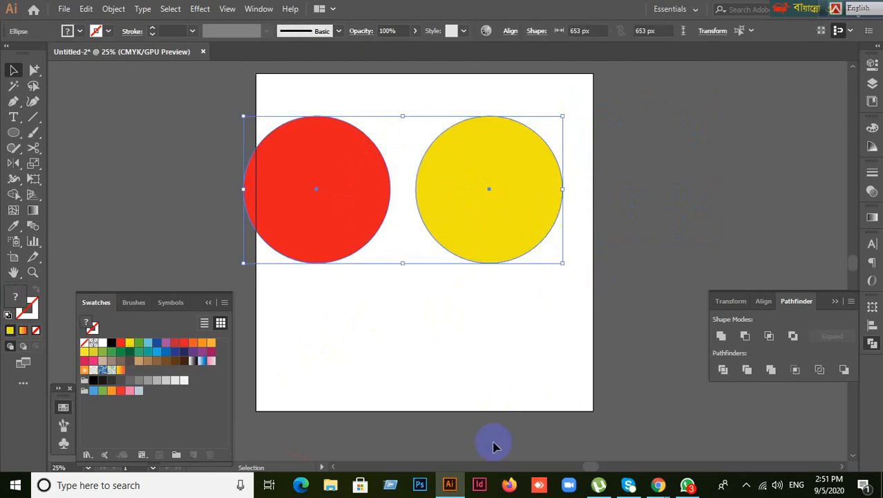
left_click(720, 336)
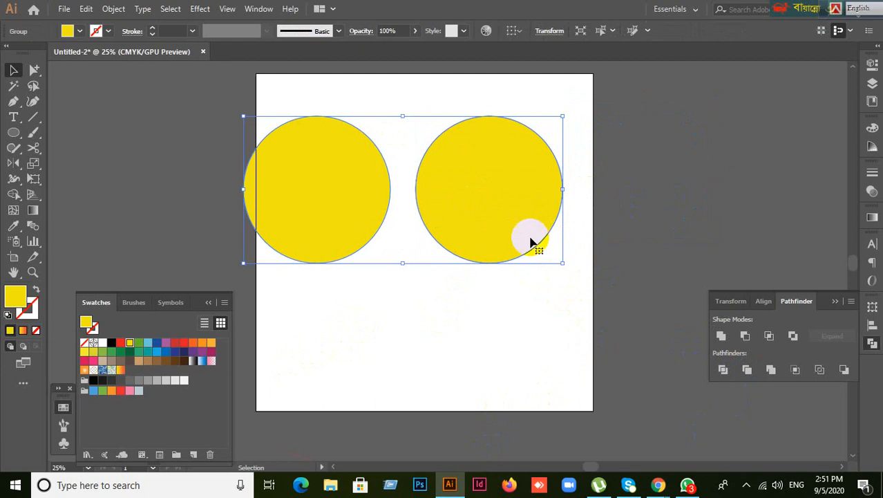
mouse_move(524, 208)
left_mouse_down()
mouse_move(604, 276)
mouse_move(511, 244)
mouse_move(509, 207)
left_mouse_up()
left_click(520, 325)
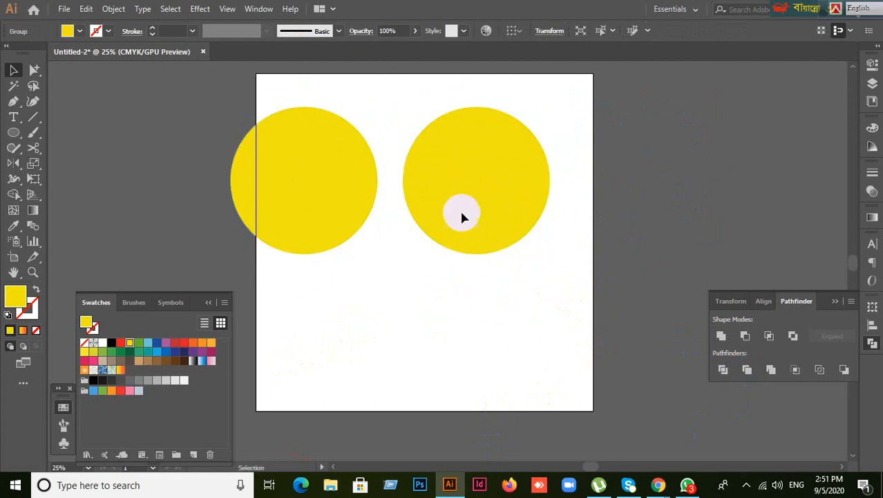
Step: Ungroup the two united circles and test the separation by moving the right circle away, undoing that move
right_click(463, 218)
left_click(404, 297)
left_click(439, 225)
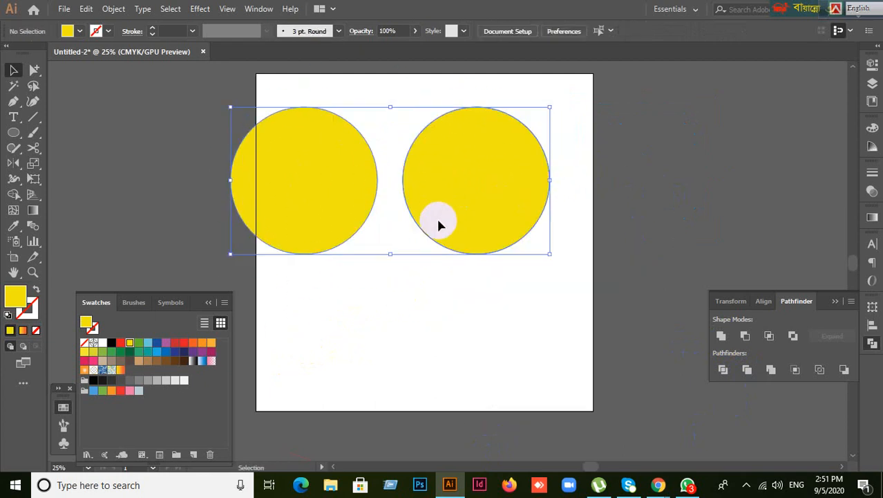
right_click(463, 211)
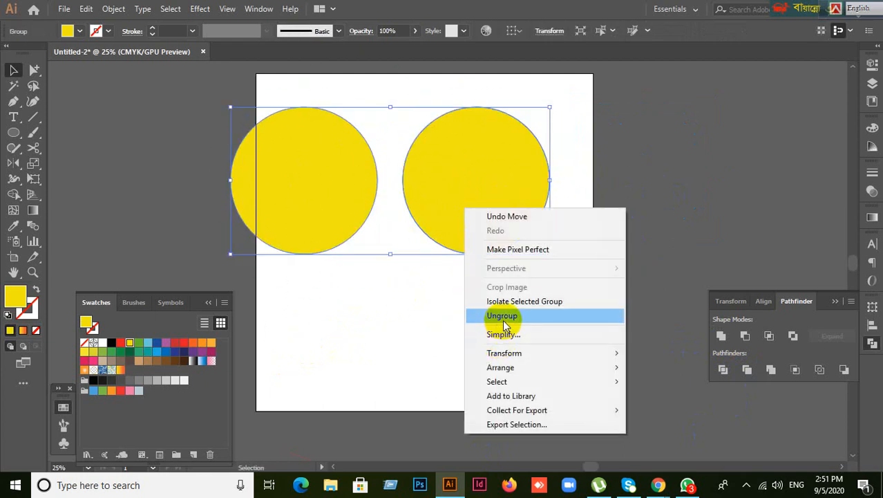
left_click(494, 319)
left_click(431, 318)
left_click_drag(488, 205, 609, 205)
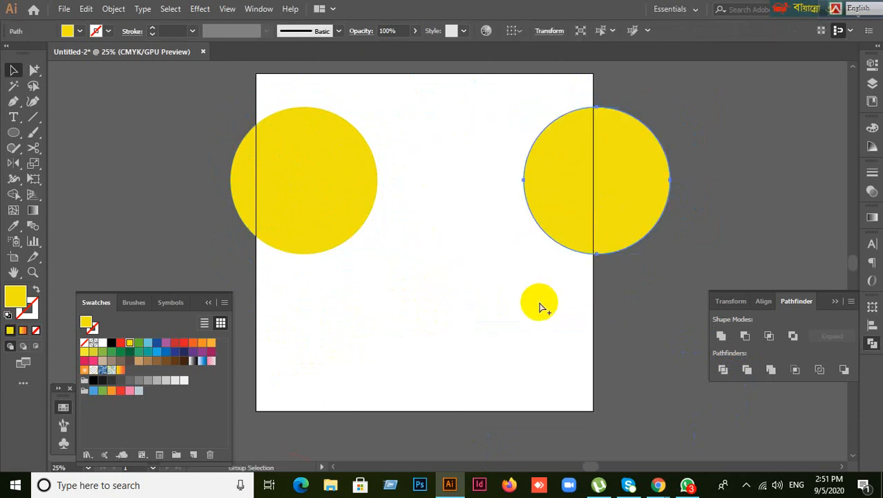
key("ctrl+z")
left_click(495, 317)
Step: Try overlapping the right yellow circle with the left one and uniting them, and undo the unite and the move
left_click_drag(495, 318, 397, 185)
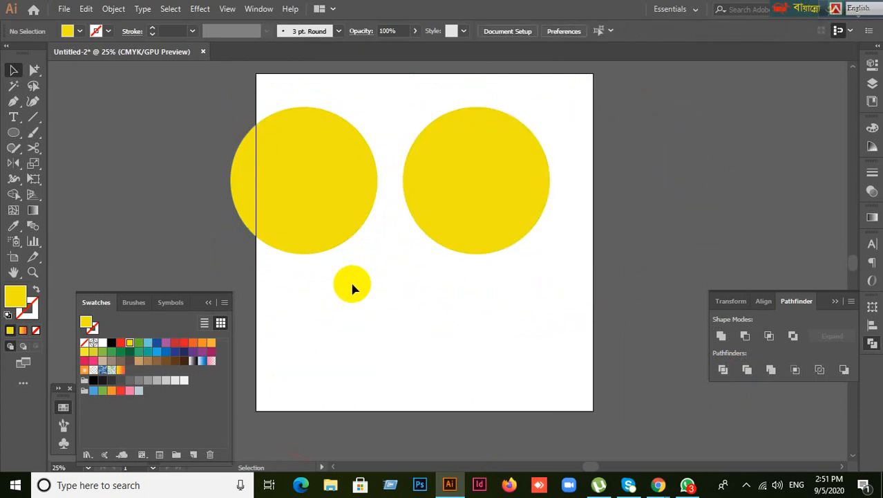
left_click_drag(353, 289, 529, 110)
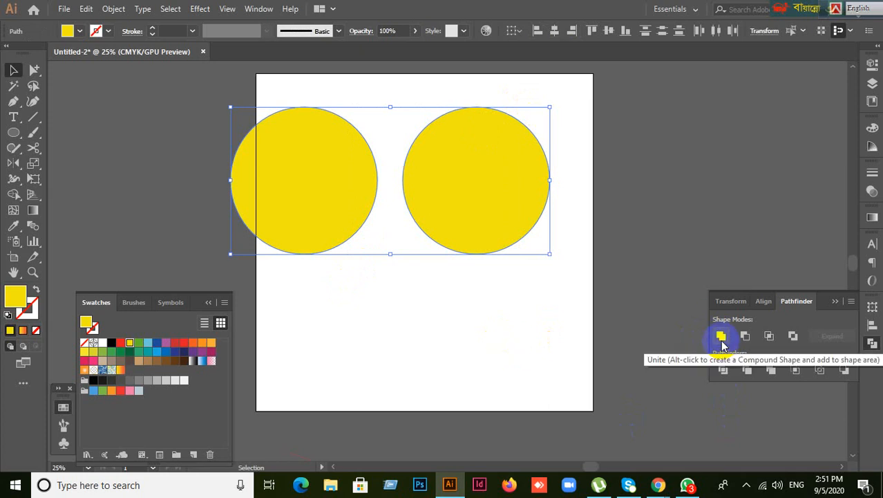
left_click(474, 312)
left_click_drag(474, 231, 403, 231)
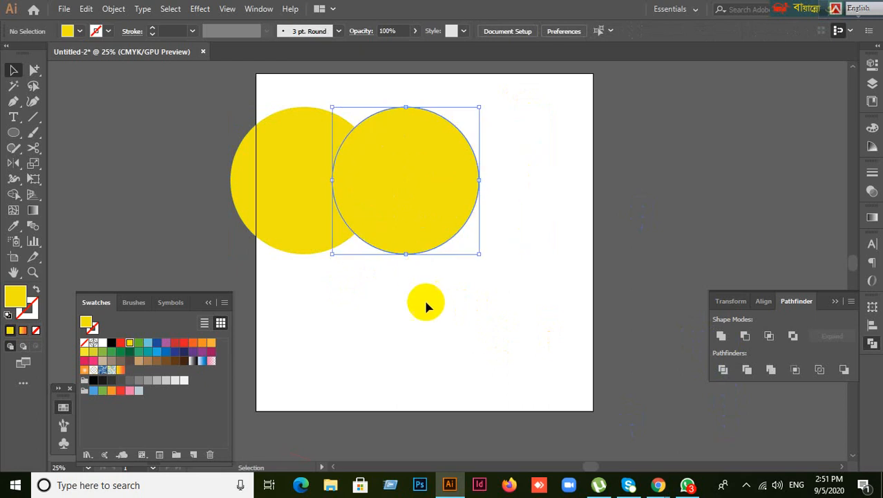
left_click(425, 310)
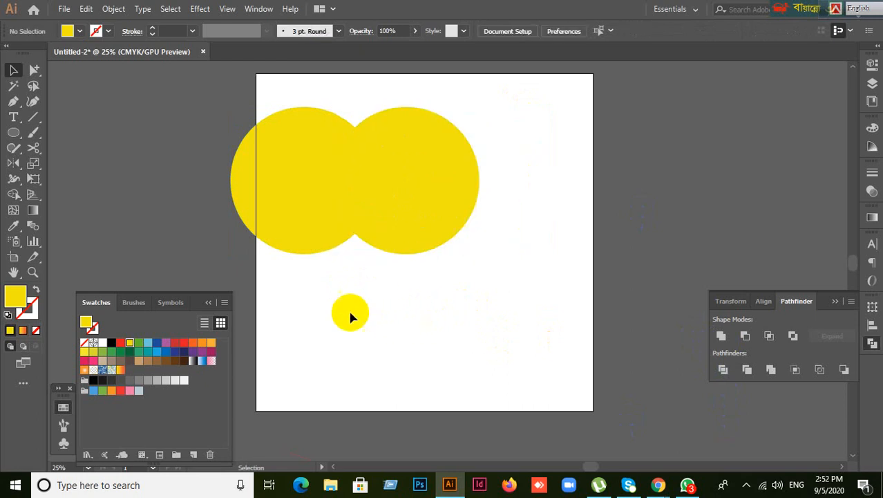
left_click_drag(330, 312, 400, 170)
left_click(721, 335)
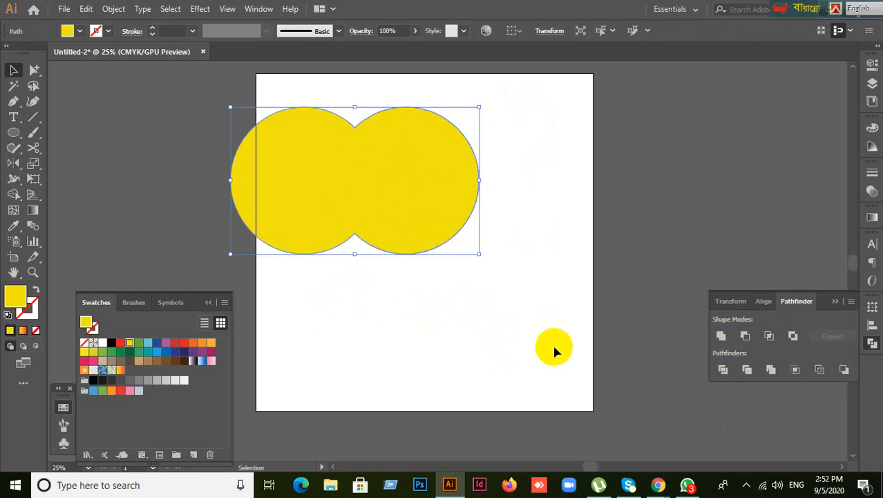
key("ctrl+z")
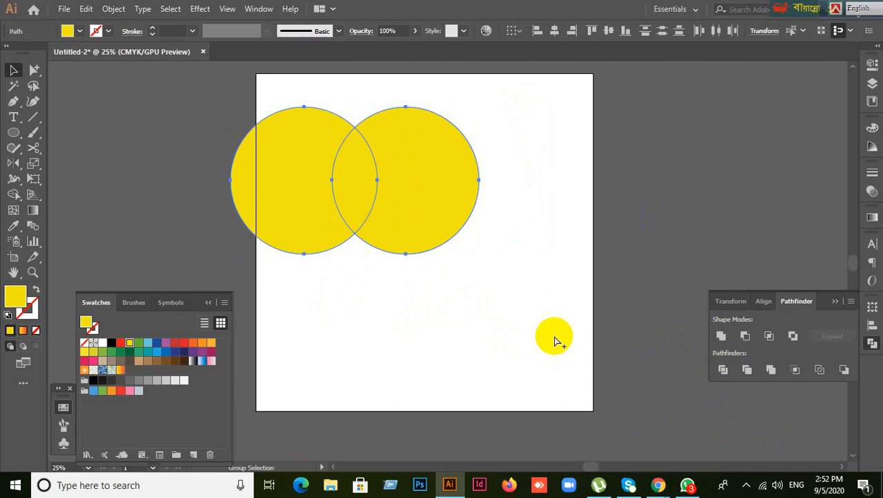
left_click(549, 338)
key("ctrl+z")
left_click(497, 318)
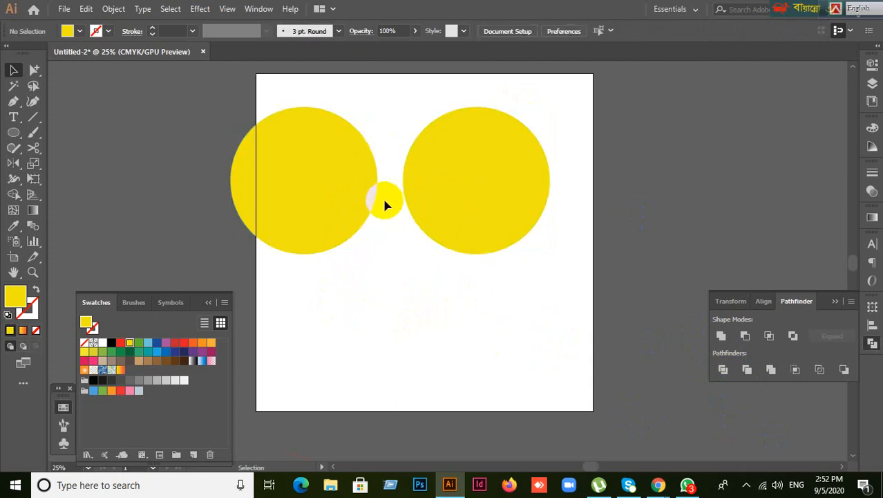
Step: Unite the two separate yellow circles and move the resulting group slightly down
left_click_drag(394, 245, 451, 188)
left_click(721, 337)
left_click(430, 359)
left_click(479, 183)
Step: Ungroup the united circles, test them individually, and leave the left one slightly closer to the right one
right_click(477, 181)
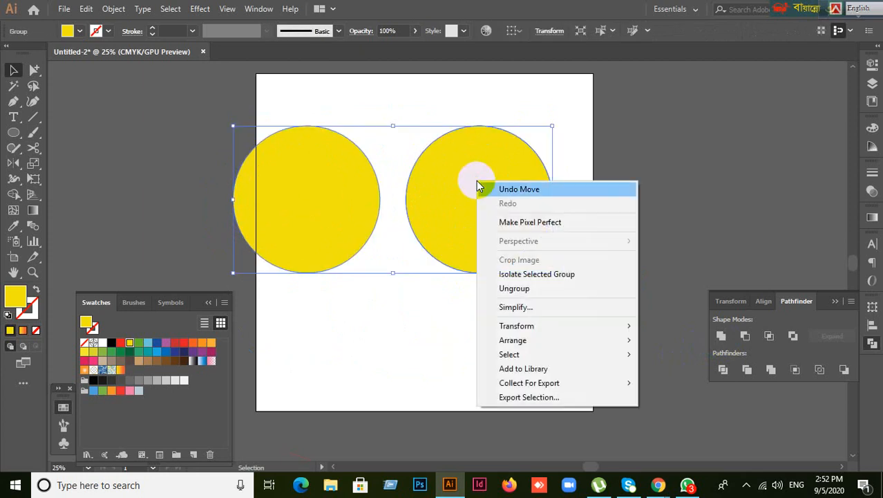
left_click(519, 288)
left_click(453, 296)
left_click_drag(470, 224, 551, 229)
key("ctrl+z")
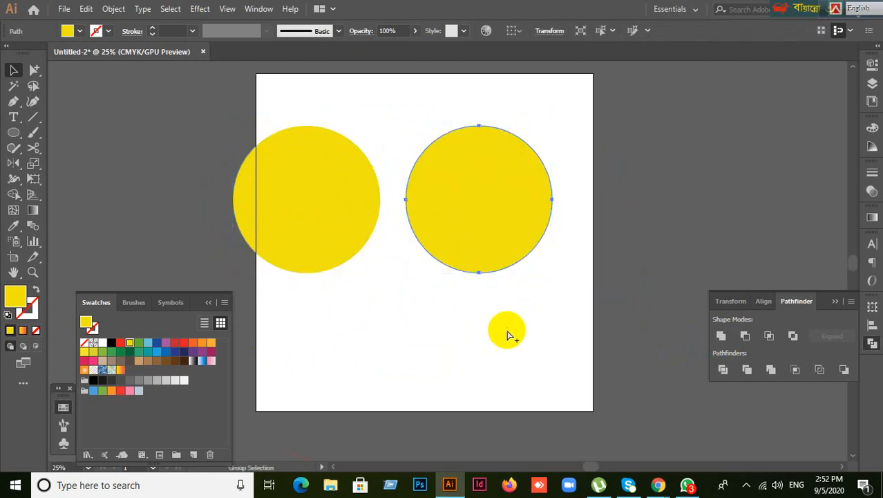
left_click(506, 330)
left_click_drag(275, 190, 285, 190)
left_click(387, 304)
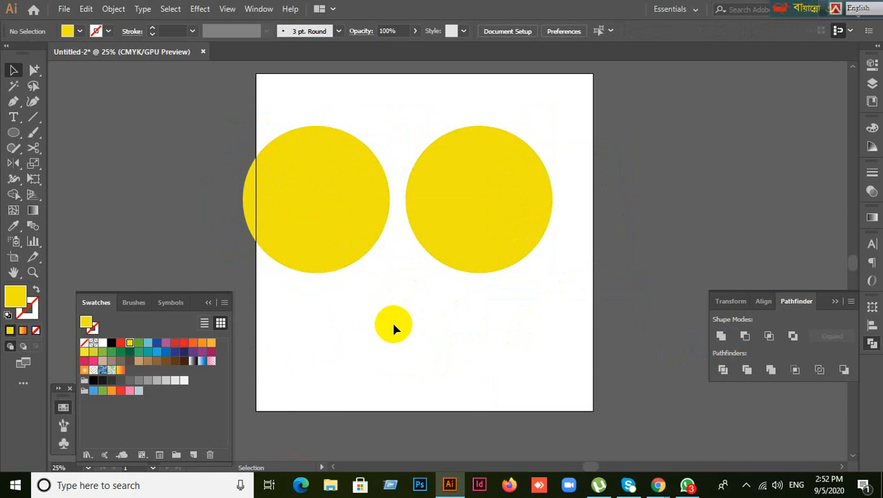
Step: Unite the two separate circles as a compound shape and expand it
left_click_drag(313, 329, 508, 141)
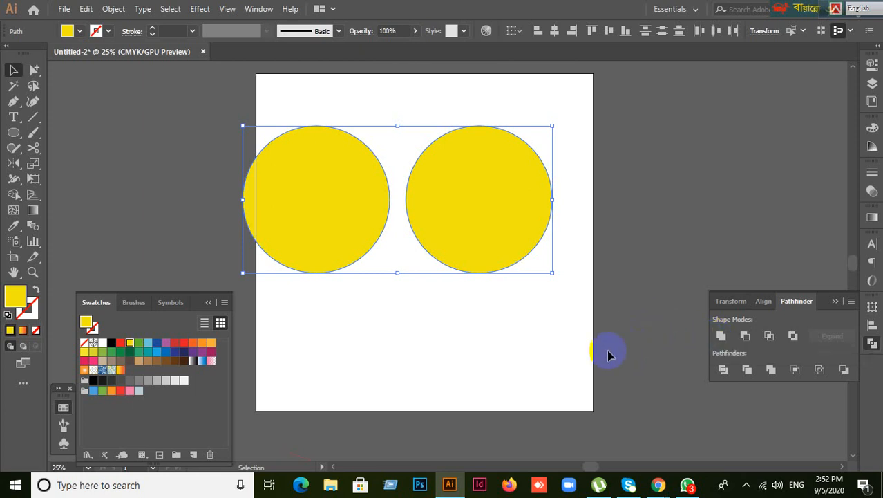
left_click(356, 329)
left_click_drag(272, 351, 494, 141)
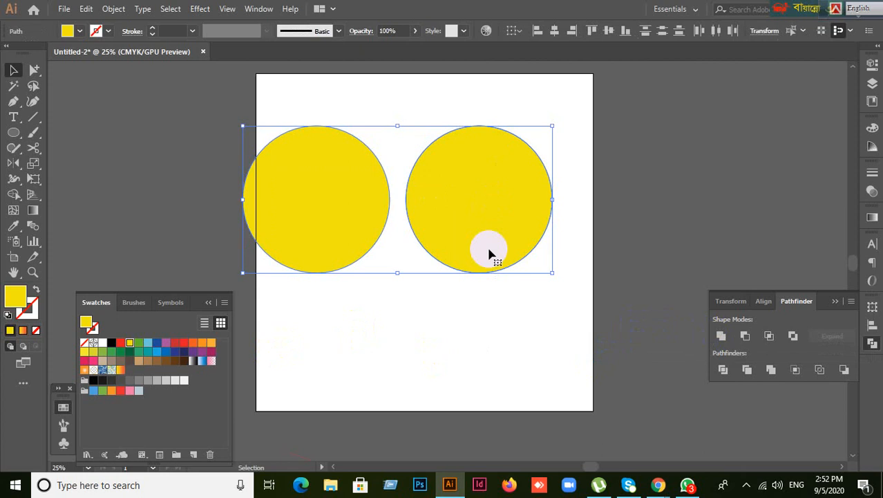
left_click(722, 336, "alt")
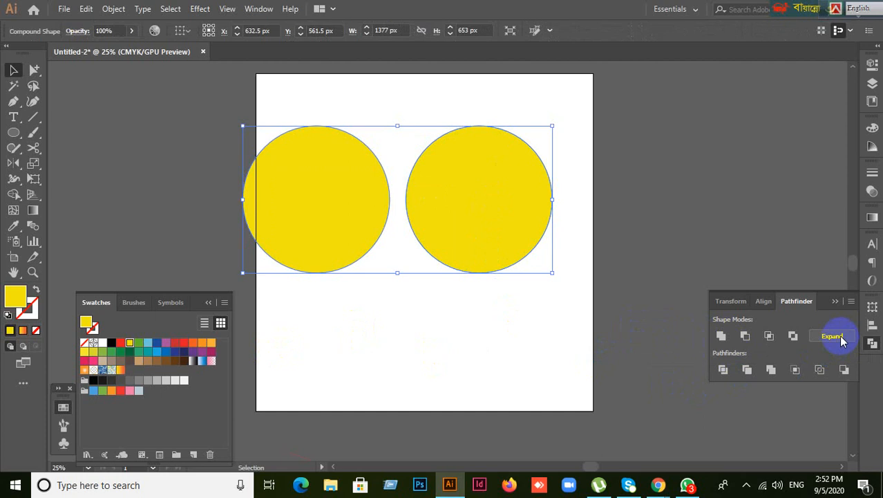
left_click(838, 340)
Step: Select the expanded compound path of two separate yellow circles and delete it from the artboard
left_click(670, 312)
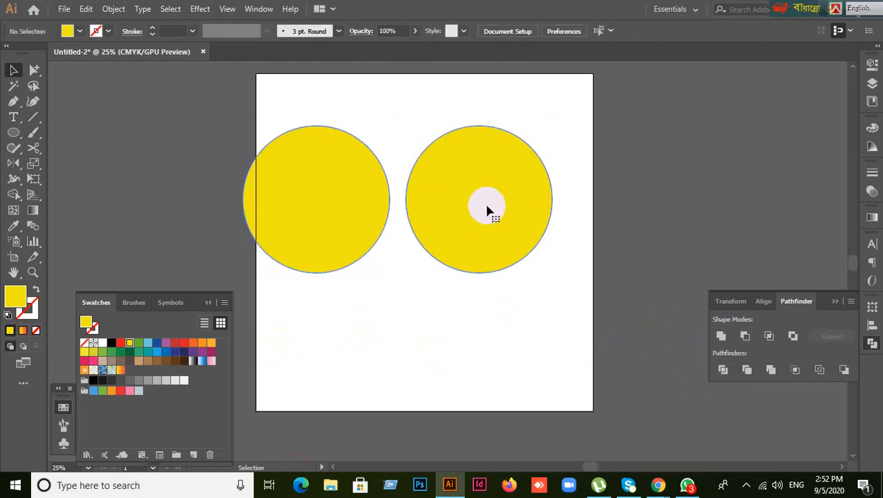
right_click(487, 211)
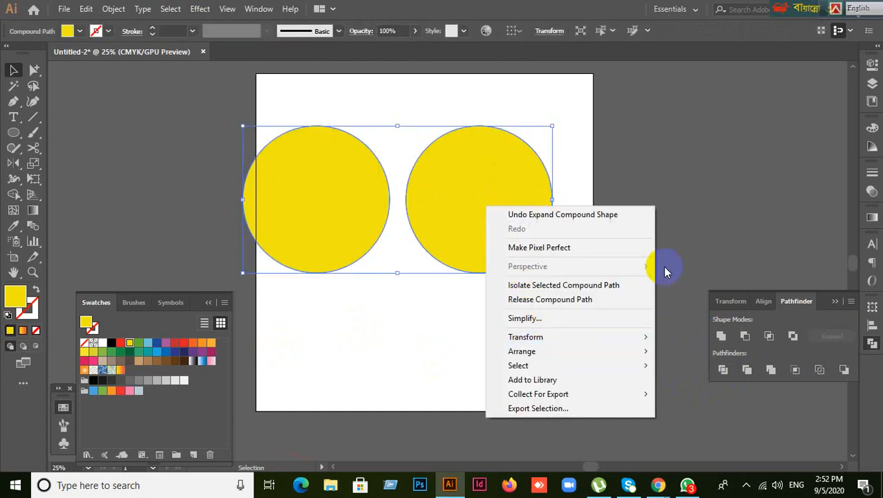
left_click(460, 220)
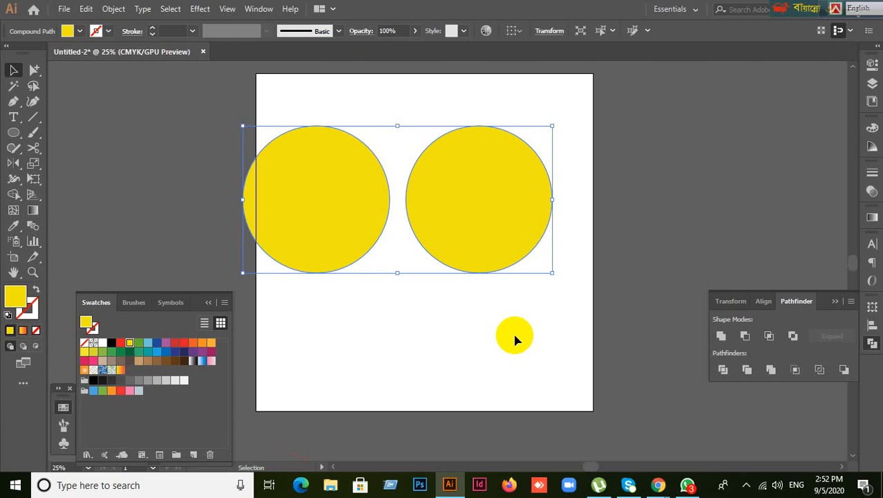
key("Delete")
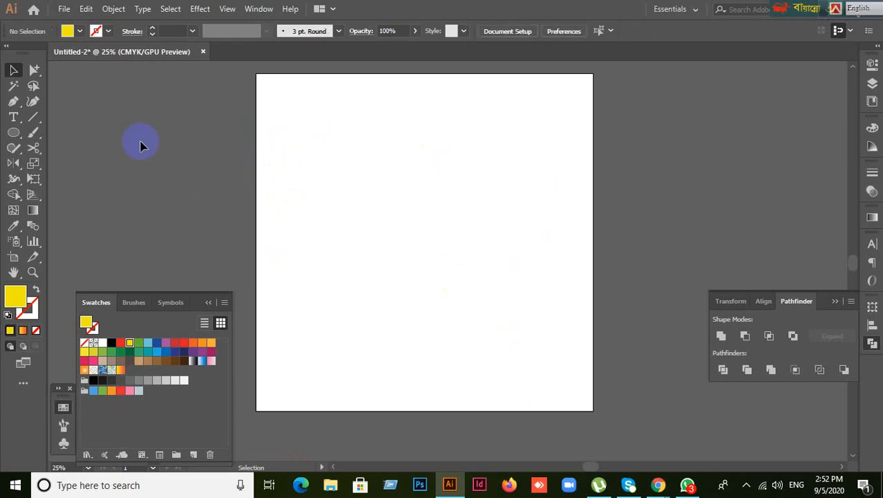
Step: Draw a yellow circle about 524 px in diameter and place a horizontally aligned copy overlapping its right side
left_click(13, 133)
left_click_drag(320, 131, 400, 173)
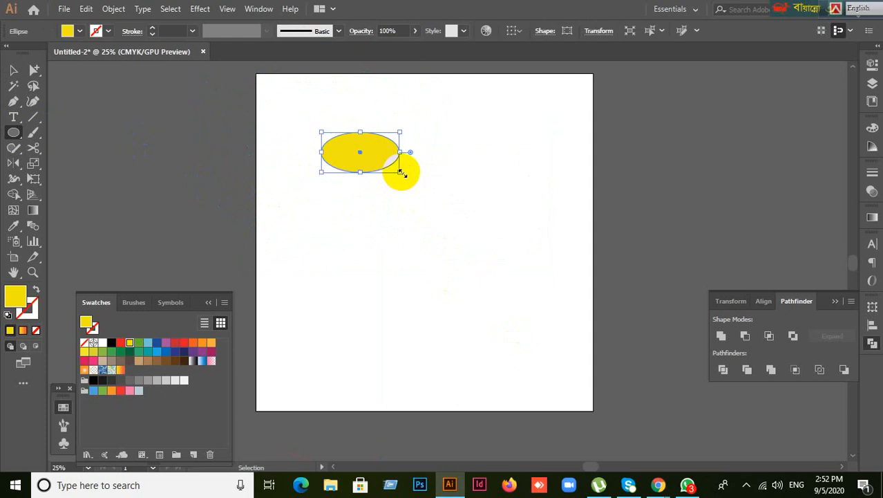
key("Delete")
left_click_drag(343, 138, 462, 257)
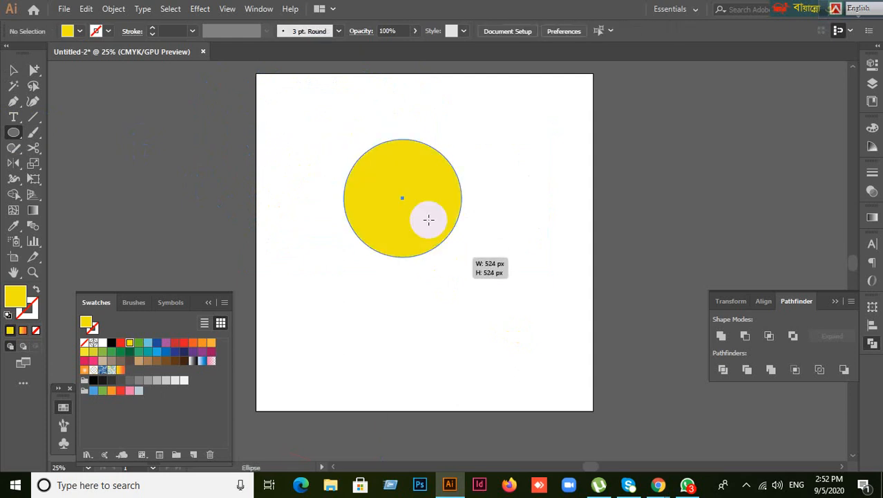
left_click(13, 69)
left_click_drag(423, 228, 486, 229)
Step: Unite the two overlapping yellow circles as a compound shape and expand it into a single path
left_click_drag(381, 337, 534, 139)
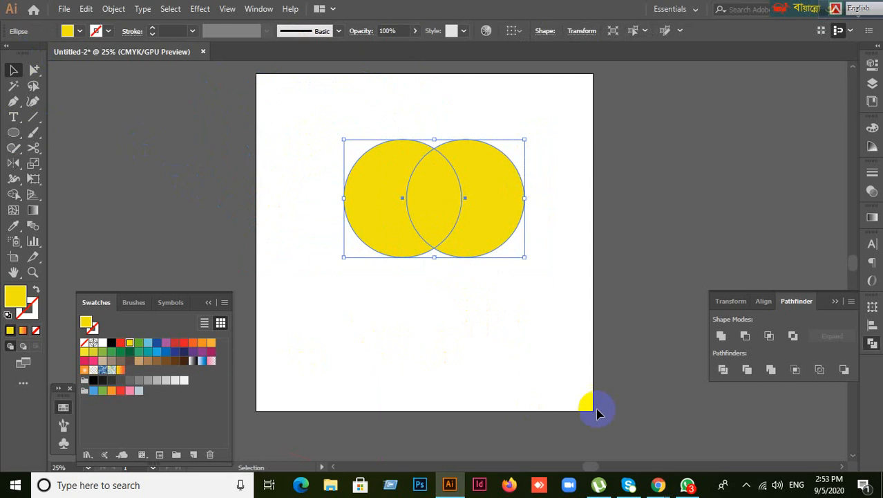
left_click(722, 336, "alt")
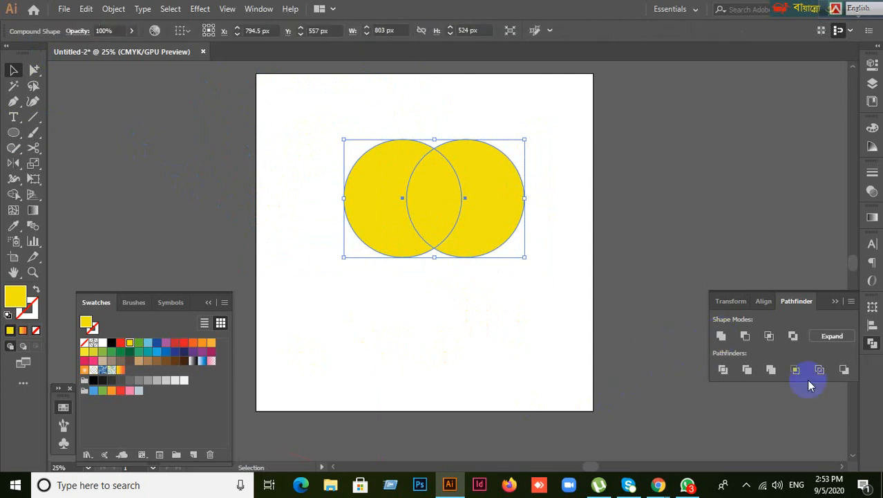
left_click(837, 336)
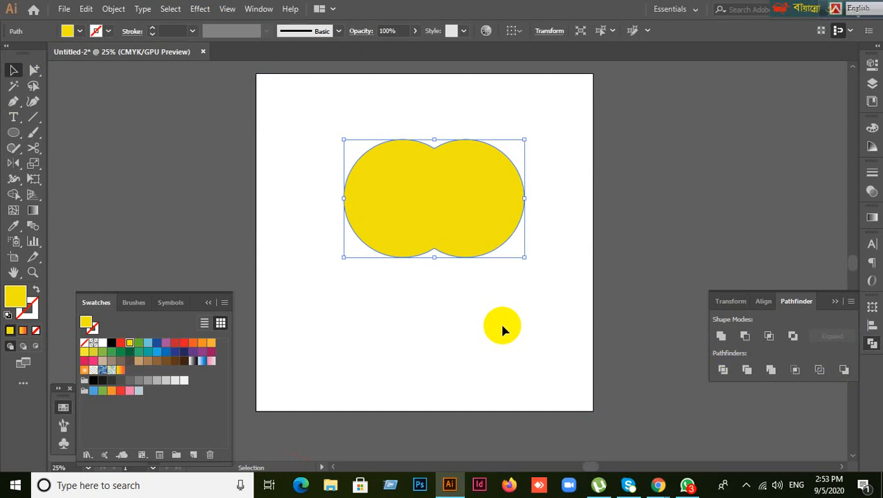
Step: Fill the united shape with light blue and move it to the artboard's upper-left corner
left_click(503, 325)
left_click_drag(461, 220, 305, 187)
left_click(145, 344)
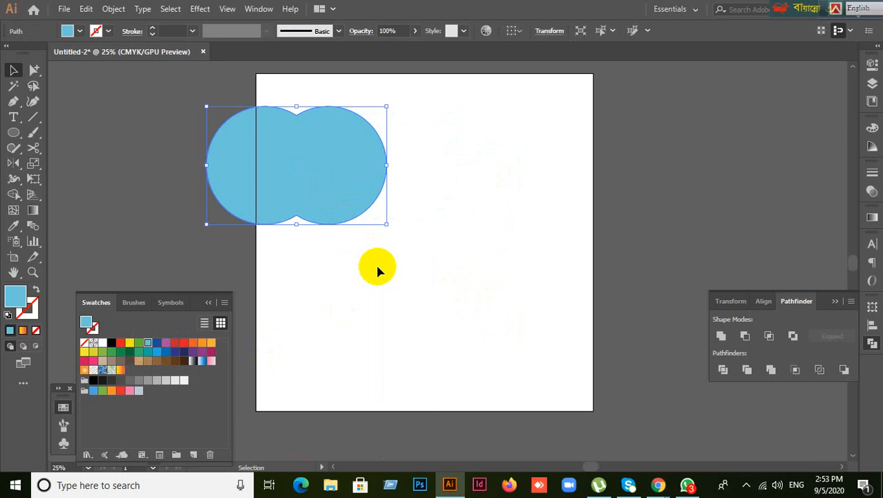
left_click(378, 266)
left_click_drag(306, 184, 295, 151)
left_click(524, 300)
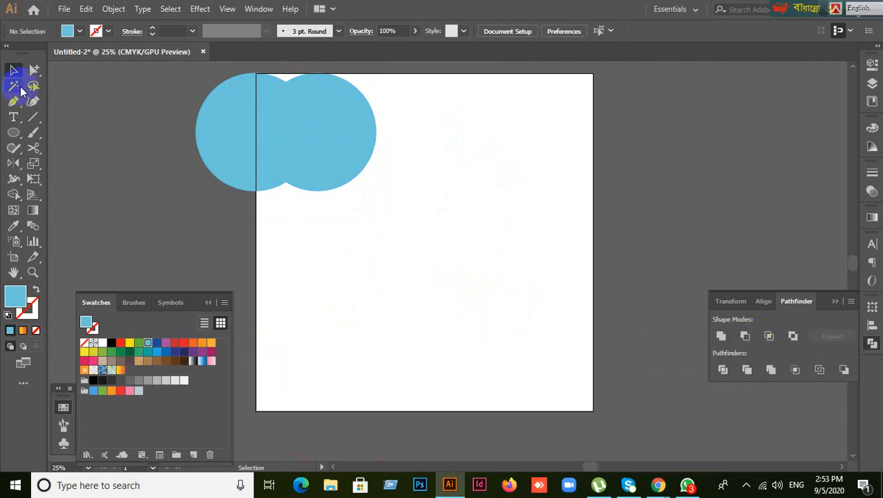
Step: Draw a red circle about 553 px in diameter on the lower artboard and place an overlapping copy to its right
left_click_drag(10, 131, 48, 162)
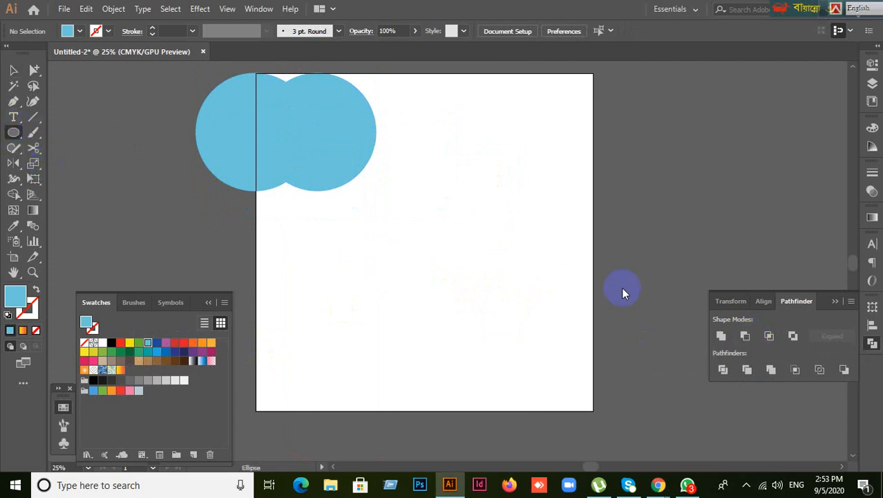
left_click_drag(392, 221, 516, 344)
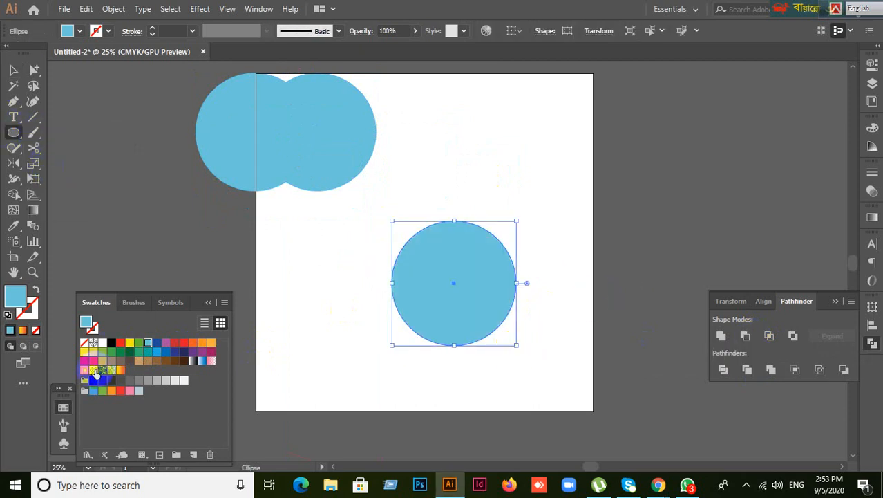
left_click(120, 343)
left_click(13, 70)
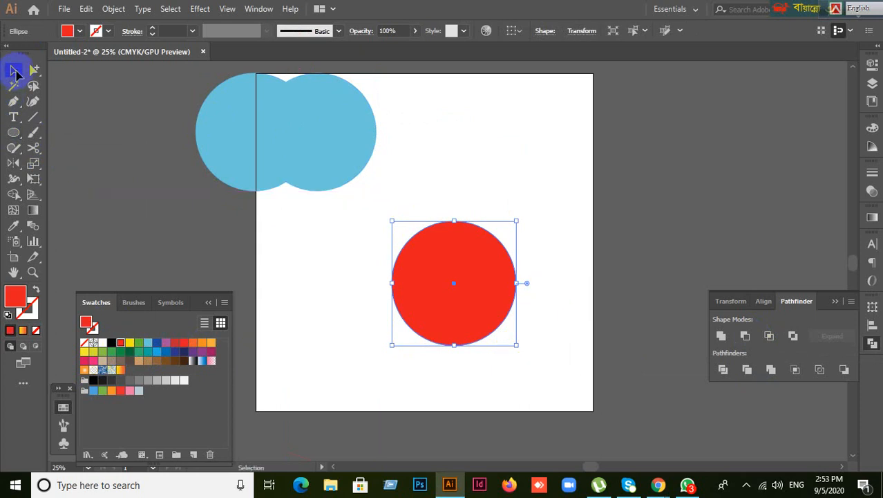
left_click_drag(453, 318, 512, 322)
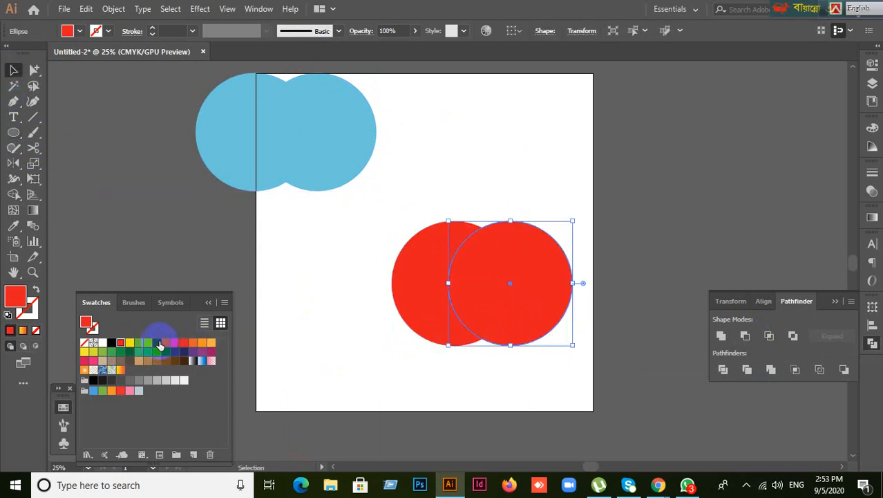
Step: Fill the right one of the two overlapping red circles with dark blue
left_click(313, 327)
left_click(479, 330)
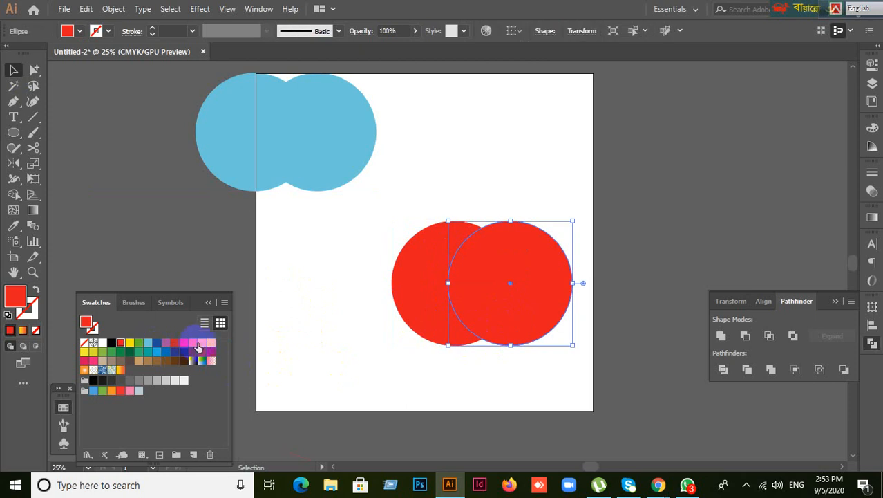
left_click(157, 342)
Step: Try subtracting the blue circle from the red one with Minus Front as a compound shape, and undo it
left_click_drag(362, 241, 545, 377)
left_click(579, 338)
left_click(496, 315)
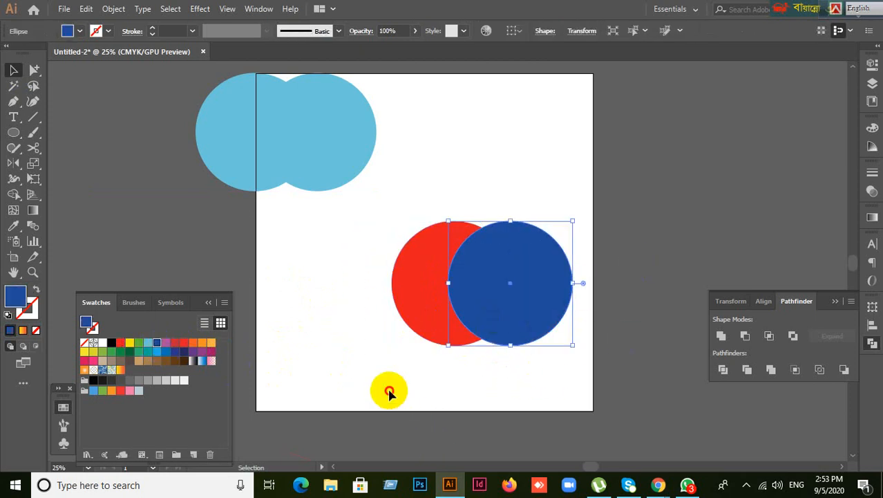
left_click(410, 300, "shift")
left_click(349, 417)
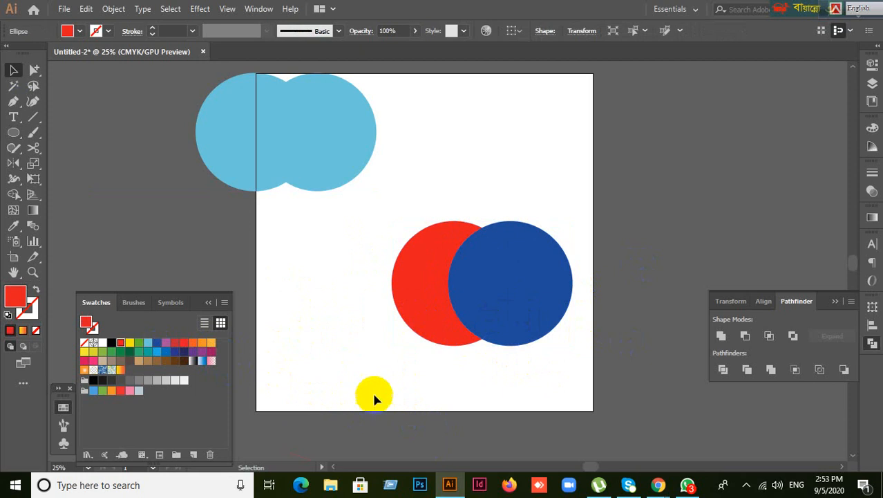
left_click_drag(298, 401, 572, 207)
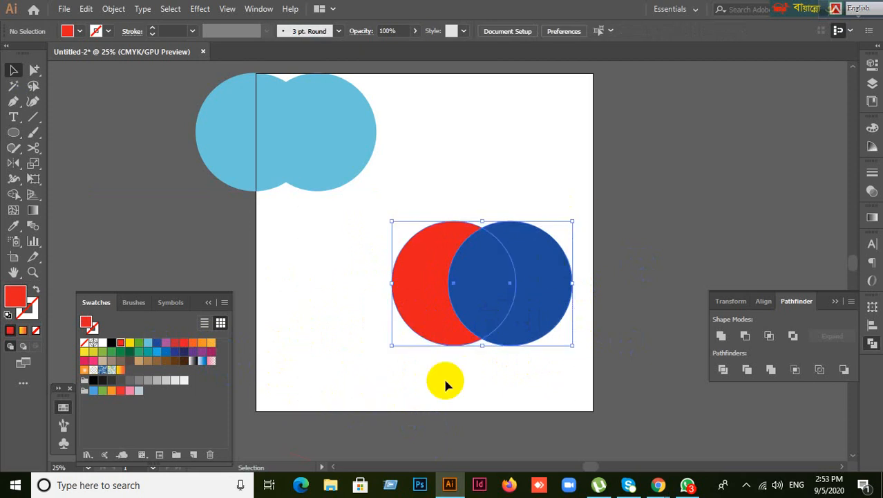
left_click(747, 335)
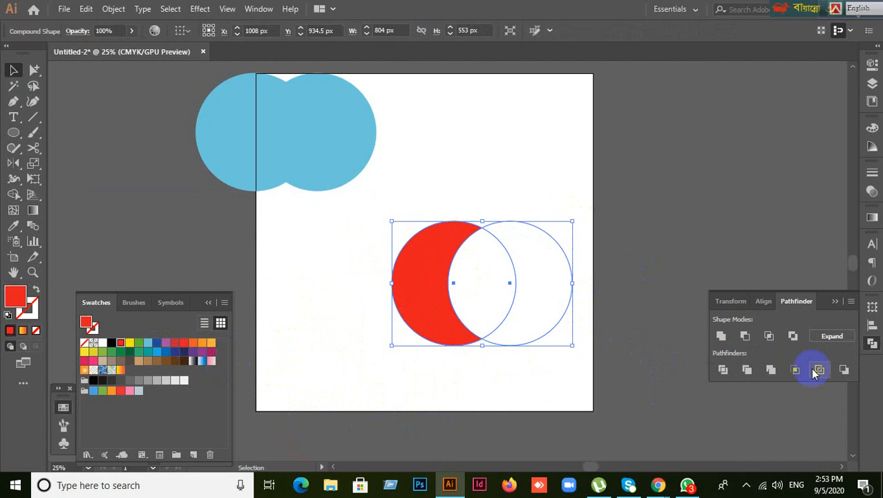
key("ctrl+z")
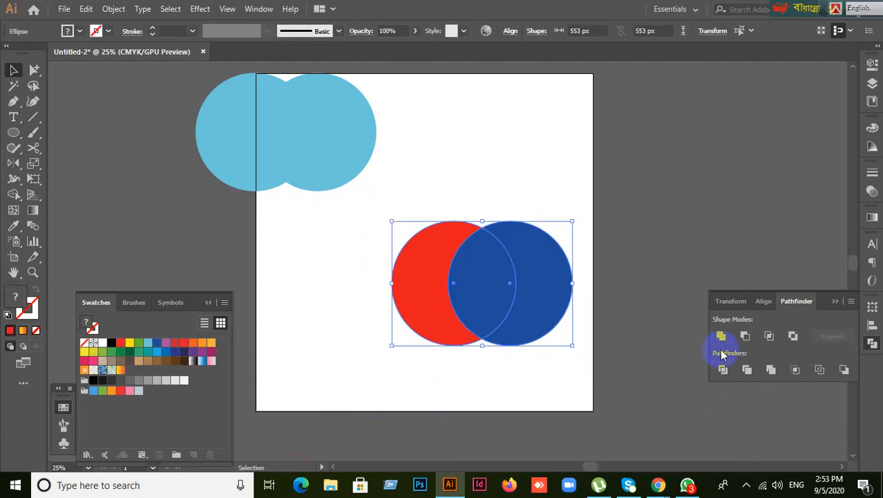
Step: Subtract the blue circle from the red one with Minus Front as a compound shape, expand it and move the crescent up
left_click(746, 336)
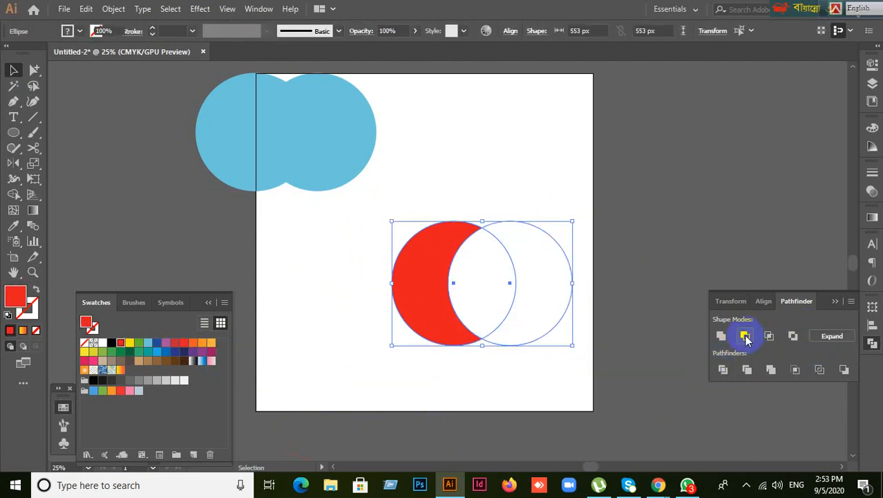
left_click(831, 337)
left_click_drag(430, 340, 455, 247)
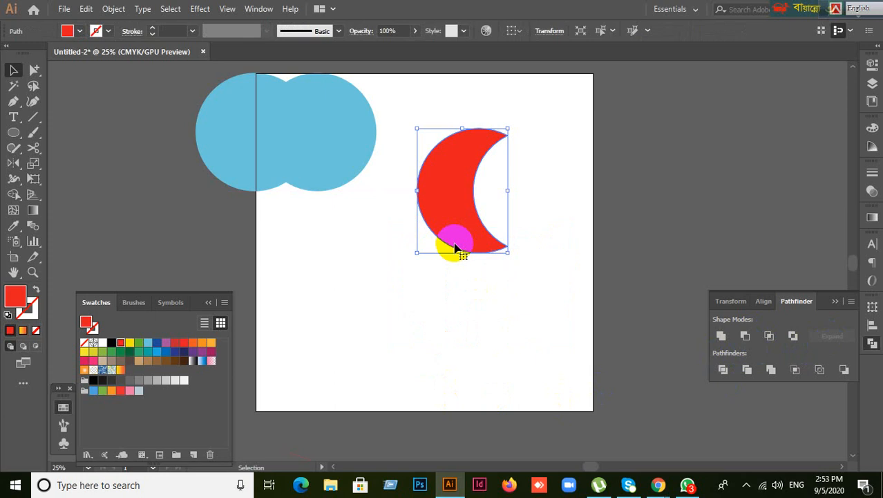
Step: Draw a red square across the artboard's lower edge and place an overlapping copy diagonally down and to its right
left_click_drag(16, 134, 49, 130)
mouse_move(321, 283)
left_mouse_down()
mouse_move(400, 337)
mouse_move(467, 430)
left_mouse_up()
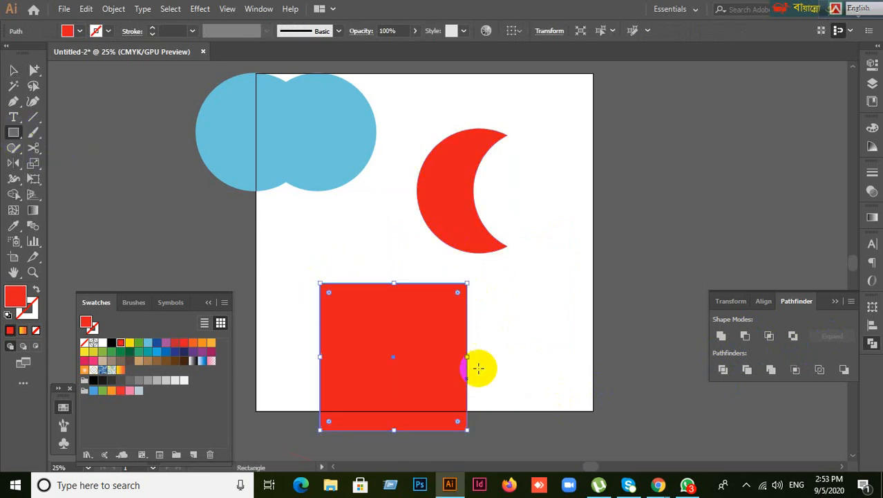
left_click(13, 70)
scroll(543, 263, "down", 4)
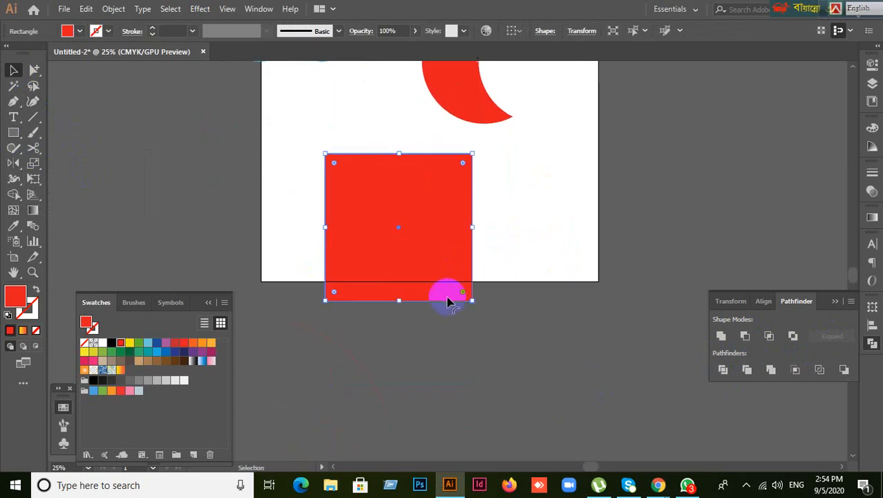
left_click_drag(416, 262, 447, 280)
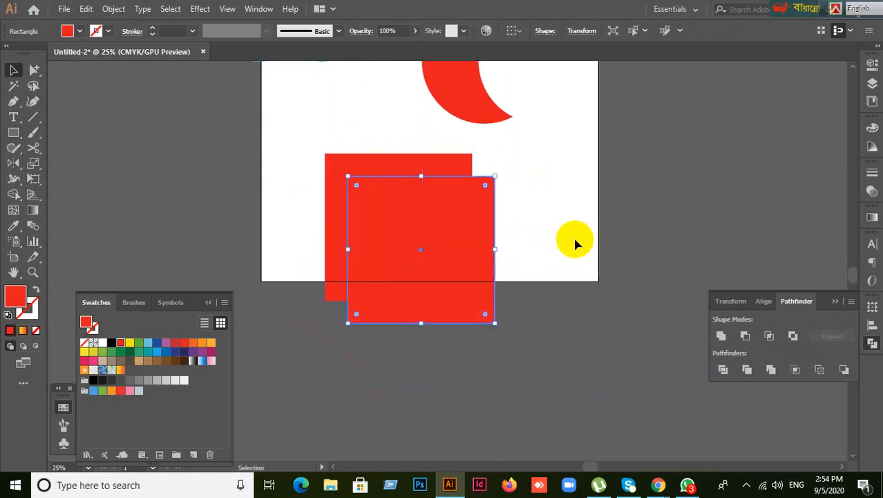
Step: Subtract the front red square from the back one with Minus Front and expand the result into an L-shaped path
left_click_drag(291, 198, 436, 283)
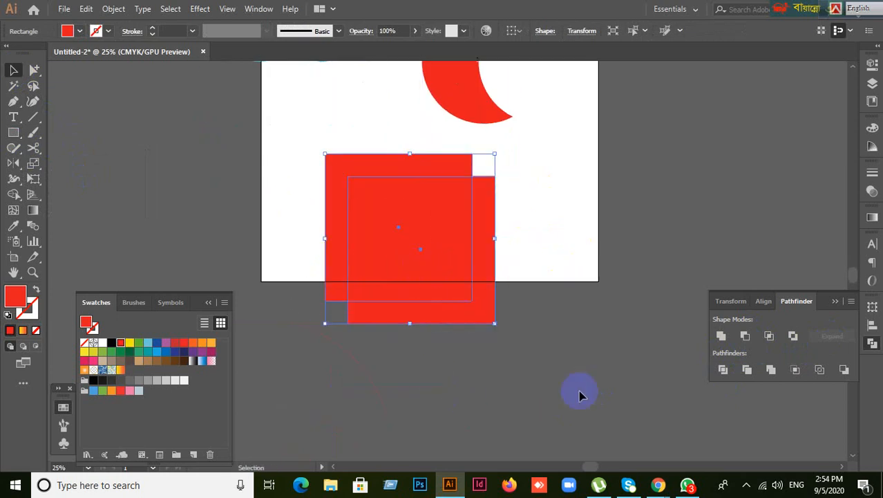
left_click(745, 337)
left_click(826, 336)
scroll(540, 351, "down", 1)
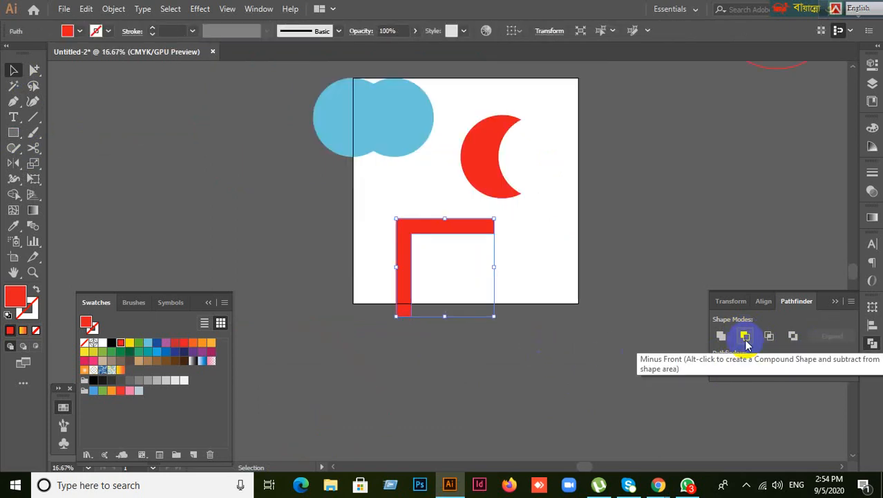
left_click(562, 329)
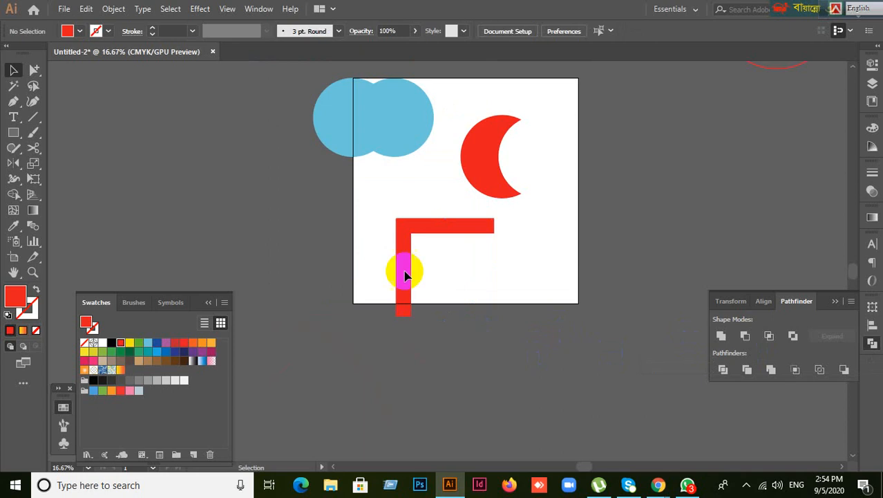
left_click_drag(369, 212, 465, 347)
left_click(461, 363)
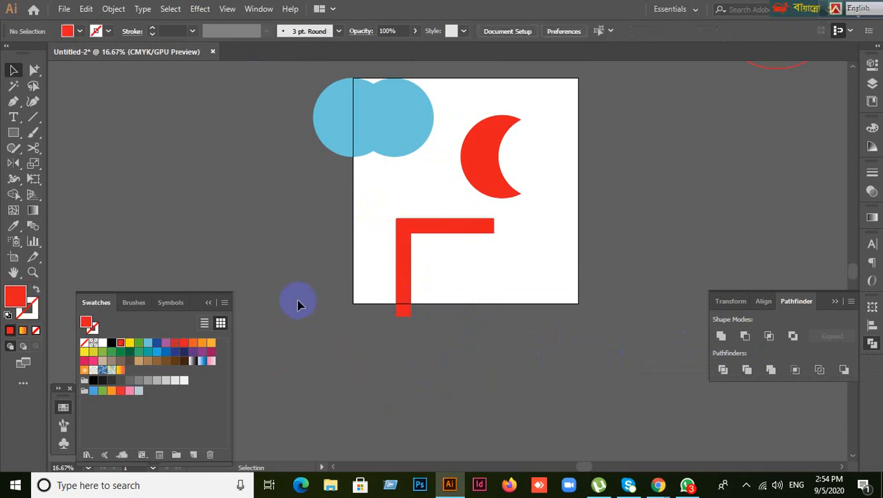
Step: Delete the stray unfilled paths lying below the artboard
left_click_drag(369, 355, 371, 356)
left_click(543, 393)
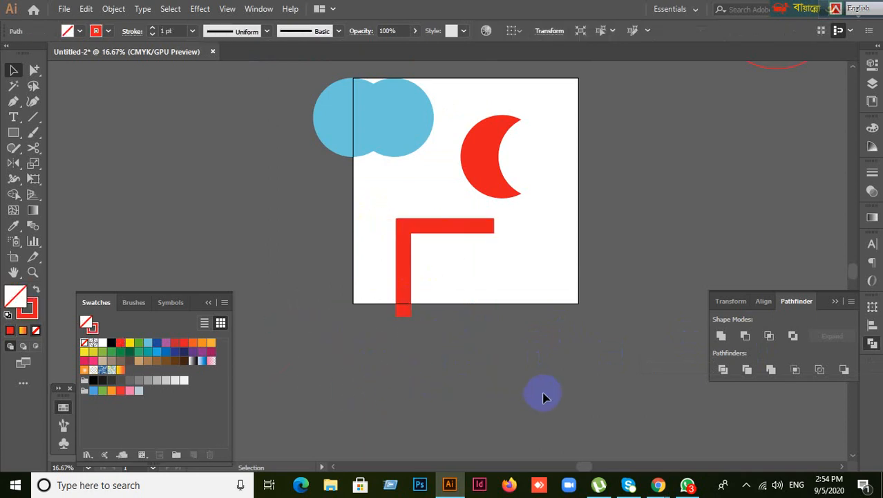
left_click_drag(407, 393, 482, 368)
key("Delete")
scroll(546, 321, "down", 3)
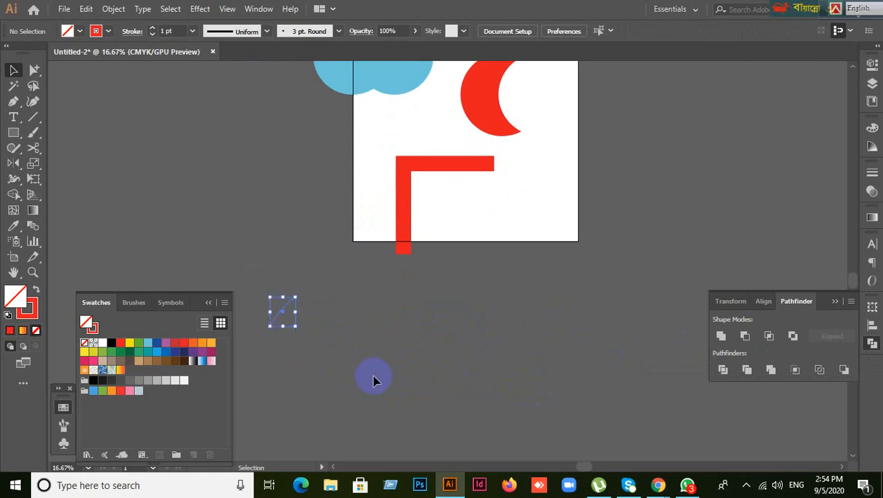
key("Delete")
Step: Move the red crescent up over the artboard's upper edge and the red L-shape over its right edge
scroll(415, 369, "up", 4)
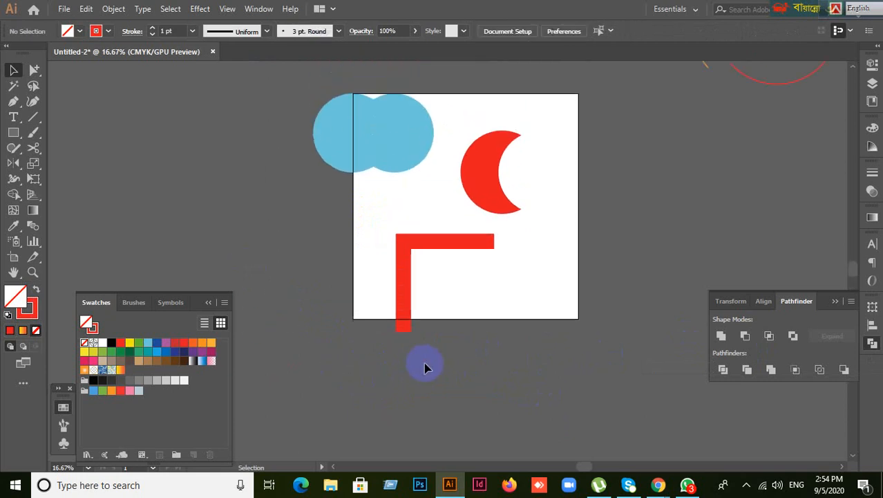
scroll(425, 368, "up", 3)
left_click_drag(474, 257, 493, 194)
left_click_drag(438, 306, 618, 200)
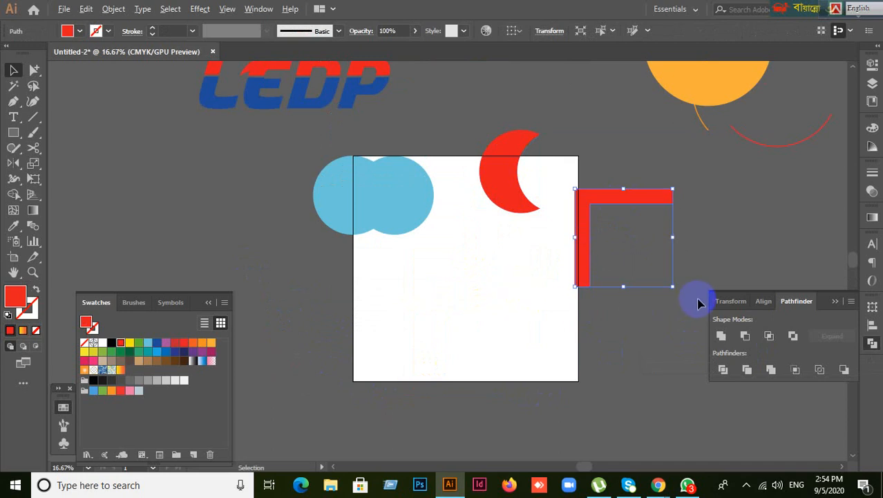
scroll(698, 303, "up", 2)
scroll(712, 318, "left", 3)
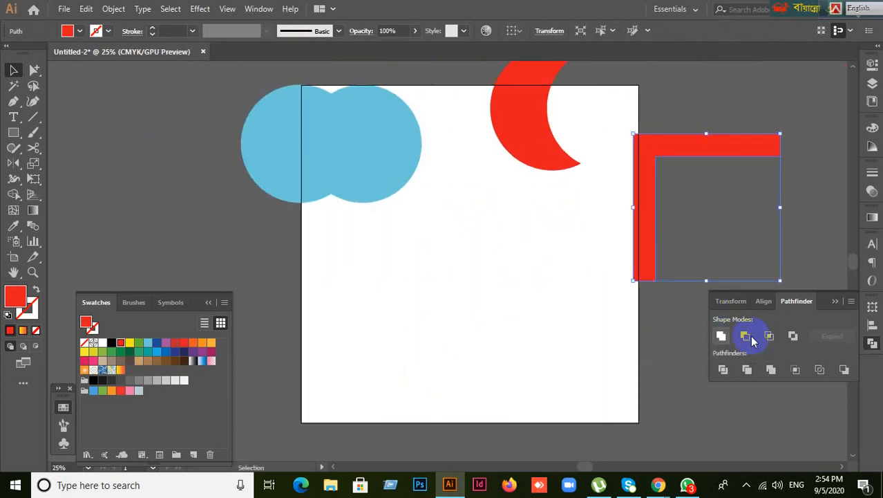
Step: Draw a red circle about 594 px wide on the artboard's lower half, place an overlapping copy beside it, and select both
left_click(694, 358)
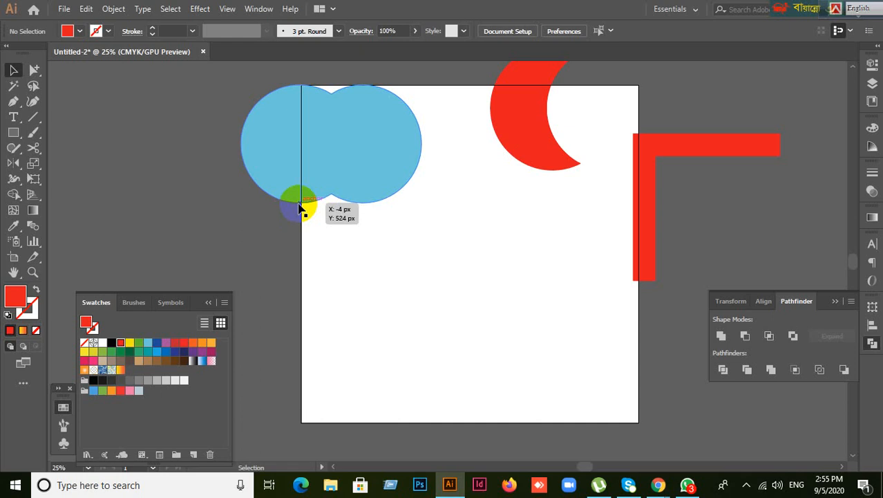
left_click_drag(18, 136, 50, 163)
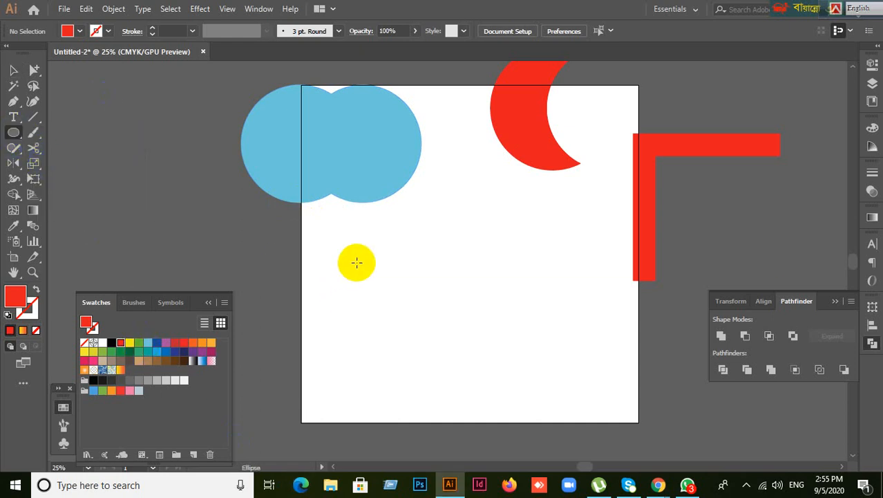
mouse_move(357, 262)
left_mouse_down()
mouse_move(444, 338)
mouse_move(490, 396)
left_mouse_up()
left_click(13, 70)
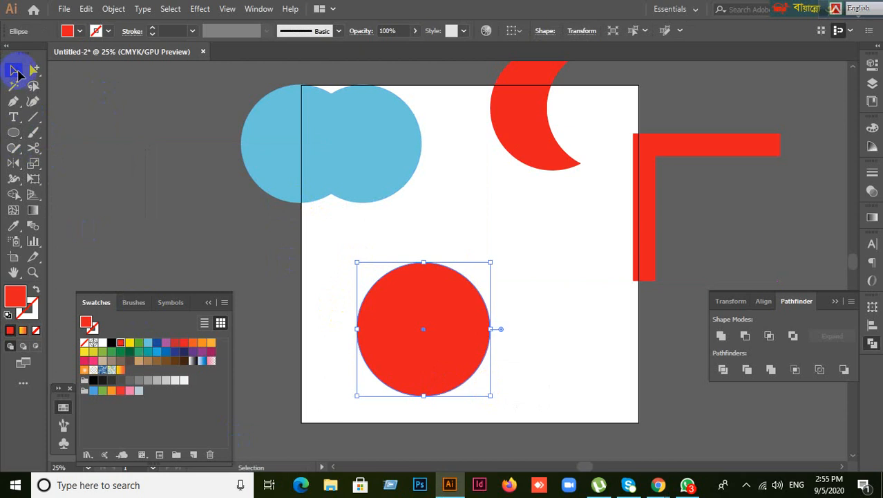
left_click_drag(405, 355, 470, 328)
left_click_drag(339, 394, 488, 250)
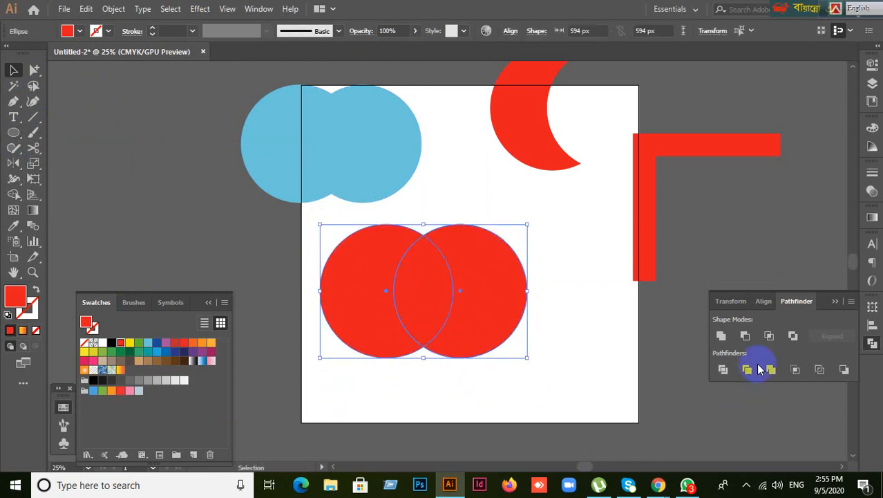
Step: Try intersecting the two red circles directly and filling the resulting lens shape with blue
left_click(769, 335)
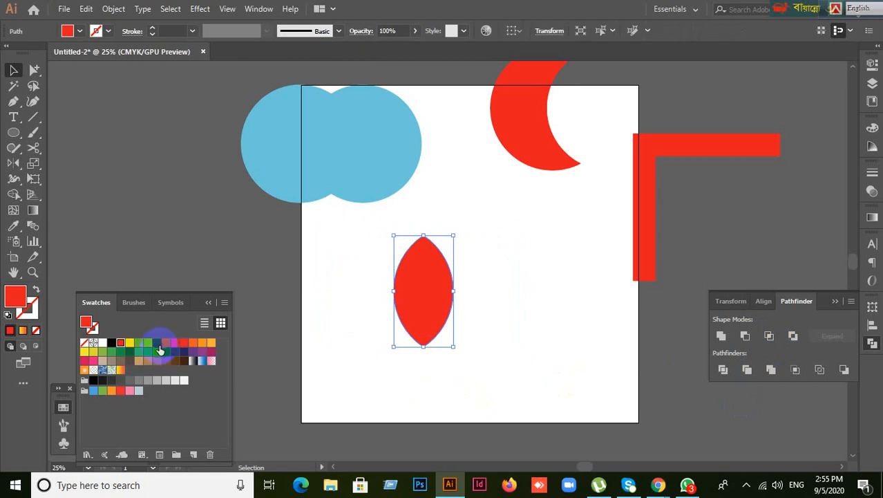
left_click(157, 343)
left_click(551, 383)
key("ctrl+z")
key("ctrl+z")
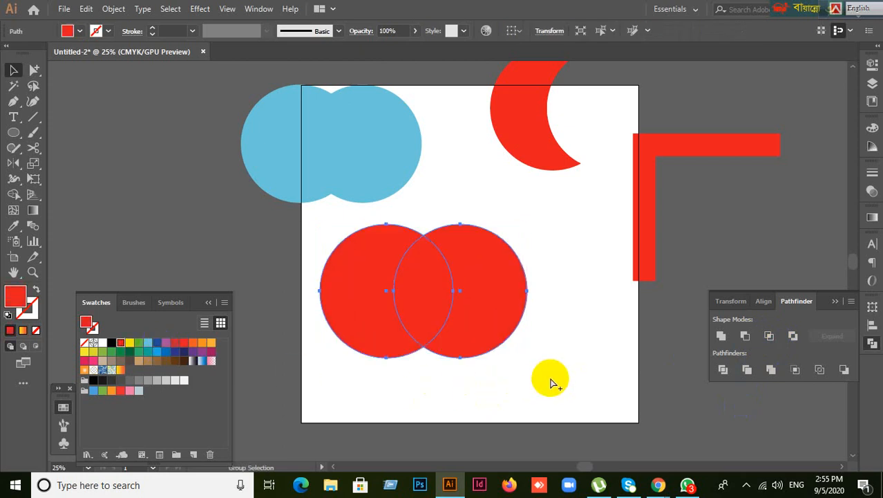
Step: Intersect the two red circles as a compound shape, expand it, and move the lens up beside the red crescent
left_click_drag(352, 419, 489, 275)
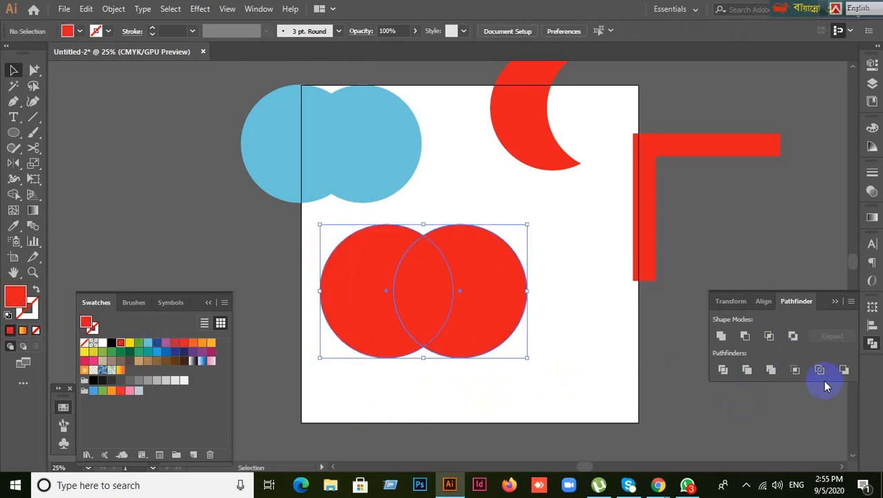
left_click(769, 338, "alt")
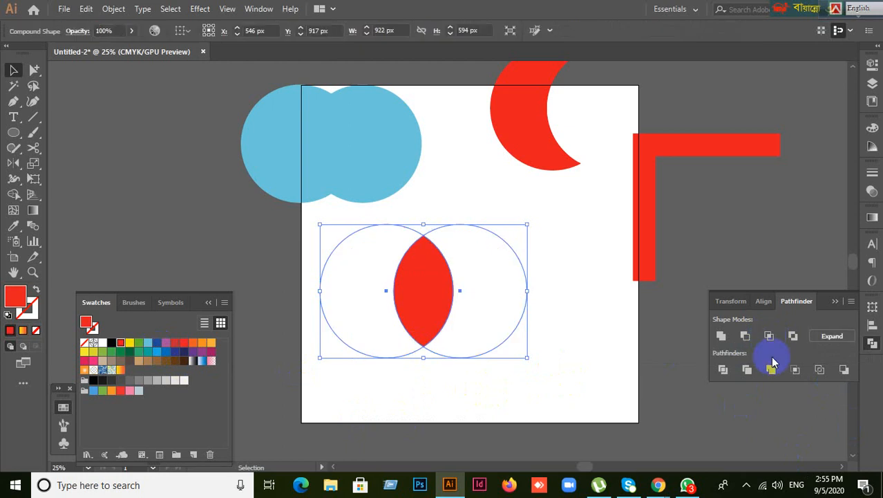
left_click(833, 337)
left_click_drag(415, 299, 448, 123)
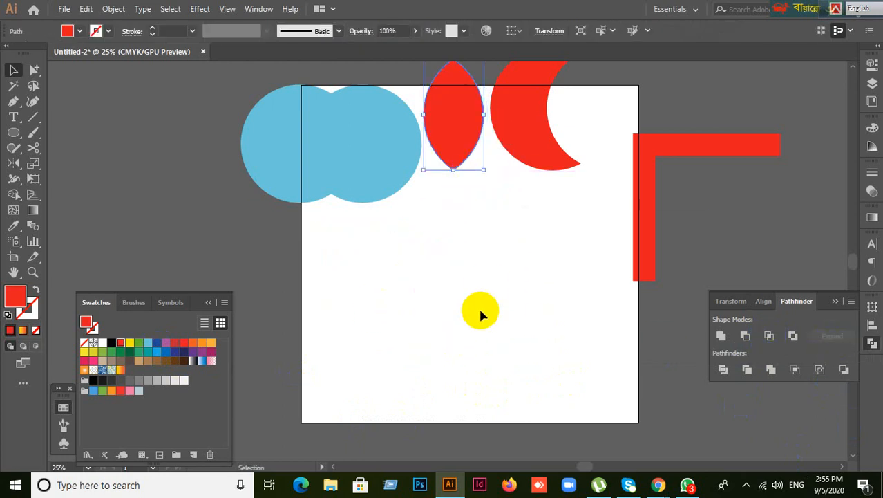
scroll(450, 284, "up", 3)
left_click(387, 239)
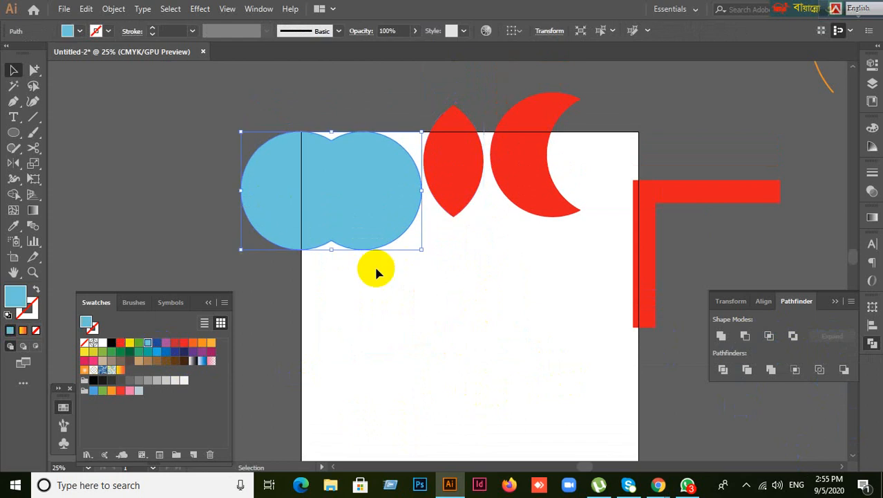
left_click(564, 217)
left_click(576, 290)
left_click(640, 282)
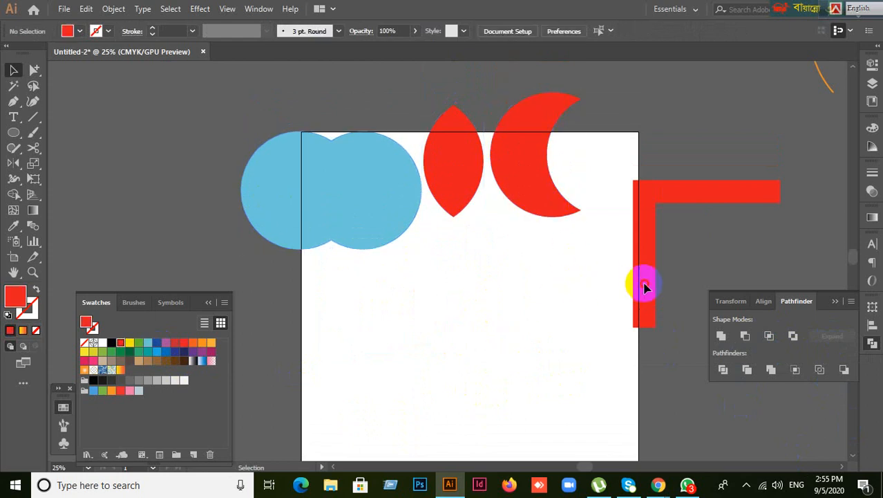
Step: Move the red L-shape straight up over the artboard's upper-right corner
left_click(574, 320)
scroll(508, 315, "down", 3)
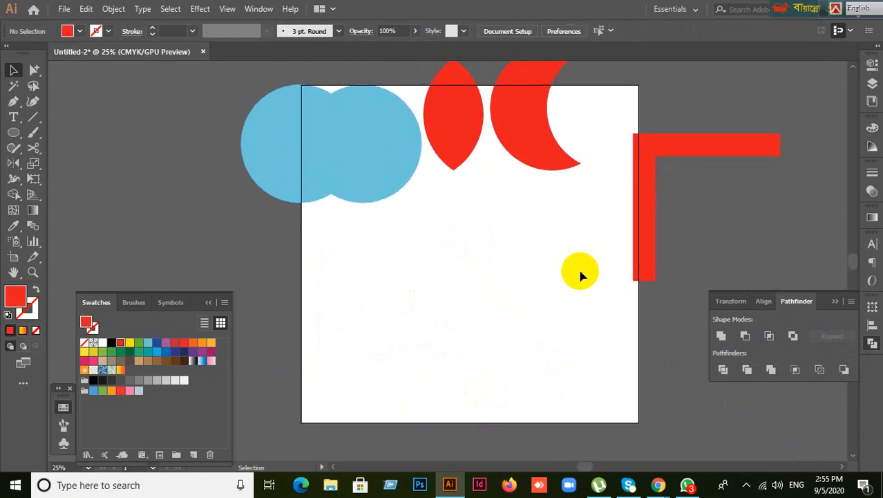
left_click_drag(652, 244, 650, 170)
left_click(492, 346)
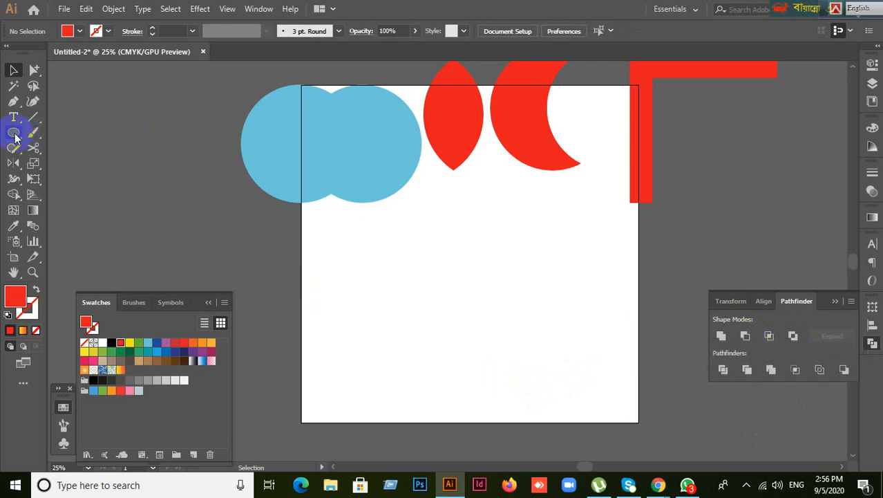
Step: Draw a red square on the artboard, place an overlapping copy diagonally below it, fill the copy blue, and select both
left_click_drag(13, 132, 58, 133)
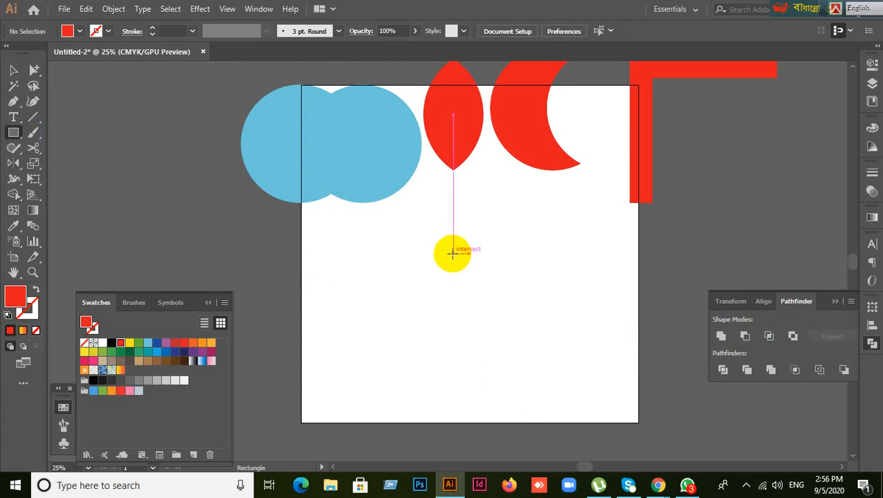
left_click_drag(410, 246, 509, 345)
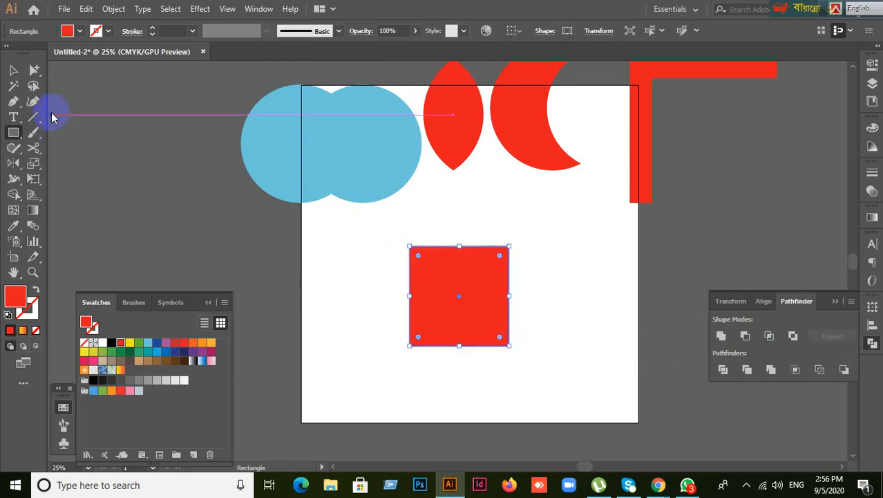
left_click(10, 71)
left_click_drag(470, 308, 519, 361)
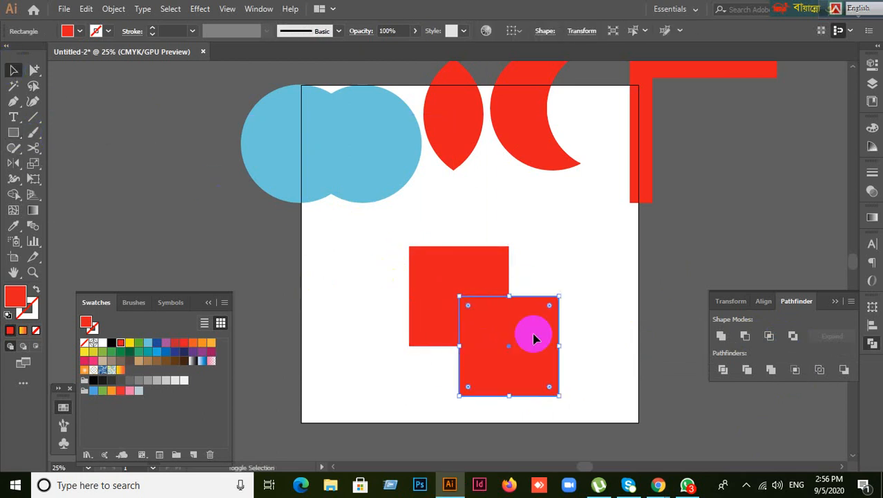
left_click(155, 344)
left_click_drag(352, 271, 462, 347)
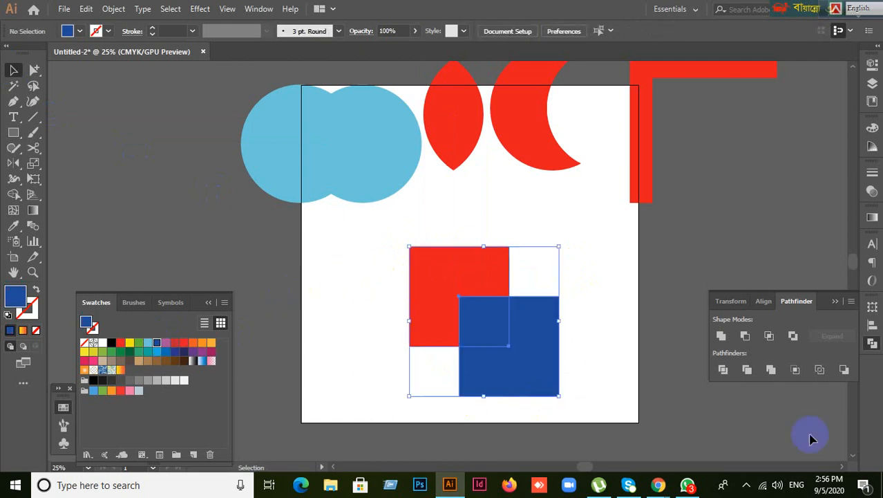
Step: Exclude the overlap of the two squares as a compound shape, expand it, and move it over the artboard's right edge
left_click(793, 335)
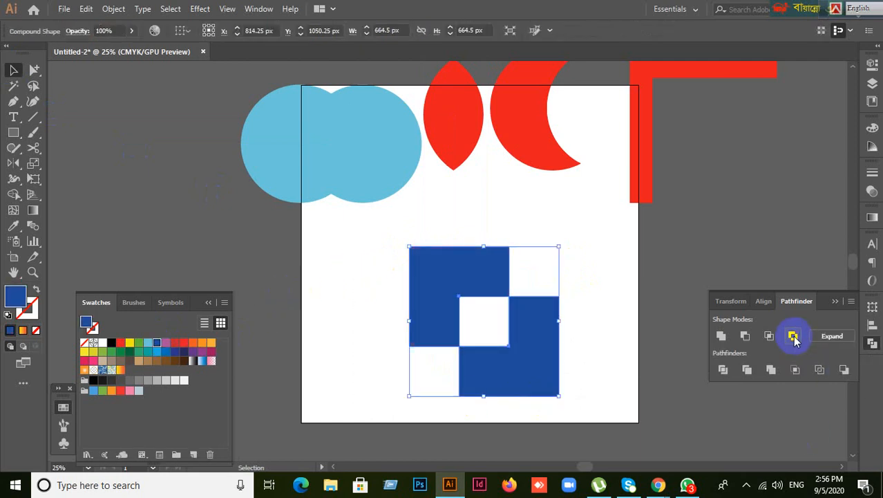
left_click(834, 336)
left_click_drag(569, 345, 699, 292)
left_click(425, 362)
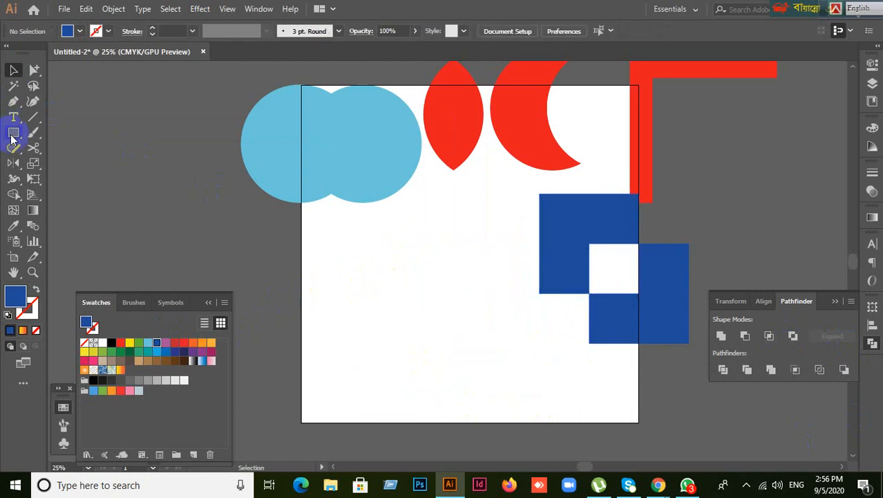
Step: Draw a blue circle about 648 px wide in the artboard's lower half, add an overlapping copy beside it, and shift both toward the left edge
left_click_drag(13, 132, 57, 173)
left_click_drag(305, 255, 449, 397)
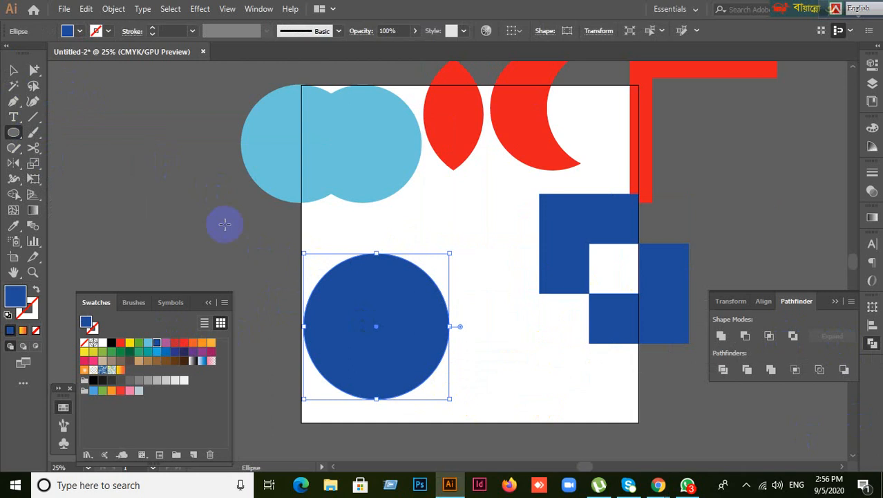
left_click(16, 71)
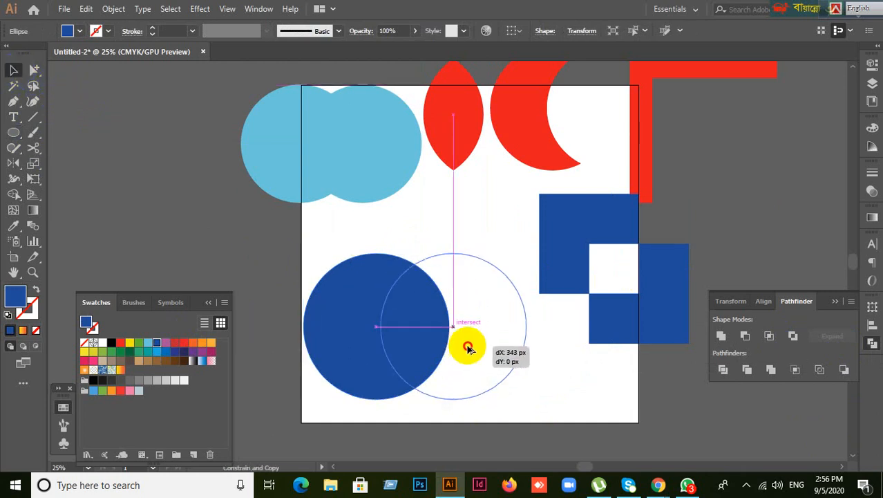
left_click_drag(390, 342, 468, 343)
left_click_drag(349, 237, 462, 329)
left_click_drag(462, 330, 423, 317)
Step: Exclude the overlap of the two blue circles as a compound shape and expand it into a compound path
left_click(793, 335)
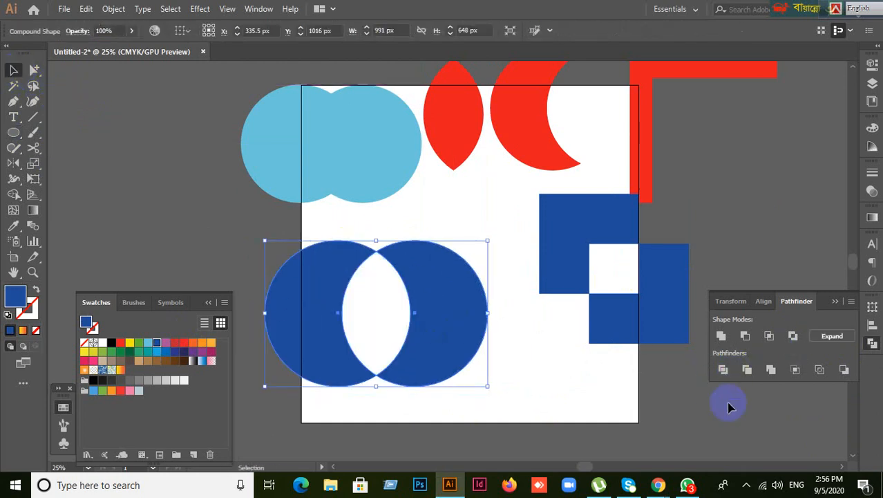
left_click(564, 364)
left_click(467, 346)
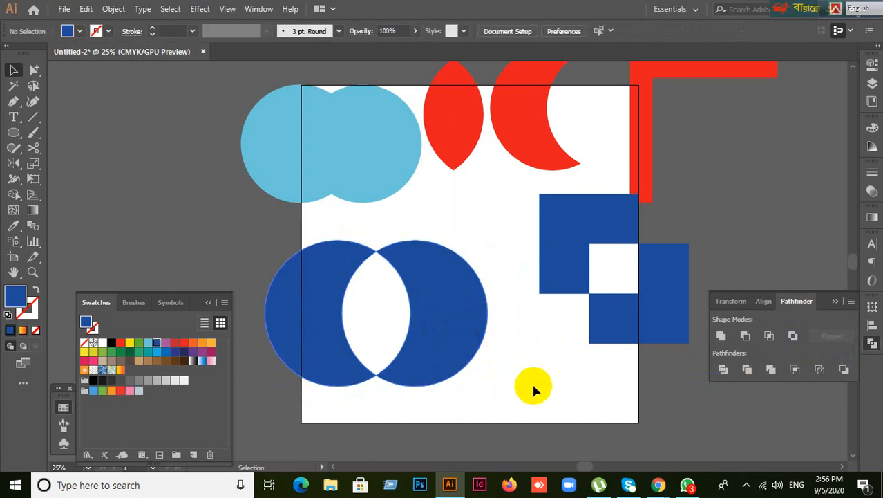
left_click(513, 378)
left_click(440, 340)
left_click(562, 391)
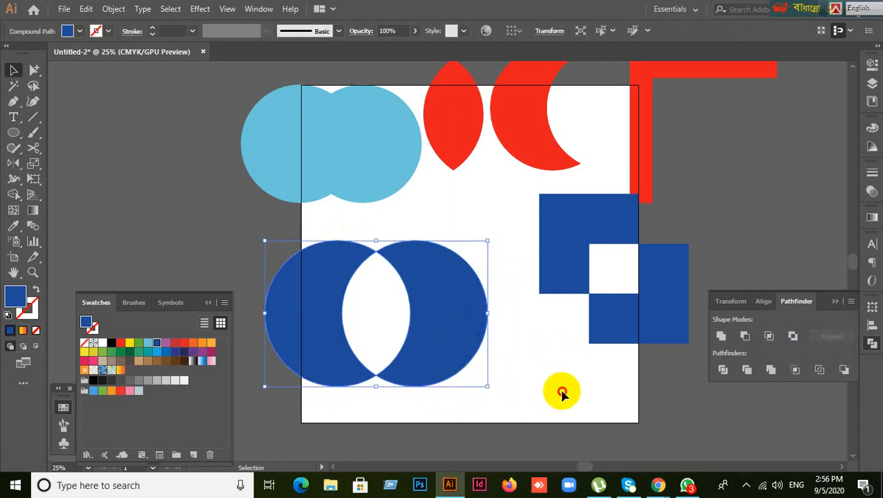
left_click(35, 73)
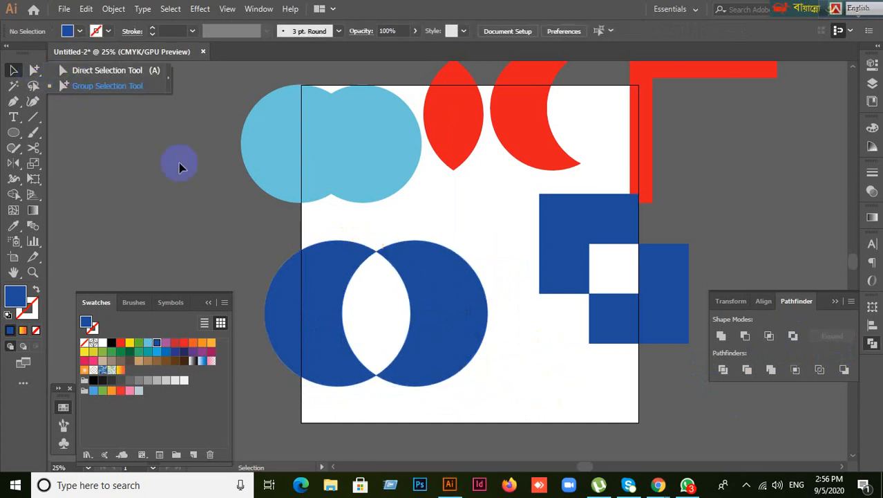
left_click(645, 401)
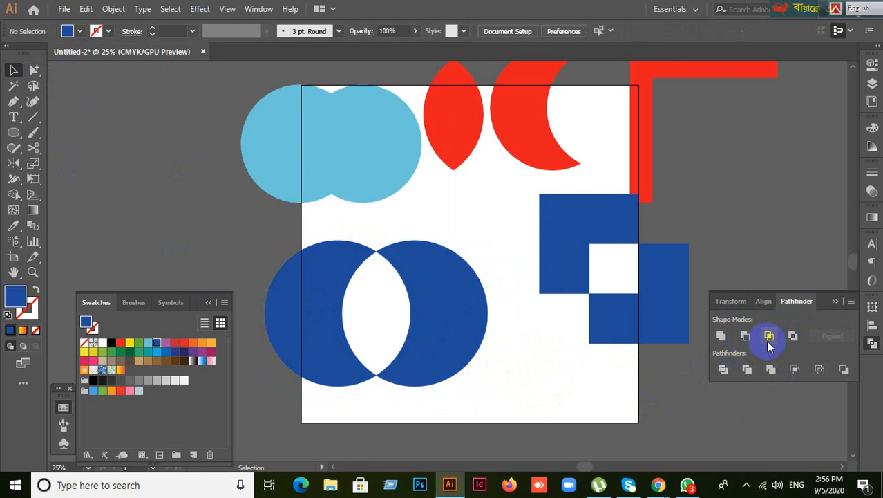
left_click(476, 333)
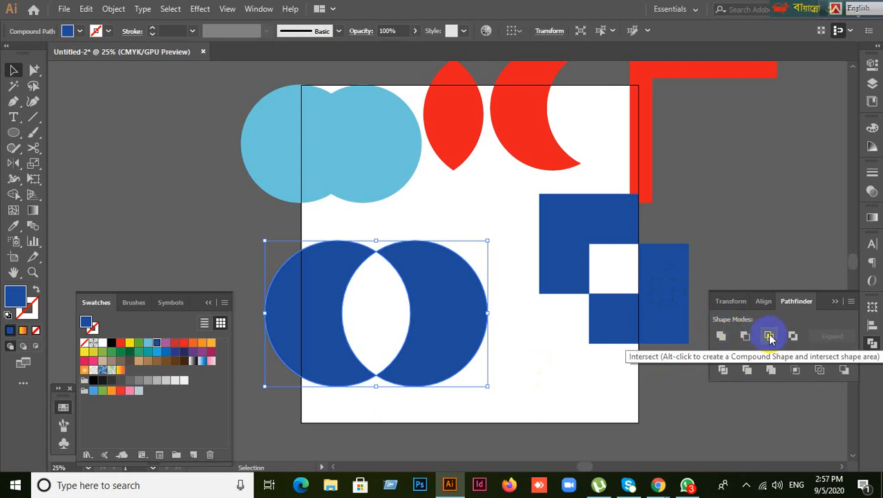
left_click(544, 385)
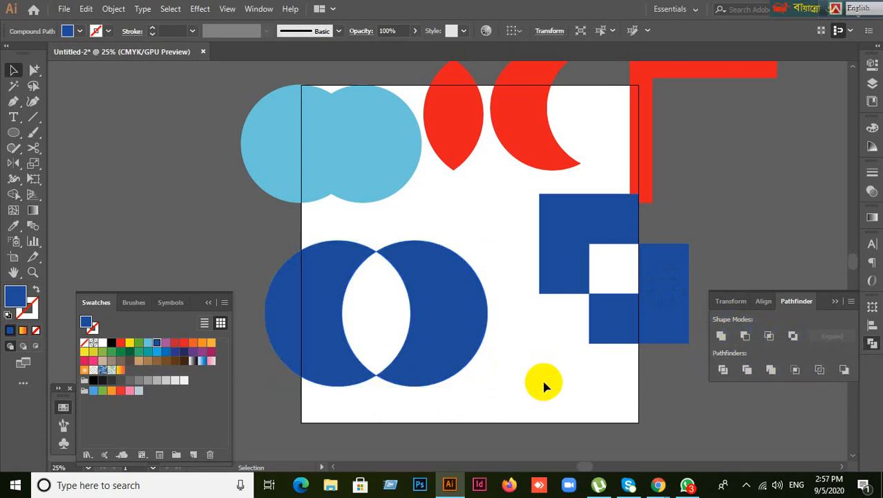
Step: Examine the anchor points of the right half of the blue two-circle shape with the Direct Selection tool, and deselect it
left_click(460, 351)
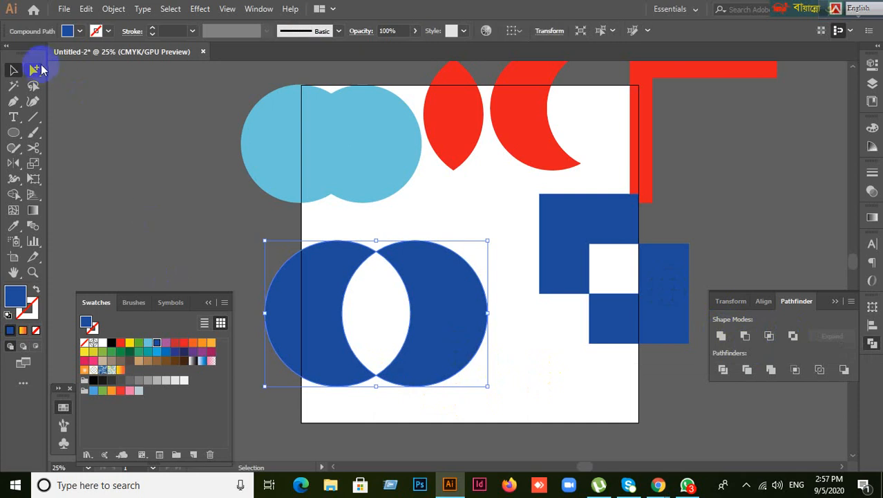
left_click(38, 69)
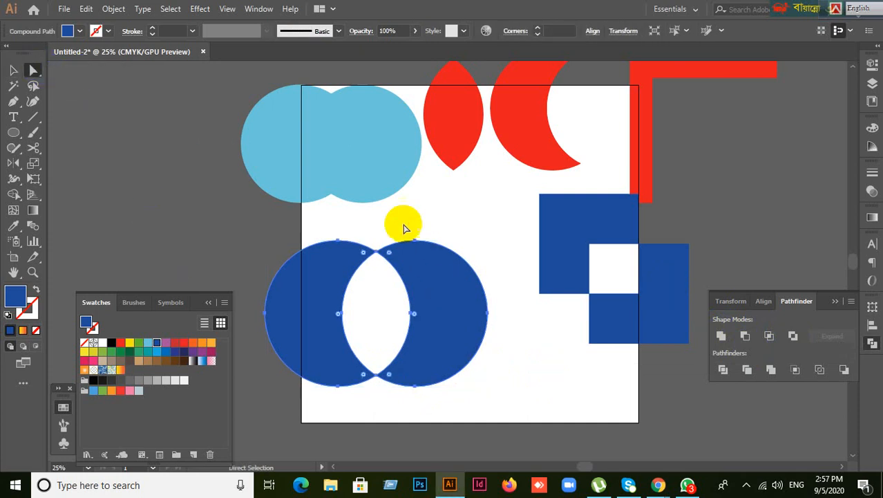
left_click_drag(400, 221, 497, 377)
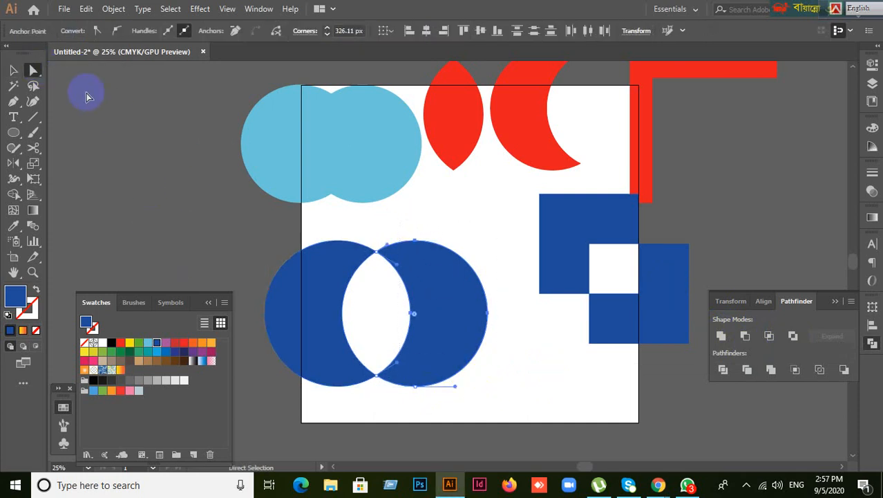
left_click(13, 69)
left_click(583, 378)
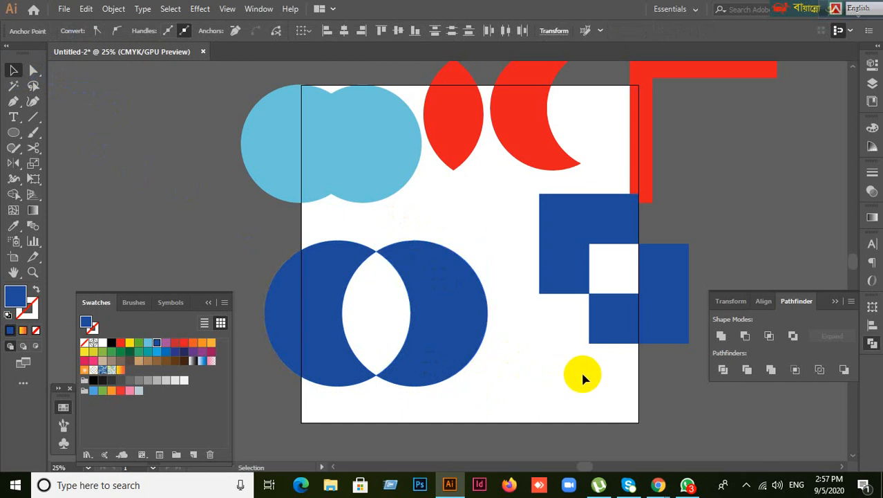
Step: Detach the Transform, Align and Pathfinder panel group from the dock and close it
left_click(835, 302)
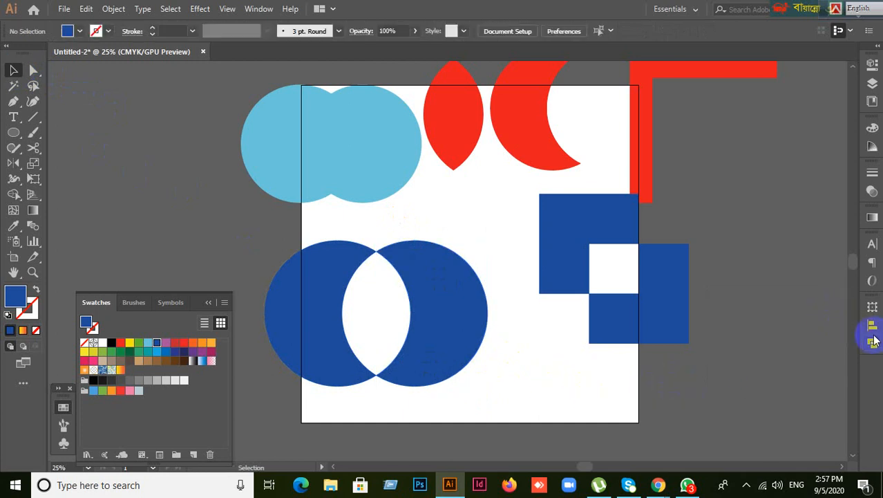
left_click_drag(873, 299, 753, 342)
left_click(769, 314)
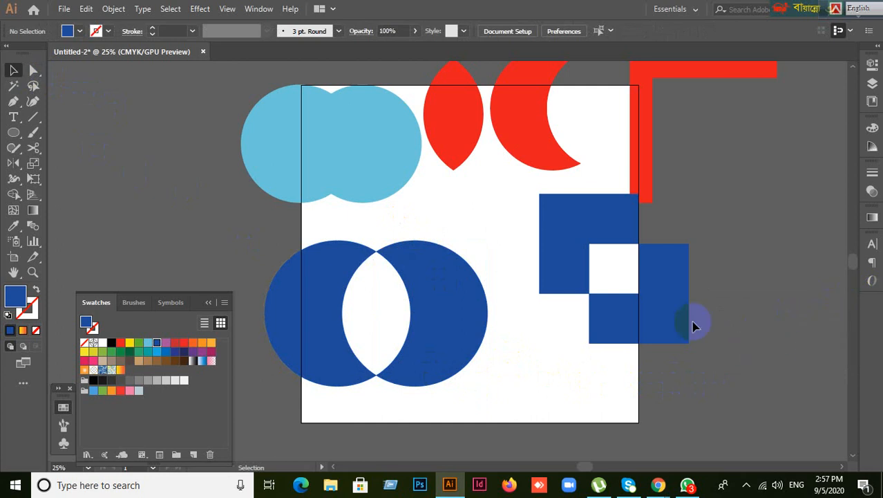
Step: Reopen the Pathfinder panel with its Transform and Align group, collapse it to icons, and attach it to the dock
left_click(261, 14)
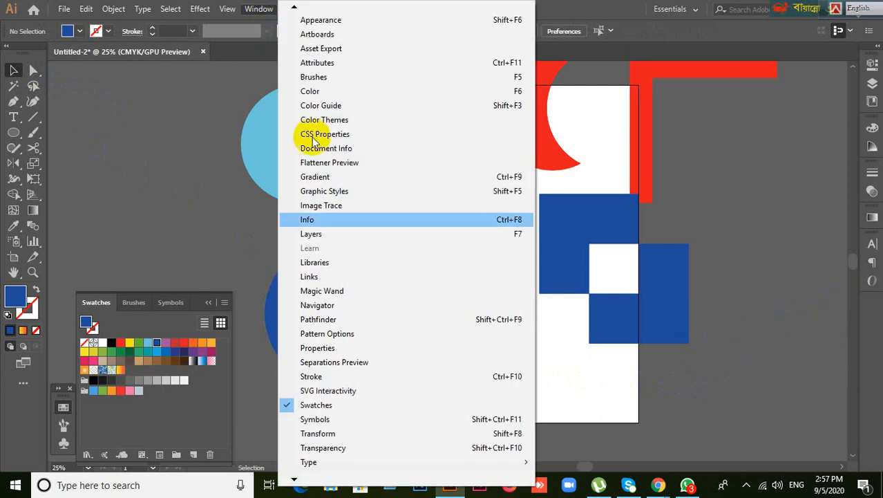
mouse_move(294, 482)
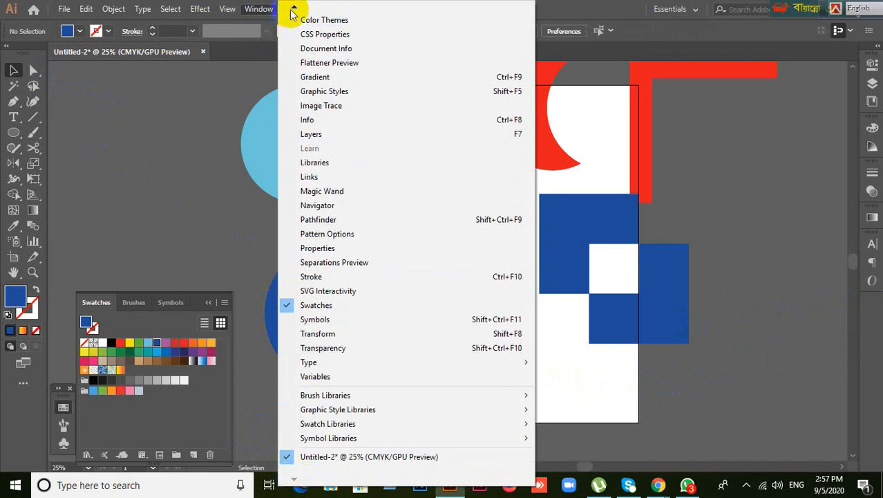
mouse_move(294, 8)
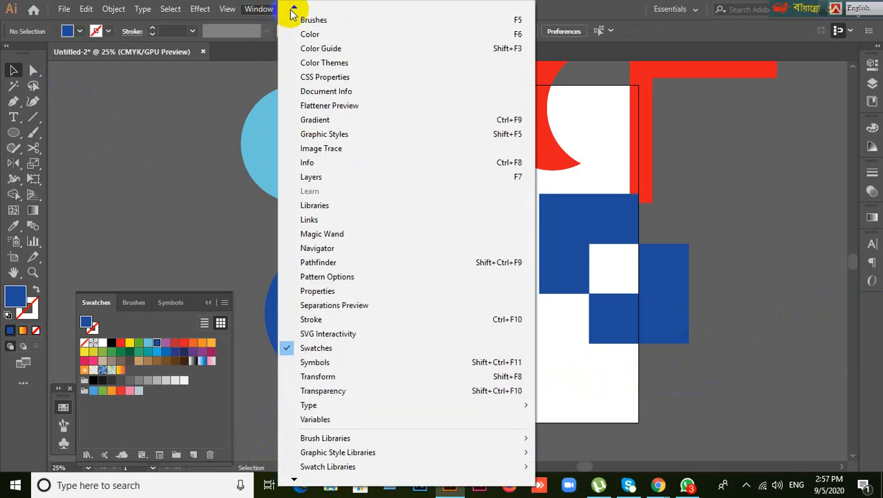
left_click(298, 264)
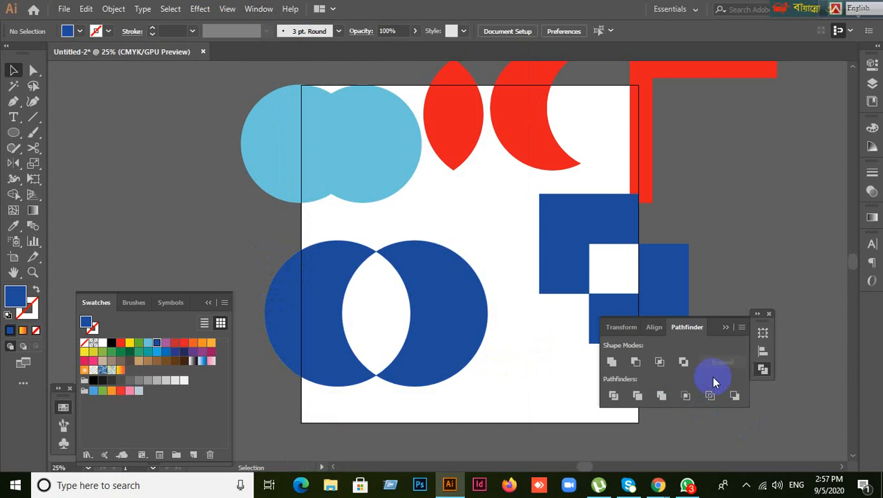
left_click(726, 327)
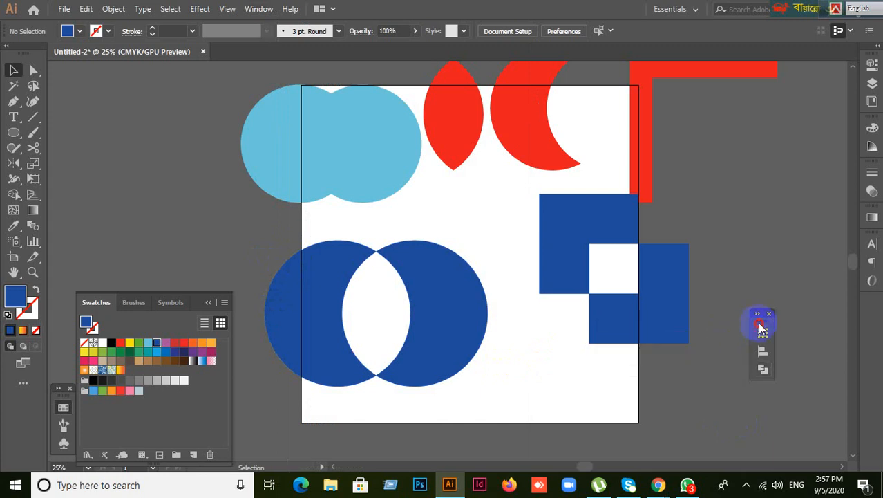
left_click_drag(759, 322, 874, 319)
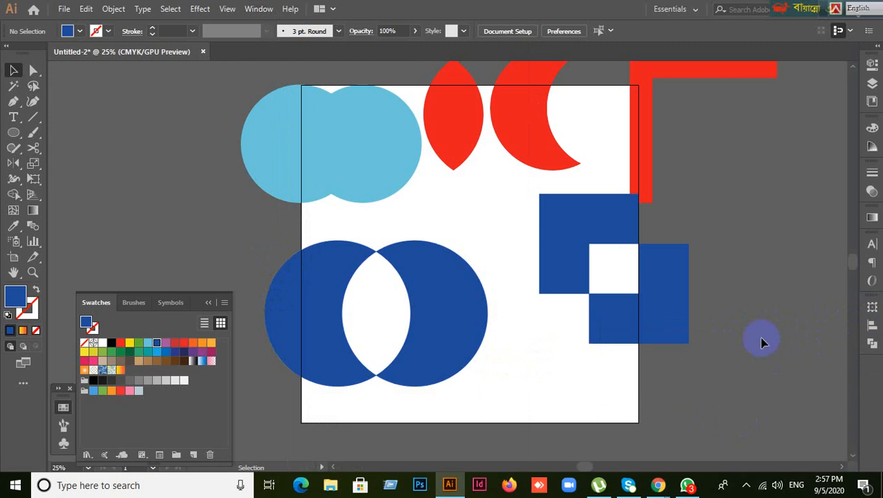
left_click(688, 485)
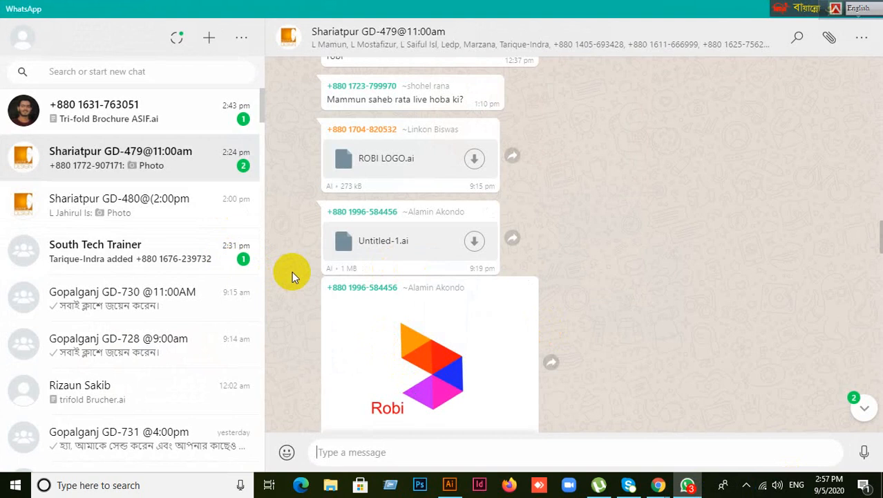
left_click(454, 490)
Step: Collapse the Swatches panel and move the Transform, Align and Pathfinder group out of the dock to float above the Swatches icons
left_click(213, 301)
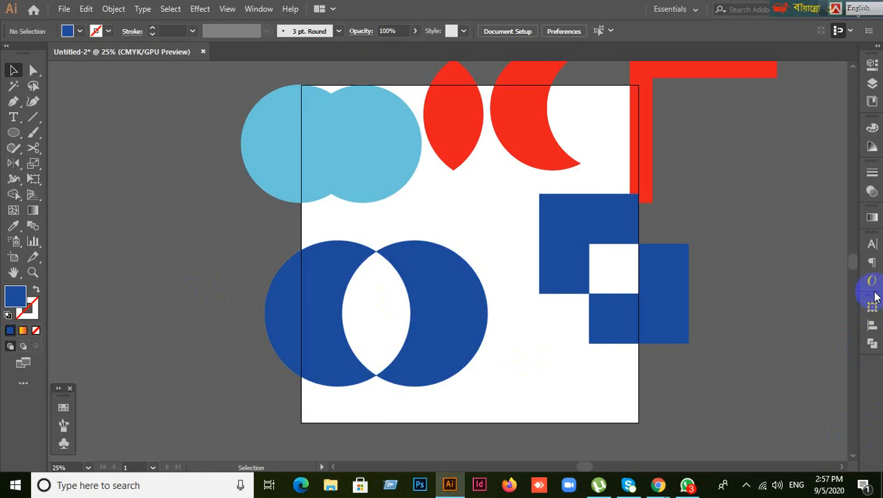
left_click_drag(872, 298, 64, 322)
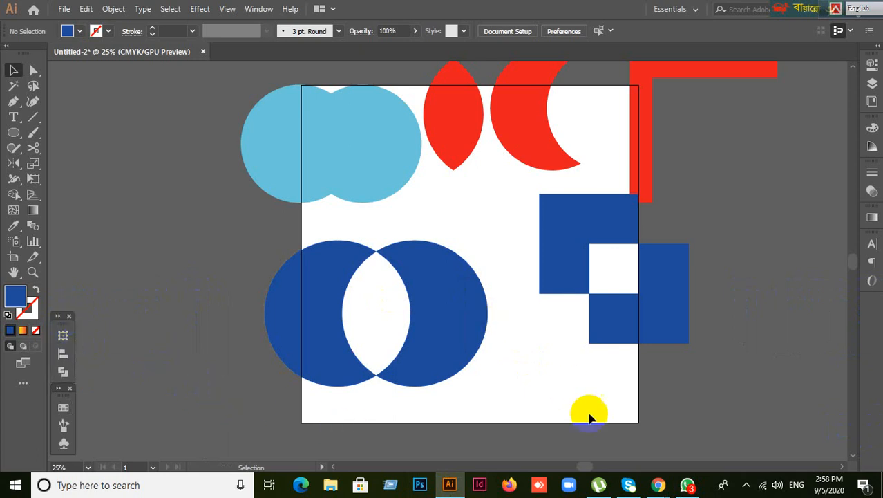
Step: Check the unread tri-fold brochure chat in WhatsApp and the participants in the Google Meet call, and return to Illustrator
left_click(688, 485)
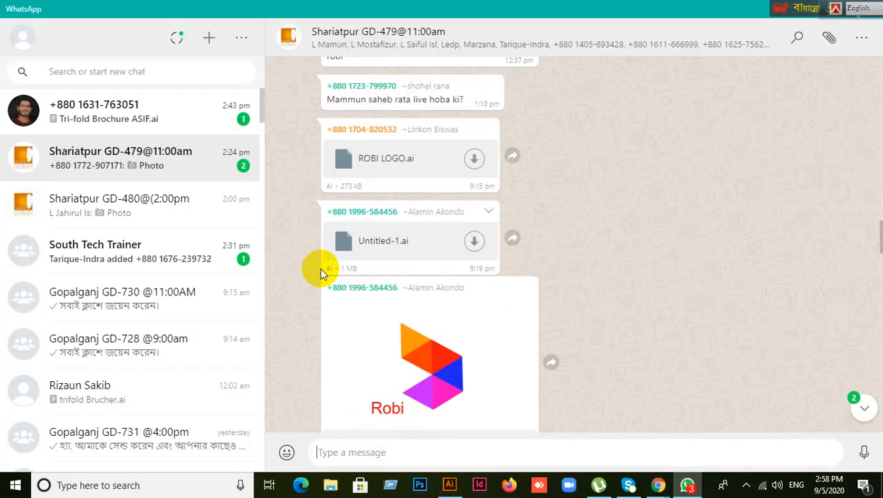
left_click(222, 116)
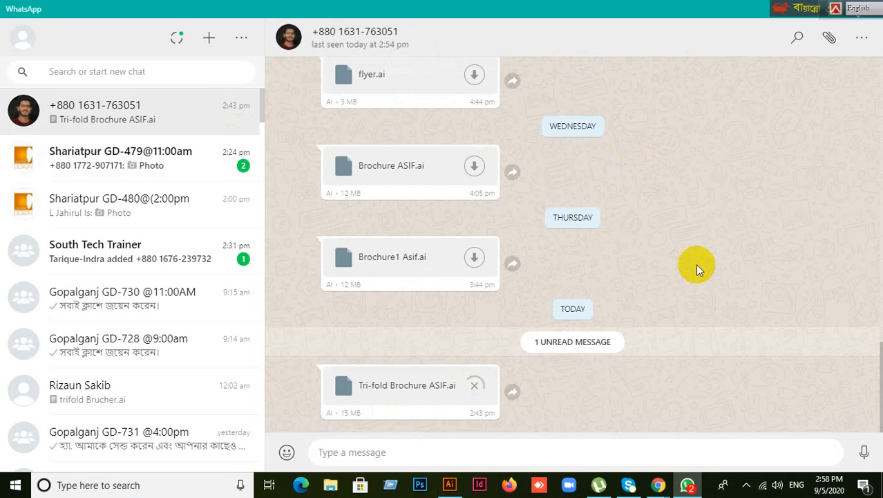
left_click(660, 483)
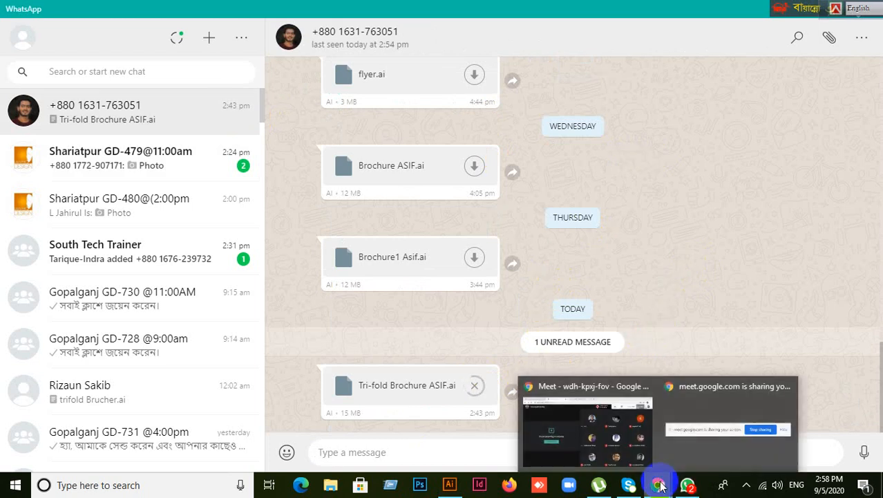
left_click(556, 425)
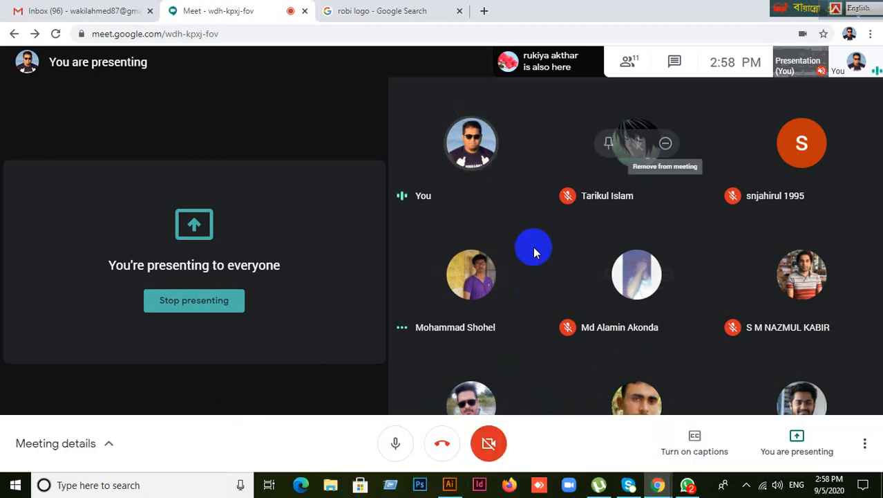
left_click(450, 484)
Step: Shift the blue two-circle shape slightly down and right with the Direct Selection tool, and recolour the compound path red
left_click(300, 322)
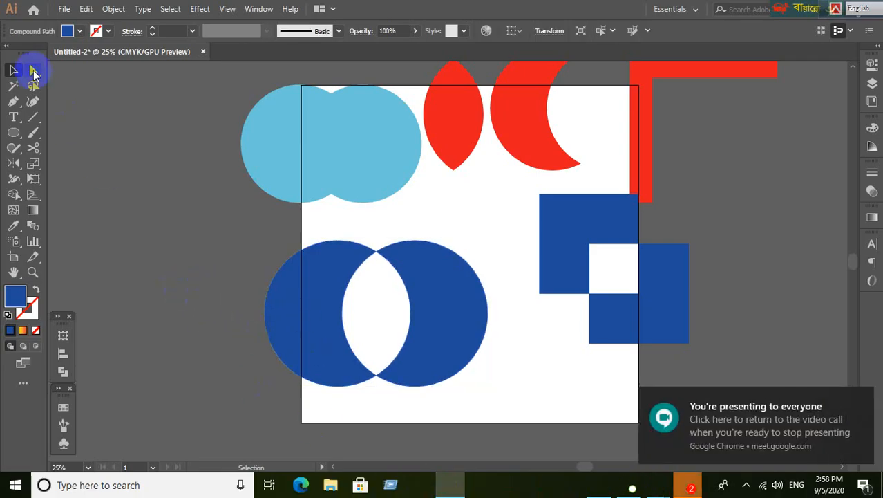
right_click(34, 73)
left_click(67, 72)
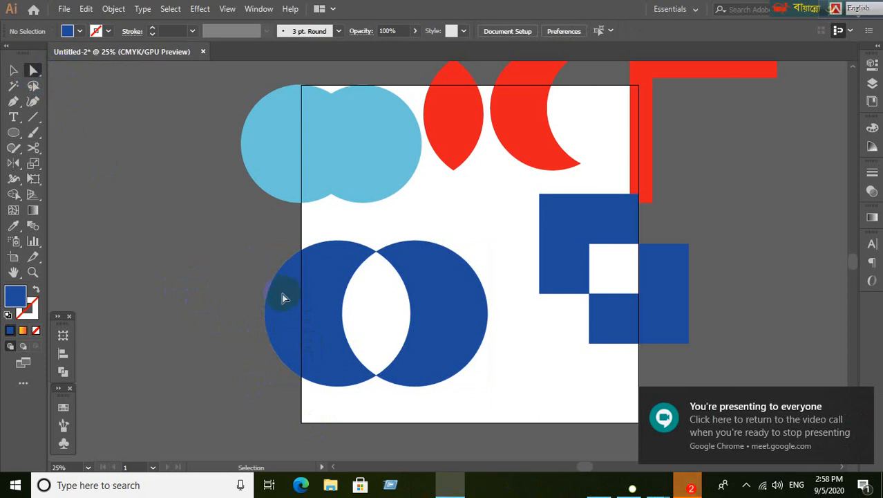
left_click_drag(291, 303, 306, 325)
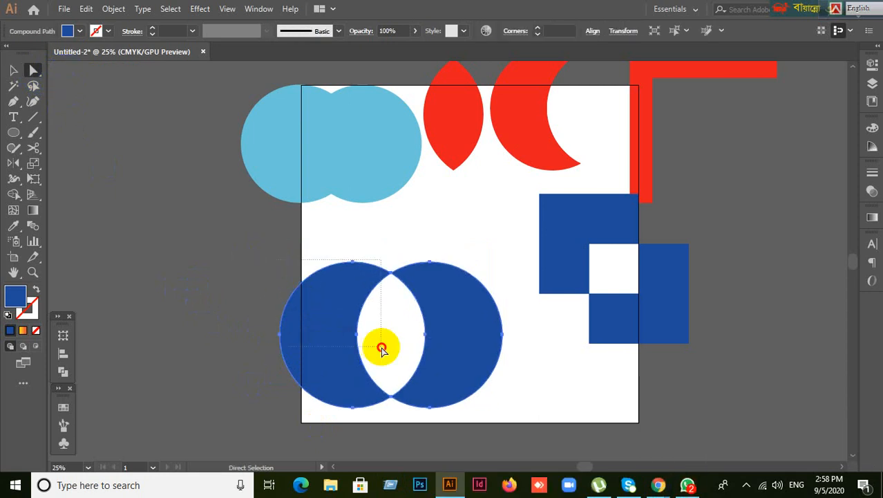
left_click(354, 338)
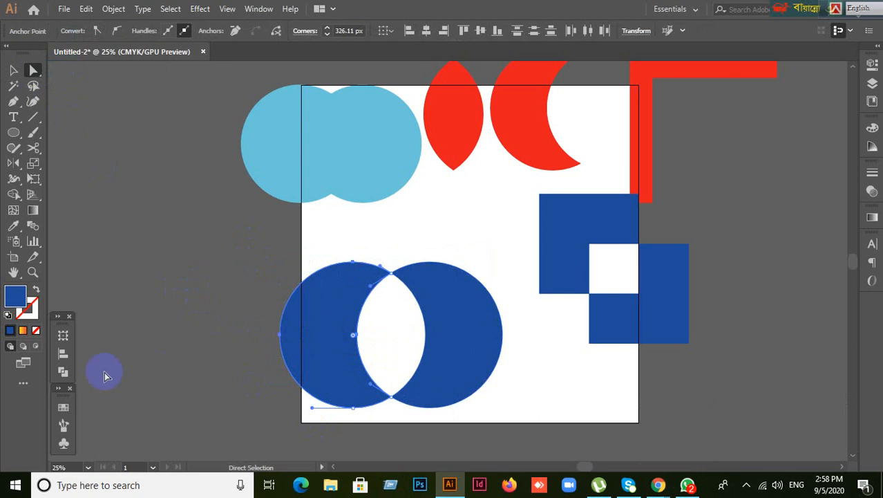
left_click(63, 407)
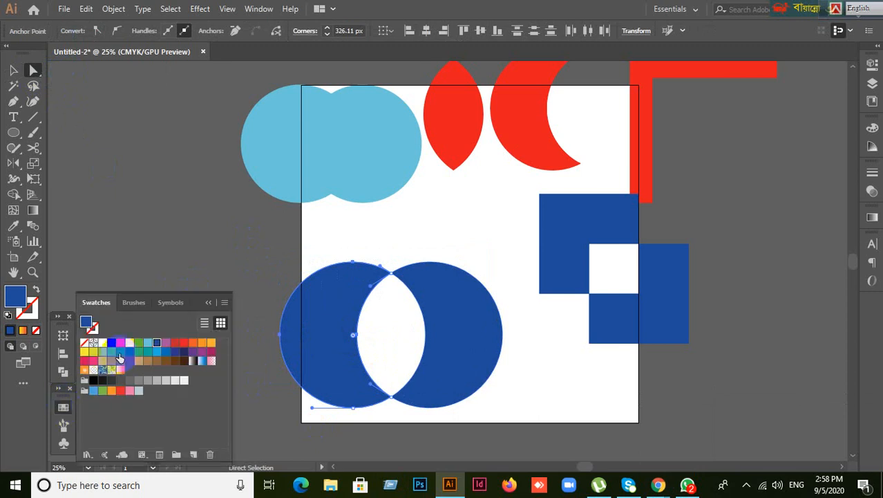
left_click(120, 343)
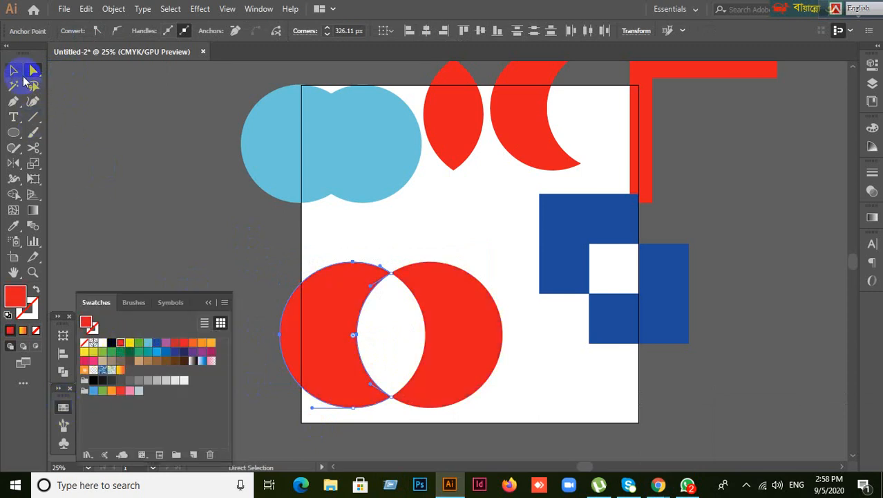
Step: Move the red two-circle shape up and to the right on the artboard and release its compound path
left_click(13, 70)
left_click(199, 210)
left_click_drag(327, 321, 363, 304)
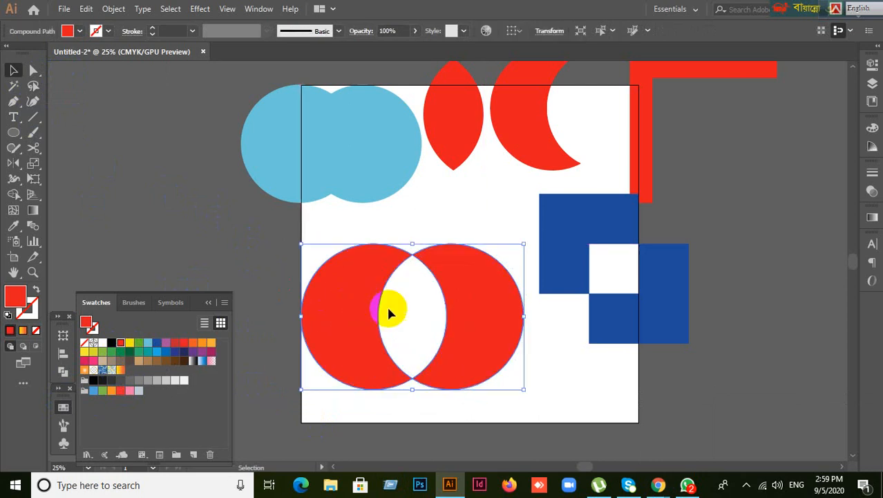
left_click(566, 412)
left_click(477, 365)
right_click(475, 361)
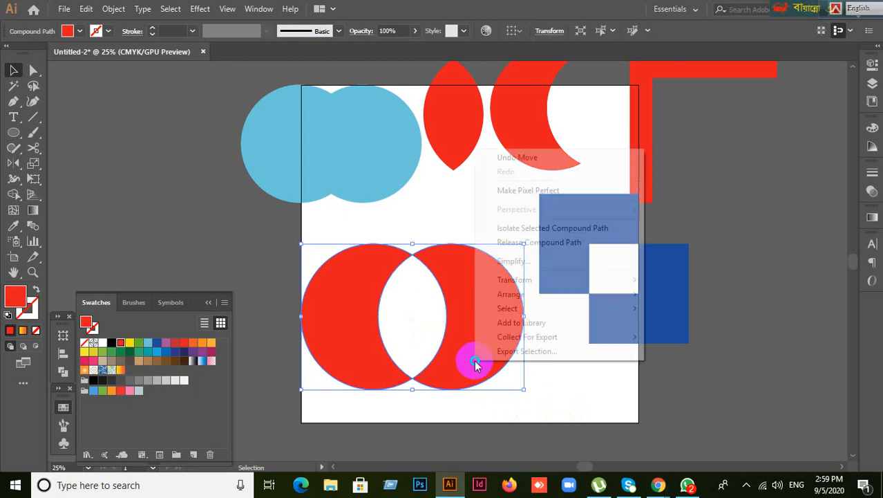
left_click(502, 403)
left_click_drag(483, 364, 481, 351)
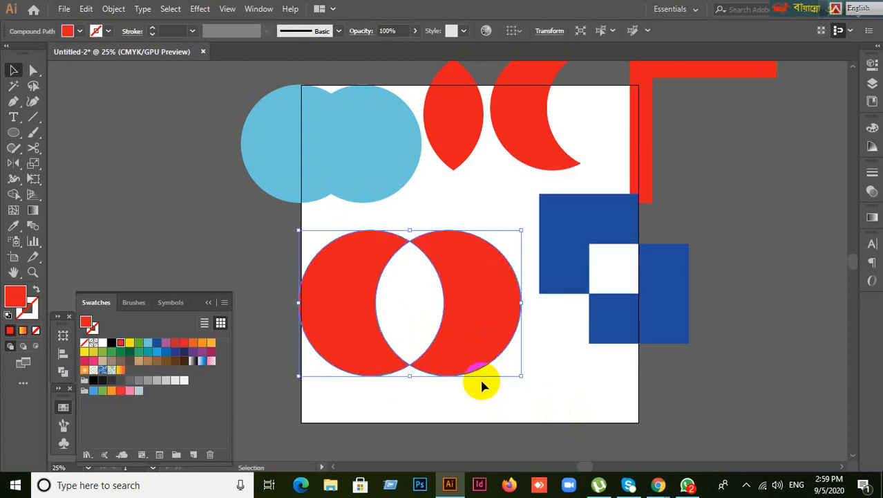
right_click(458, 338)
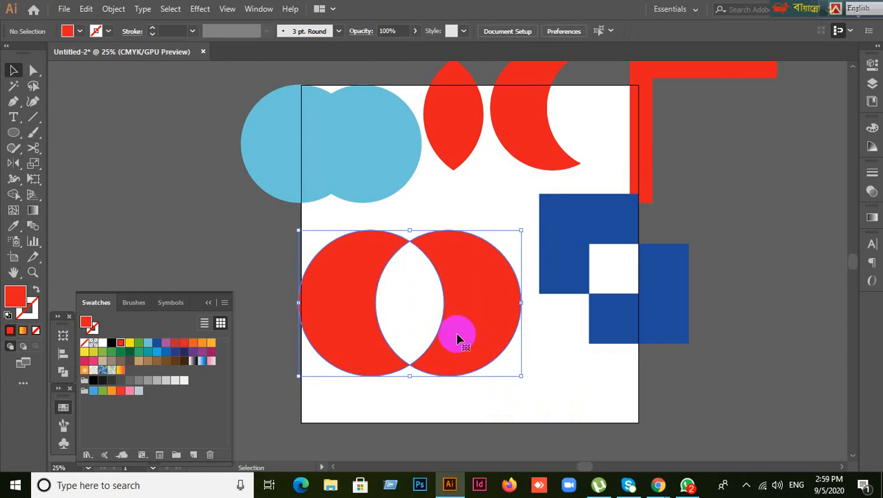
left_click(515, 216)
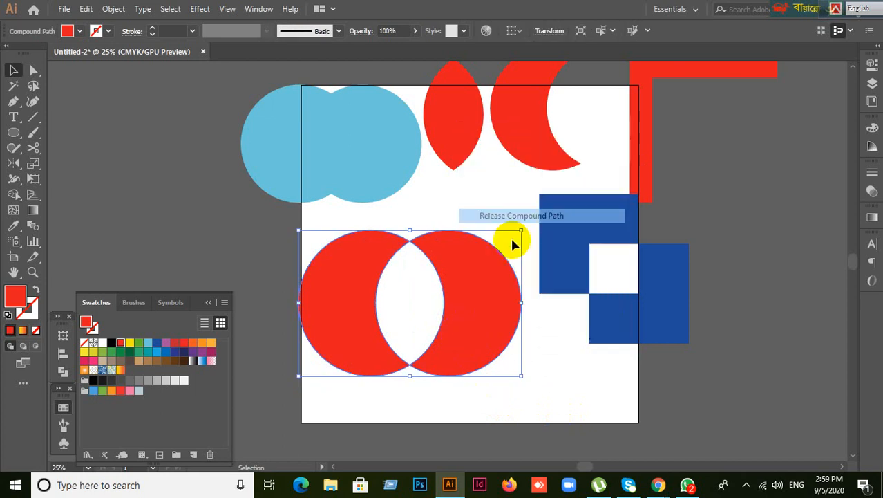
Step: Check whether each red crescent can be selected separately, move both together slightly down and right, and deselect them
left_click(568, 414)
left_click(473, 340)
right_click(476, 338)
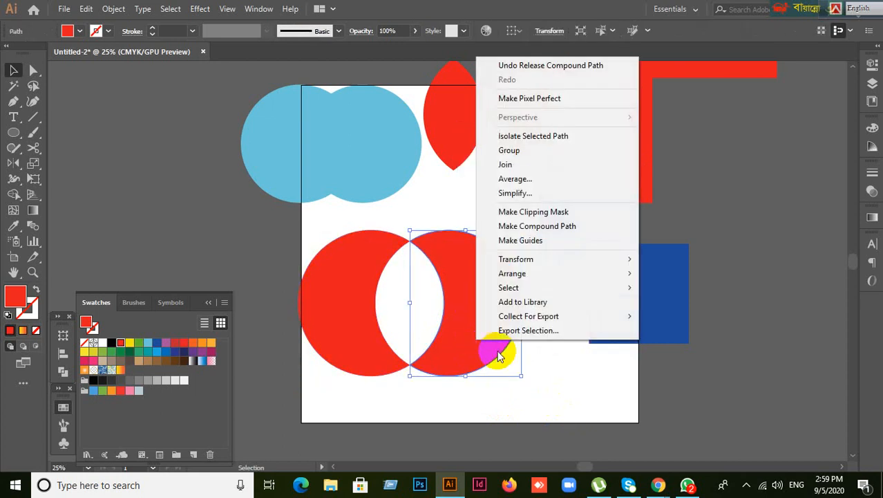
left_click(604, 396)
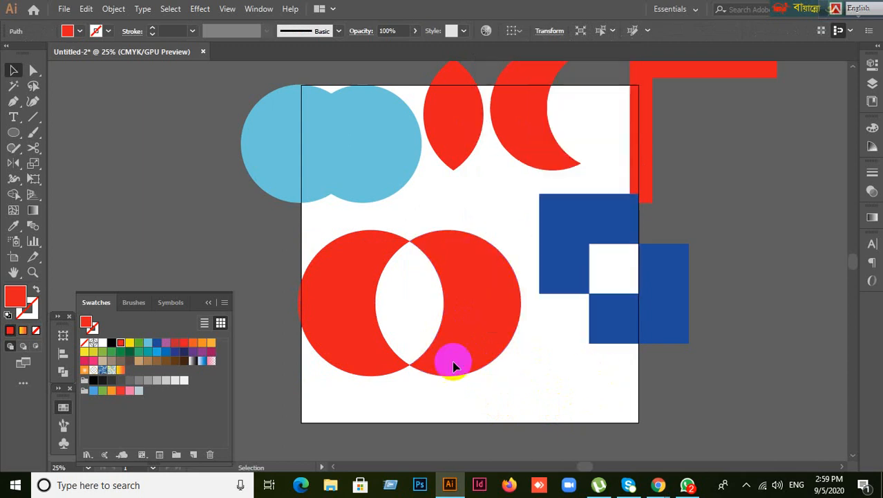
left_click(379, 344)
left_click(381, 419)
left_click(324, 302)
left_click(449, 375, "shift")
left_click_drag(449, 375, 470, 387)
left_click(582, 394)
left_click(399, 374)
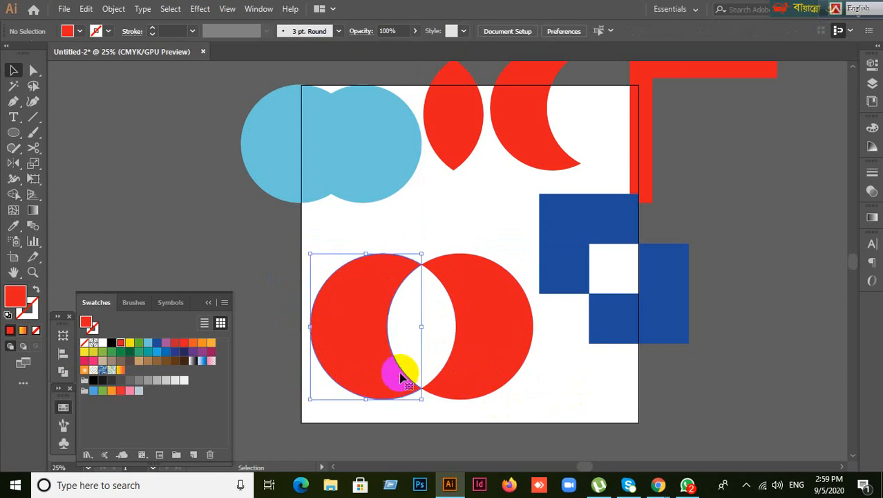
left_click(487, 380)
left_click(504, 433)
Step: Fill the left crescent of the red two-circle shape with yellow and deselect the artwork
scroll(492, 432, "down", 3)
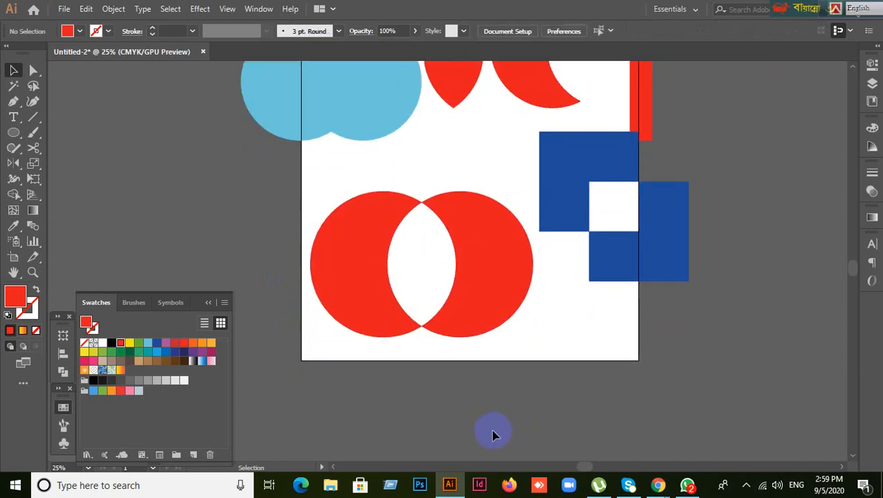
left_click(208, 302)
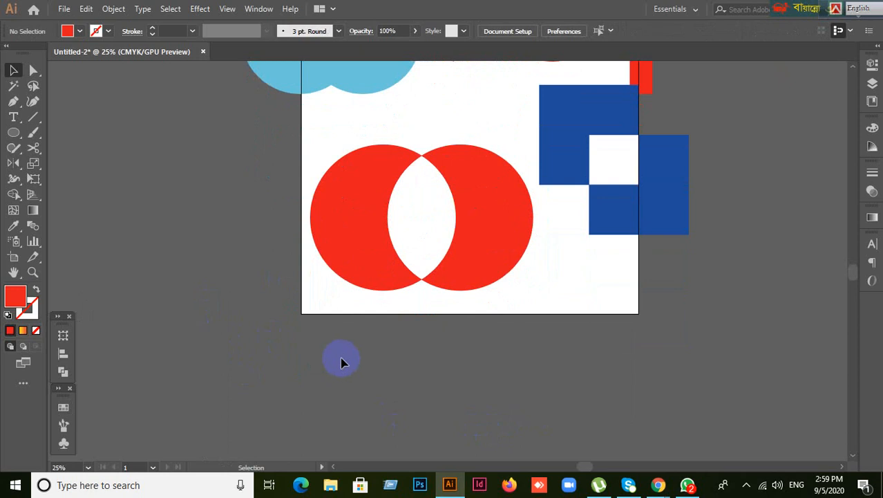
left_click(370, 230)
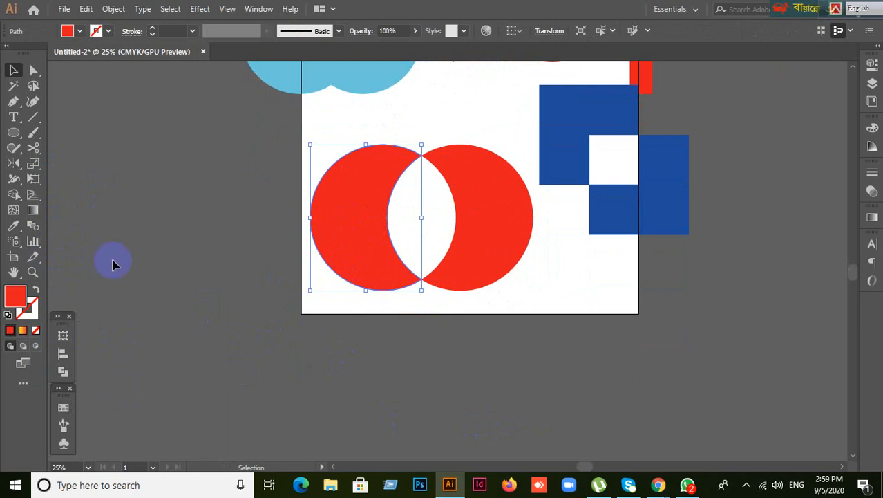
left_click(63, 409)
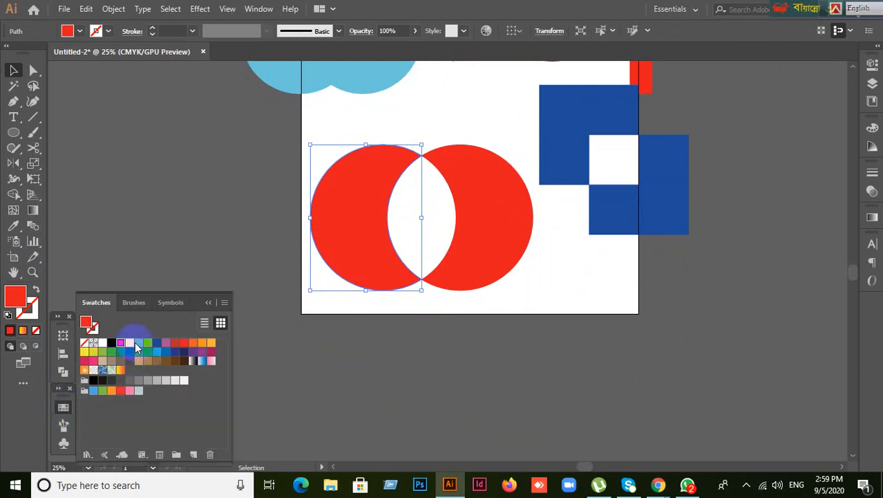
left_click(130, 343)
left_click(473, 243)
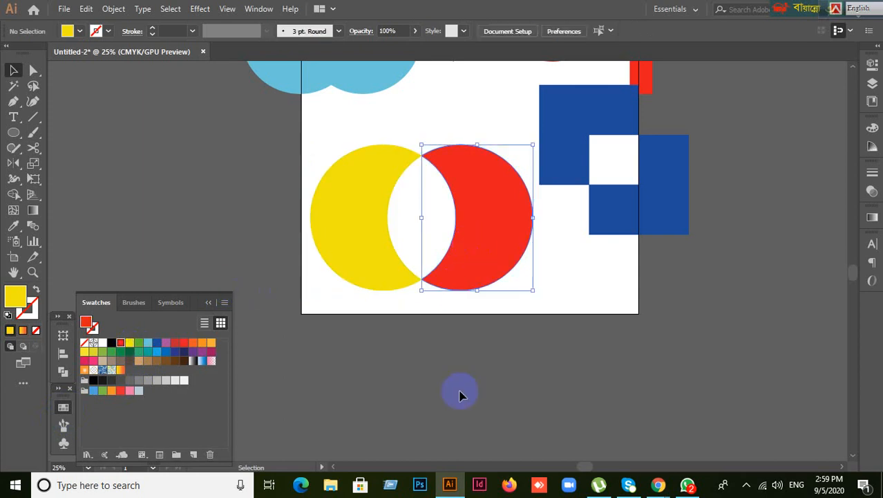
scroll(462, 395, "down", 1)
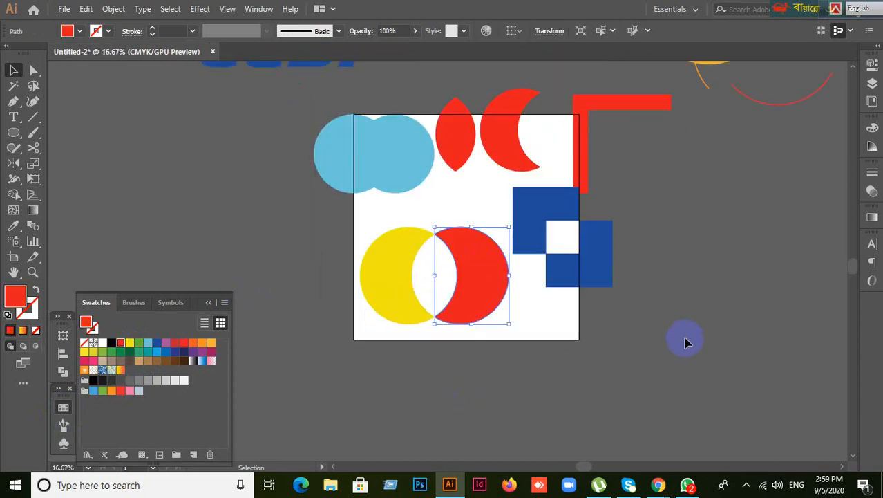
left_click_drag(686, 342, 654, 320)
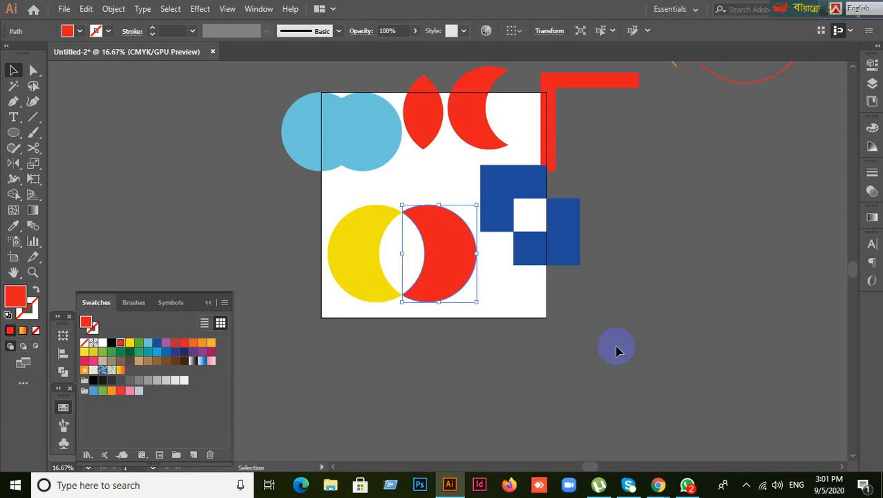
left_click(666, 434)
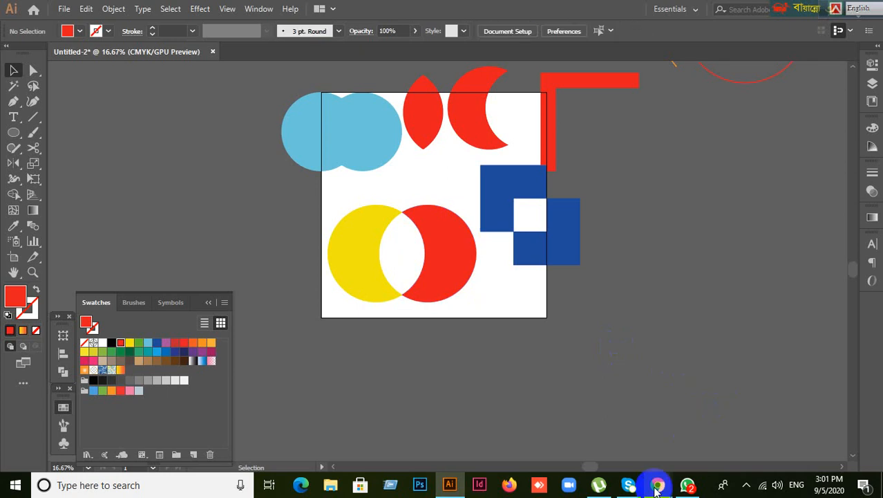
Step: Switch to the Google Meet call in Chrome to check on the class, and return to the Illustrator document
mouse_move(657, 481)
left_click(591, 433)
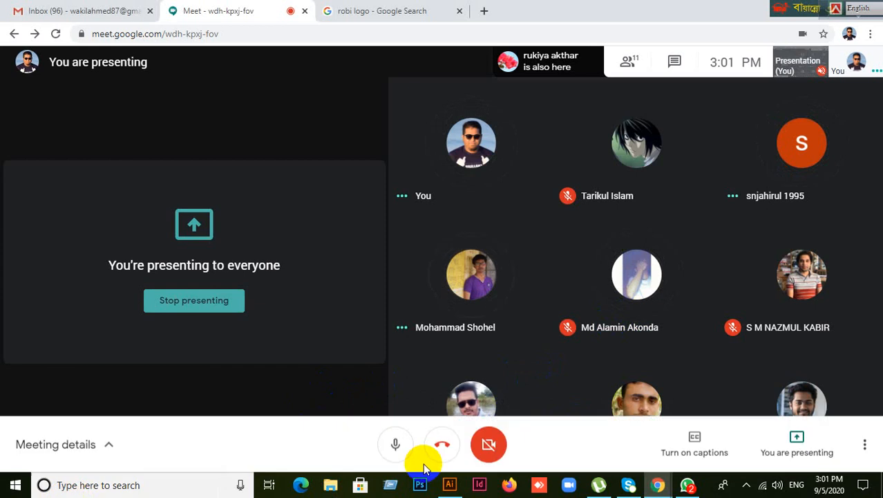
left_click(450, 485)
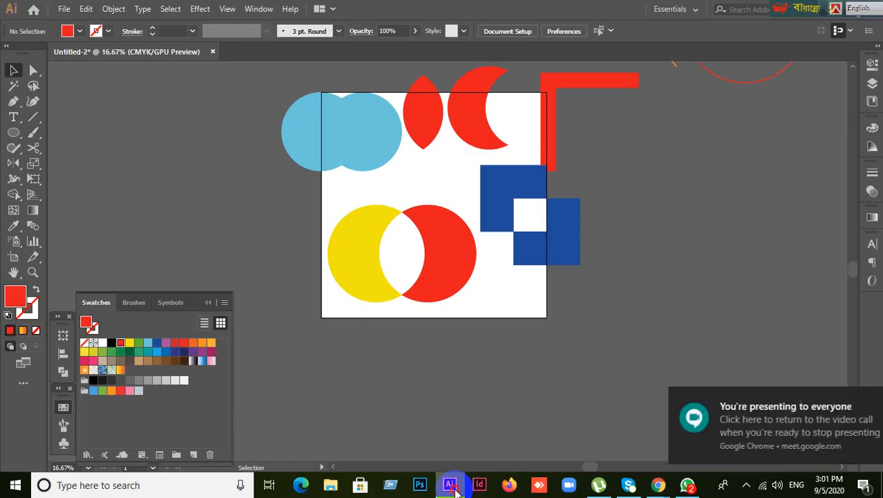
left_click(450, 485)
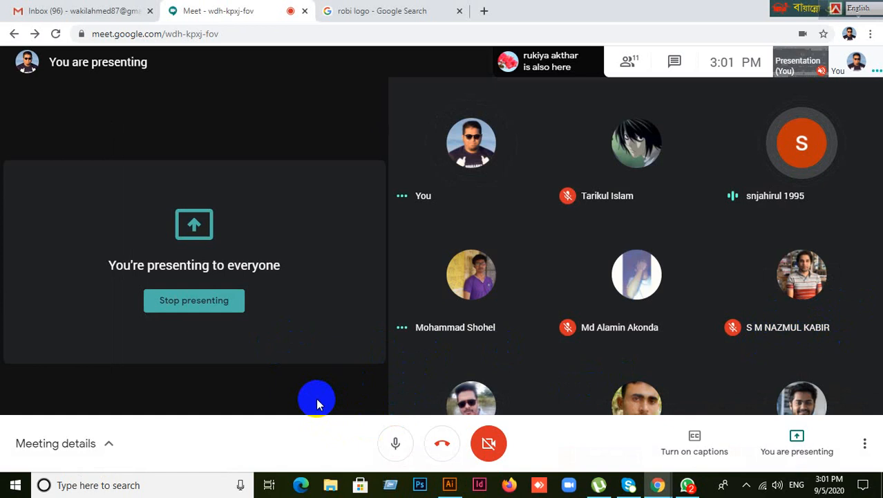
left_click(449, 486)
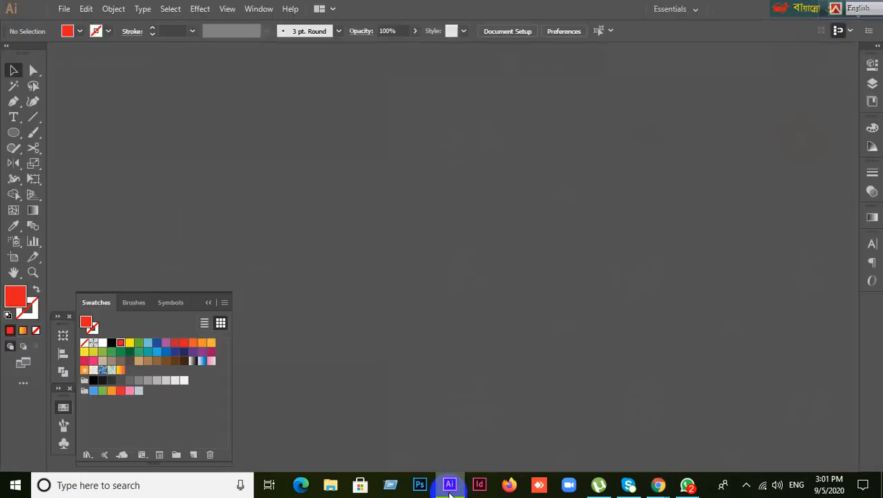
left_click(450, 489)
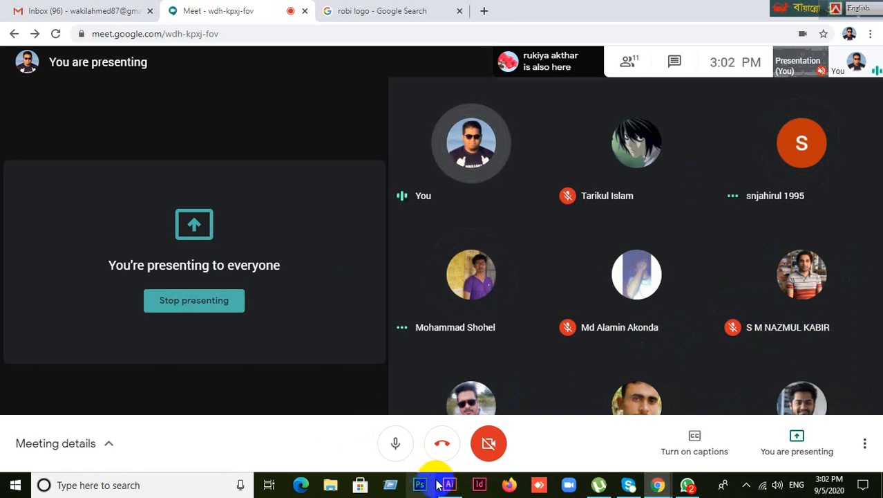
left_click(448, 486)
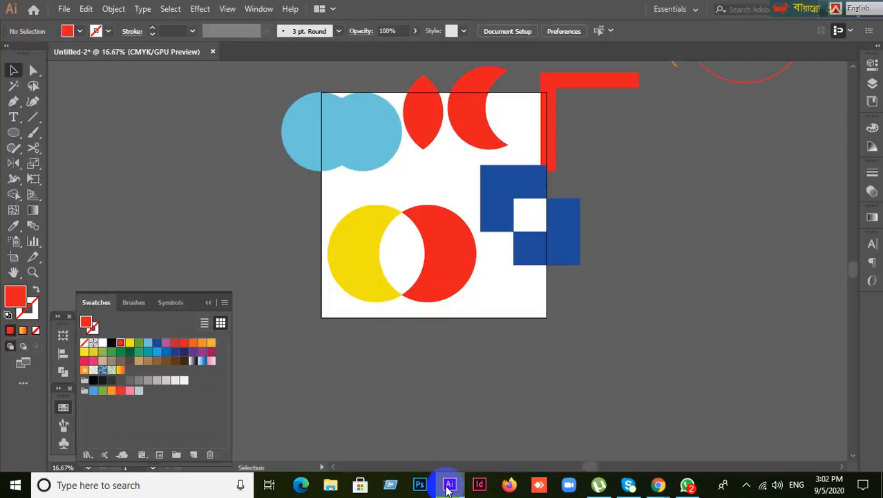
Step: Move the yellow-and-red crescents and the dark blue overlapping squares together off the artboard to its left, and deselect them
scroll(431, 339, "down", 1)
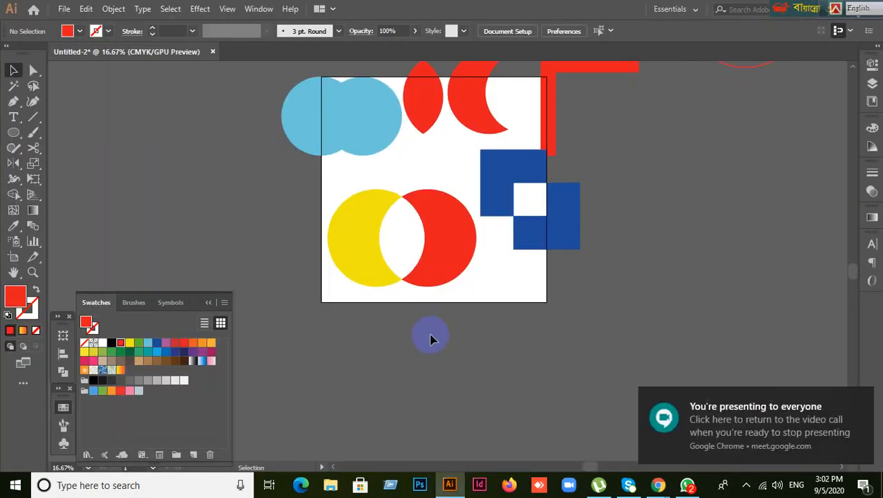
left_click_drag(350, 179, 266, 202)
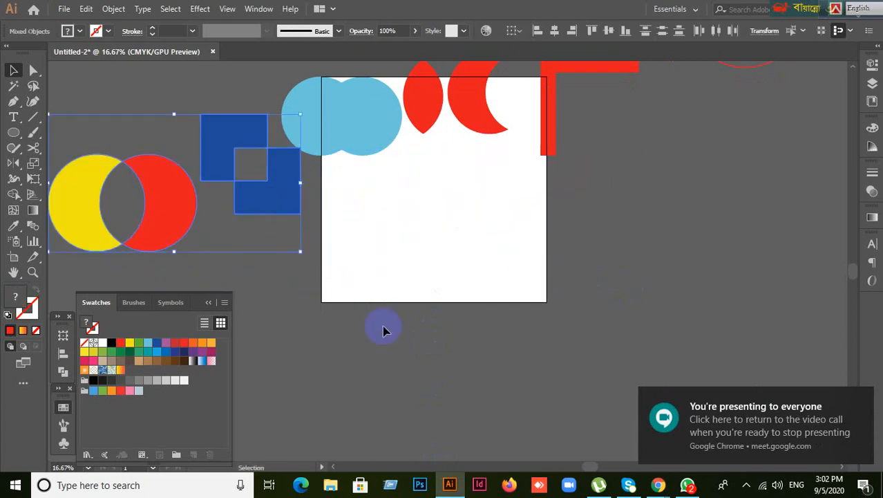
left_click(382, 224)
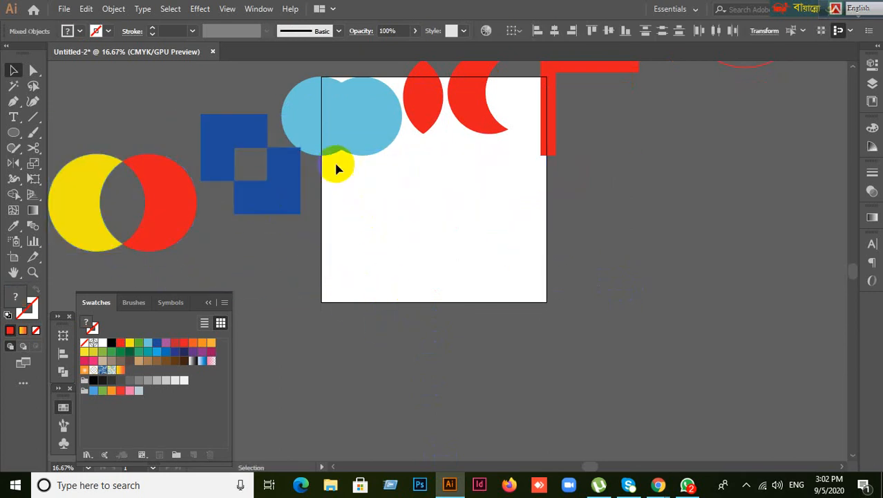
Step: Nudge the light blue two-circle shape up and move the red lens, crescent and L shape together off the artboard to its right
left_click_drag(334, 126, 336, 114)
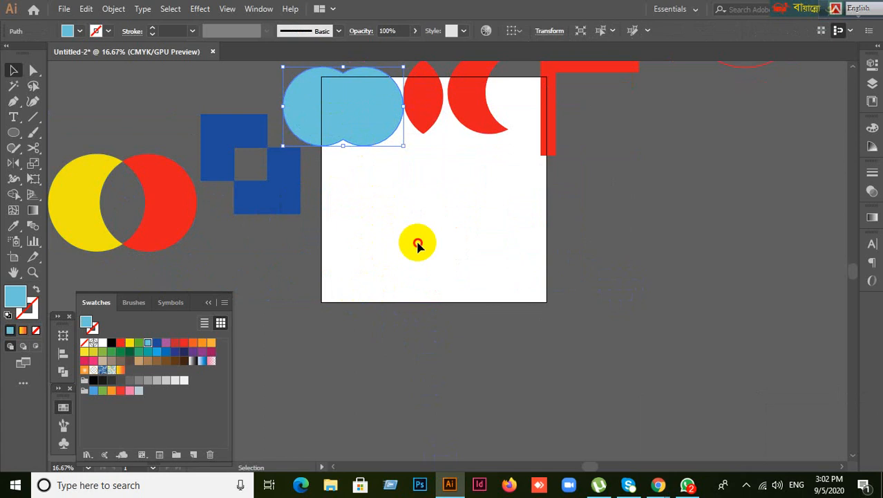
left_click_drag(424, 153, 598, 94)
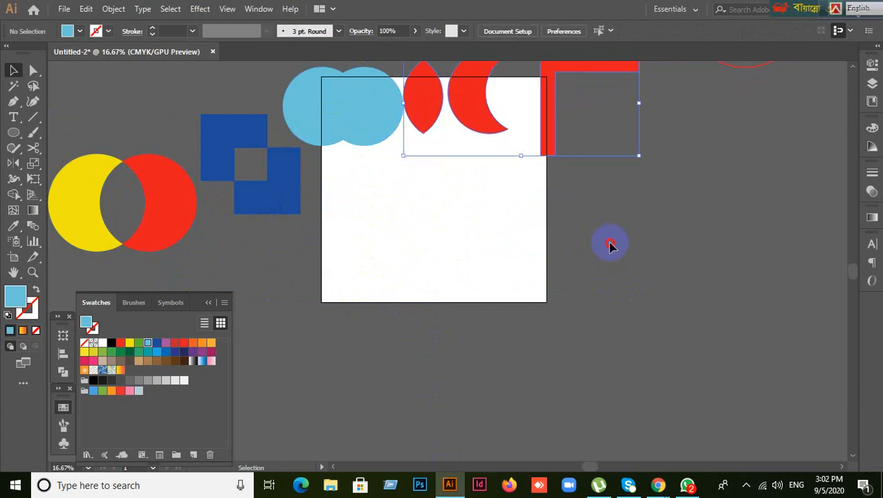
left_click(489, 157)
left_click_drag(420, 171, 582, 87)
left_click_drag(558, 134, 728, 175)
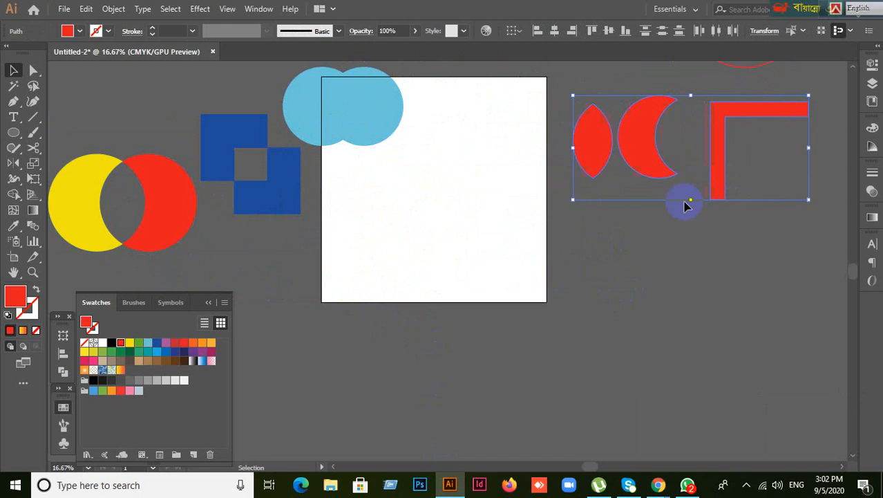
Step: Move the light blue two-circle shape up and to the right so it sits above the artboard's top edge
scroll(539, 276, "up", 1)
left_click_drag(369, 136, 314, 96)
scroll(463, 246, "up", 3)
left_click_drag(331, 153, 525, 109)
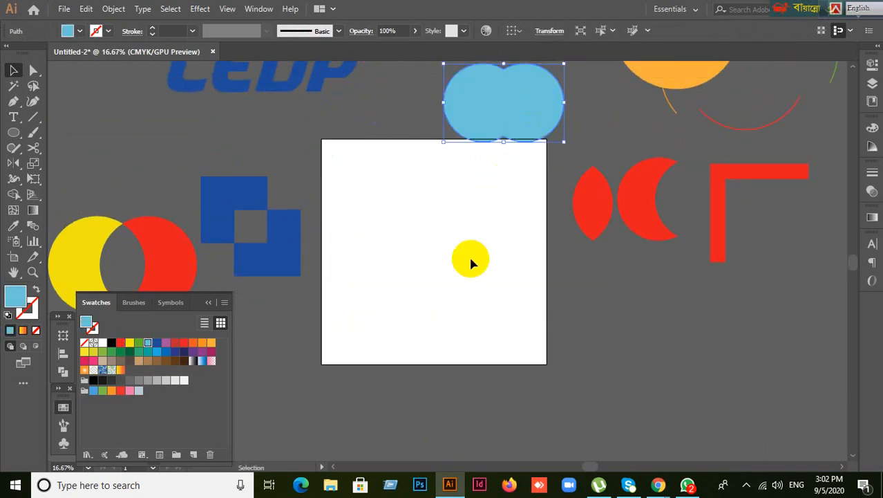
scroll(471, 261, "up", 1)
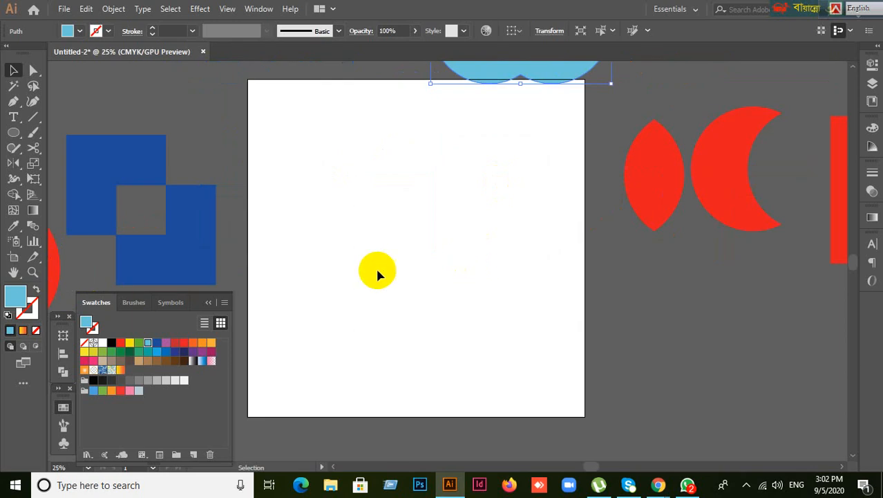
Step: Collapse the Swatches panel, leave the artwork deselected, and show the Pathfinder options
left_click(208, 303)
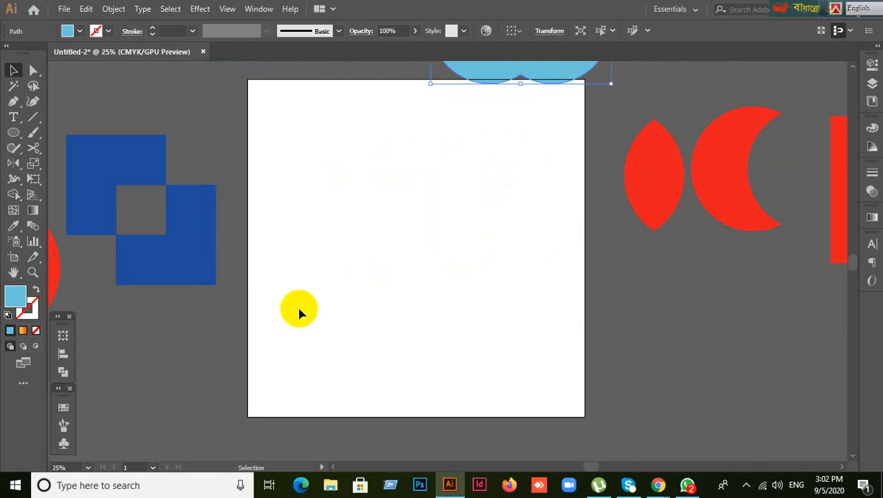
scroll(419, 273, "down", 1)
left_click_drag(437, 302, 455, 260)
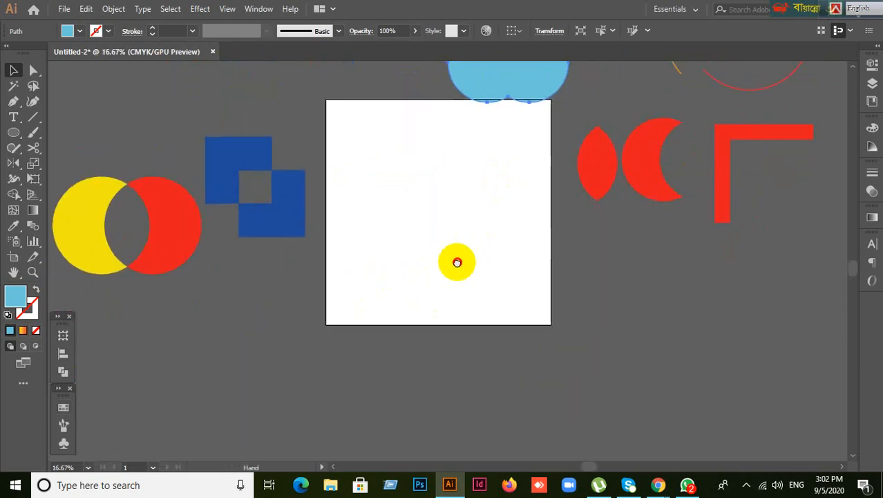
left_click(428, 244)
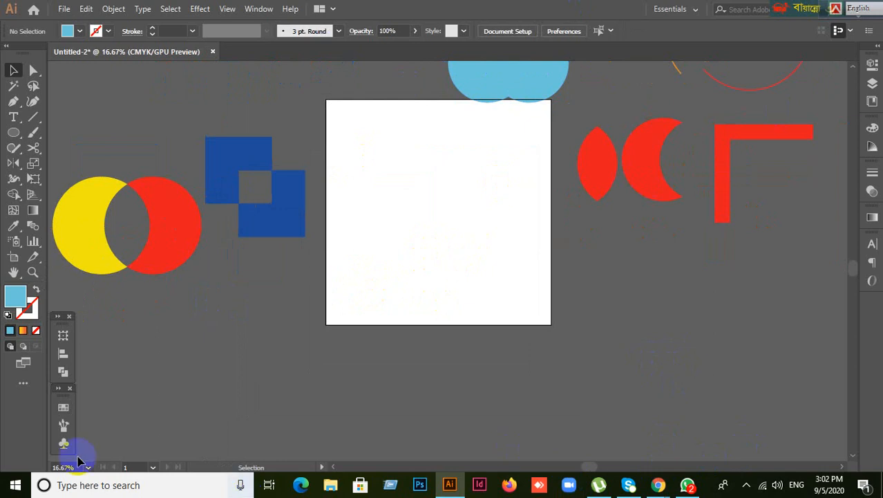
left_click(63, 372)
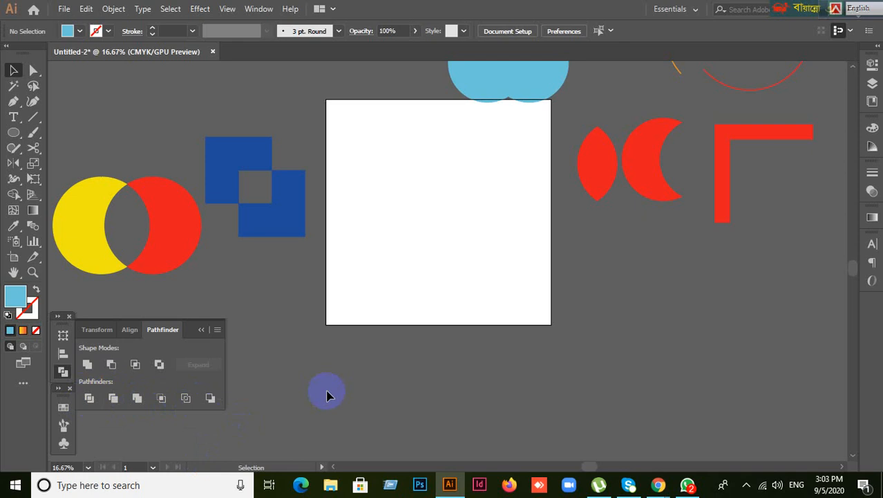
scroll(413, 260, "up", 1)
scroll(413, 260, "down", 1)
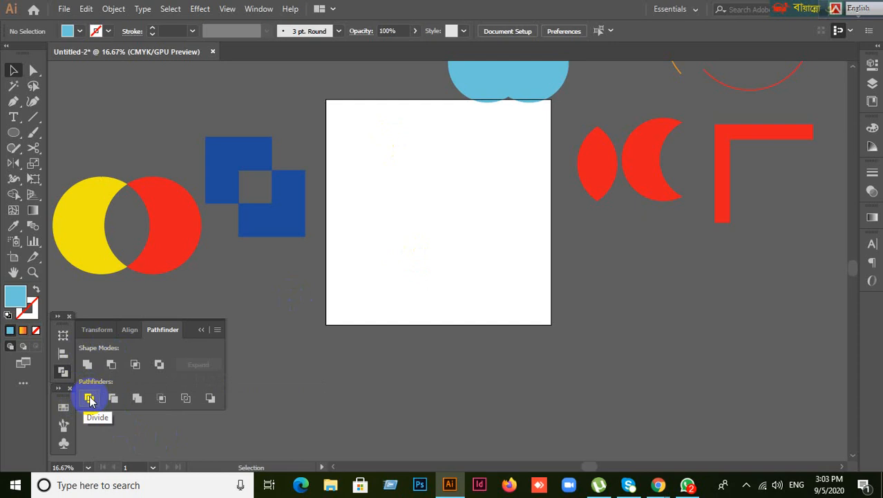
Step: Draw a light blue circle about 715 px wide on the artboard and duplicate it sideways so the two circles overlap
left_click(14, 133)
left_click(43, 164)
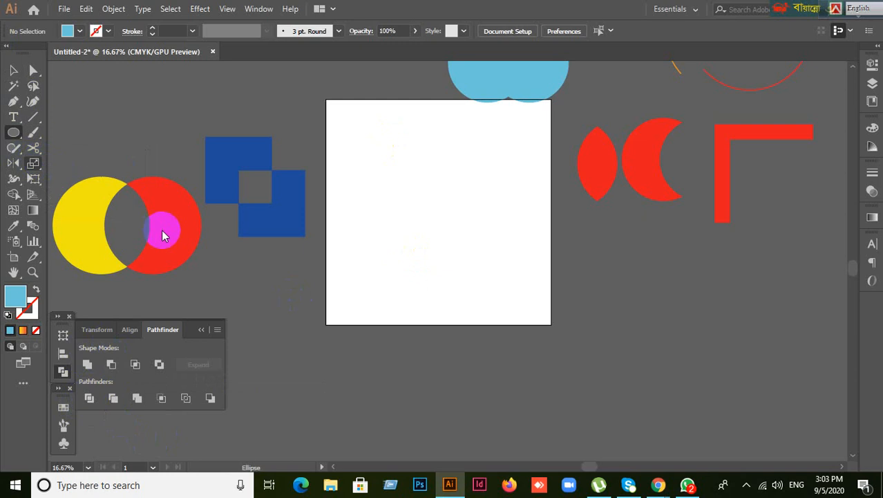
left_click_drag(376, 183, 484, 289)
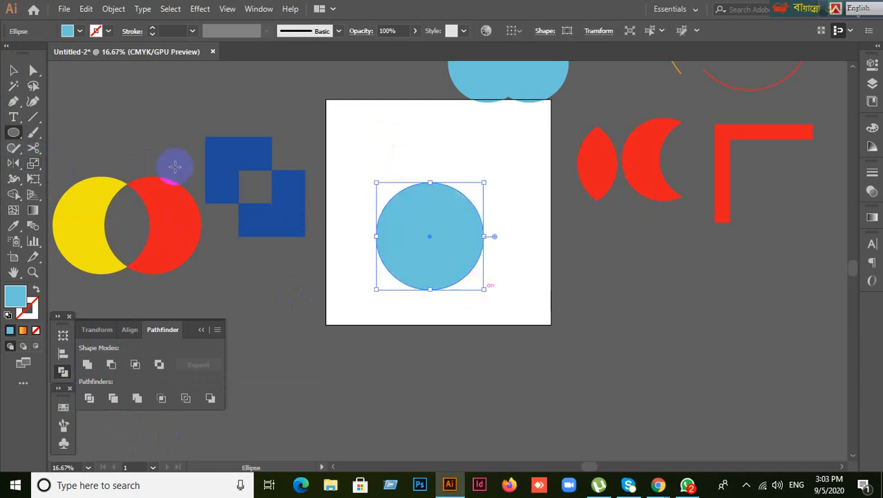
left_click(13, 70)
left_click_drag(463, 260, 503, 257)
left_click_drag(382, 162, 440, 241)
left_click(405, 348)
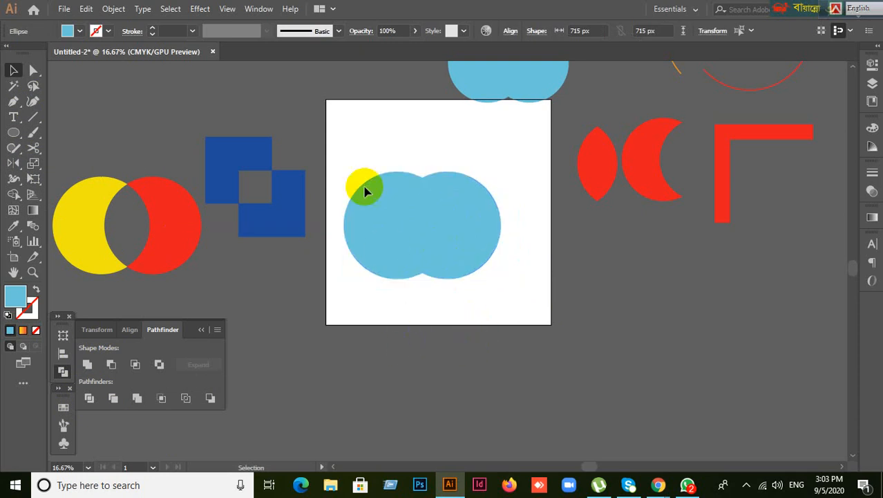
Step: Select both overlapping light blue circles and apply the Pathfinder Divide operation
left_click_drag(446, 291, 447, 290)
left_click(89, 399)
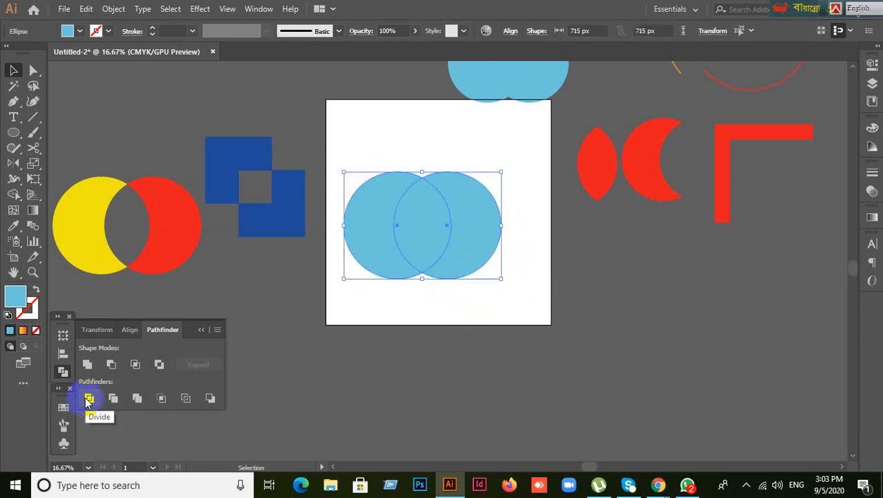
left_click(89, 400)
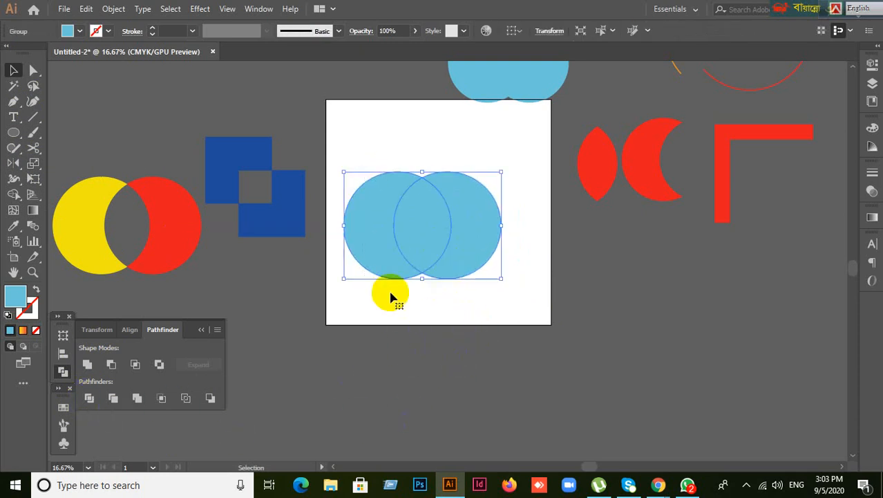
Step: Move the divided two-circle group slightly down and right, ungroup it, and deselect the pieces
left_click(402, 251)
left_click_drag(403, 254, 429, 262)
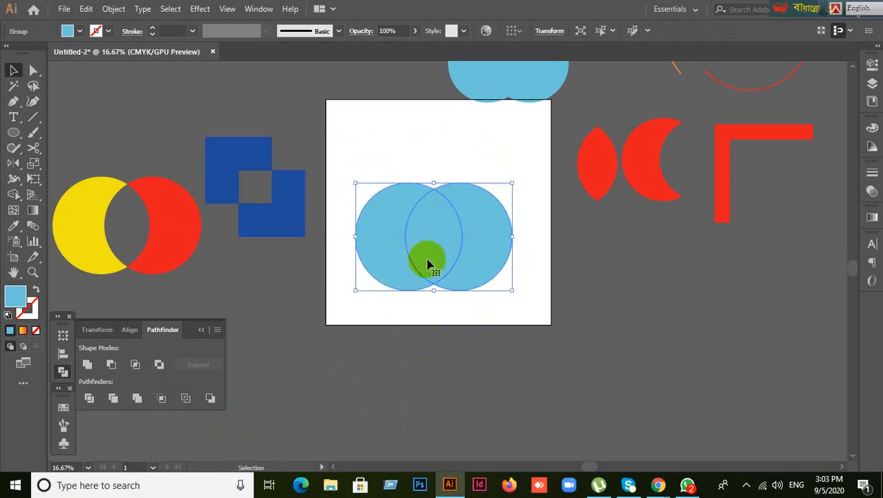
right_click(423, 258)
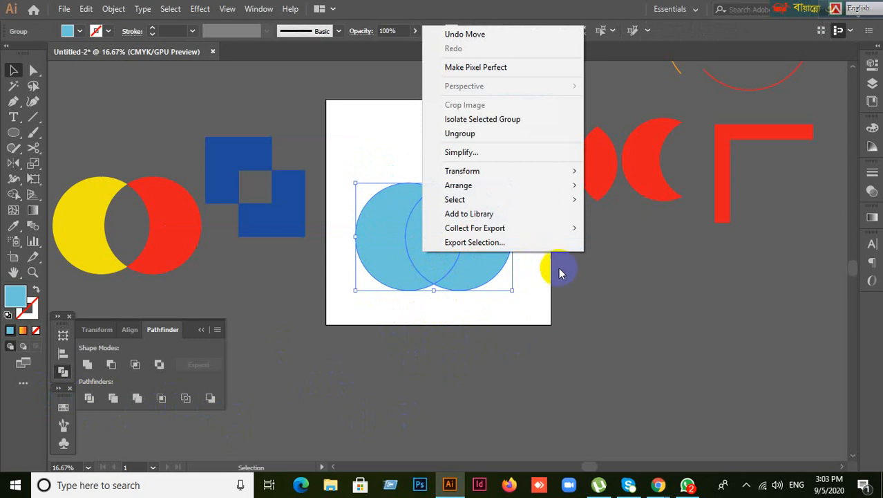
left_click(492, 135)
key("ctrl+shift+a")
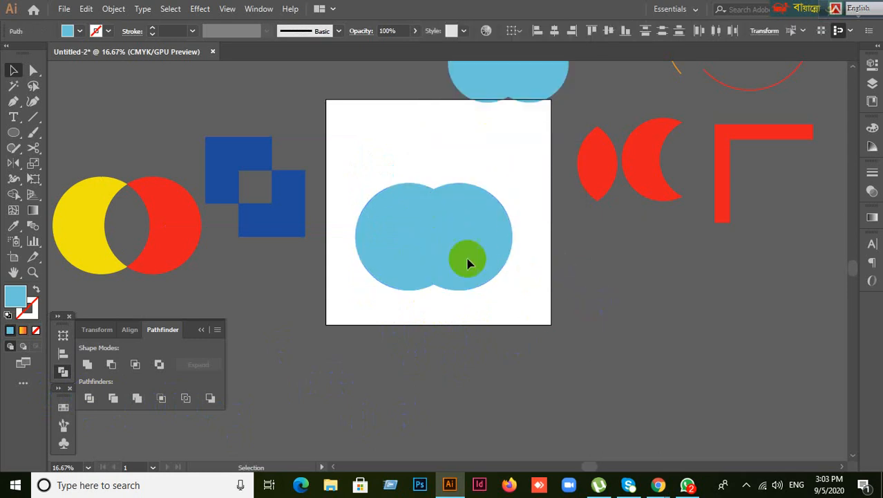
Step: Try pulling the divided lens and the two crescents apart as separate pieces, and undo the moves
left_click_drag(425, 185, 411, 247)
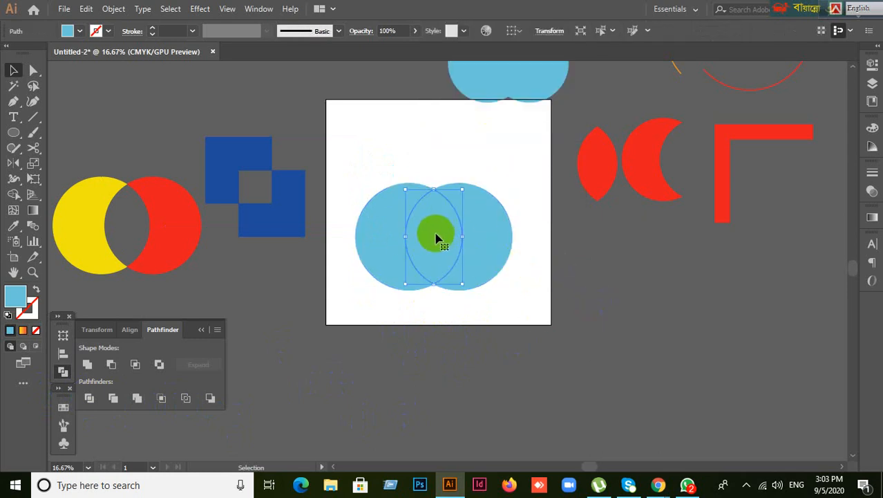
left_click_drag(437, 237, 413, 168)
key("ctrl+z")
left_click_drag(386, 258, 336, 276)
left_click_drag(509, 258, 571, 286)
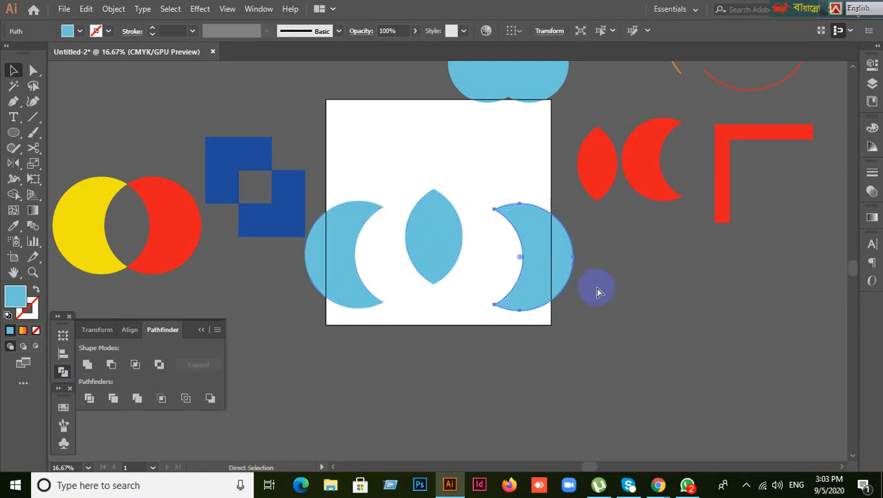
key("ctrl+z")
key("ctrl+z")
key("ctrl+z")
Step: Move the central lens piece out of the divided circles to the artboard's lower-right corner
left_click(430, 243)
left_click_drag(446, 246, 563, 334)
Step: Fill the left crescent of the divided circles with red and the right crescent with green, and deselect the artwork
left_click(404, 285)
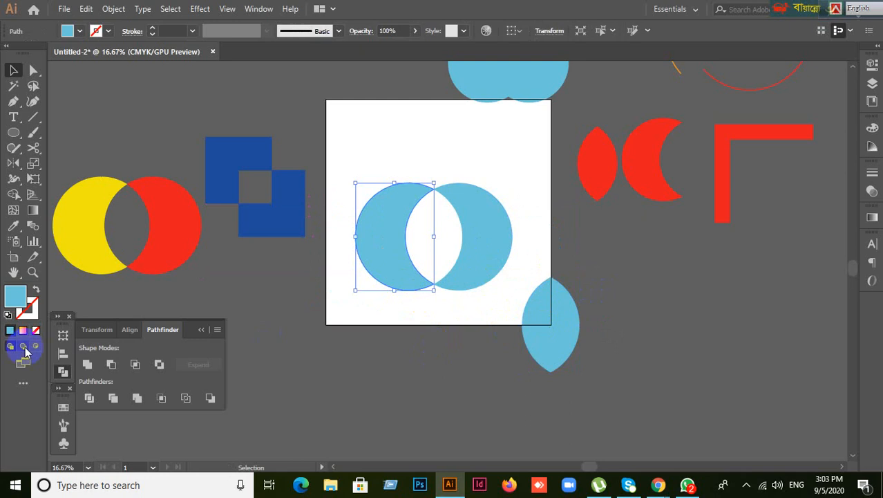
left_click(63, 408)
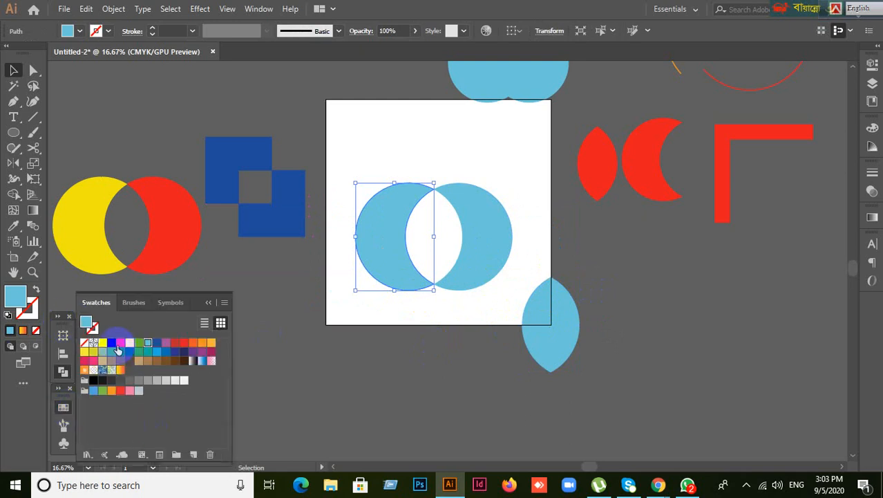
left_click(119, 343)
left_click(477, 285)
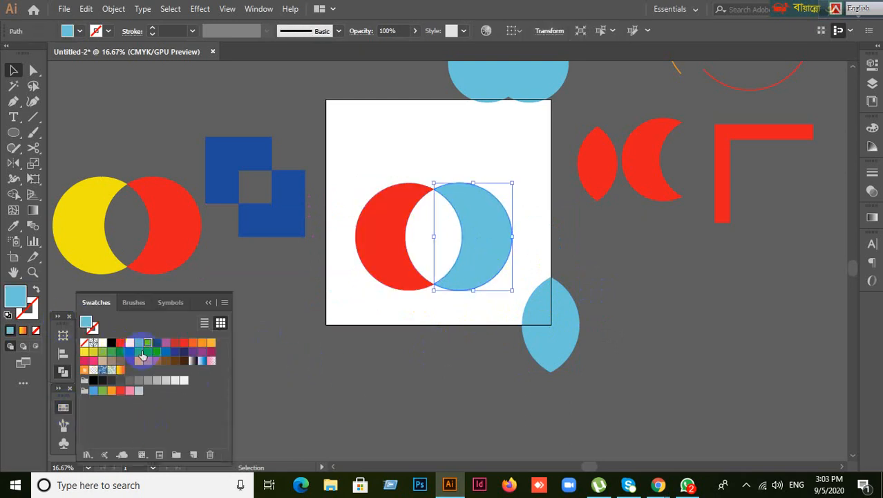
left_click(136, 345)
left_click(428, 389)
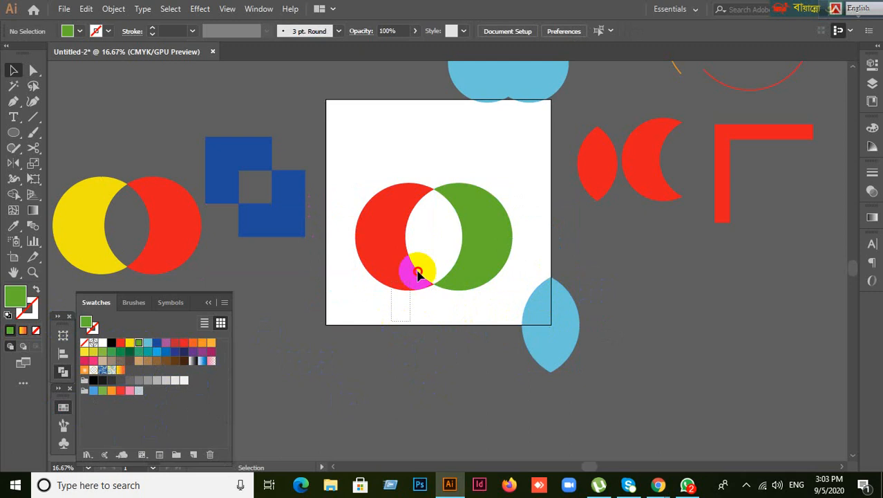
Step: Move the red-and-green crescents off the artboard to its right, place the light blue lens below them, and deselect everything
left_click_drag(414, 266, 735, 327)
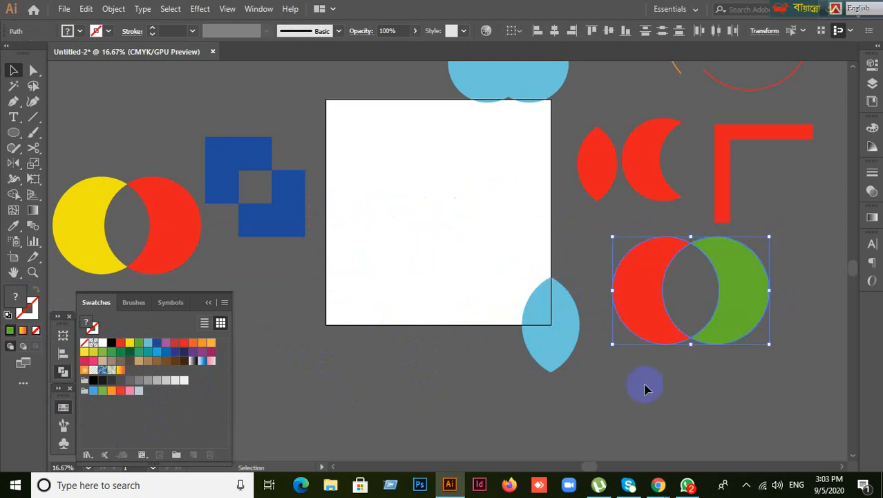
left_click(546, 362)
left_click_drag(560, 345, 652, 413)
left_click(352, 340)
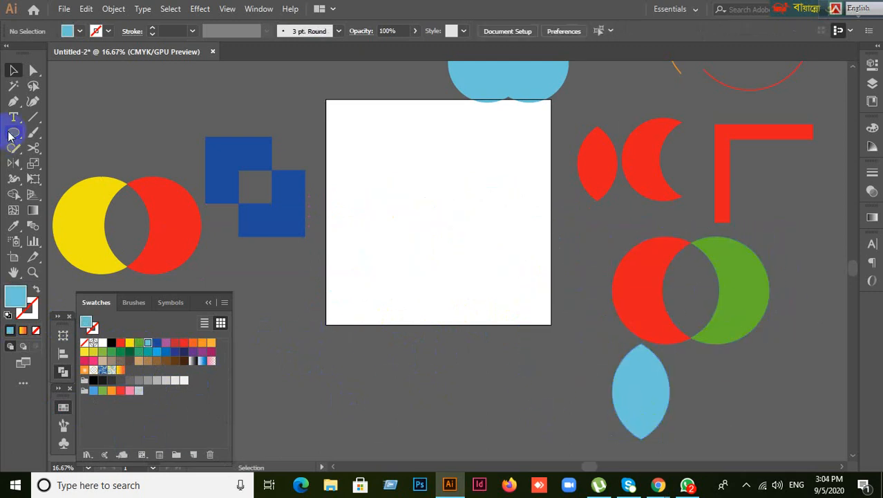
Step: Draw a light blue square on the artboard and place a copy diagonally below its right side so the two overlap
left_click_drag(9, 134, 44, 132)
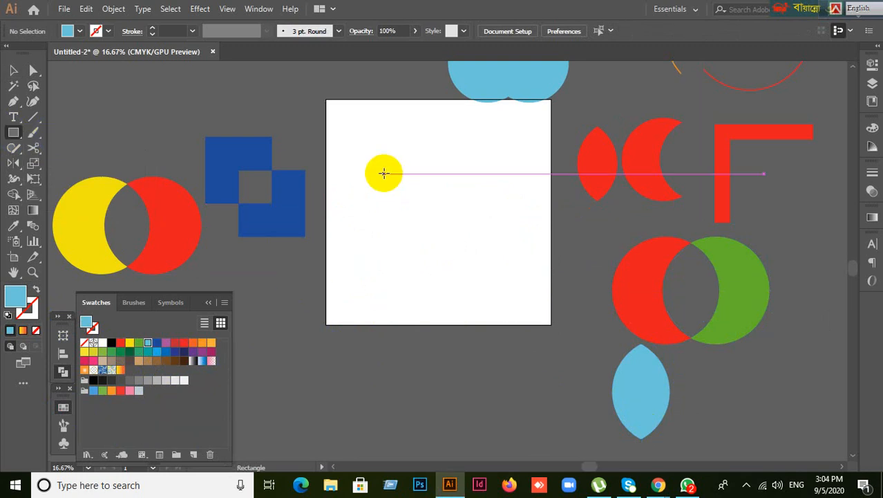
left_click_drag(367, 153, 448, 234)
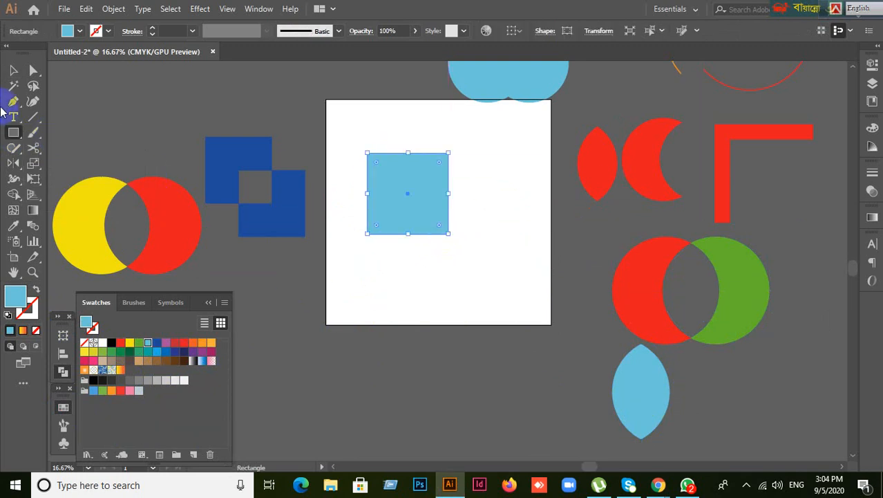
left_click(13, 72)
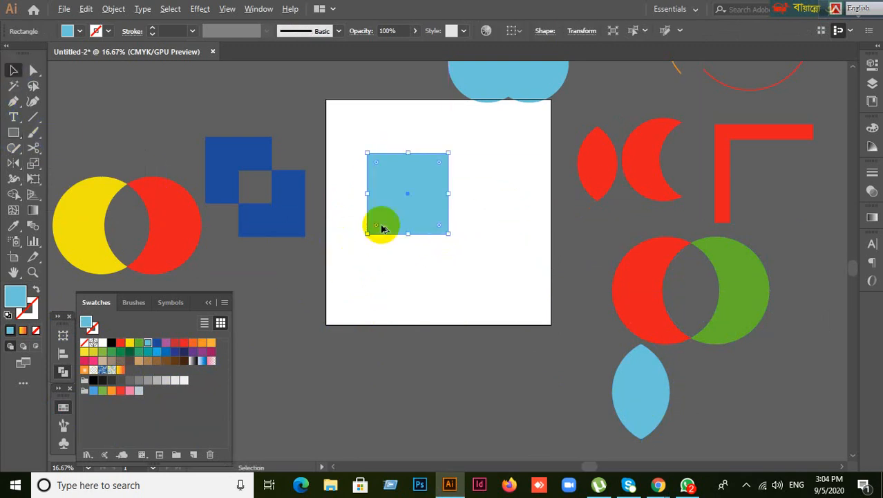
left_click(480, 259)
left_click(389, 199)
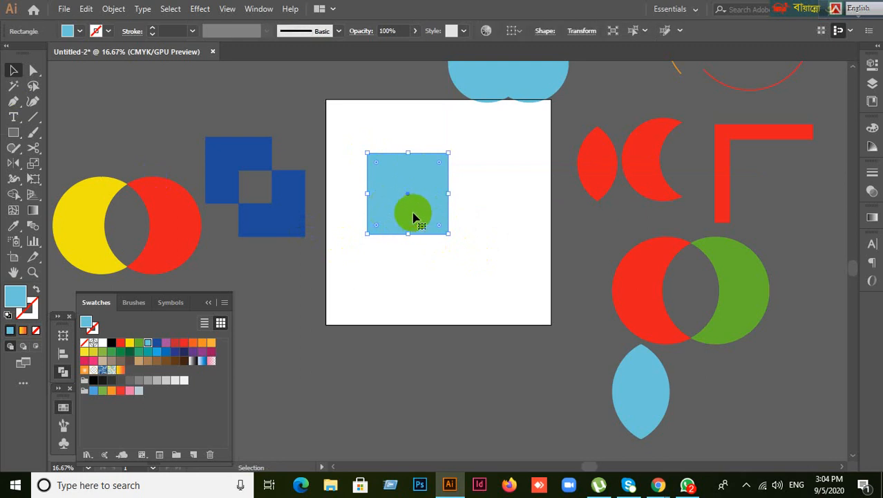
left_click_drag(414, 208, 453, 247)
Step: Divide the two overlapping squares with Pathfinder, ungroup the resulting pieces and deselect them
left_click_drag(365, 301, 448, 199)
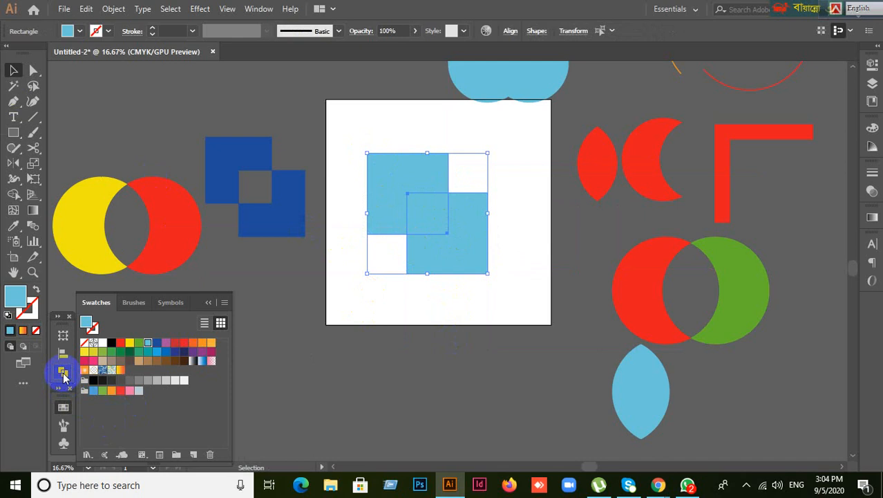
left_click(208, 304)
left_click(64, 372)
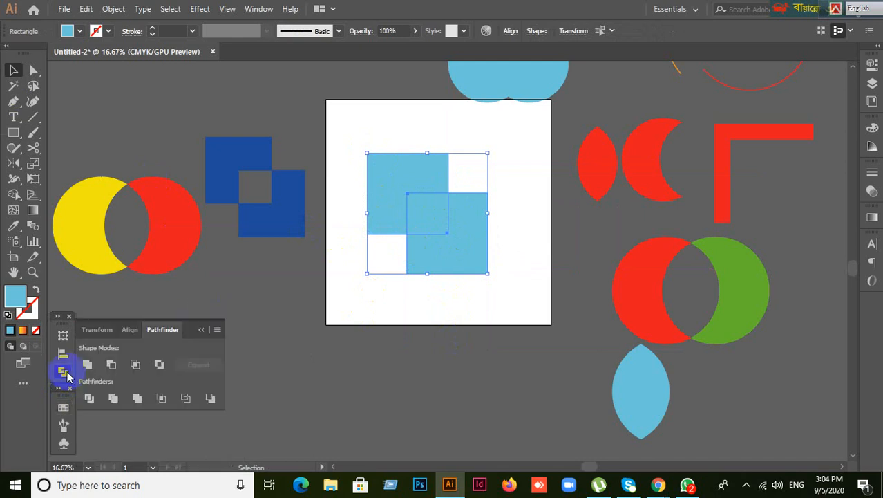
right_click(406, 252)
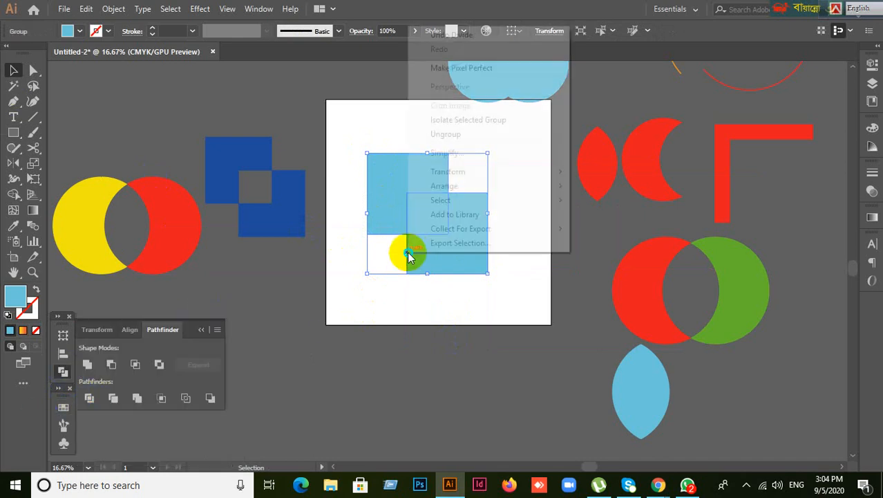
left_click(415, 134)
left_click(463, 282)
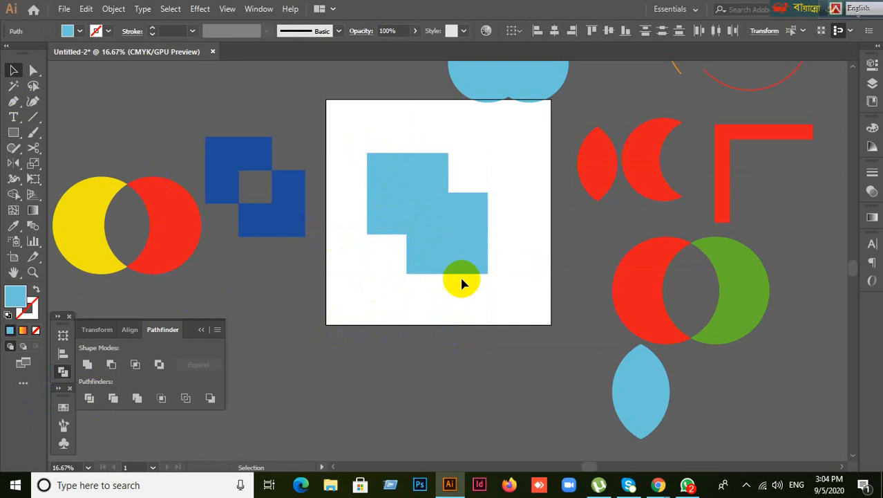
Step: Fill the lower-right piece of the divided squares with red, the upper-left piece with yellow and the central overlap with orange
left_click(460, 266)
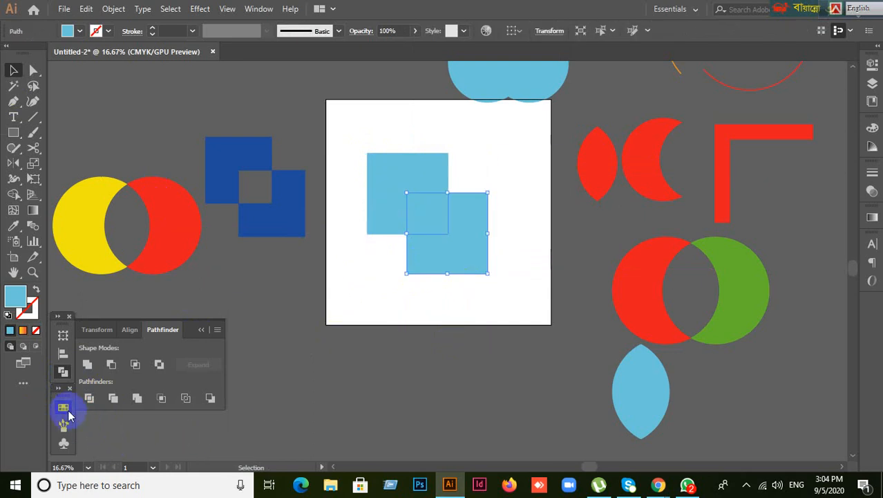
left_click(63, 408)
left_click(121, 342)
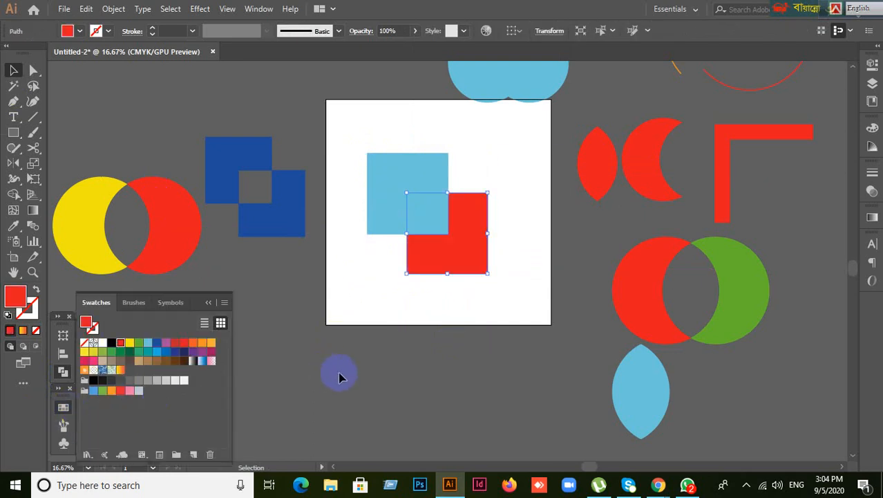
left_click(388, 195)
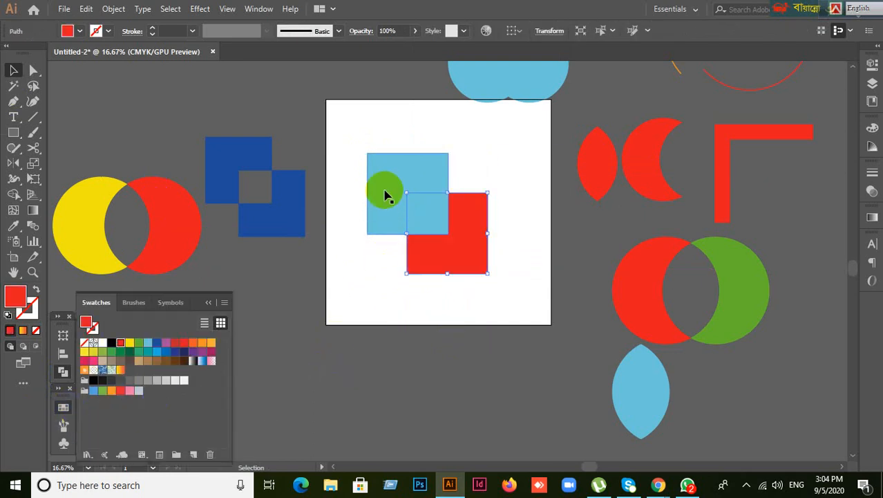
left_click(129, 344)
left_click(446, 224)
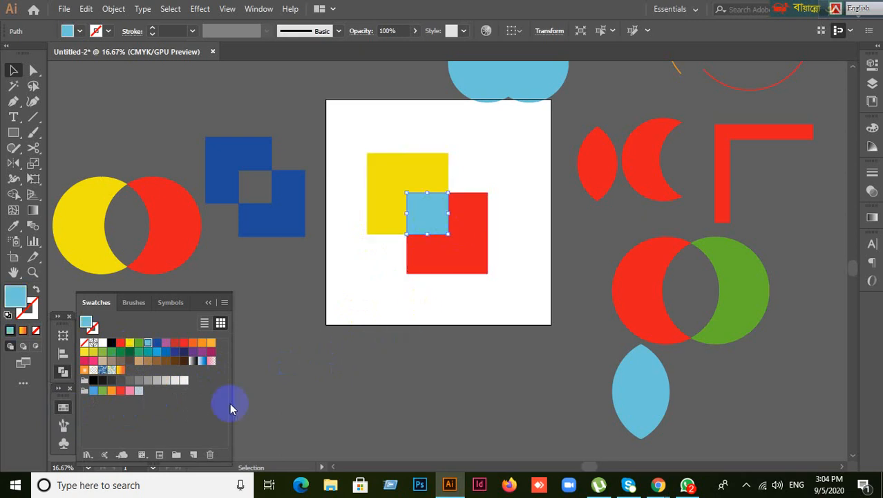
left_click(201, 343)
left_click(448, 327)
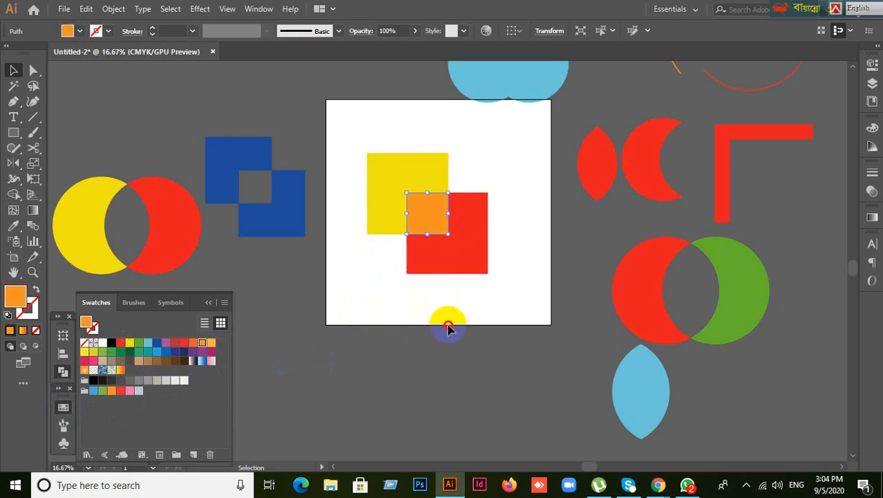
Step: Try pulling the red, yellow and orange pieces apart, and undo the moves
left_click_drag(461, 273, 488, 304)
left_click_drag(384, 176, 354, 135)
left_click_drag(435, 211, 446, 173)
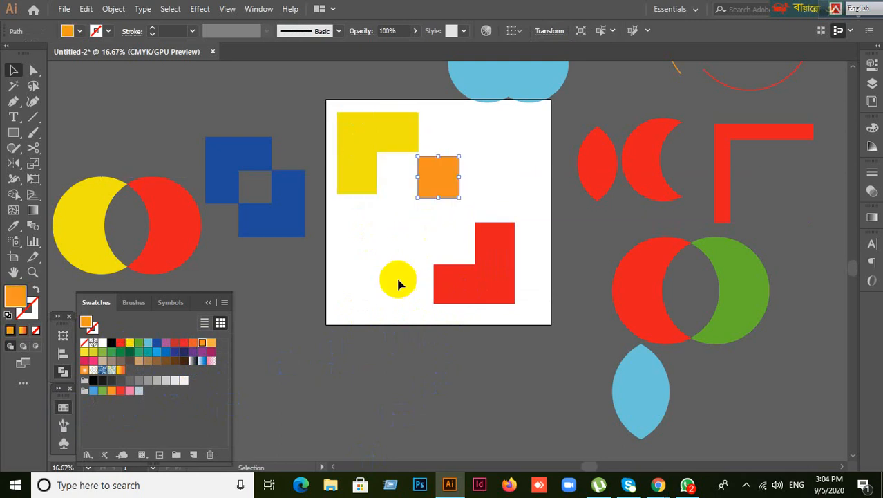
key("ctrl+z")
key("ctrl+z")
key("ctrl+z")
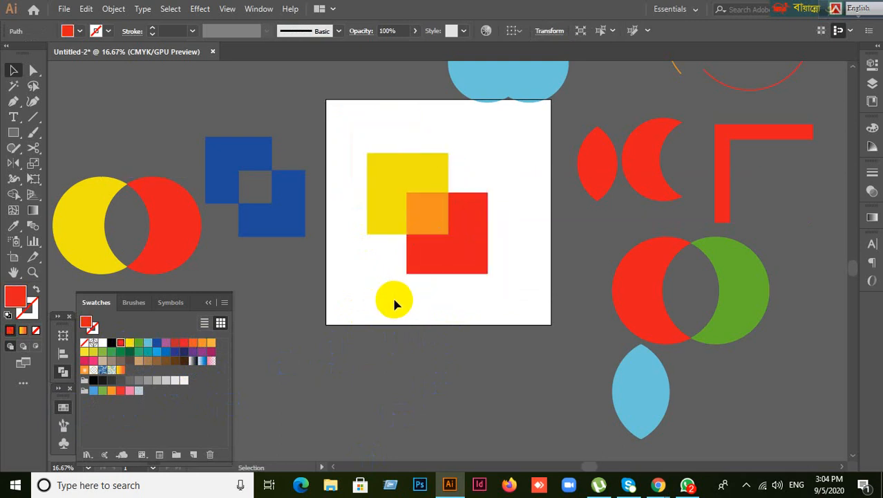
Step: Move all three coloured square pieces together below the artboard's lower-left corner and deselect them
left_click_drag(331, 132, 505, 371)
left_click_drag(469, 274, 391, 427)
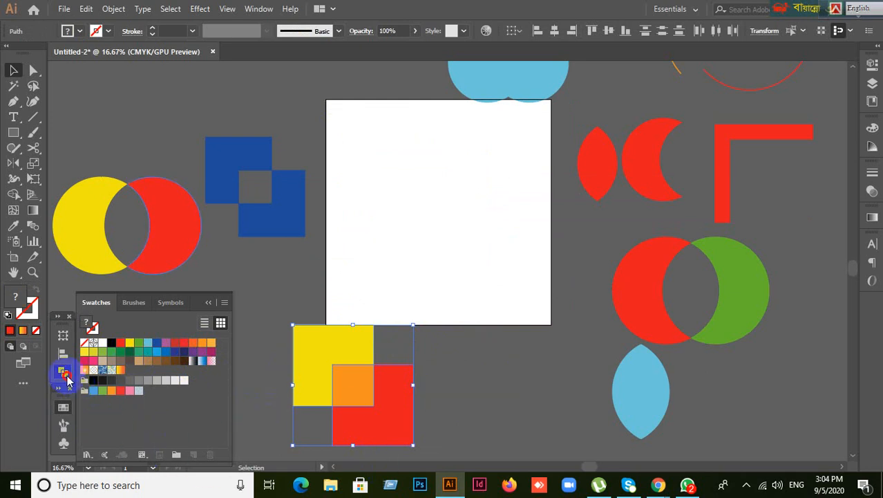
left_click(209, 304)
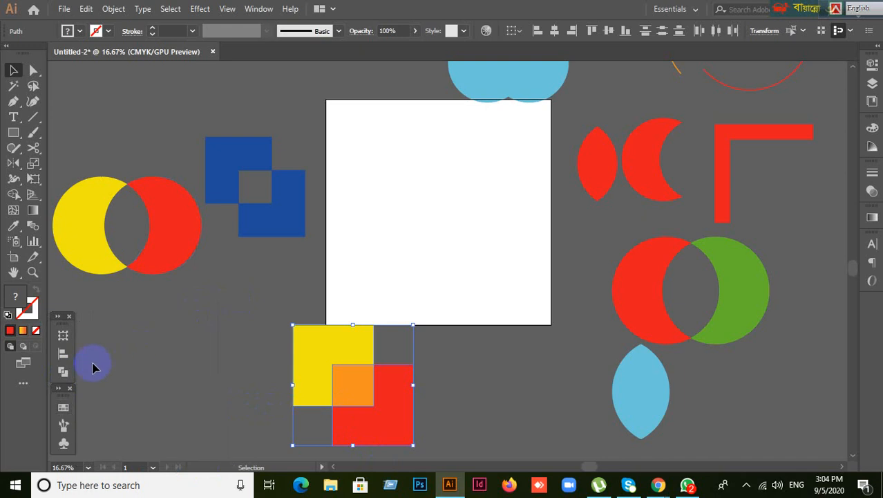
left_click(62, 372)
left_click(229, 439)
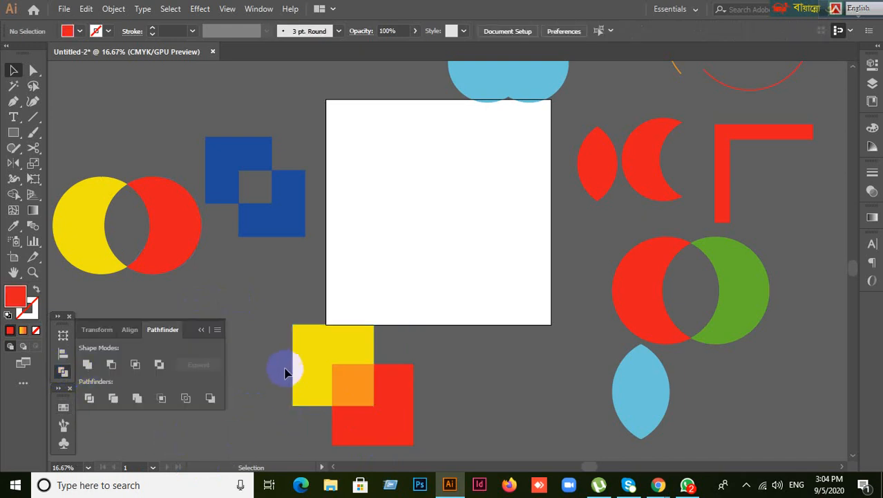
left_click(204, 330)
Step: Delete the divided squares, the red-and-green crescents and the light blue lens
left_click(404, 442)
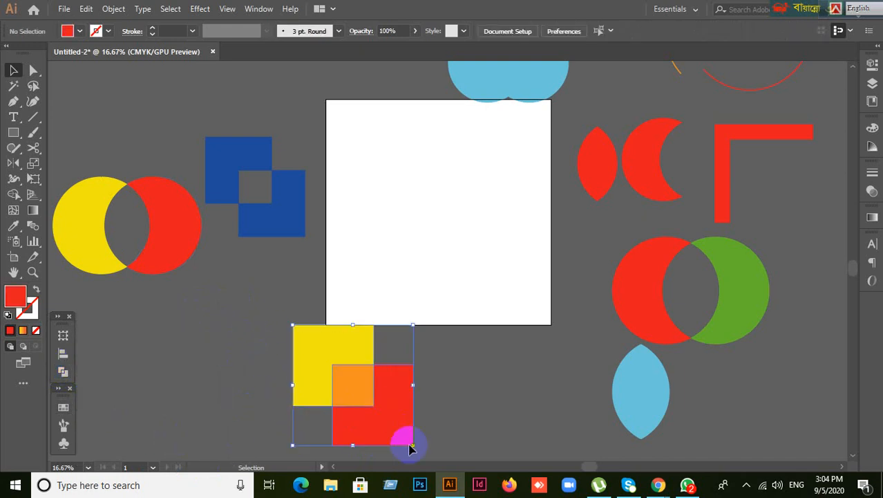
key("Delete")
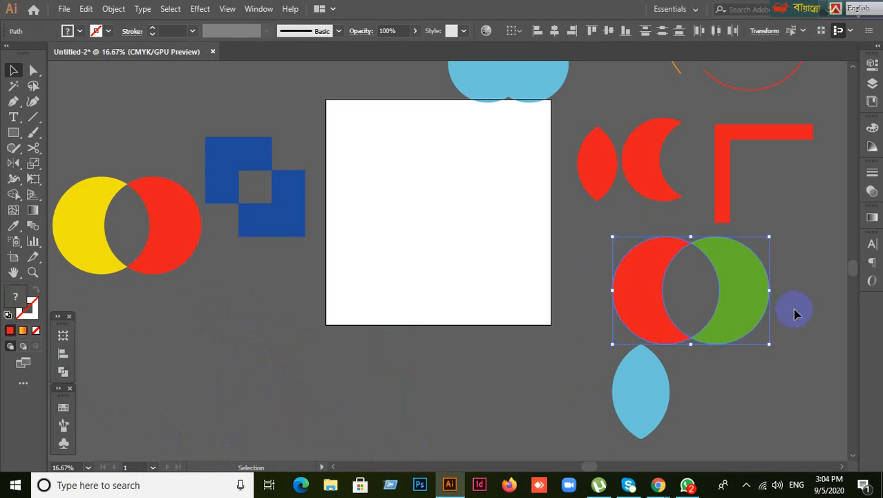
key("Delete")
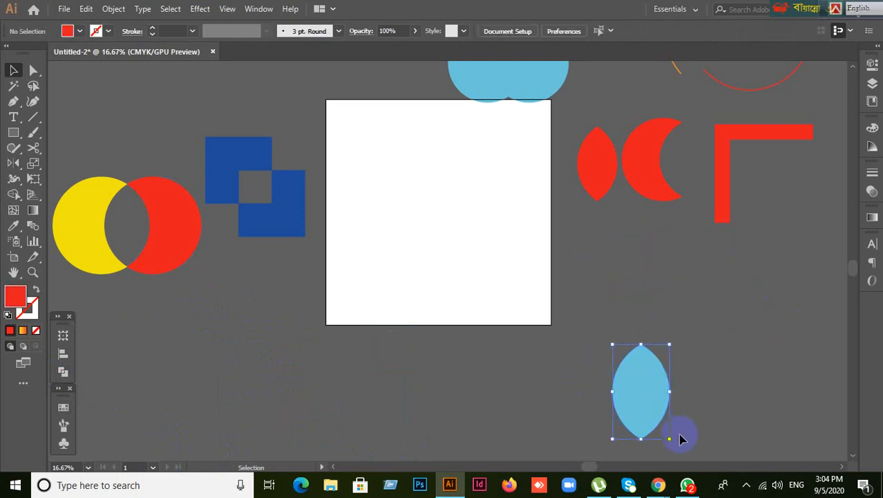
left_click_drag(657, 409, 658, 357)
key("Delete")
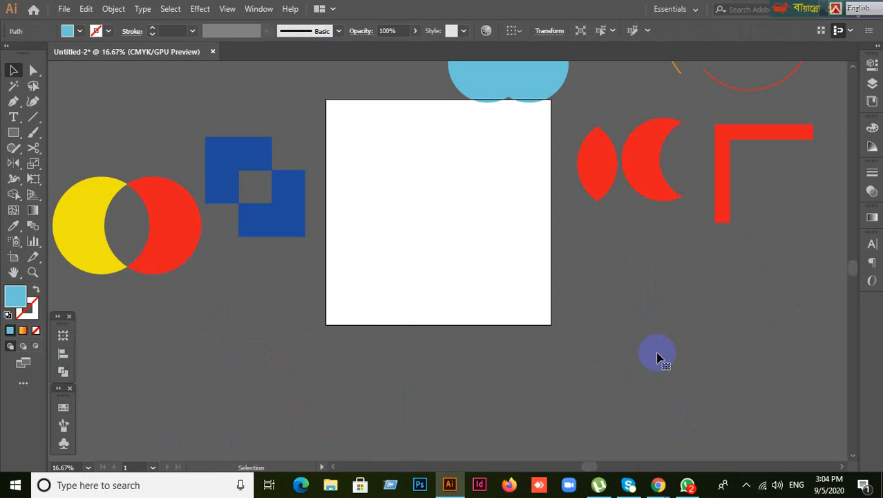
Step: Draw a light blue circle about 1013 px in diameter and duplicate it twice to form three mutually overlapping circles
scroll(489, 325, "up", 1)
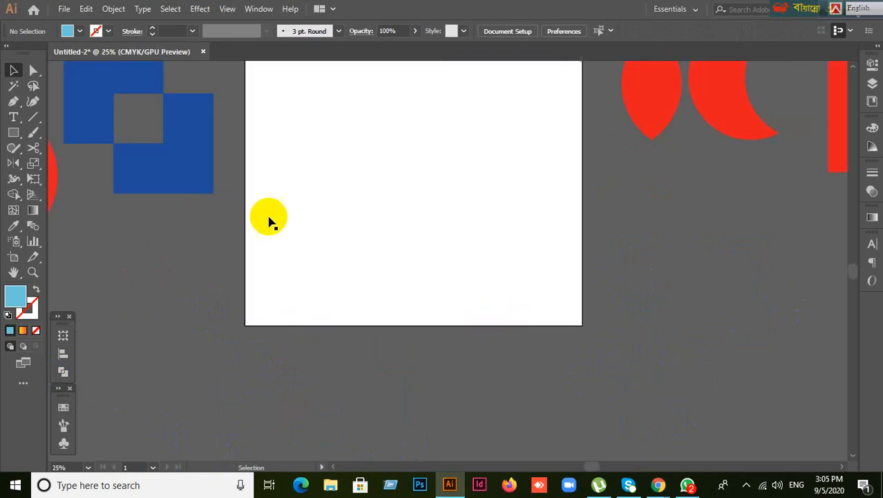
left_click(9, 135)
left_click(65, 162)
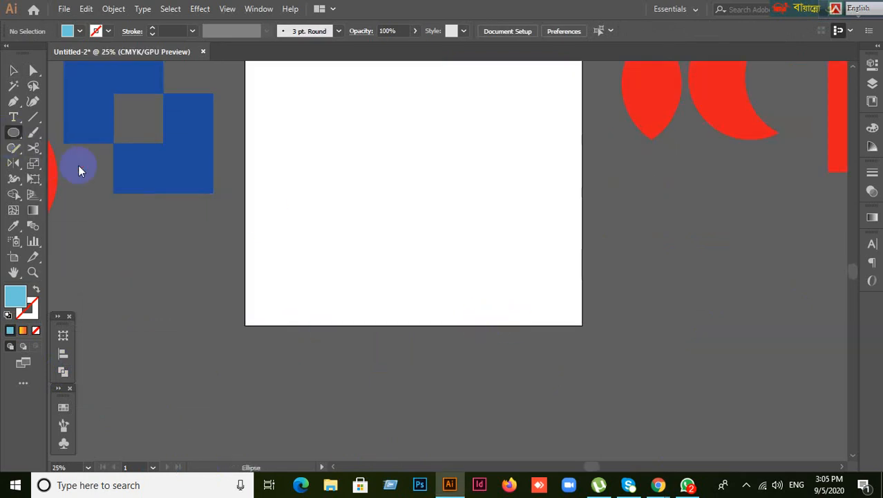
left_click_drag(274, 146, 502, 374)
left_click(14, 71)
left_click_drag(445, 257, 490, 171)
left_click(305, 154)
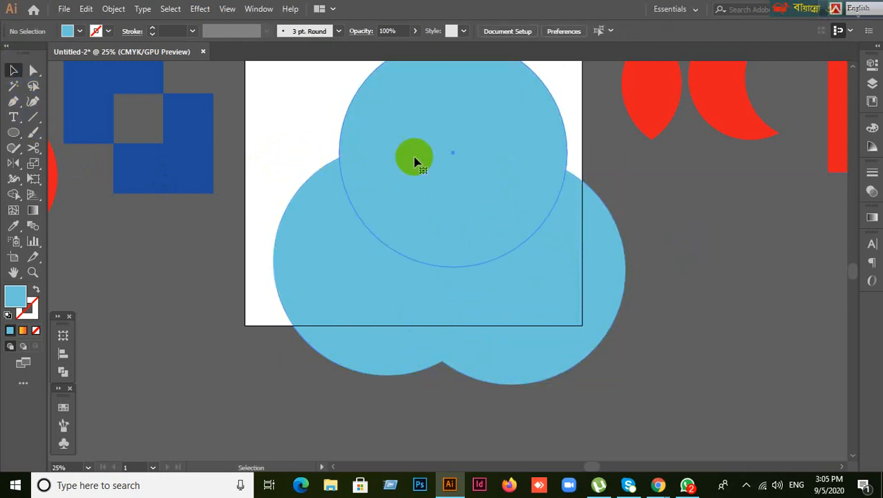
left_click(413, 163)
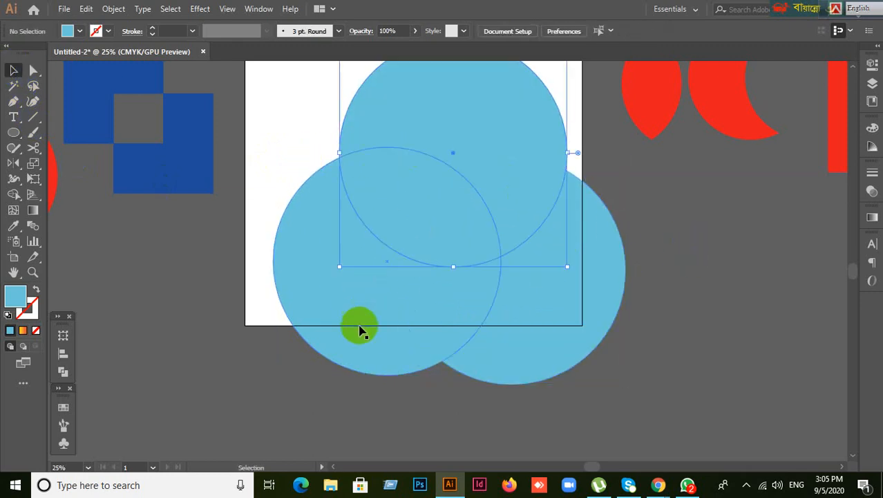
left_click(312, 427)
Step: Divide the three overlapping circles with Pathfinder, ungroup the resulting pieces and deselect them
left_click_drag(286, 418, 505, 138)
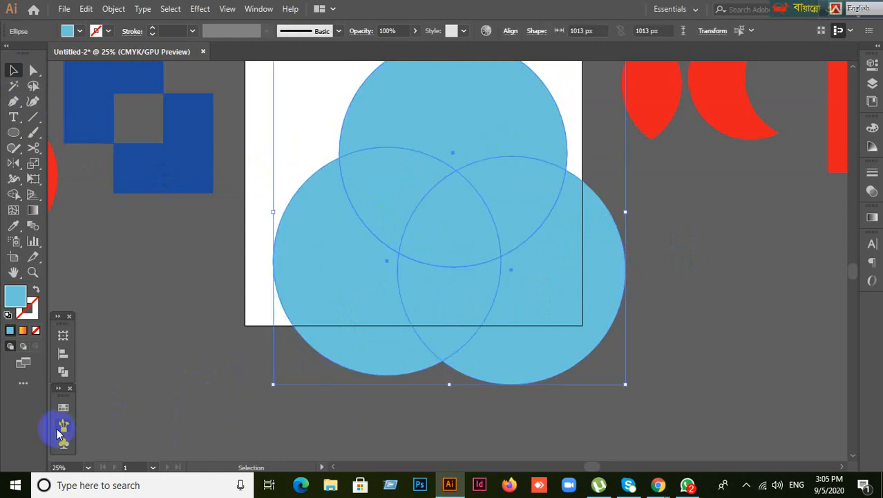
left_click(64, 375)
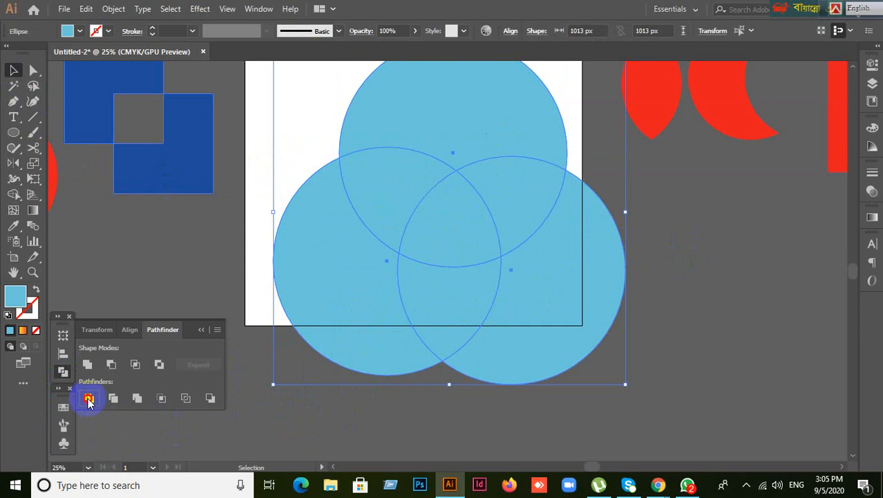
left_click(89, 399)
scroll(374, 298, "up", 1)
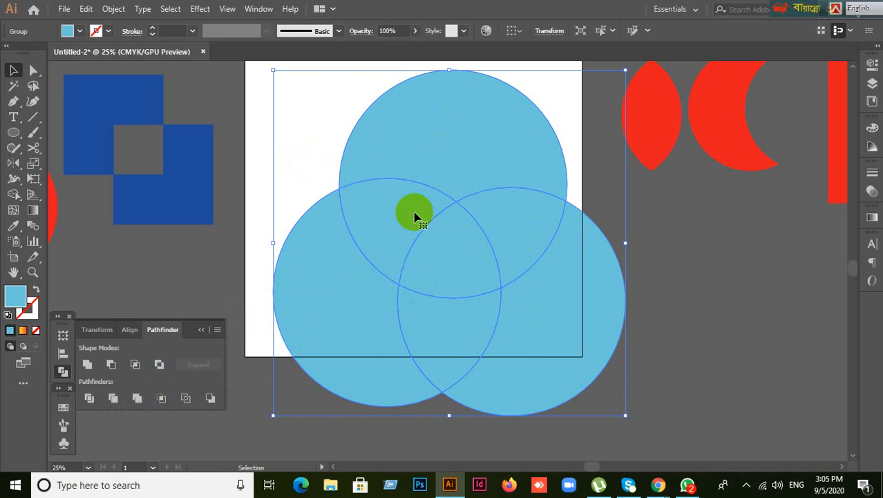
right_click(408, 216)
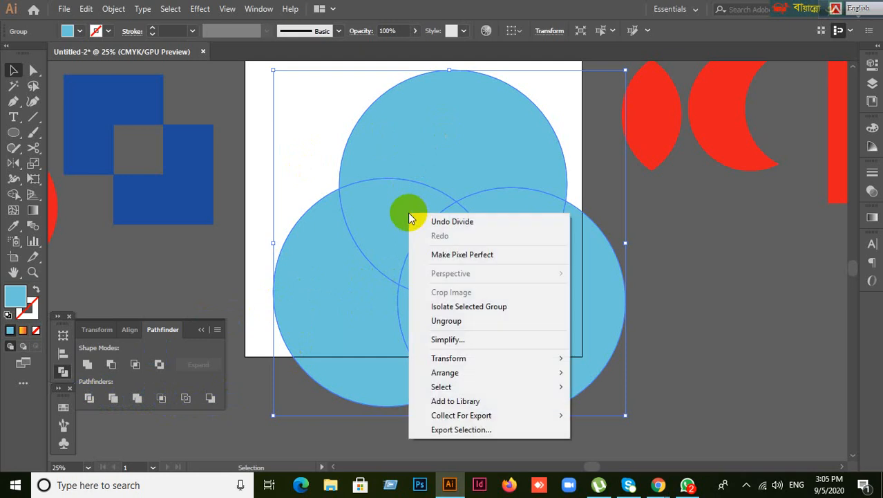
left_click(452, 323)
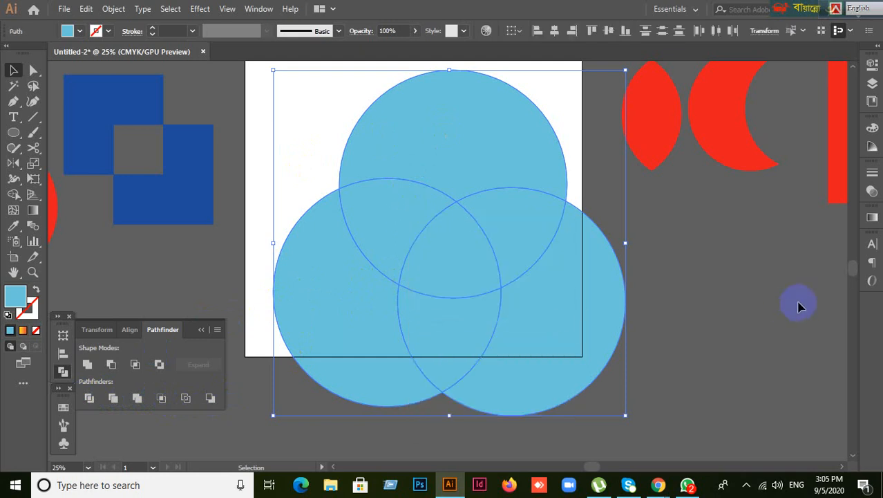
left_click(759, 294)
Step: Pull the outer, petal-shaped and central pieces of the three divided circles apart from one another
scroll(690, 273, "up", 1)
left_click(493, 131)
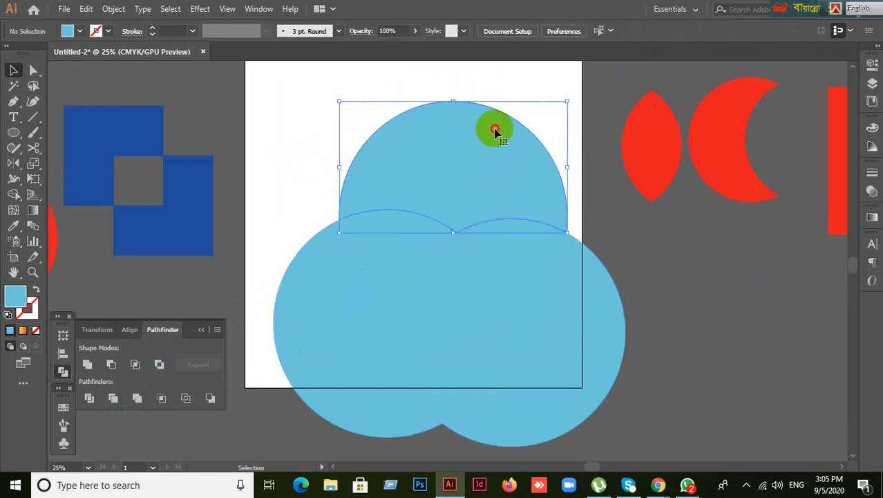
left_click_drag(493, 131, 495, 78)
left_click_drag(321, 304, 279, 345)
left_click(578, 351)
left_click_drag(576, 338, 709, 351)
left_click(522, 280)
left_click_drag(528, 266, 553, 248)
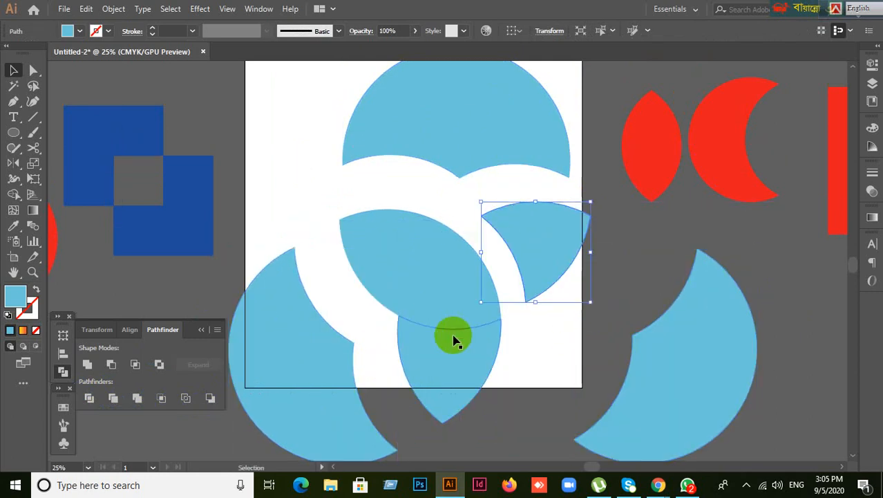
left_click_drag(453, 340, 457, 380)
left_click_drag(403, 261, 377, 238)
left_click_drag(435, 273, 448, 290)
Step: Undo the piece moves, the ungrouping and division of the circles, and the upper circle's duplication
key("ctrl+z")
key("ctrl+z")
key("ctrl+z")
key("ctrl+z")
key("ctrl+z")
key("ctrl+z")
key("ctrl+z")
key("ctrl+z")
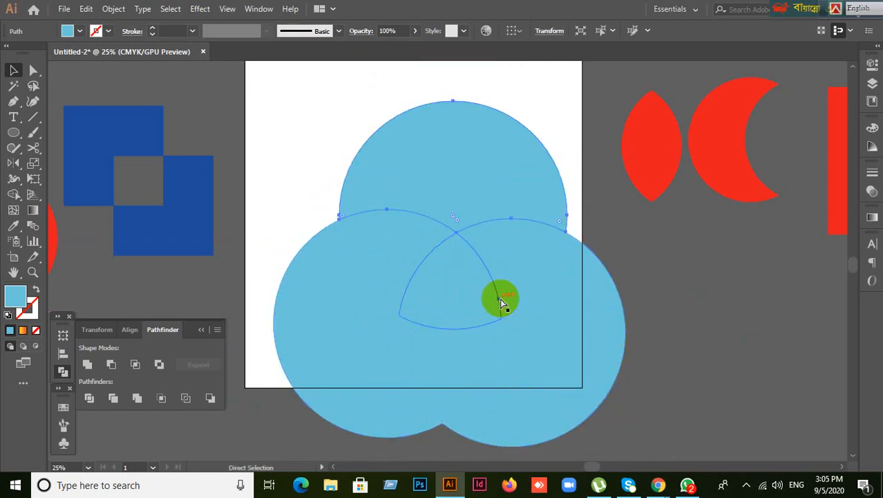
key("ctrl+z")
key("ctrl+z")
key("ctrl+z")
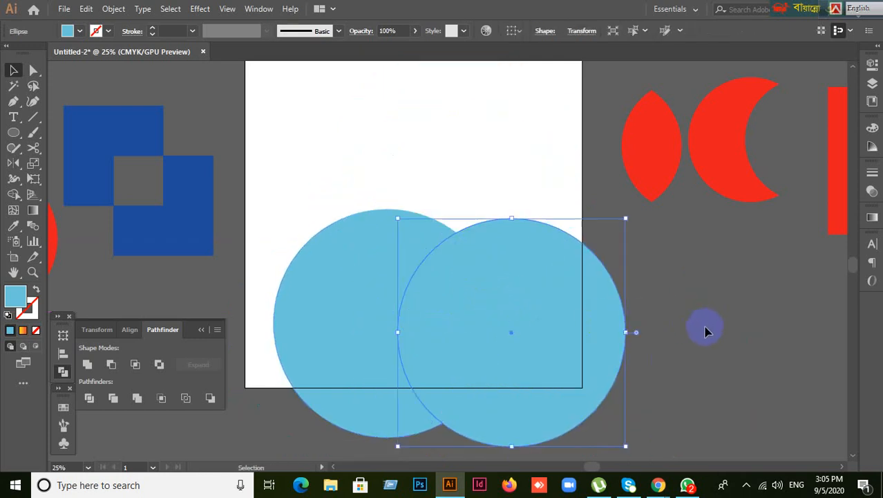
Step: Restore the upper duplicated circle and fill it with yellow
key("ctrl+shift+z")
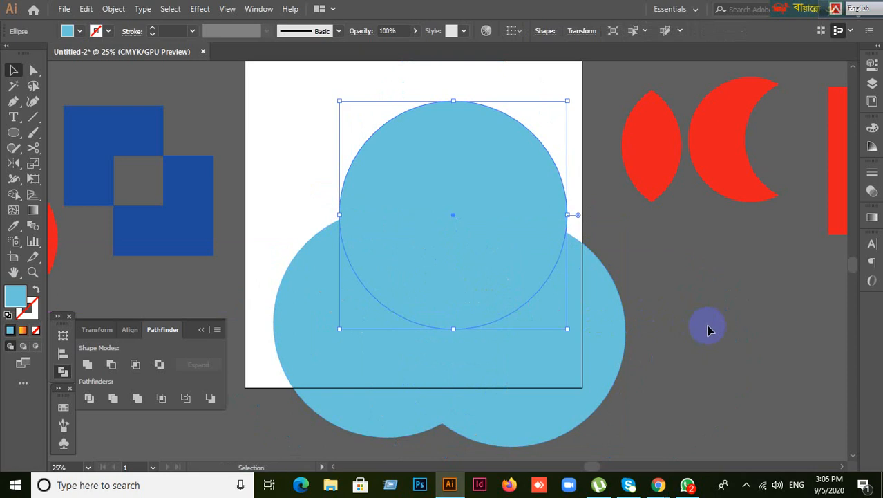
left_click(706, 325)
left_click(546, 200)
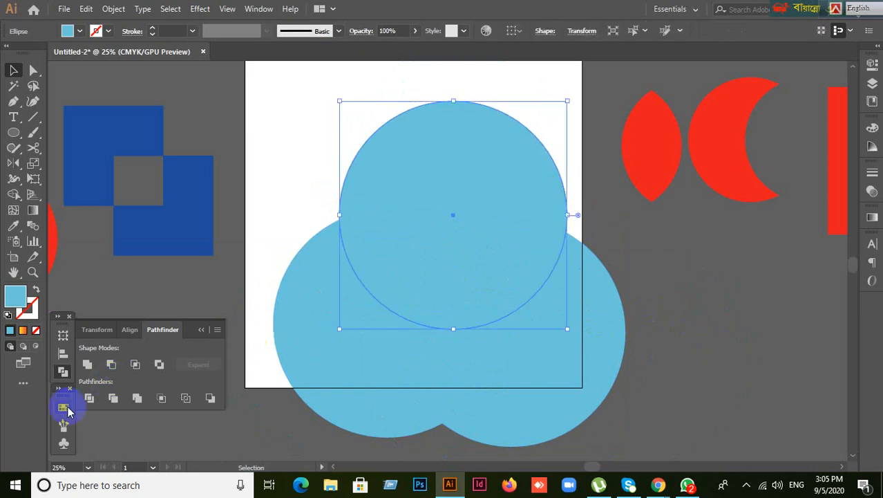
left_click(63, 408)
left_click(130, 342)
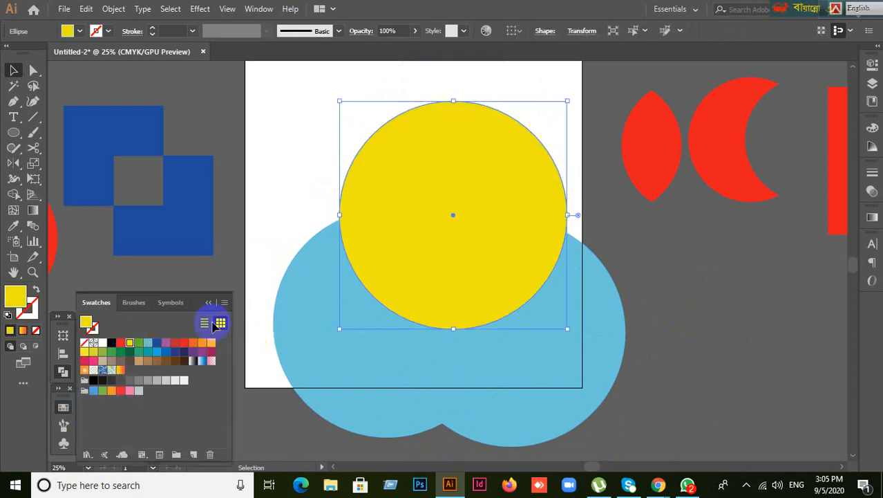
Step: Fill the lower-right circle with dark blue and deselect it
left_click(243, 258)
left_click(519, 379)
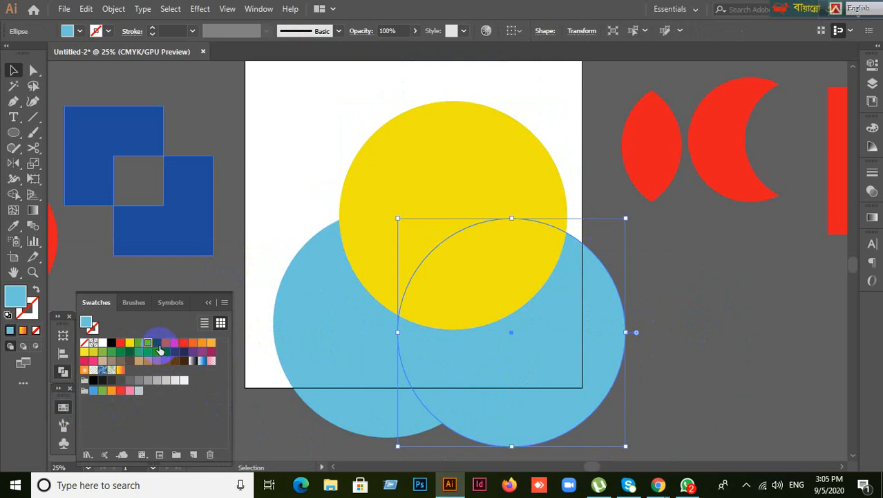
left_click(183, 354)
left_click(631, 405)
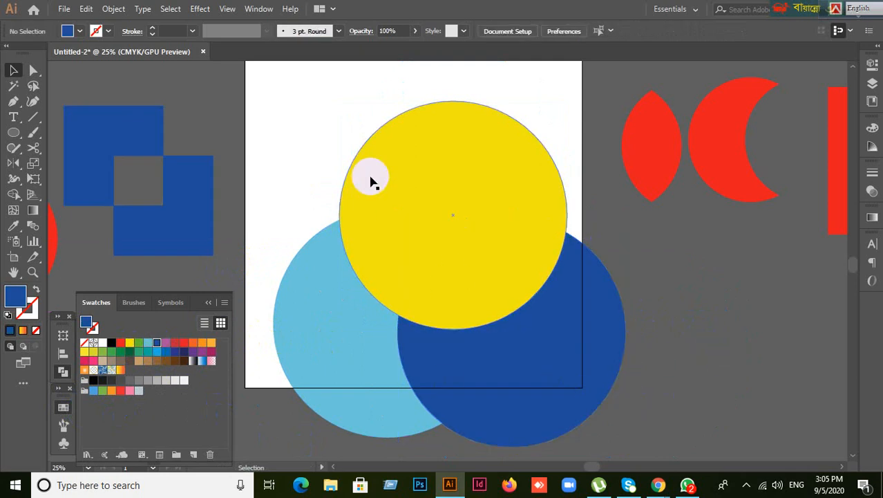
Step: Divide the overlapping yellow, light blue and dark blue circles with Pathfinder
left_click_drag(290, 144, 513, 378)
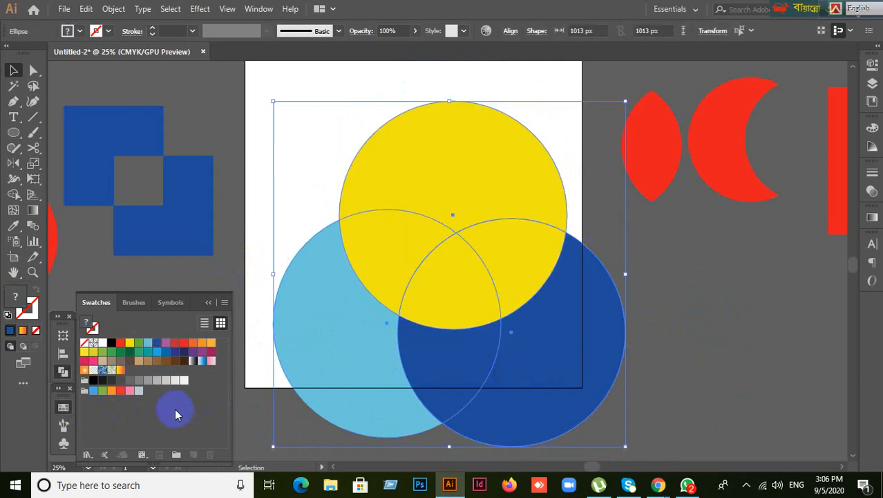
left_click(213, 305)
left_click(69, 372)
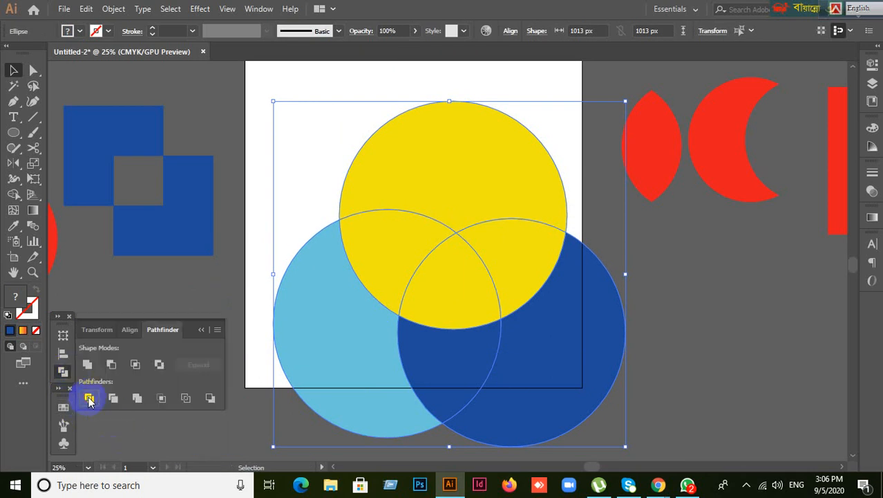
left_click(89, 399)
Step: Ungroup the divided circles and pull the outer yellow, light blue and dark blue pieces away from the centre
right_click(468, 309)
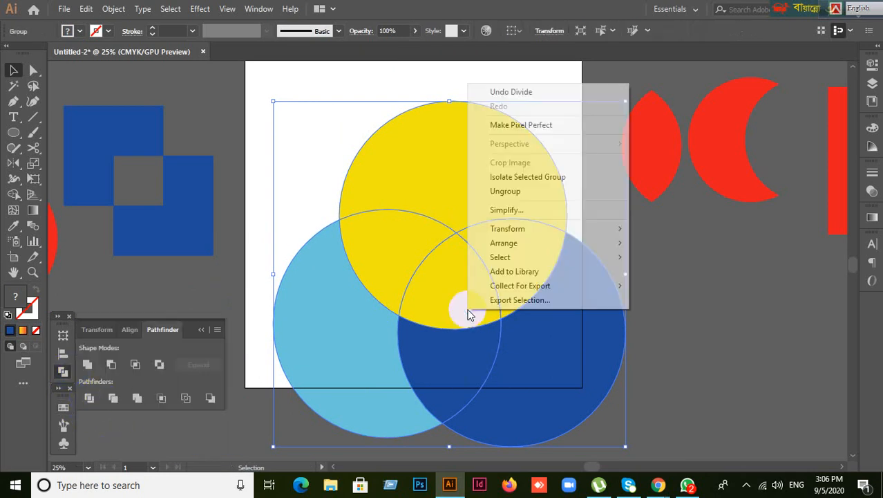
left_click(515, 192)
left_click(686, 259)
left_click_drag(493, 174, 461, 172)
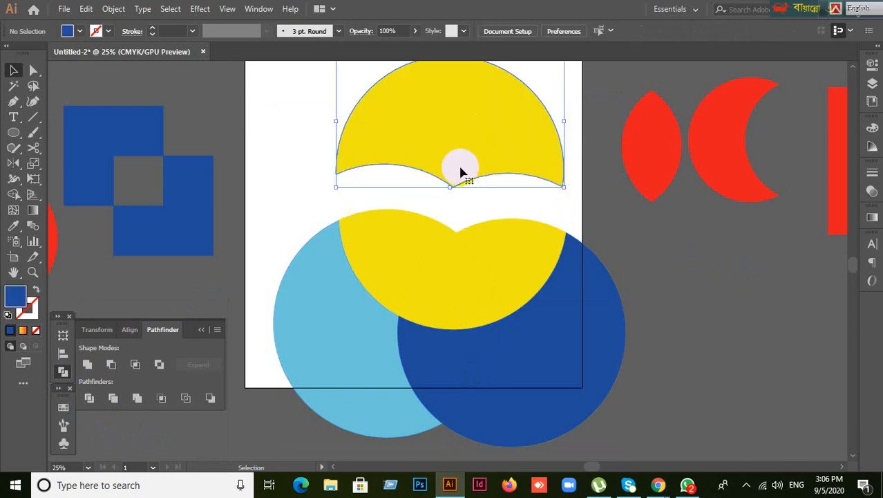
left_click_drag(321, 317, 279, 365)
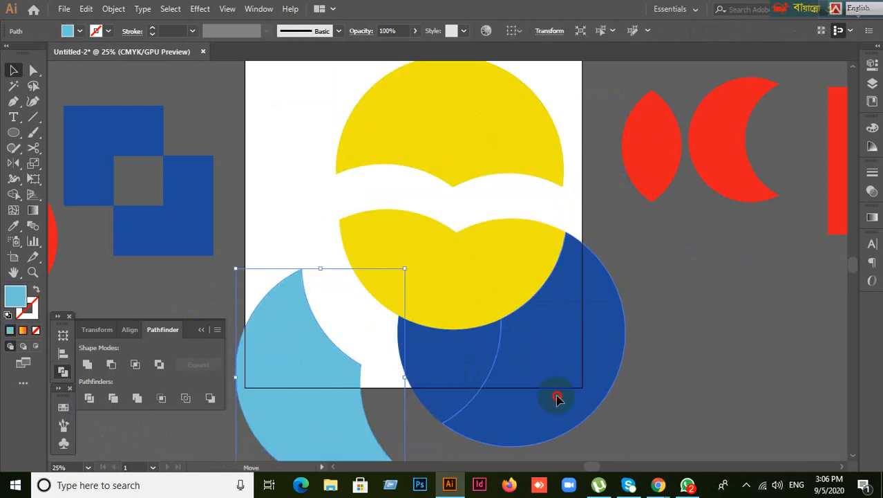
left_click_drag(558, 398, 655, 400)
Step: Undo the piece moves and the ungrouping, then deselect the divided circles
key("ctrl+z")
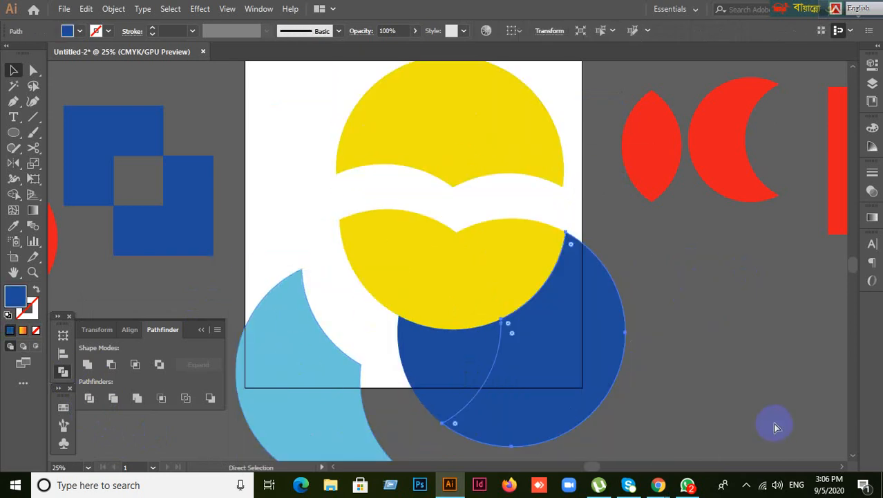
key("ctrl+z")
key("ctrl+z")
key("ctrl+z")
key("ctrl+z")
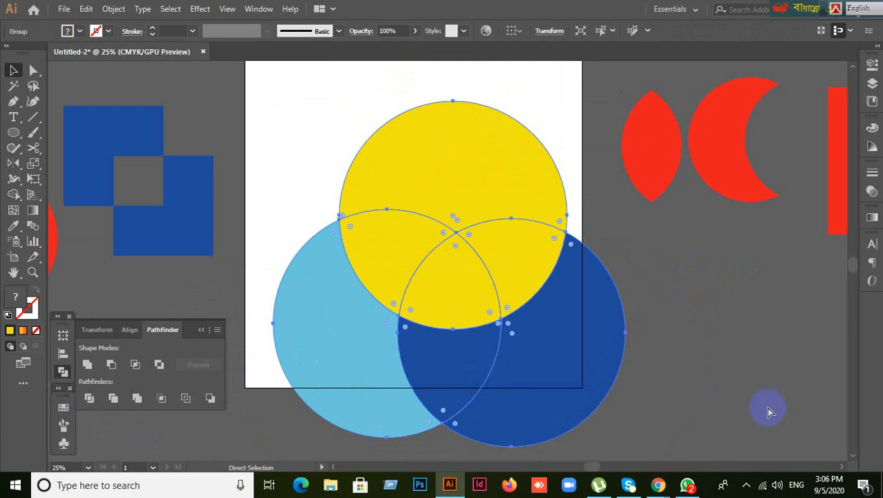
key("v")
left_click(757, 386)
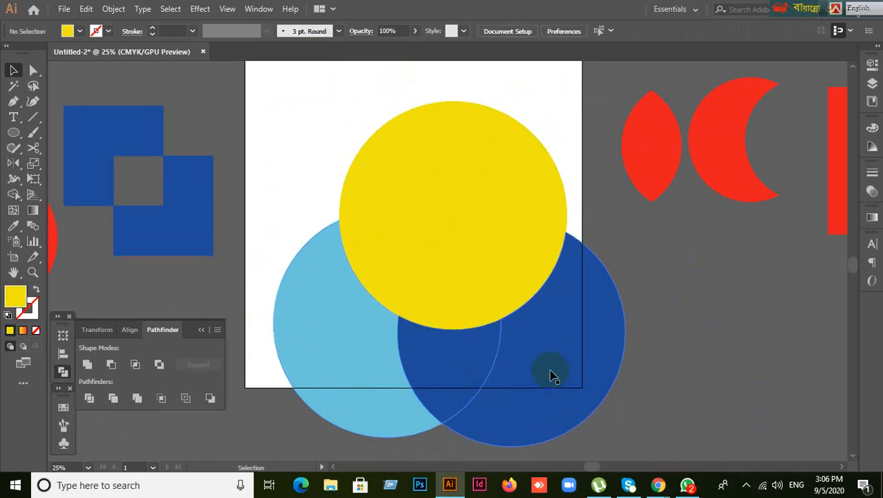
Step: Move the divided circle group up and to the left, and scale it down proportionally
left_click_drag(552, 372, 544, 336)
left_click(698, 373)
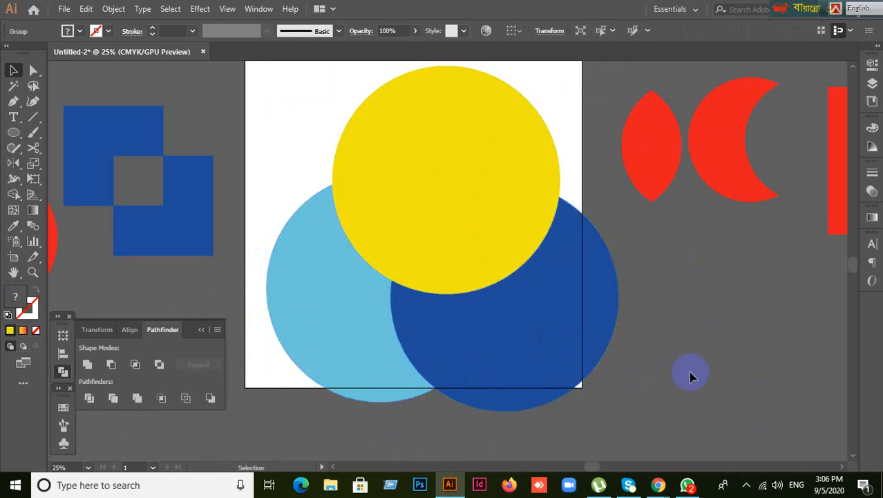
left_click(593, 350)
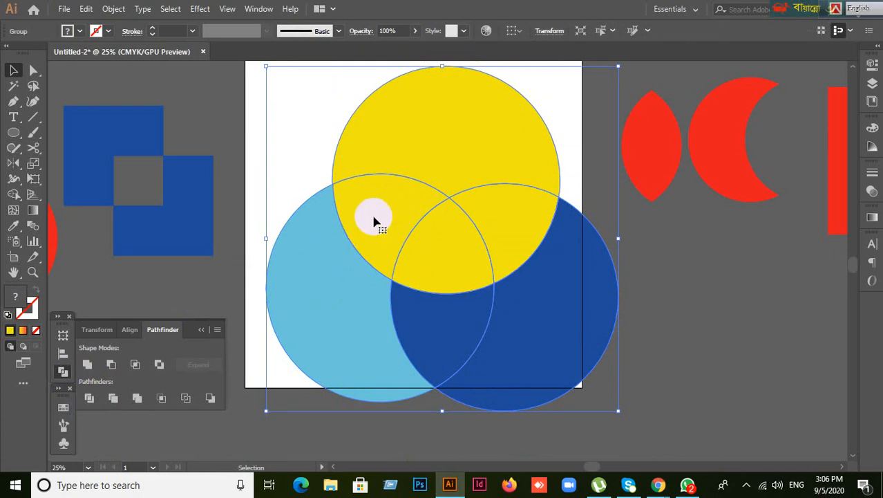
left_click(688, 349)
left_click(544, 355)
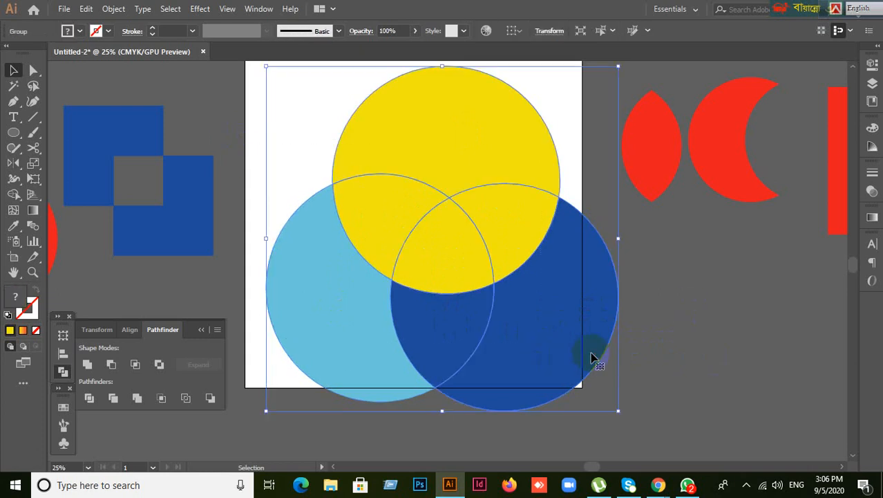
scroll(591, 357, "down", 1)
left_click_drag(420, 326, 393, 317)
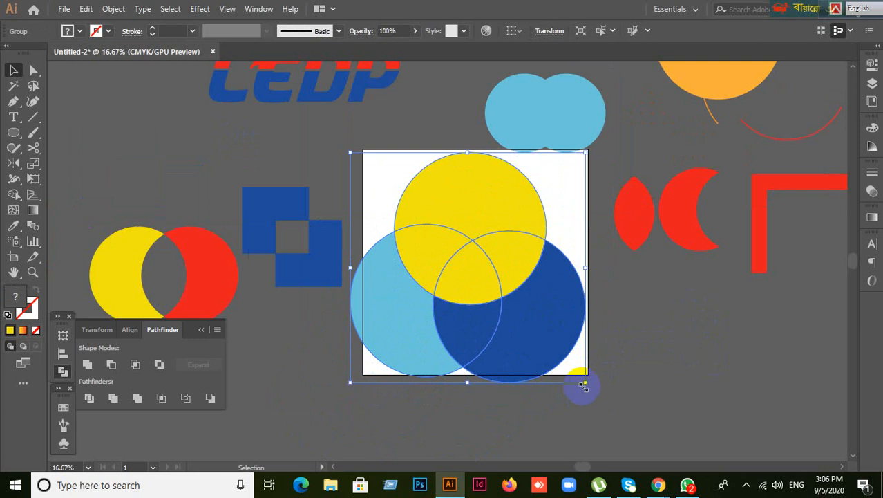
left_click_drag(585, 383, 546, 351)
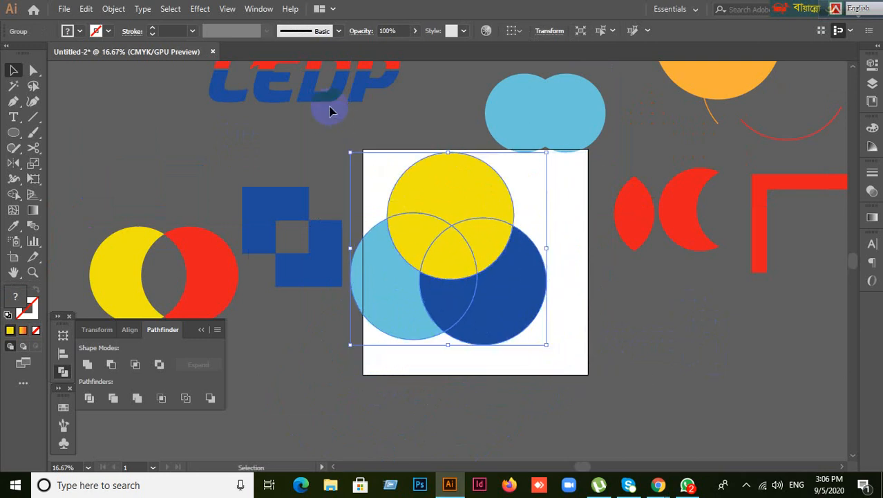
Step: Move the two-colour lettering down beside the artboard and the divided circle group up and left to free the artboard
left_click_drag(326, 100, 335, 213)
key("ctrl+z")
scroll(388, 136, "up", 1)
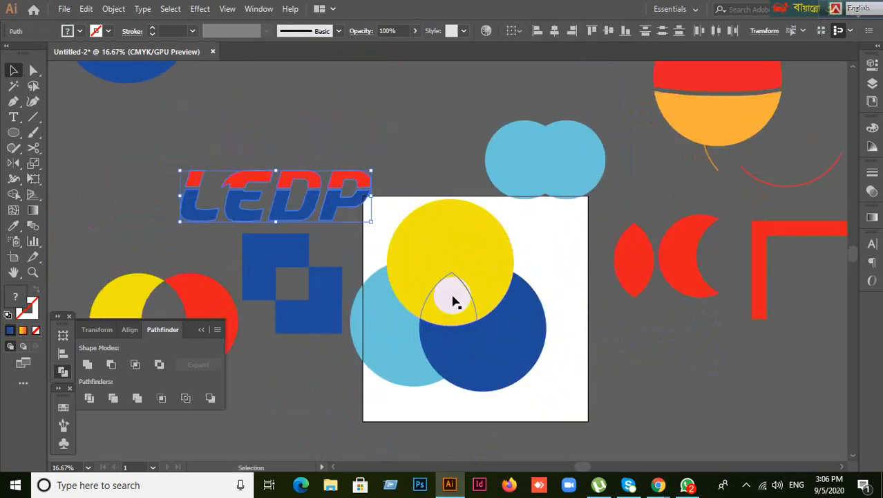
left_click(439, 411)
left_click_drag(483, 306, 393, 129)
left_click(529, 308)
scroll(529, 308, "up", 2)
scroll(528, 308, "down", 1)
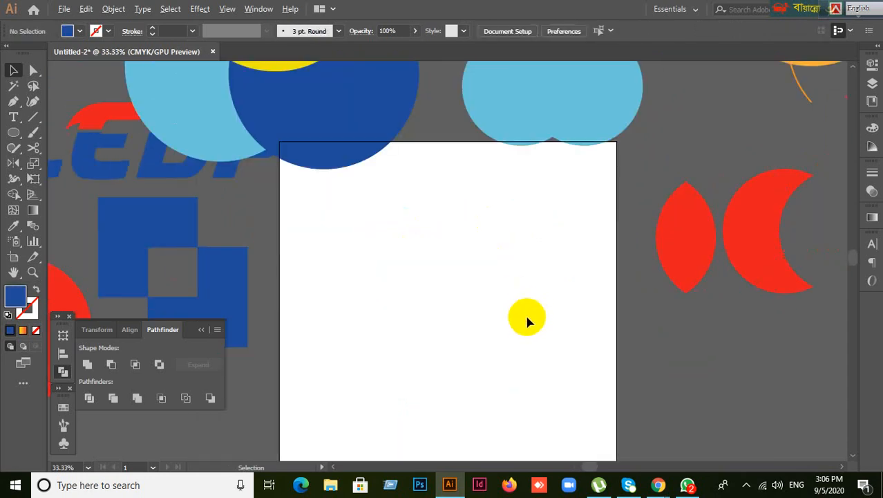
left_click_drag(511, 346, 538, 276)
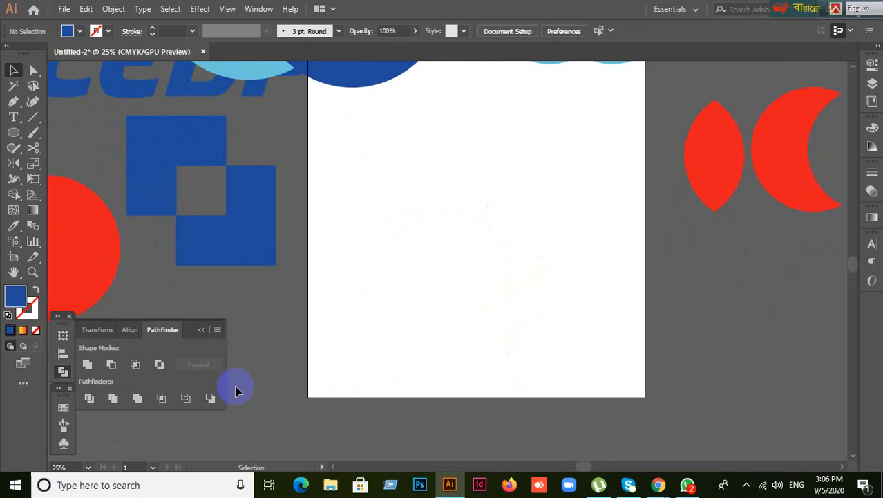
Step: Draw a dark blue circle about 650 px in diameter on the artboard and place an overlapping duplicate to its right
left_click_drag(15, 143, 55, 162)
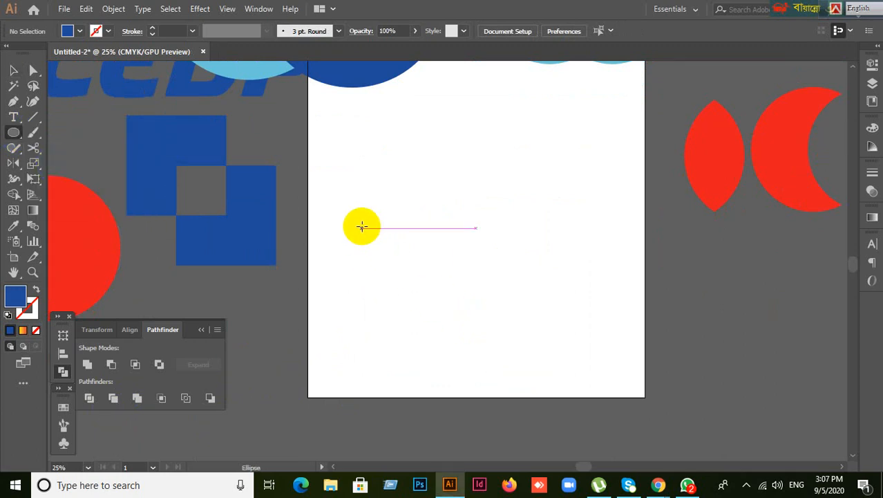
mouse_move(358, 204)
left_mouse_down()
mouse_move(504, 316)
mouse_move(486, 332)
left_mouse_up()
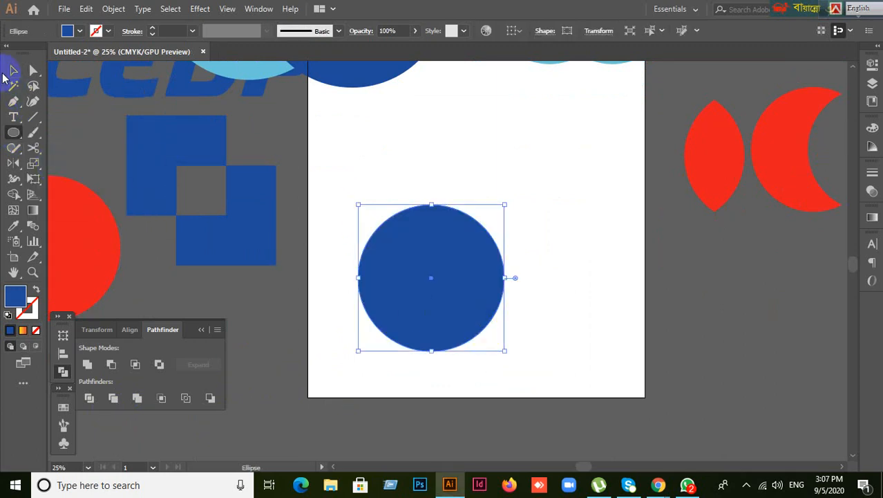
left_click(12, 71)
left_click_drag(487, 270, 499, 200)
left_click(674, 273)
left_click(504, 234)
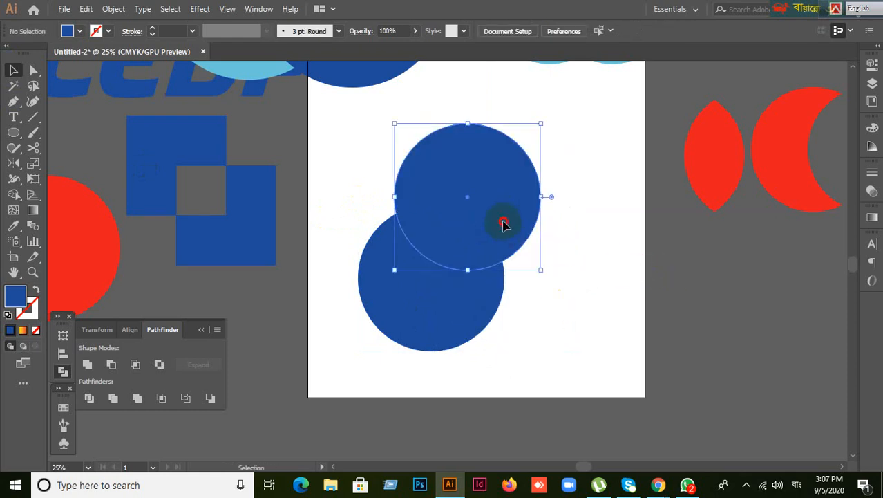
left_click_drag(503, 224, 550, 321)
left_click(679, 314)
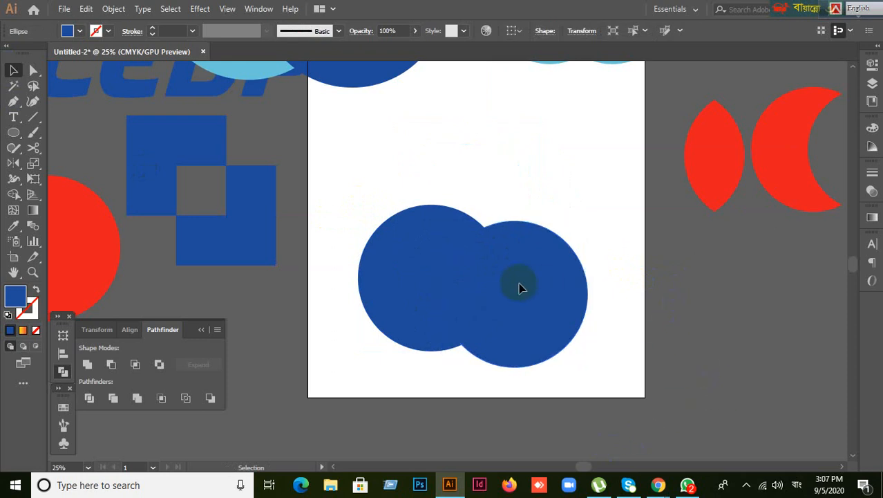
Step: Duplicate the right-hand dark blue circle upward so that all three circles overlap one another
left_click_drag(536, 292, 525, 208)
left_click(706, 354)
left_click_drag(339, 156, 627, 349)
left_click(703, 291)
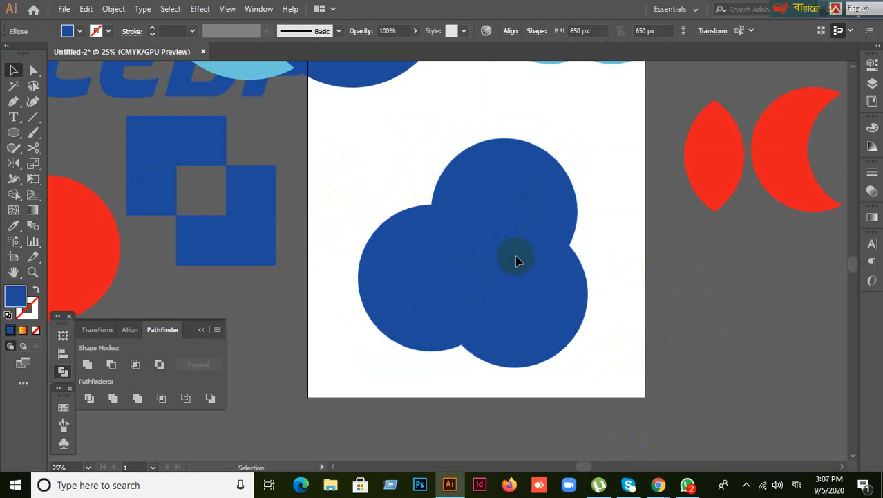
Step: Fill the upper of the three new circles with red
left_click(515, 256)
left_click(62, 409)
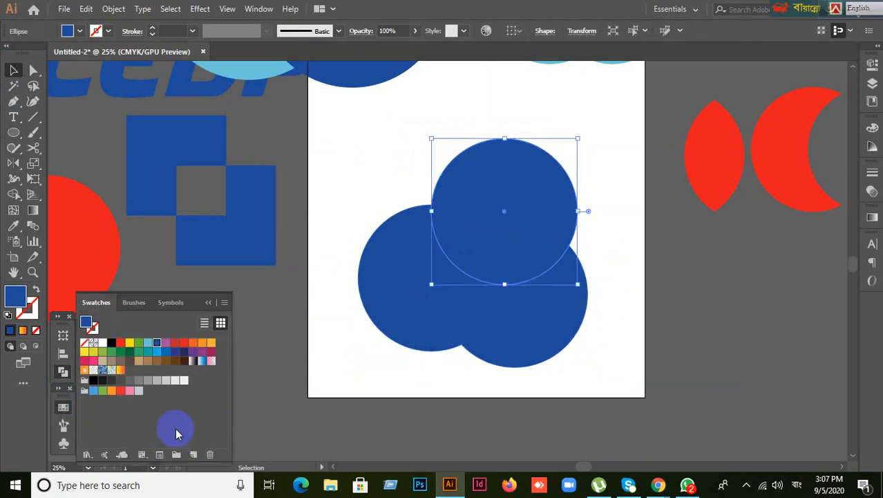
left_click(178, 343)
left_click(539, 387)
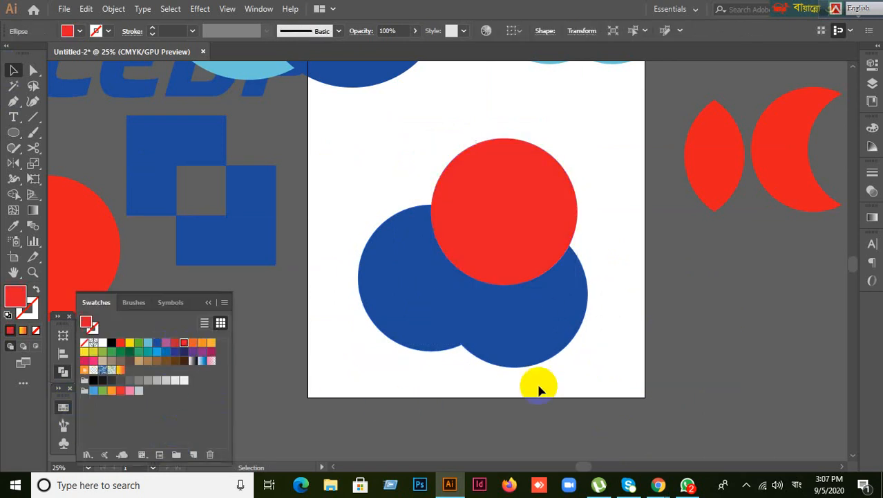
Step: Fill the lower-right of the three new circles with light blue and deselect it
left_click(558, 345)
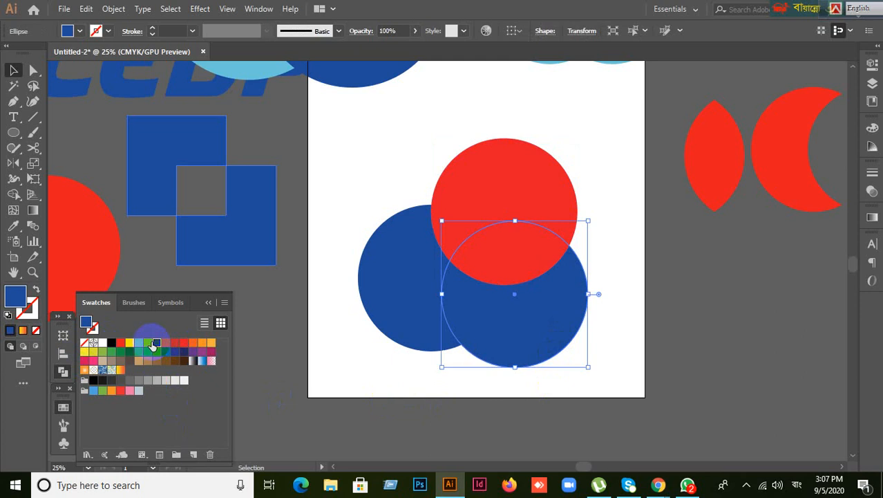
left_click(149, 343)
left_click(333, 395)
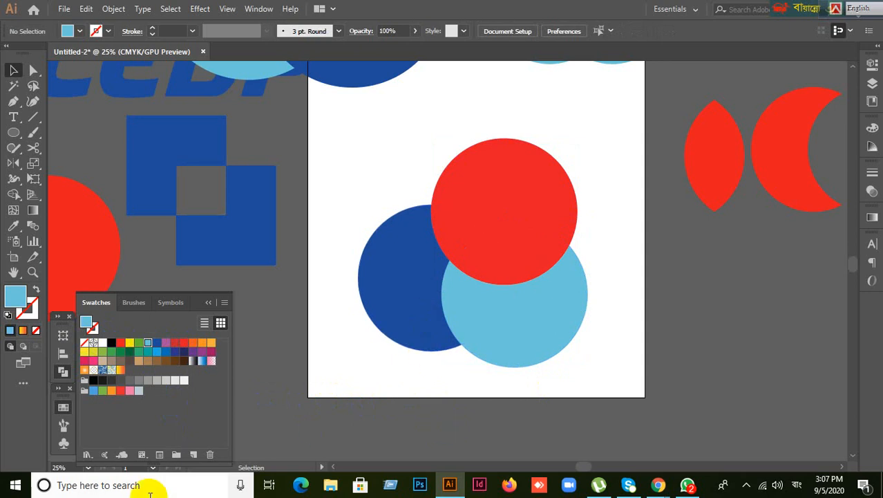
Step: Examine how the red, light blue and dark blue circles overlap by selecting them together and individually
left_click_drag(374, 176, 493, 367)
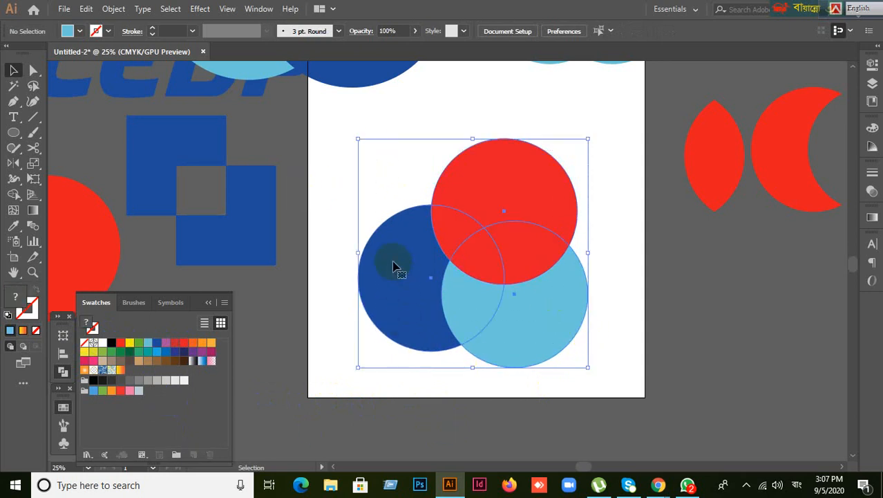
left_click(328, 299)
left_click_drag(350, 148, 604, 342)
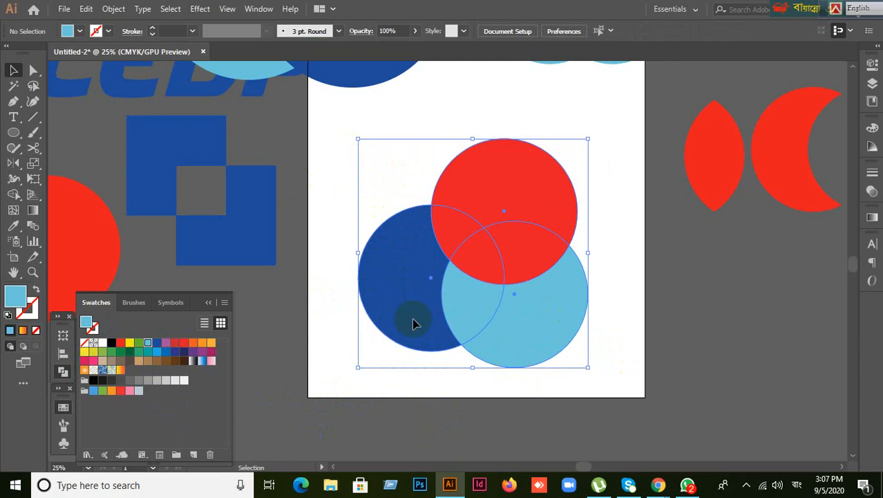
left_click(286, 339)
left_click(387, 284)
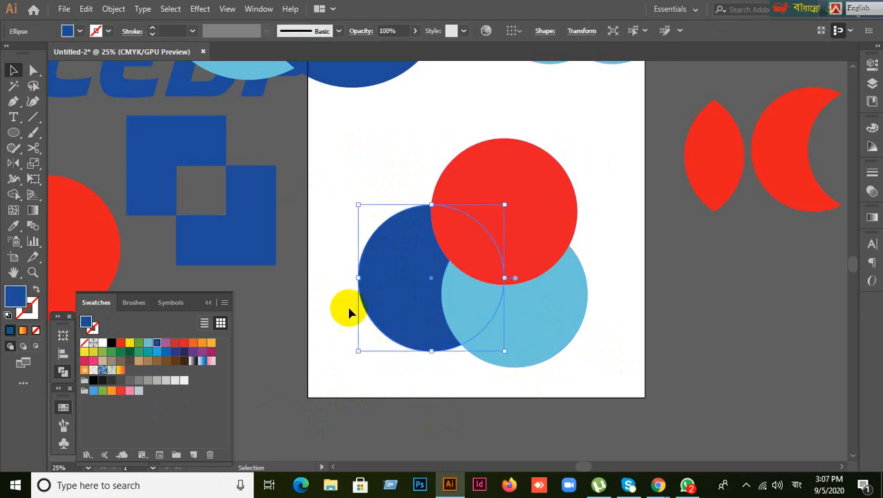
left_click_drag(334, 149, 579, 349)
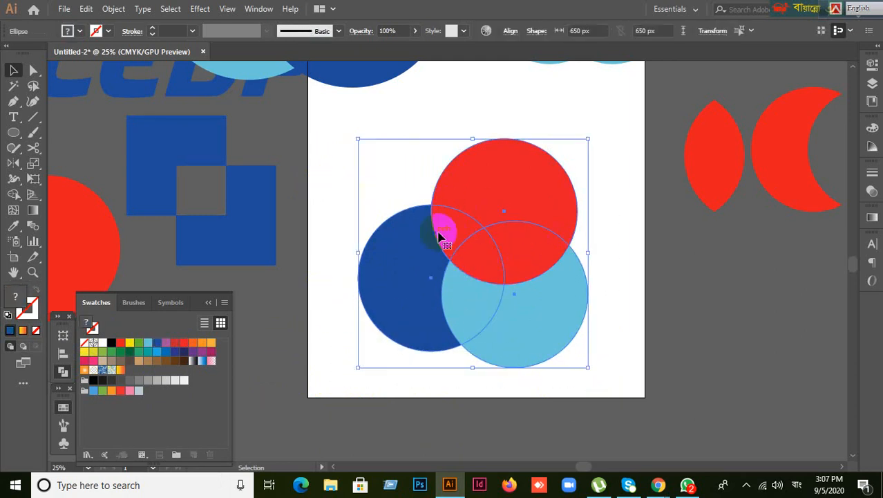
left_click(691, 279)
left_click(515, 237)
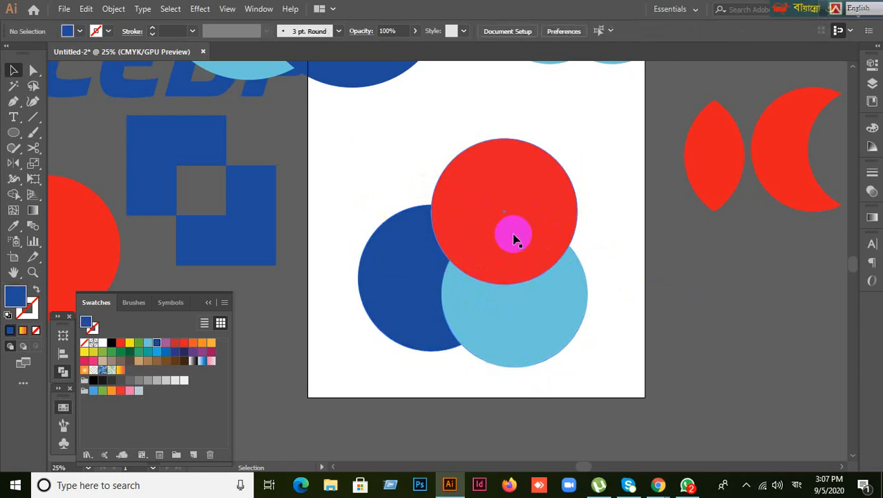
Step: Select the overlapping red, light blue and dark blue circles together and apply Pathfinder's Trim to them
left_click(696, 316)
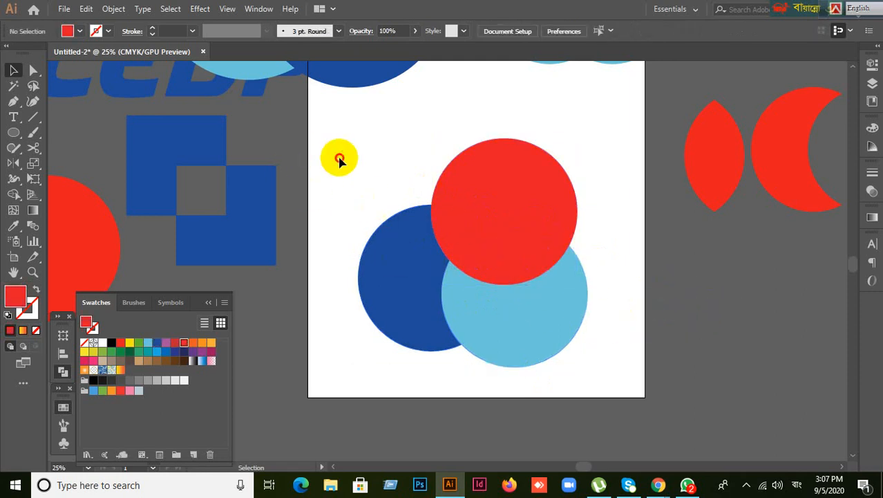
left_click_drag(339, 159, 449, 306)
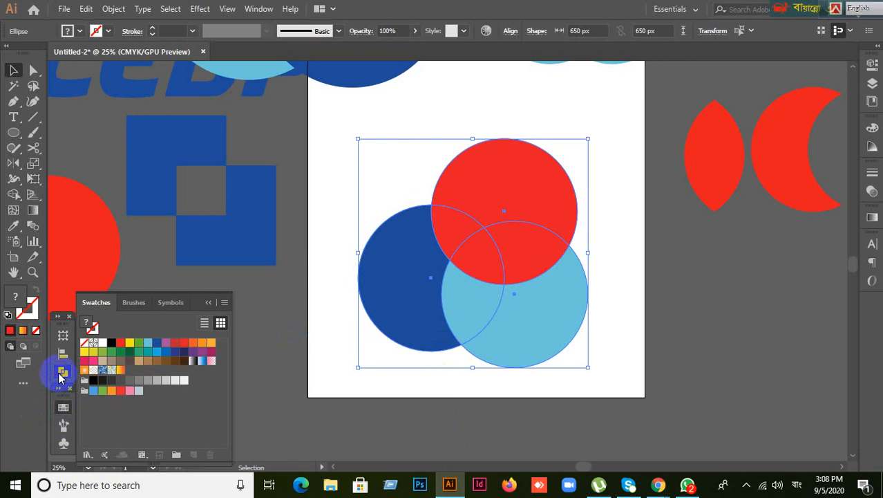
left_click(208, 302)
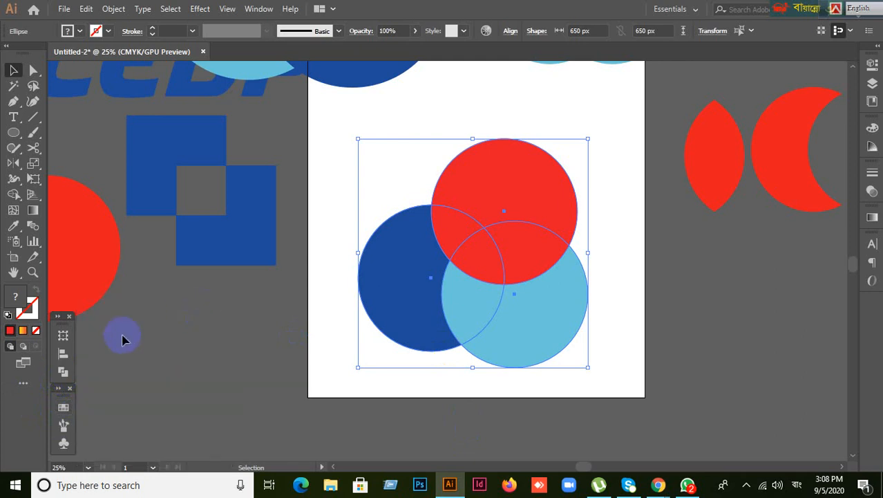
left_click(63, 371)
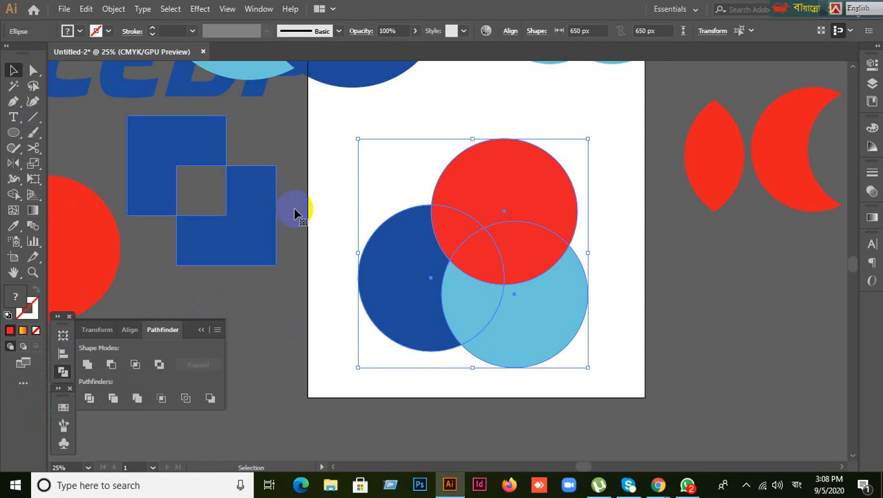
left_click(710, 317)
left_click_drag(364, 161, 637, 361)
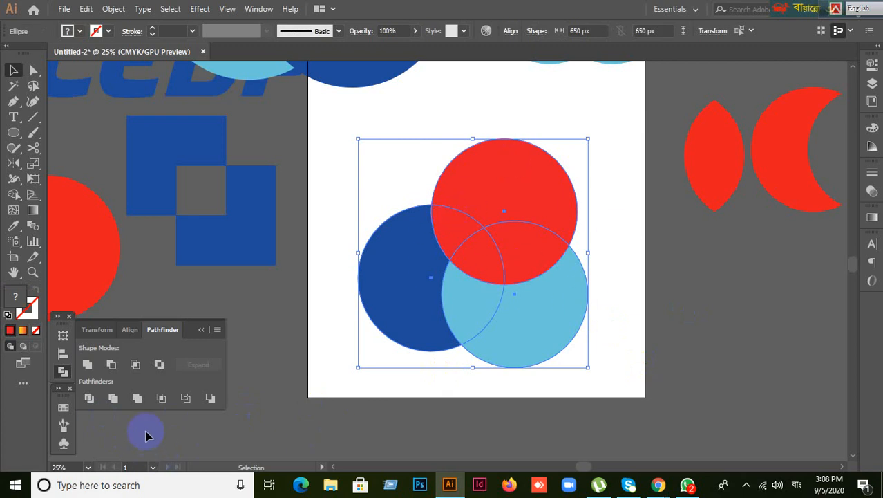
left_click(113, 398)
left_click(461, 389)
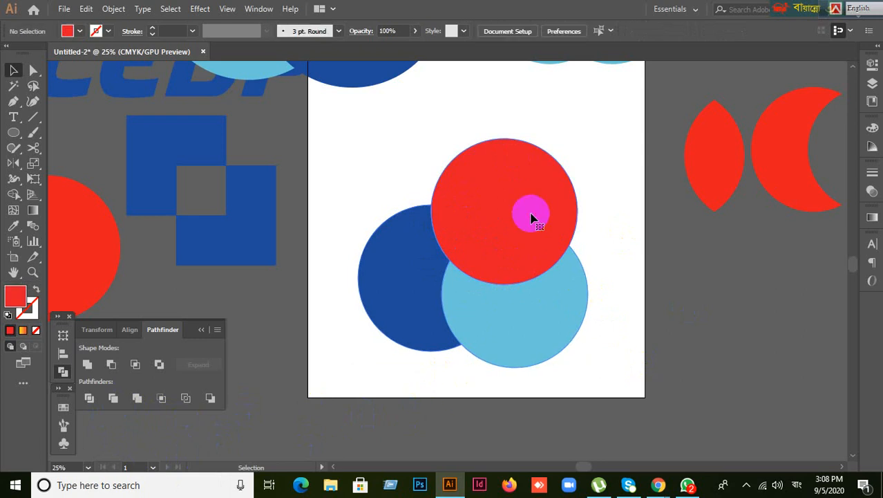
Step: Ungroup the trimmed circles into separate pieces
left_click(496, 217)
right_click(537, 229)
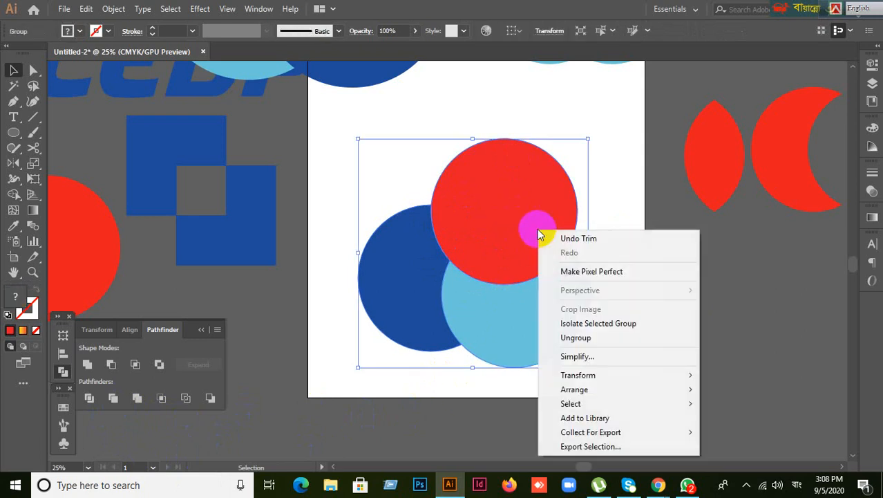
left_click(574, 337)
left_click(571, 211)
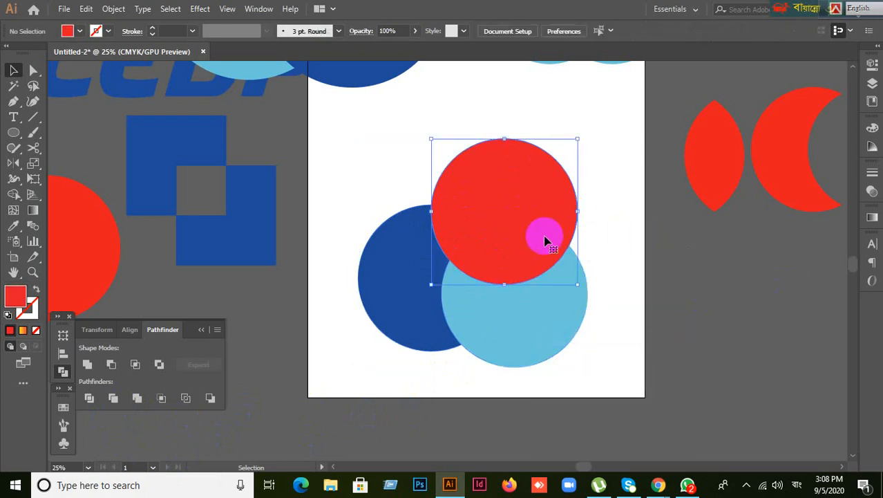
left_click(618, 374)
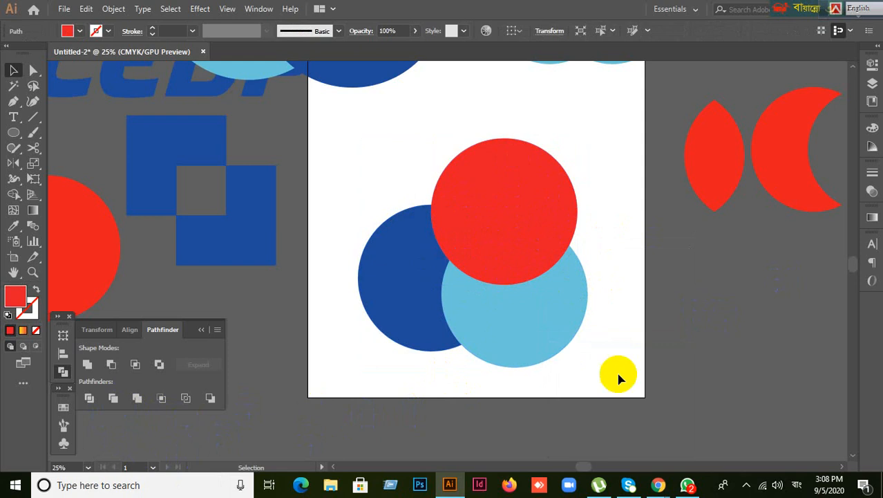
Step: Move the dark blue, light blue and red trimmed pieces apart to expose their cut edges
left_click(412, 313)
left_click(410, 161)
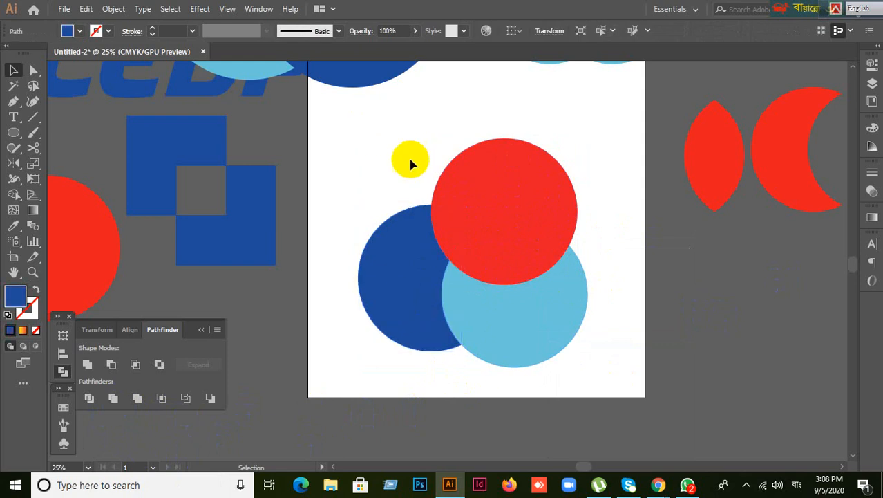
left_click_drag(354, 140, 602, 388)
left_click(765, 351)
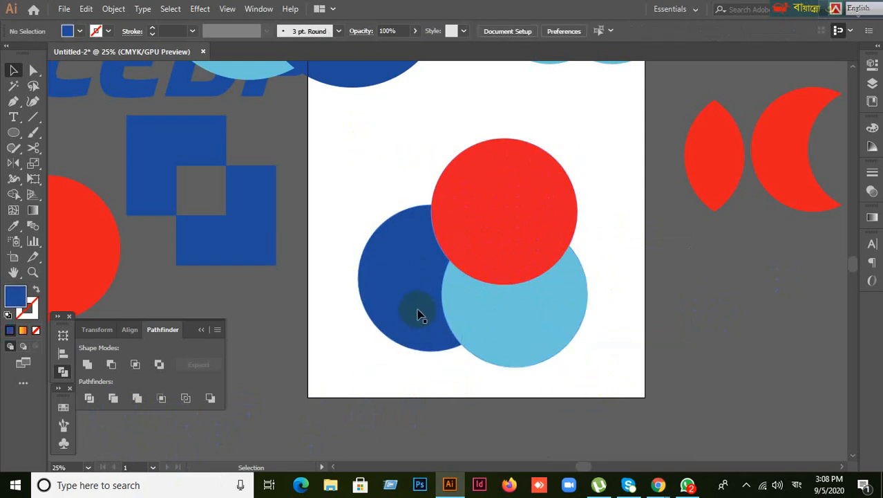
left_click_drag(419, 310, 377, 322)
left_click_drag(509, 322, 532, 353)
left_click_drag(514, 256, 513, 225)
left_click_drag(426, 319, 459, 261)
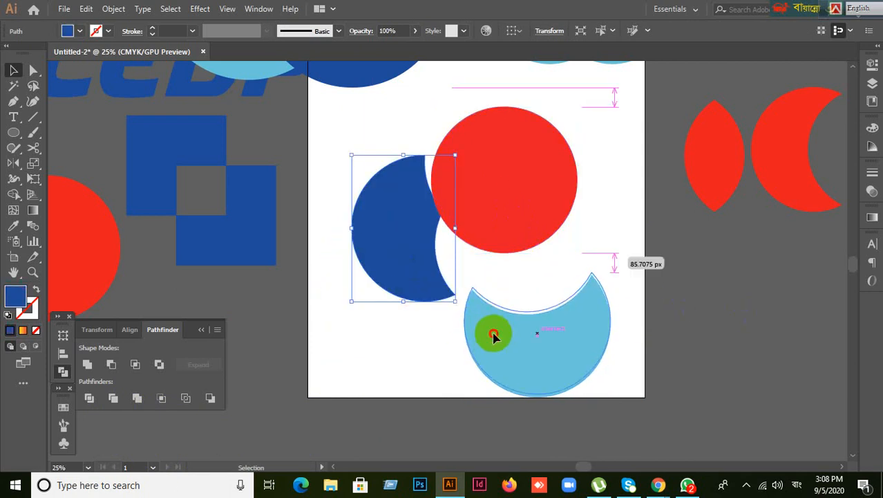
left_click_drag(490, 333, 481, 305)
left_click_drag(499, 211, 518, 219)
left_click(701, 289)
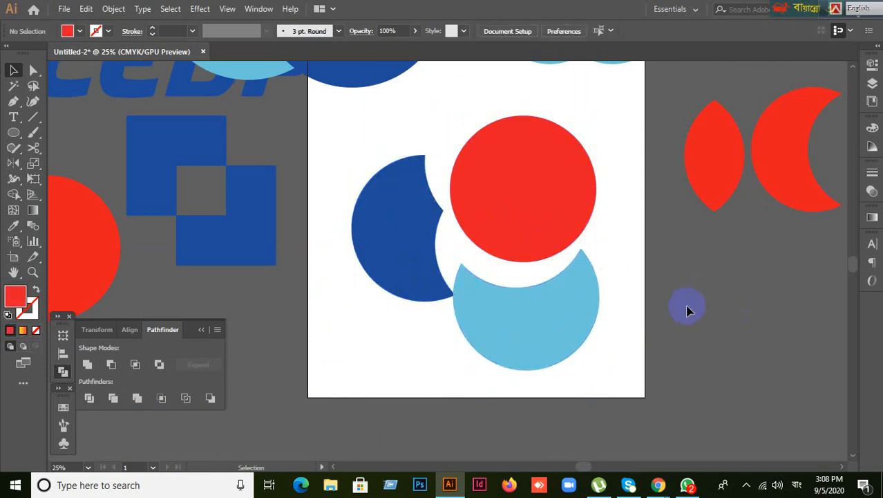
Step: Undo the piece moves, the ungrouping and the Trim to restore the three overlapping circles
key("ctrl+z")
key("ctrl+z")
key("ctrl+z")
key("ctrl+z")
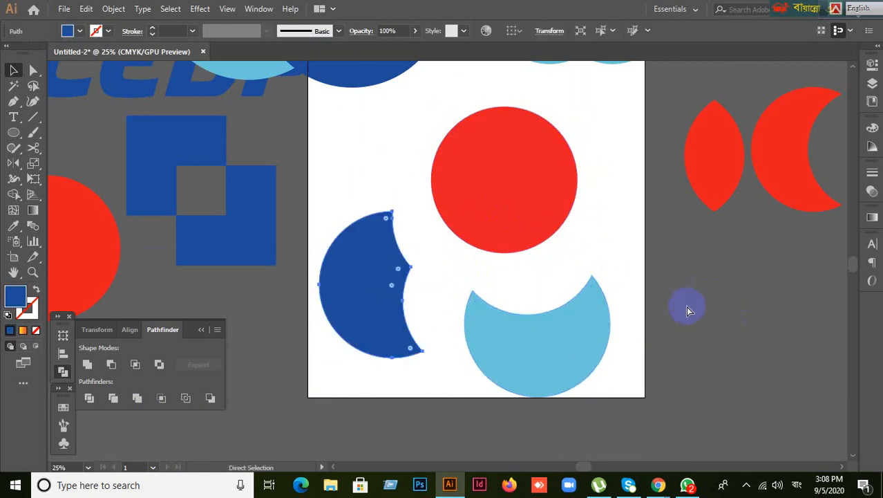
key("ctrl+z")
key("ctrl+z")
key("ctrl+z")
key("ctrl+z")
key("ctrl+z")
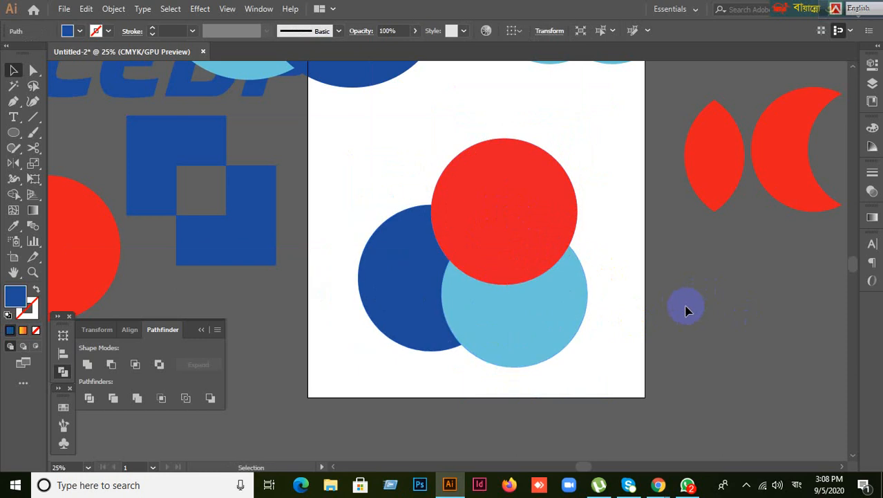
key("ctrl+z")
left_click(675, 364)
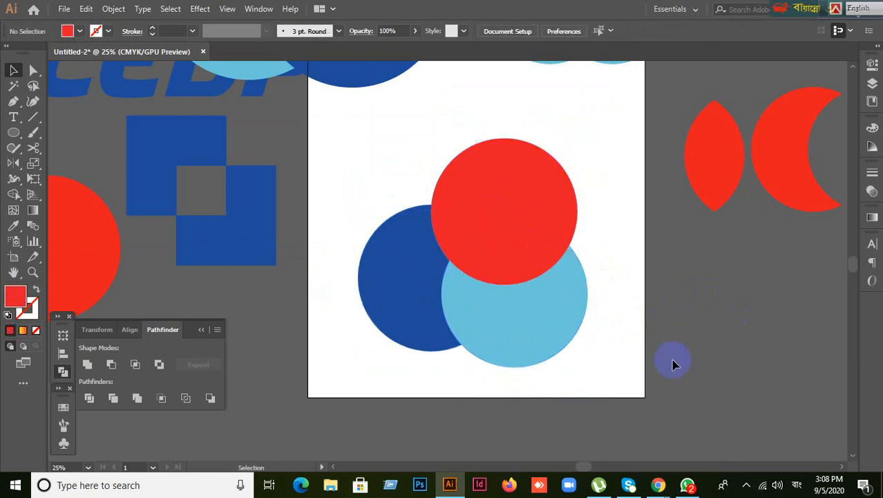
Step: Trim the three overlapping circles again with Pathfinder and ungroup the result
left_click_drag(387, 170, 647, 369)
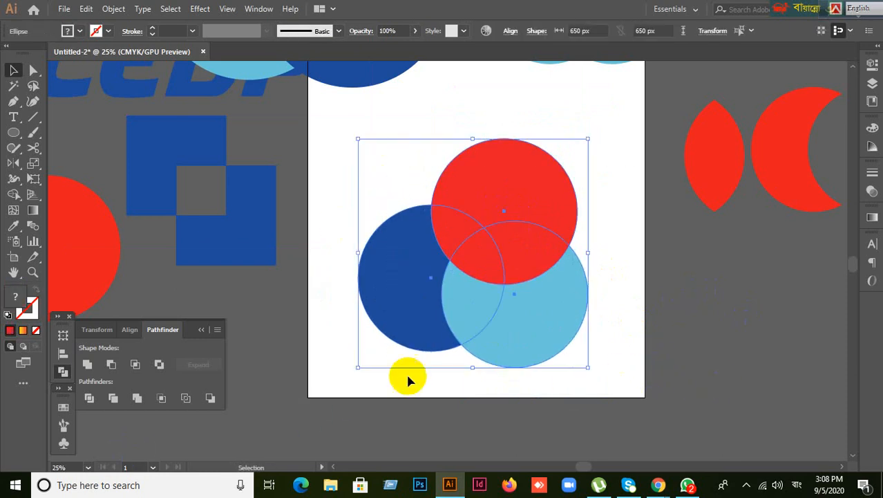
left_click(457, 392)
left_click(426, 312)
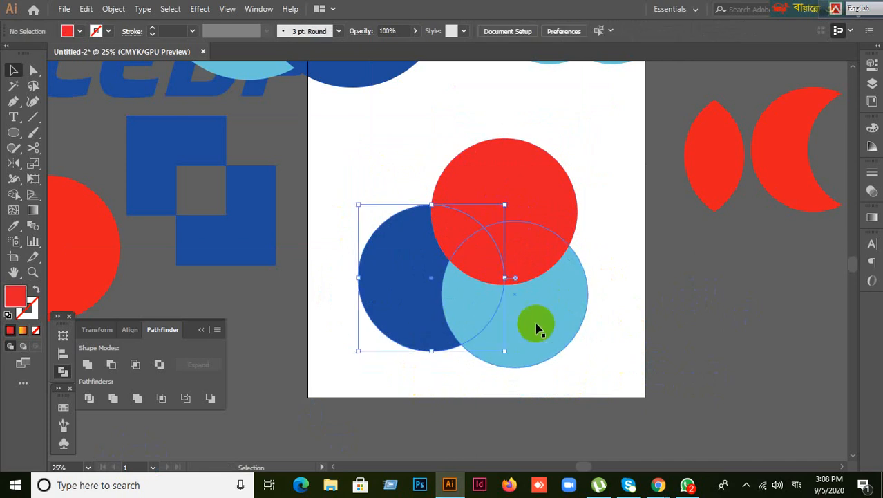
left_click(666, 330)
left_click(557, 197)
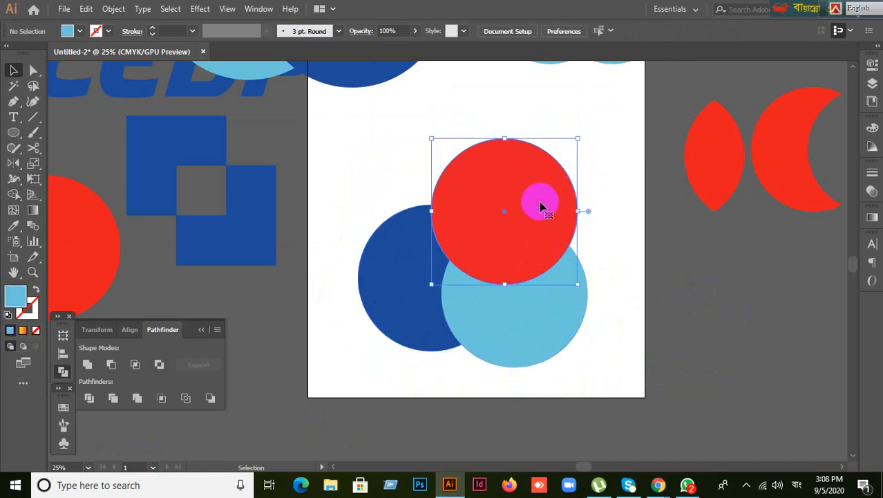
left_click(750, 310)
left_click_drag(352, 142, 579, 325)
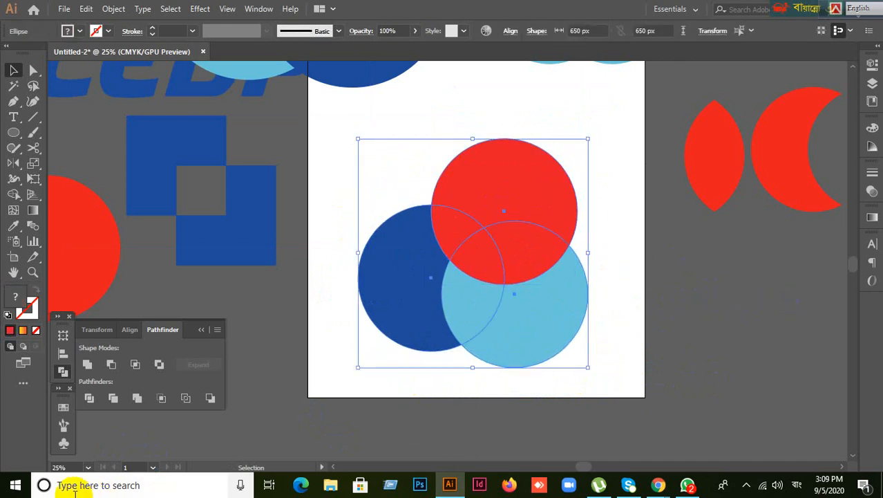
left_click(115, 399)
right_click(410, 318)
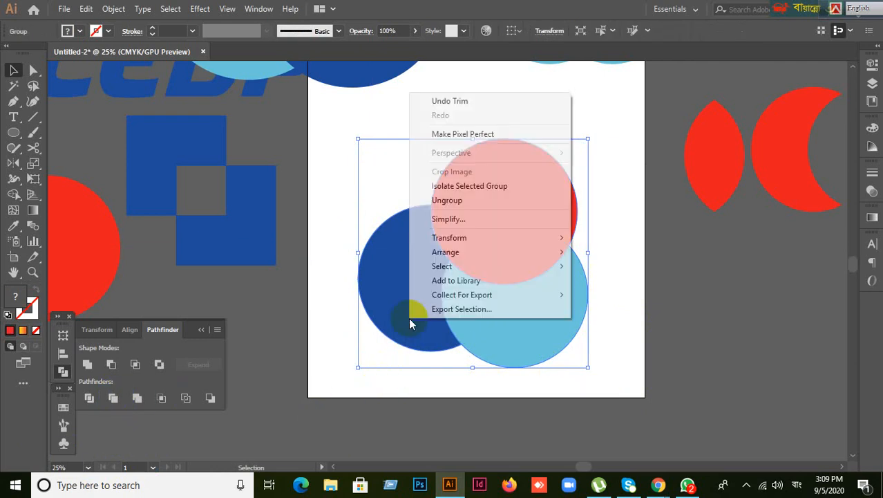
left_click(447, 201)
left_click(759, 295)
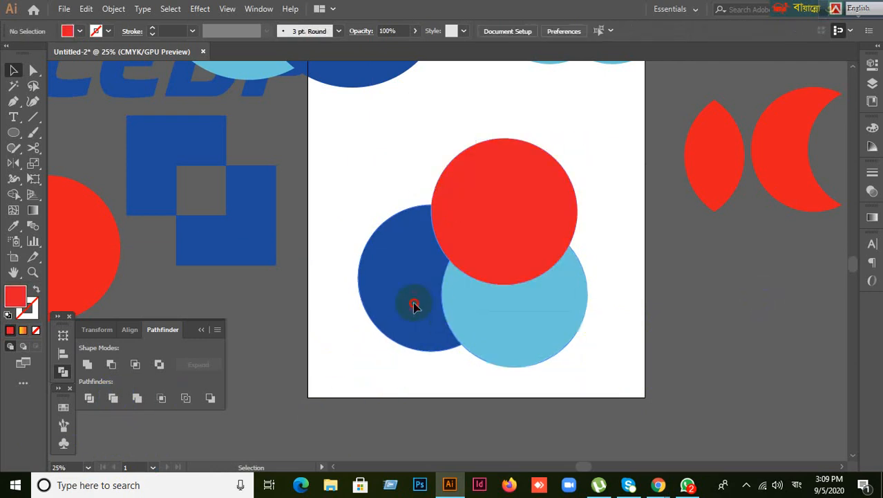
Step: Move the dark blue and light blue trimmed pieces out of the cluster
left_click(414, 305)
left_click_drag(414, 296, 374, 303)
left_click_drag(513, 320, 527, 191)
Step: Undo the moves, the second Trim and the red and light blue fills, back to three dark blue circles
key("ctrl+z")
key("ctrl+z")
key("ctrl+z")
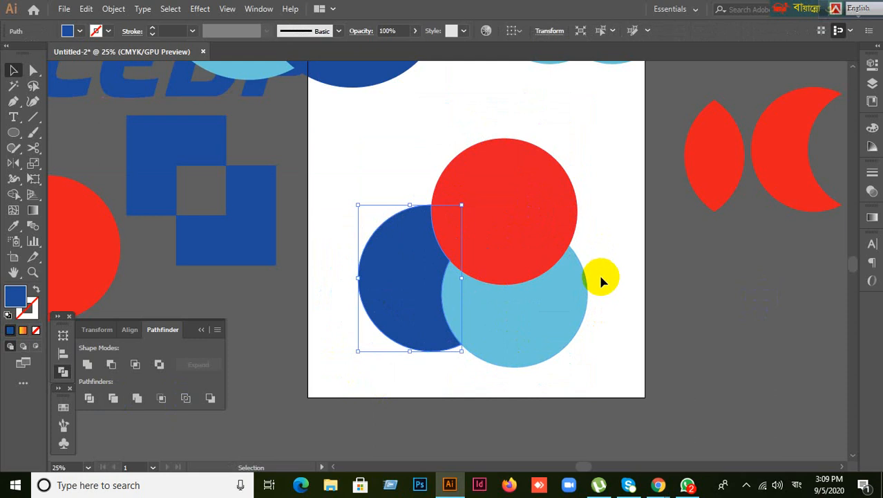
left_click(635, 274)
key("ctrl+z")
key("ctrl+z")
key("ctrl+z")
key("ctrl+z")
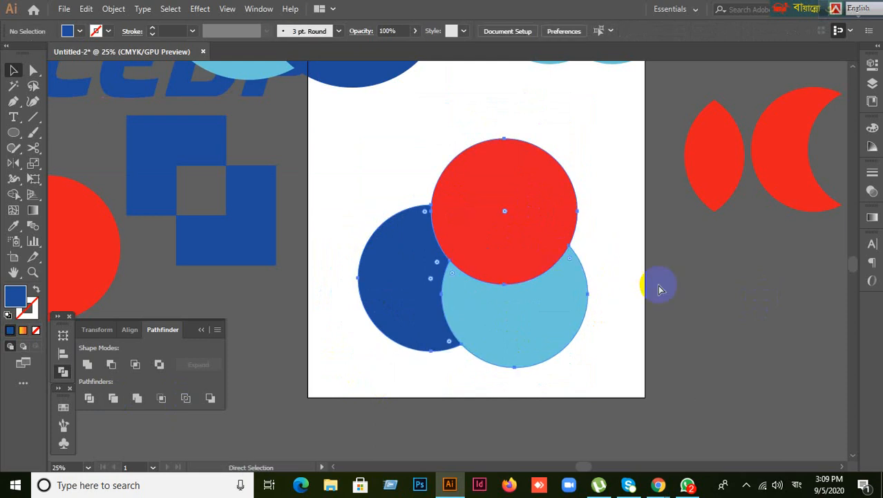
Step: Spread the three dark blue circles apart and delete the upper-right and lower-right ones
left_click_drag(547, 235, 597, 184)
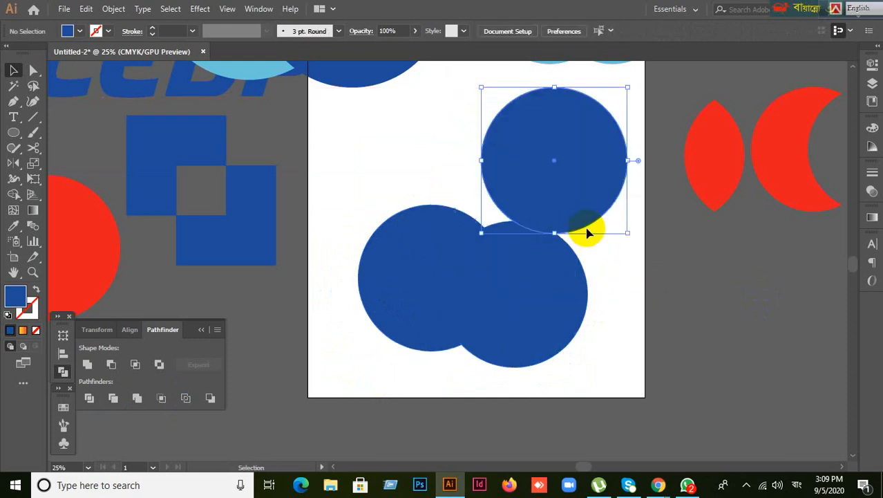
left_click_drag(444, 283, 384, 283)
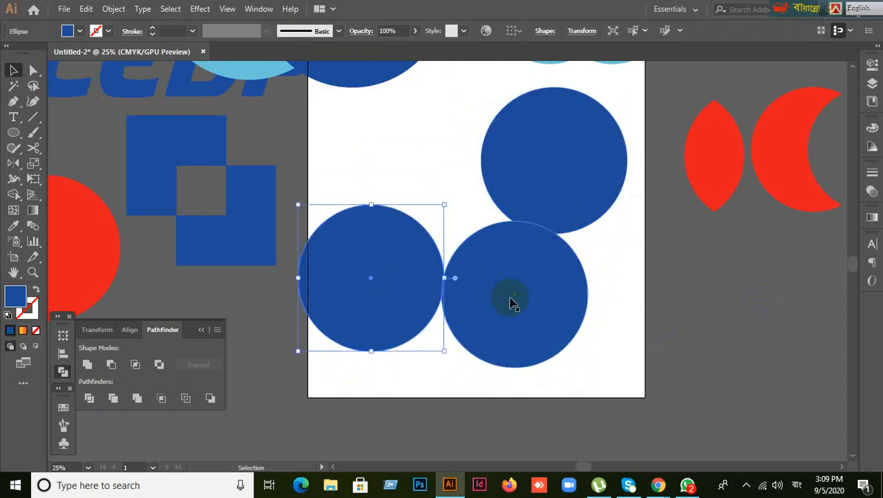
left_click(513, 300)
left_click(642, 207)
left_click_drag(642, 207, 528, 305)
left_click(625, 325)
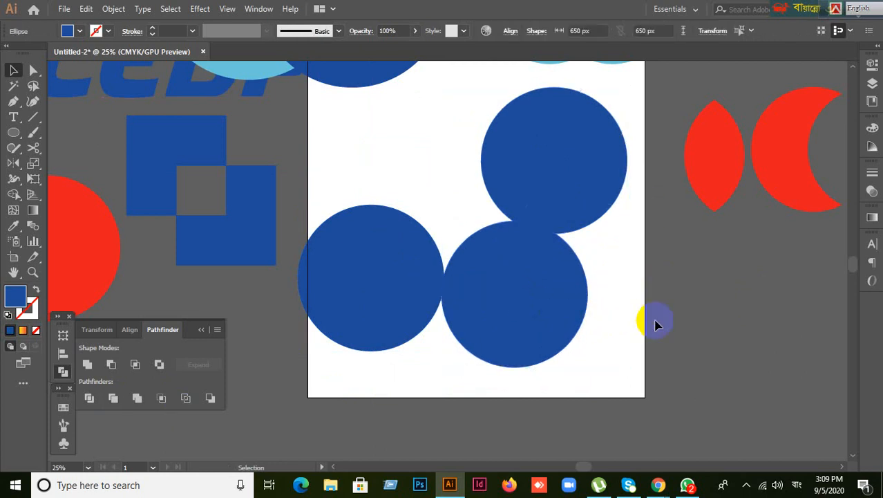
left_click_drag(636, 221, 529, 312)
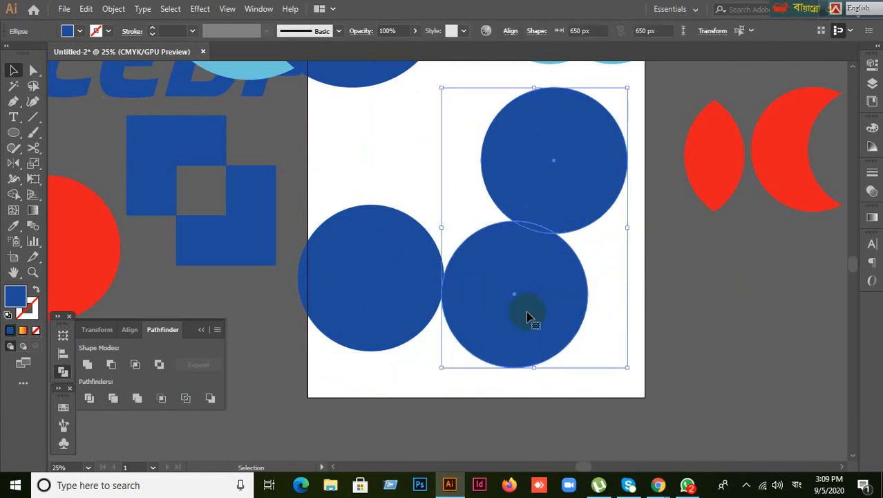
key("Delete")
Step: Duplicate the remaining dark blue circle twice into an overlapping cluster and fill the lowest copy with red
left_click(418, 281)
left_click_drag(418, 281, 453, 364)
left_click(58, 409)
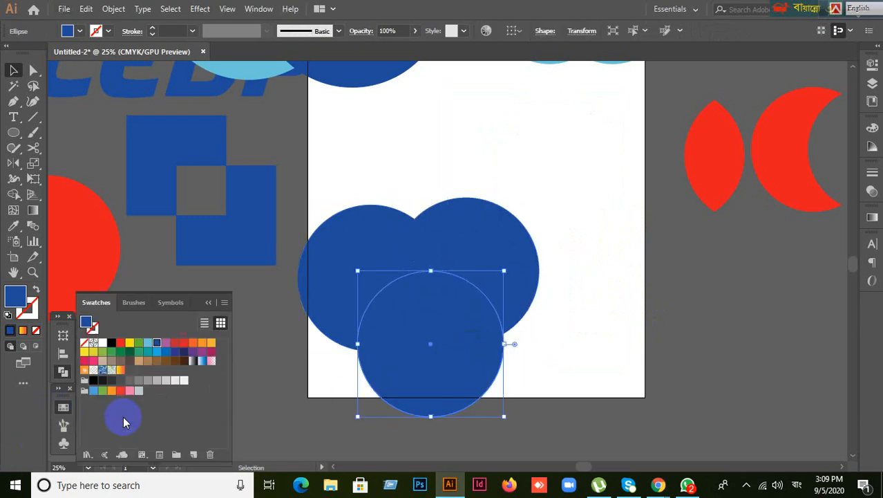
left_click(185, 344)
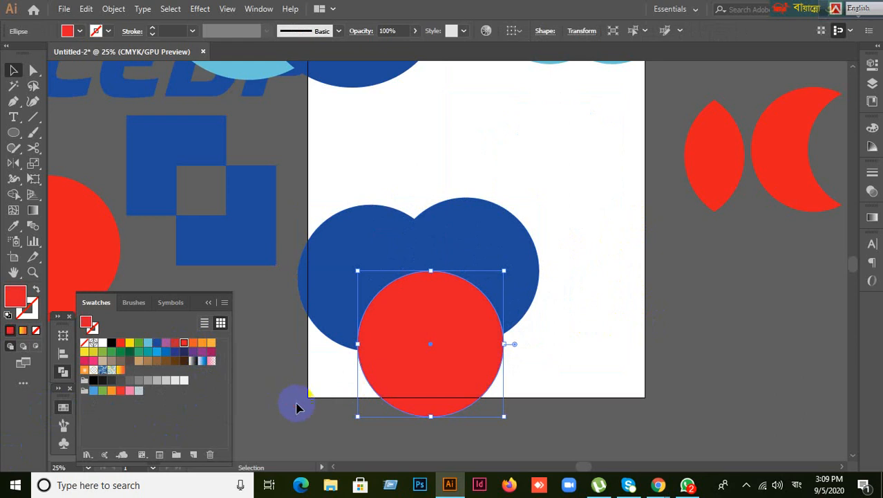
left_click(294, 403)
Step: Fill the upper-right circle with purple, and move all three circles together fully onto the artboard
left_click(518, 266)
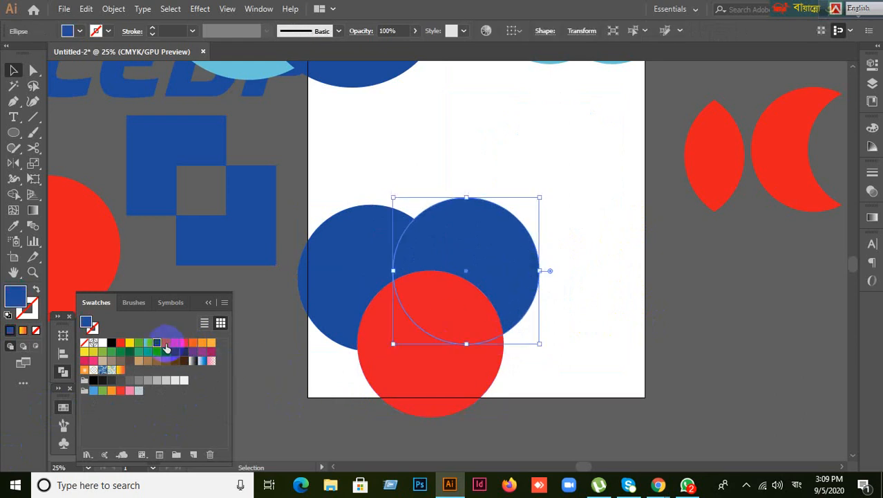
left_click(166, 342)
left_click(346, 394)
left_click_drag(356, 153, 518, 295)
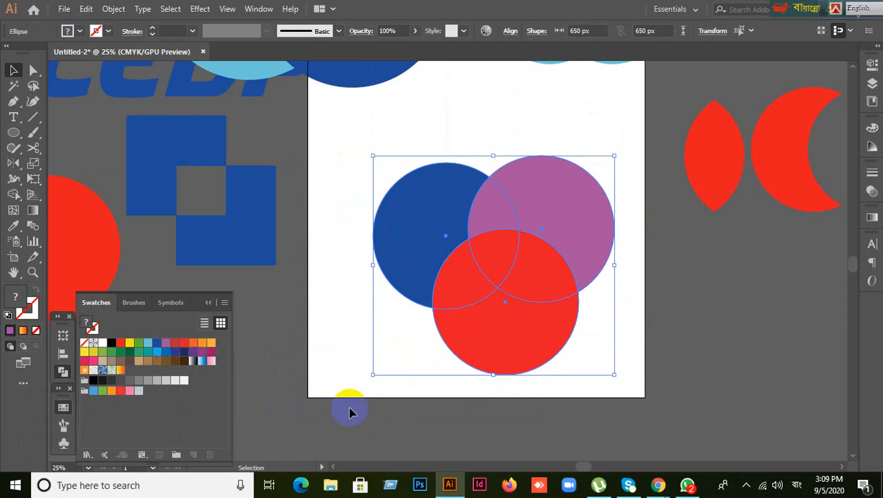
Step: Separate Swatches from its floating panel group, close the remaining Brushes and Symbols group, and dock Swatches with the main collapsed panels
left_click(208, 303)
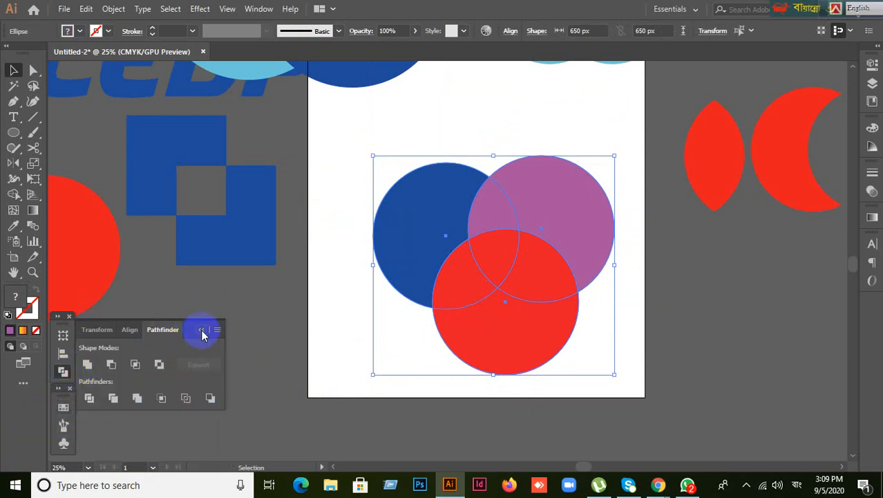
left_click(201, 331)
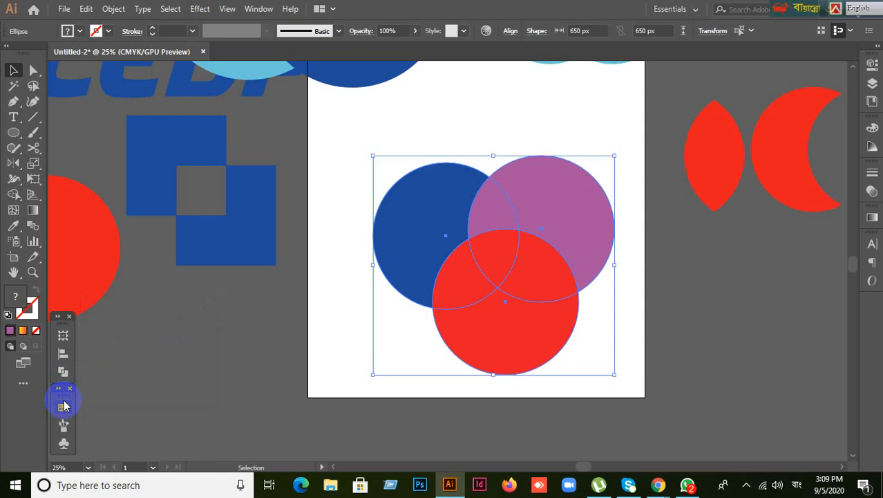
left_click_drag(64, 399, 235, 399)
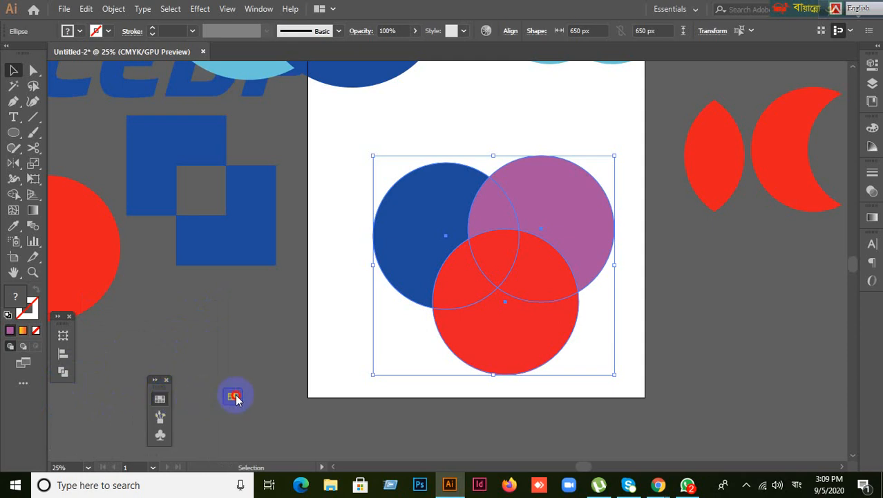
left_click_drag(759, 343, 759, 343)
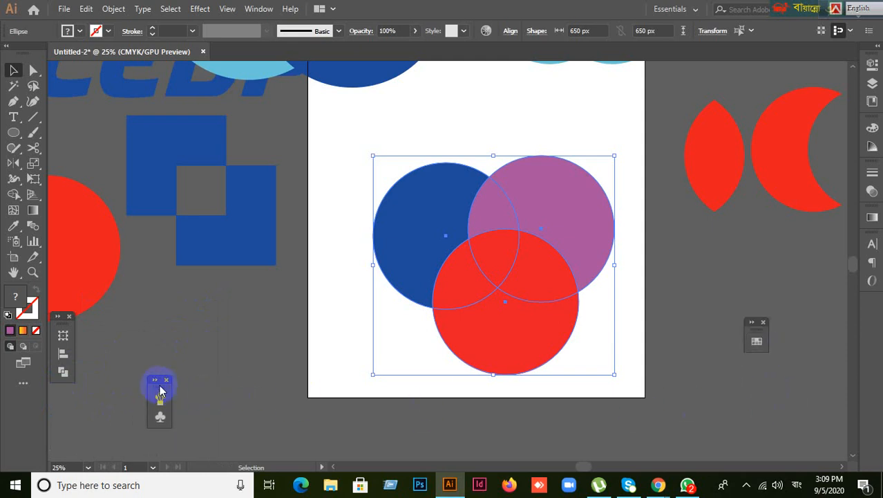
left_click_drag(160, 393, 573, 394)
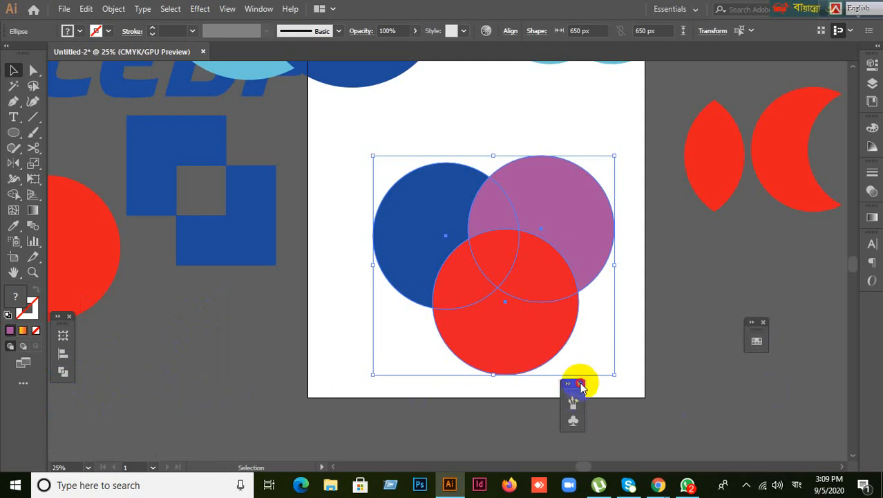
left_click(579, 384)
left_click_drag(759, 334, 868, 309)
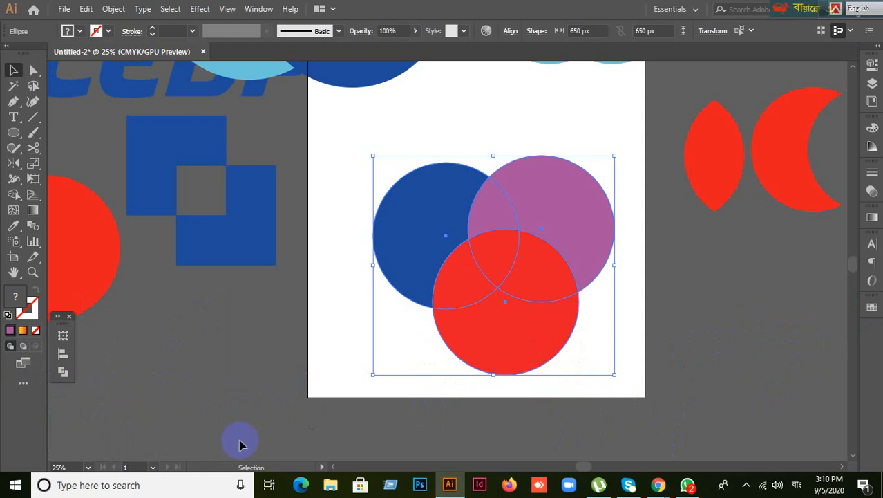
Step: Merge the overlapping blue, purple and red circles with Pathfinder
left_click(63, 372)
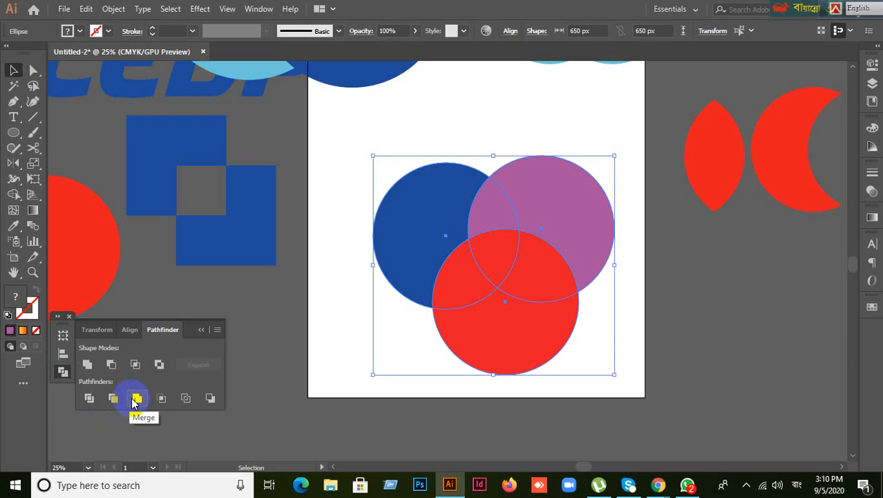
left_click(323, 409)
left_click_drag(427, 203, 543, 353)
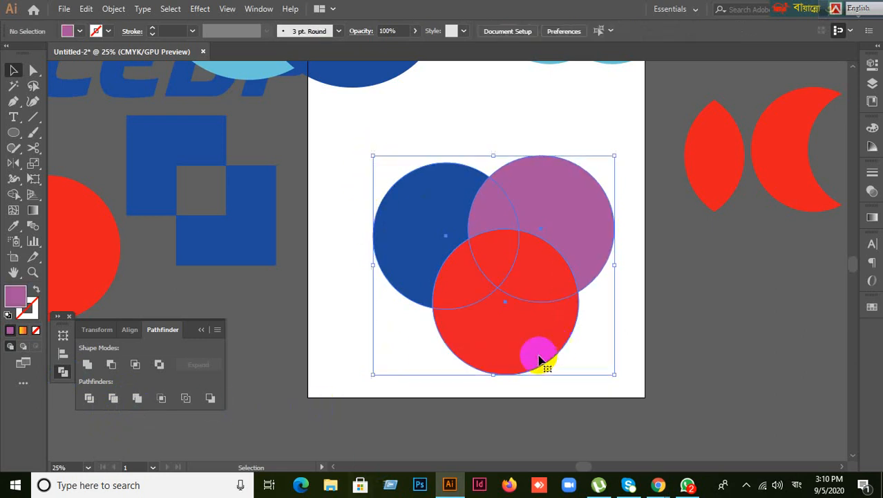
left_click(142, 404)
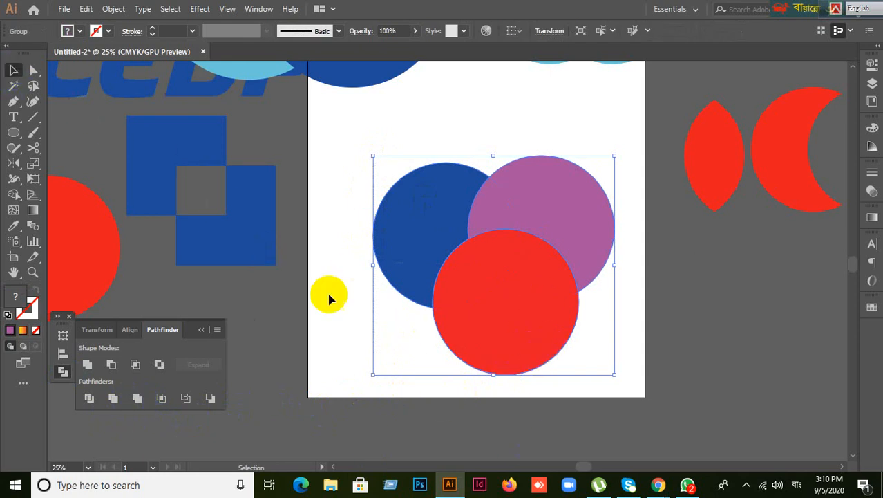
Step: Ungroup the merged blue, purple and red shapes and clear the selection
left_click(537, 275)
right_click(536, 271)
left_click(533, 341)
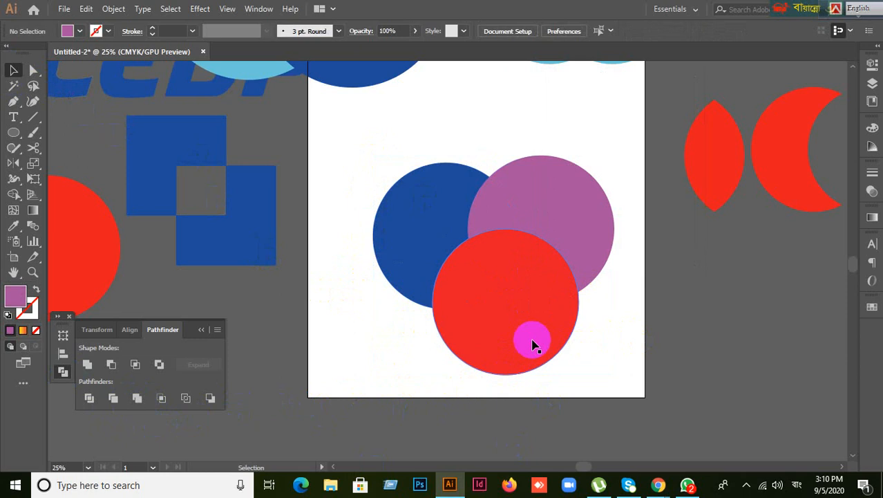
left_click(519, 331)
right_click(520, 334)
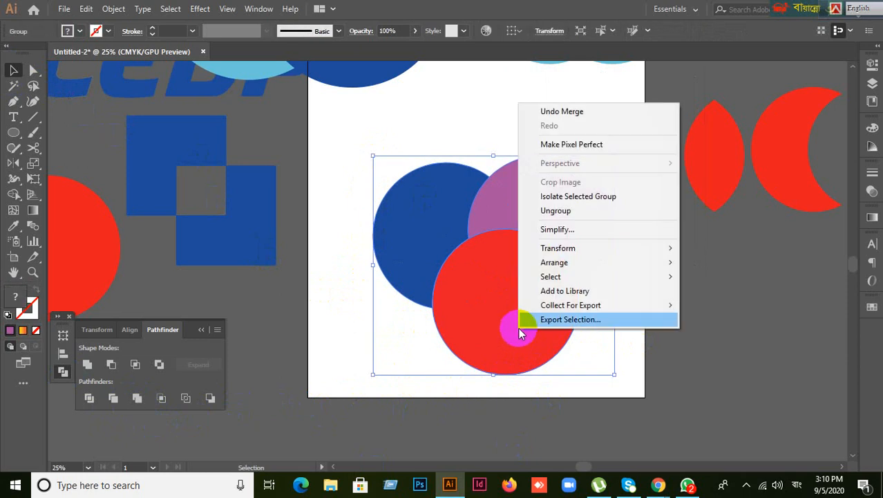
left_click(558, 210)
left_click(674, 300)
Step: Move the blue, purple and red merged pieces apart from one another
left_click_drag(391, 235, 349, 220)
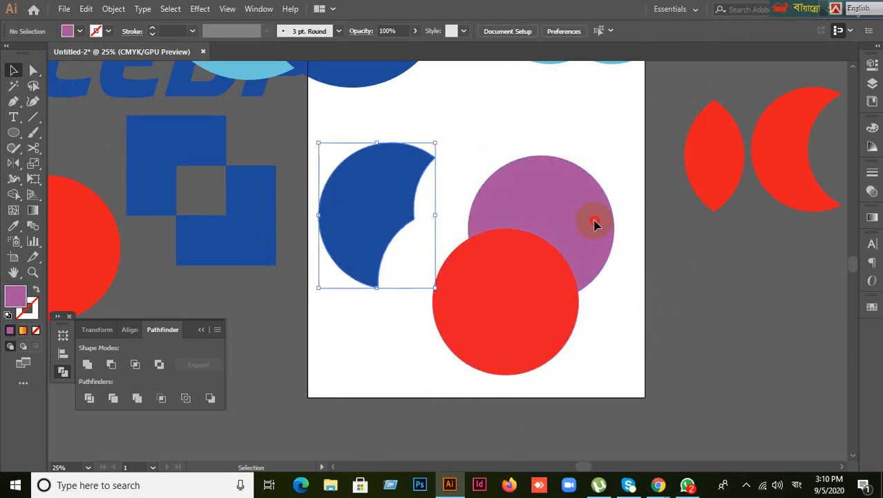
left_click_drag(595, 222, 626, 176)
left_click_drag(524, 301, 539, 329)
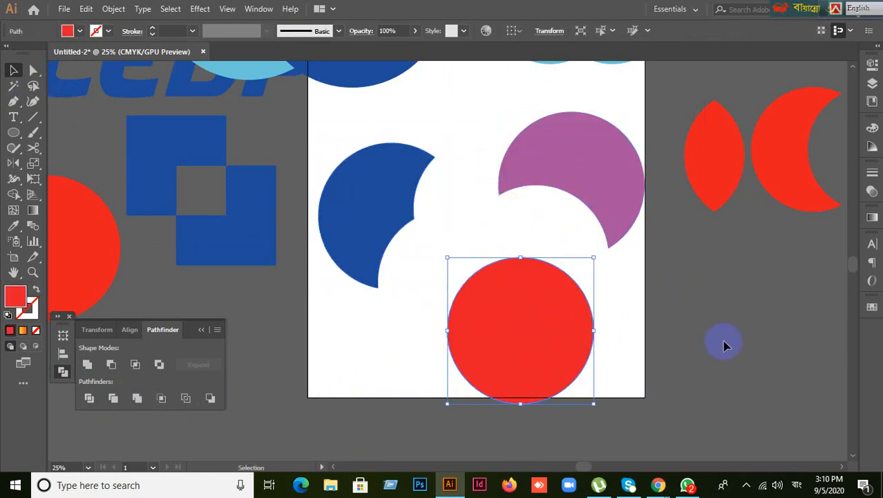
Step: Undo the moves, the ungrouping and the Merge, back to three overlapping full circles
key("ctrl+z")
key("ctrl+z")
key("ctrl+z")
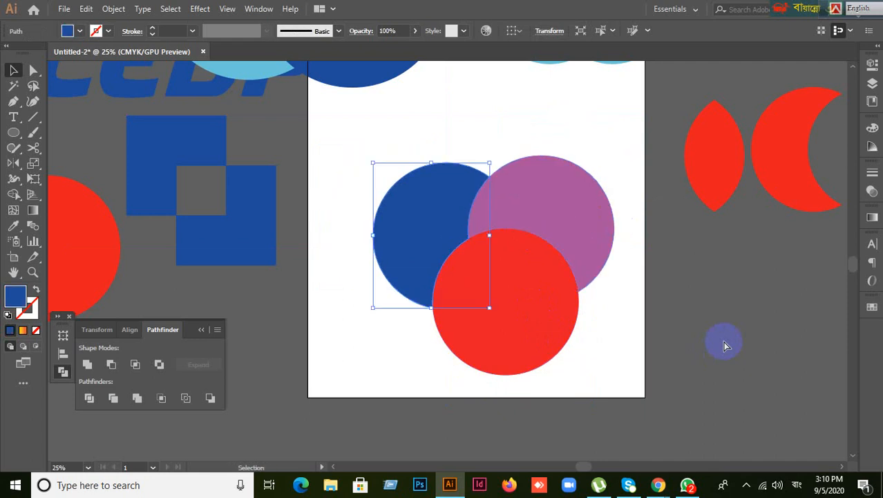
key("ctrl+z")
left_click(711, 354)
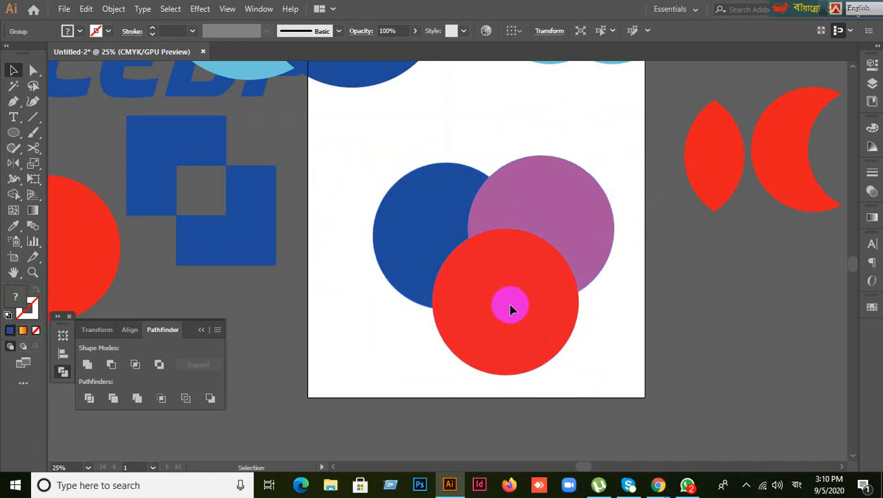
left_click_drag(511, 306, 550, 348)
key("ctrl+z")
key("ctrl+z")
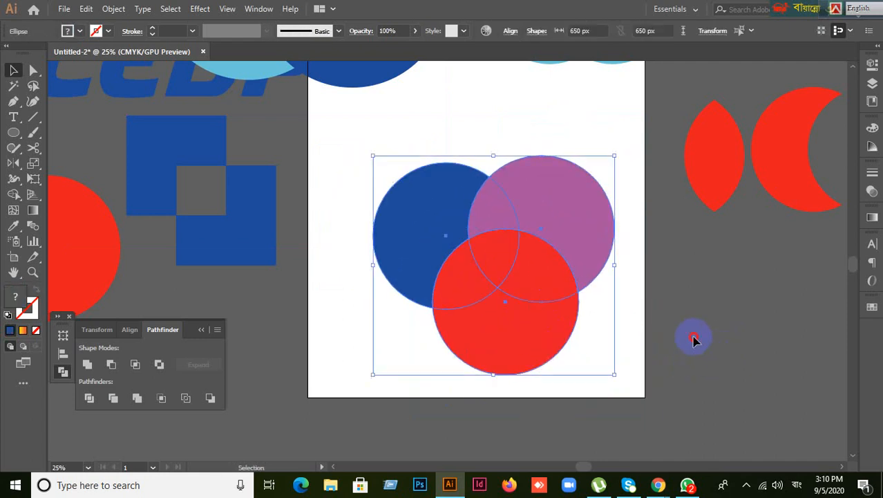
Step: Move the purple, red and blue circles away from the cluster one at a time, undoing each move
left_click(694, 337)
left_click(544, 332)
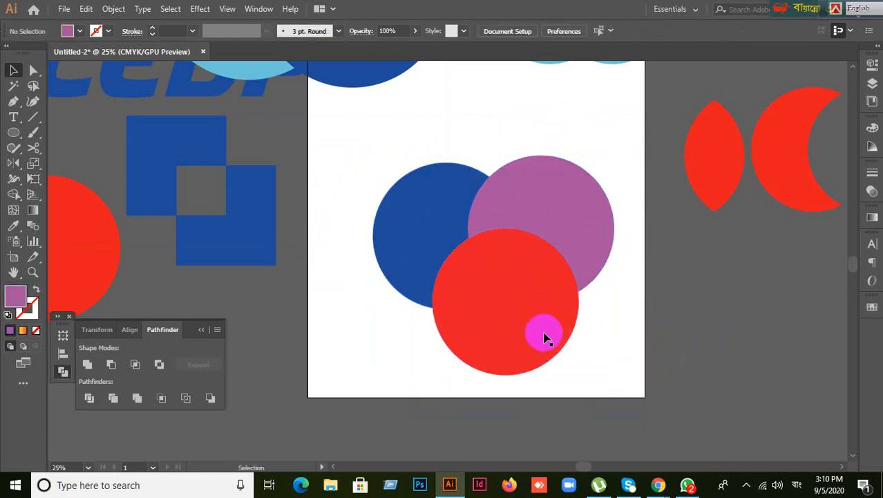
left_click(696, 361)
left_click_drag(593, 201, 608, 154)
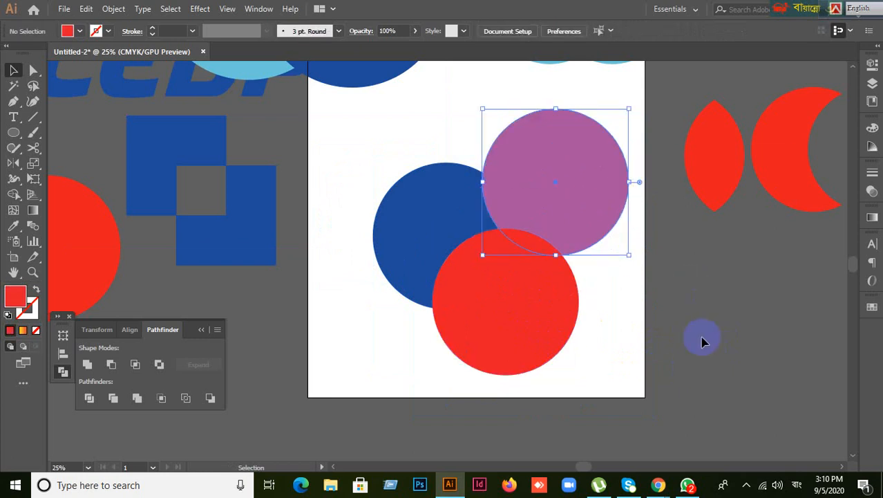
left_click(699, 340)
key("ctrl+z")
left_click_drag(470, 341, 483, 370)
key("ctrl+z")
left_click_drag(428, 233, 389, 205)
key("ctrl+z")
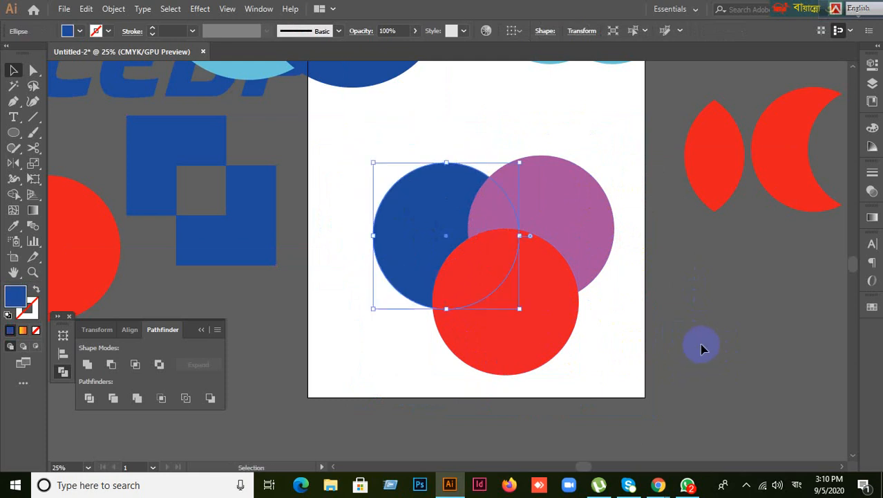
left_click_drag(336, 257, 614, 356)
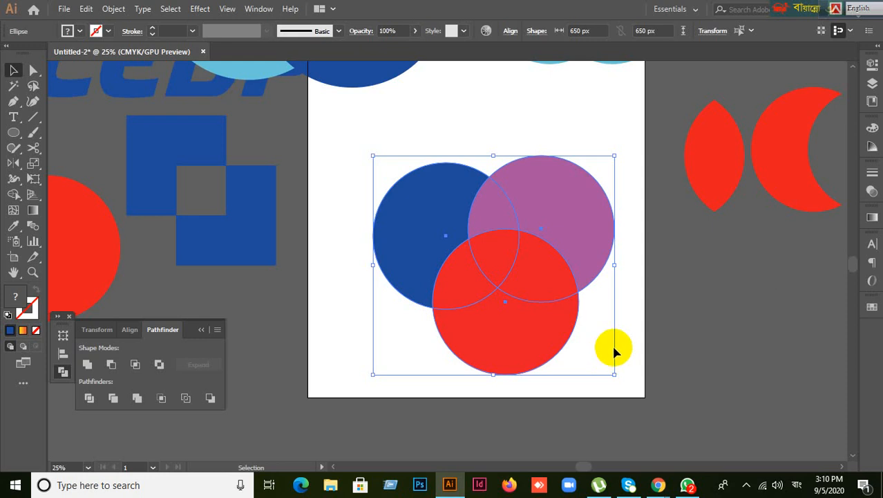
left_click(714, 331)
Step: Recolour the purple circle and the blue circle with the red sampled from the lowest circle, using the Eyedropper
left_click(511, 319)
left_click(504, 296)
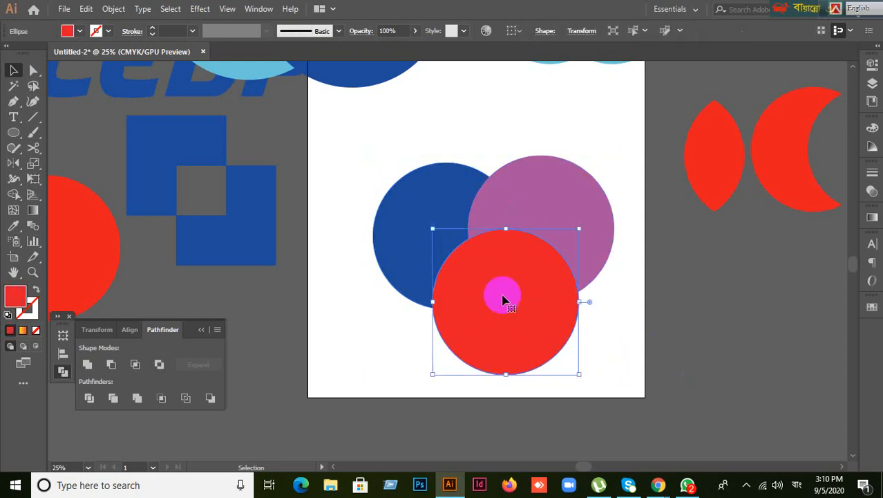
left_click(569, 205)
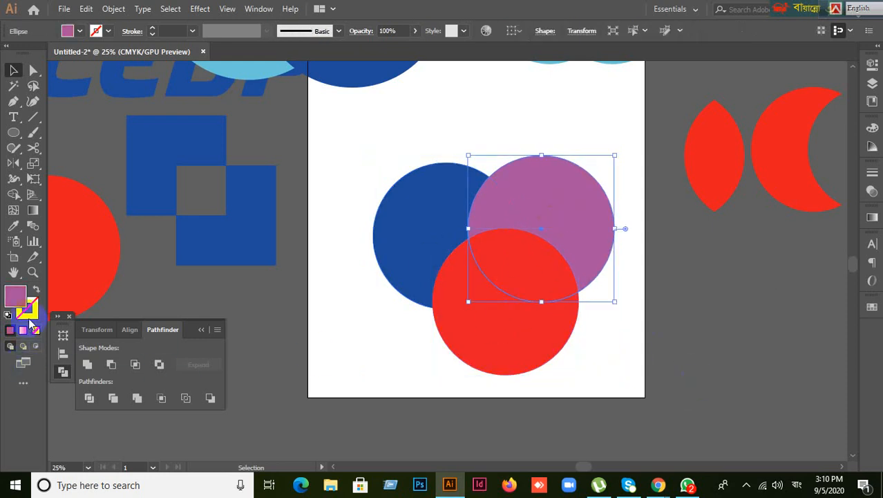
left_click(13, 226)
left_click(516, 346)
left_click(13, 70)
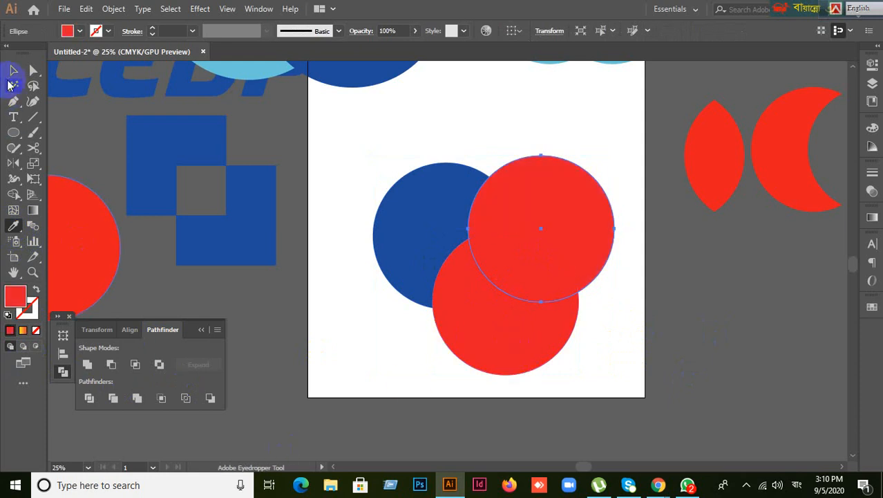
left_click(430, 226)
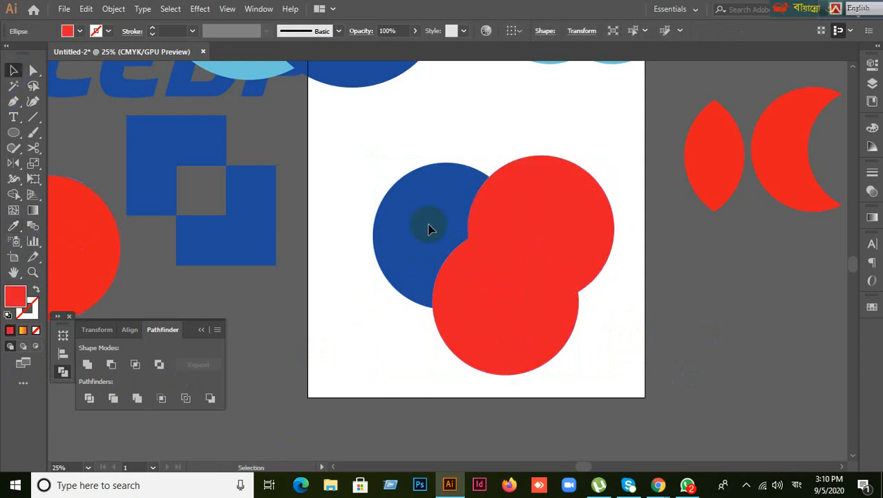
left_click(15, 225)
left_click(486, 332)
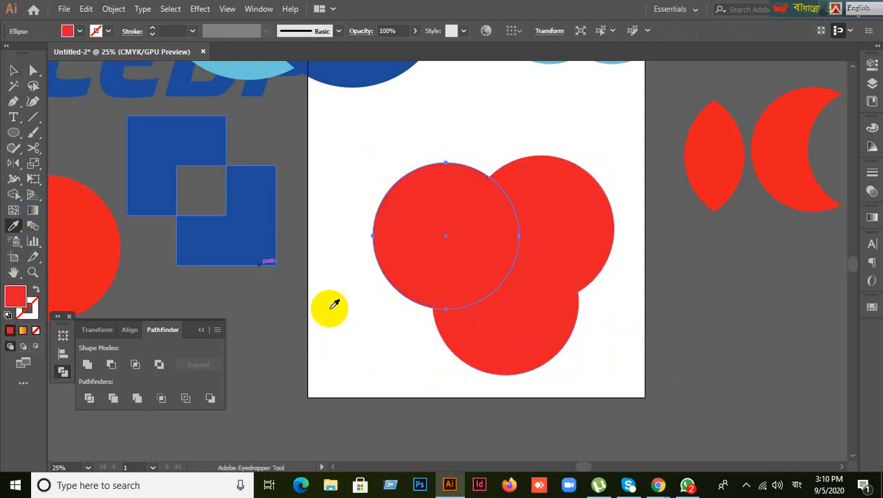
Step: Merge the three red circles into one shape with Pathfinder and move it slightly upward
left_click(13, 70)
left_click(356, 379)
left_click_drag(355, 378, 706, 123)
left_click(691, 163)
left_click_drag(322, 366, 504, 266)
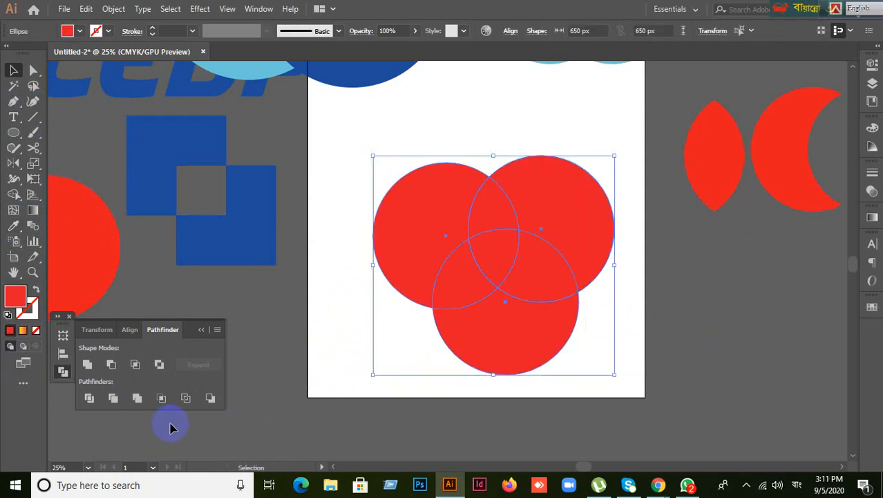
left_click(138, 400)
mouse_move(522, 270)
left_mouse_down()
mouse_move(541, 256)
mouse_move(527, 251)
mouse_move(522, 264)
left_mouse_up()
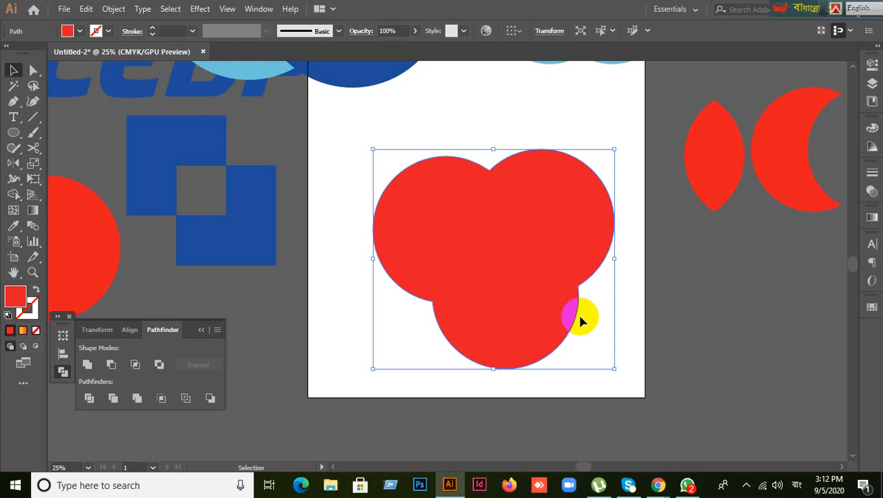
Step: Delete the merged red shape and draw a new red circle with the Ellipse tool on the artboard
key("Delete")
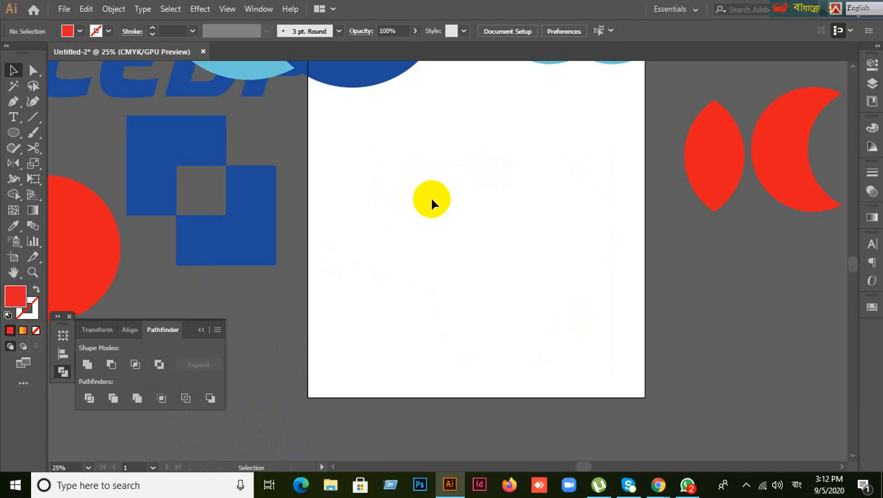
left_click(13, 132)
left_click(56, 166)
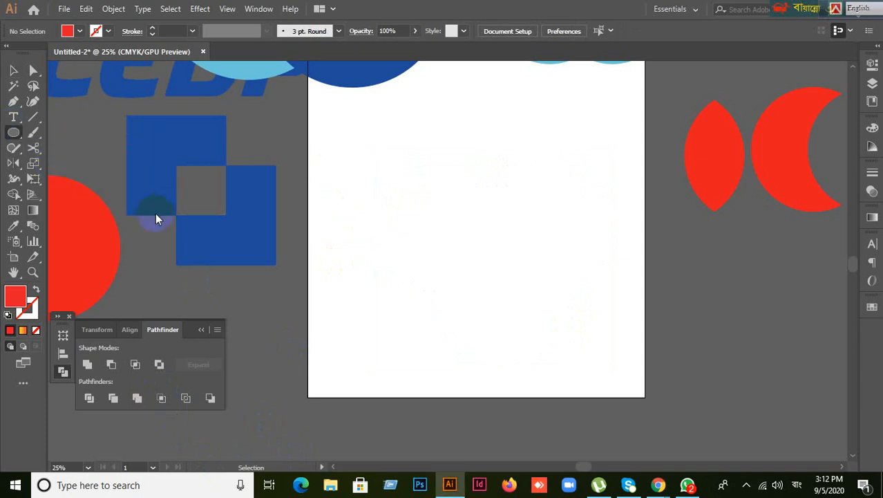
left_click_drag(361, 166, 510, 311)
key("v")
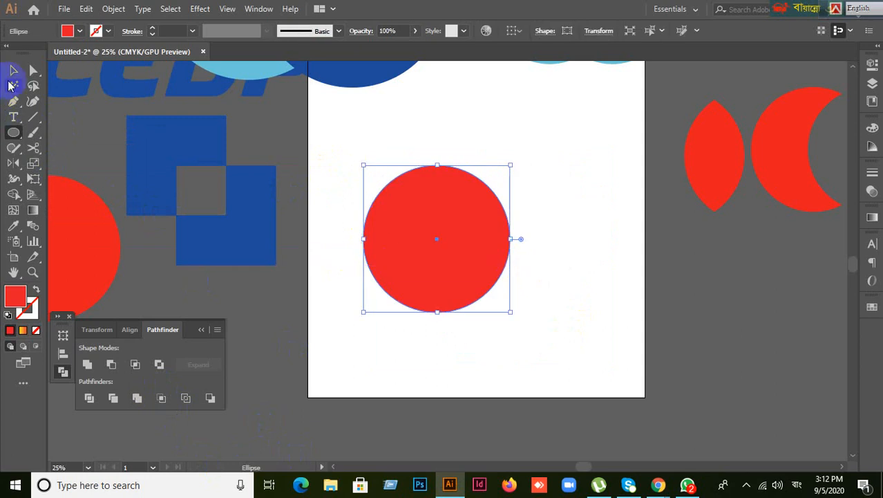
Step: Duplicate the red circle diagonally down to the right, overlapping the original, and fill the copy with yellow
left_click_drag(396, 244, 532, 288)
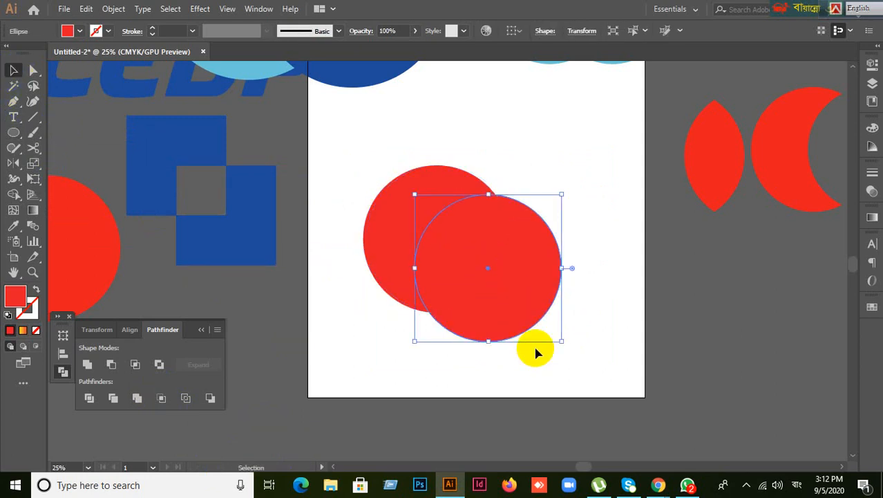
scroll(532, 351, "down", 1)
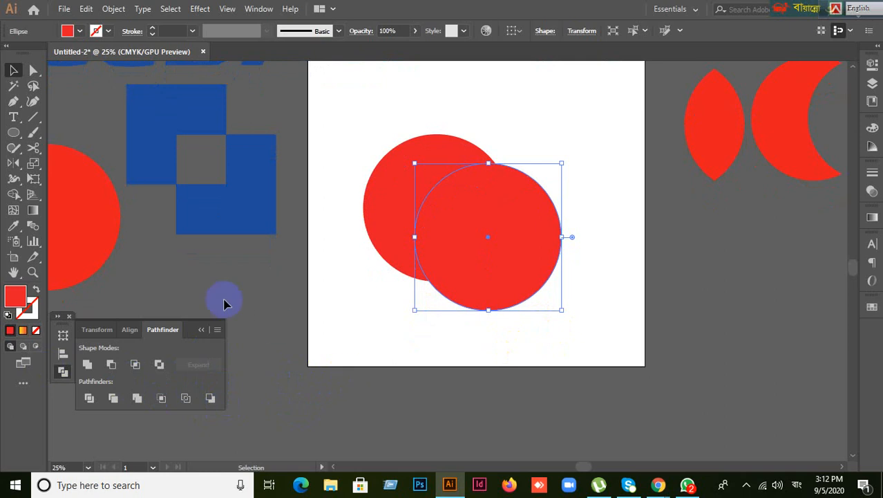
left_click(872, 312)
left_click(756, 341)
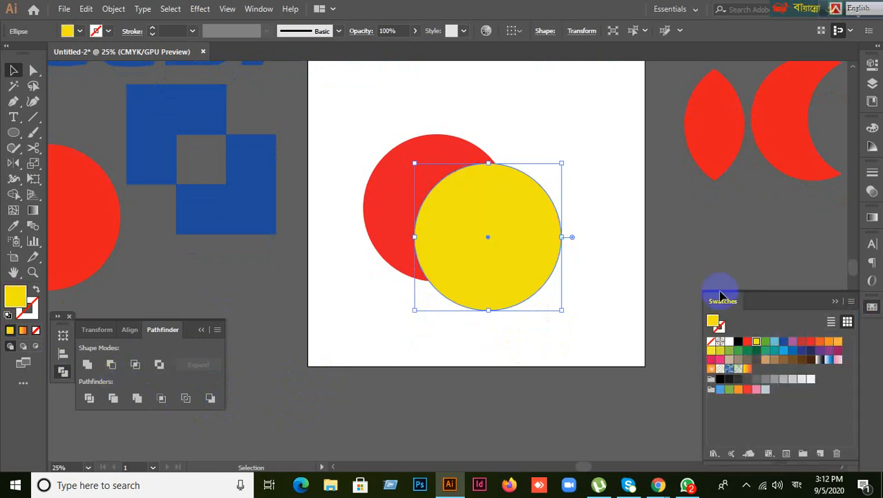
Step: Place the yellow circle over the red one's lower left, duplicate it to the right and fill the copy with dark blue
left_click_drag(479, 262, 539, 282)
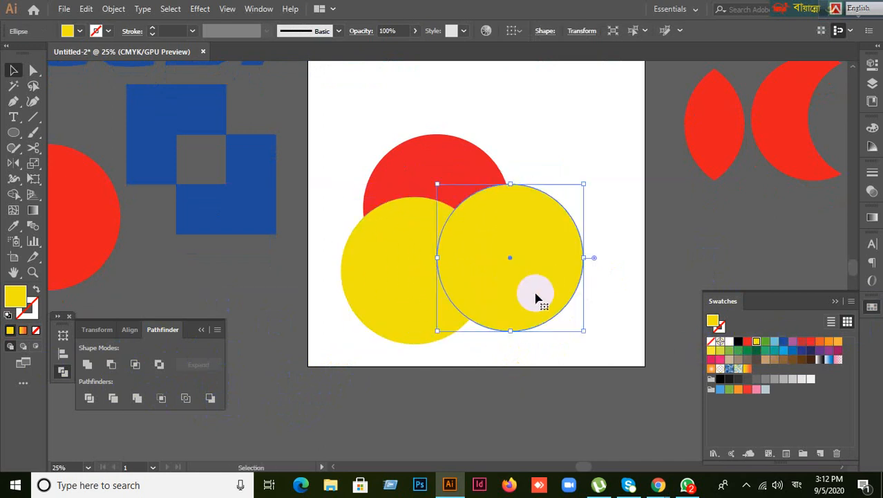
left_click(783, 341)
left_click(623, 309)
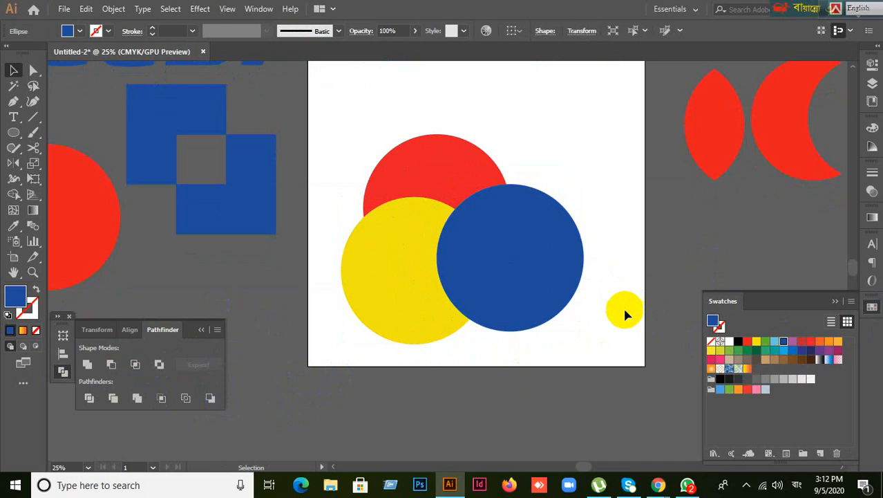
Step: Move the blue circle left to cover more of the yellow one, and shift the red circle slightly left
left_click_drag(546, 294, 524, 296)
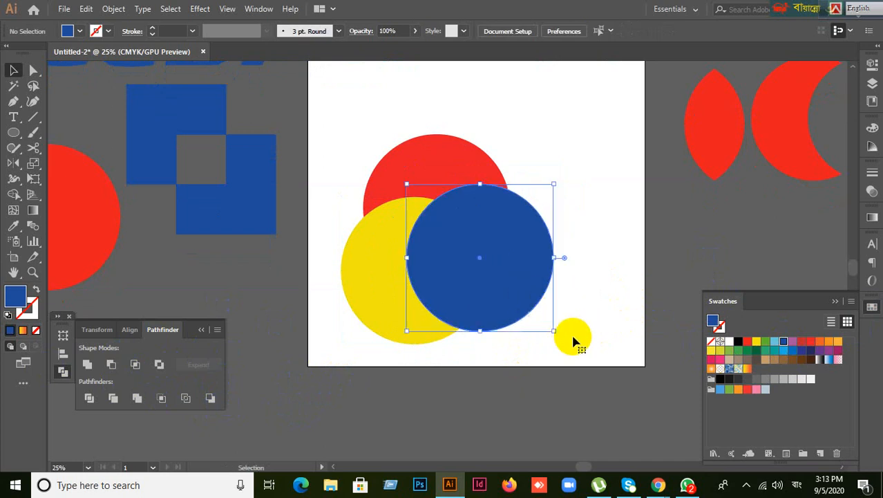
left_click_drag(424, 161, 418, 159)
left_click(561, 198)
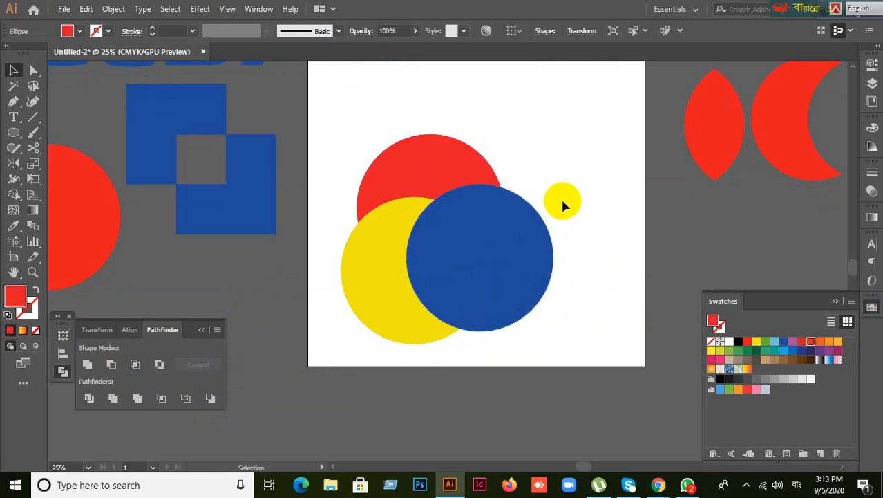
Step: Try Pathfinder's Crop on the three overlapping circles, using the front blue circle as the boundary, and undo it
left_click_drag(332, 124, 503, 334)
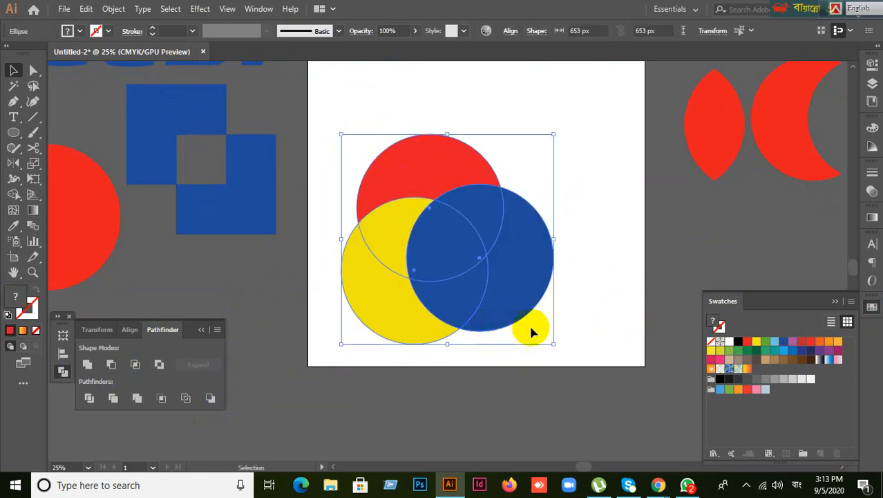
left_click(578, 314)
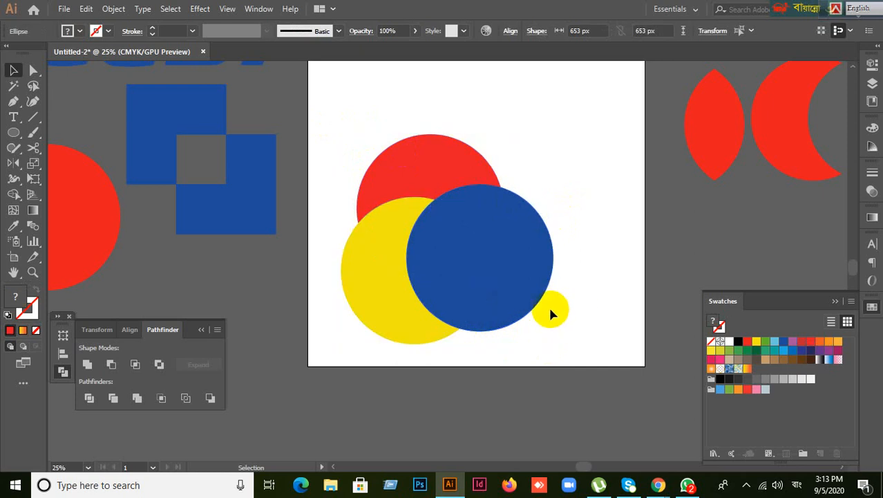
left_click(507, 292)
left_click_drag(332, 128, 519, 381)
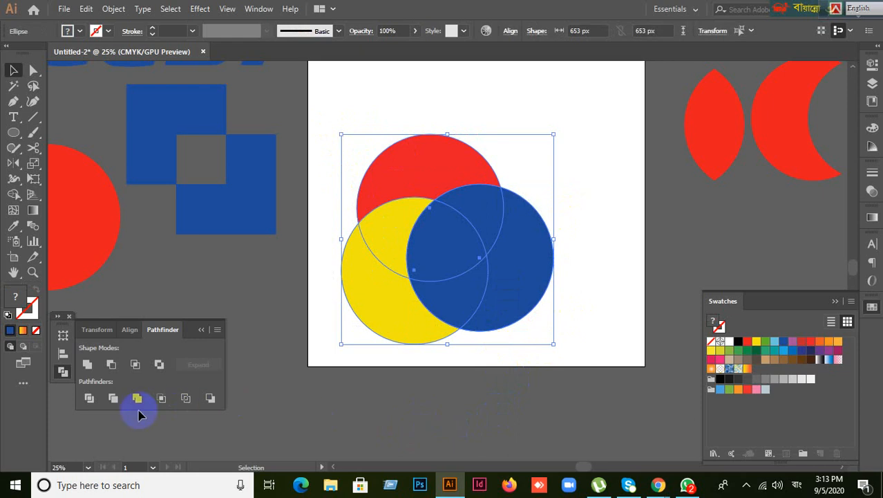
left_click(163, 399)
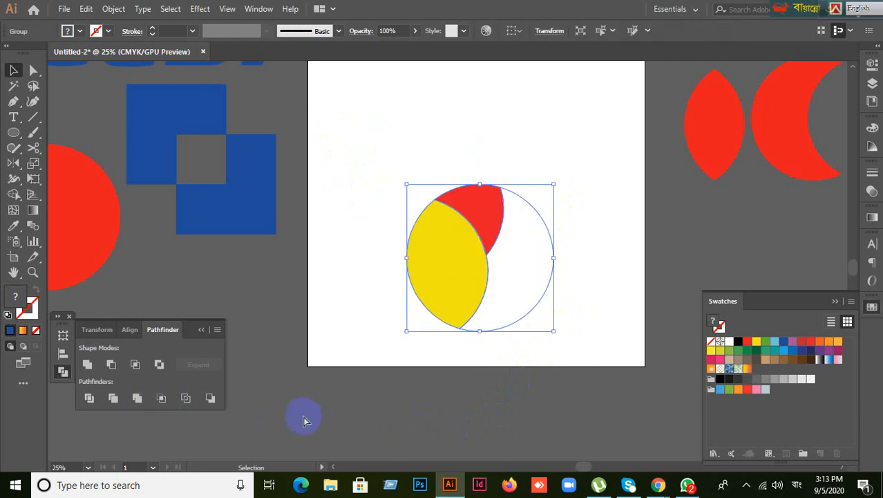
key("ctrl+z")
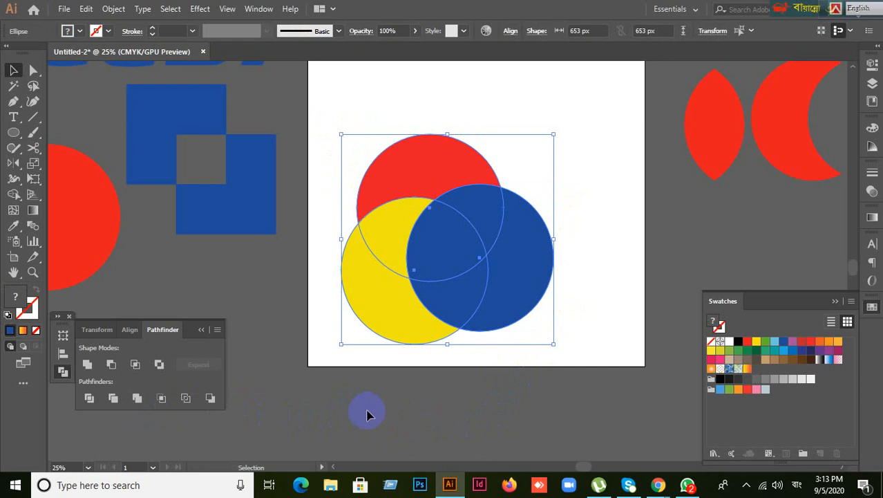
Step: Reselect the red, yellow and blue circles and try Pathfinder's Crop on them again
left_click(426, 373)
left_click_drag(355, 401, 491, 167)
left_click(483, 391)
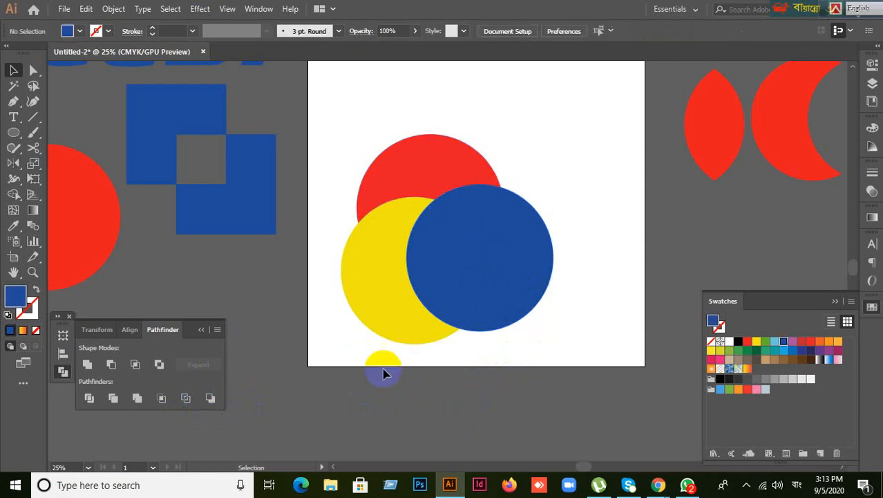
left_click_drag(482, 190, 482, 192)
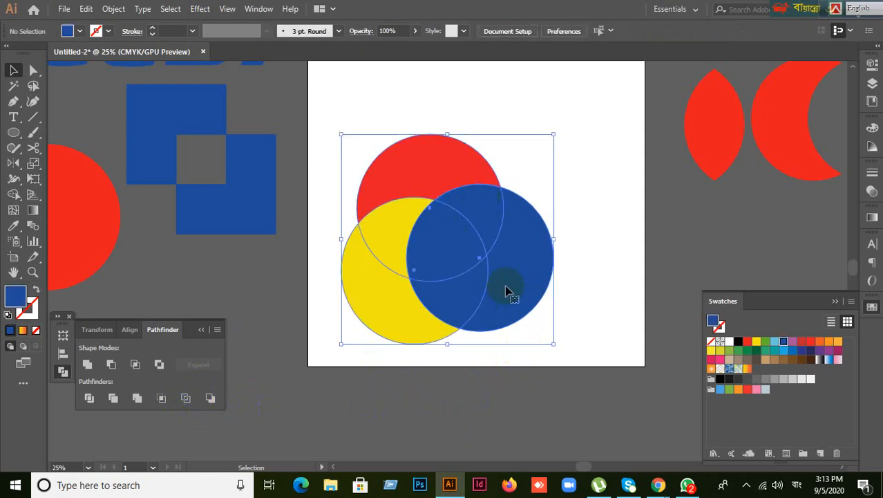
left_click(161, 401)
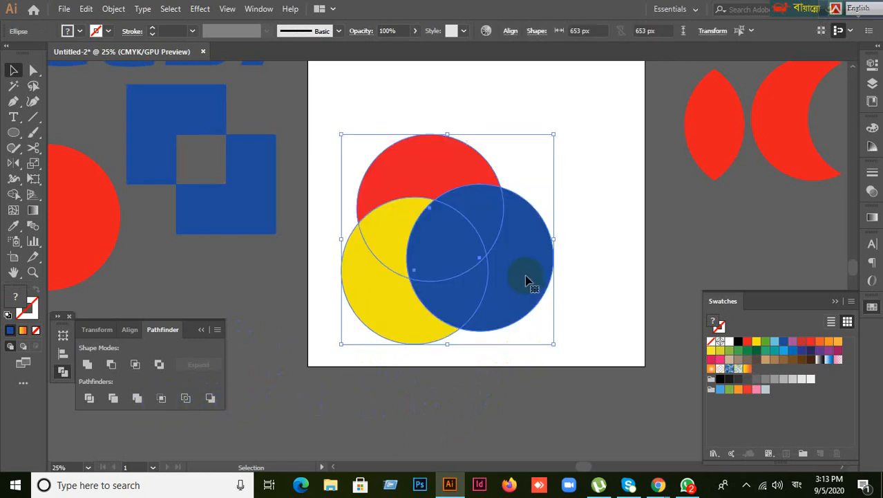
Step: Place a trial copy of the blue circle above the original, undo it, and test Crop on the three circles
left_click(591, 270)
left_click_drag(523, 262, 574, 286)
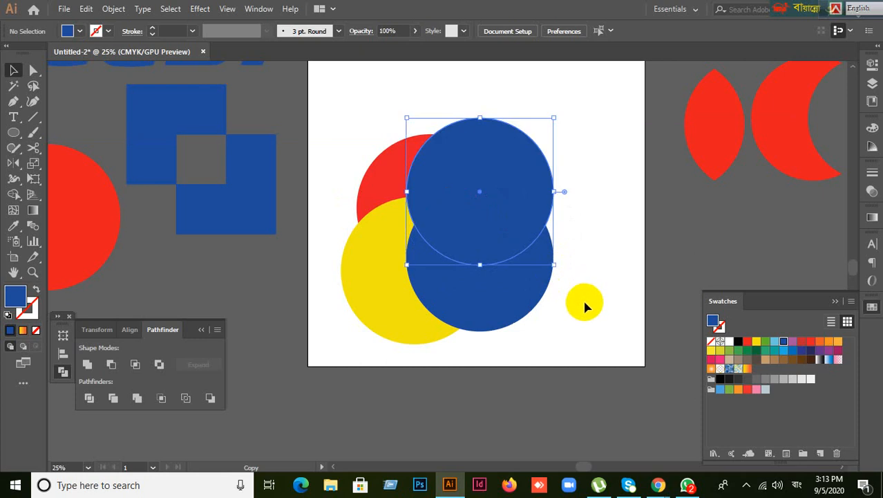
key("ctrl+z")
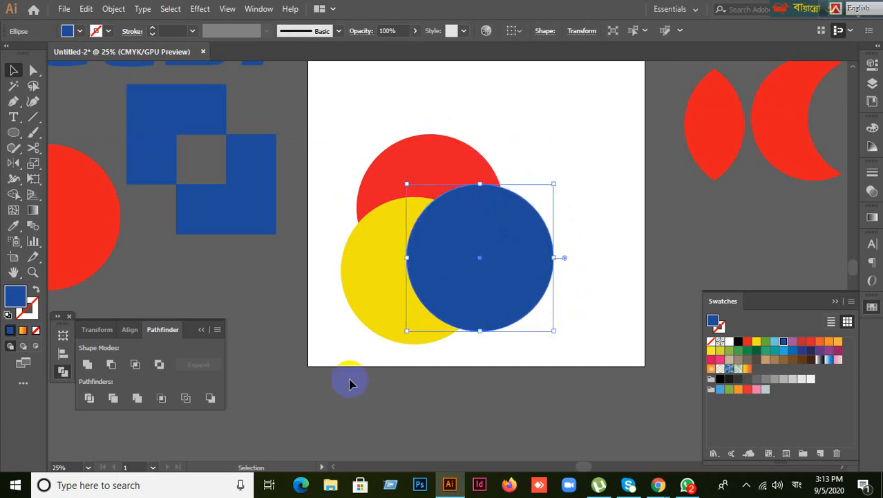
key("ctrl+z")
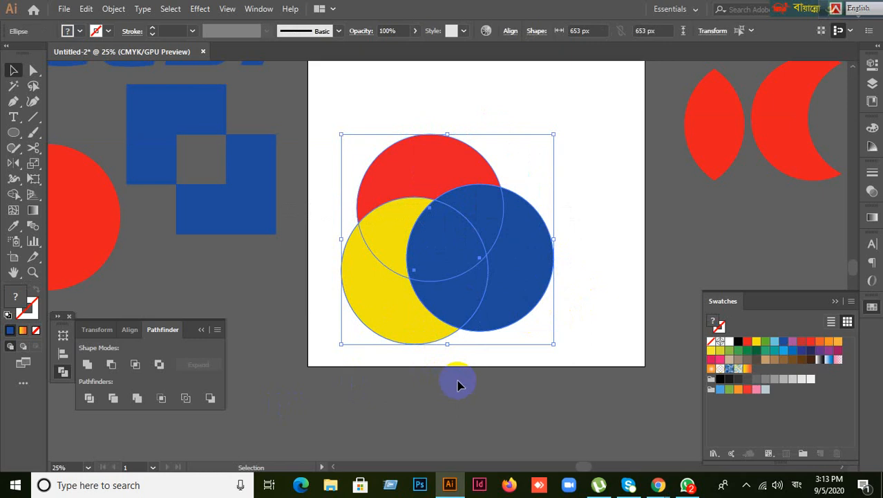
left_click(161, 399)
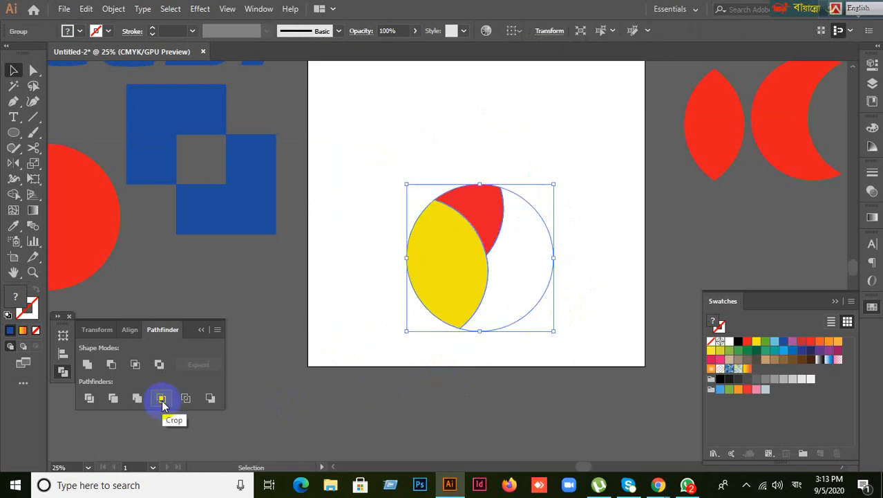
key("ctrl+z")
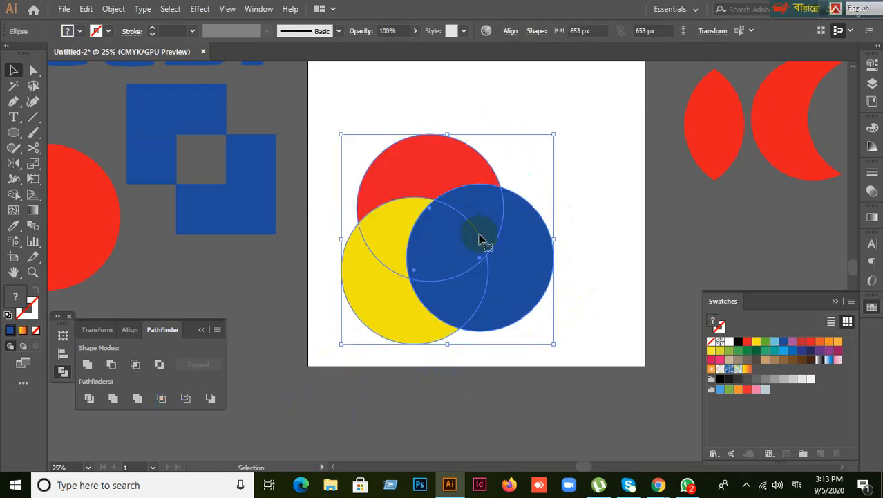
Step: Duplicate the blue circle up to the left so the copy overlaps the red and yellow circles
left_click(584, 287)
left_click(511, 281)
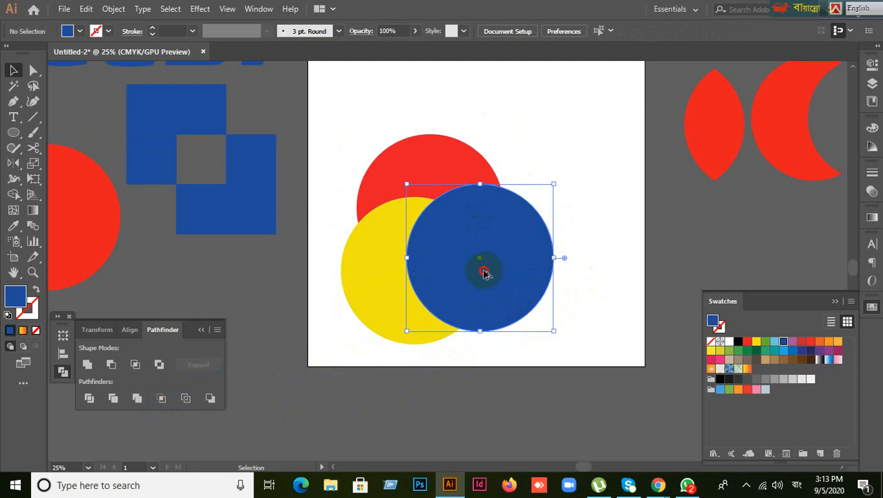
left_click_drag(485, 273, 398, 221)
Step: Try Pathfinder's Crop on all four circles with the new blue copy in front, and undo it
left_click_drag(315, 387, 463, 186)
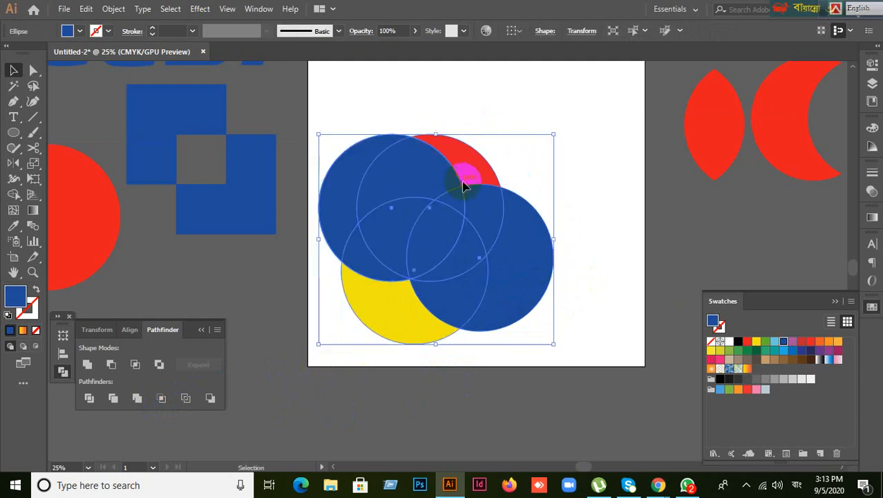
left_click(161, 397)
key("ctrl+z")
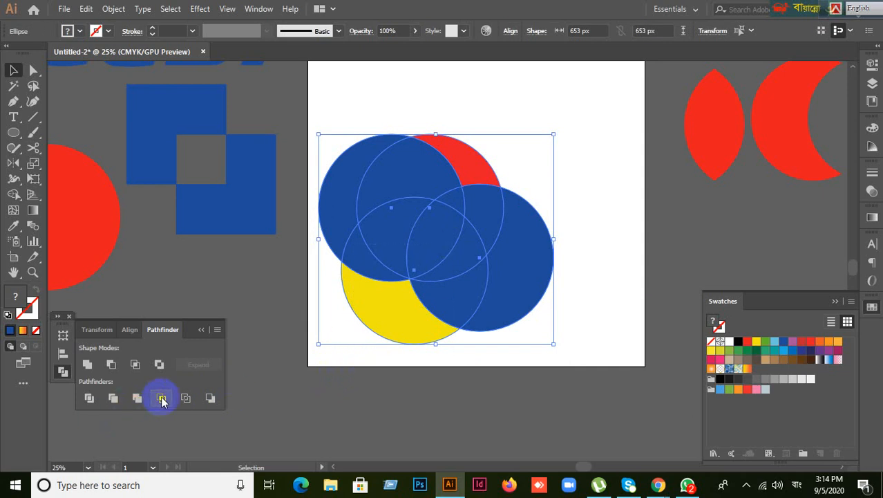
Step: Try a yellow fill on the front circle copy, and settle on a red fill for it
left_click(351, 371)
left_click(392, 249)
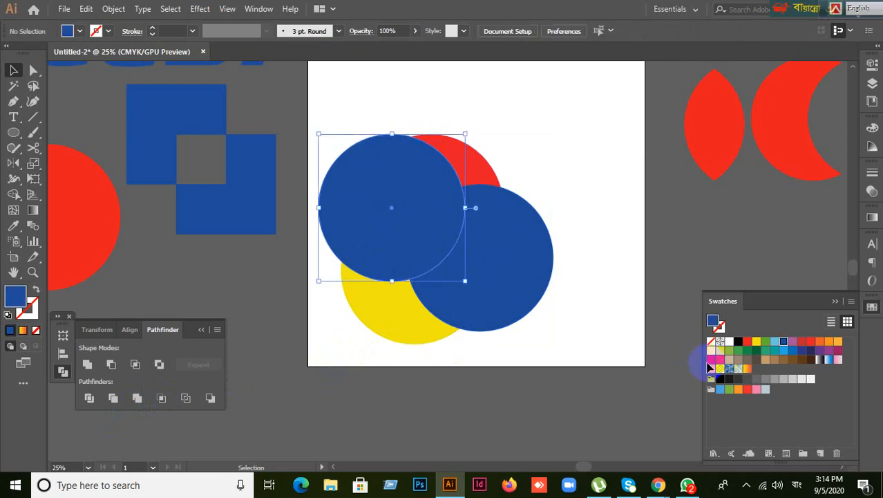
left_click(756, 340)
left_click(494, 348)
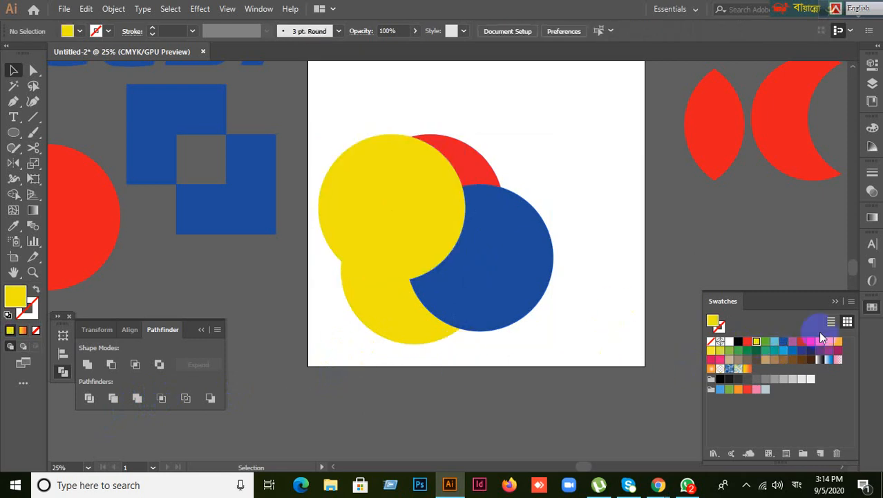
left_click(375, 223)
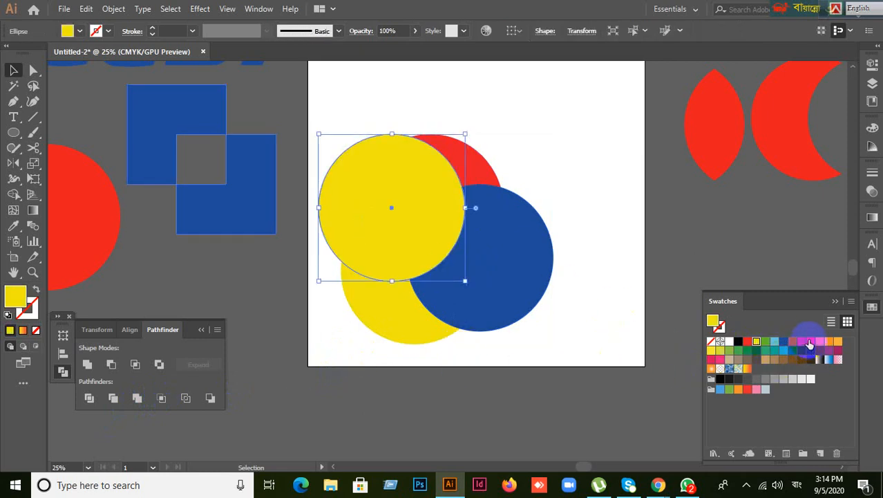
left_click(810, 341)
left_click(582, 310)
Step: Test Pathfinder's Crop on the four circles with the red copy in front, and undo the result
left_click_drag(345, 363, 492, 193)
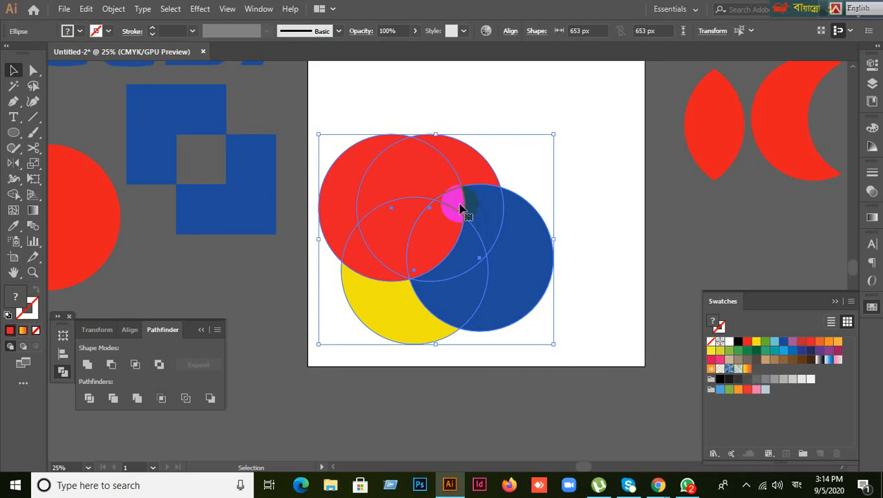
left_click(160, 398)
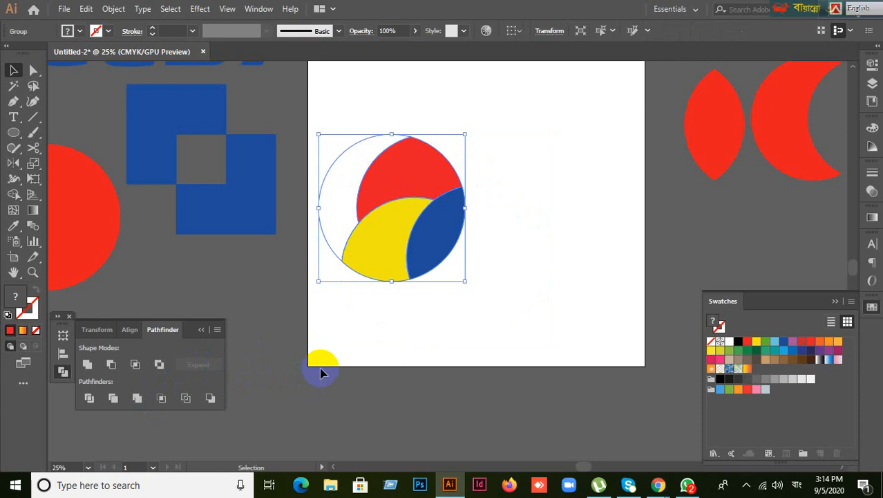
key("ctrl+z")
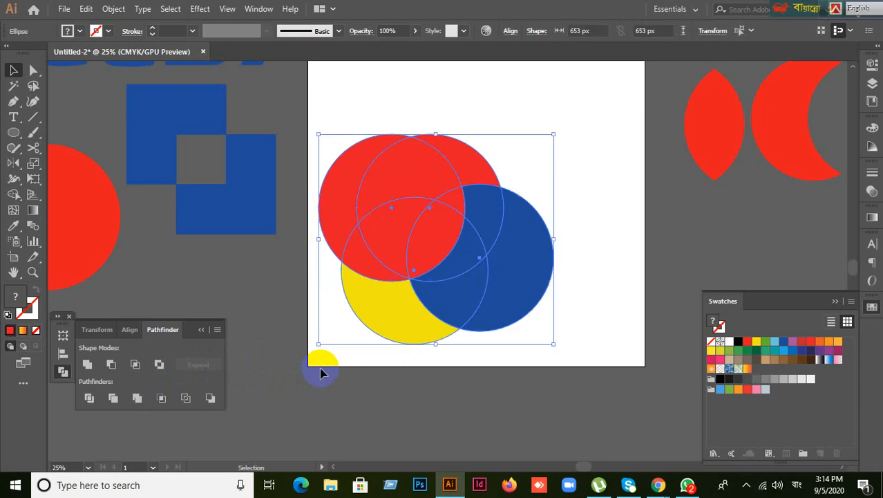
left_click(368, 389)
Step: Fill the original red circle at the back of the stack with light blue
left_click(460, 157)
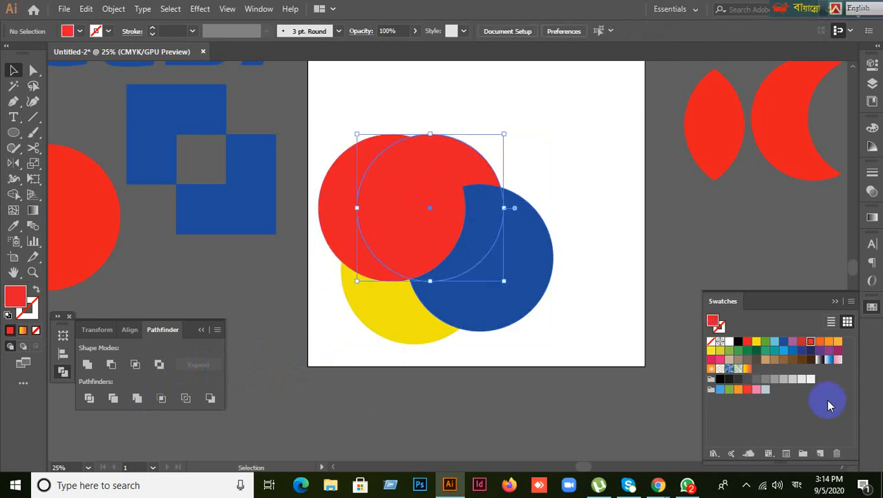
left_click(775, 340)
left_click(611, 331)
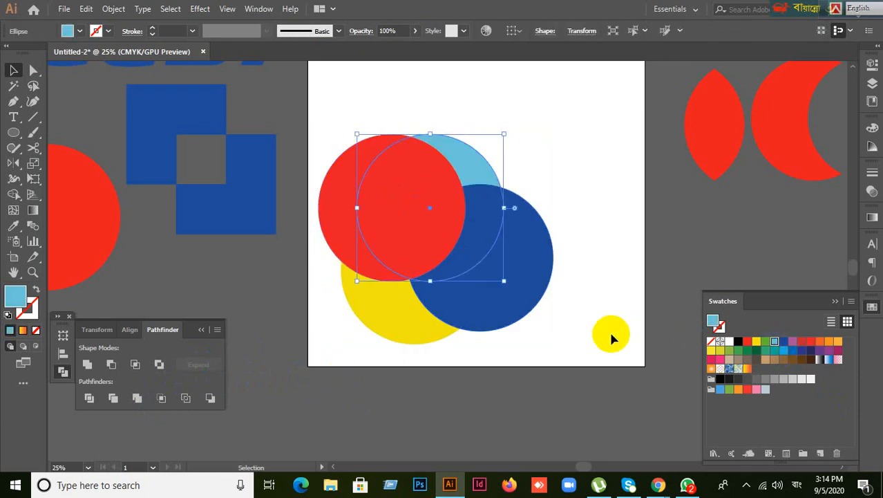
Step: Demonstrate Pathfinder's Crop twice on the red, light blue, yellow and dark blue circles, undoing it each time
left_click(279, 390)
left_click_drag(356, 359, 520, 371)
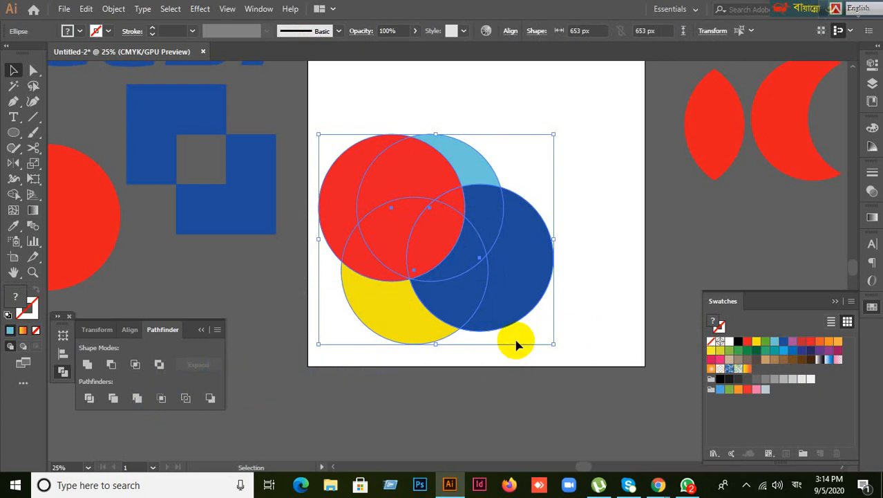
left_click(160, 404)
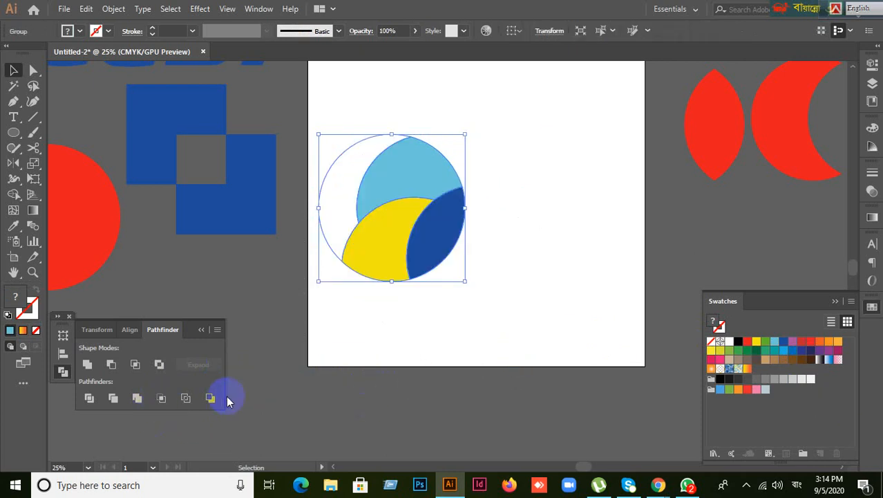
key("ctrl+z")
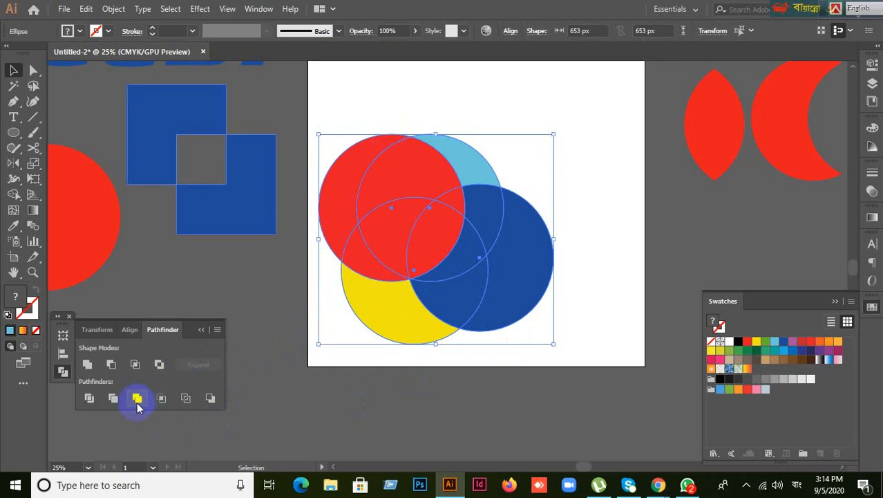
left_click(159, 404)
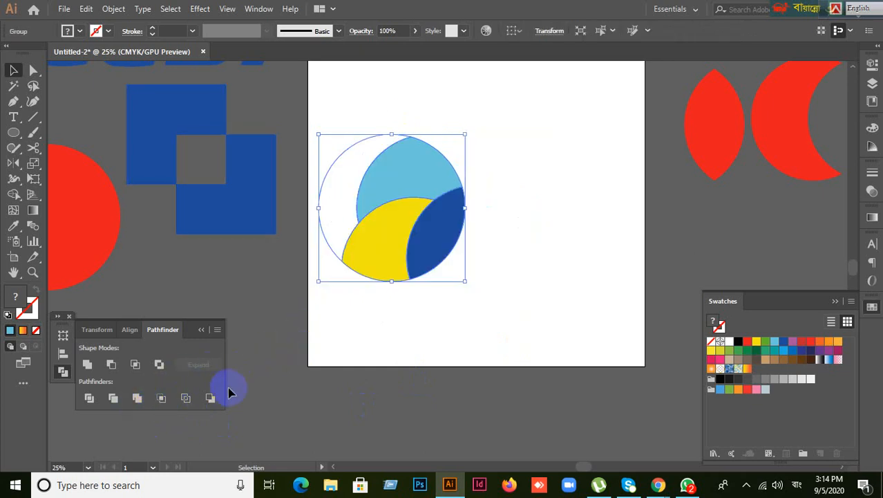
key("ctrl+z")
left_click(399, 384)
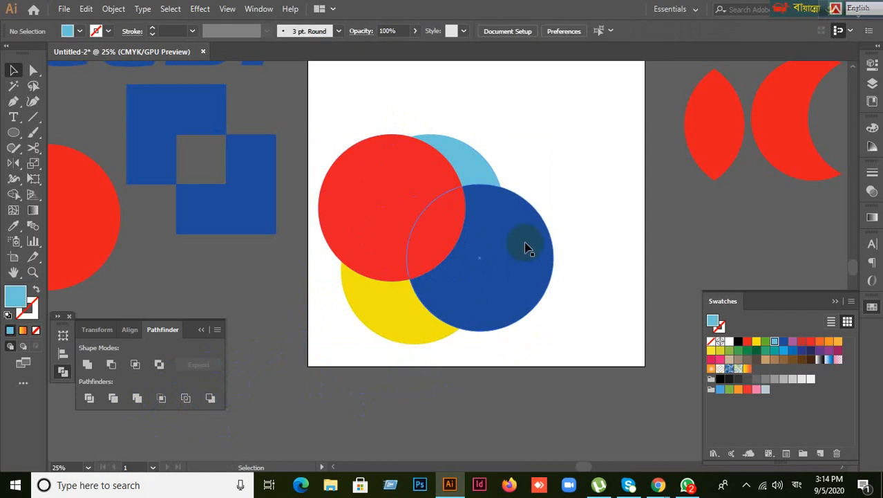
Step: Place two overlapping copies of the dark blue circle at the artboard's right edge, fill the front copy yellow, and select both
left_click_drag(527, 245, 750, 233)
left_click(757, 342)
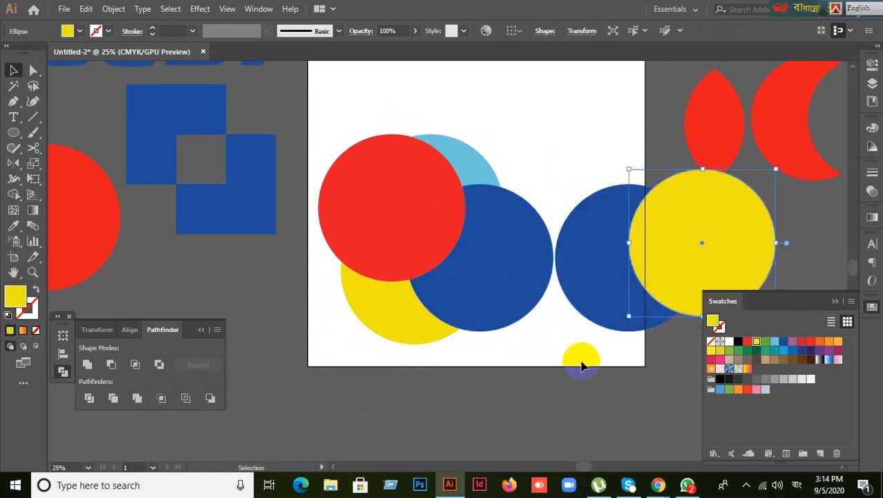
left_click_drag(589, 410, 695, 255)
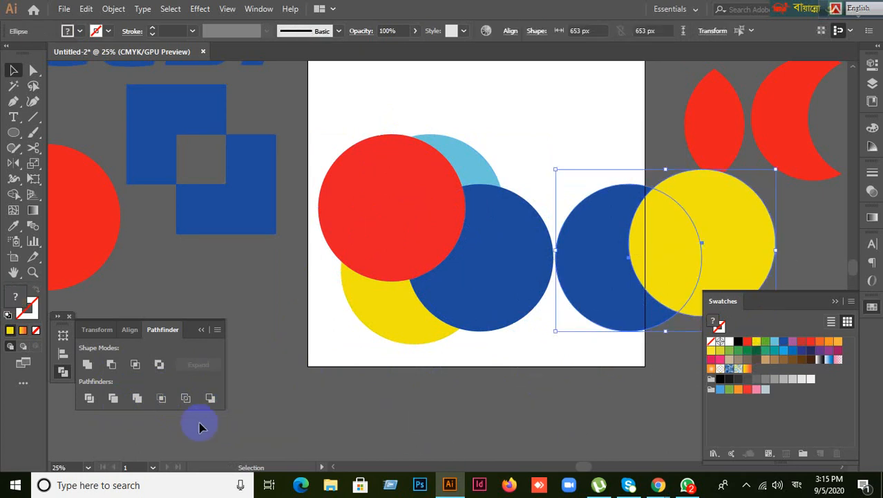
Step: Try the Pathfinder Crop on the overlapping blue and yellow circle pair, and undo it
left_click(159, 399)
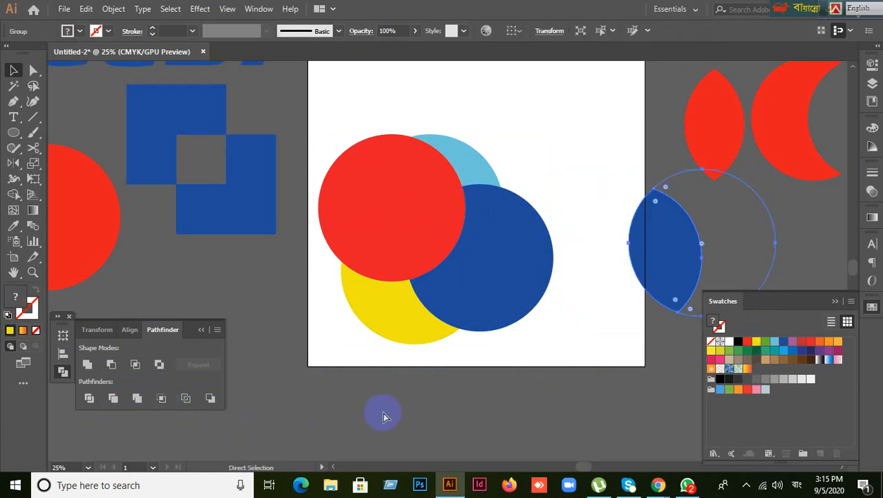
key("a")
key("ctrl+z")
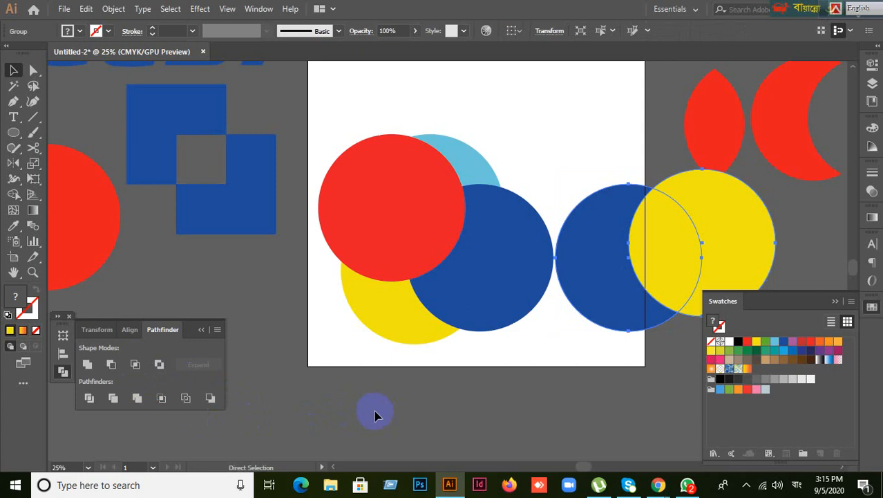
Step: Move the overlapping blue and yellow circle pair down and away from the four-circle cluster, across the artboard's right edge
left_click_drag(606, 374, 599, 291)
left_click(510, 386)
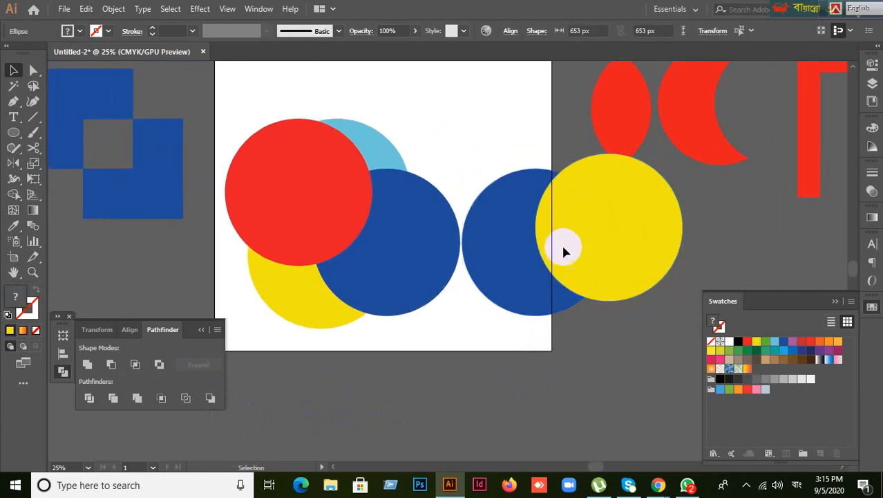
left_click_drag(523, 160, 610, 285)
left_click(387, 379)
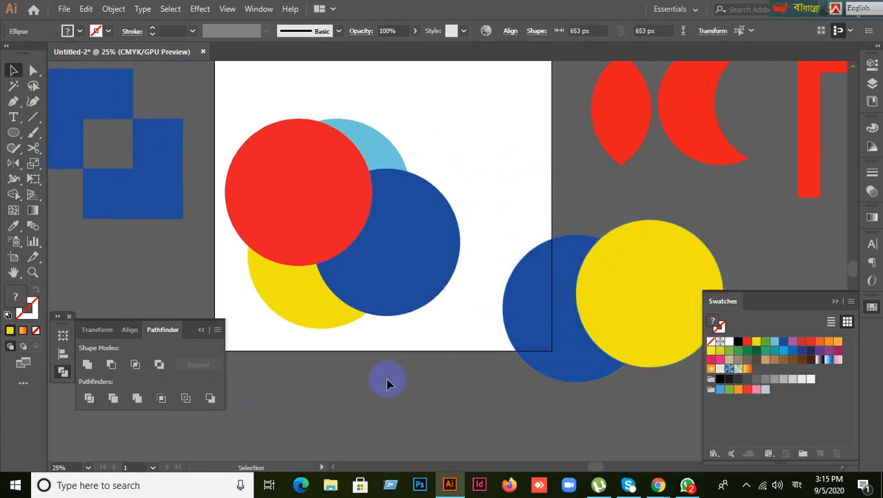
Step: Try the Pathfinder Crop on the four overlapping circles, using the red front circle as the boundary, and undo it
left_click_drag(306, 371, 372, 161)
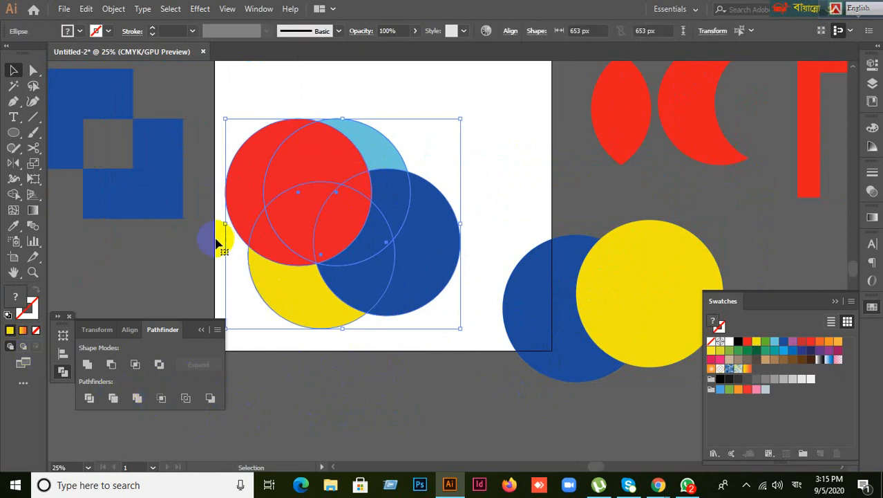
left_click(241, 204)
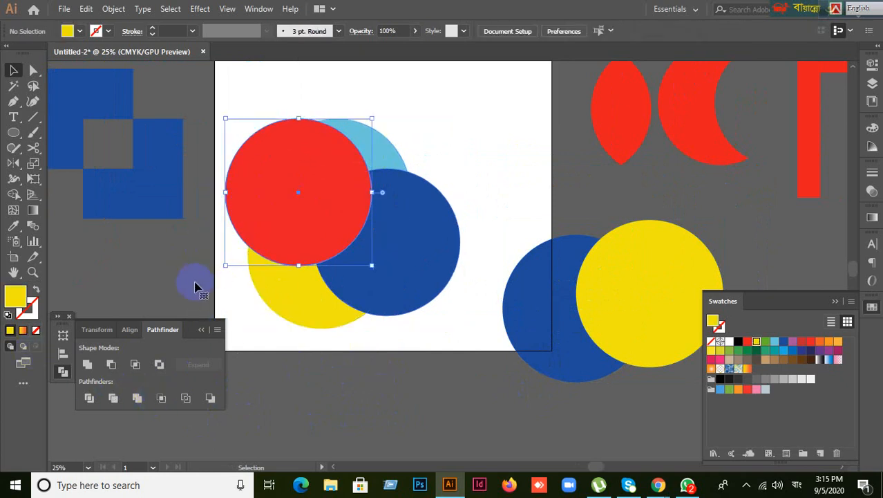
left_click(315, 193)
left_click(191, 233)
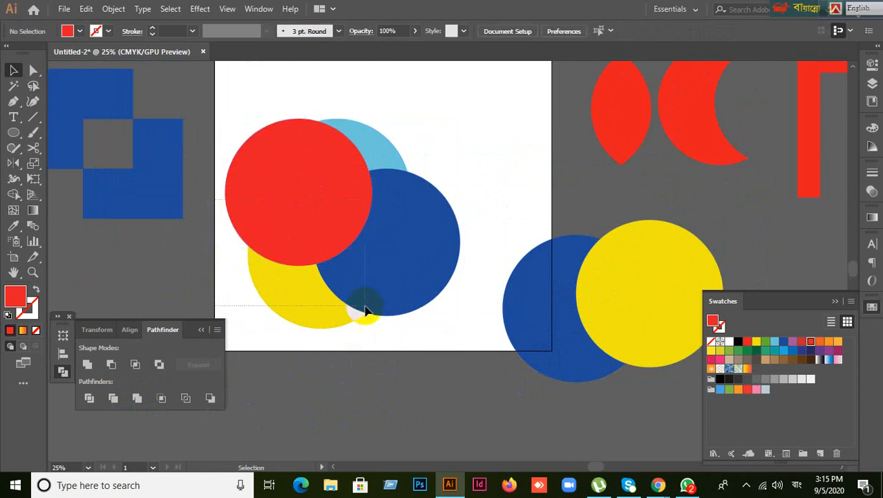
left_click_drag(367, 311, 368, 313)
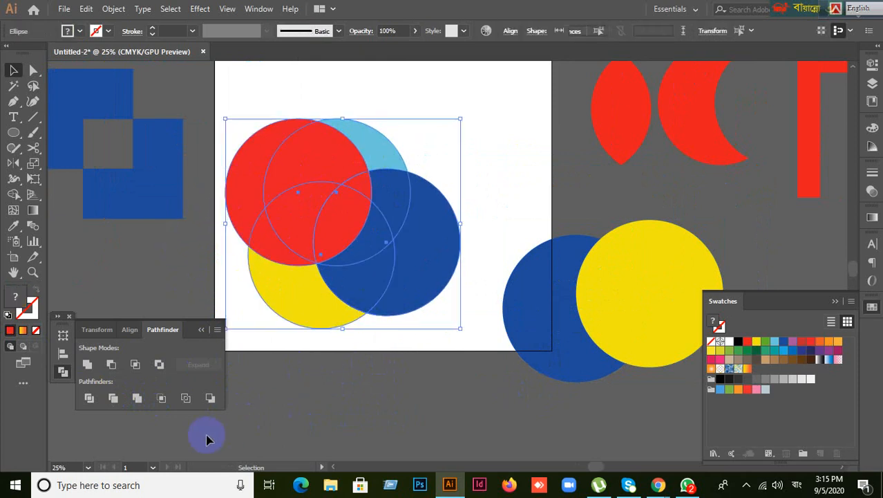
left_click(162, 399)
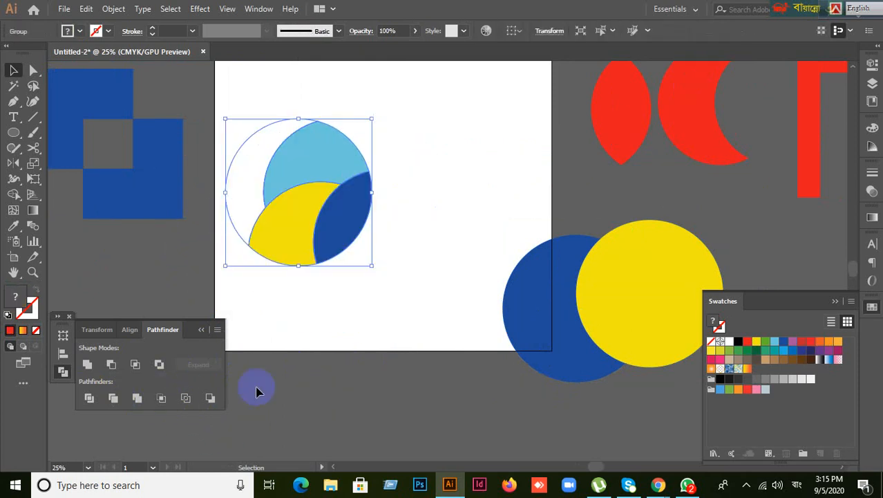
key("ctrl+z")
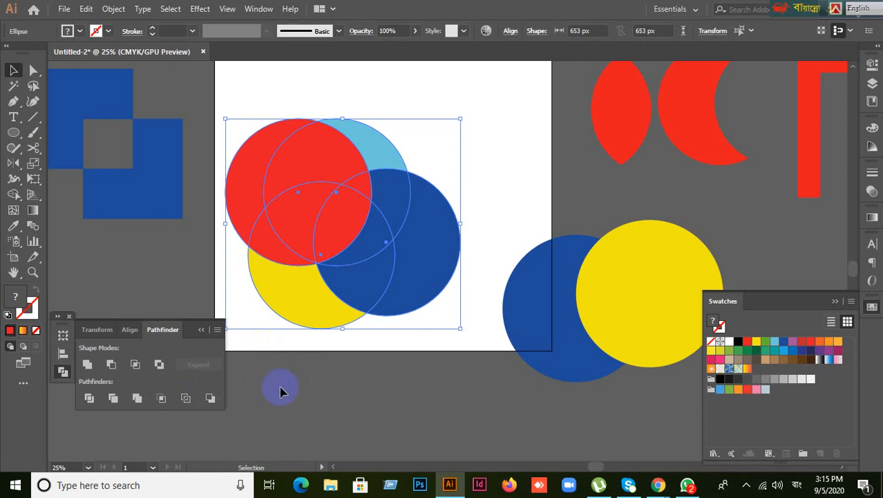
left_click(162, 399)
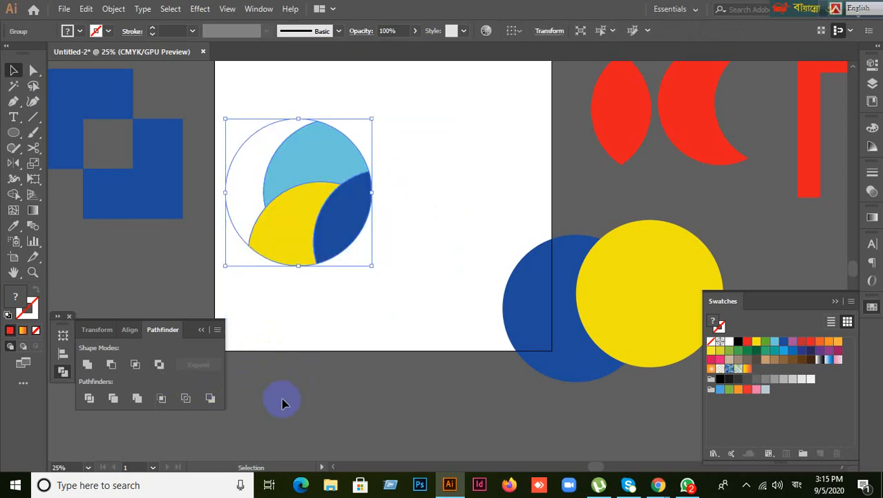
key("ctrl+z")
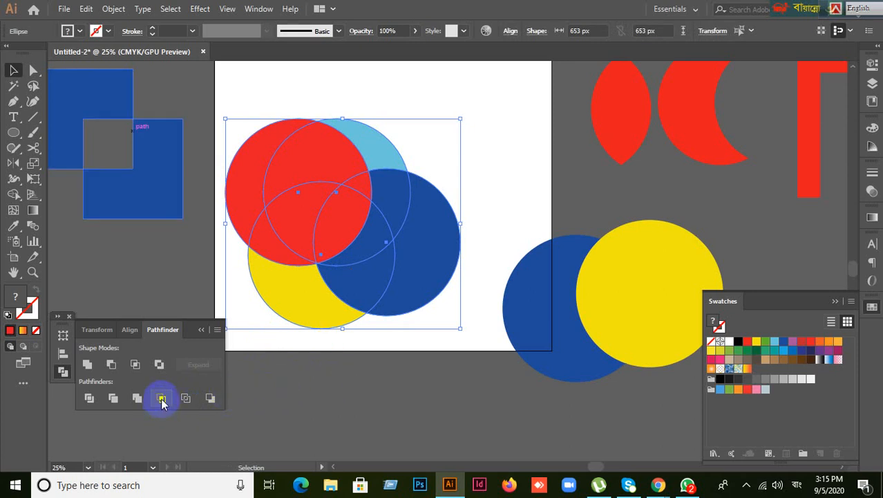
Step: Reselect the four circles and repeat the crop and its undo several times to compare before and after
left_click(333, 381)
left_click_drag(287, 402, 390, 143)
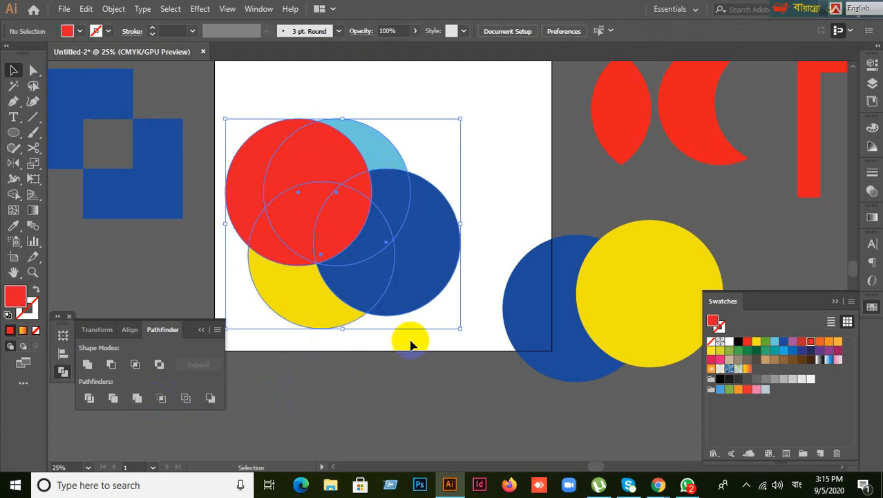
left_click(161, 398)
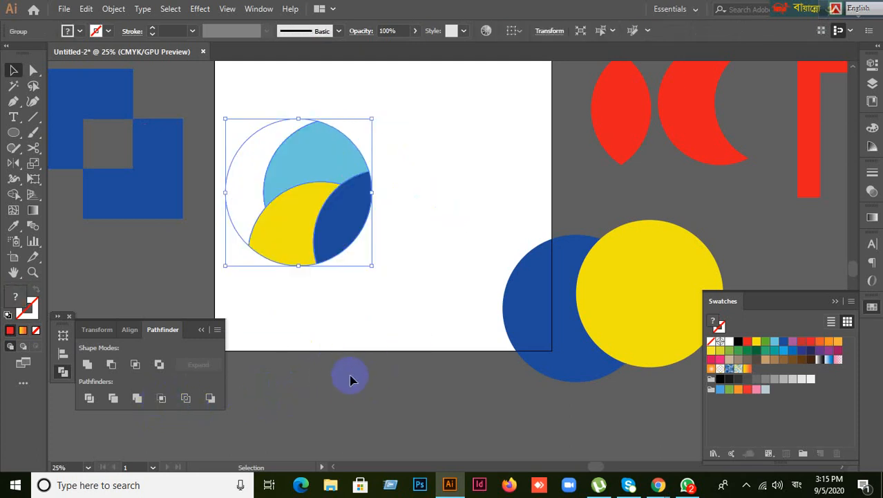
key("ctrl+z")
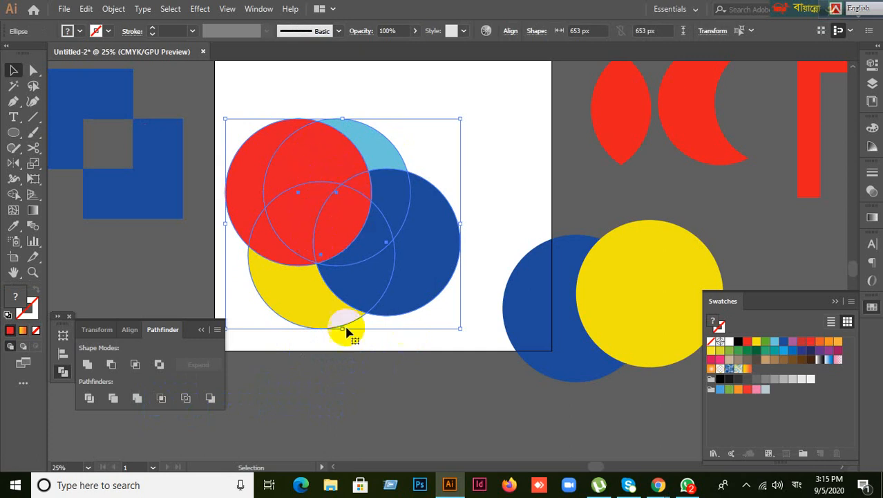
left_click(162, 402)
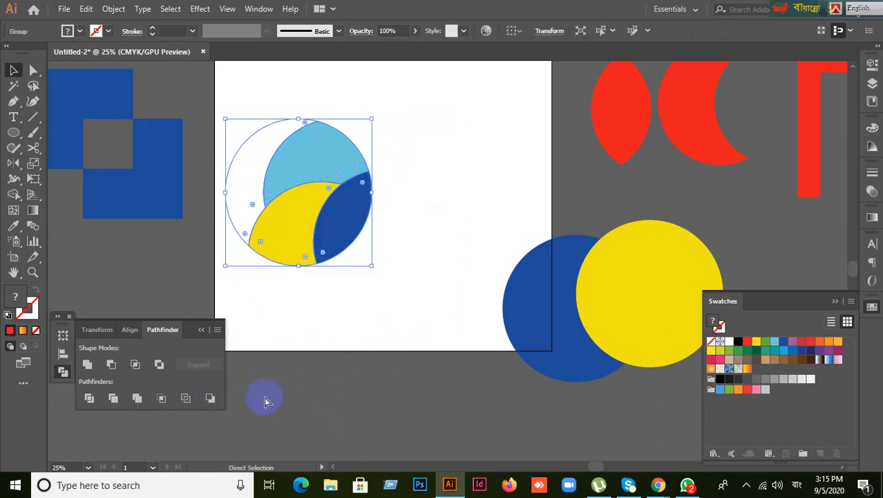
key("ctrl+z")
left_click(163, 399)
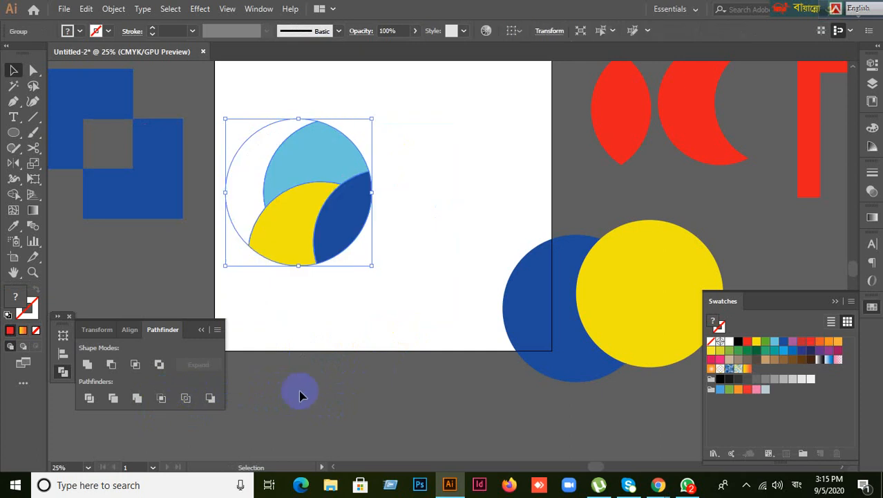
key("ctrl+z")
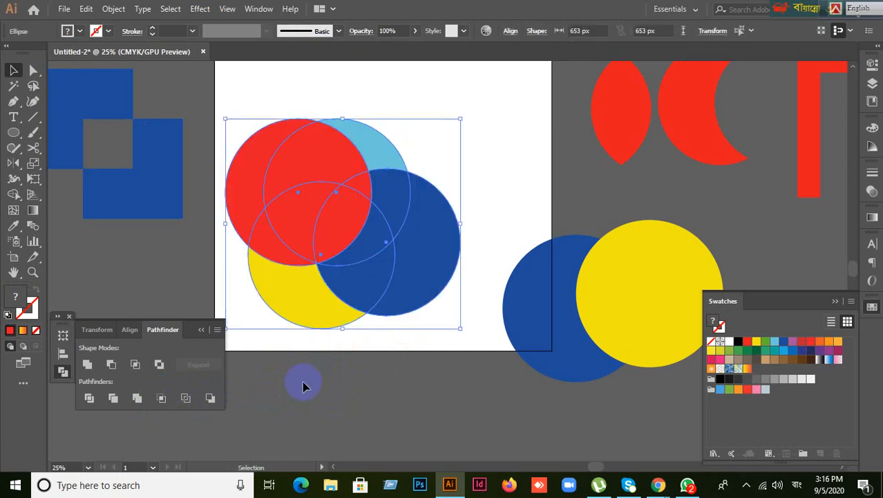
left_click(162, 399)
key("ctrl+z")
Step: Convert the four overlapping circles into divided line segments with the Pathfinder Outline operation
left_click(315, 381)
left_click_drag(297, 377, 406, 69)
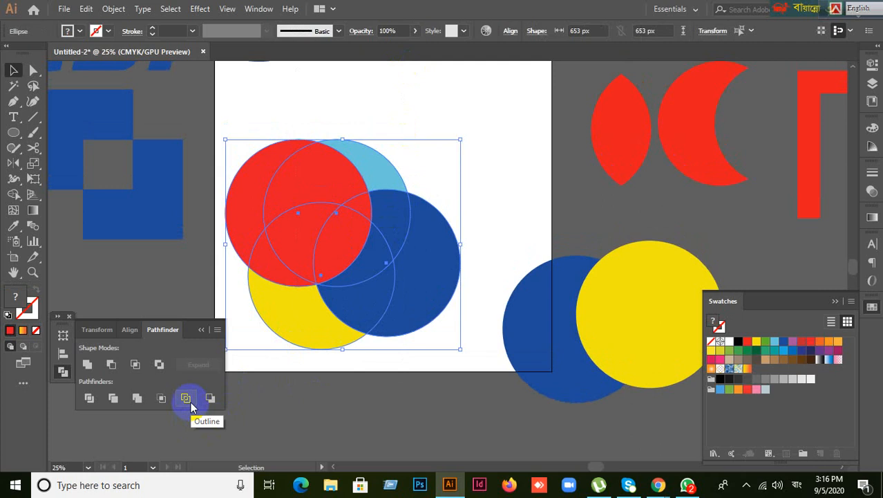
left_click(296, 391)
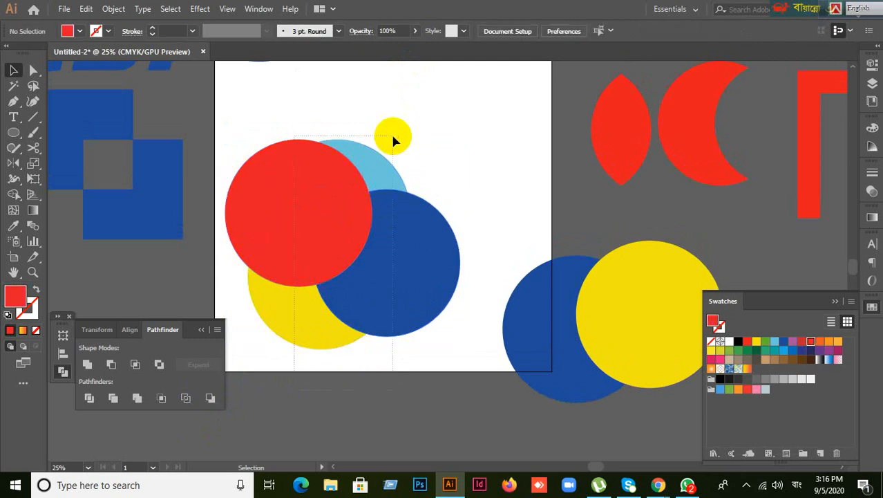
left_click(413, 313)
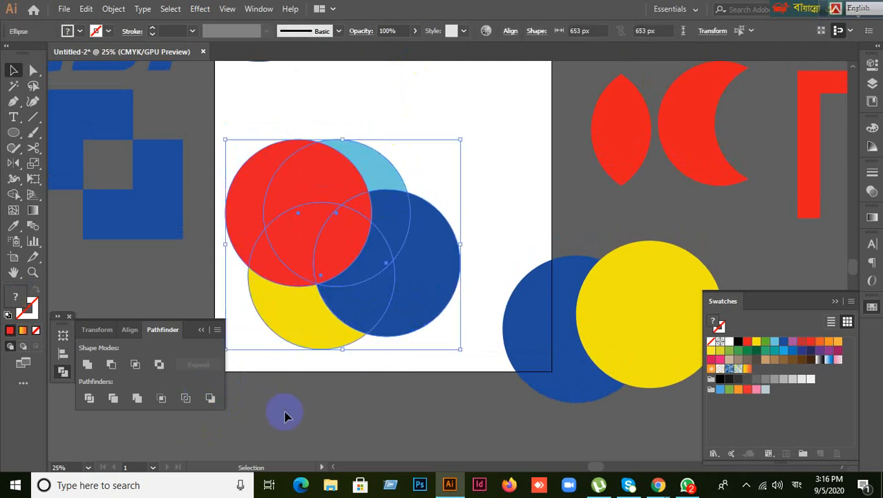
left_click(273, 386)
left_click(392, 189)
left_click(187, 399)
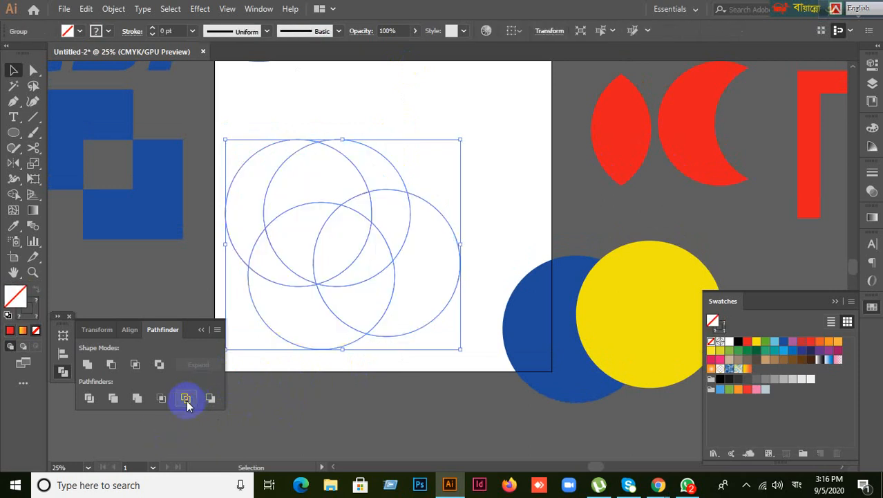
Step: Ungroup the outlined circles into separate arc paths and deselect them
left_click(434, 354)
left_click(429, 322)
right_click(429, 324)
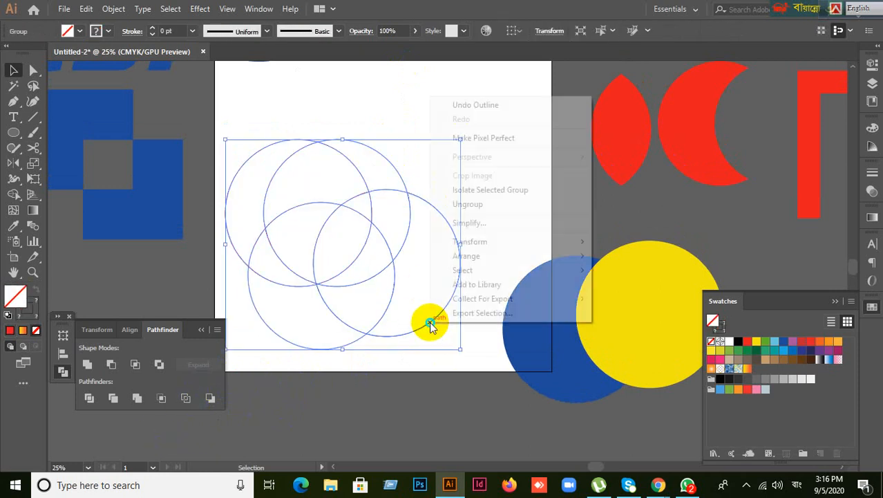
left_click(497, 204)
left_click(444, 368)
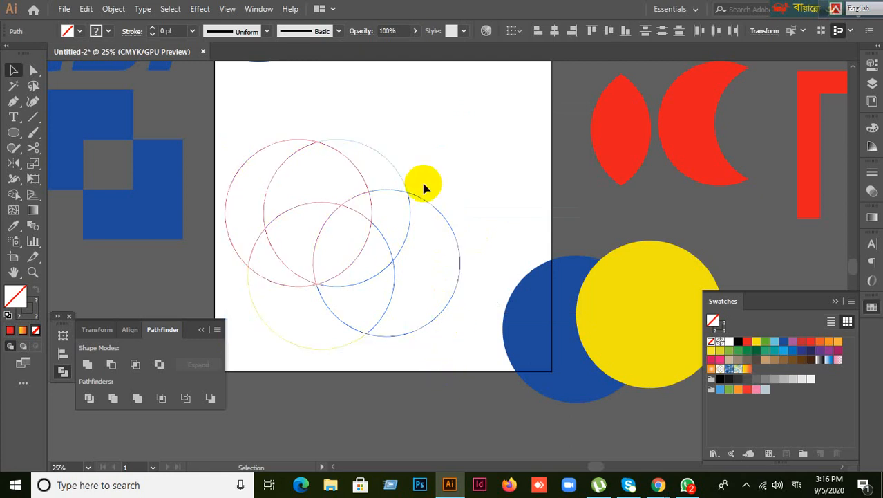
Step: Pull several individual arc segments out of the outlined circles to separate them from the rest
left_click_drag(392, 166, 417, 126)
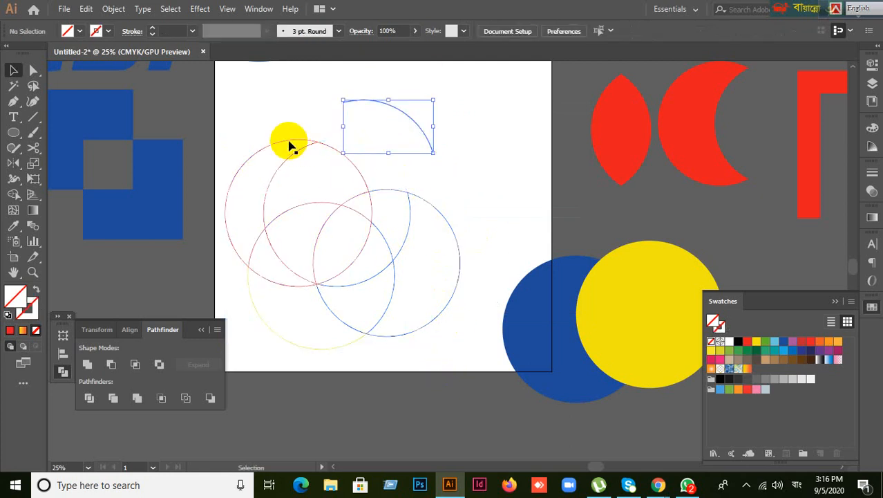
left_click_drag(286, 141, 279, 95)
left_click_drag(361, 178, 473, 154)
left_click_drag(458, 244, 526, 228)
left_click_drag(394, 256, 457, 207)
Step: Swap the fill and stroke colours and draw a blue circle about 667 px in diameter below the artboard
key("space")
left_click_drag(422, 291, 537, 144)
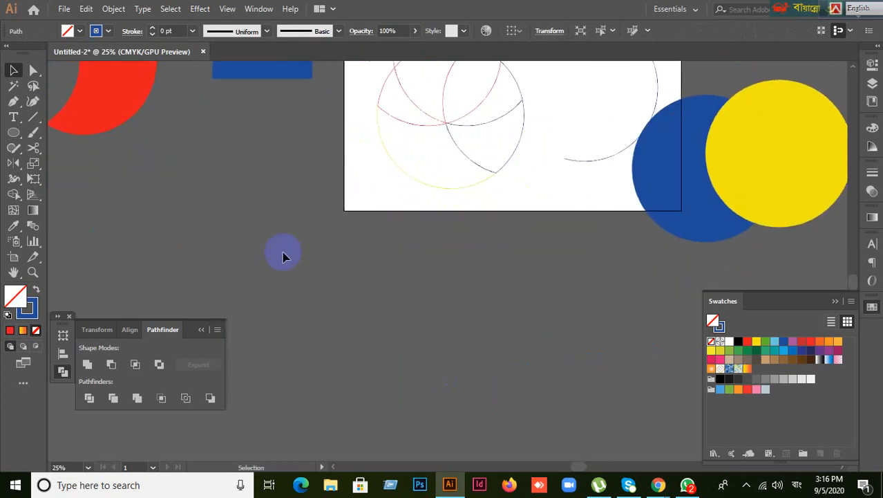
left_click(38, 291)
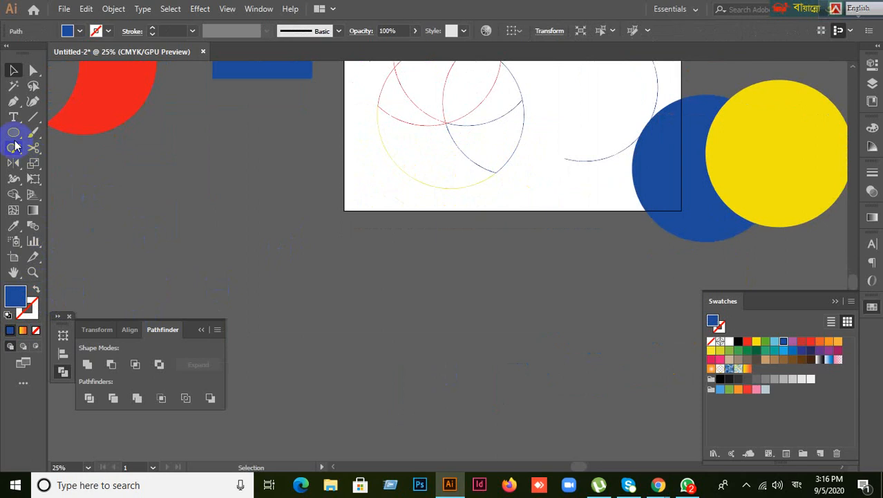
left_click_drag(14, 133, 62, 164)
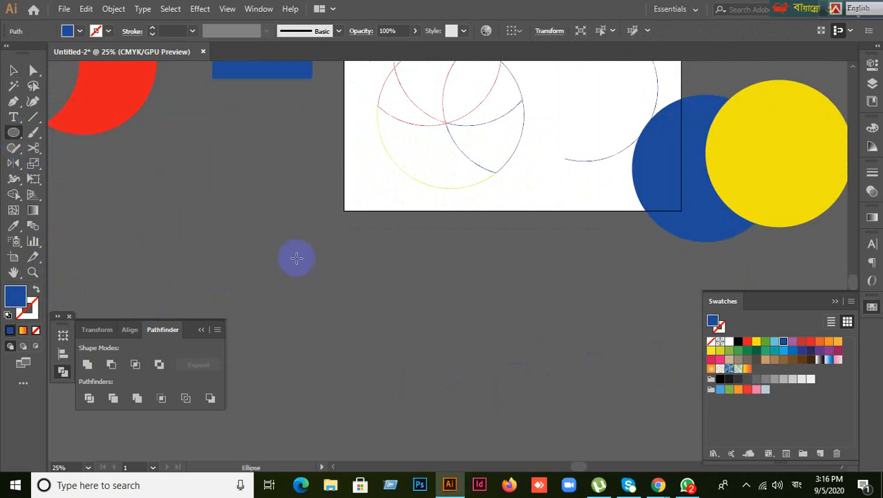
mouse_move(307, 227)
left_mouse_down()
mouse_move(439, 342)
mouse_move(457, 376)
left_mouse_up()
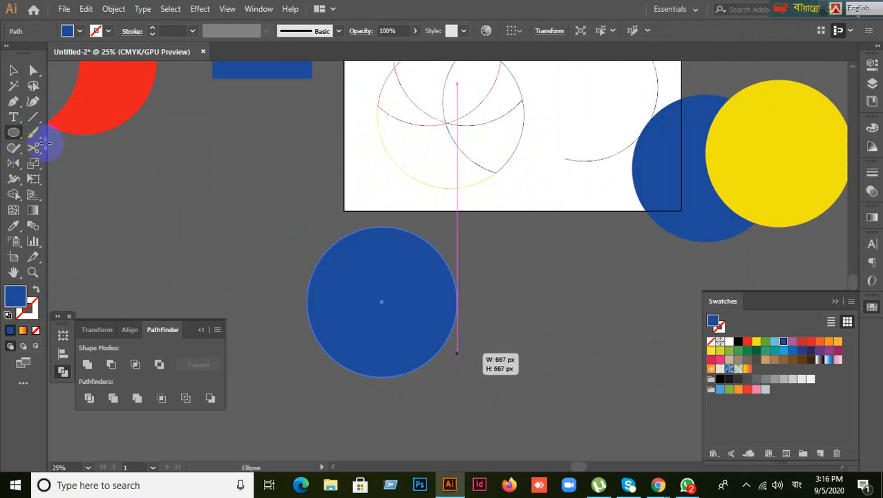
Step: Place a duplicate of the blue circle so that it overlaps the original on the right, and fill it red
left_click(13, 70)
left_click_drag(386, 304, 510, 326)
key("ctrl+z")
left_click(746, 342)
Step: Try subtracting the red circle from the blue one as a Minus Front compound shape, and undo it
left_click(310, 300)
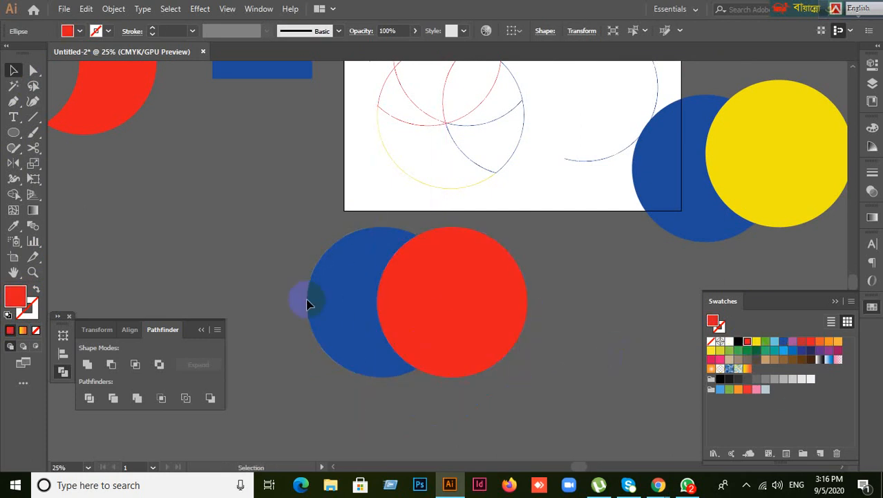
left_click(509, 365, "shift")
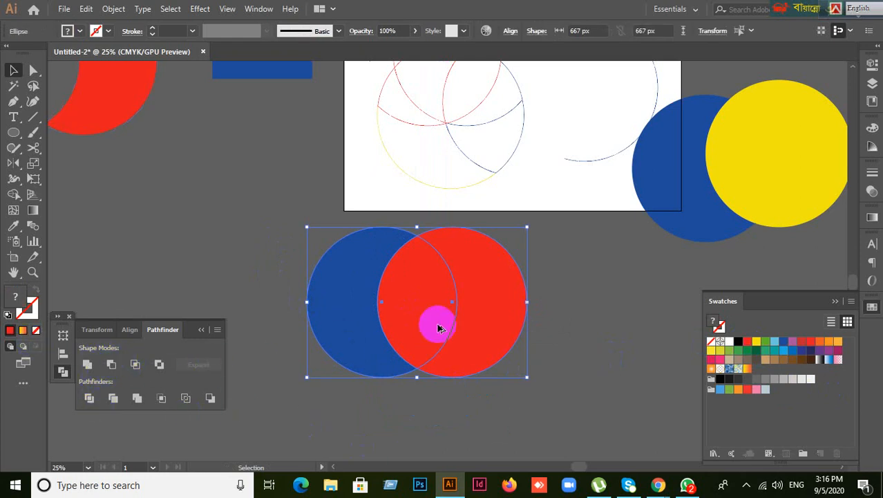
left_click(112, 365)
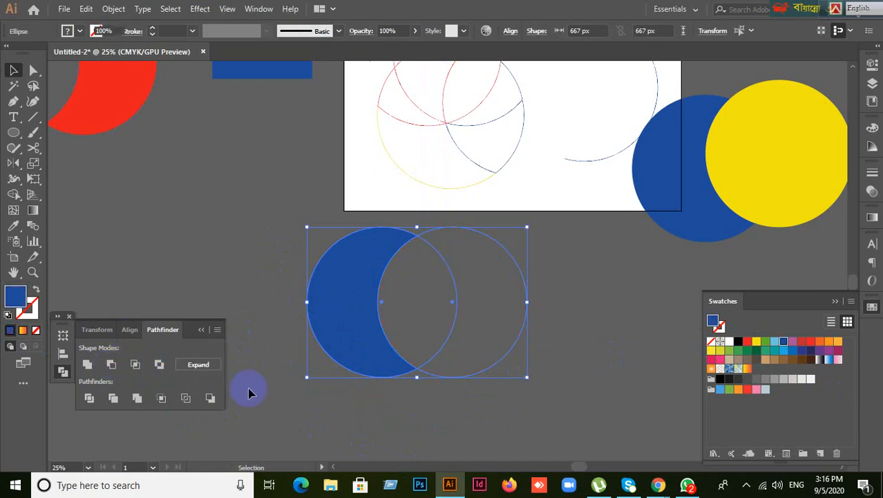
left_click(195, 365)
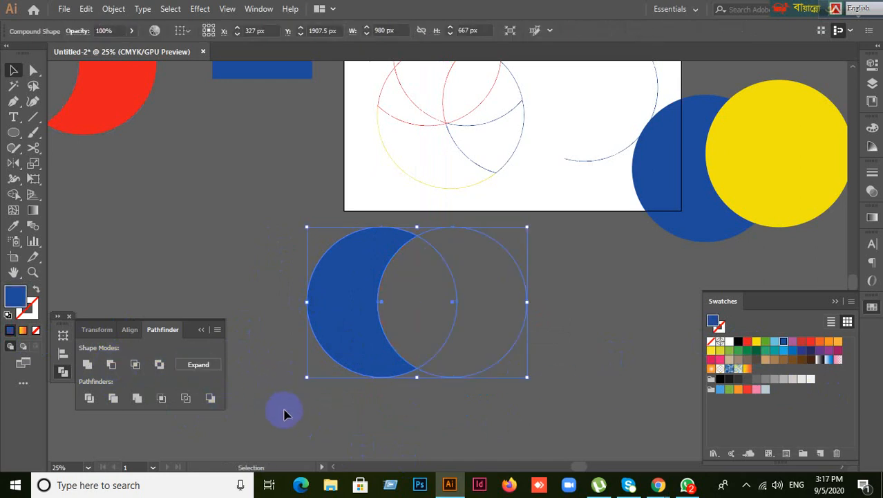
key("ctrl+z")
Step: Select the blue and red circles and apply Minus Back to cut the blue circle out of the red one
left_click(285, 304)
left_click_drag(286, 304, 442, 418)
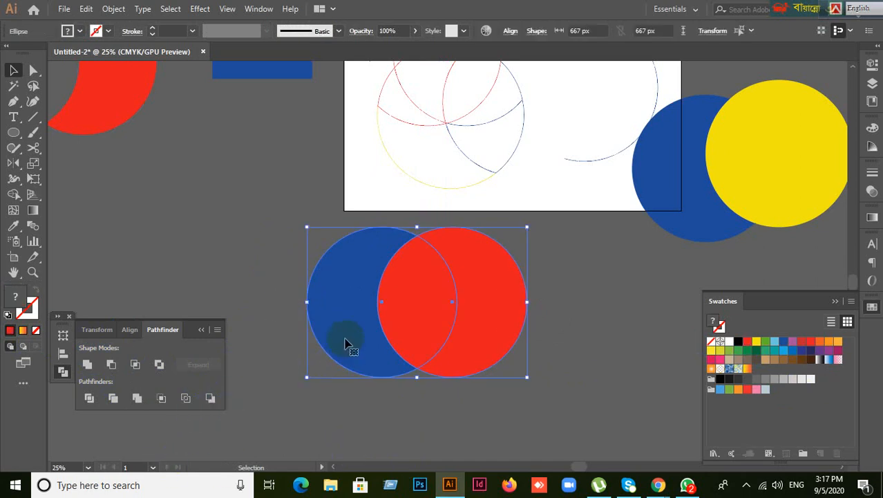
left_click(217, 403)
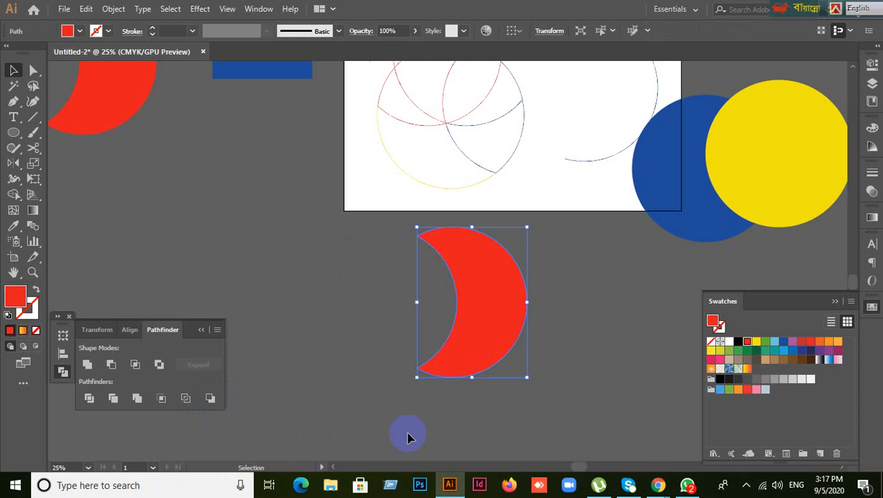
Step: Undo the Minus Back, try it again on the blue and red circles, and restore both circles
left_click(348, 357)
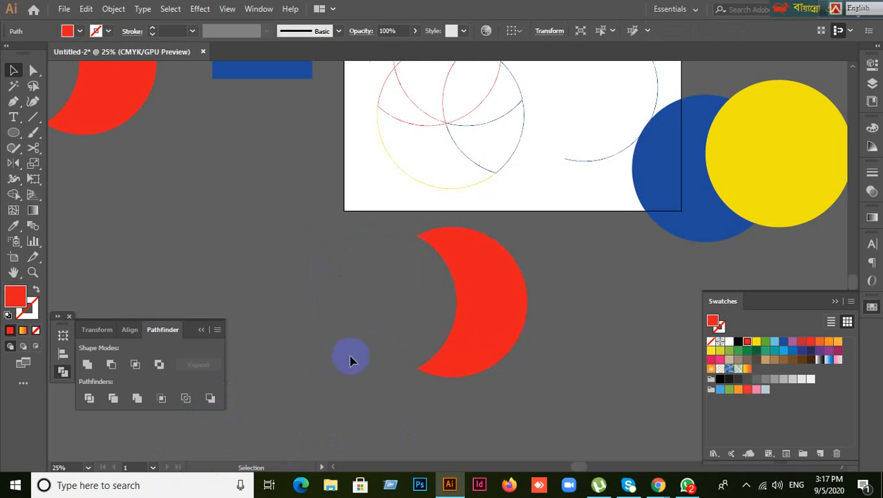
key("ctrl+z")
left_click(277, 387)
left_click_drag(498, 342, 243, 447)
left_click(210, 399)
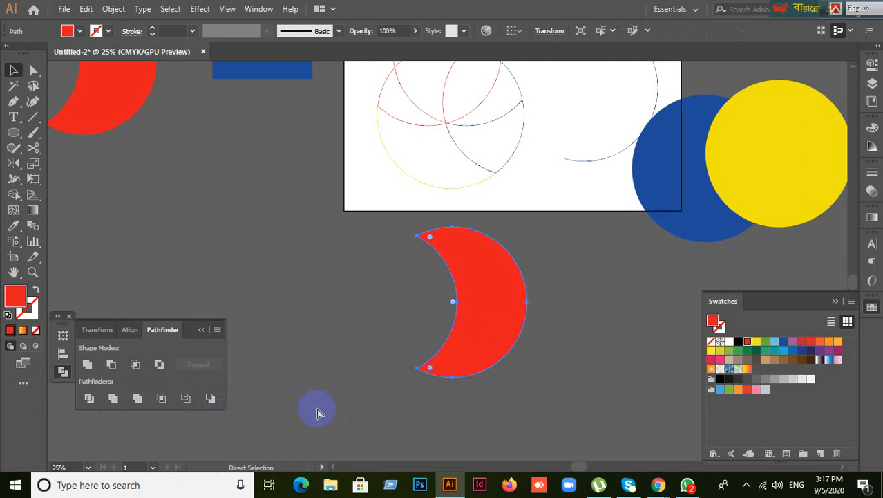
key("ctrl+z")
scroll(321, 407, "down", 2)
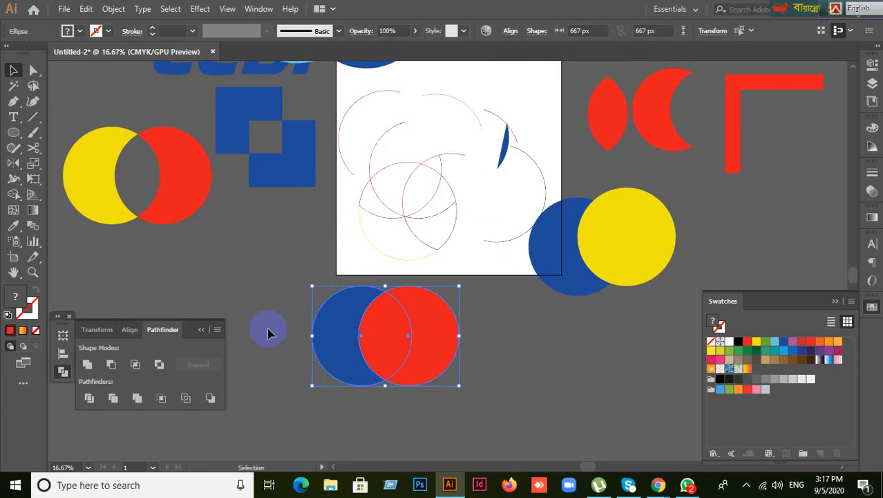
scroll(288, 322, "up", 2)
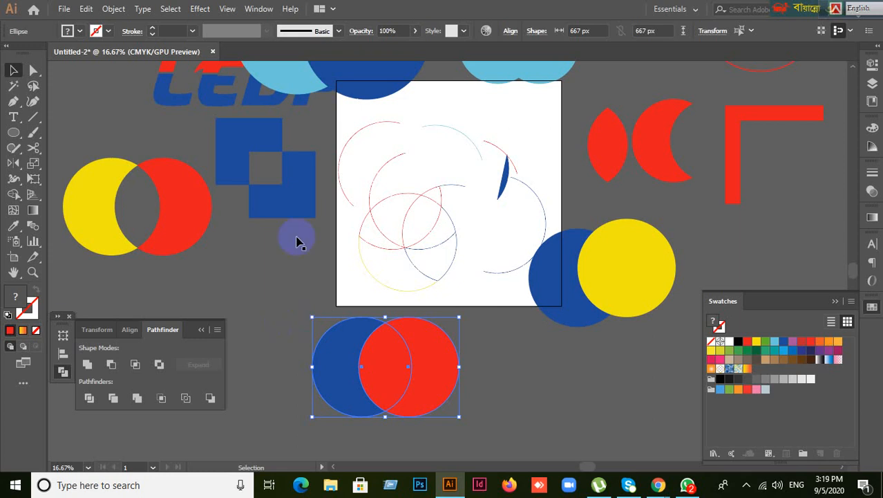
left_click(597, 394)
Step: Switch to WhatsApp and save the received tri-fold brochure file to the Desktop with 1 appended to its file name
left_click(688, 486)
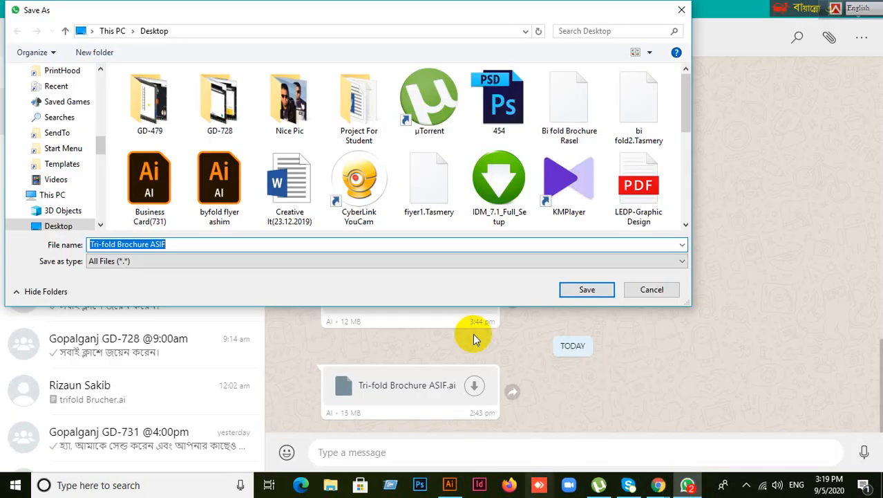
left_click(173, 248)
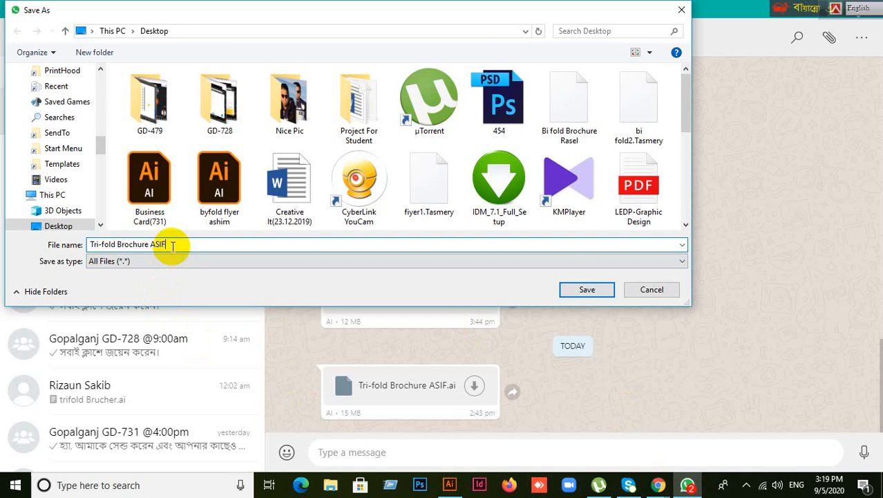
type("1")
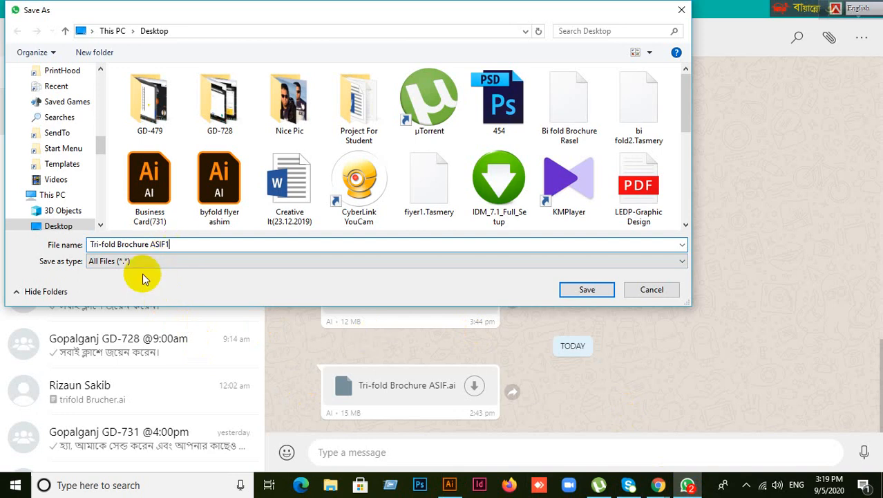
scroll(73, 159, "up", 10)
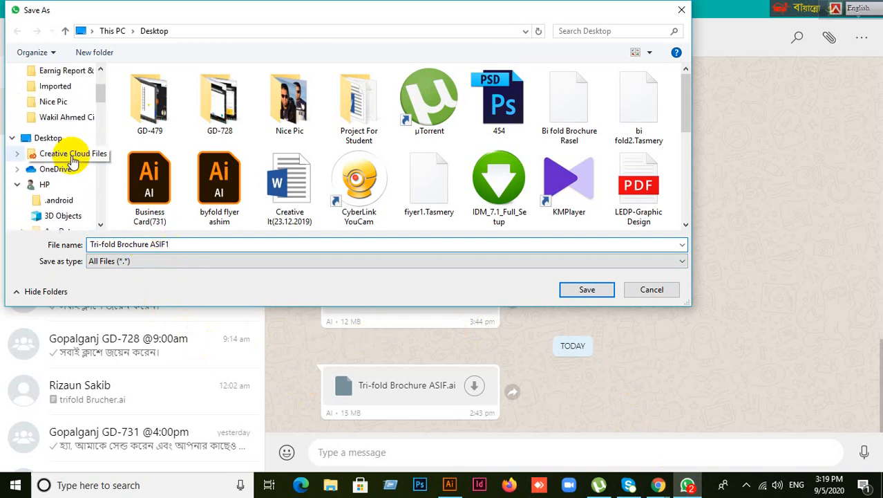
left_click(62, 90)
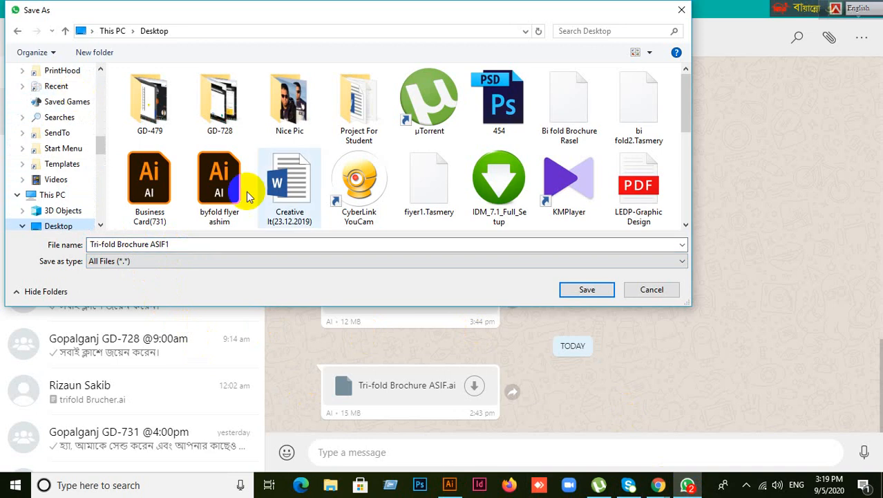
left_click(589, 294)
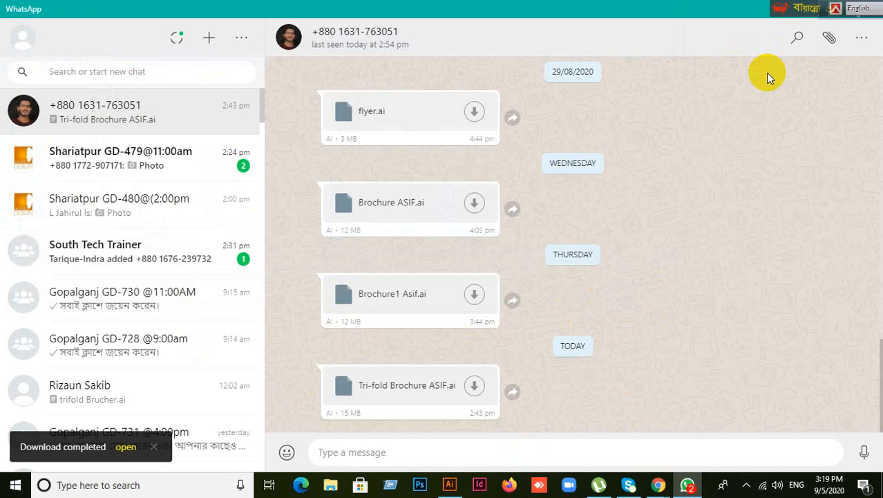
Step: Move the floating keyboard-language bar clear of the window controls and minimize the WhatsApp and browser windows to reveal the desktop
left_click_drag(781, 10, 548, 20)
left_click_drag(824, 8, 568, 2)
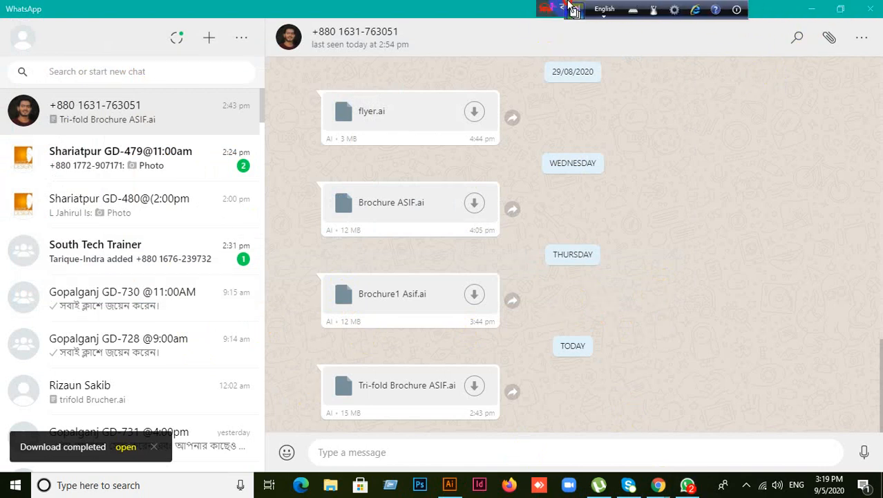
left_click(812, 8)
left_click(837, 7)
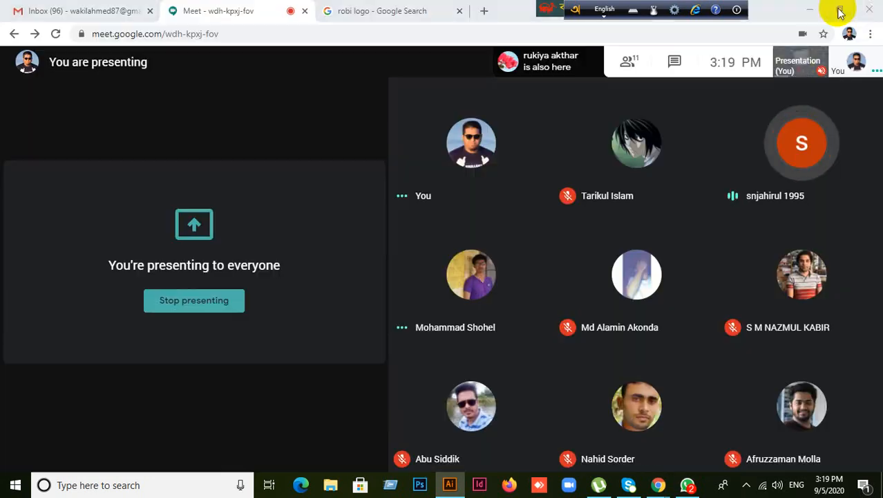
left_click(809, 10)
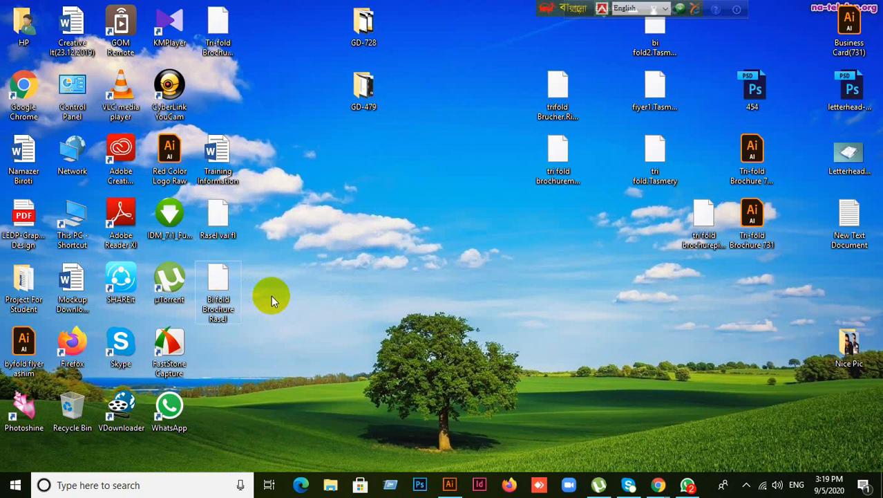
Step: Move the downloaded tri-fold brochure file to an empty spot near the middle of the desktop
left_click(341, 264)
left_click(215, 220)
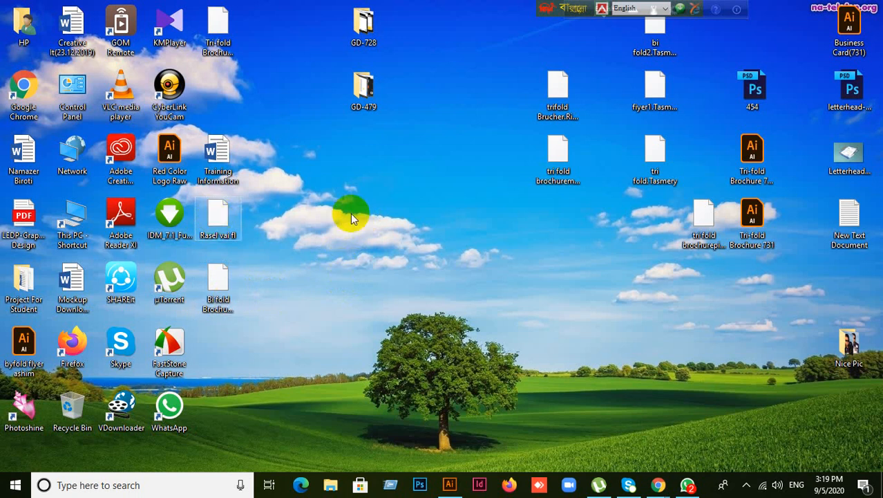
left_click(217, 27)
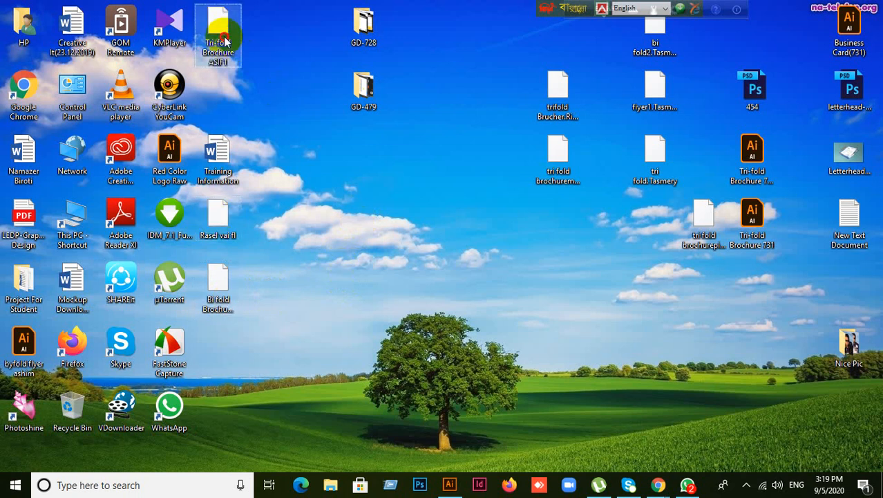
left_click_drag(226, 41, 437, 199)
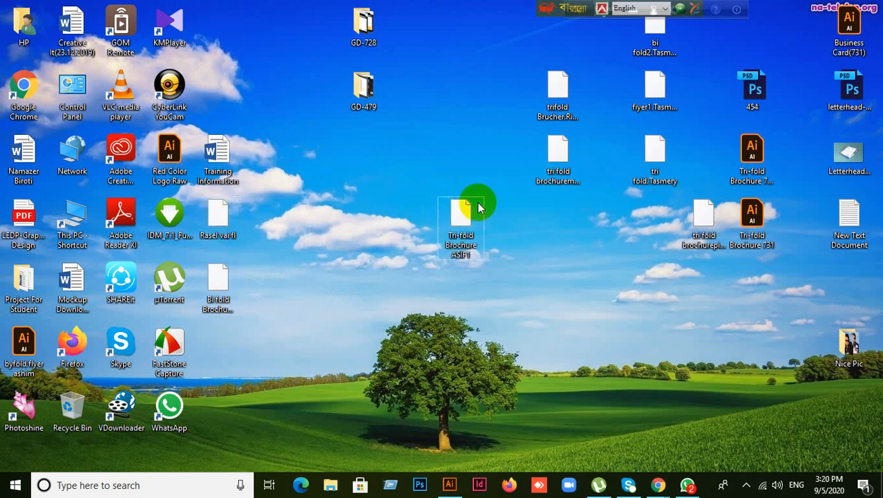
Step: Check the Google Meet call in Chrome and switch back to Illustrator
left_click(658, 485)
left_click(556, 412)
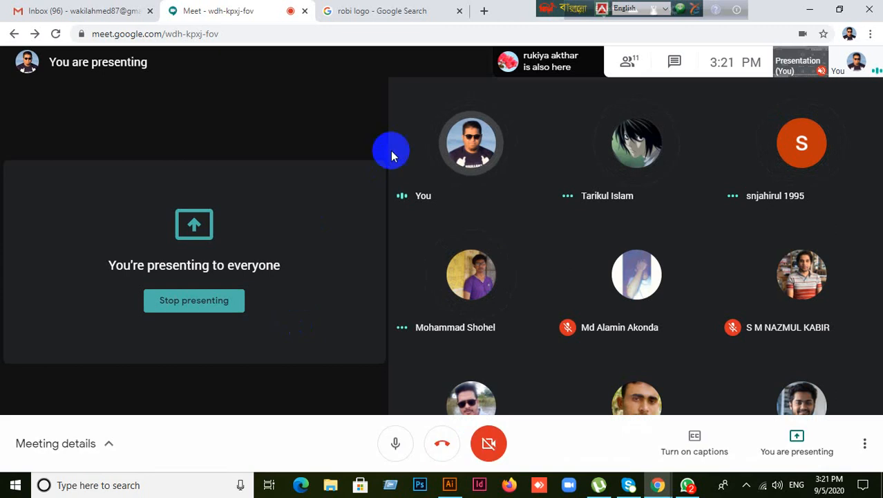
left_click(450, 484)
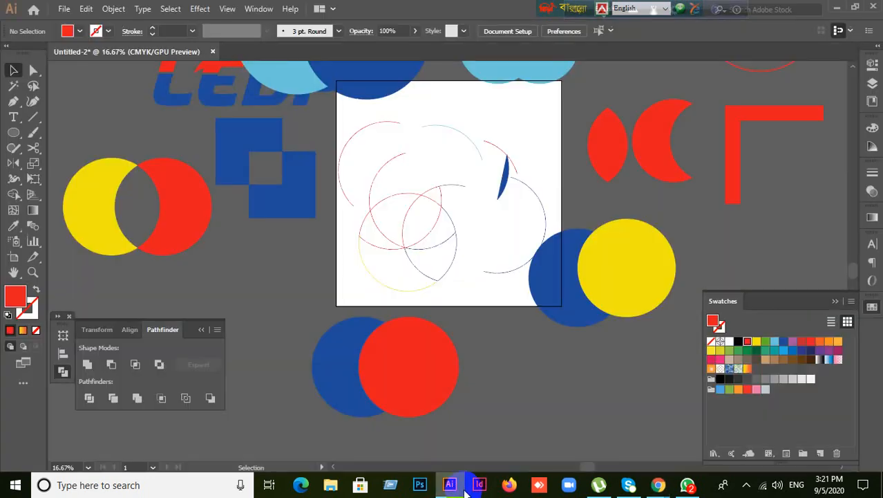
left_click(258, 9)
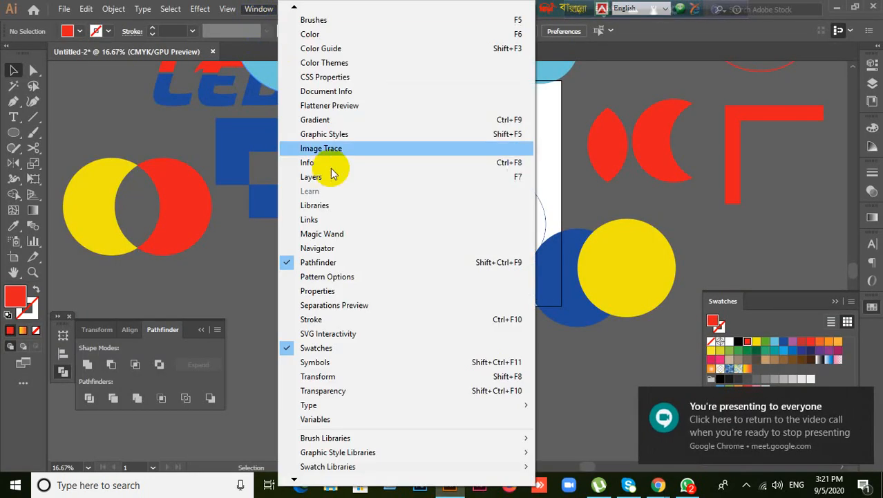
mouse_move(293, 9)
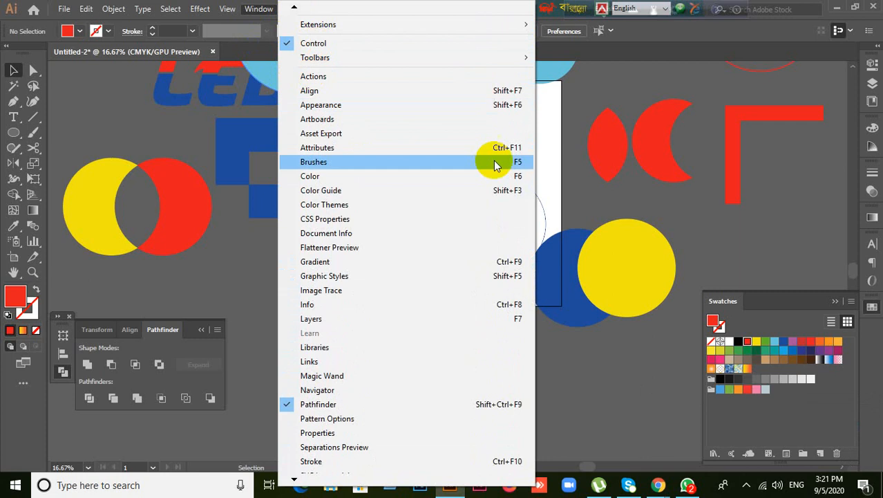
left_click(658, 200)
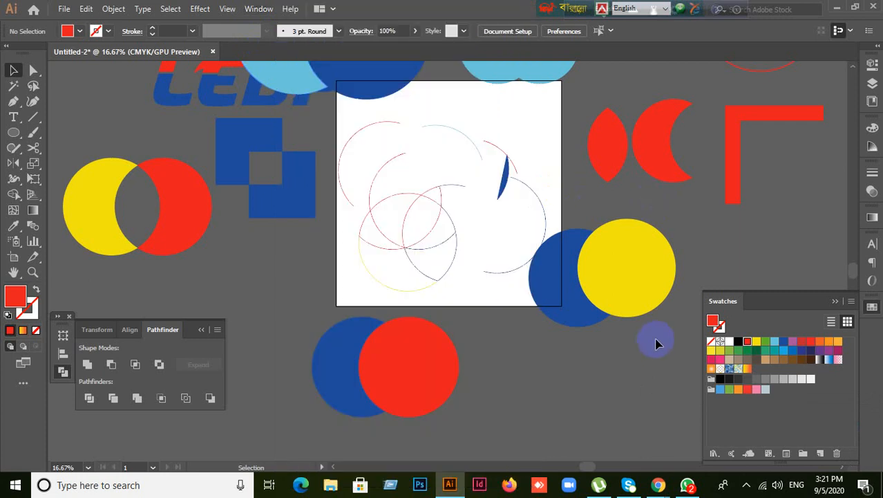
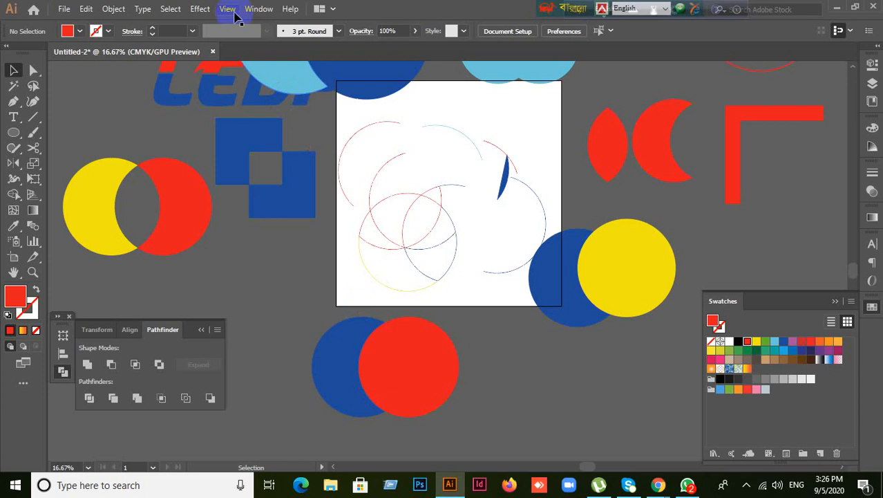
Step: Clear the artboard by moving all the artwork off to its upper left, and collapse the swatches
scroll(499, 244, "down", 2)
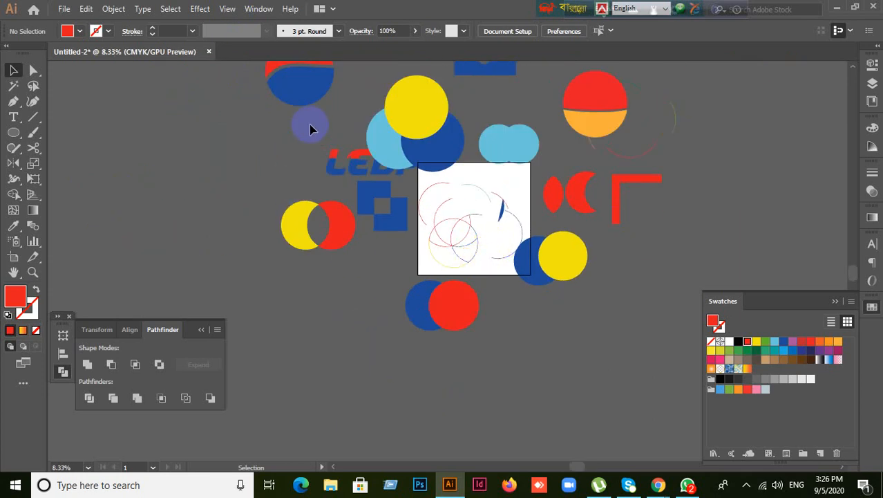
key("ctrl+a")
left_click_drag(563, 267, 323, 202)
scroll(499, 275, "up", 1)
scroll(499, 271, "up", 2)
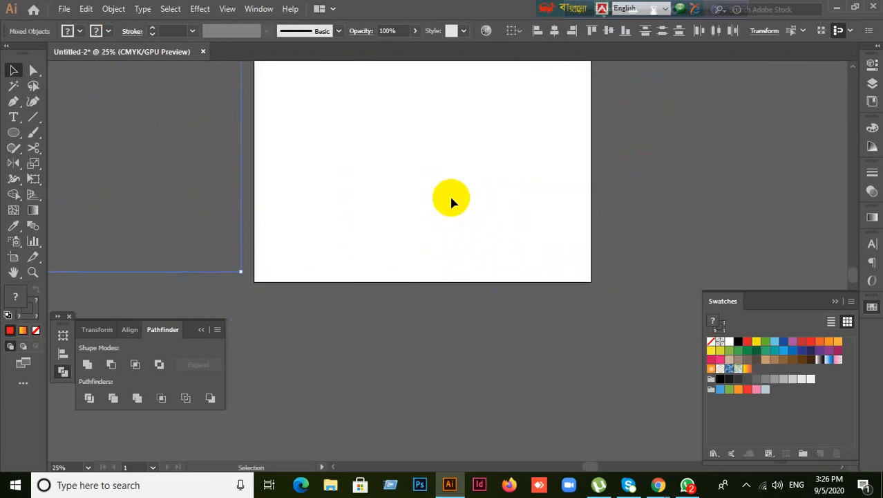
left_click_drag(427, 150, 445, 259)
left_click(655, 213)
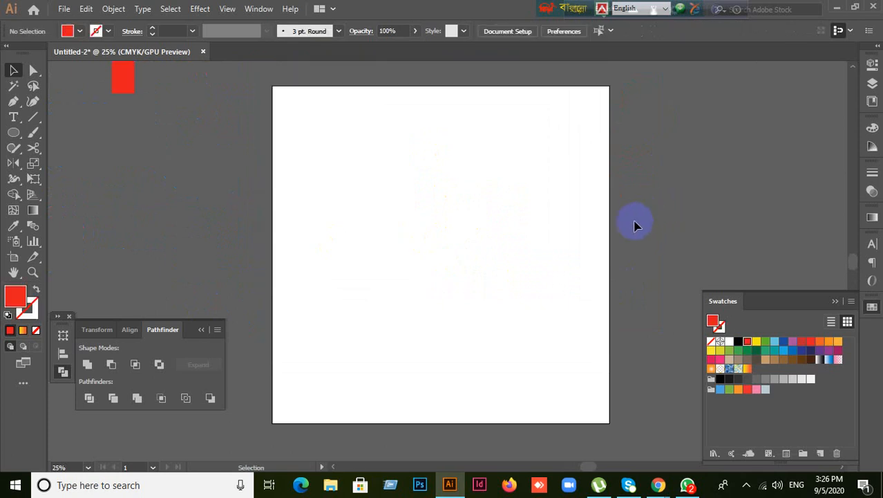
left_click(833, 303)
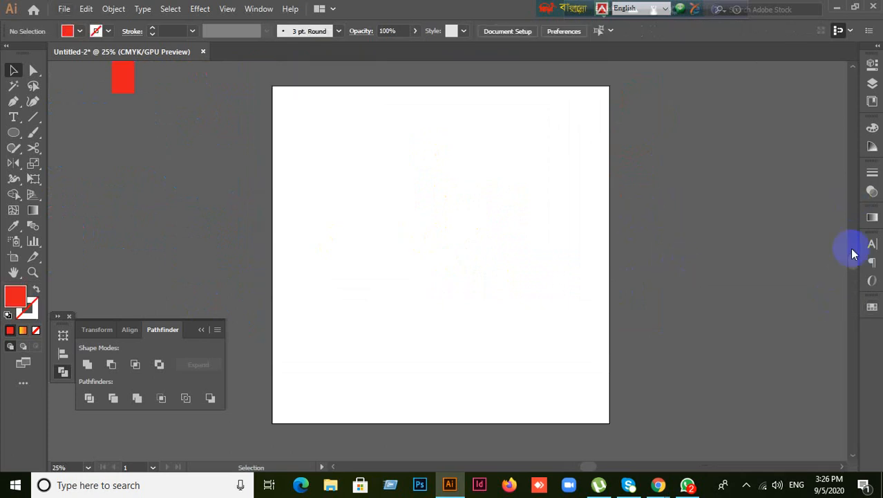
Step: Show where the Stroke settings are opened and hide them again
left_click(871, 172)
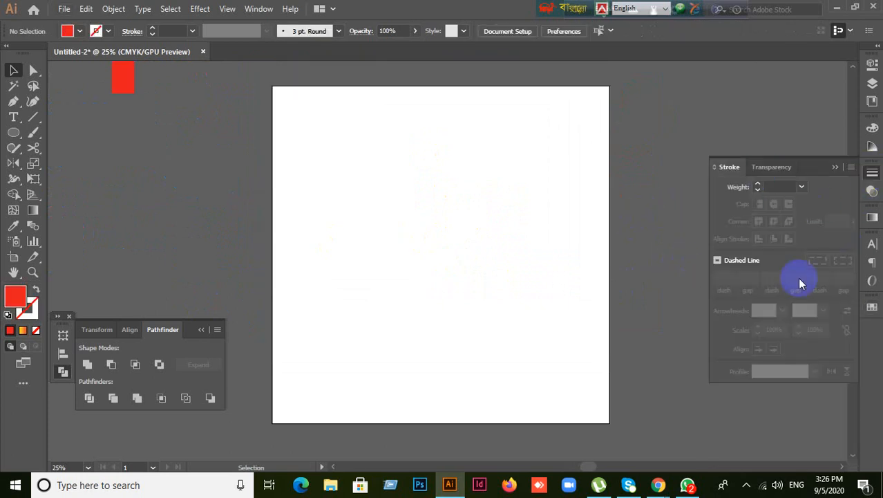
left_click(835, 168)
left_click(258, 10)
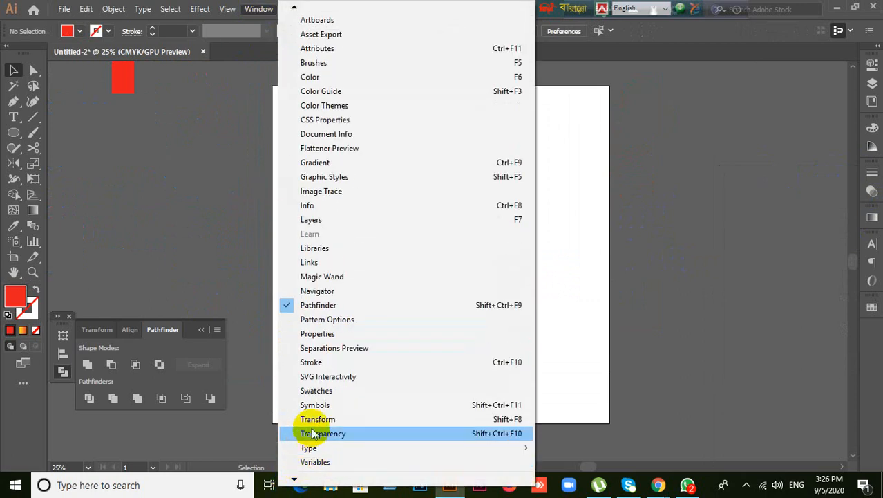
left_click(297, 362)
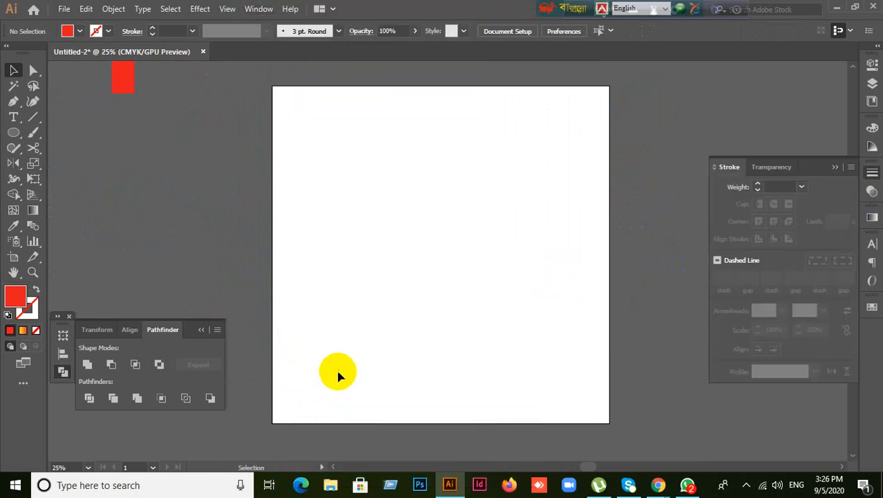
left_click(836, 166)
left_click(870, 173)
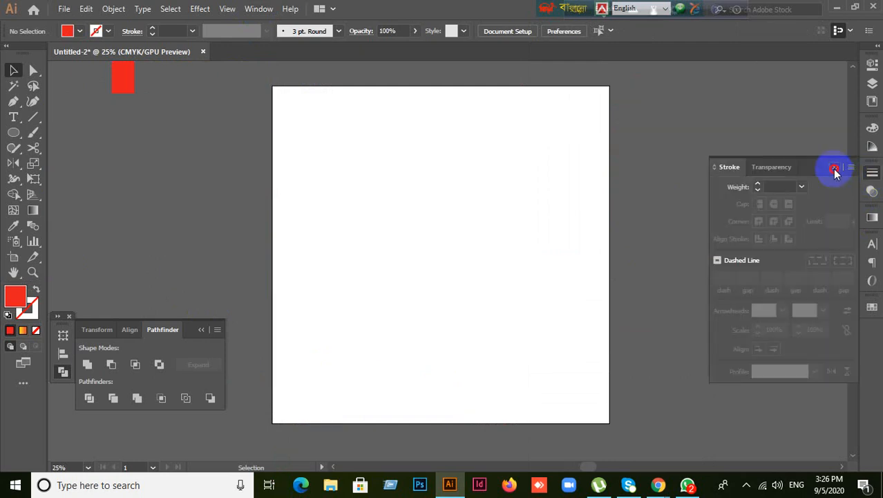
left_click(836, 167)
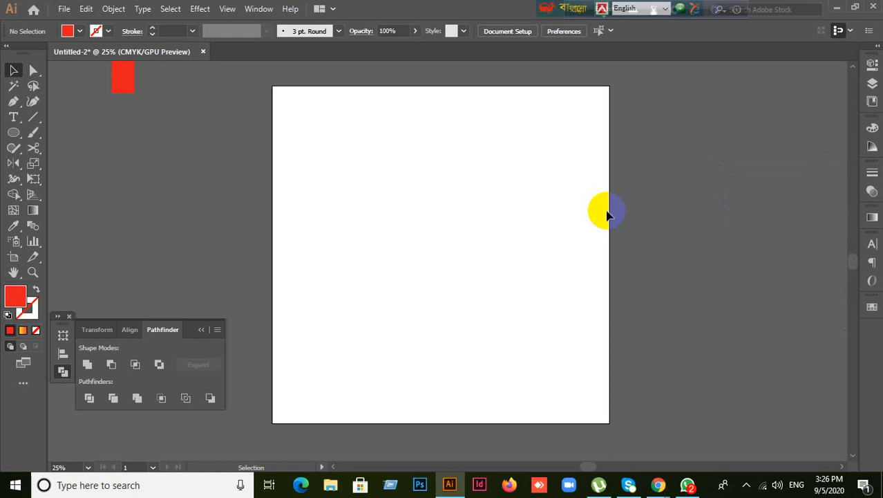
Step: Swap to no fill with a red stroke and draw a vertical Pen line about 1100 px long down the artboard
left_click(36, 290)
left_click(27, 308)
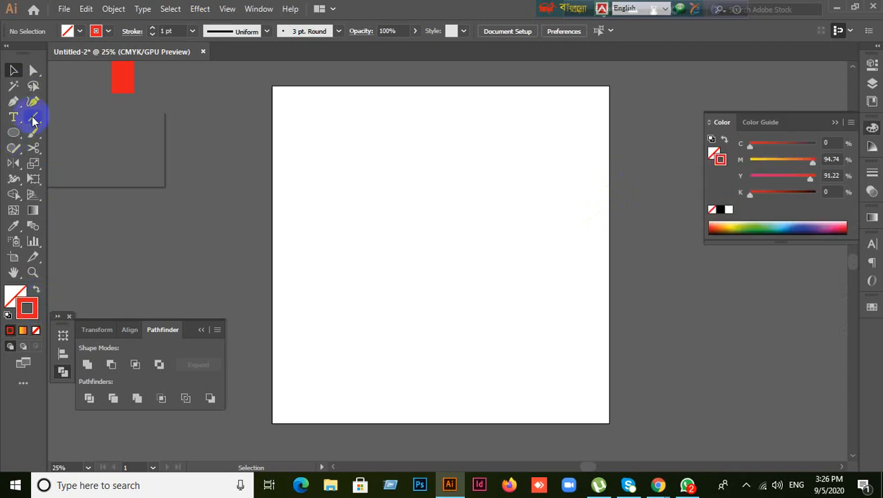
right_click(33, 119)
left_click_drag(10, 103, 73, 97)
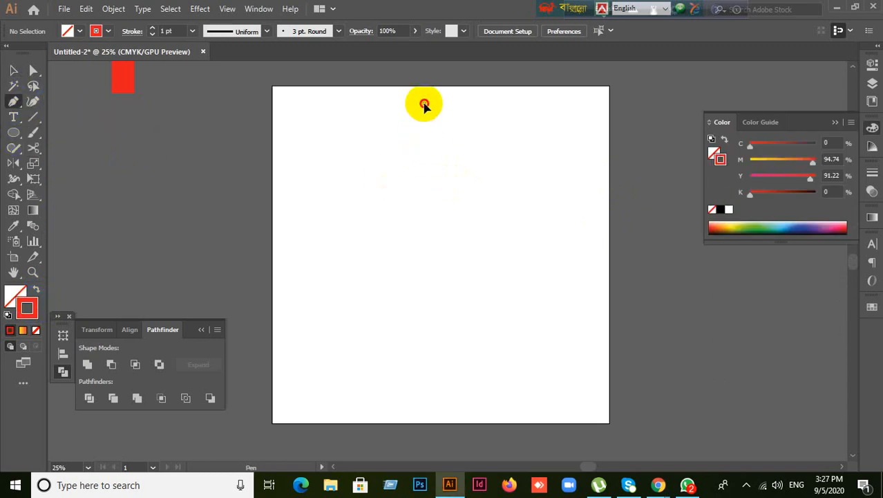
left_click(424, 102)
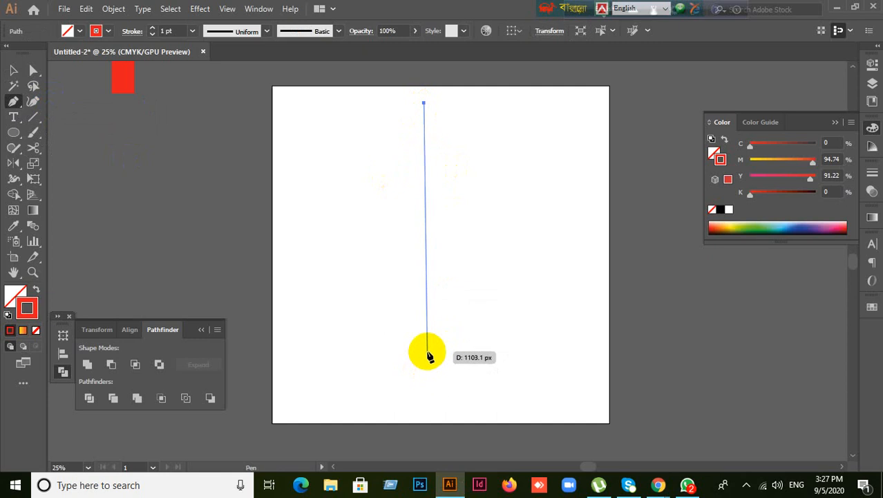
left_click(426, 352)
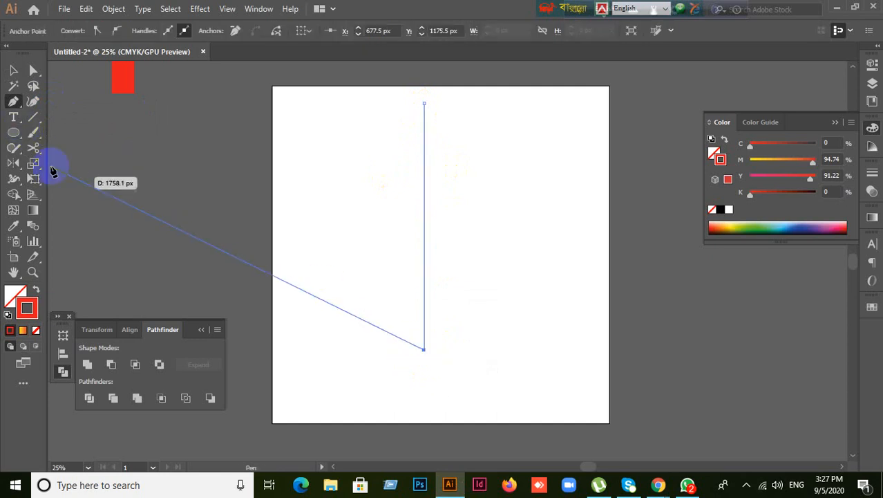
Step: Select the vertical red line with the Selection tool and set its stroke weight to 20 pt
left_click(13, 70)
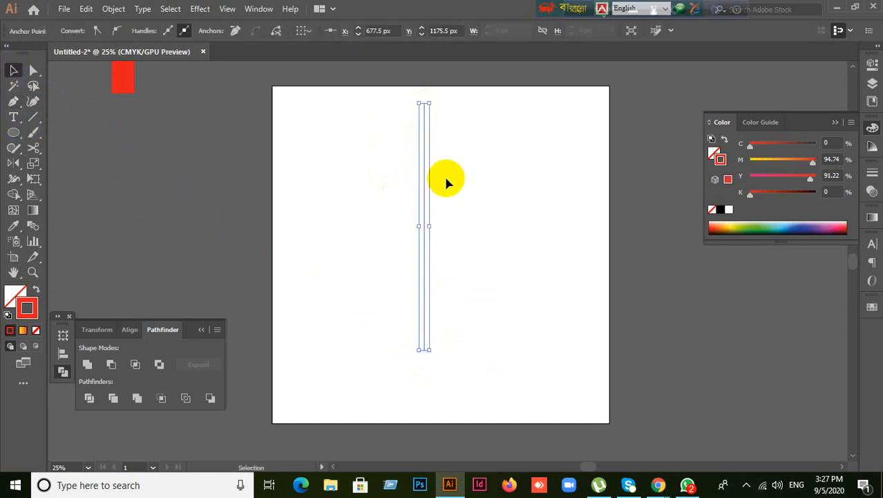
scroll(446, 166, "up", 4)
scroll(427, 142, "down", 1)
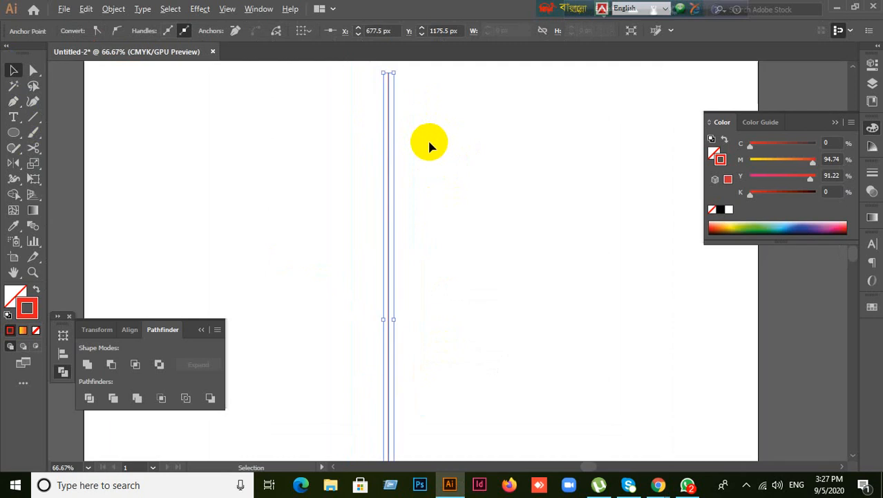
scroll(430, 145, "down", 1)
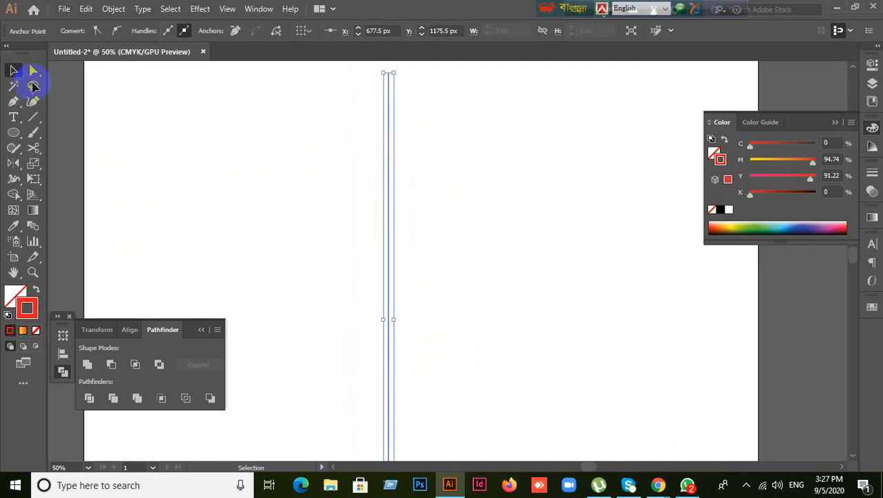
scroll(286, 185, "down", 1)
left_click_drag(238, 148, 425, 296)
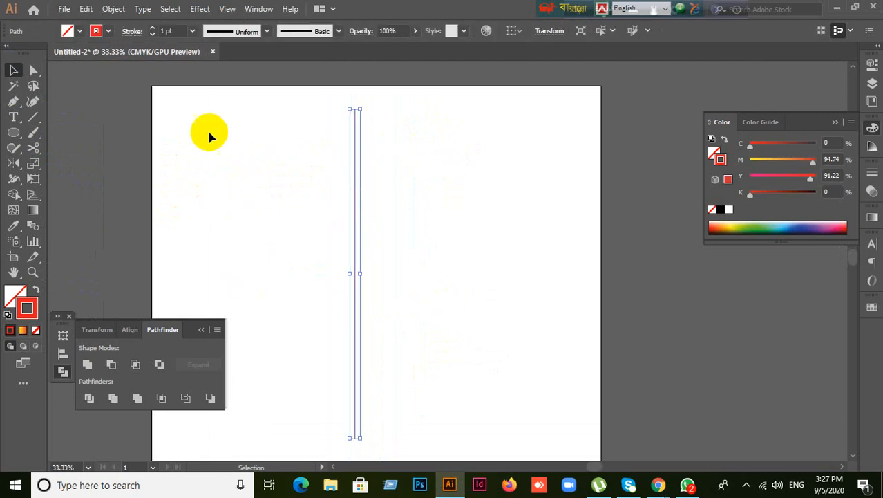
left_click(177, 31)
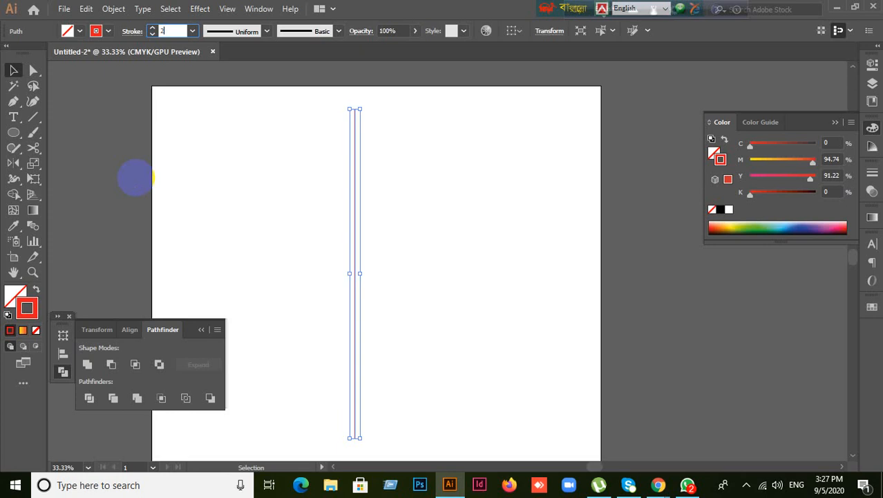
key("Return")
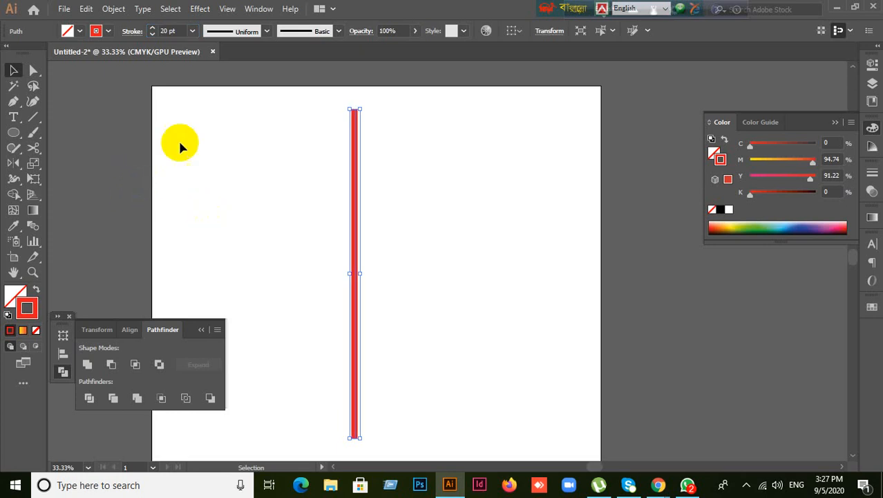
Step: Increase the vertical line's stroke weight to 25 pt
left_click(168, 31)
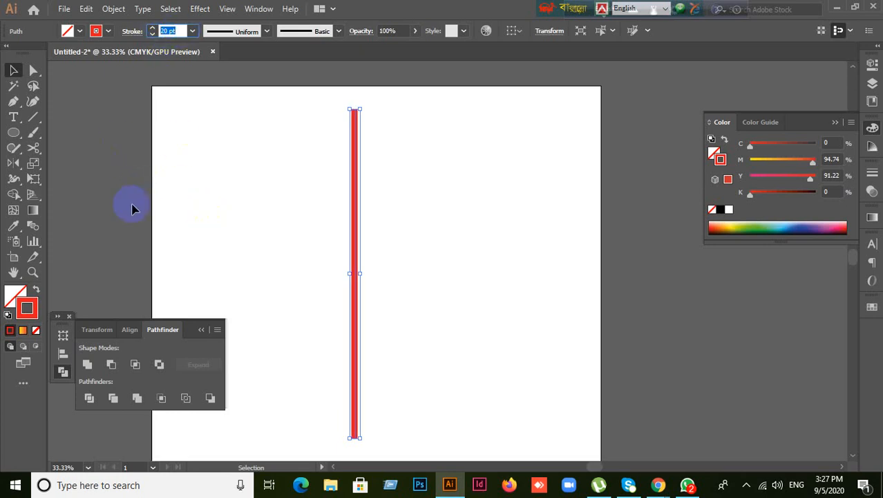
type("25")
key("Return")
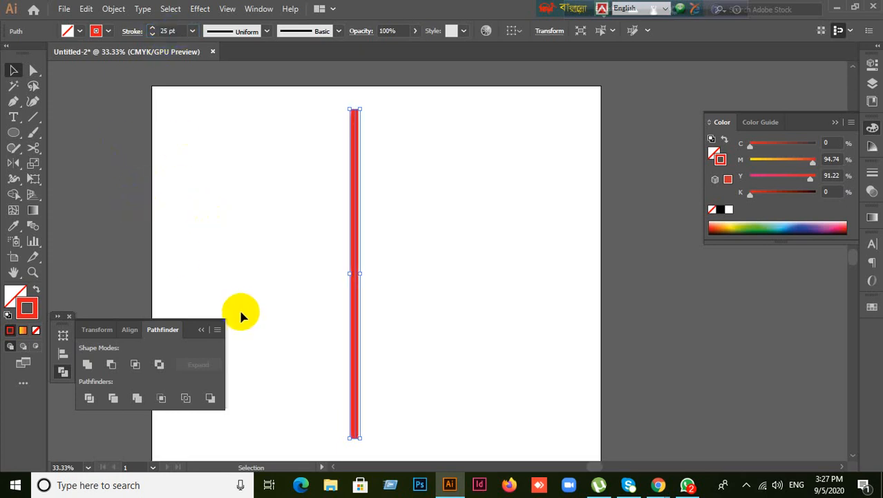
Step: Rotate the vertical line with Free Transform until it lies horizontally across the artboard
key("e")
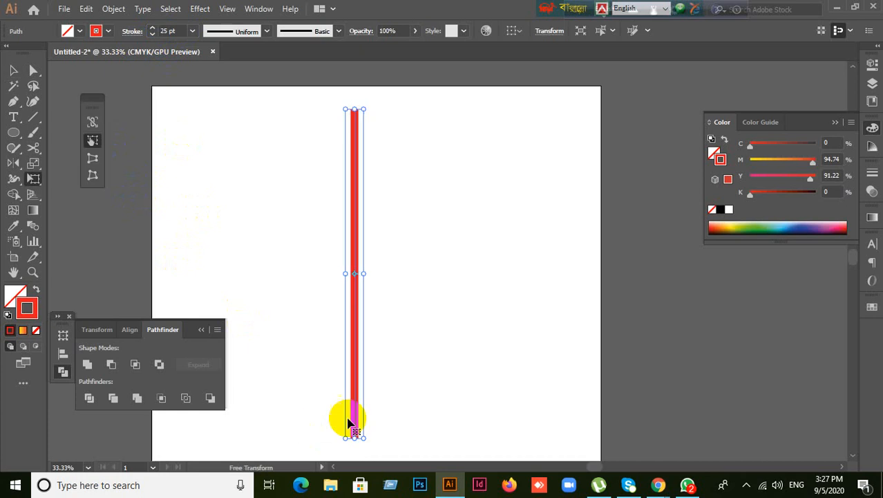
left_click_drag(331, 442, 498, 290)
left_click(15, 72)
left_click(356, 375)
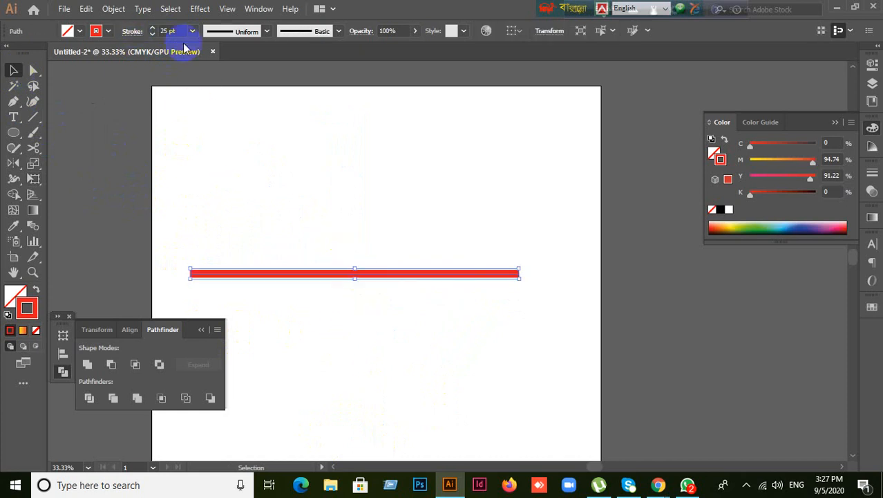
Step: Reduce the horizontal line's stroke weight to 10 pt and move the line slightly up and to the right
left_click_drag(182, 31, 140, 33)
type("10")
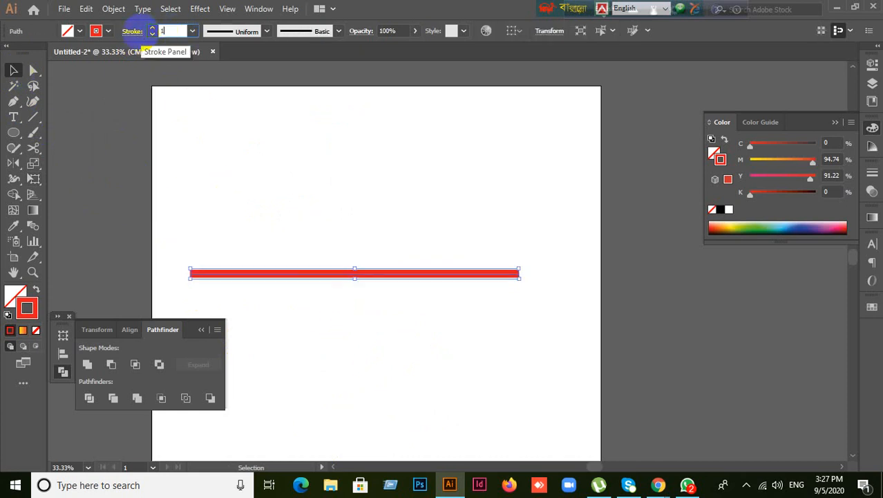
key("Return")
left_click_drag(257, 223, 372, 329)
scroll(372, 329, "up", 1)
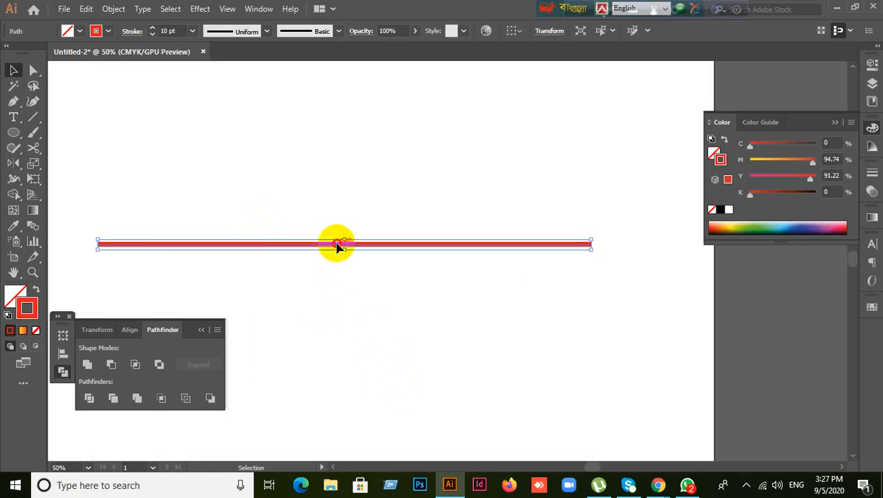
left_click_drag(337, 243, 367, 214)
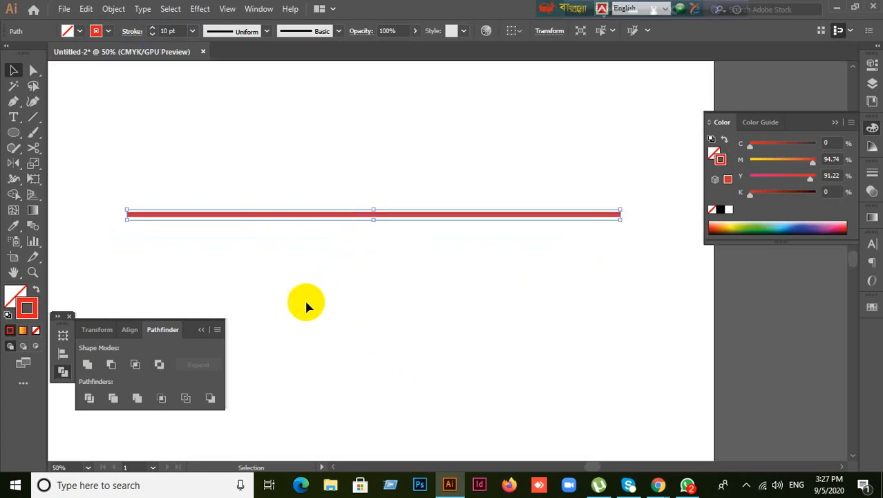
Step: Show the Stroke settings and delete the horizontal red line
left_click(873, 172)
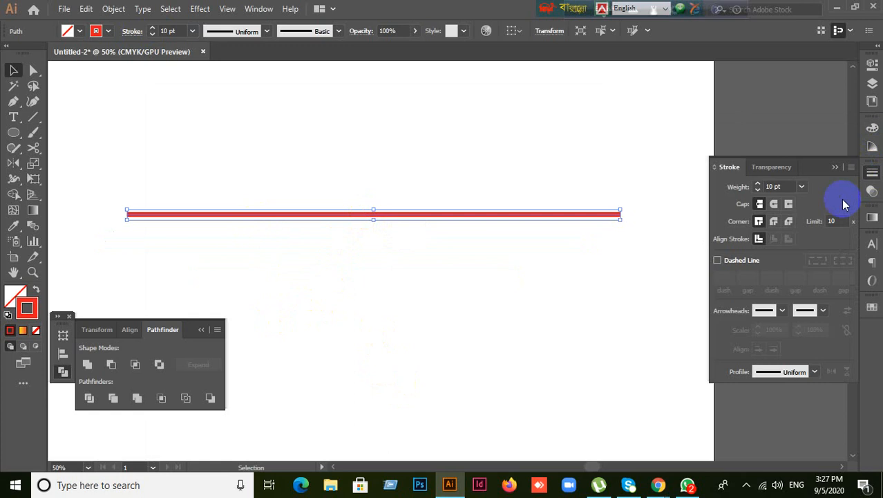
left_click(480, 328)
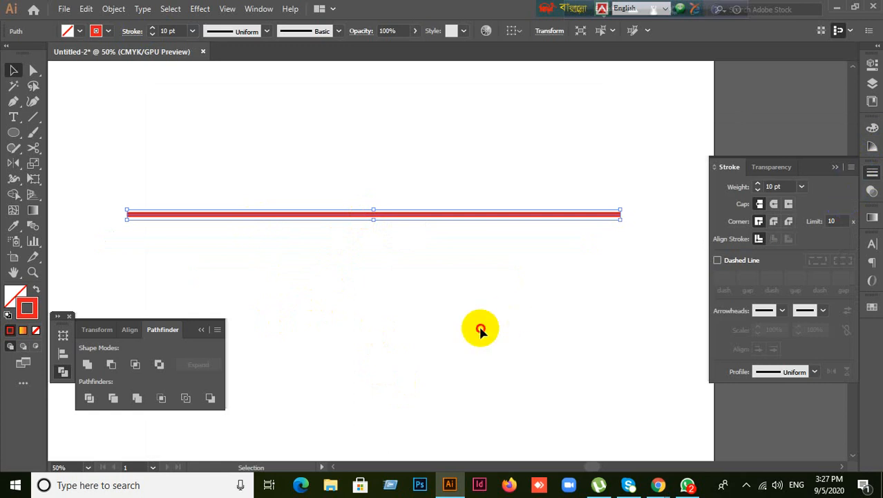
left_click_drag(268, 162, 401, 302)
key("Delete")
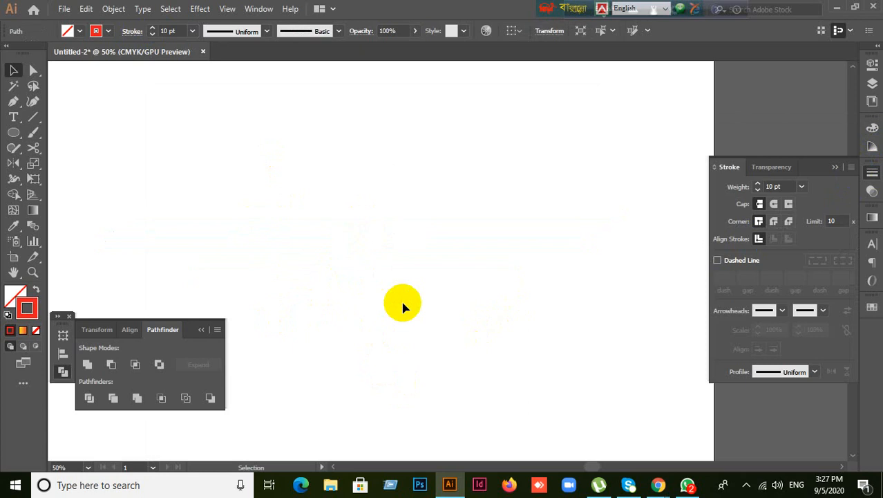
left_click(14, 102)
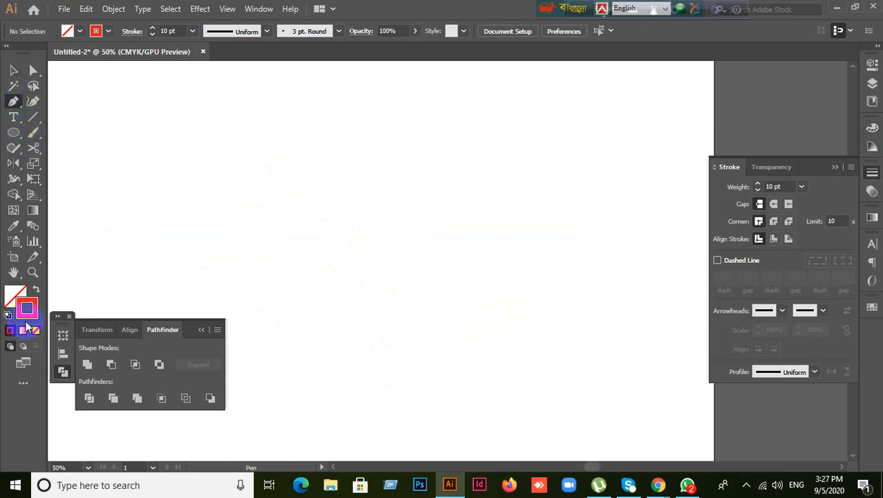
left_click(11, 297)
left_click(21, 311)
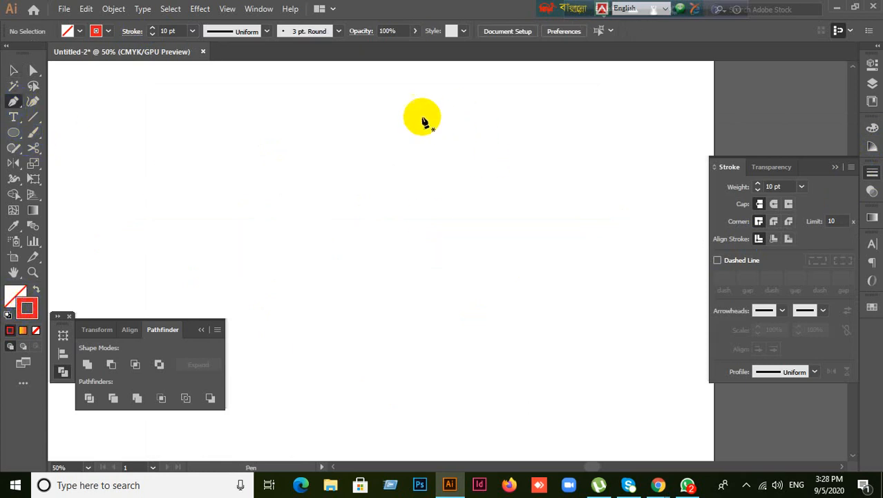
left_click_drag(203, 210, 217, 210)
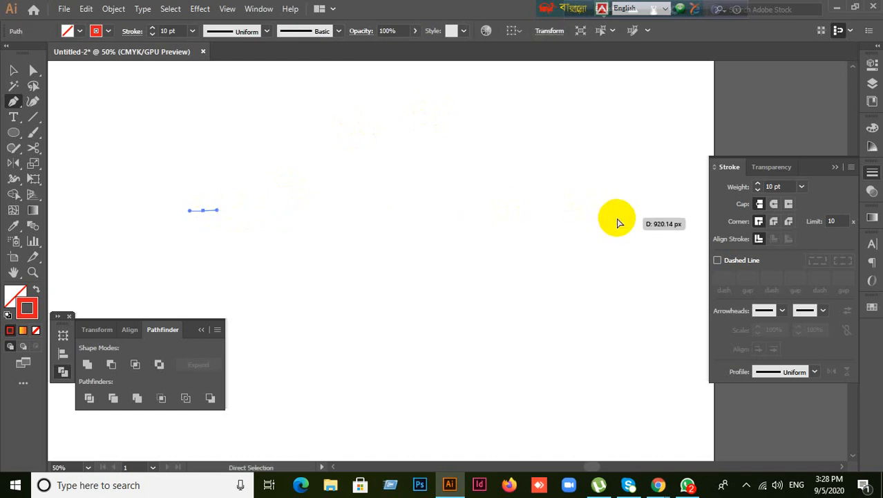
left_click(616, 218, "ctrl")
left_click(229, 214)
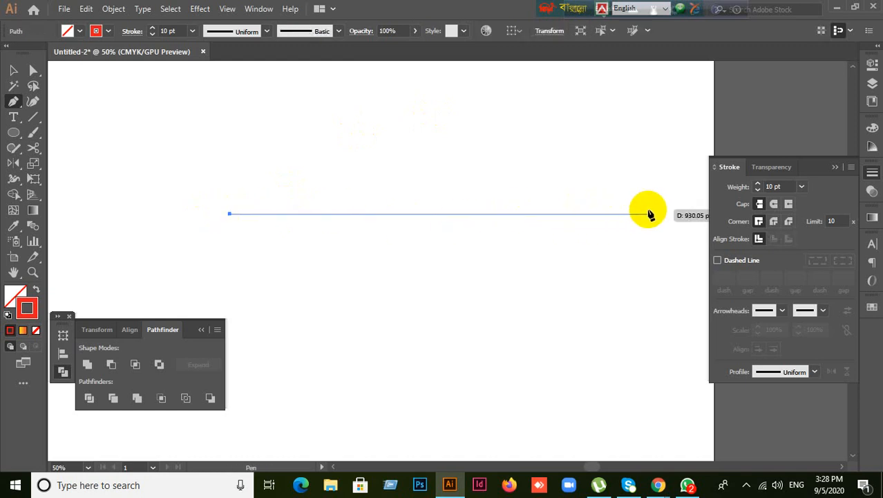
left_click(651, 215)
key("ctrl+z")
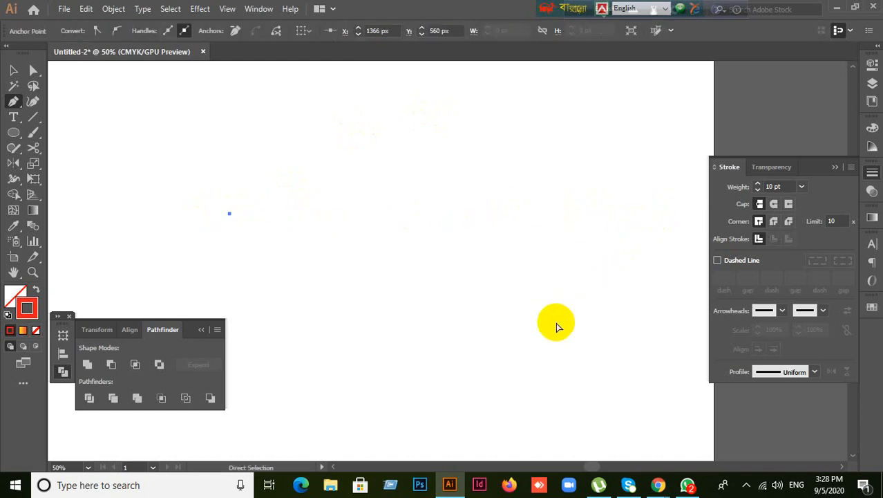
key("ctrl+z")
Step: Draw a long horizontal line across the upper part of the artboard with the Line Segment tool
left_click(35, 118)
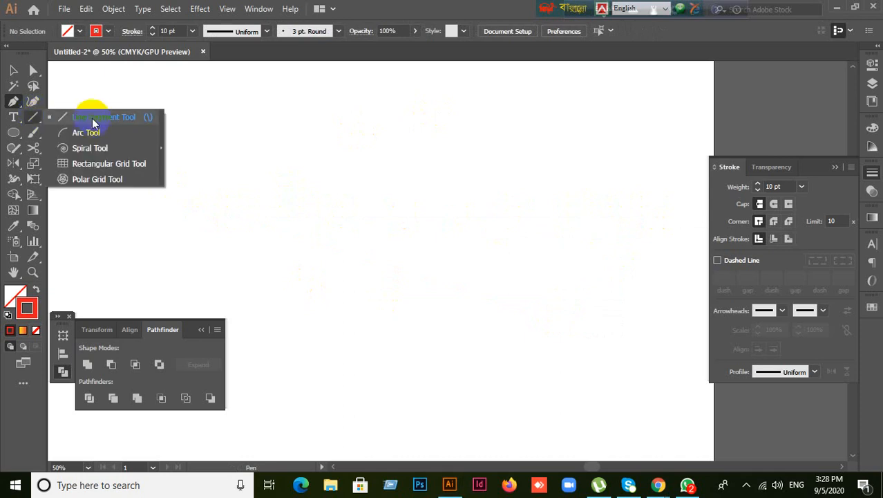
left_click(96, 123)
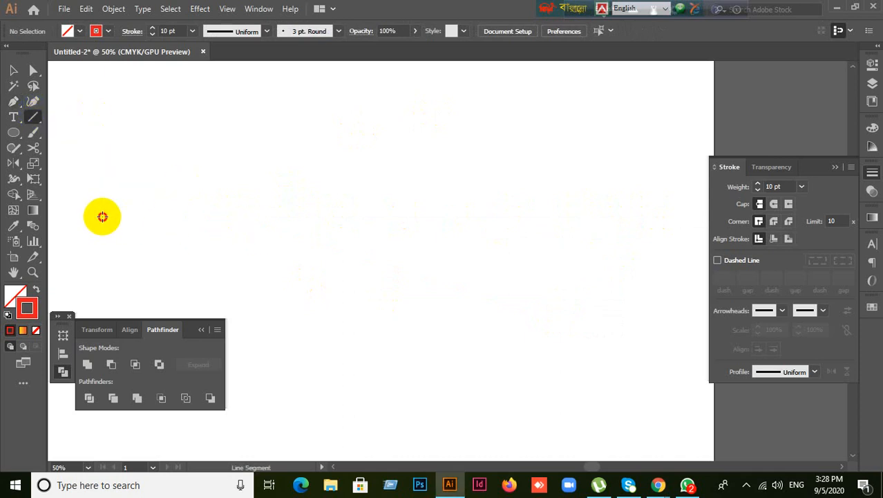
left_click_drag(103, 217, 588, 216)
left_click(17, 71)
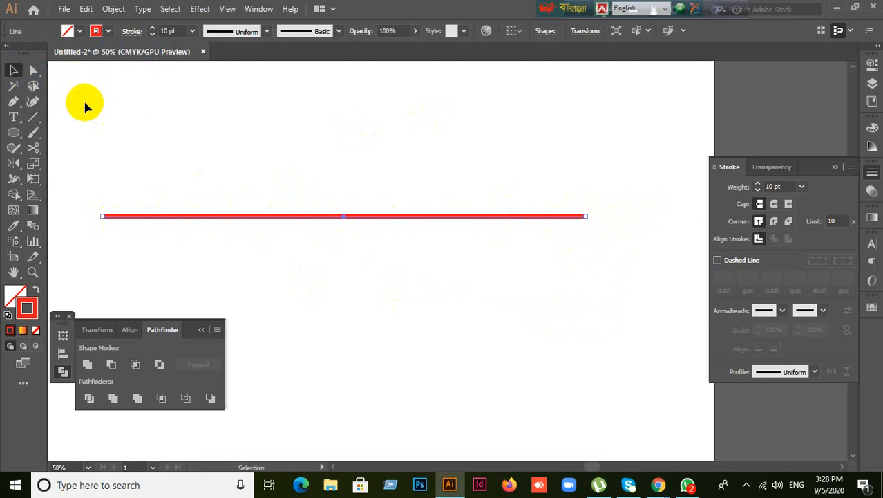
Step: Set the new line's stroke weight to 5 pt and deselect it
left_click(172, 30)
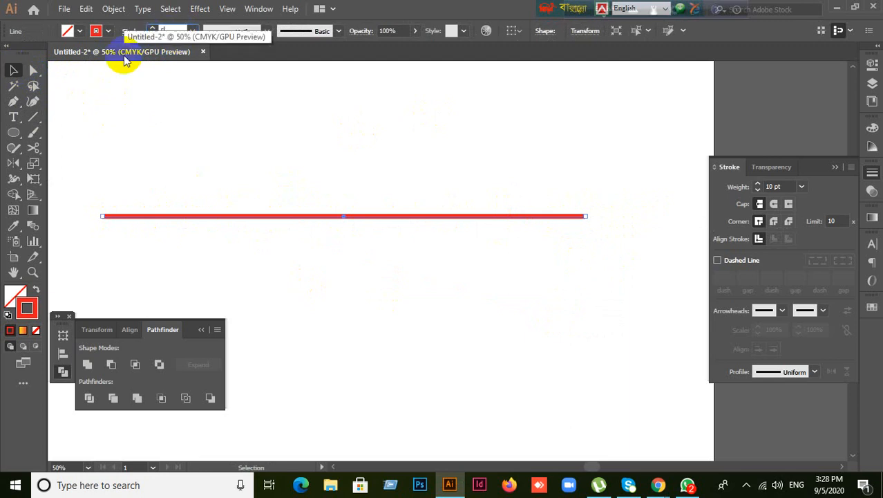
type("5")
key("Return")
left_click(256, 243)
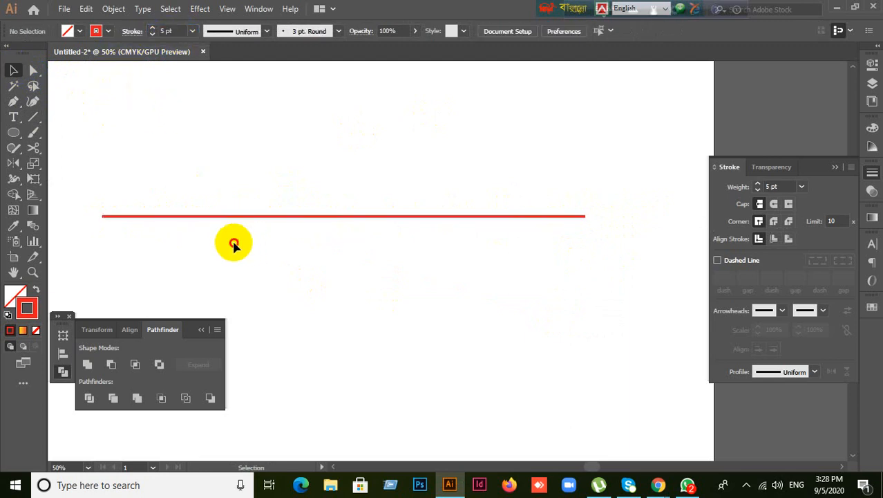
Step: Select the line and try the Round Cap and Projecting Cap on its ends, returning to the Butt Cap
left_click_drag(233, 242, 345, 143)
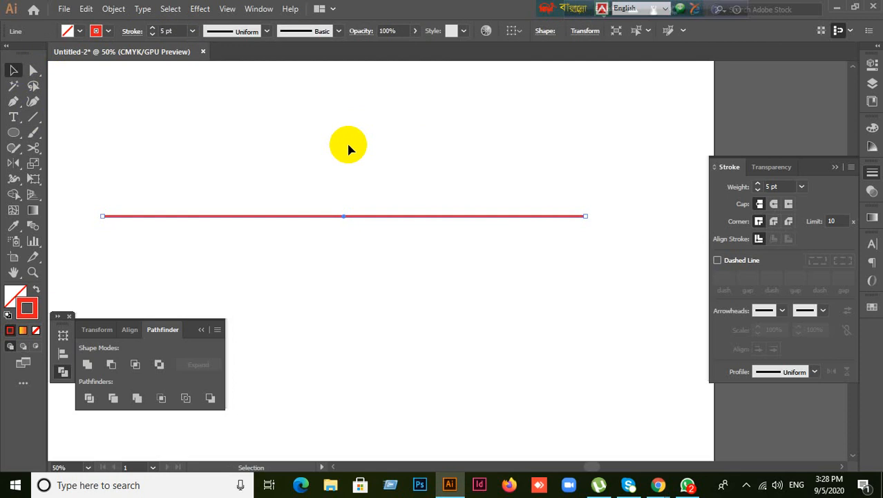
scroll(587, 205, "up", 5)
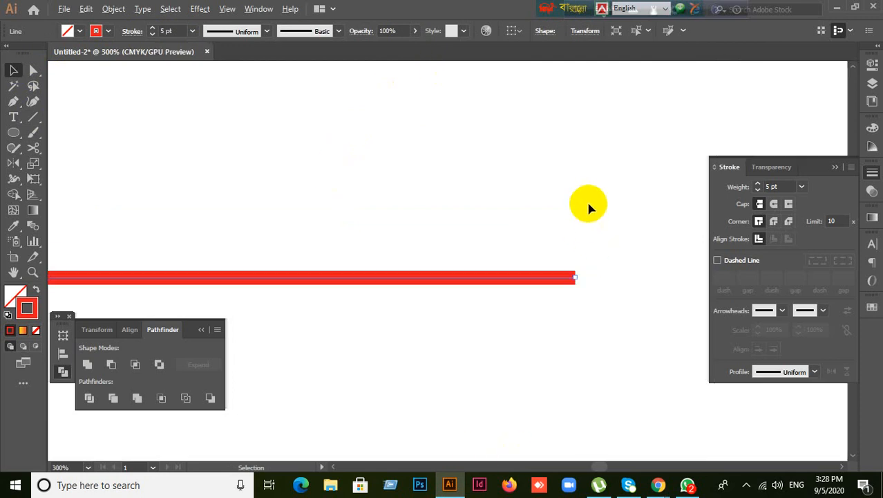
scroll(591, 302, "up", 2)
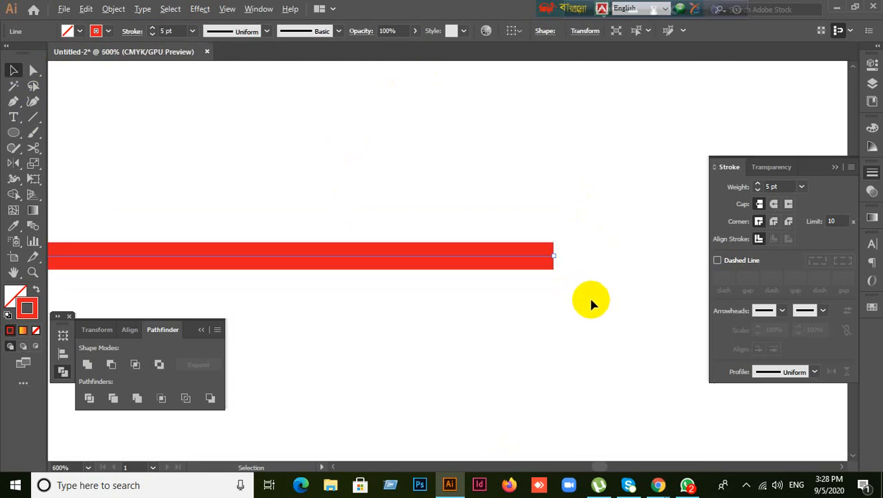
left_click(615, 269)
left_click_drag(379, 161, 534, 326)
scroll(551, 256, "down", 2)
left_click_drag(380, 298, 584, 297)
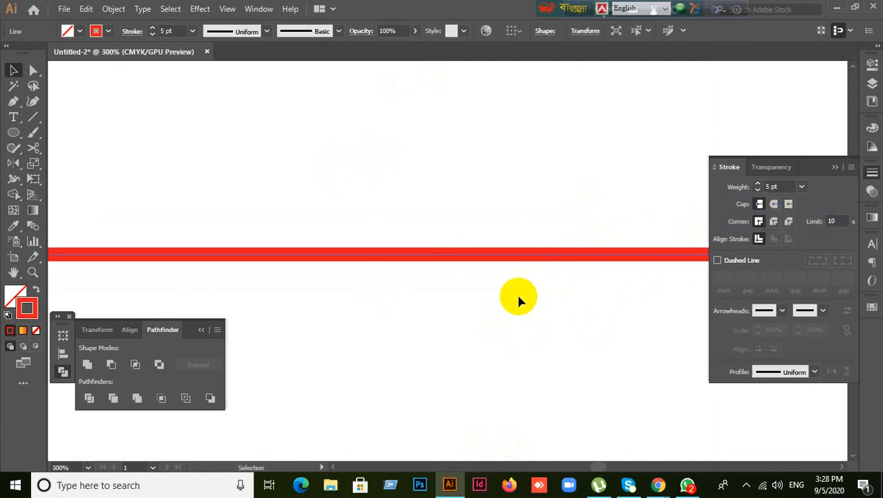
scroll(518, 295, "down", 3)
scroll(640, 279, "up", 8)
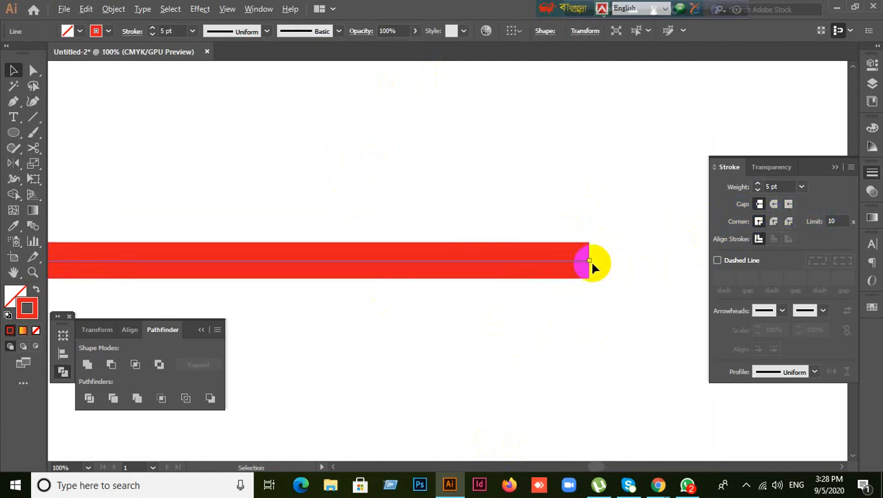
scroll(593, 267, "up", 2)
scroll(593, 268, "down", 3)
scroll(594, 267, "up", 2)
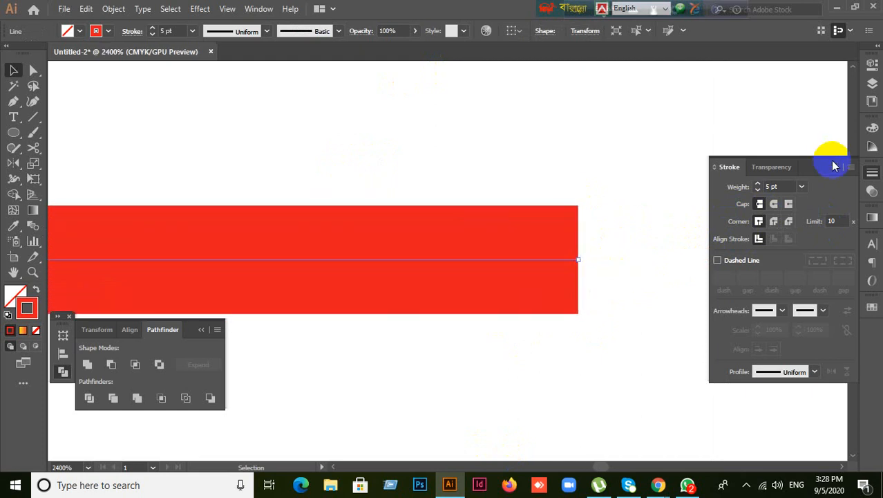
left_click(774, 204)
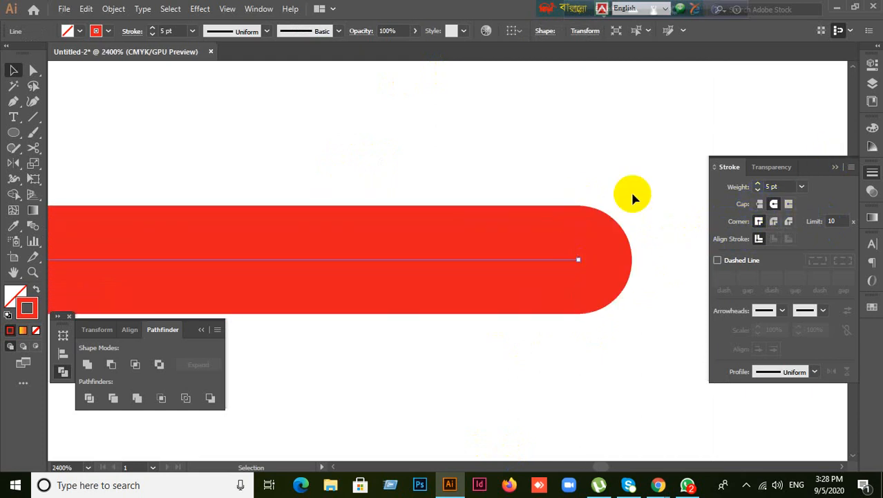
left_click(789, 204)
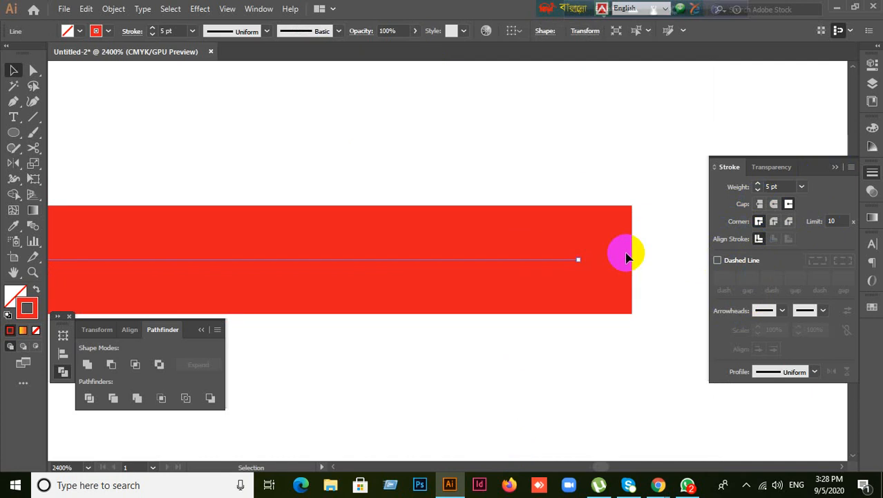
left_click(758, 205)
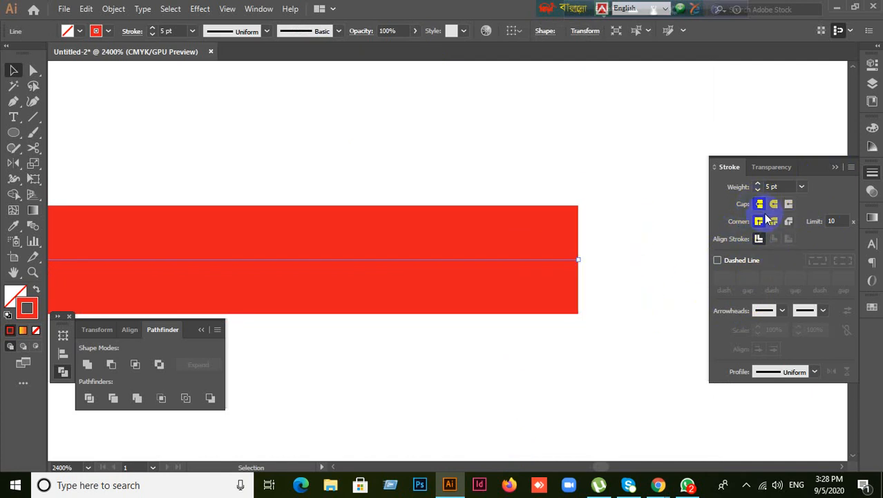
Step: Compare the Round Cap and Projecting Cap again on the line's right end and restore the Butt Cap
left_click(774, 204)
left_click(788, 204)
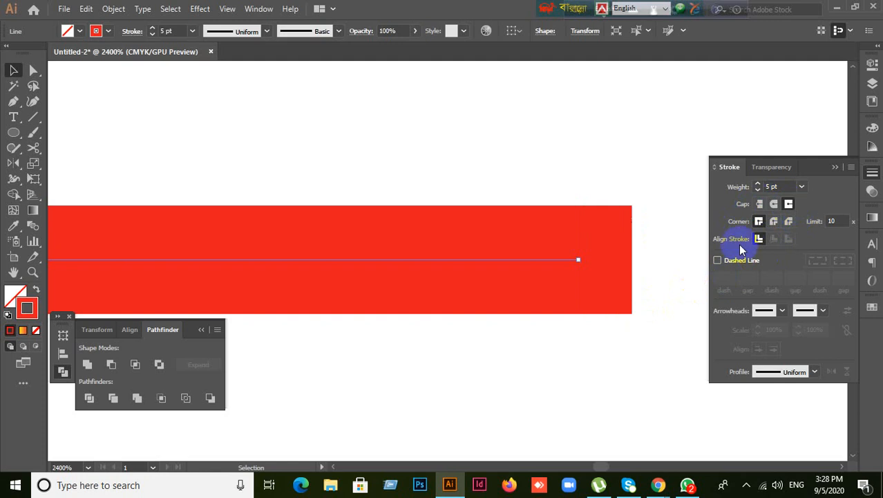
left_click(758, 208)
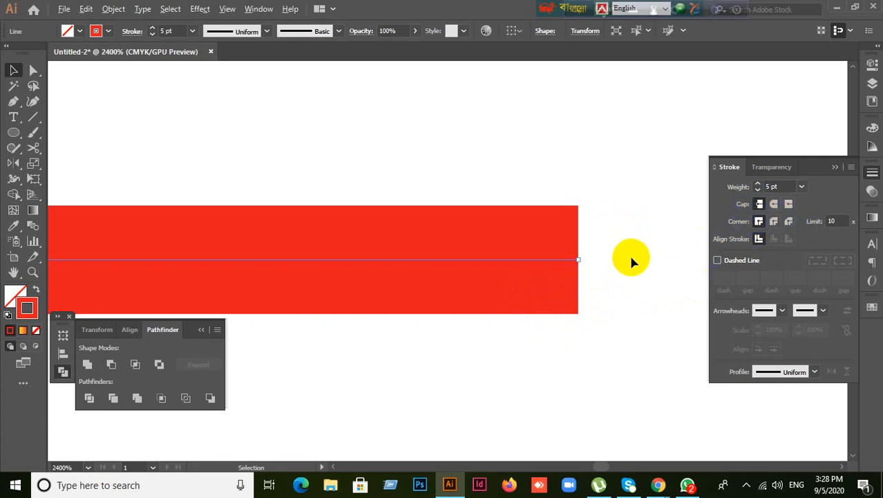
Step: Try the Round Join corner setting on the horizontal line and set it back to Miter Join
scroll(691, 252, "down", 2)
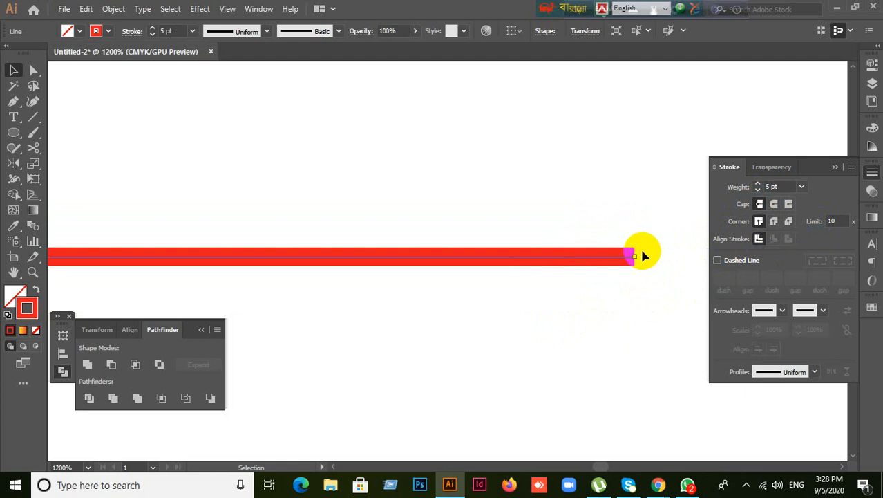
scroll(642, 253, "down", 5)
scroll(470, 293, "down", 4)
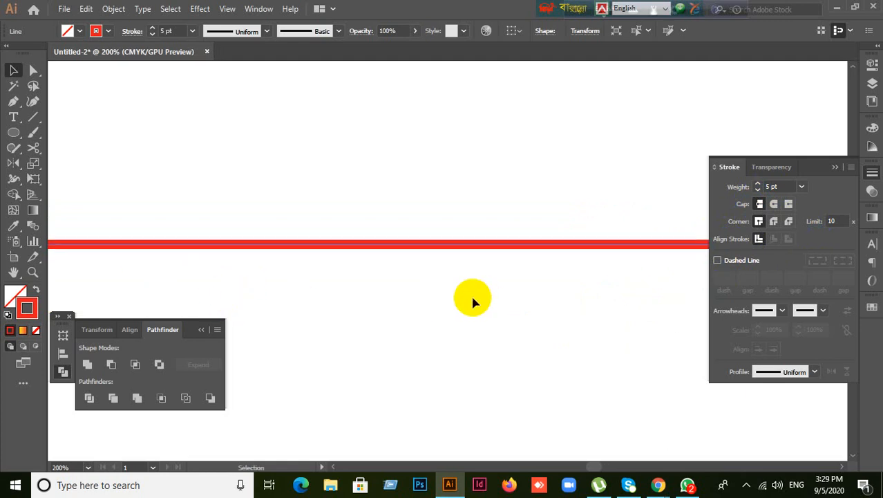
left_click_drag(426, 260, 446, 224)
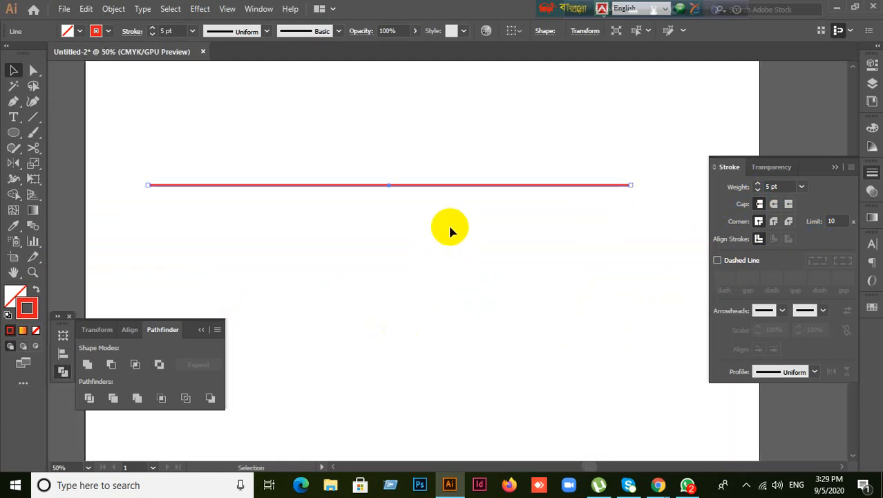
scroll(449, 222, "up", 1)
scroll(385, 220, "down", 1)
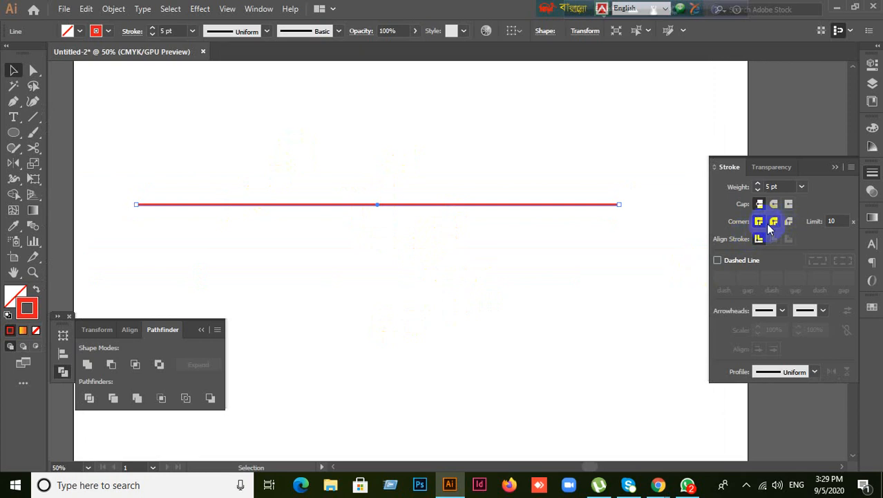
left_click(624, 276)
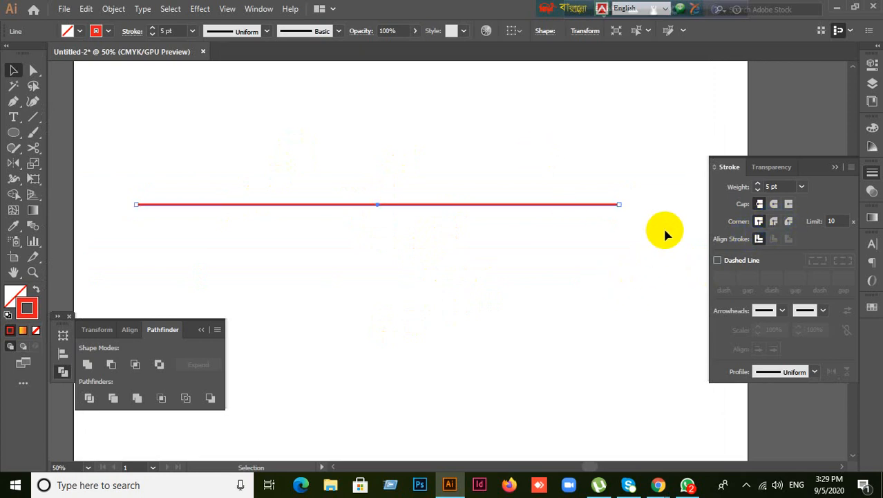
key("ctrl+1")
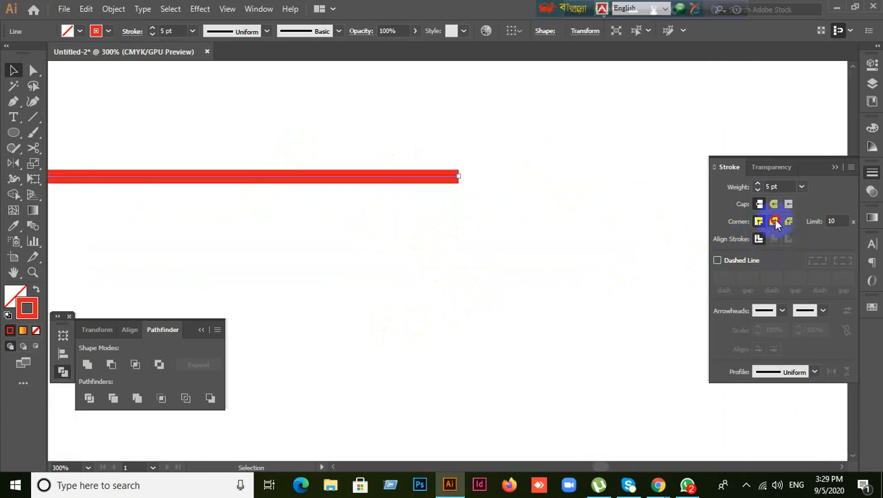
left_click(759, 221)
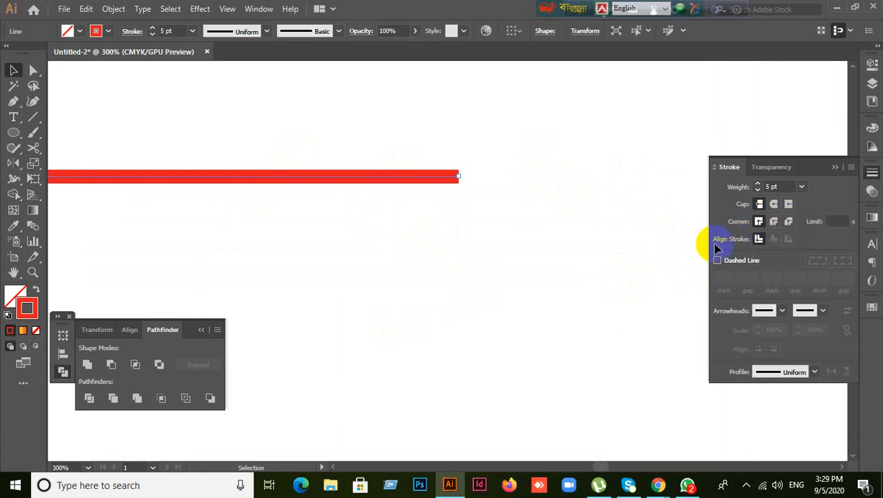
Step: Move the red line up near the top edge of the artboard and deselect it
scroll(517, 253, "down", 6)
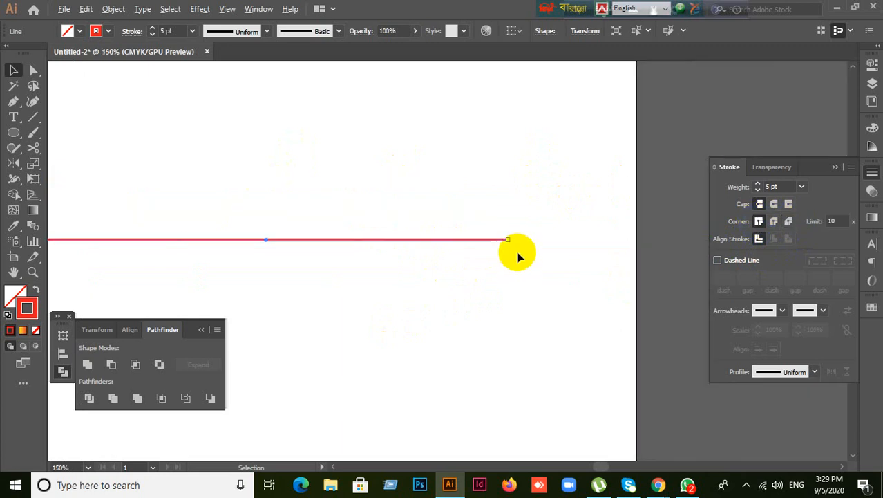
left_click_drag(352, 282, 420, 169)
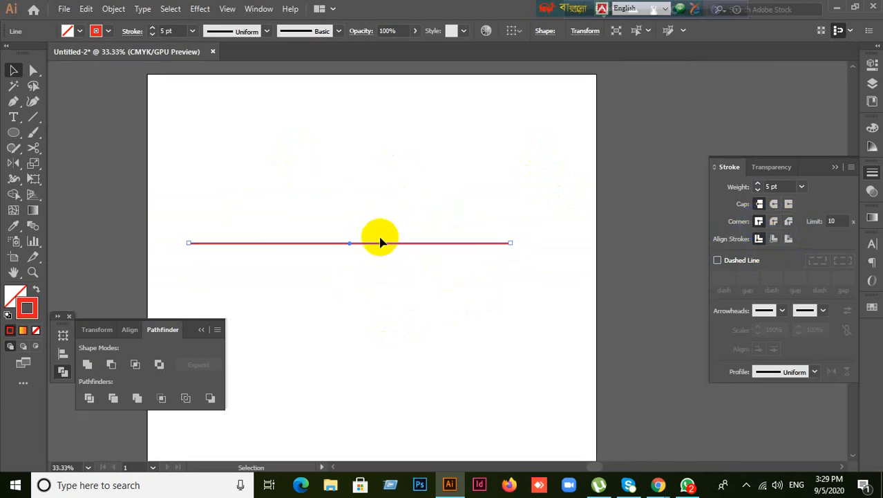
left_click_drag(381, 244, 414, 132)
left_click(423, 183)
Step: Draw a red-outlined square below the horizontal line with the Rectangle tool
scroll(418, 121, "up", 3)
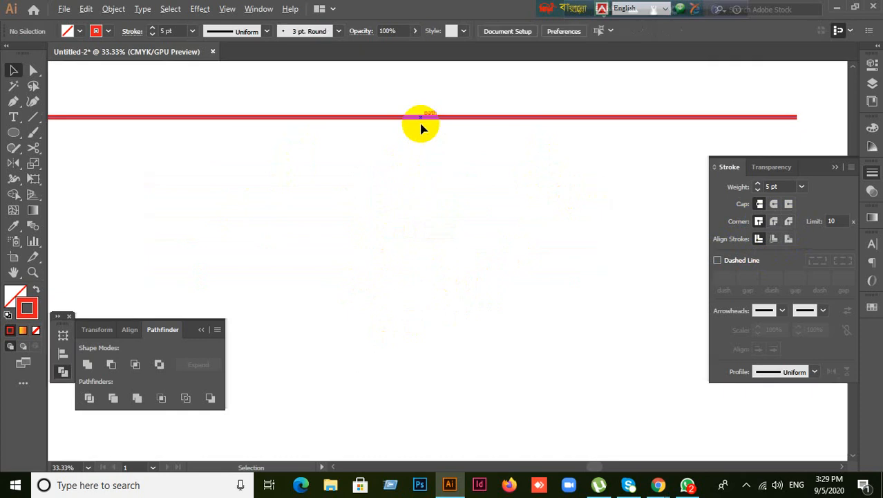
left_click_drag(10, 140, 55, 134)
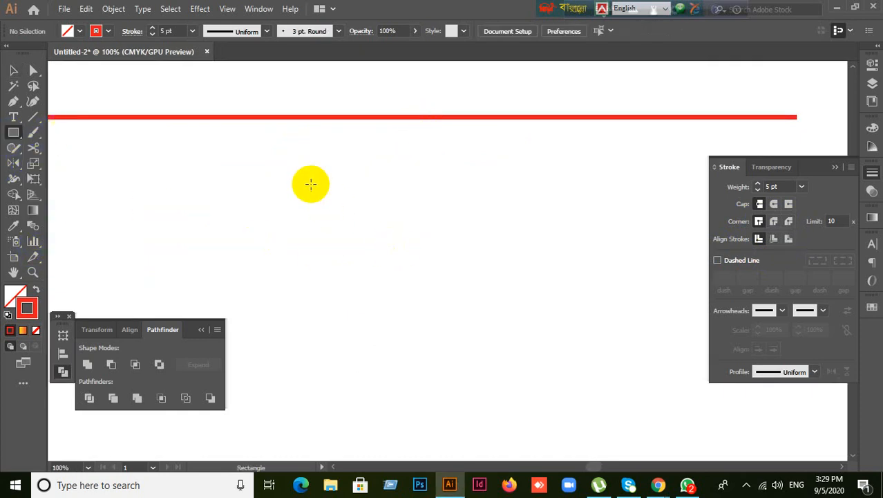
left_click_drag(310, 184, 572, 444)
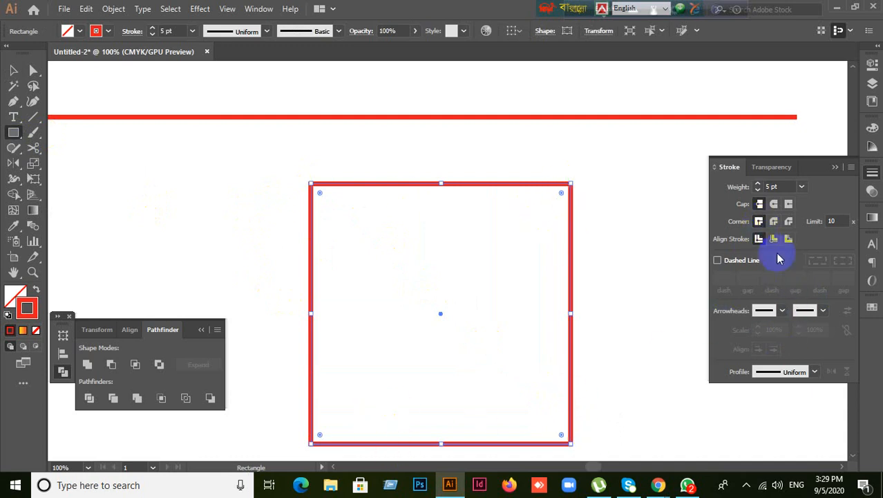
Step: Try the Round Join on the square's corners, inspect its upper-right corner, and undo the change
left_click(774, 222)
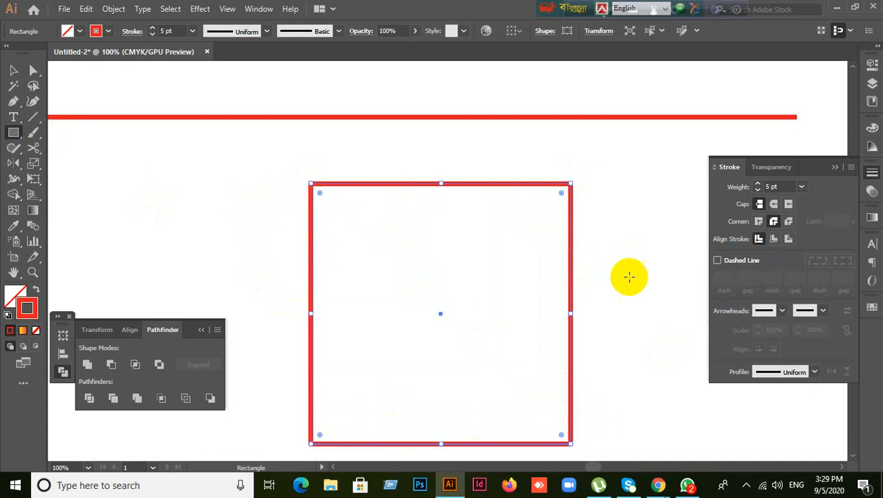
left_click(13, 69)
scroll(546, 181, "up", 4)
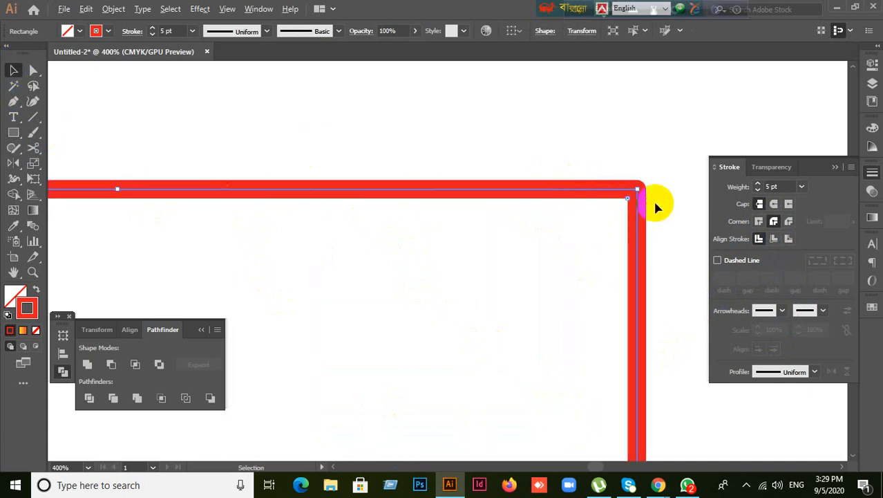
key("ctrl+z")
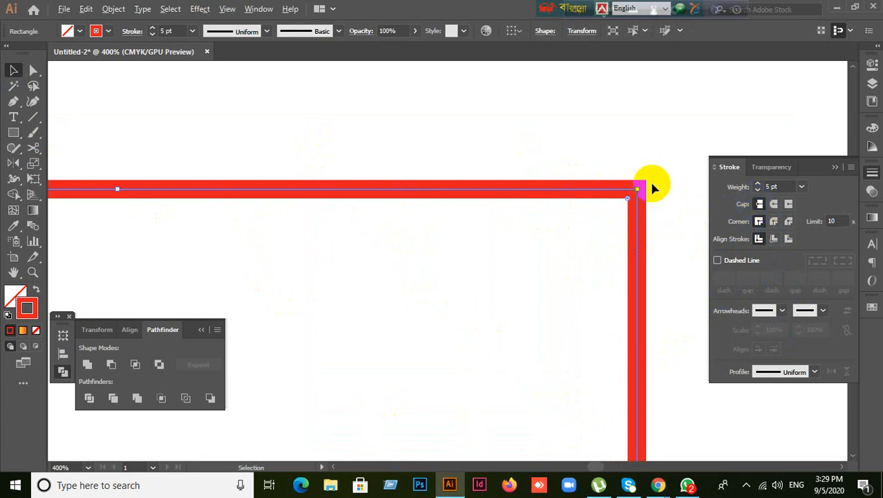
scroll(610, 230, "down", 3)
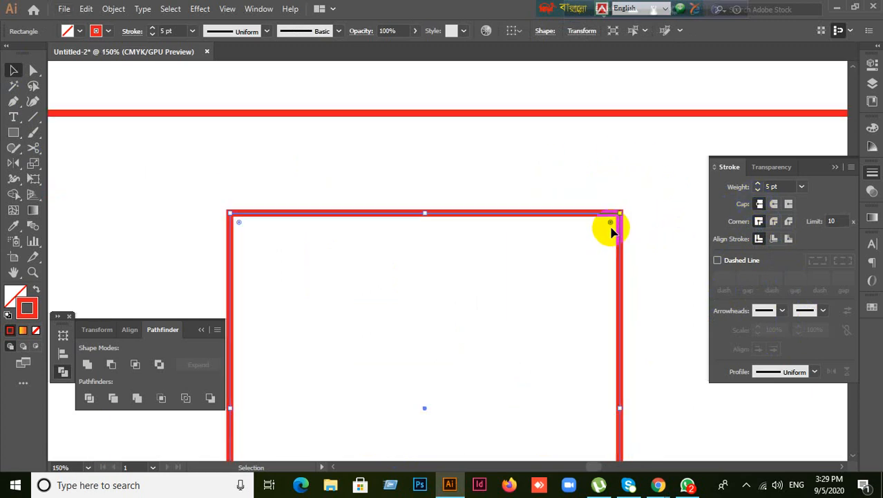
scroll(611, 232, "down", 1)
scroll(505, 304, "down", 2)
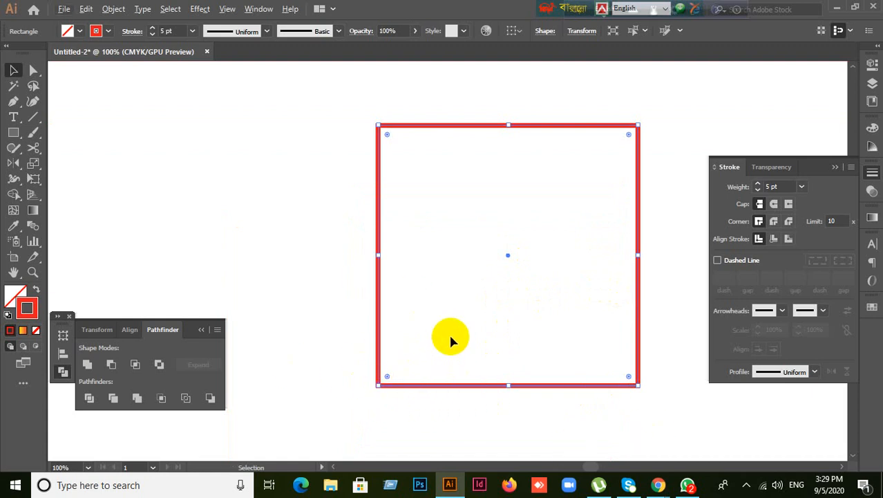
Step: Select the horizontal line and the square in turn to compare the open path with the closed shape
scroll(450, 340, "down", 5)
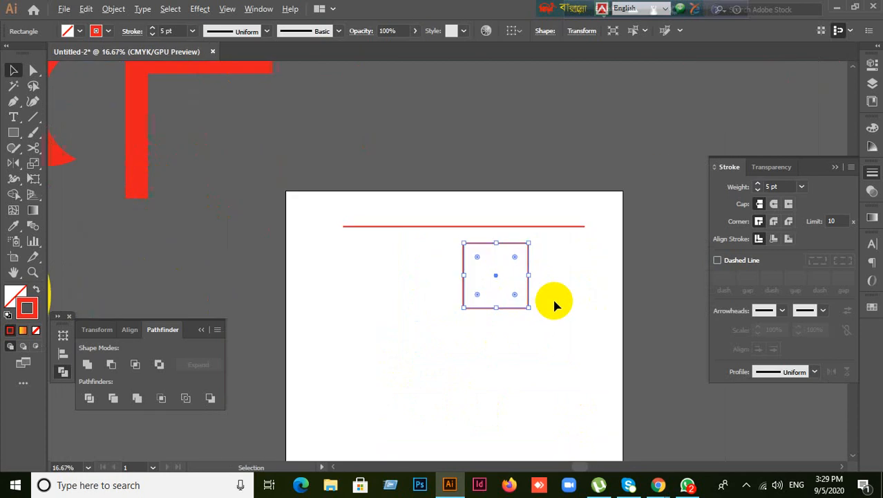
scroll(553, 296, "up", 2)
left_click(593, 201)
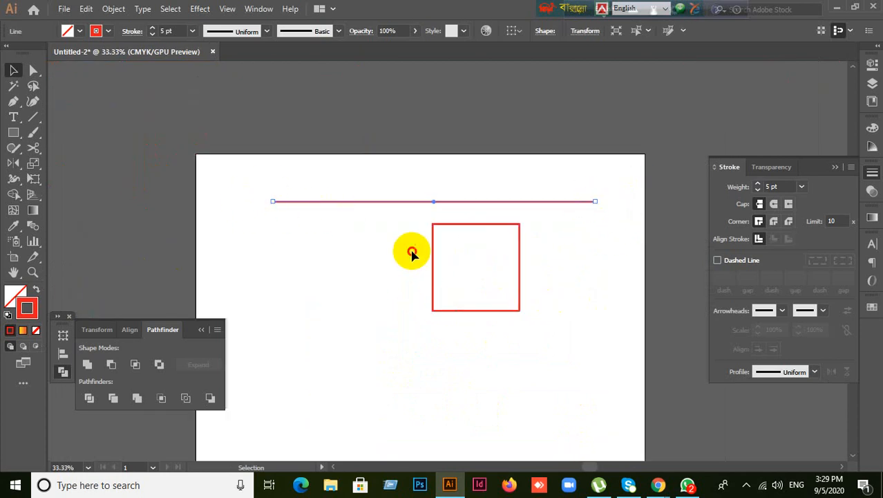
left_click(458, 276)
scroll(456, 270, "up", 2)
scroll(421, 182, "up", 1)
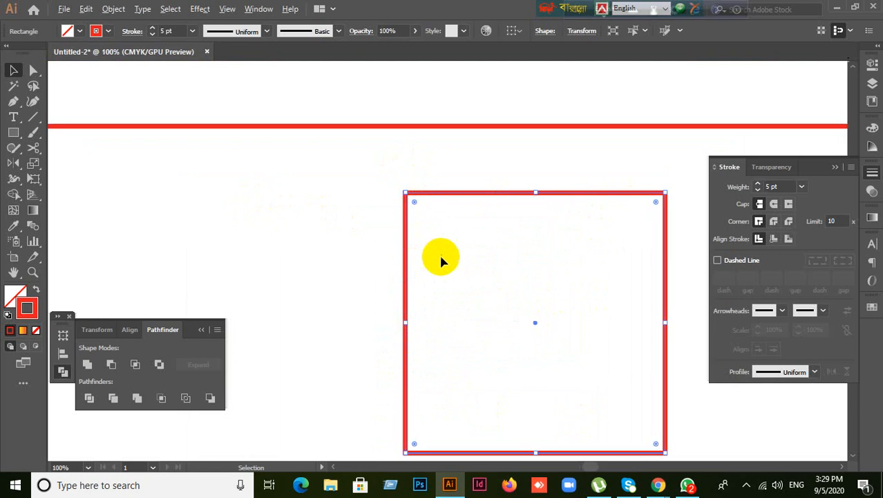
left_click_drag(554, 306, 512, 240)
scroll(410, 161, "up", 1)
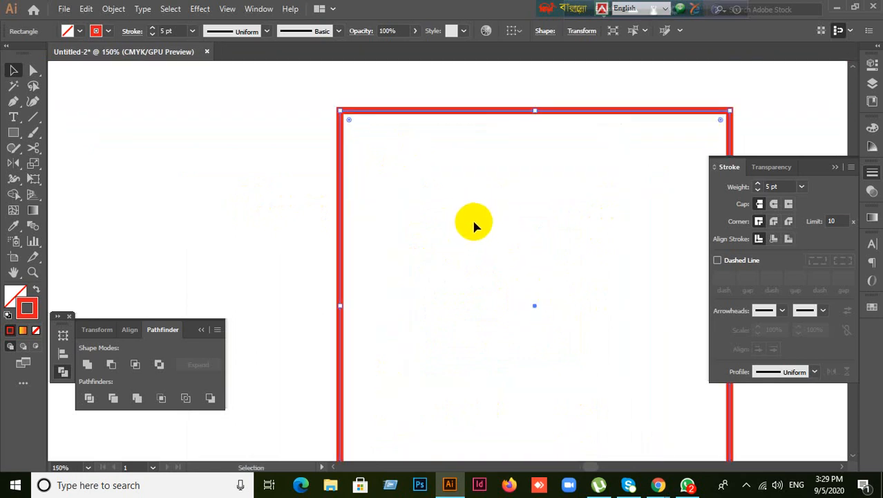
scroll(475, 231, "down", 1)
left_click_drag(566, 257, 537, 242)
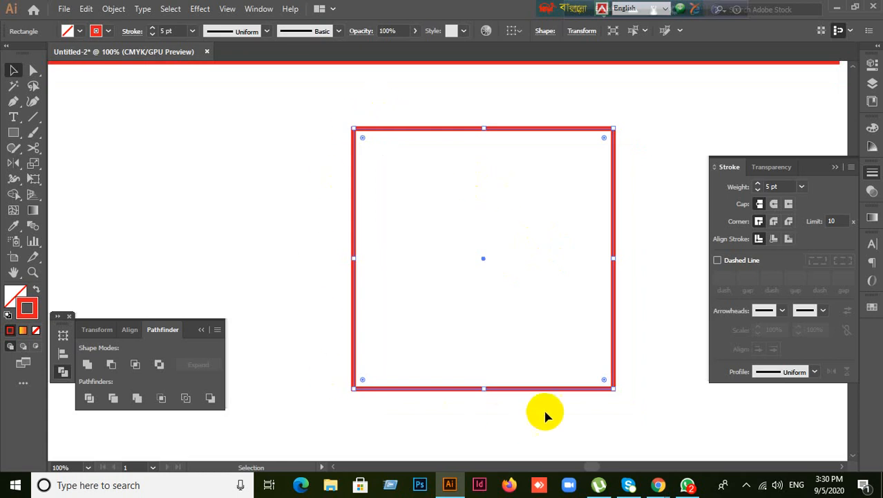
left_click(498, 286)
left_click_drag(296, 169, 381, 222)
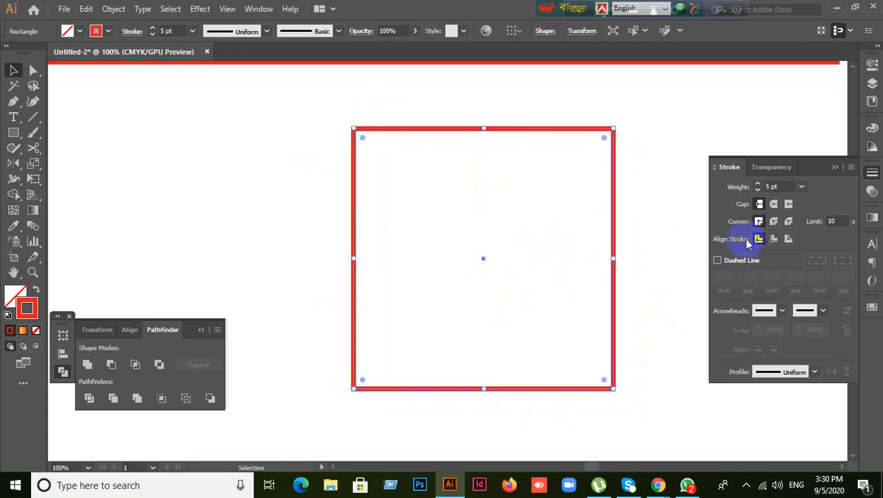
Step: Try the Round Cap and Projecting Cap on the square's stroke and restore the Butt Cap
left_click(774, 204)
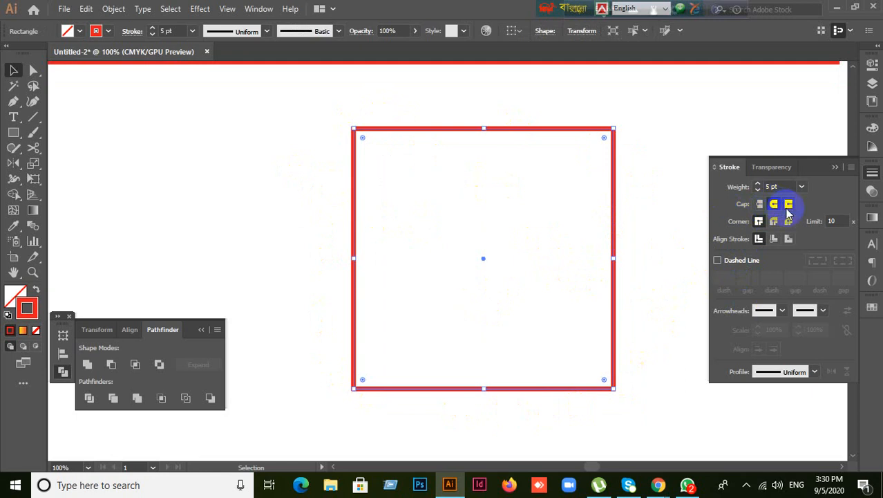
scroll(664, 154, "up", 3)
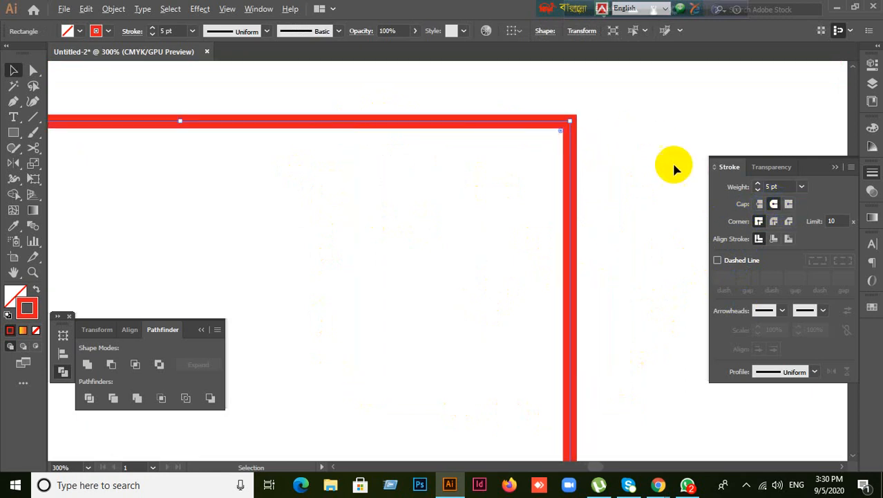
left_click(788, 204)
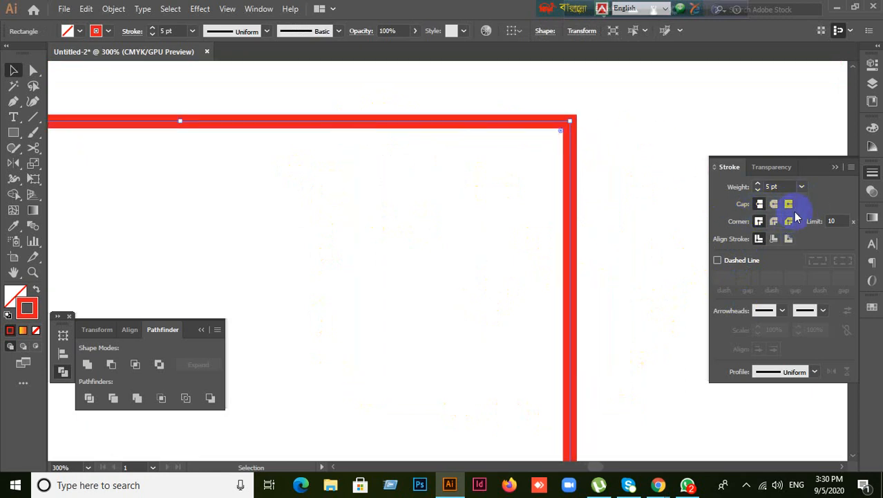
left_click(759, 204)
Step: Try the Round Join and Bevel Join on the square's corners, restore the Miter Join and deselect the square
left_click(774, 220)
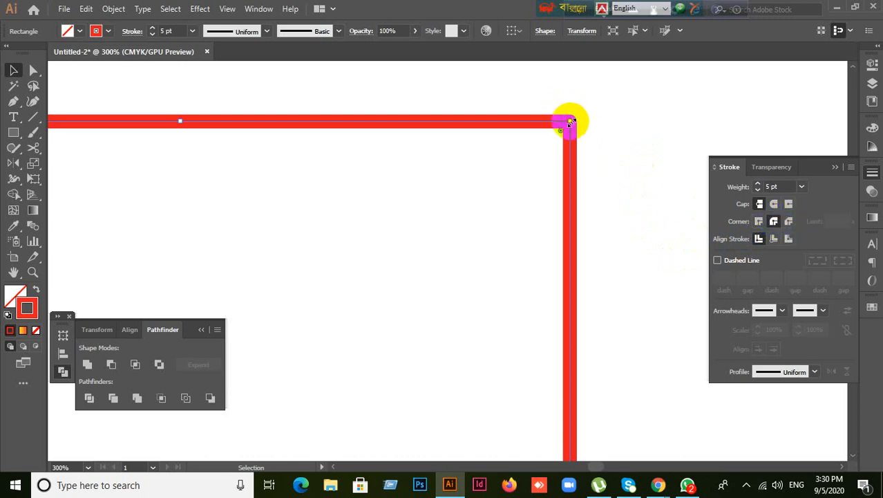
left_click(790, 221)
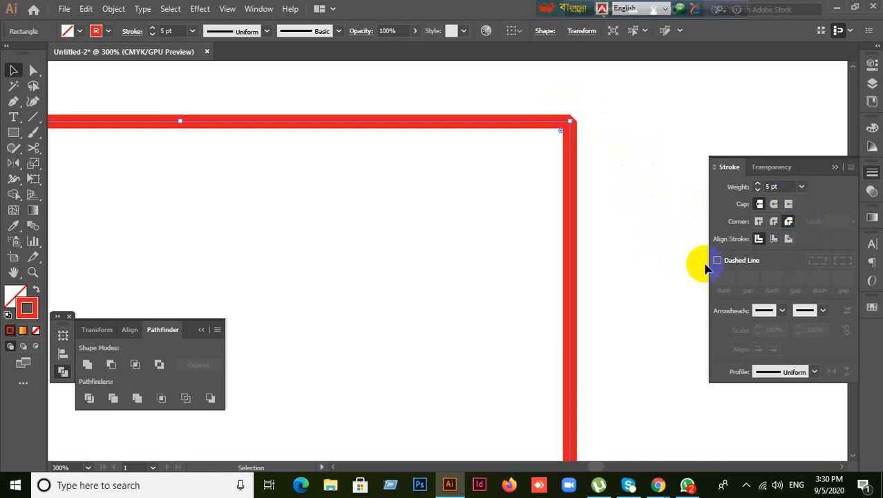
scroll(628, 270, "down", 2)
scroll(629, 274, "up", 2)
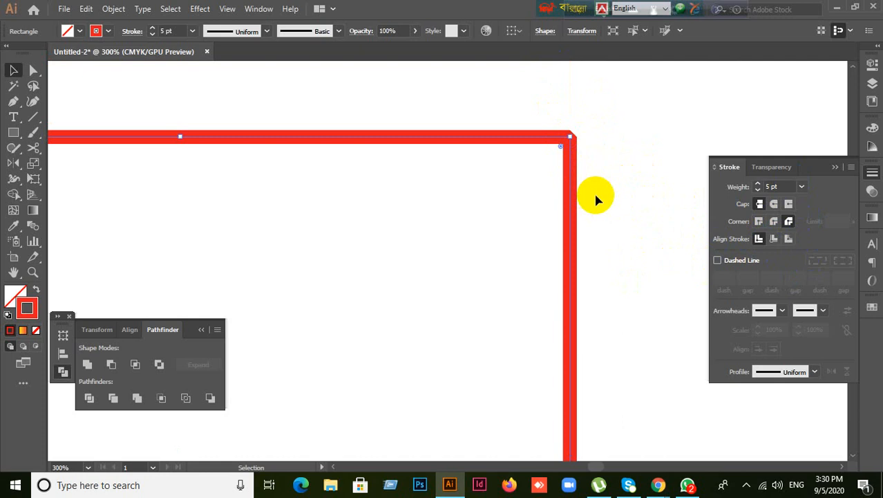
left_click(790, 222)
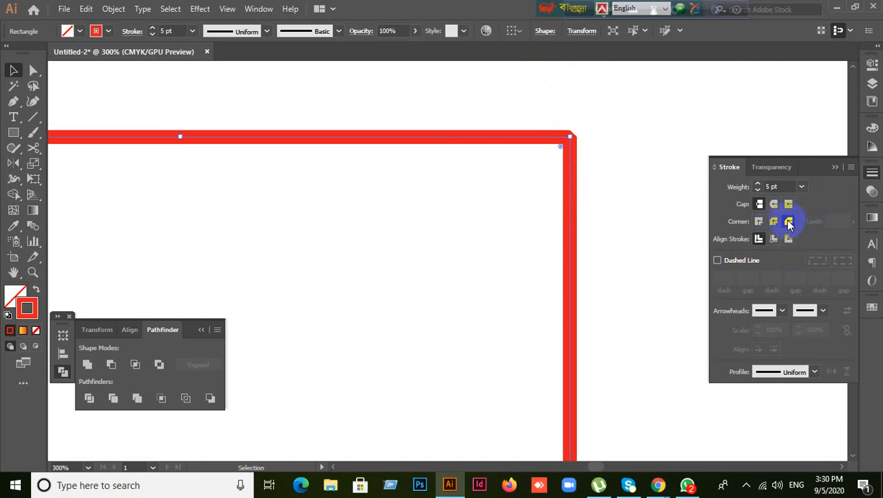
left_click(759, 221)
left_click(608, 255)
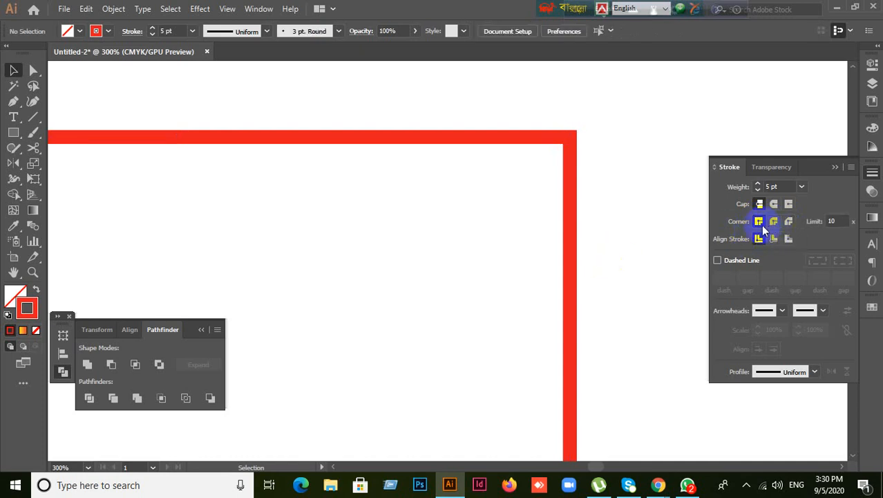
left_click_drag(564, 118, 625, 260)
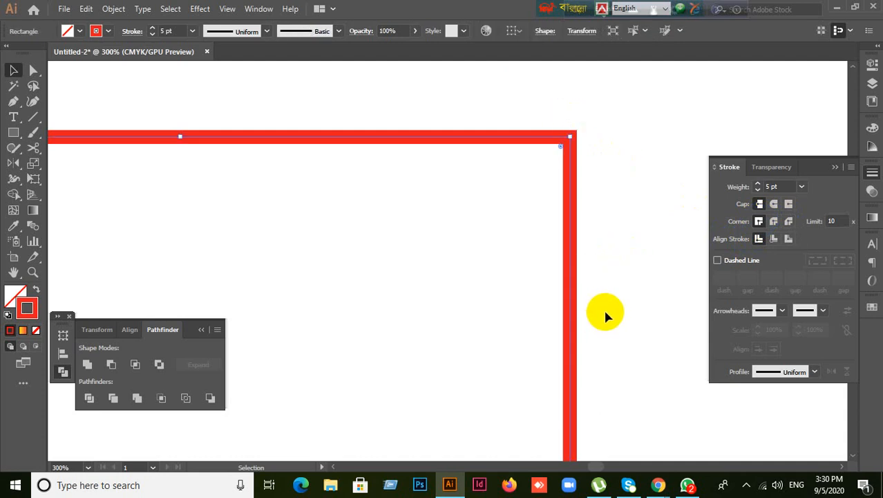
left_click(605, 315)
scroll(620, 297, "down", 1)
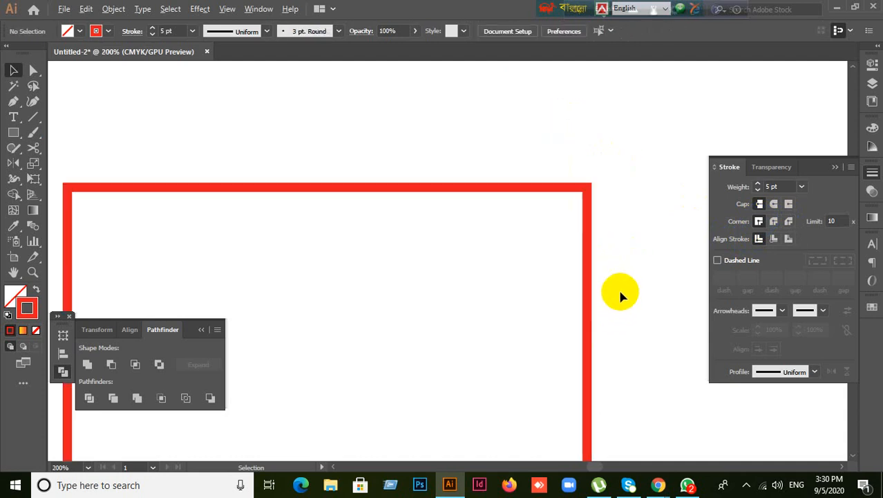
Step: Switch to the Google Meet call in Chrome to check the meeting, and return to Illustrator
left_click(586, 298)
mouse_move(660, 484)
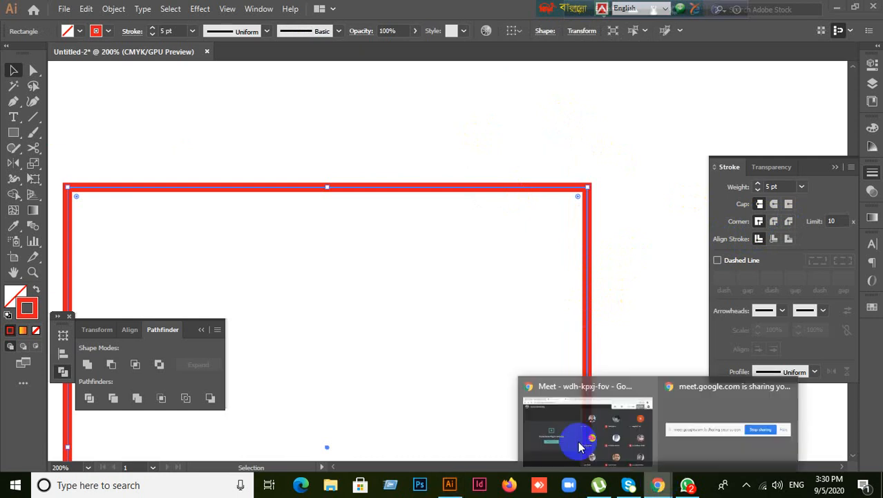
left_click(581, 446)
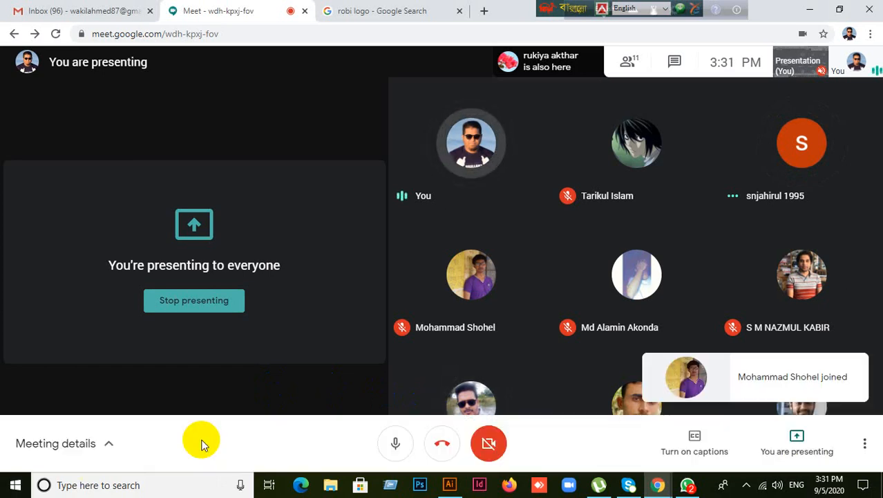
left_click(450, 485)
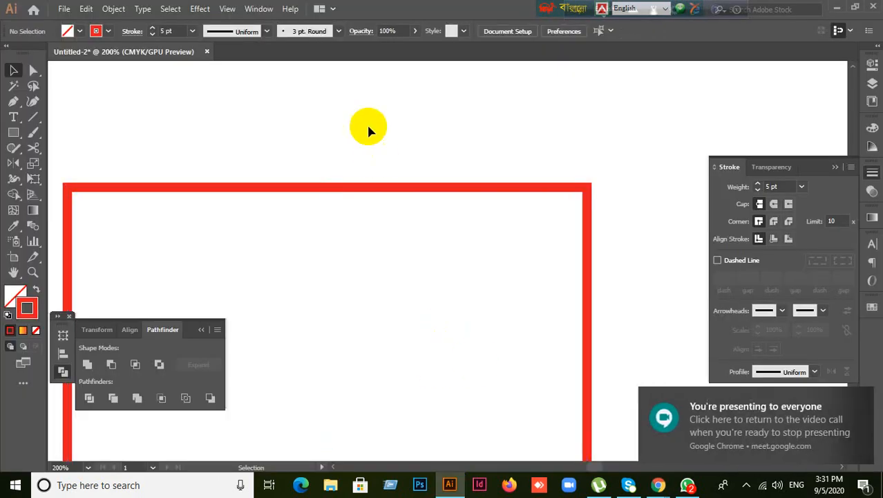
Step: Select the square, collapse the Pathfinder controls and examine the square's upper-right corner up close
left_click_drag(367, 125, 451, 285)
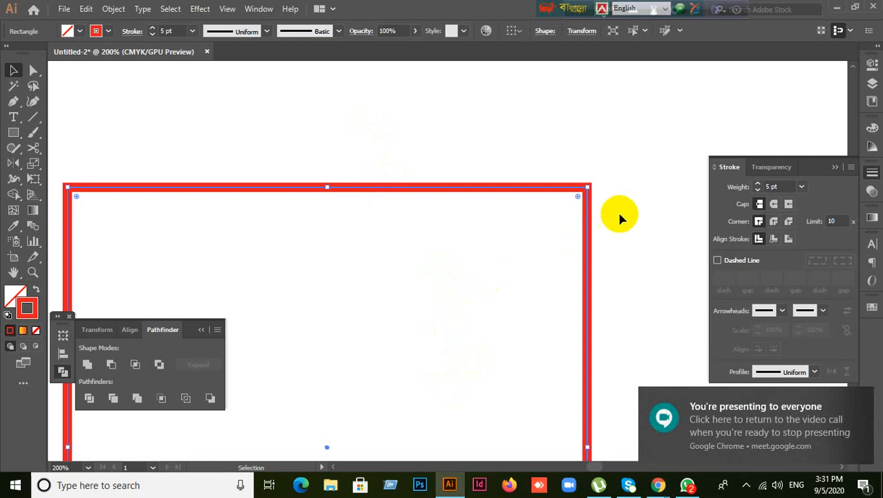
left_click(201, 329)
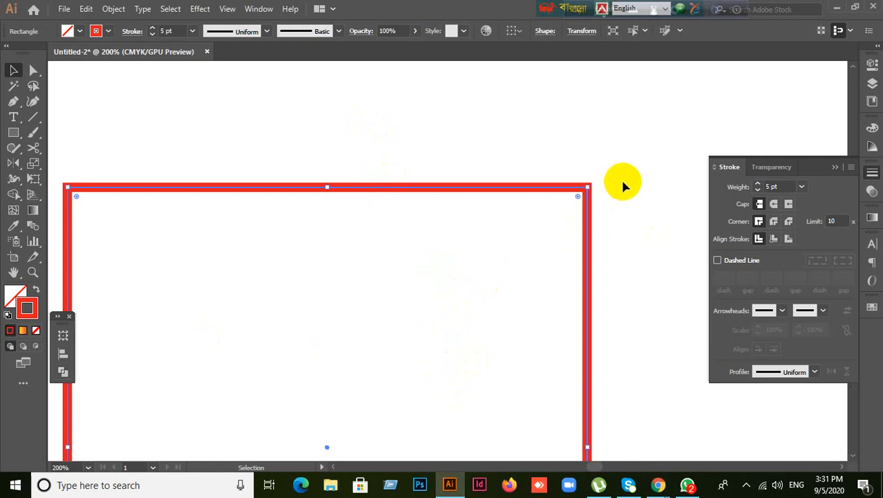
scroll(619, 186, "up", 2)
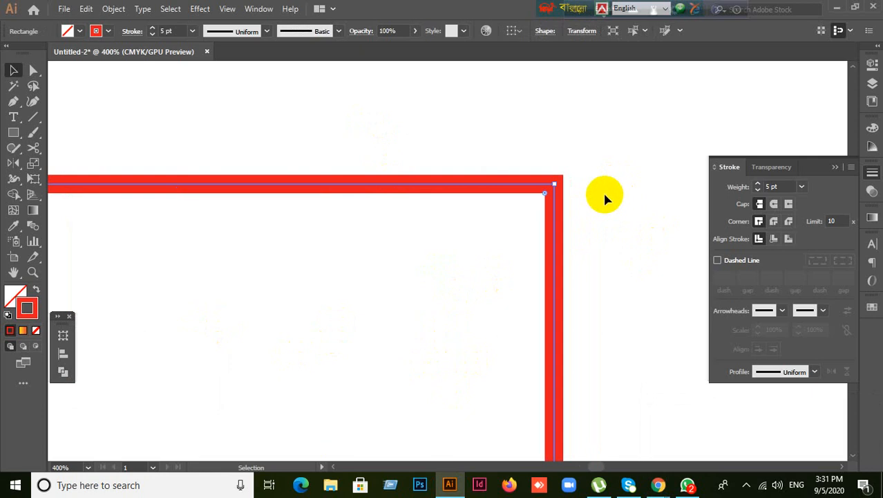
left_click_drag(456, 160, 514, 285)
scroll(569, 197, "up", 2)
scroll(567, 181, "down", 1)
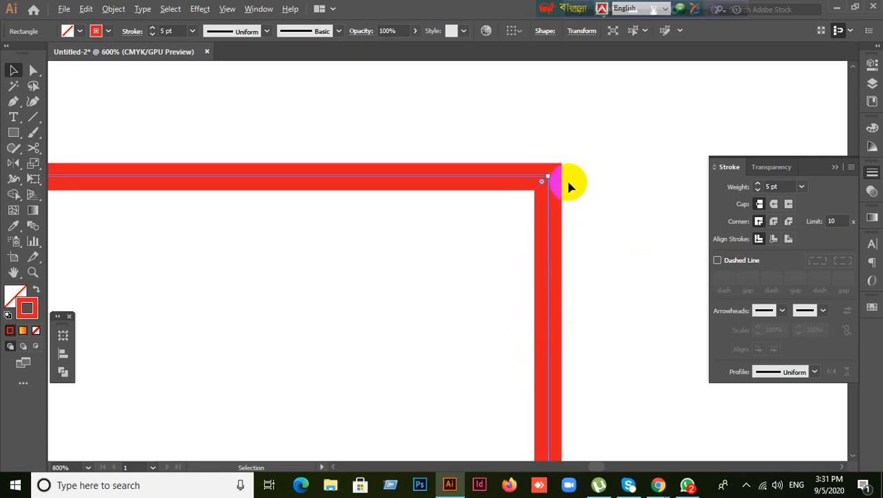
left_click_drag(404, 128, 488, 296)
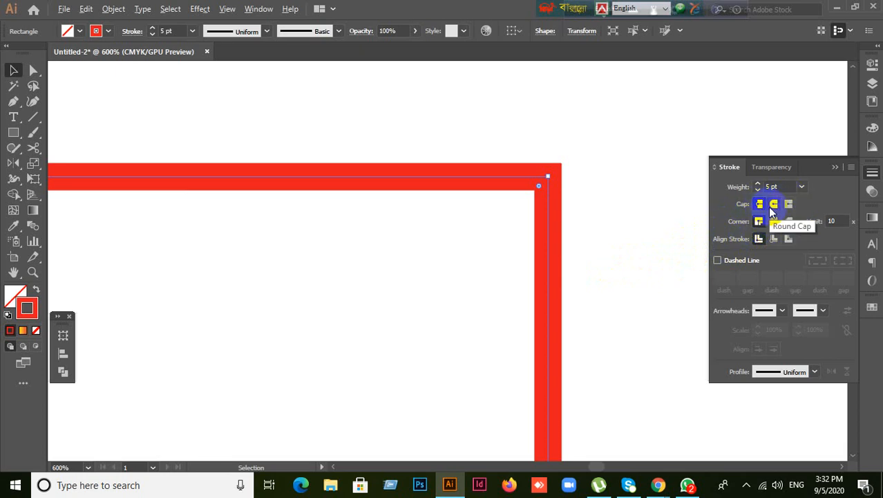
Step: Try the Round Cap and Projecting Cap on the horizontal line's end and restore the Butt Cap
scroll(623, 211, "down", 2)
left_click_drag(623, 210, 605, 425)
left_click(518, 320)
scroll(520, 320, "down", 3)
left_click_drag(528, 280, 311, 336)
scroll(619, 341, "up", 2)
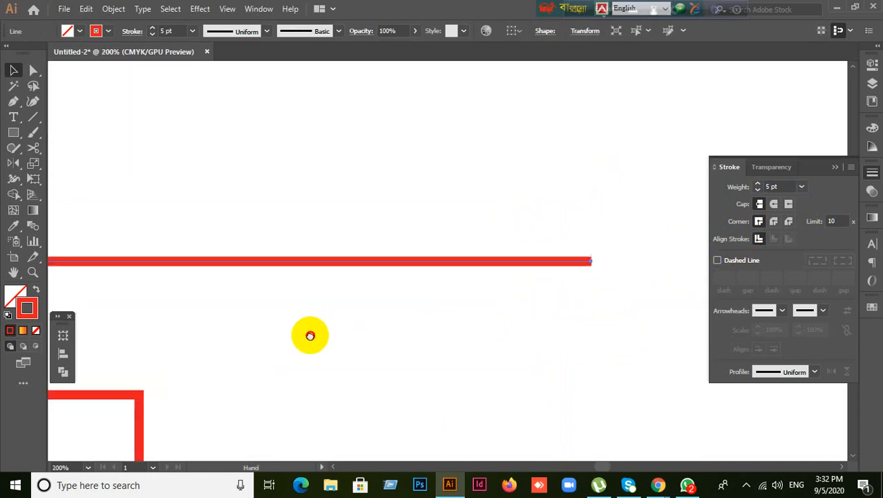
scroll(586, 276, "up", 2)
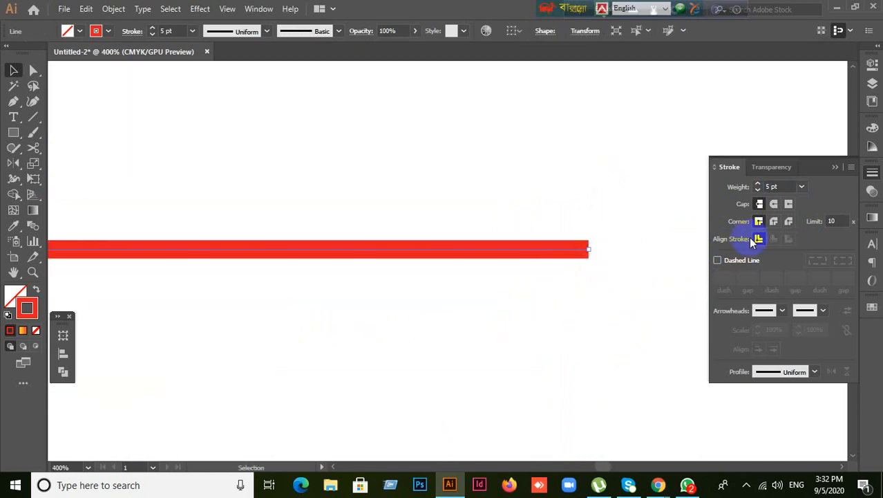
left_click(774, 204)
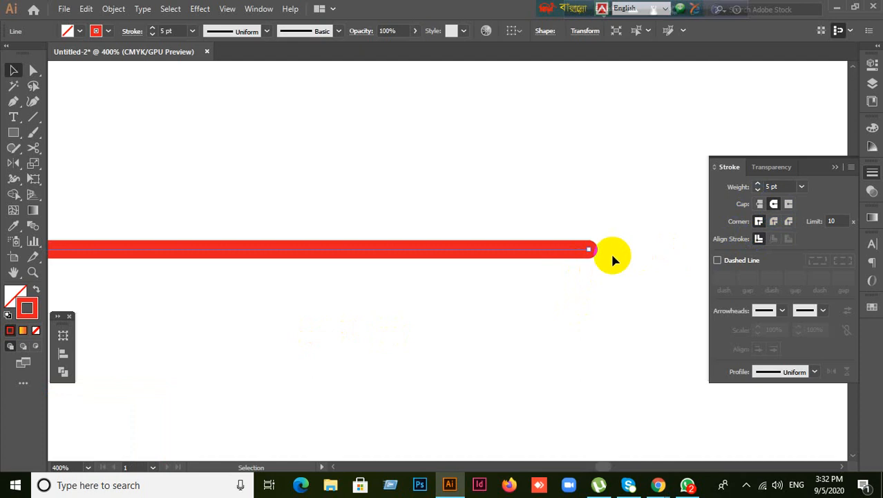
left_click(789, 205)
left_click(759, 204)
Step: Select the square, try the Round Join on its corners and apply the Bevel Join
scroll(617, 312, "down", 4)
left_click_drag(522, 383, 638, 214)
left_click_drag(485, 278, 558, 326)
scroll(610, 302, "up", 1)
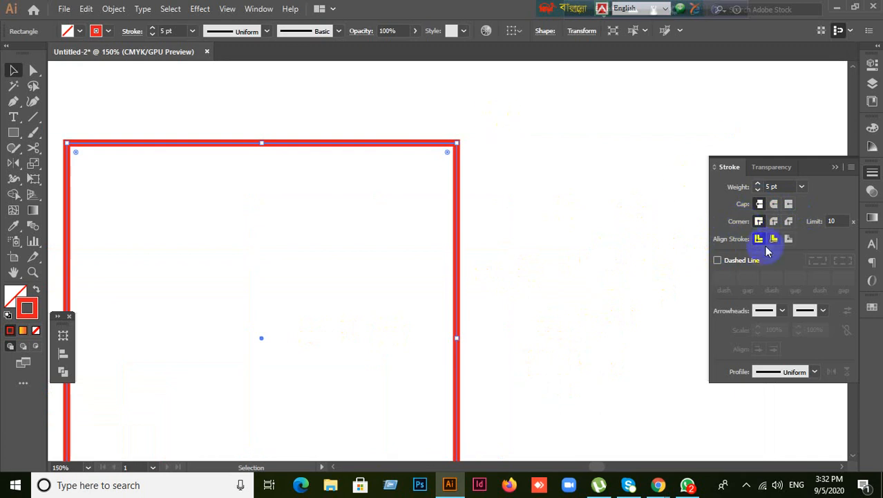
scroll(486, 141, "up", 3)
scroll(422, 208, "up", 4)
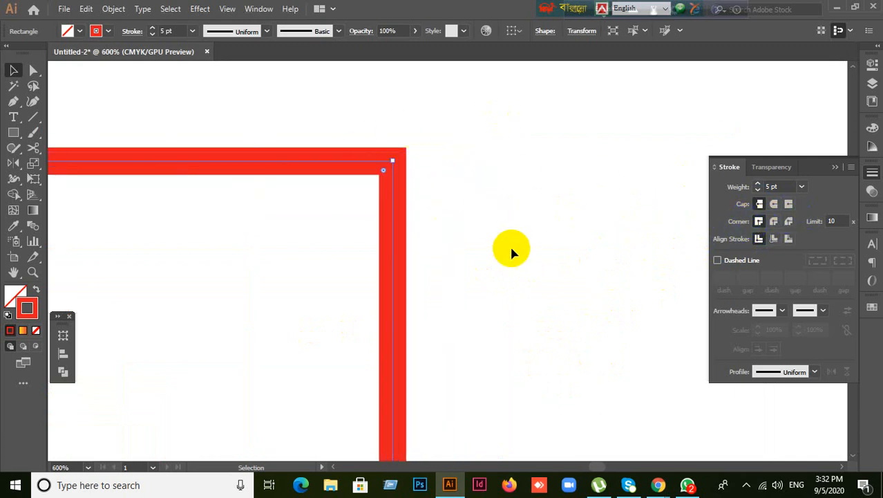
left_click(773, 221)
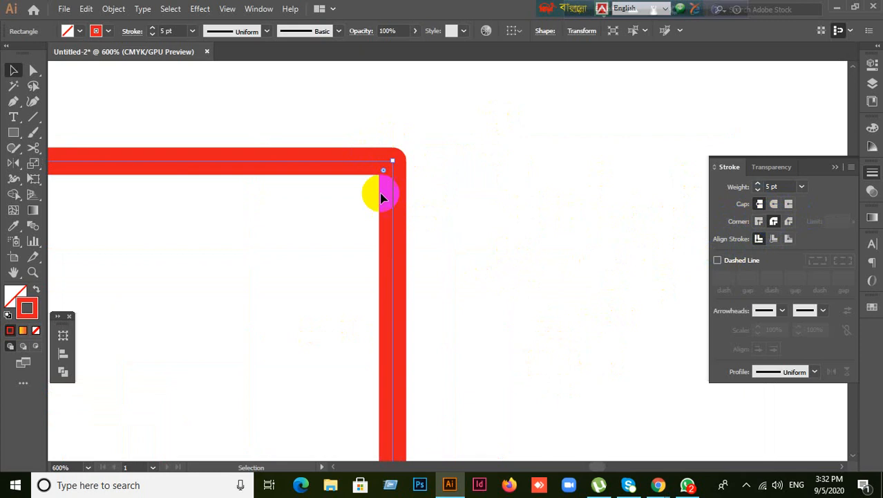
left_click(789, 221)
Step: Examine the bevelled joins at each of the square's corners and compare them across the whole shape
scroll(493, 286, "down", 2)
key("space")
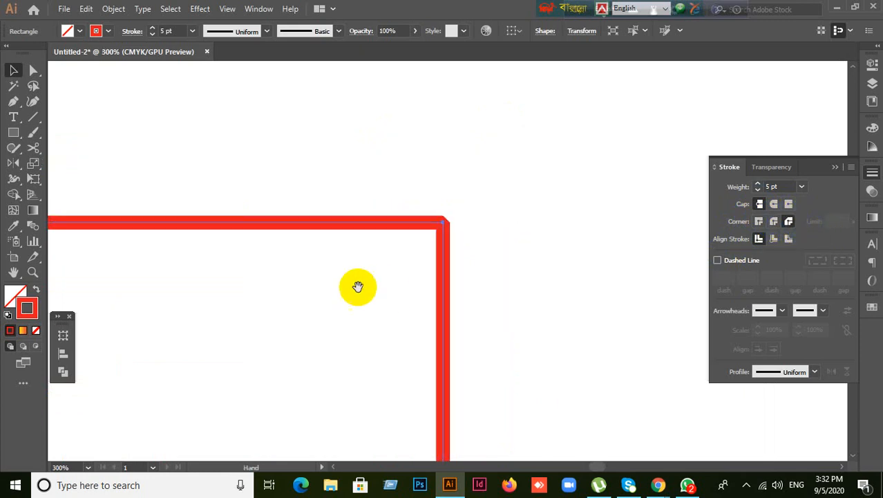
left_click_drag(358, 286, 783, 334)
key("space")
left_click_drag(357, 407, 503, 90)
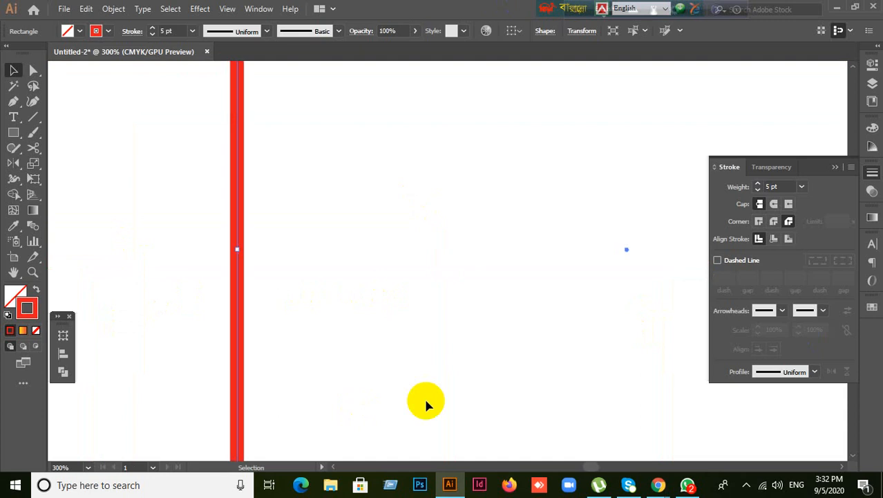
scroll(332, 311, "down", 3)
key("space")
left_click_drag(490, 306, 141, 415)
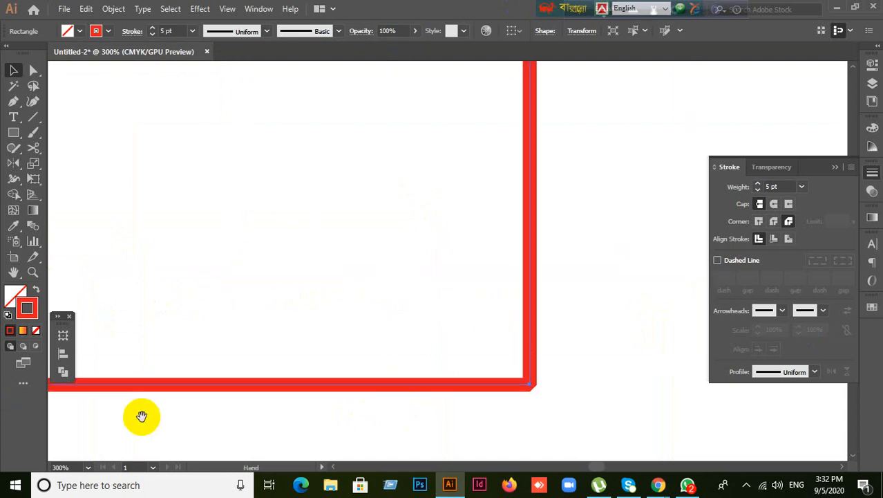
scroll(567, 292, "down", 3)
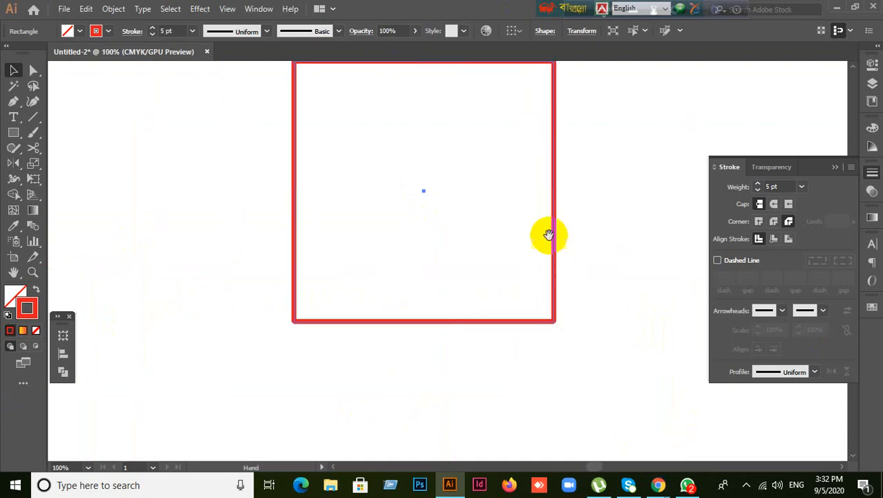
left_click_drag(548, 235, 479, 359)
scroll(630, 298, "down", 2)
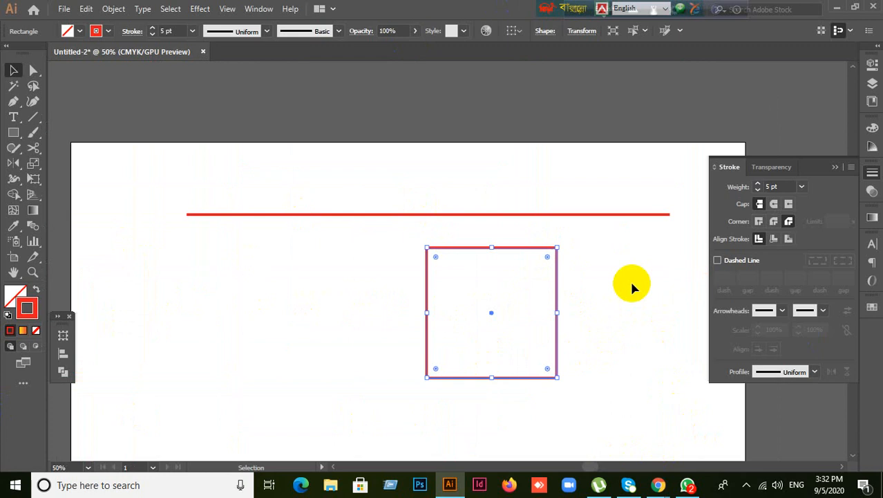
Step: Move the horizontal line and the square together upward, partly off the artboard, and deselect them
left_click_drag(317, 179, 467, 387)
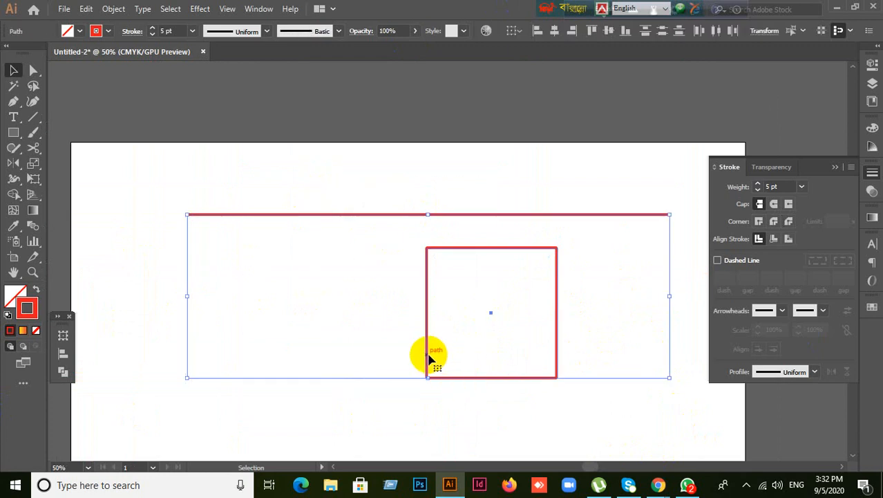
left_click_drag(428, 353, 420, 179)
left_click(430, 322)
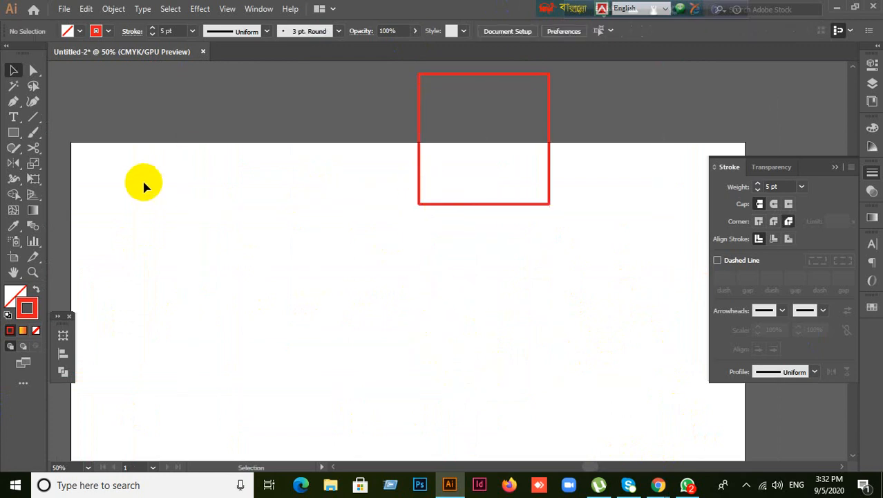
Step: Draw an open zigzag path of three straight segments across the empty artboard area with the Pen tool
left_click_drag(13, 101, 60, 102)
scroll(266, 258, "down", 2)
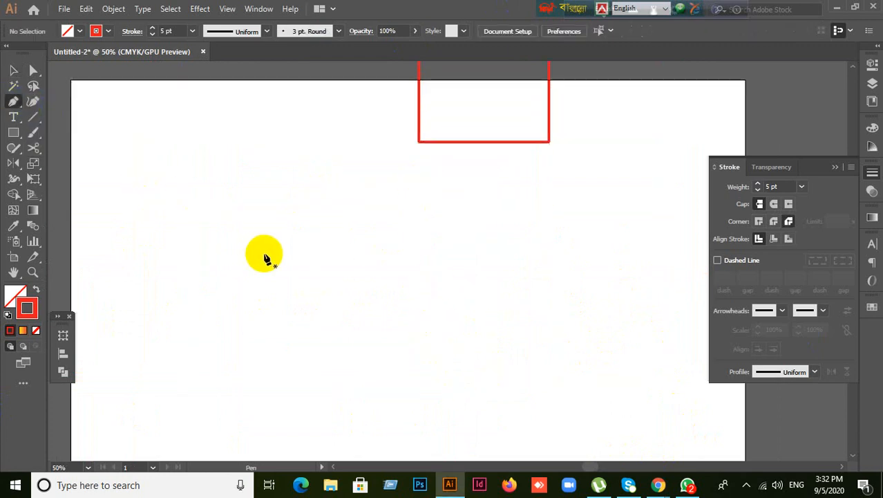
scroll(266, 258, "down", 3)
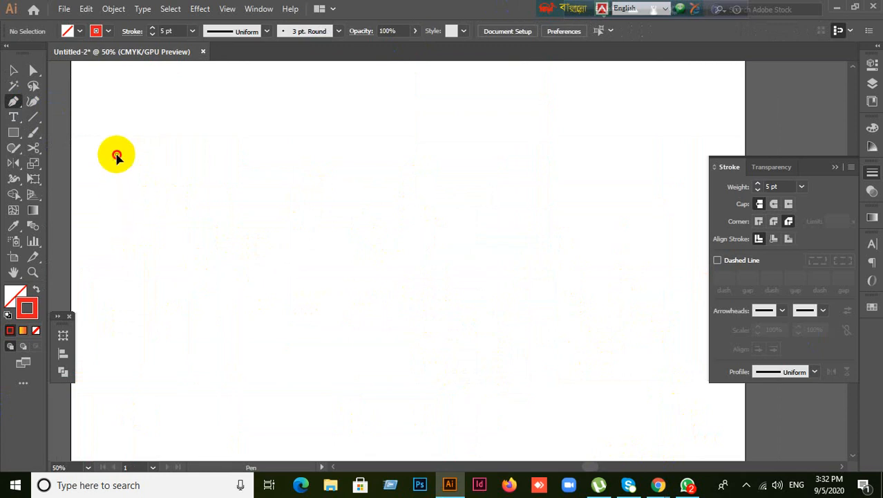
left_click(116, 155)
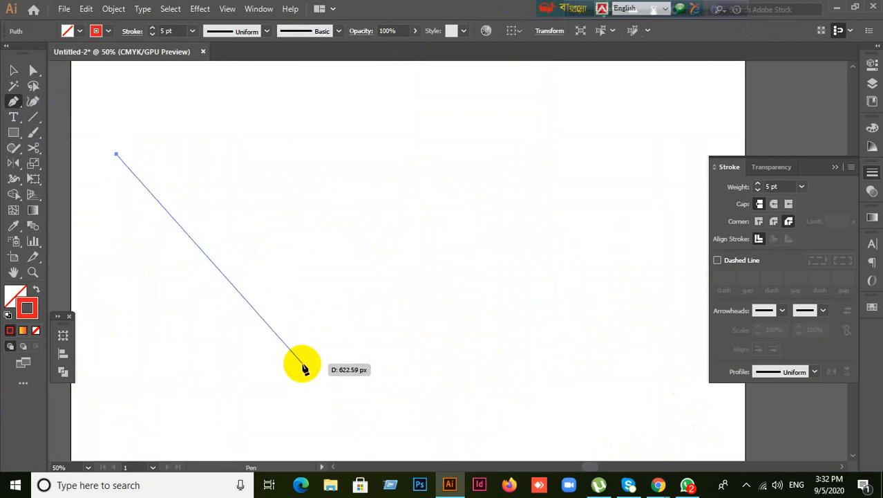
left_click(302, 363)
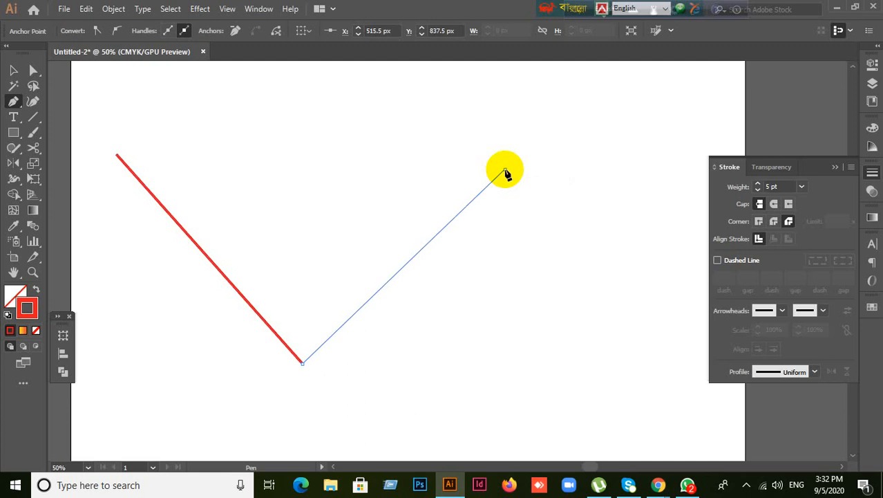
left_click(504, 170)
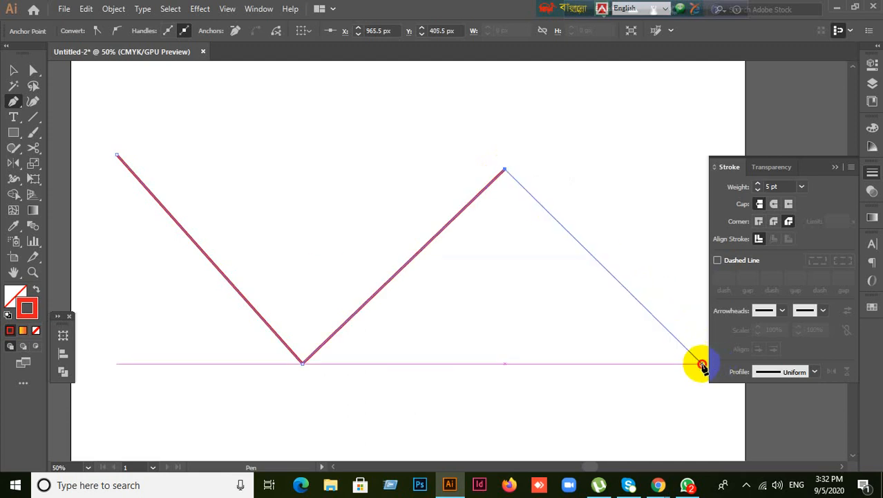
left_click(702, 362)
left_click(16, 69)
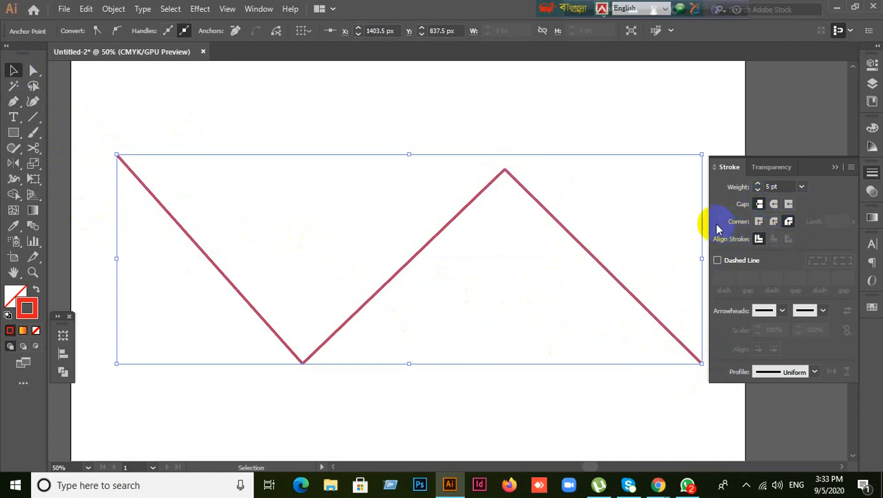
Step: Apply the Miter Join to the zigzag path's corners, check its points and leave it deselected
left_click(759, 221)
left_click(542, 218)
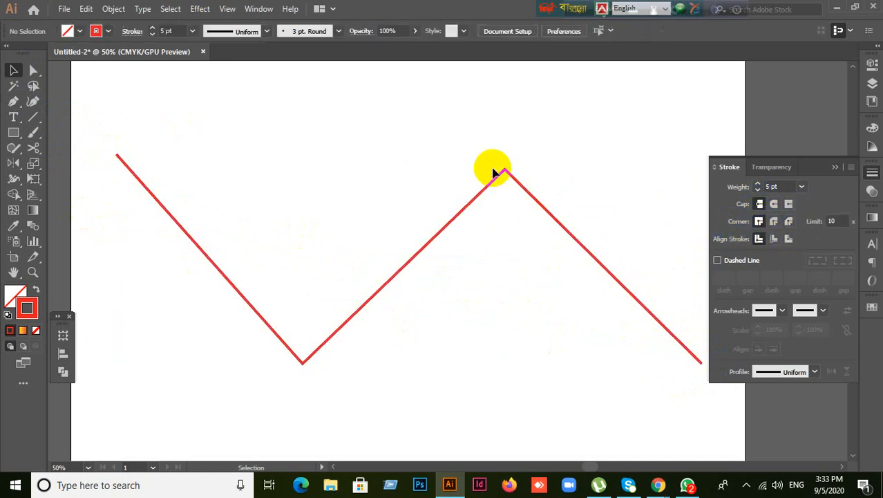
left_click(529, 202)
left_click(396, 339)
left_click(318, 347)
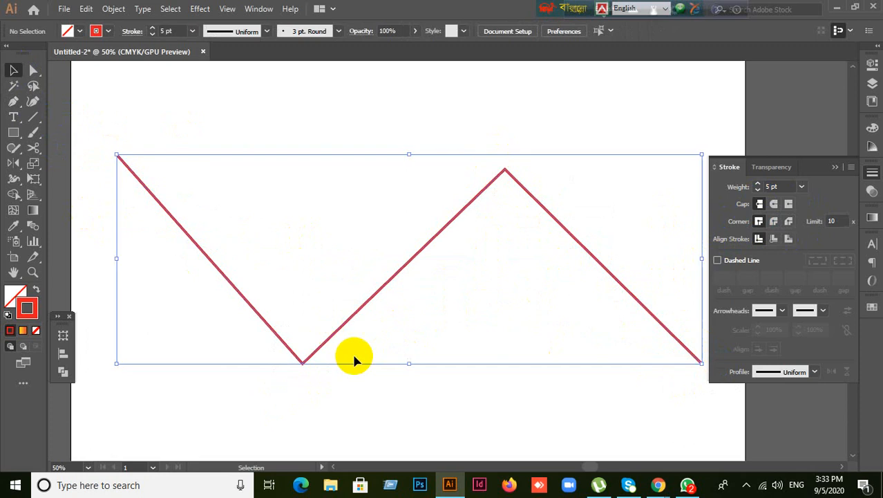
left_click(489, 243)
left_click(574, 238)
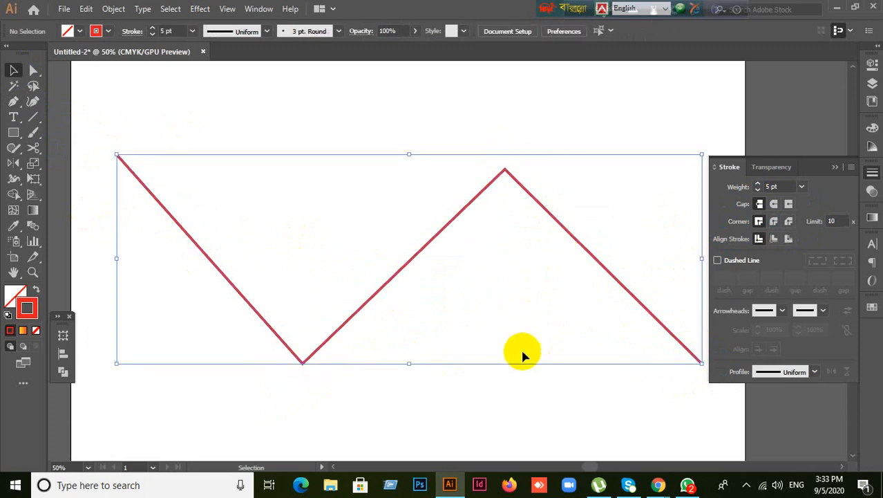
left_click(475, 367)
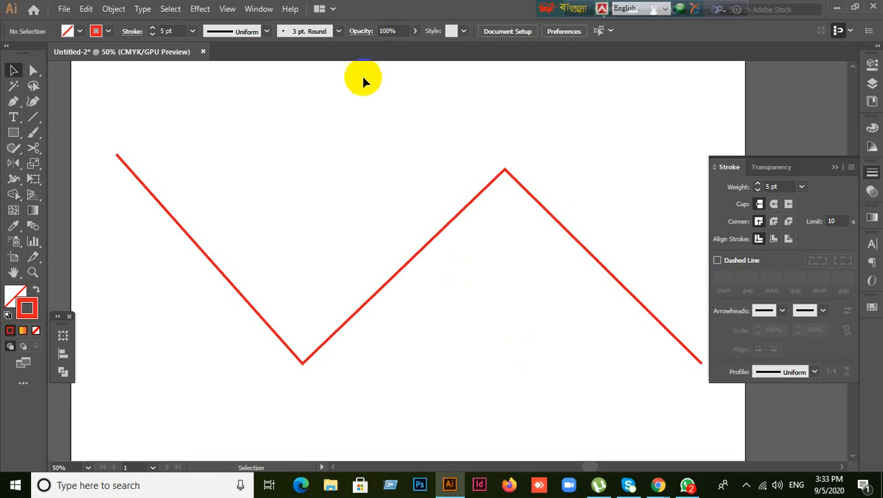
Step: Show the document grid and hide it again
left_click(229, 12)
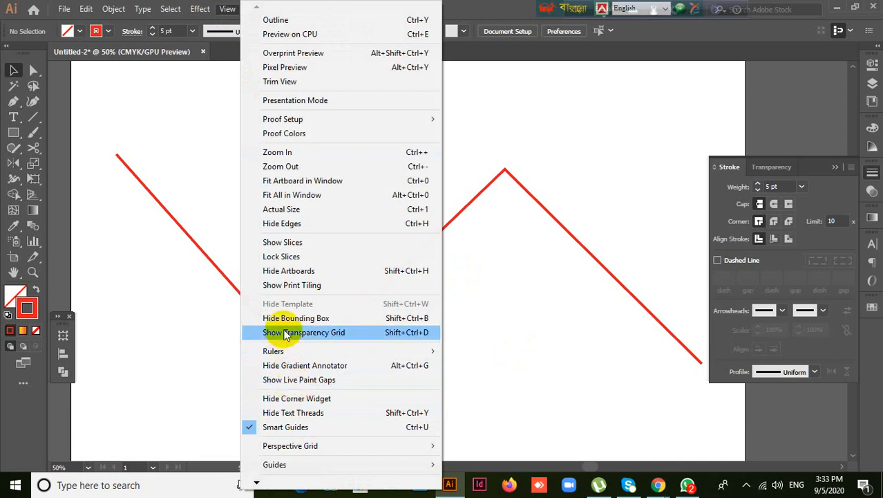
mouse_move(255, 481)
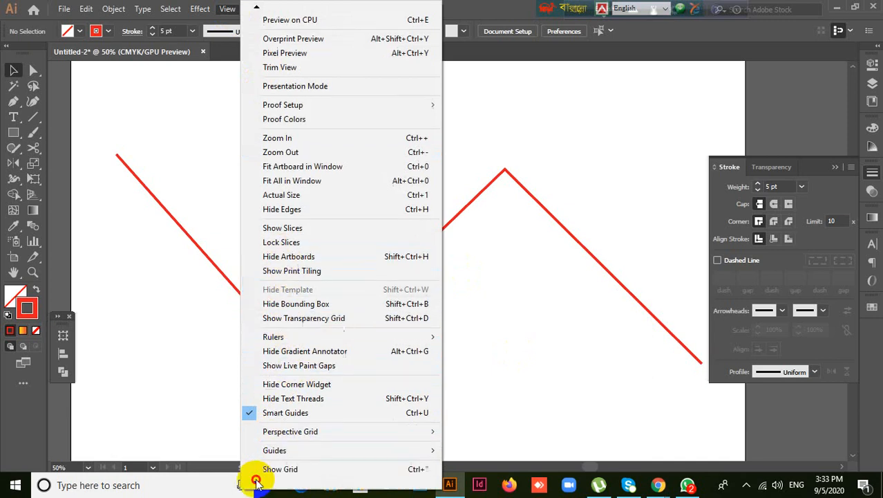
left_click(282, 429)
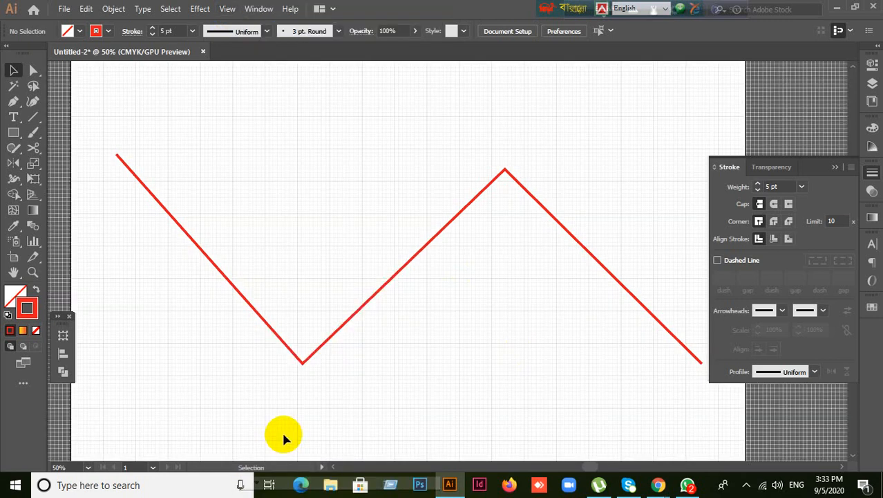
left_click(228, 8)
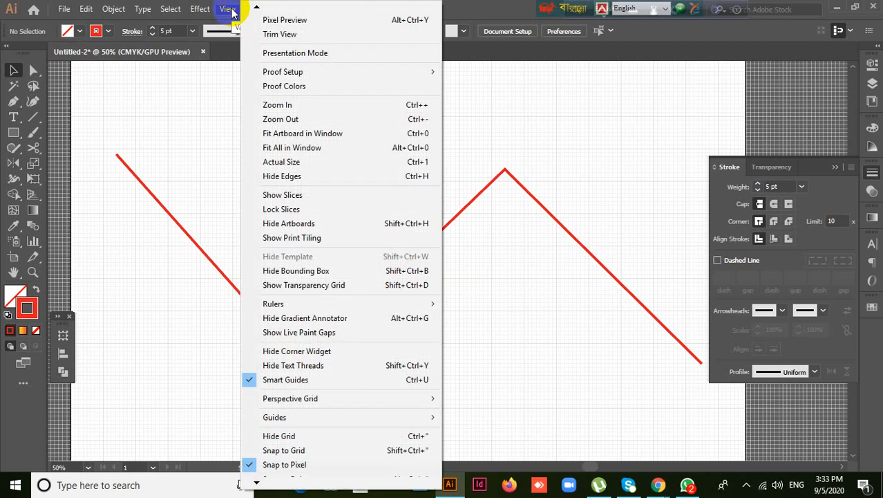
left_click(267, 440)
left_click(229, 9)
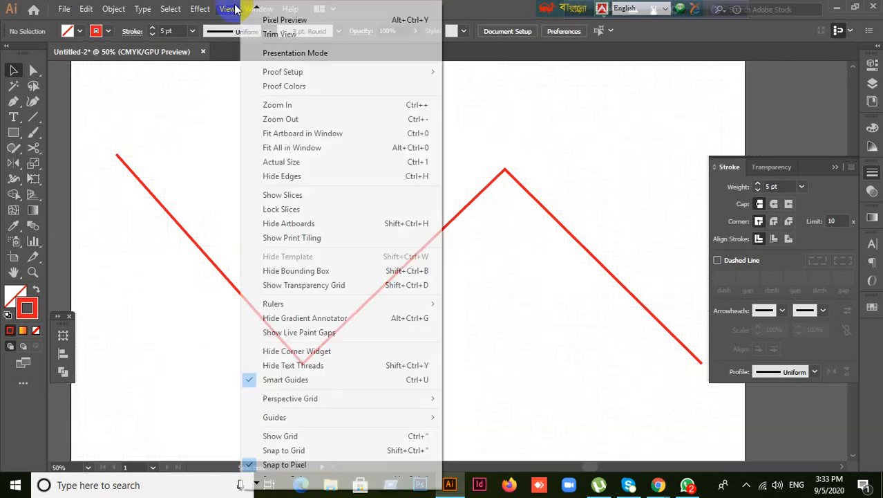
left_click(425, 440)
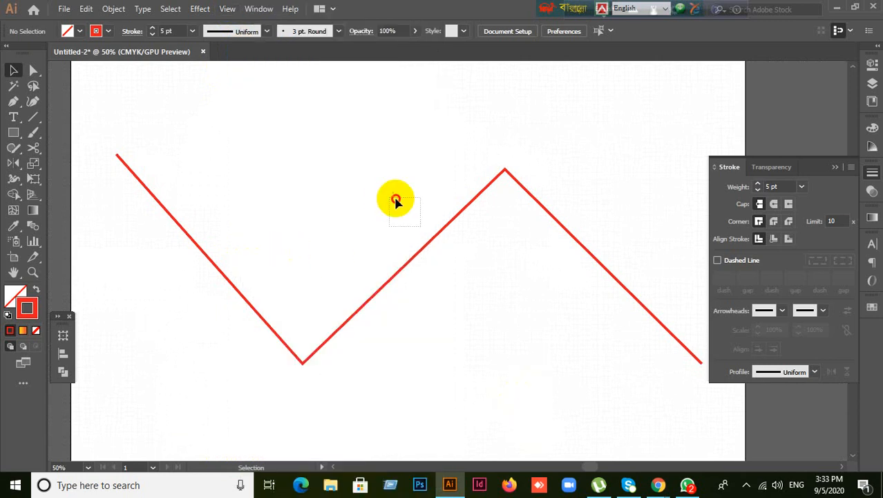
Step: Select the zigzag path, then toggle the transparency grid on and off twice at different magnifications
left_click(431, 235)
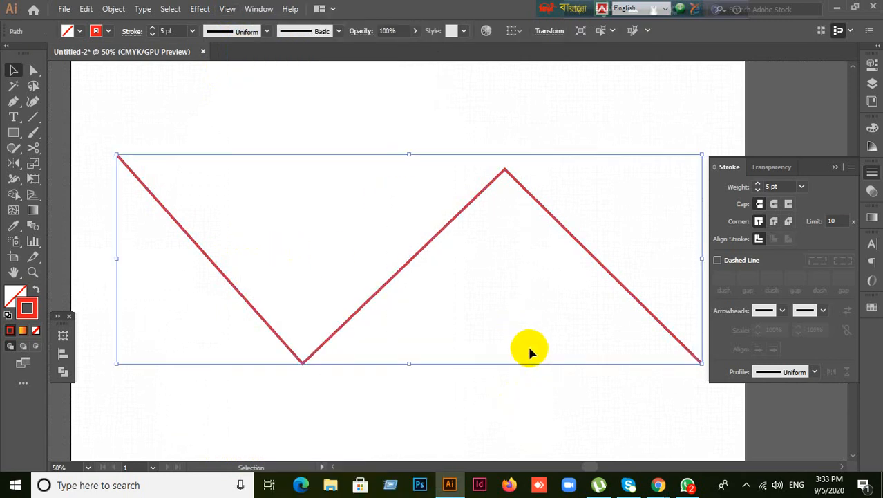
scroll(549, 166, "up", 2)
scroll(497, 165, "up", 1)
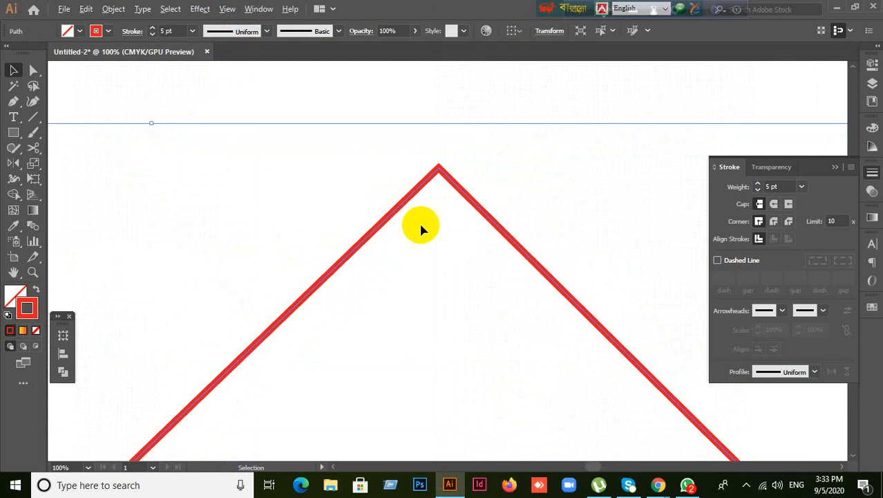
left_click(450, 328)
key("ctrl+shift+d")
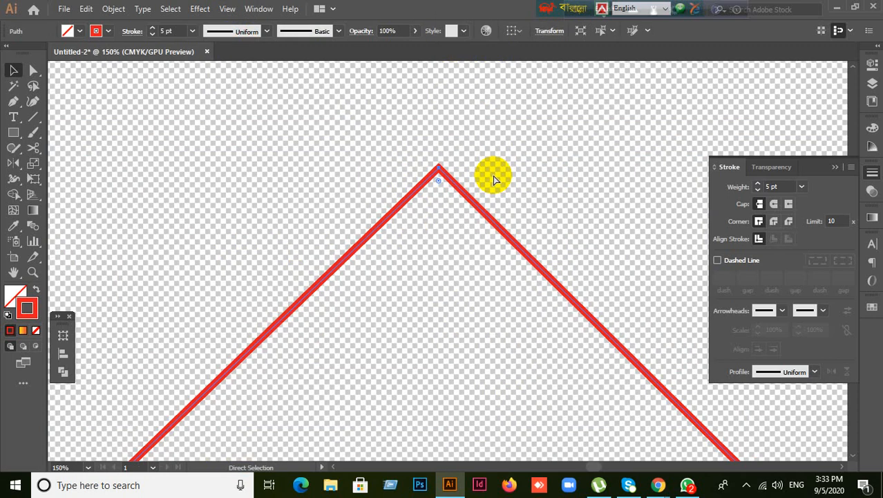
key("ctrl+shift+d")
scroll(495, 169, "down", 4)
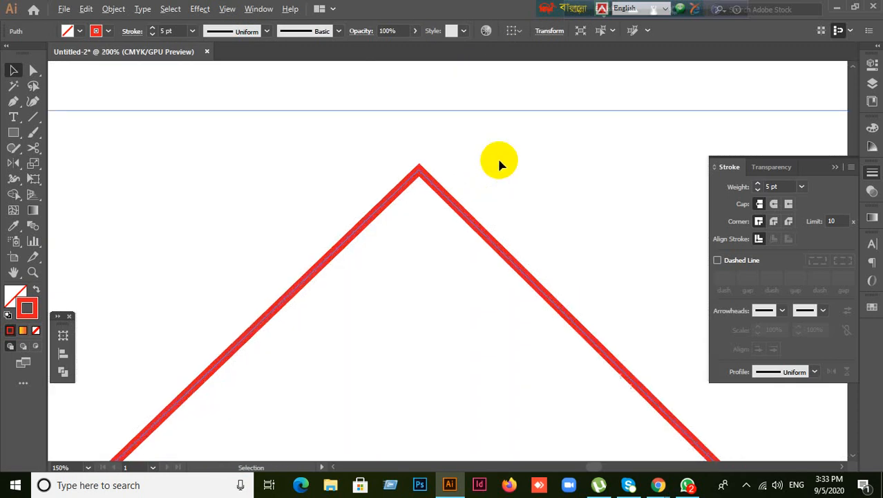
key("ctrl+shift+d")
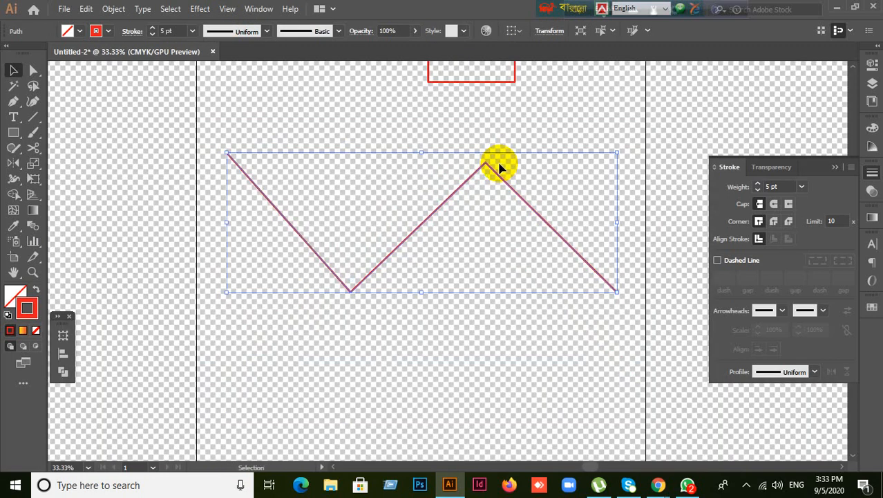
key("ctrl+shift+d")
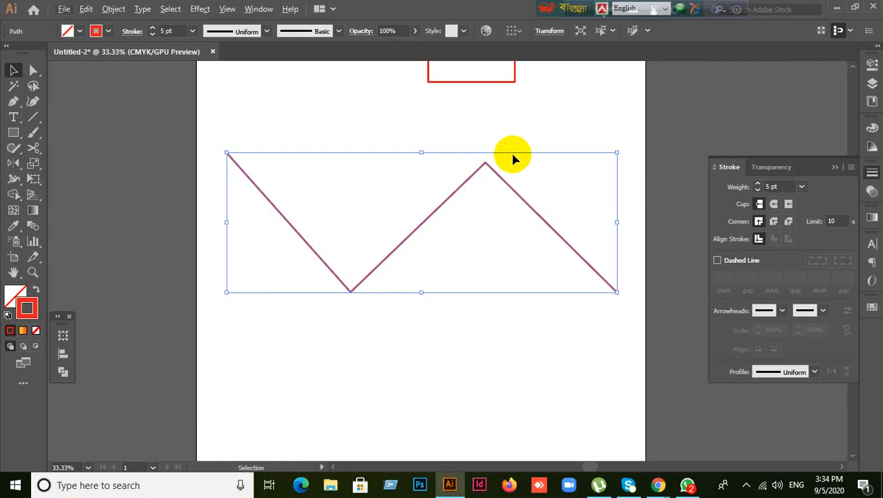
Step: Examine the zigzag path's open start and its corners, leaving the path deselected
scroll(513, 159, "up", 2)
left_click_drag(403, 134, 474, 259)
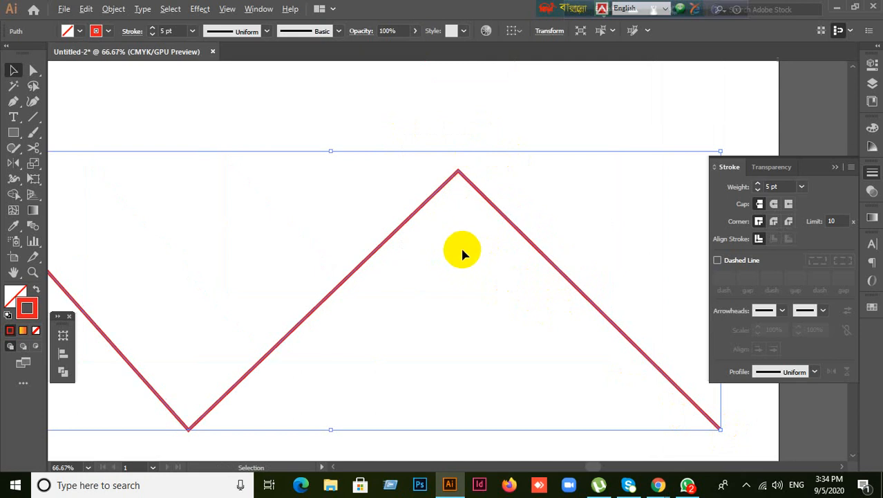
scroll(461, 254, "down", 2)
left_click_drag(365, 292, 457, 296)
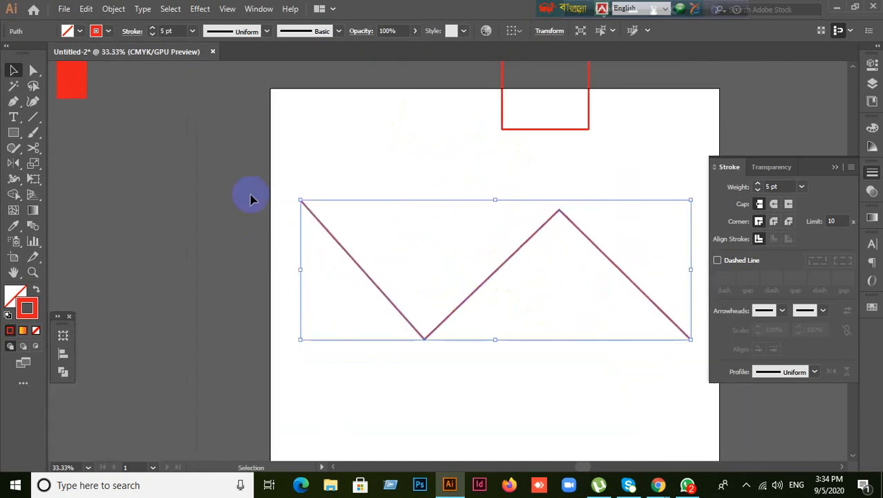
left_click_drag(270, 169, 327, 224)
left_click(300, 362)
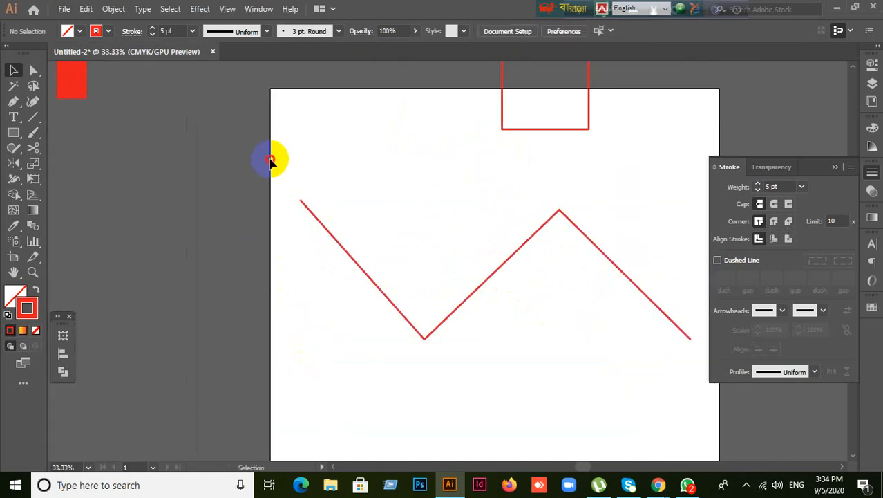
left_click_drag(270, 159, 352, 282)
left_click_drag(418, 403, 497, 335)
left_click(237, 311)
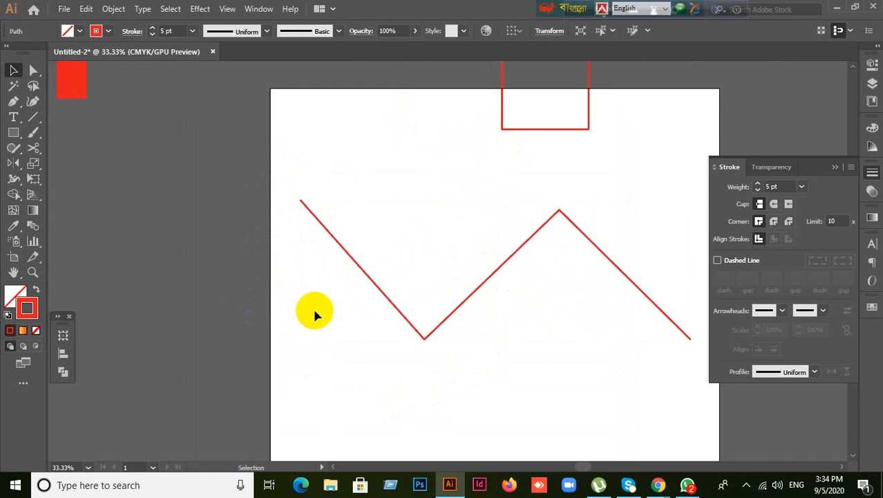
Step: Select the zigzag path, try the Projecting Cap on its open ends and return it to the Butt Cap
scroll(312, 307, "up", 4)
left_click_drag(343, 221, 336, 373)
left_click_drag(320, 308, 424, 243)
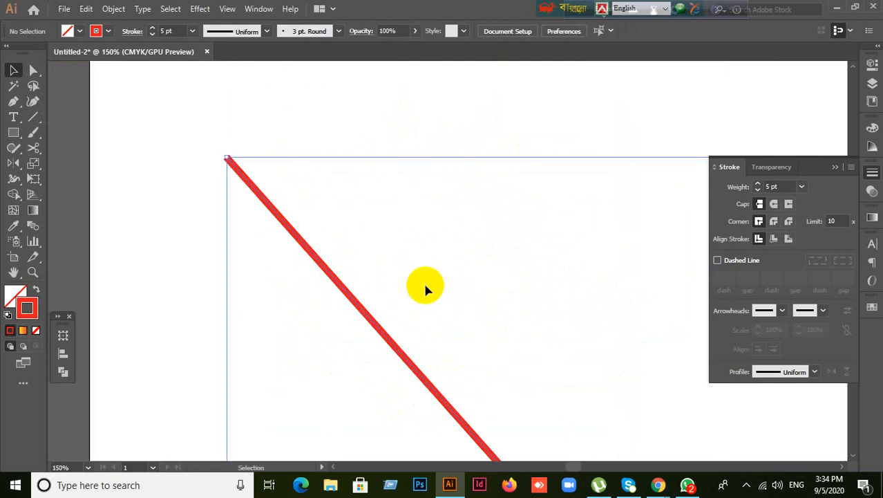
left_click(789, 205)
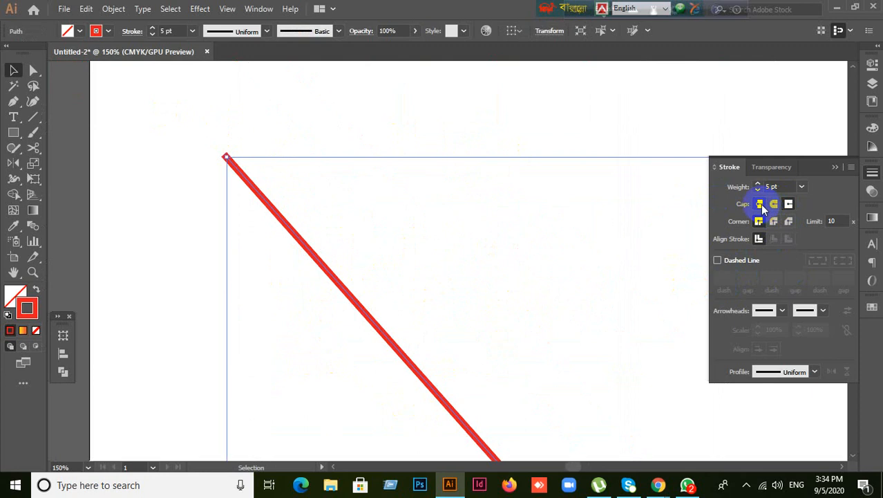
left_click(760, 204)
Step: Apply the Round Join to the zigzag path and compare it with the Miter Join at the lower corner
scroll(597, 348, "down", 1)
left_click_drag(595, 349, 387, 31)
left_click_drag(496, 157, 479, 226)
left_click(758, 224)
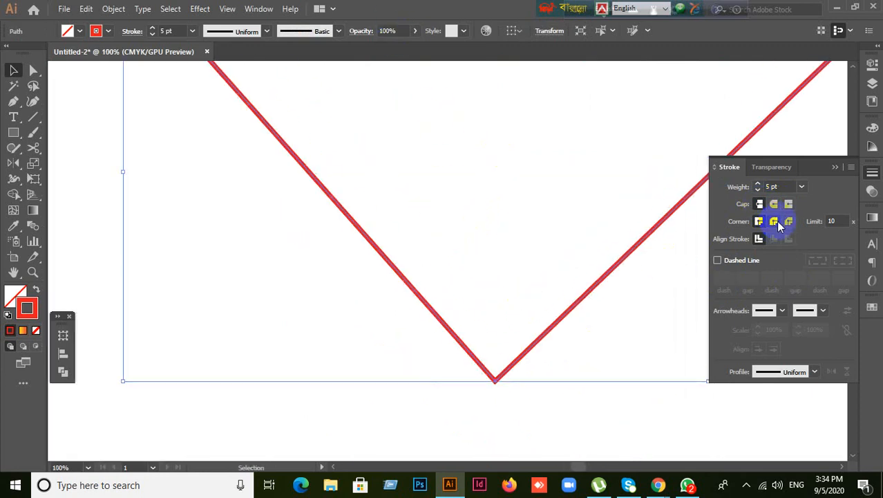
left_click(775, 222)
scroll(494, 393, "up", 2)
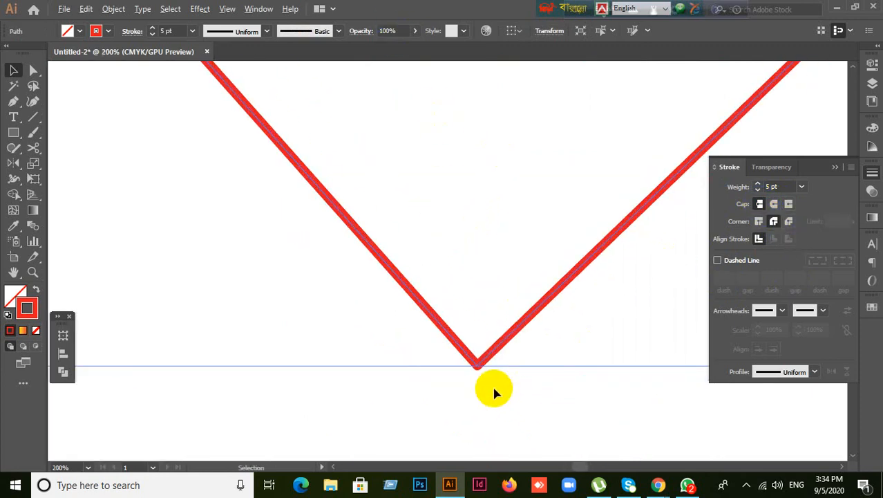
scroll(479, 358, "up", 7)
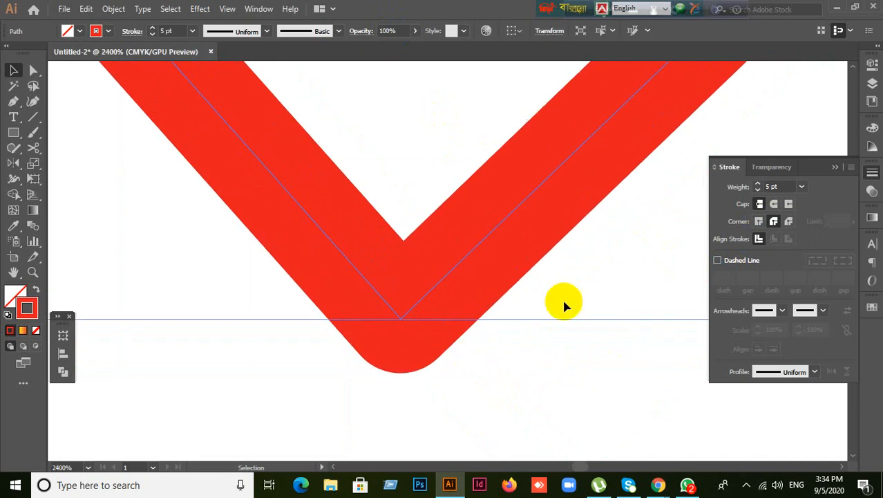
left_click(758, 221)
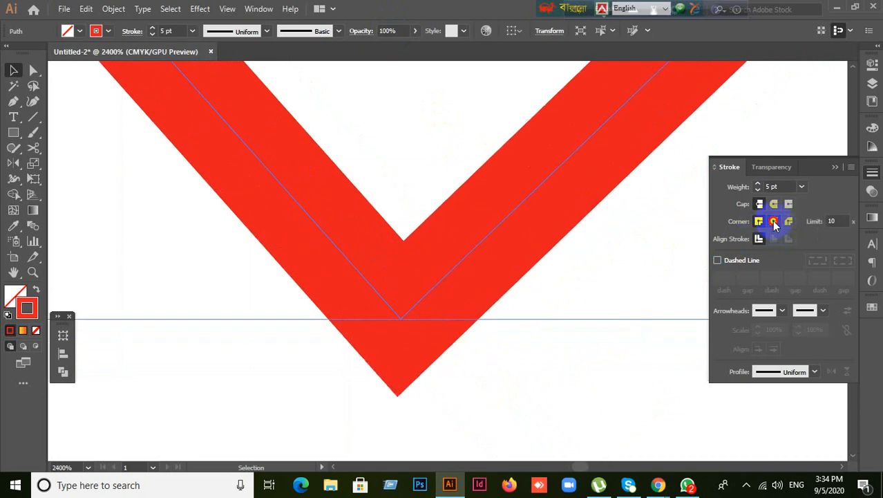
left_click(773, 223)
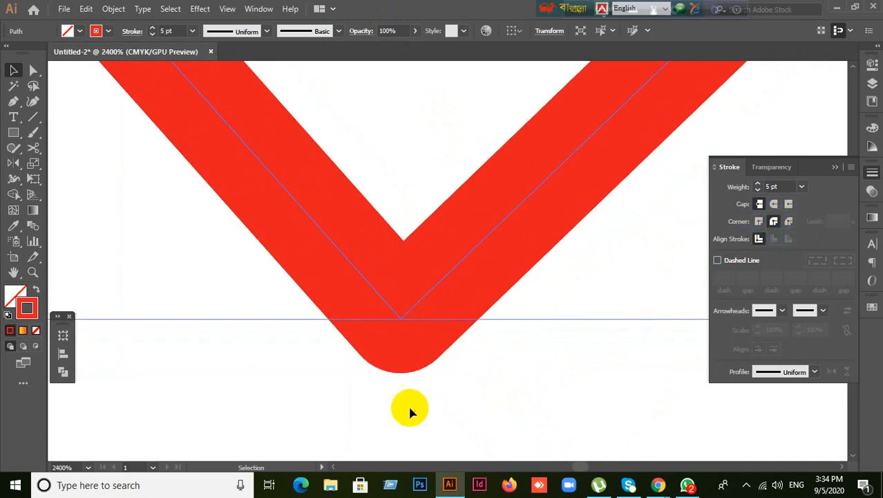
Step: Apply the Bevel Join to the zigzag path and check it at the lower and upper corners
left_click(789, 222)
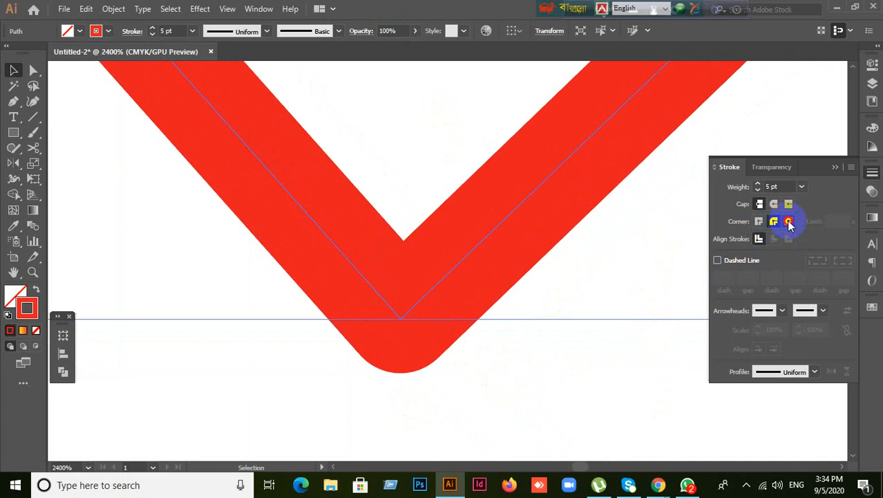
scroll(524, 396, "down", 13)
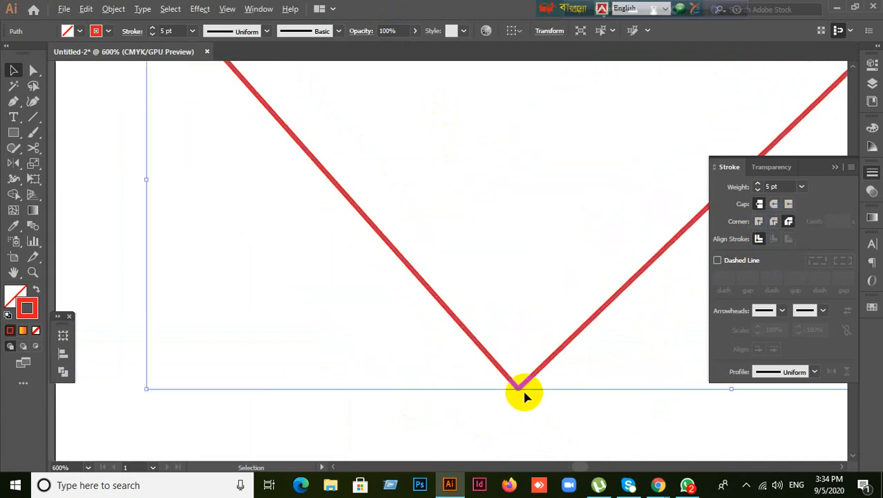
left_click_drag(552, 282, 428, 280)
scroll(497, 302, "up", 2)
scroll(497, 302, "up", 5)
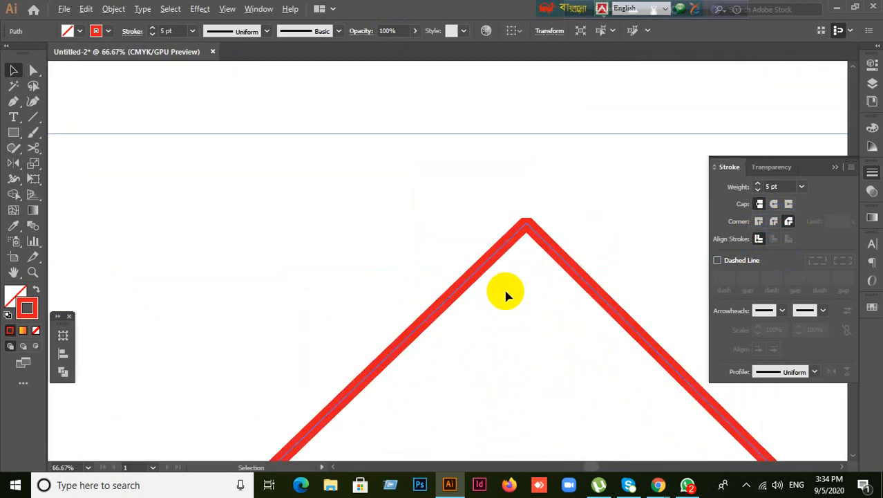
scroll(552, 220, "down", 2)
scroll(552, 223, "down", 4)
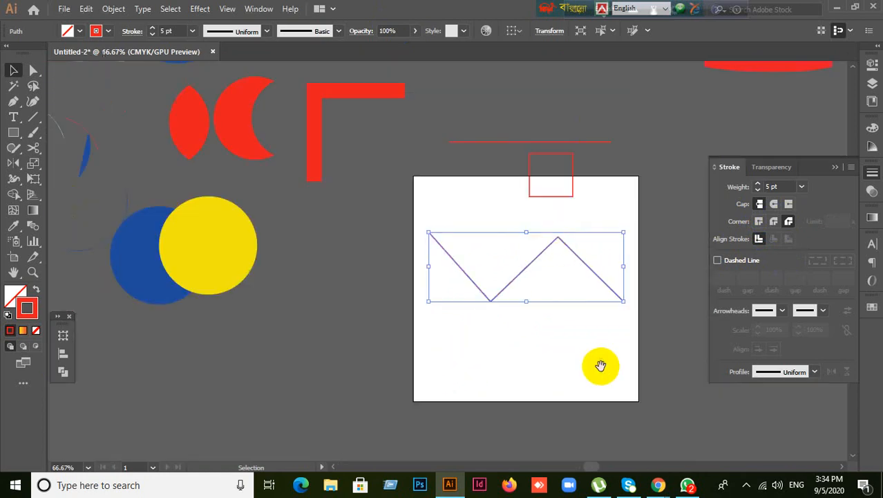
left_click_drag(601, 366, 552, 257)
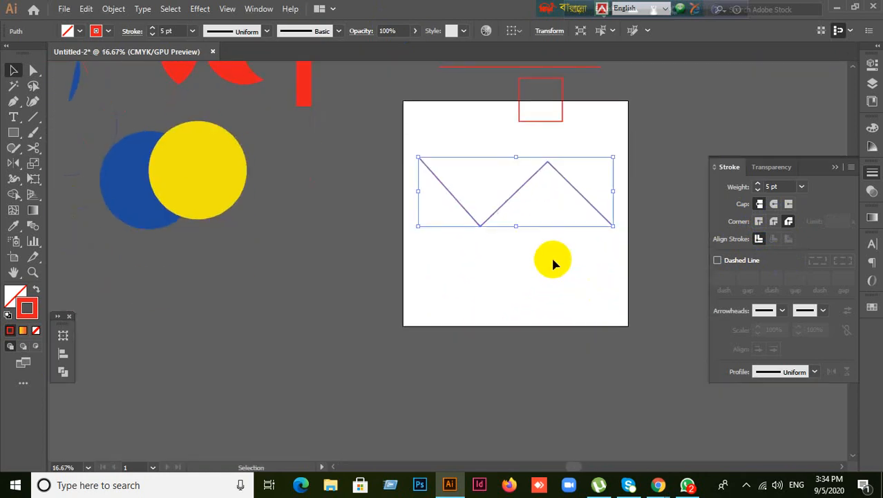
scroll(533, 227, "up", 3)
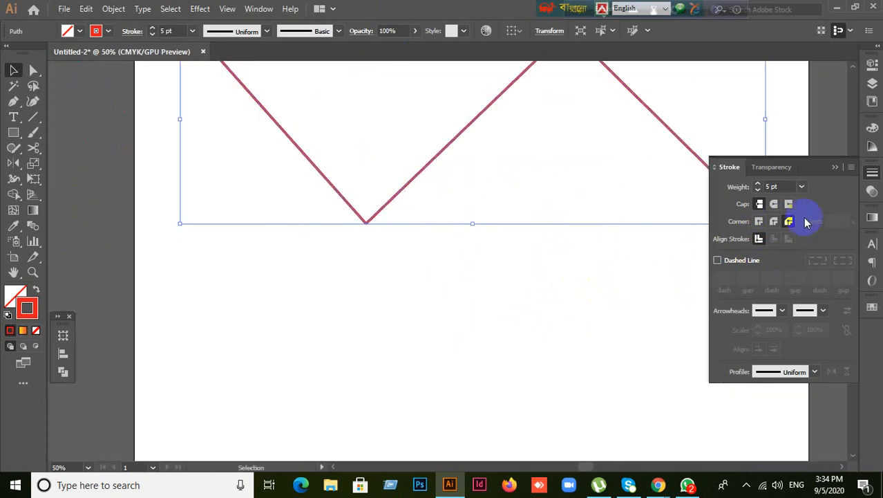
Step: Apply the Miter Join to the zigzag path again and deselect it
left_click(759, 221)
scroll(495, 283, "up", 5)
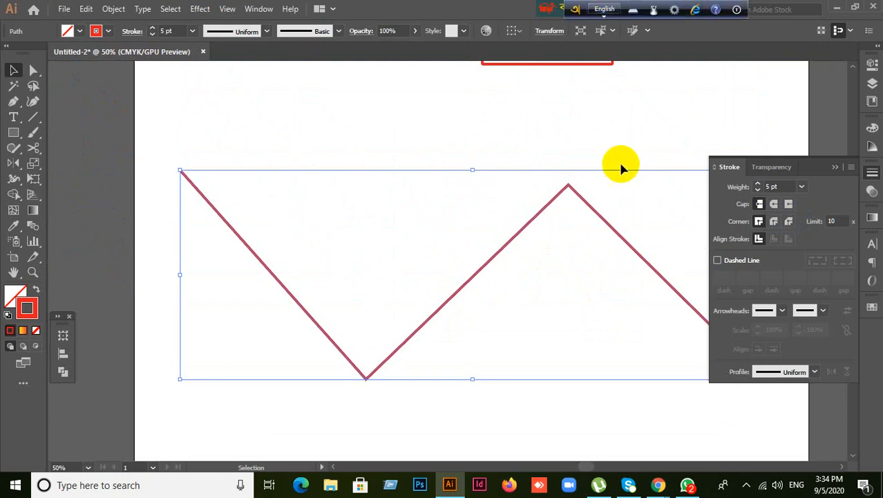
scroll(611, 256, "up", 5)
left_click(561, 273)
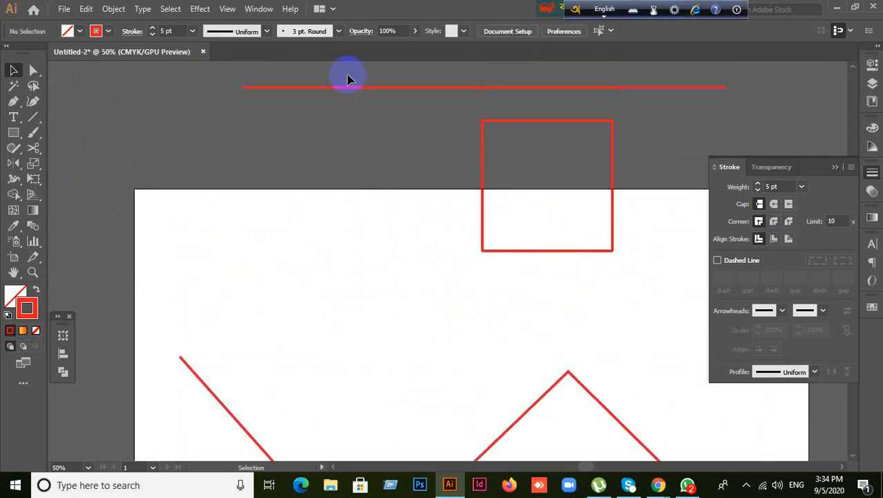
Step: Select the horizontal line, the square and the zigzag path together
left_click_drag(348, 76, 612, 396)
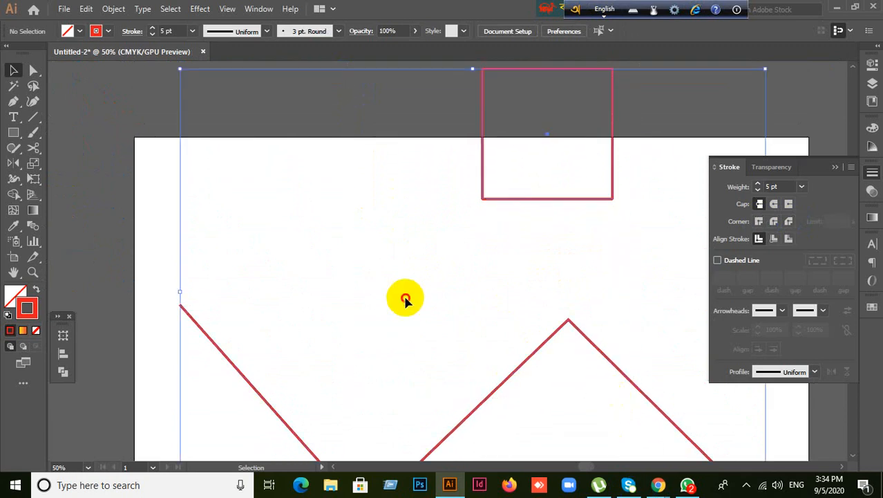
left_click(266, 181)
scroll(290, 219, "up", 1)
left_click_drag(228, 83, 765, 464)
scroll(683, 410, "down", 4)
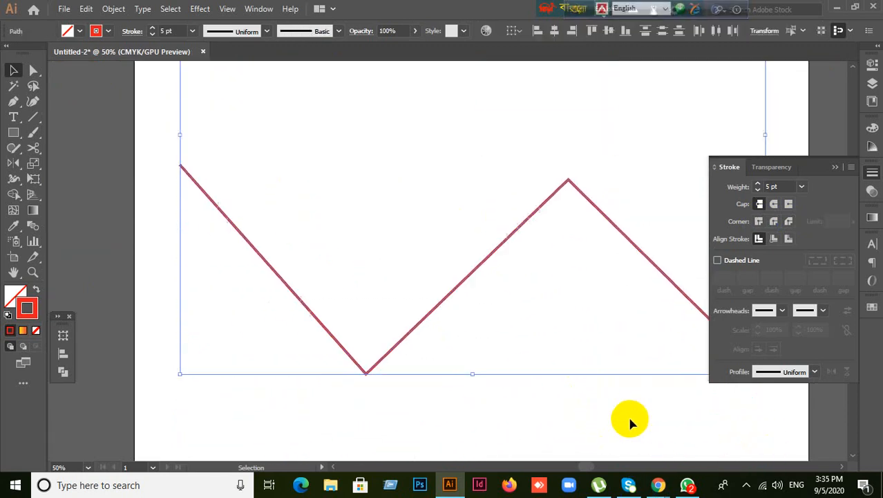
left_click(552, 412)
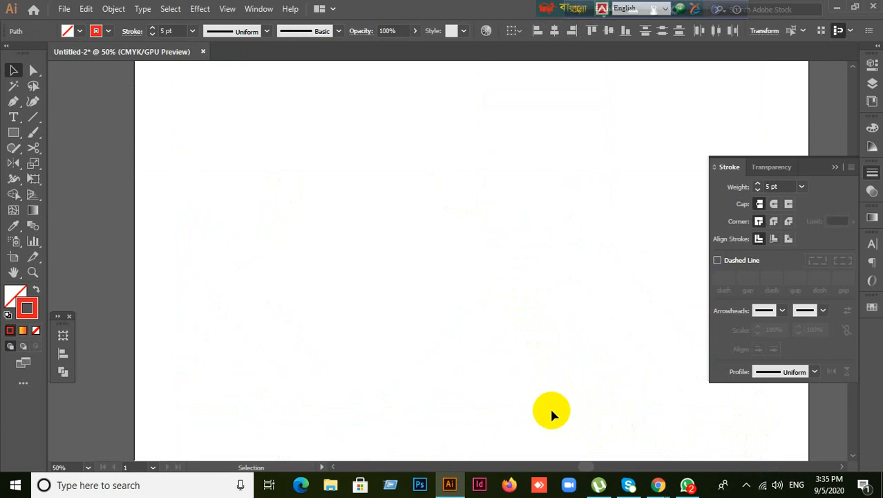
key("a")
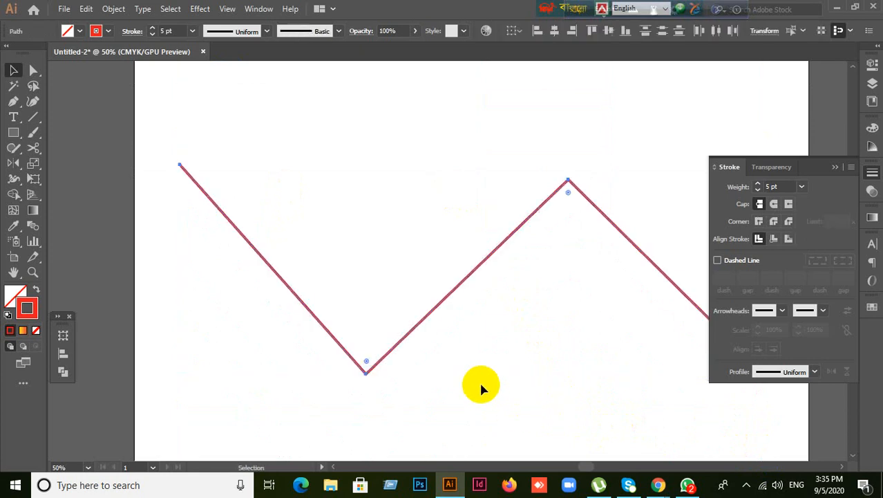
Step: Turn on Dashed Line for the horizontal line and move the line onto the artboard above the zigzag path
scroll(515, 371, "down", 3)
left_click(666, 332)
scroll(629, 316, "up", 1)
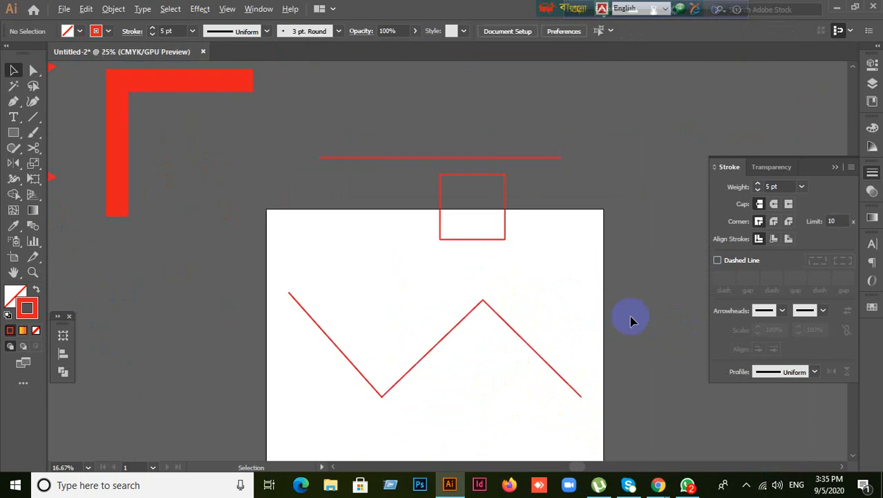
left_click(393, 157)
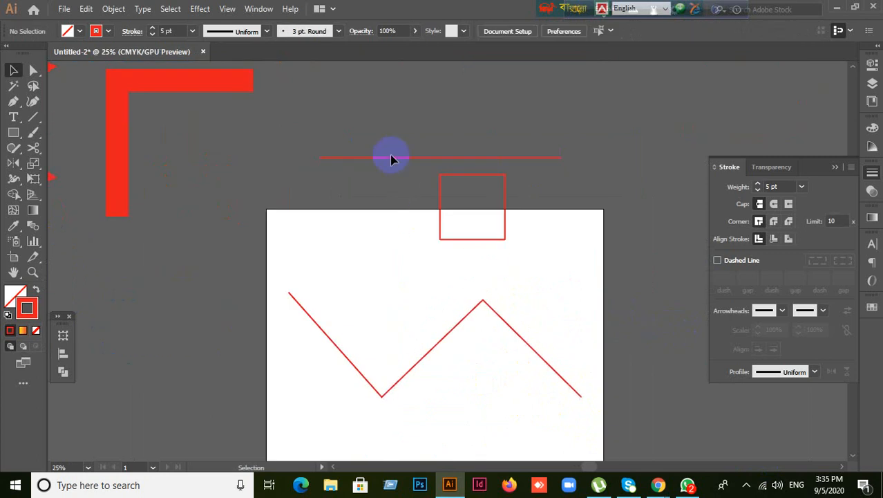
left_click(717, 260)
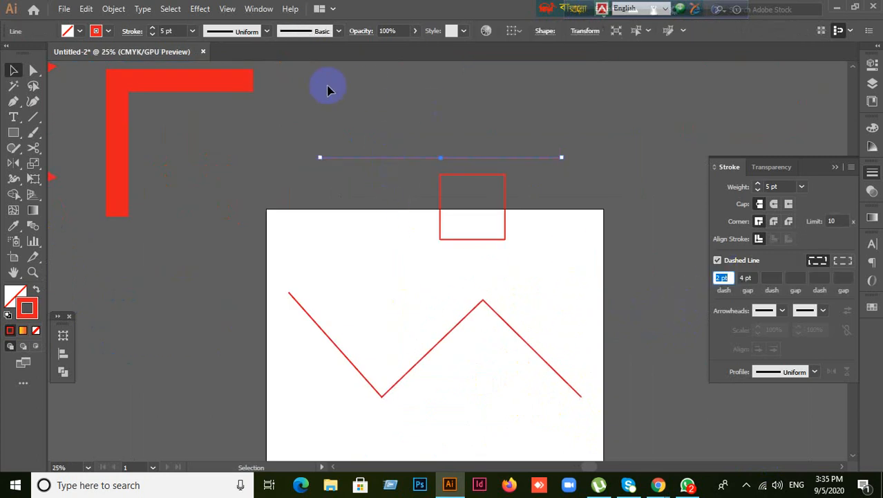
left_click_drag(341, 157, 304, 254)
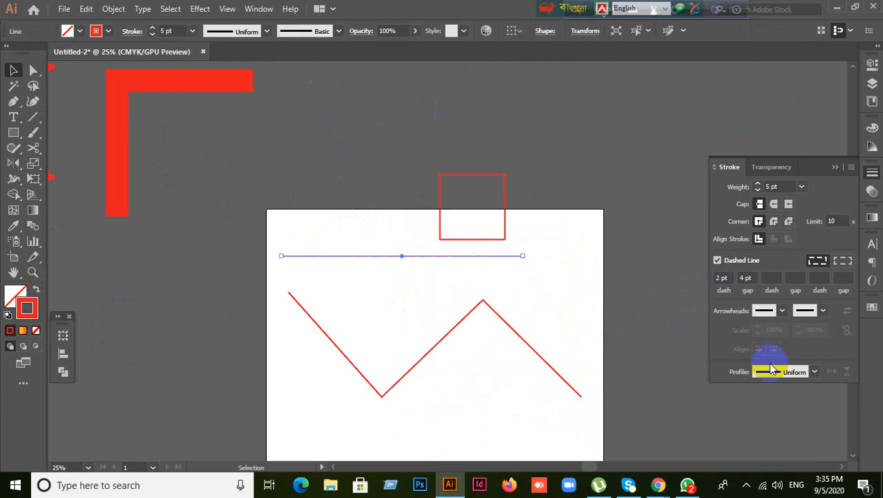
left_click(637, 310)
scroll(483, 276, "up", 2)
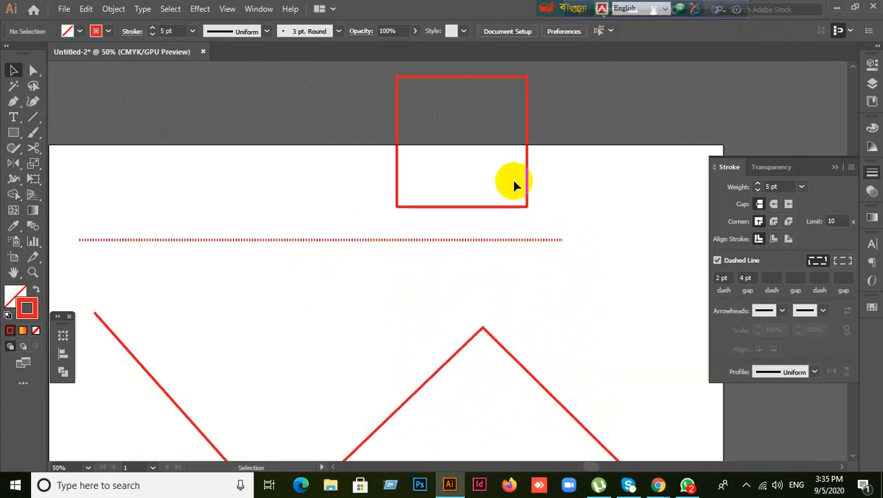
Step: Turn on Dashed Line for the square and for the zigzag path
left_click_drag(513, 183, 591, 233)
left_click(718, 261)
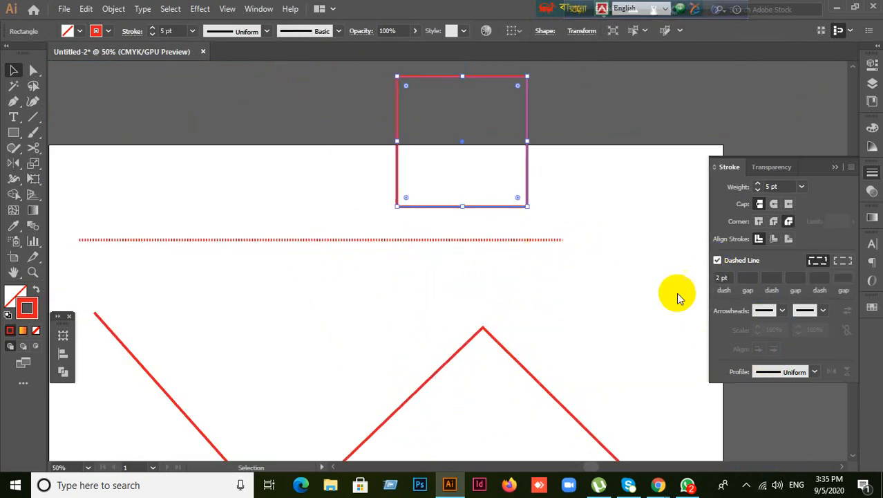
left_click(497, 201)
left_click_drag(499, 168, 553, 202)
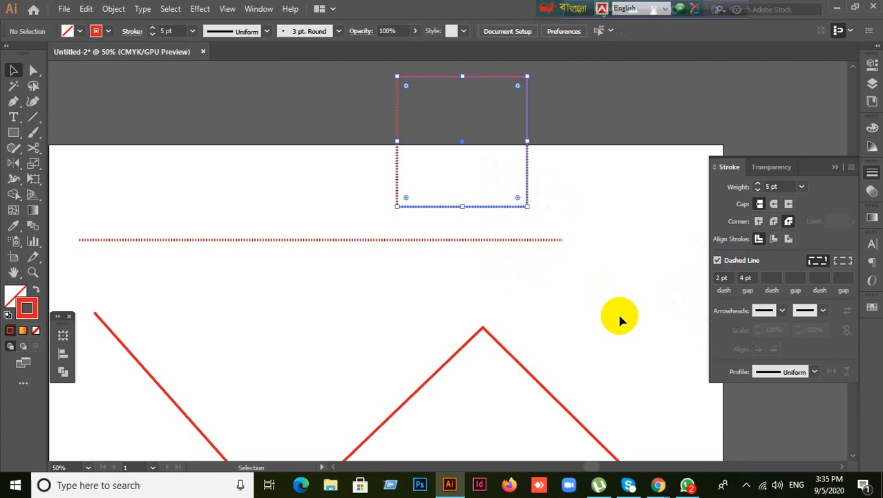
left_click(390, 339)
left_click_drag(391, 339, 479, 412)
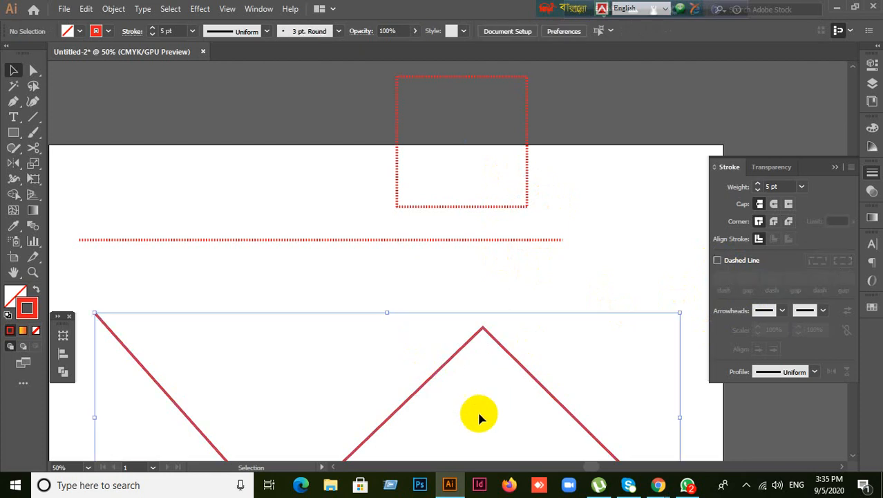
left_click(717, 260)
left_click(607, 276)
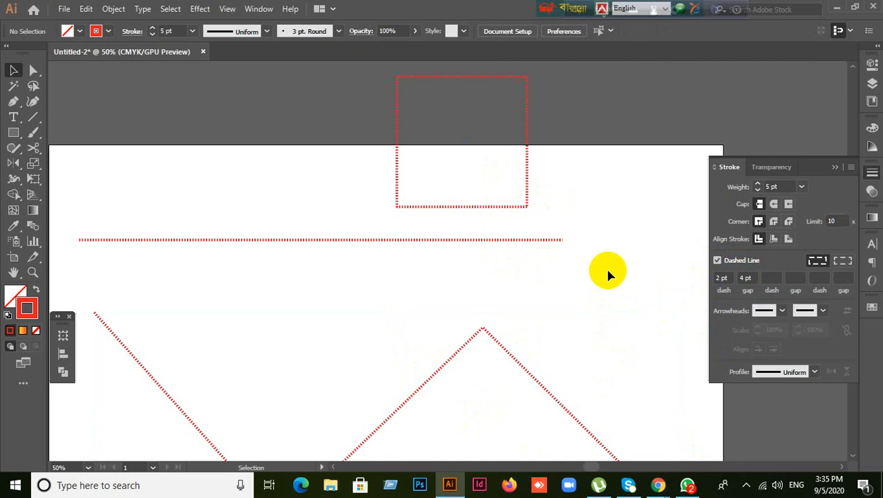
Step: Delete the zigzag path and the square, keeping only the horizontal dashed line
left_click(448, 360)
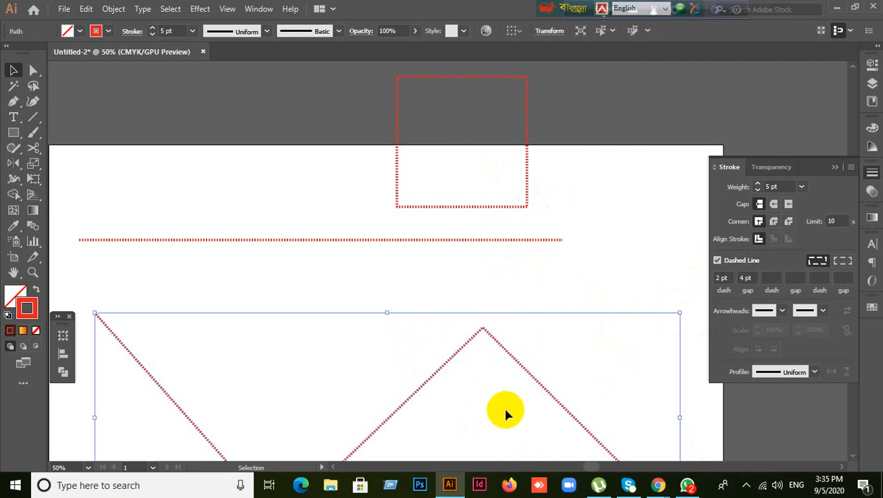
key("Delete")
left_click(516, 200)
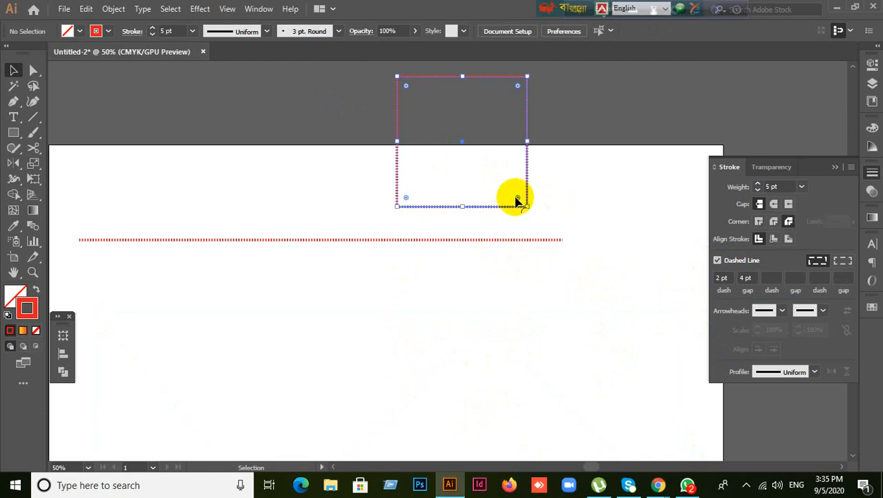
key("Delete")
Step: Turn Dashed Line off on the remaining horizontal line to view it solid, and turn it back on
mouse_move(334, 205)
left_mouse_down()
mouse_move(430, 296)
mouse_move(473, 377)
left_mouse_up()
left_click(718, 260)
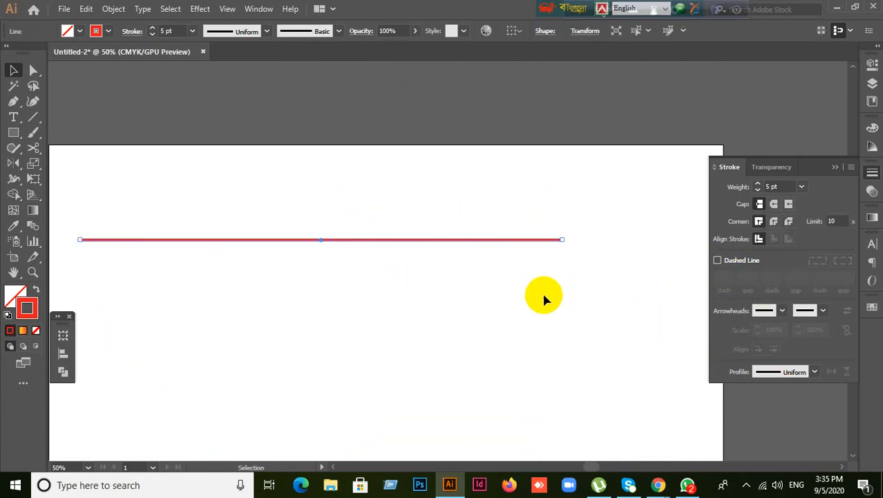
scroll(215, 262, "up", 1)
scroll(262, 267, "down", 1)
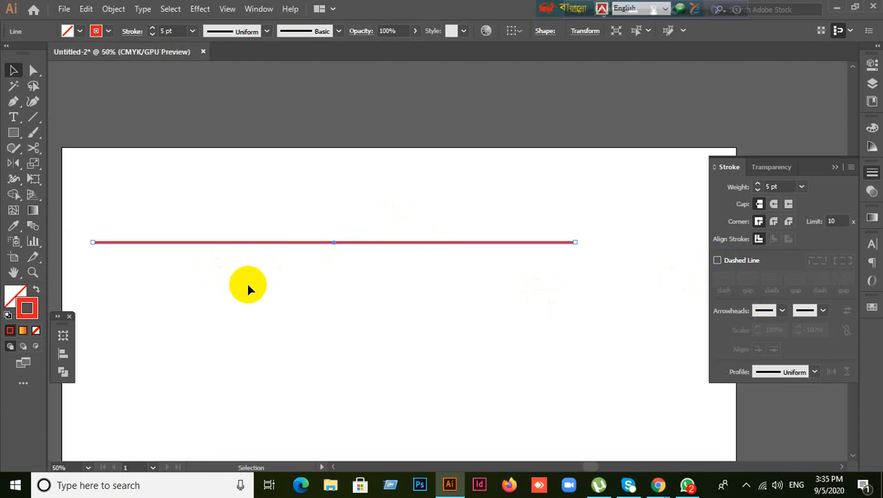
scroll(435, 293, "up", 1)
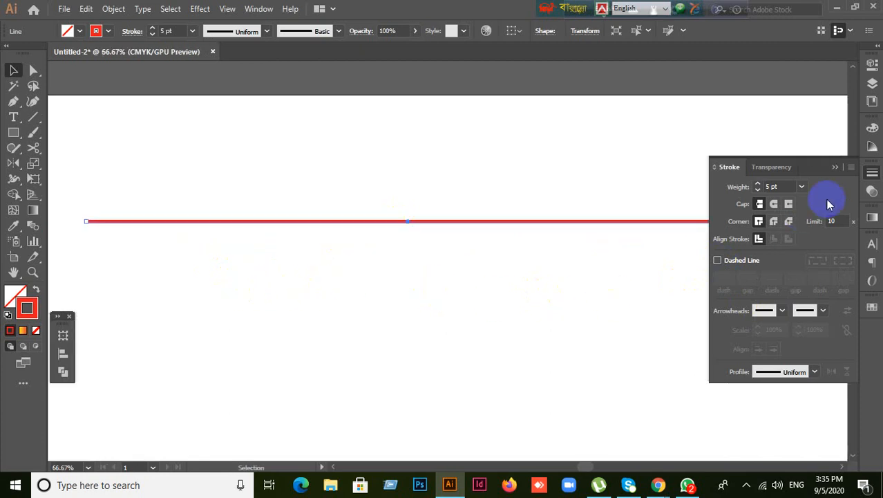
left_click_drag(498, 275, 459, 256)
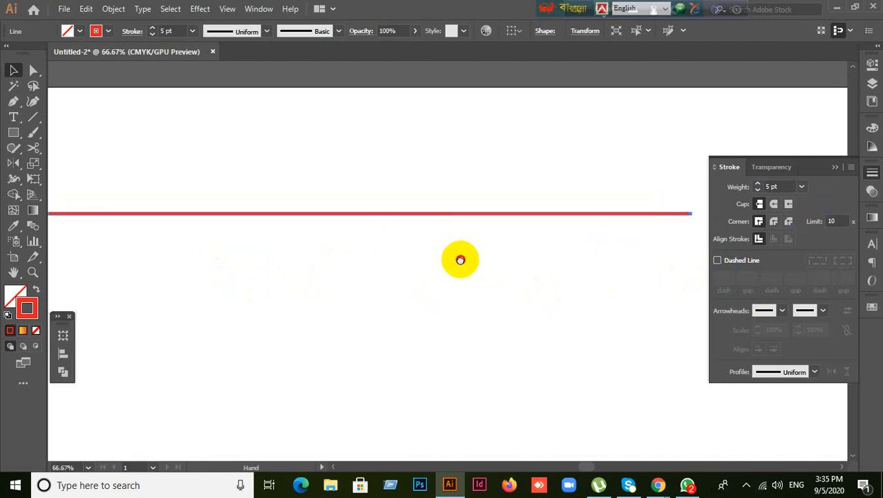
left_click(719, 261)
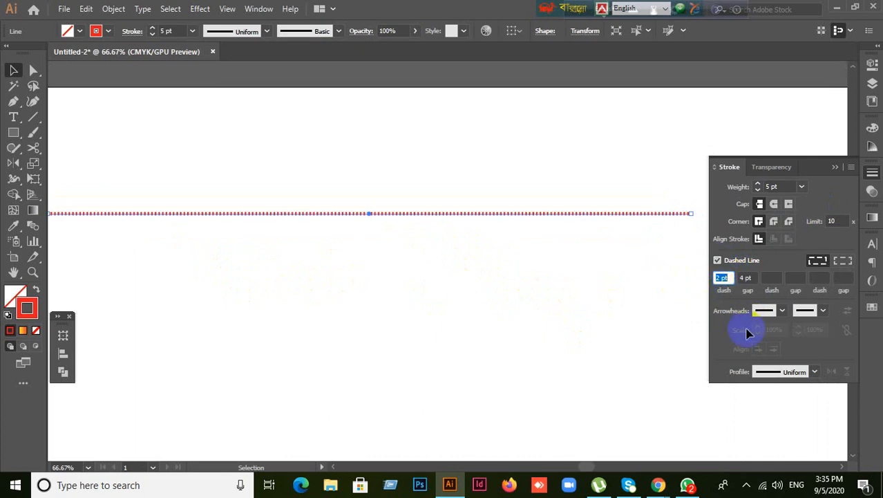
Step: Try gap values of 7 pt, 5 pt and 3 pt on the dashed line and return the gap to 4 pt
left_click(731, 278)
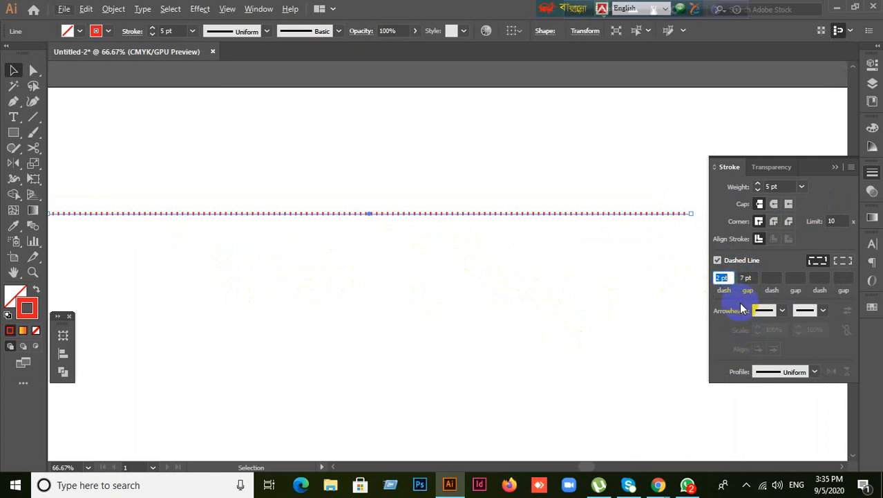
left_click(745, 277)
type("5")
key("Return")
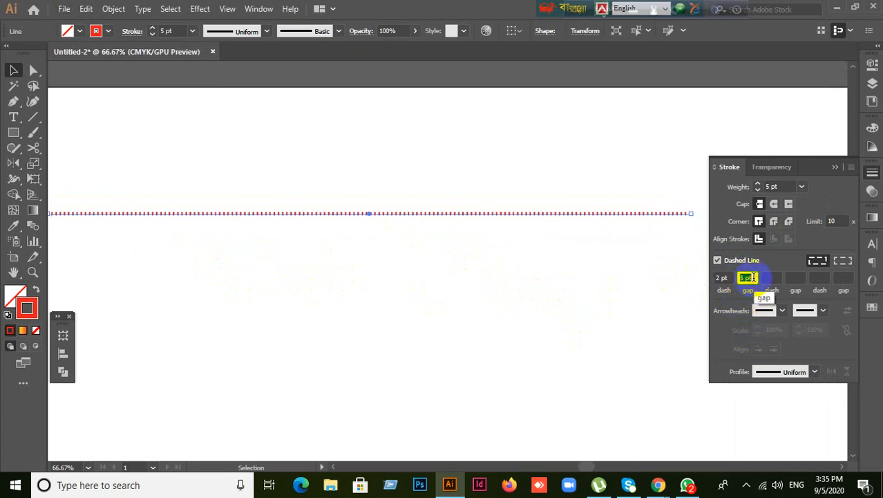
type("3")
key("Return")
key("Up")
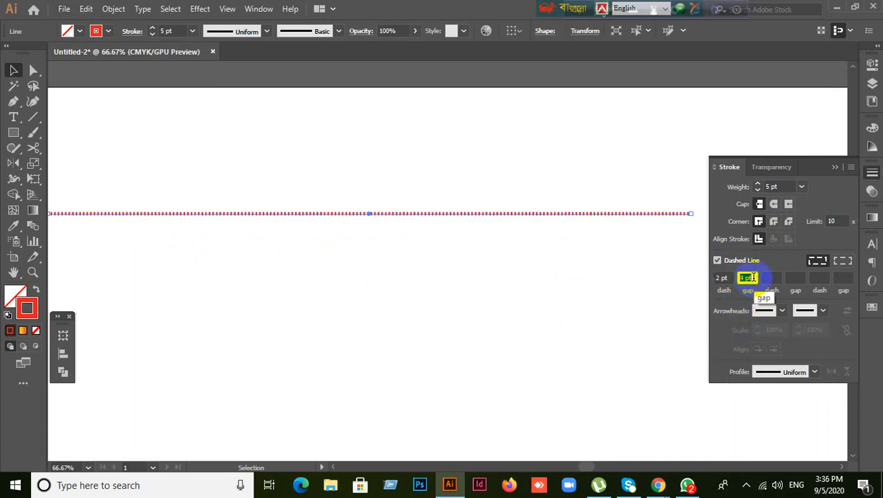
Step: Deselect the dashed line and examine its dashes and gaps up close near the line's end
left_click(576, 275)
scroll(682, 215, "up", 1)
scroll(683, 217, "up", 7)
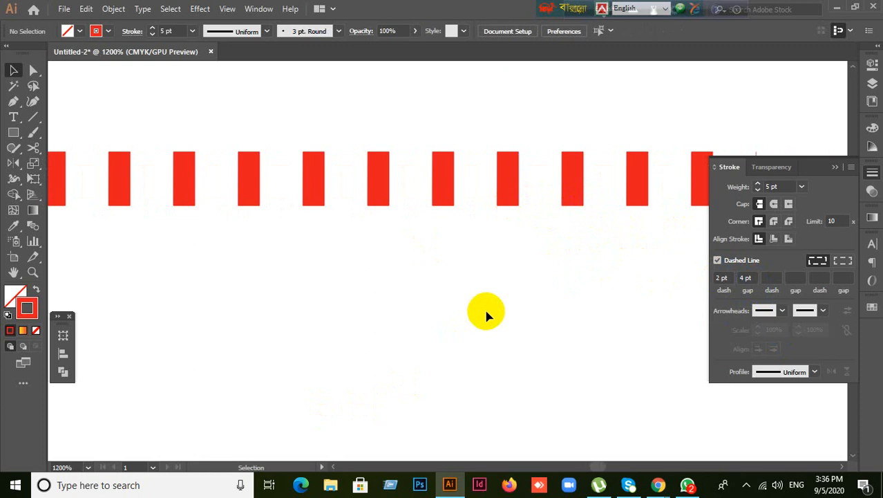
scroll(415, 285, "down", 2)
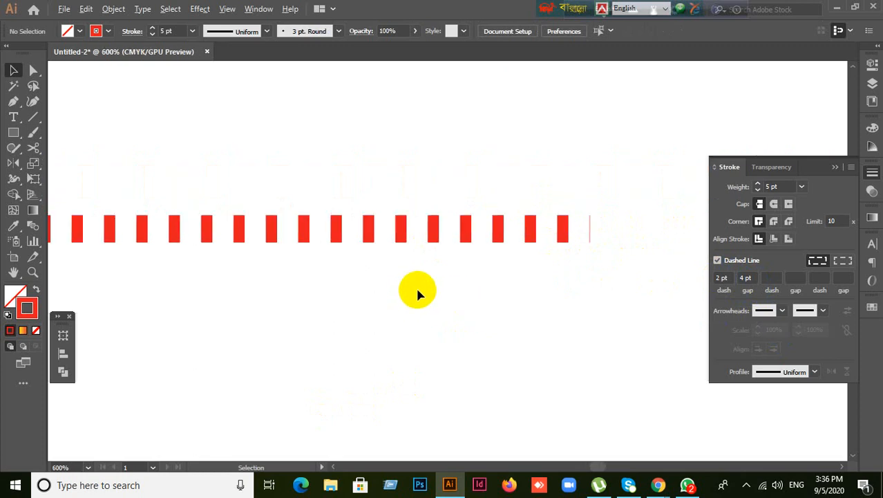
Step: Select the dashed line and give it a second dash of 4 pt and a second gap of 6 pt
left_click(437, 230)
scroll(553, 244, "up", 1)
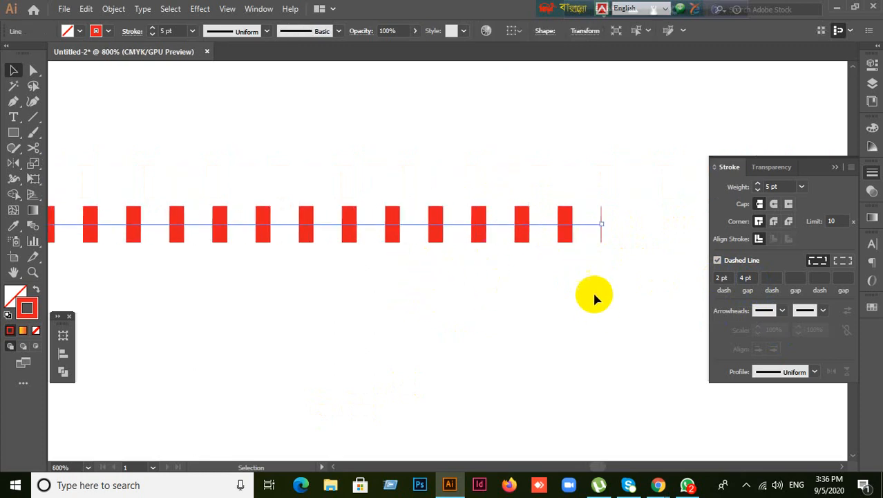
scroll(594, 295, "up", 2)
left_click(723, 278)
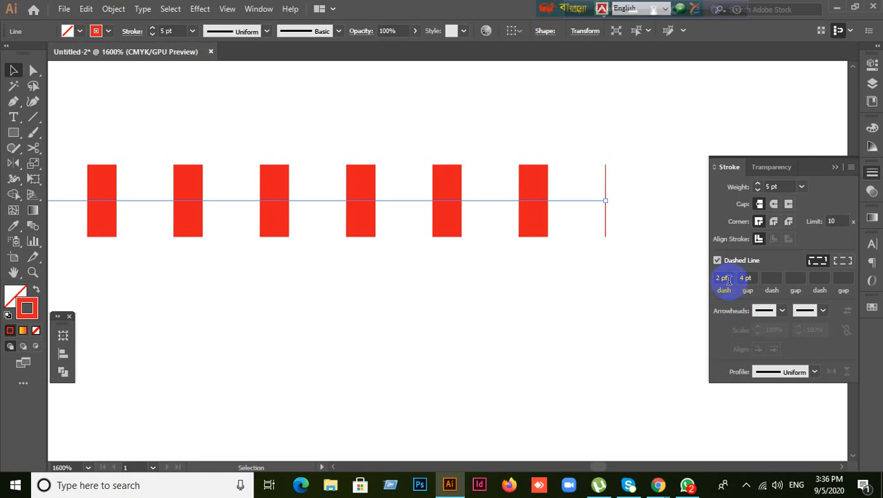
left_click(774, 279)
left_click(771, 278)
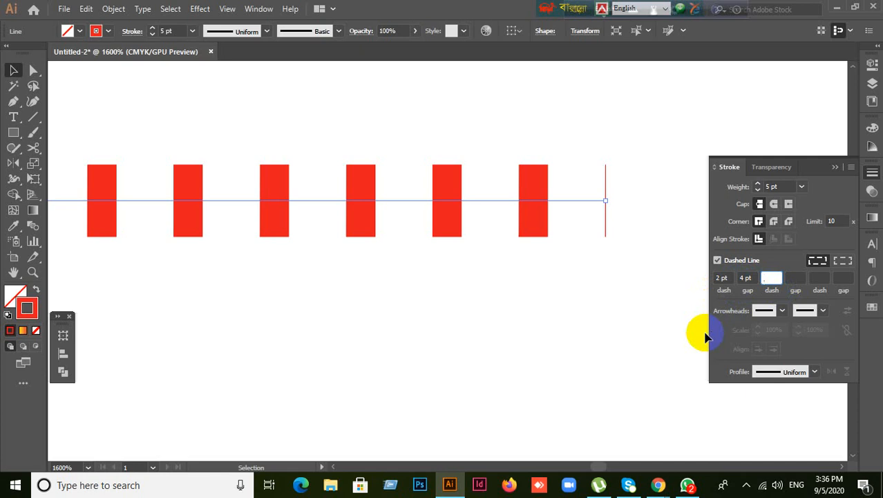
type("4")
left_click(798, 277)
type("6")
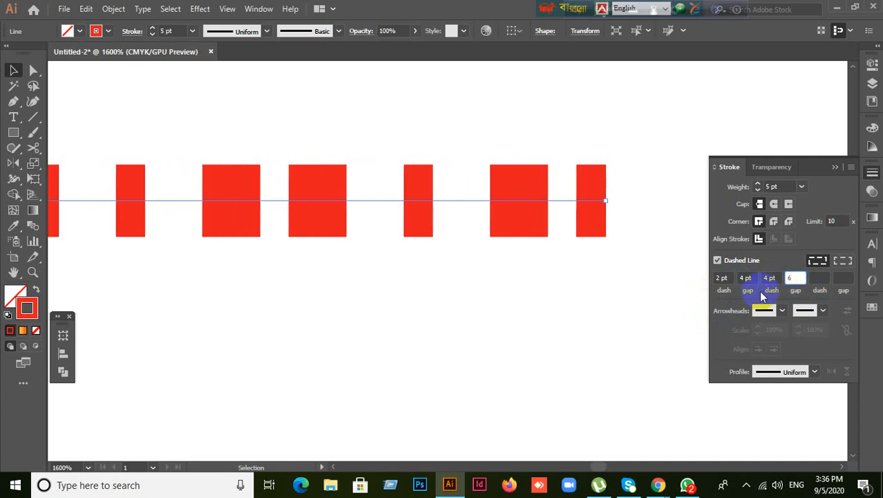
Step: Set the line's third dash to 6 pt and its third gap to 8 pt, entering the 8 pt gap again with nothing selected
left_click(820, 277)
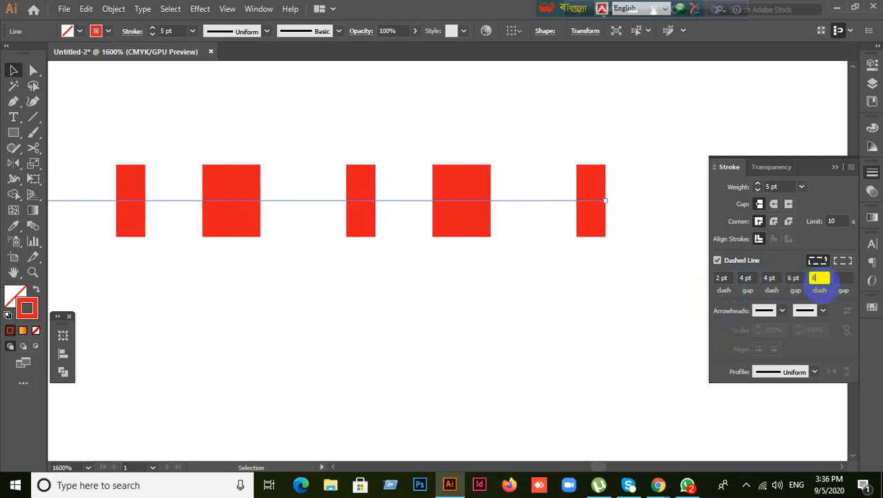
type("6")
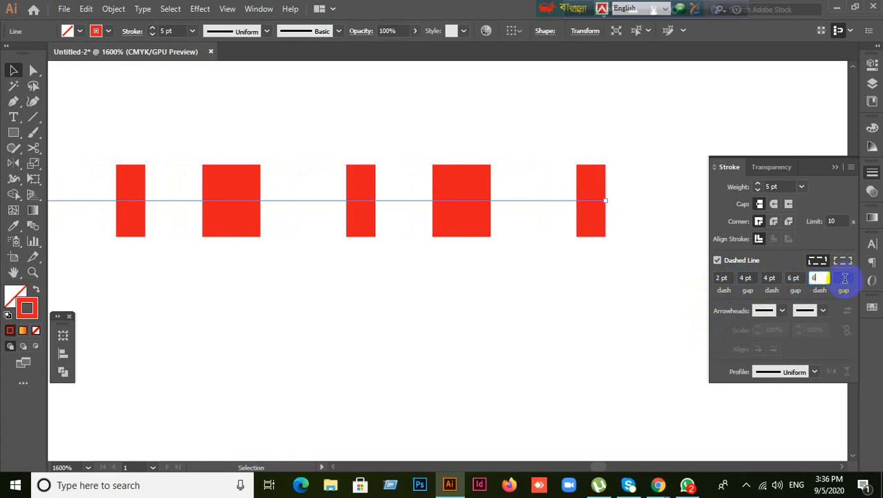
left_click(844, 277)
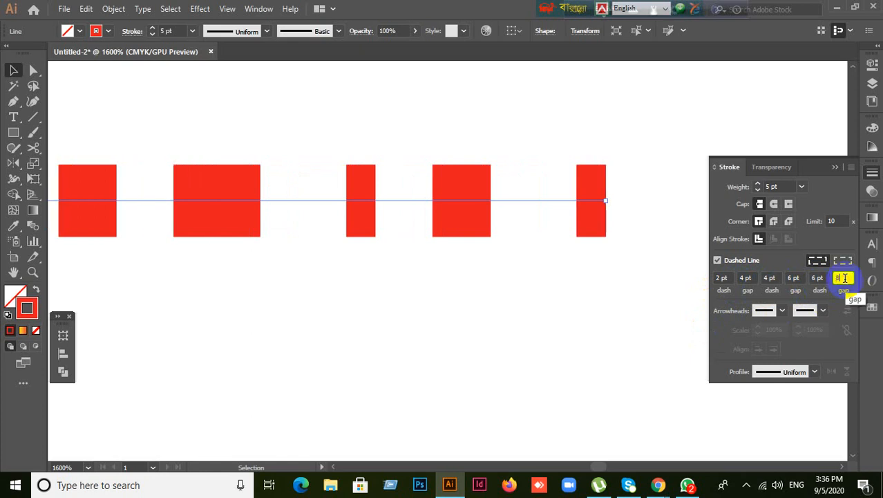
type("8")
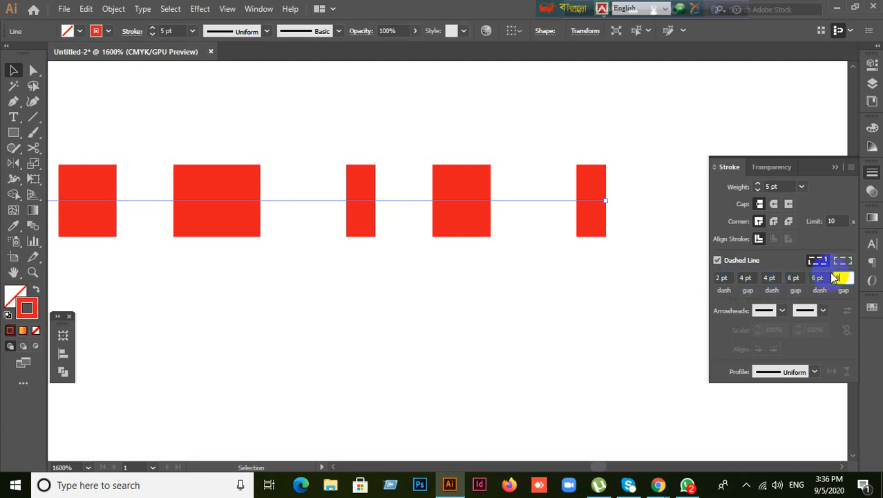
left_click(558, 268)
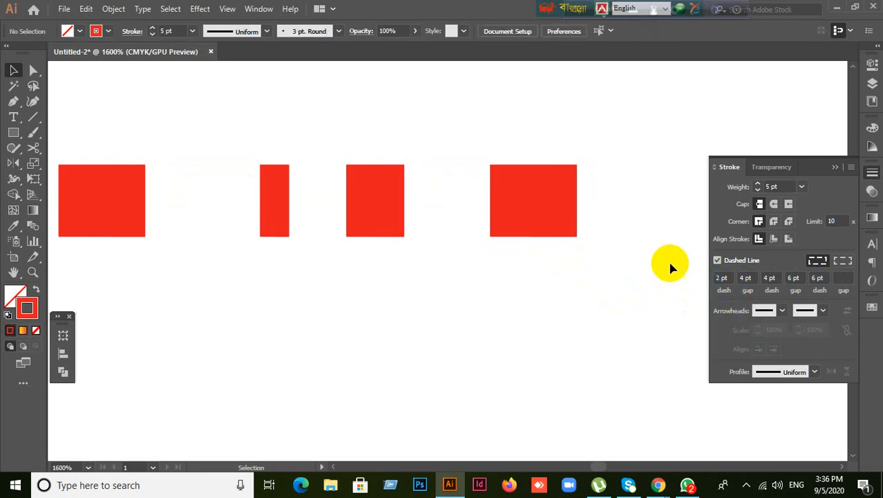
left_click(844, 278)
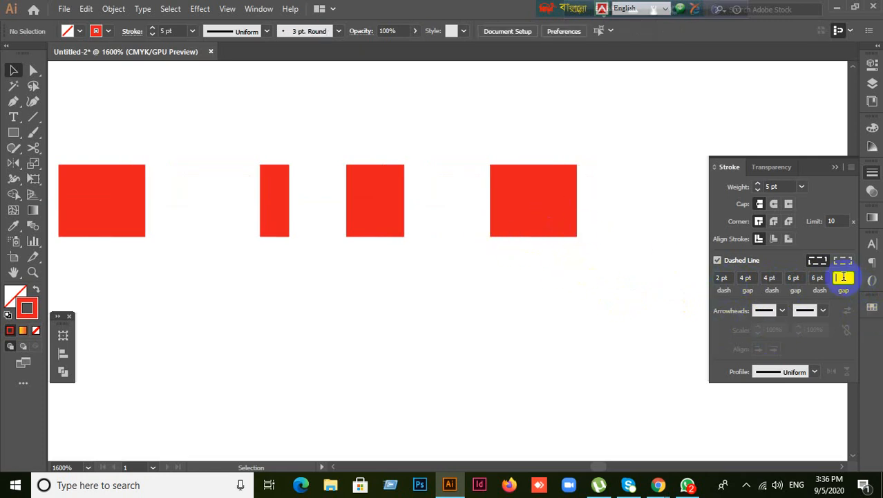
type("8")
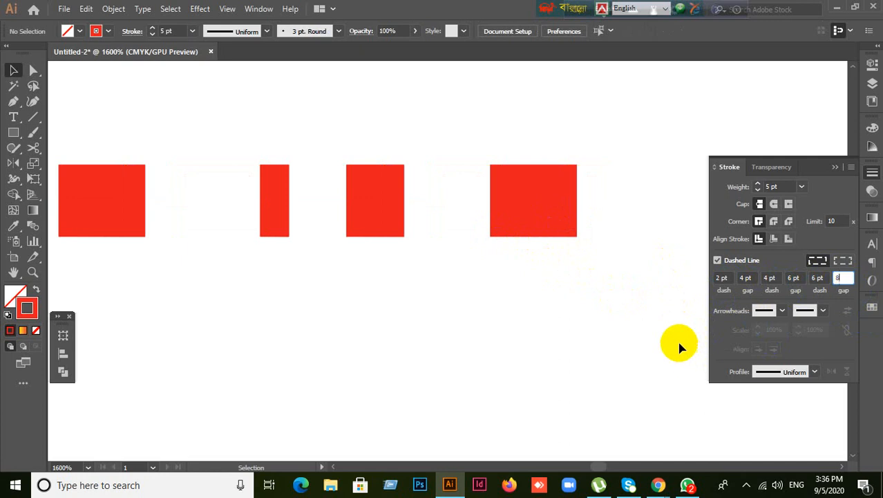
left_click(536, 218)
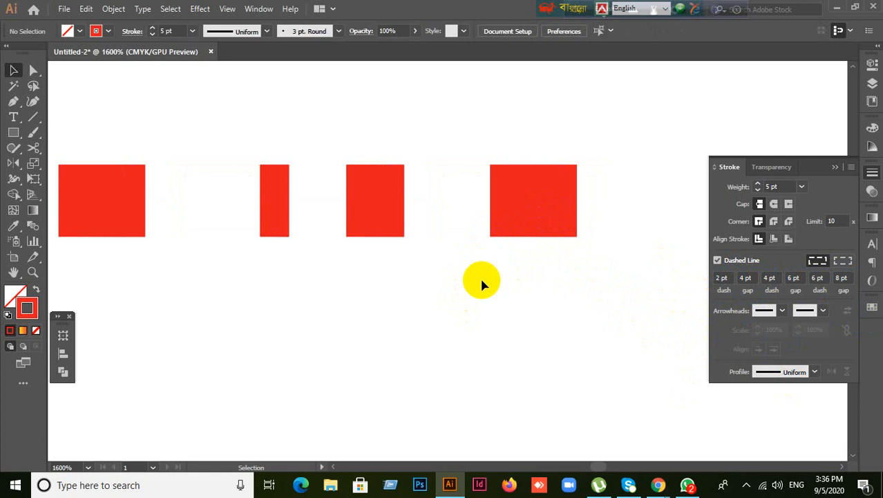
Step: Select the dashed line and examine how its three dash and gap pairs repeat along the line
left_click(573, 177)
scroll(408, 278, "down", 1)
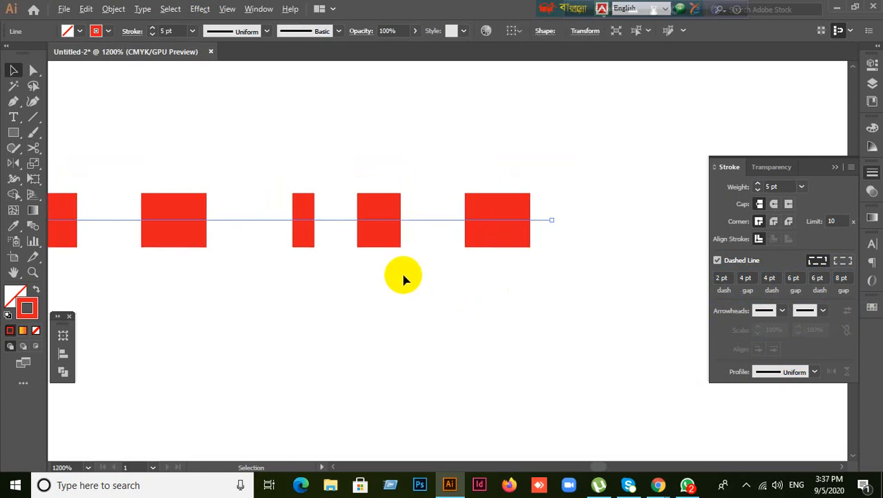
left_click_drag(316, 281, 422, 269)
scroll(461, 270, "up", 1)
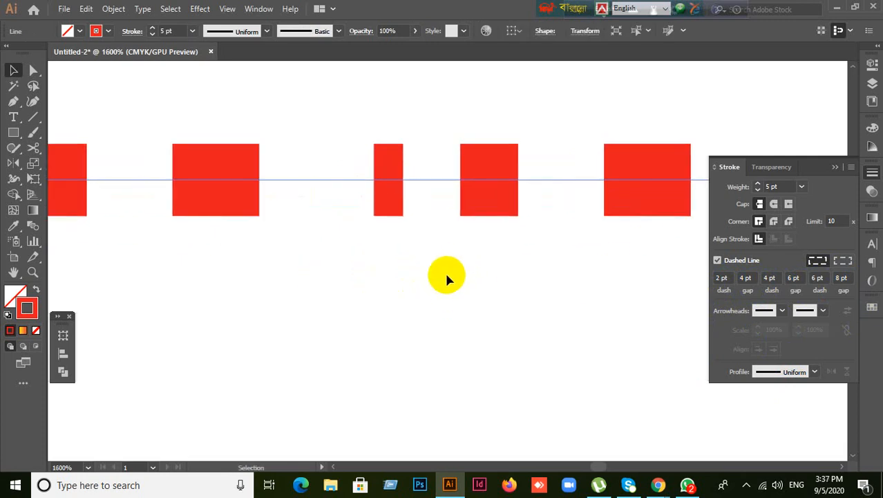
Step: Deselect the dashed line and examine its repeating dash and gap sizes up to the line's end
left_click(393, 247)
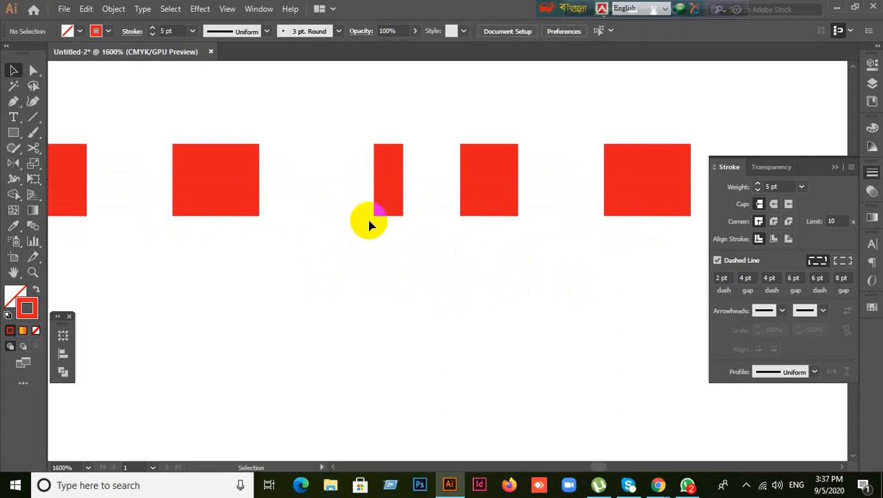
scroll(322, 203, "down", 4)
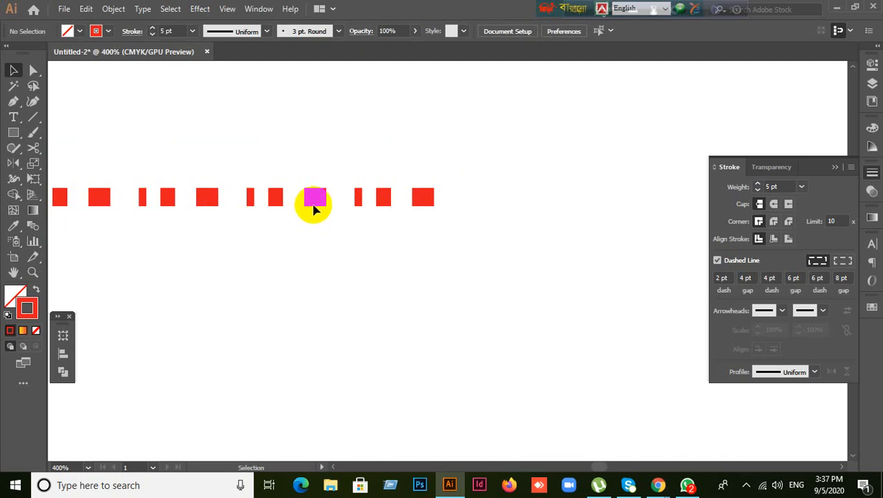
scroll(282, 208, "up", 1)
scroll(482, 195, "up", 1)
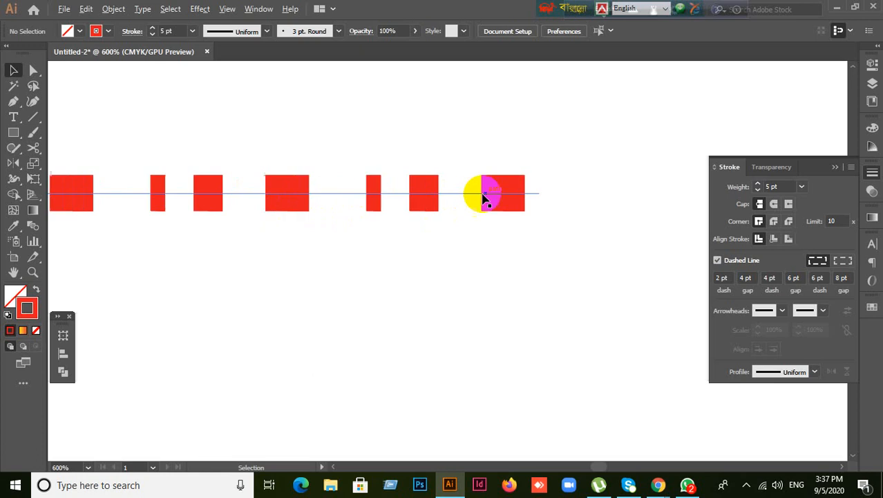
scroll(367, 217, "down", 3)
scroll(234, 229, "up", 3)
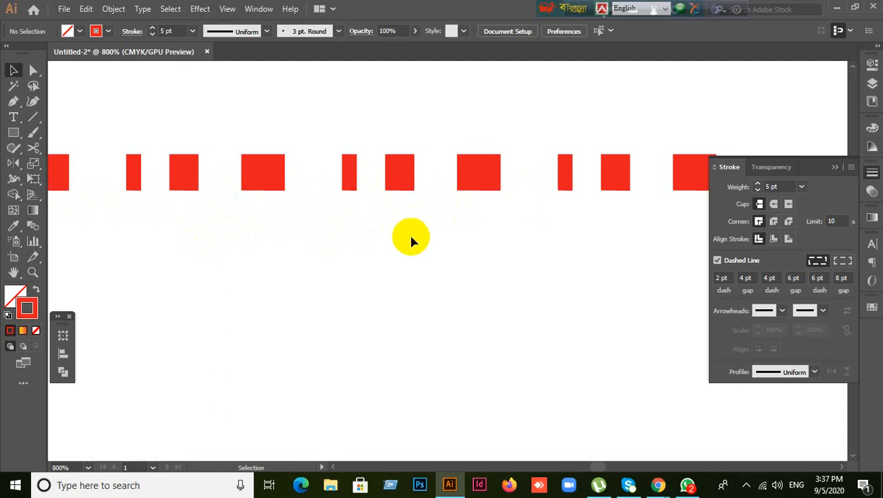
scroll(432, 228, "down", 3)
left_click_drag(335, 128, 458, 310)
key("Delete")
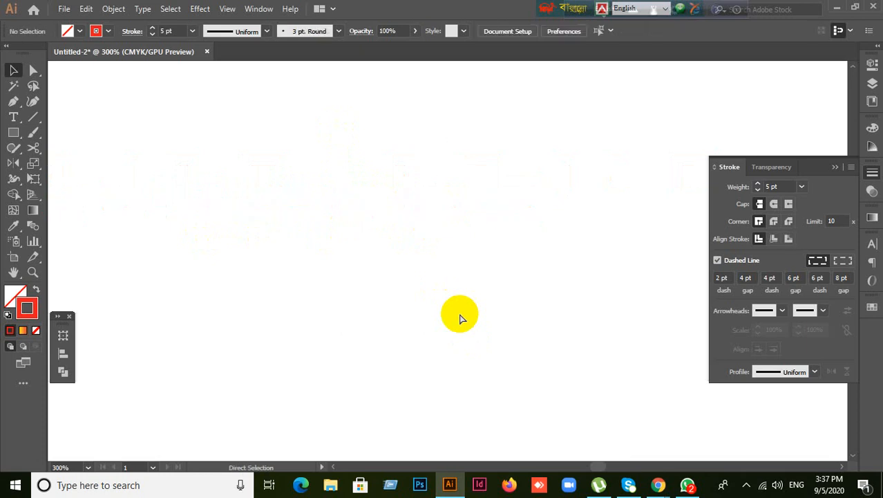
key("ctrl+z")
Step: Follow the dashed line back to its starting point and examine its first dashes and gaps up close
left_click_drag(384, 303, 750, 330)
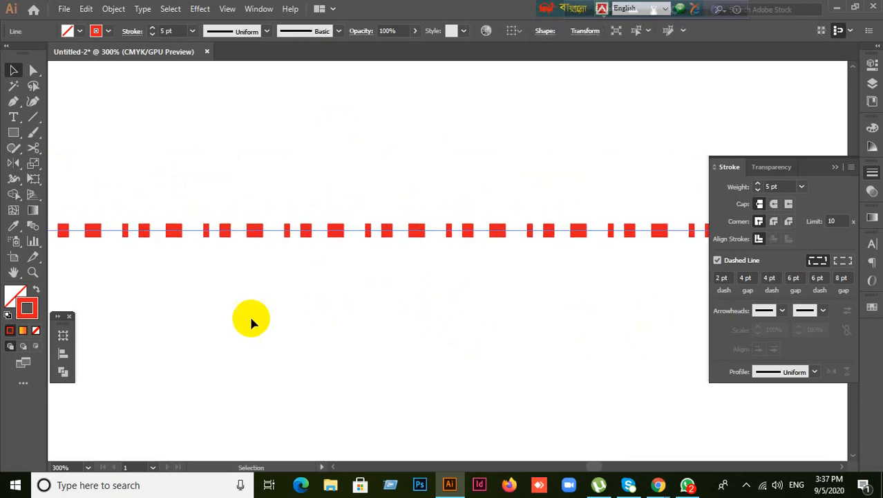
left_click_drag(247, 319, 582, 321)
left_click_drag(202, 321, 522, 330)
left_click_drag(112, 329, 463, 342)
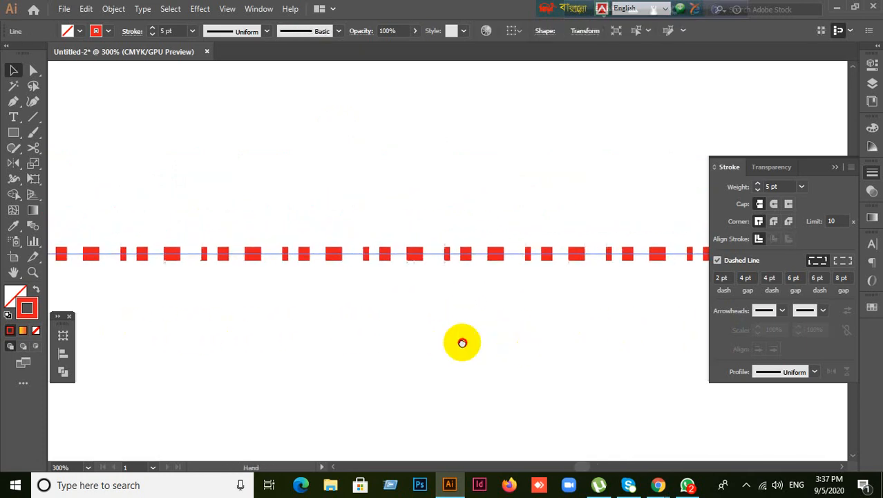
scroll(136, 307, "down", 1)
scroll(136, 307, "down", 1)
left_click_drag(122, 309, 636, 311)
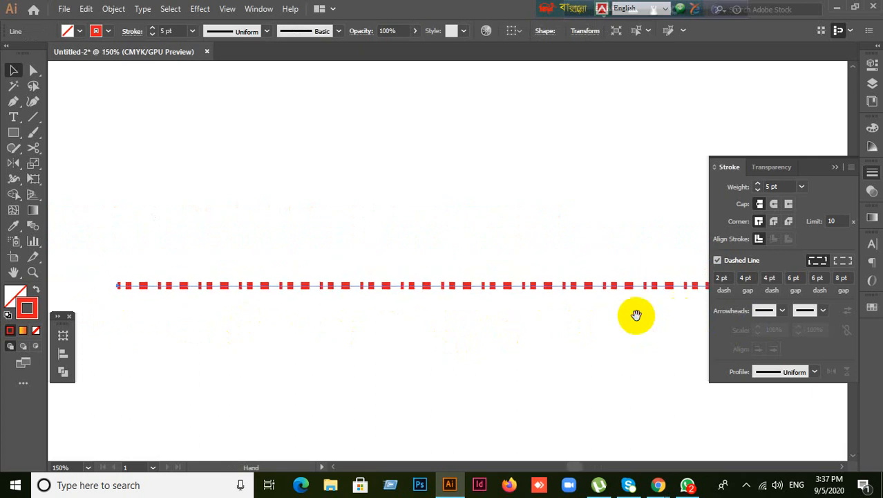
scroll(119, 314, "up", 3)
scroll(116, 249, "up", 4)
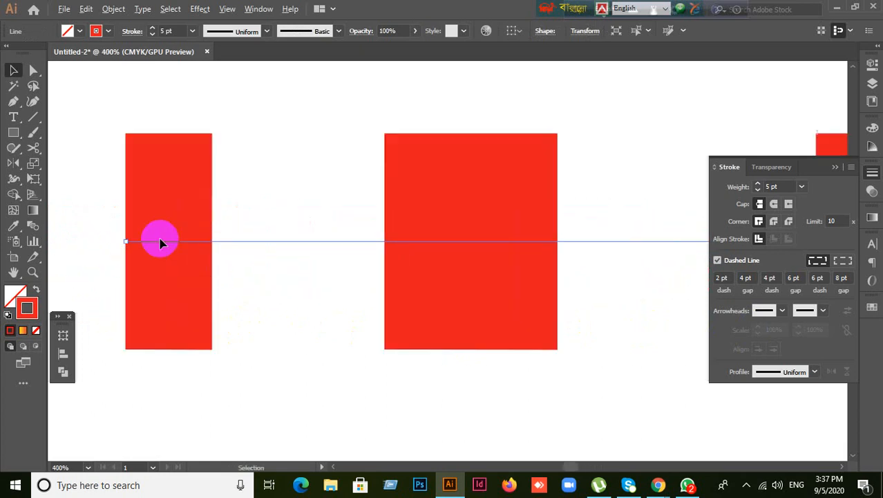
scroll(142, 248, "down", 2)
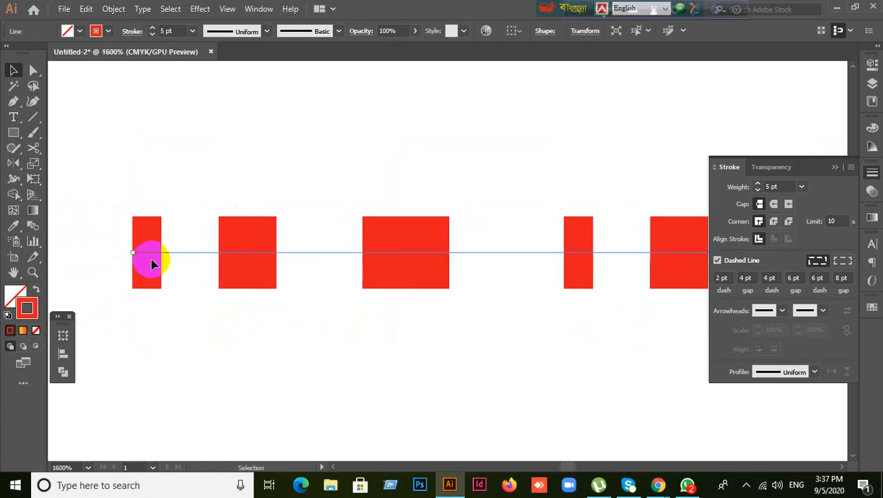
Step: Reselect the dashed line and examine how its three dash and gap pairs repeat from its start
left_click(243, 338)
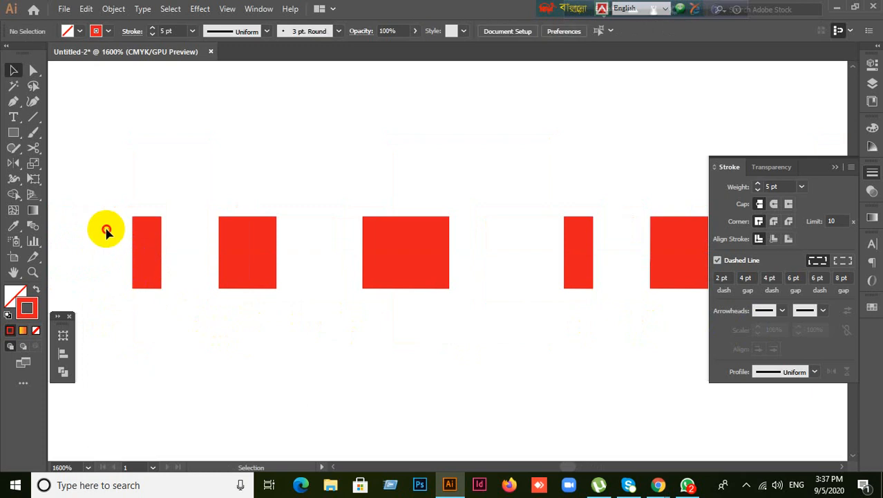
left_click_drag(107, 229, 211, 311)
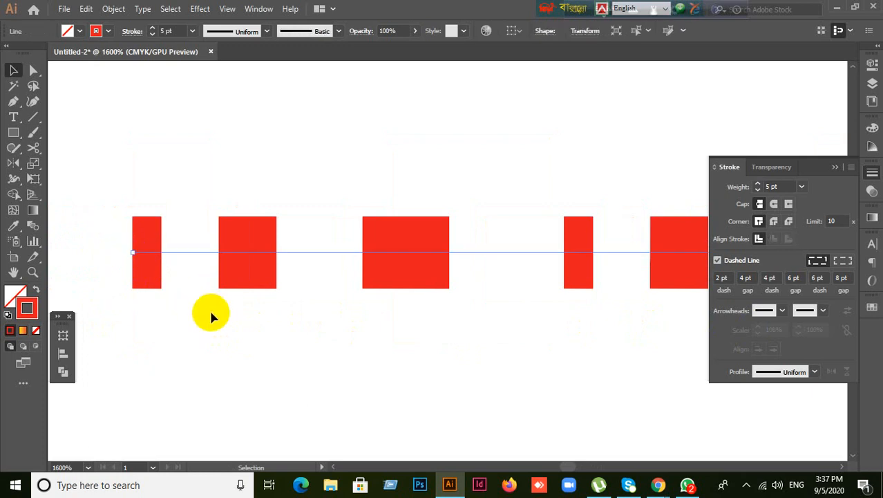
left_click(211, 314)
left_click_drag(123, 187, 192, 320)
left_click(155, 277)
mouse_move(108, 164)
left_mouse_down()
mouse_move(197, 238)
mouse_move(384, 349)
left_mouse_up()
left_click(719, 278)
scroll(553, 276, "down", 2)
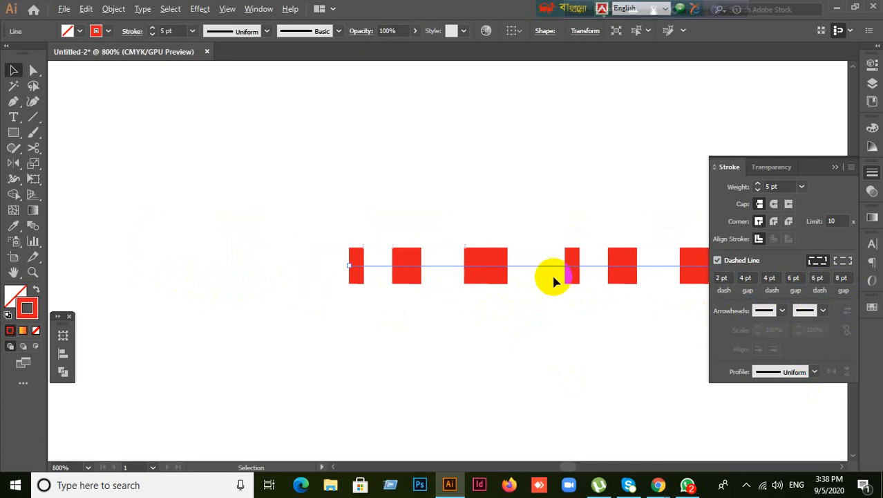
left_click_drag(582, 302, 387, 284)
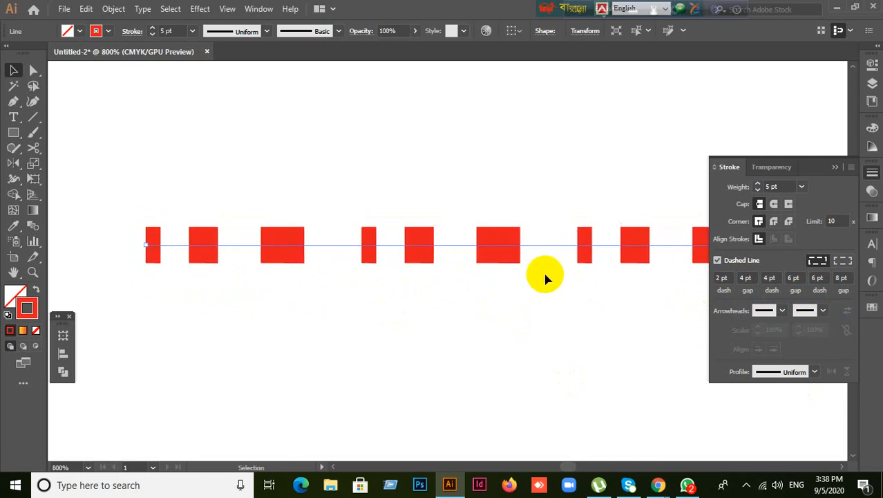
left_click_drag(574, 271, 316, 309)
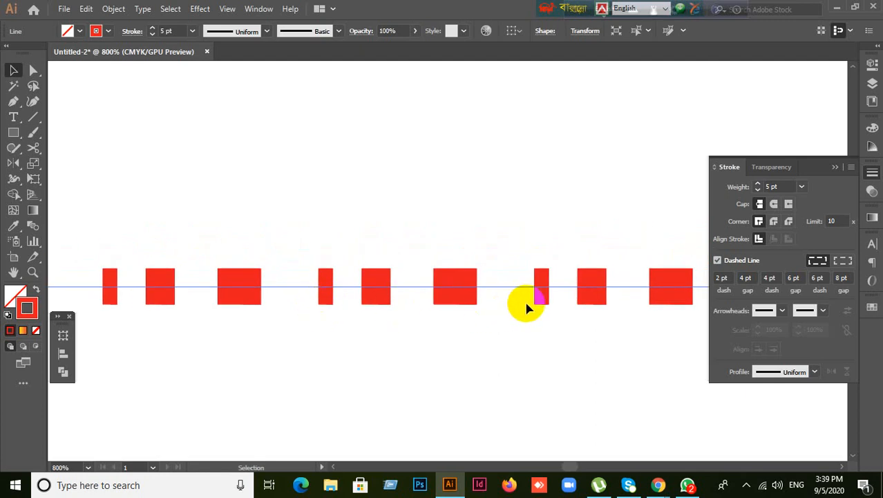
left_click_drag(544, 309, 403, 333)
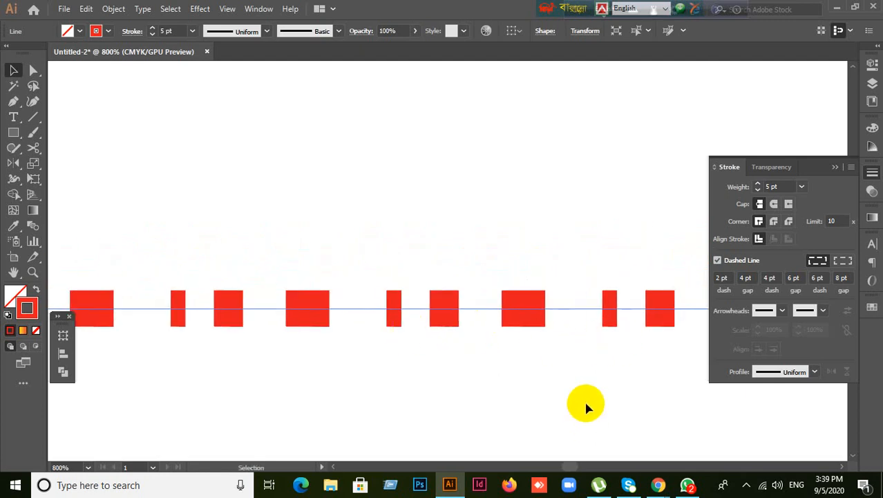
scroll(538, 401, "down", 3)
left_click_drag(526, 407, 460, 292)
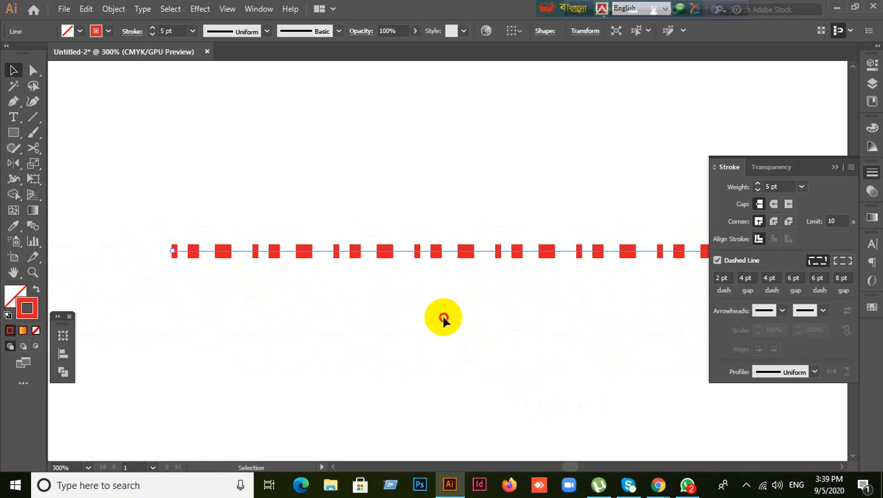
Step: Select the dashed line again and delete it
left_click(443, 317)
left_click_drag(132, 173, 207, 253)
key("Delete")
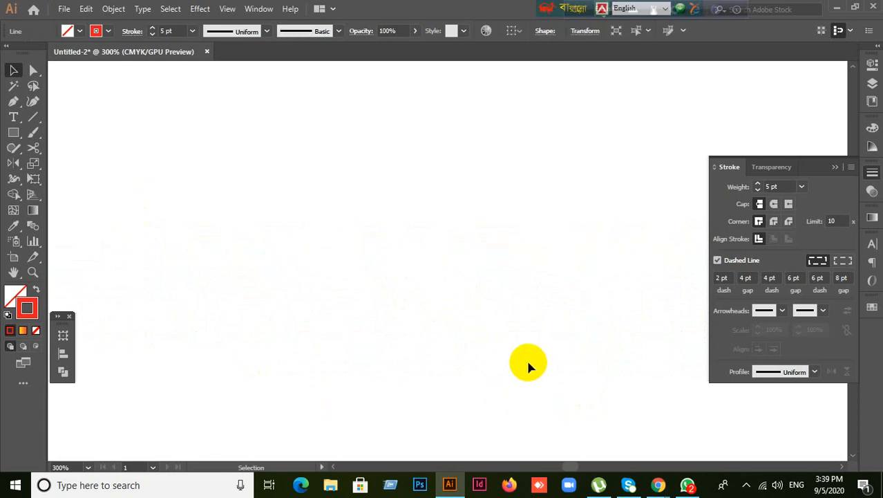
Step: Draw a horizontal line across the upper part of the artboard and turn off its Dashed Line option
scroll(546, 358, "down", 5)
left_click_drag(610, 366, 392, 195)
scroll(560, 301, "up", 1)
scroll(560, 298, "down", 2)
left_click_drag(599, 305, 487, 272)
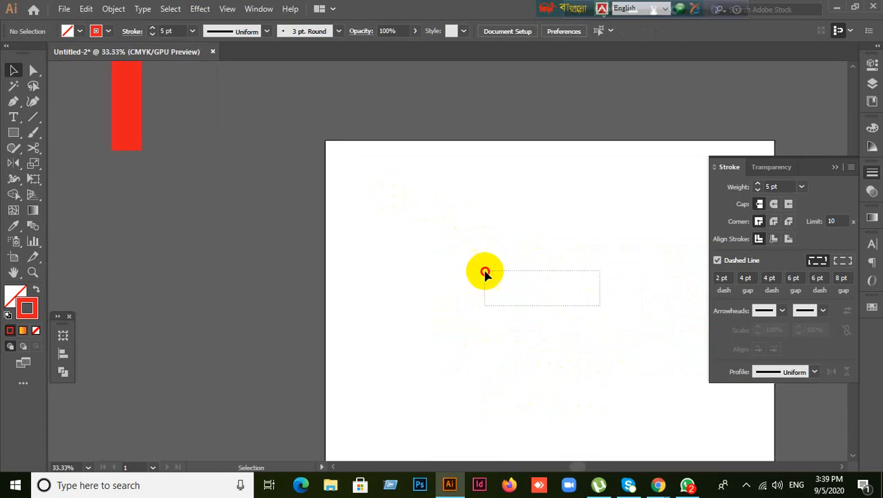
left_click(530, 291)
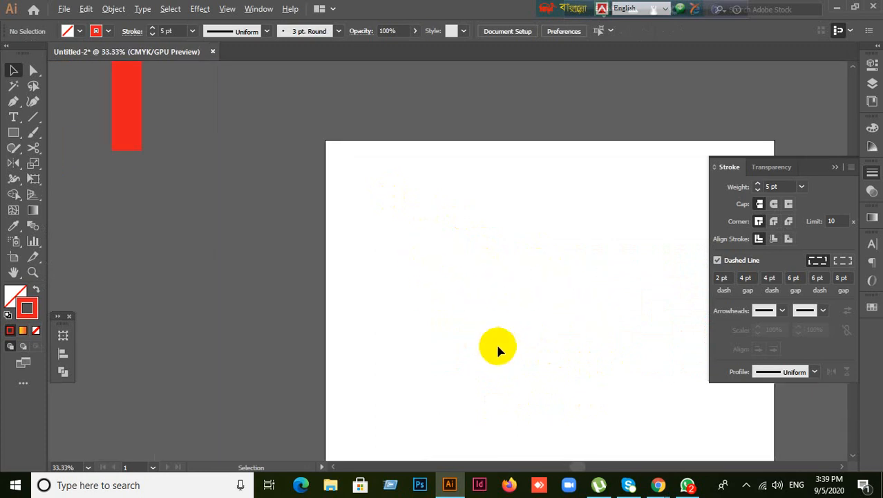
scroll(584, 336, "down", 1)
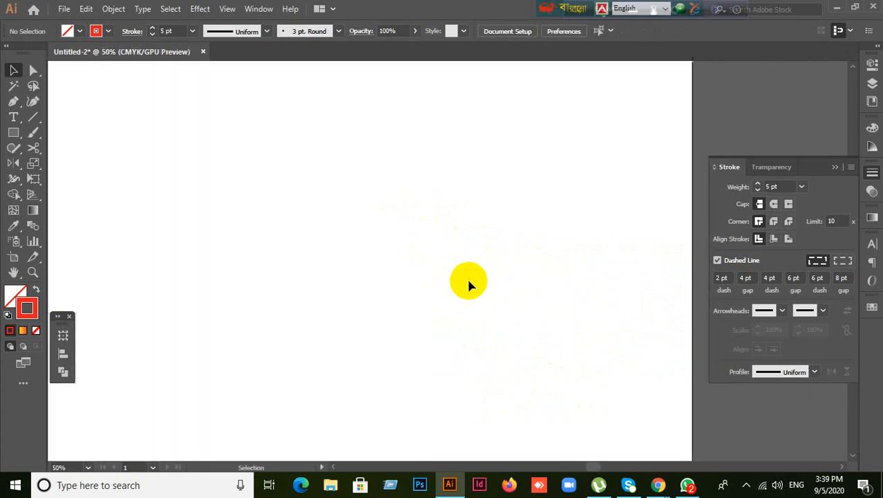
scroll(467, 282, "down", 2)
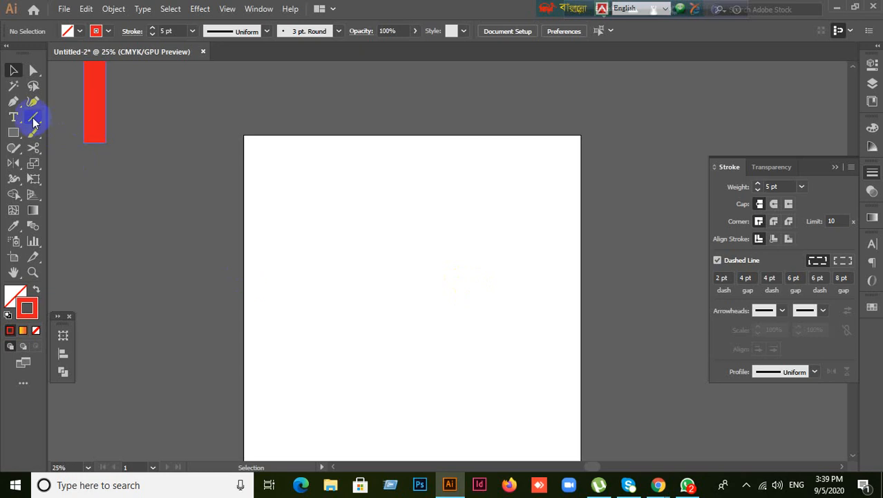
left_click(33, 118)
scroll(381, 275, "up", 1)
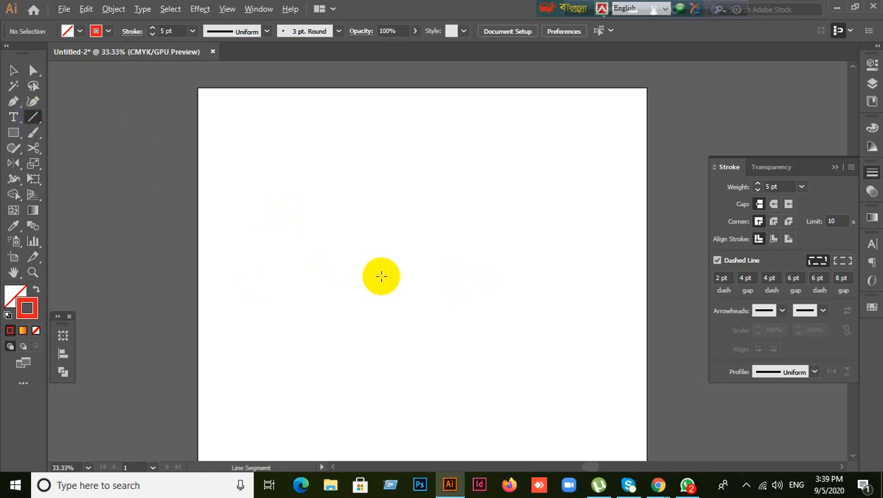
mouse_move(220, 226)
left_mouse_down()
mouse_move(677, 226)
mouse_move(482, 226)
left_mouse_up()
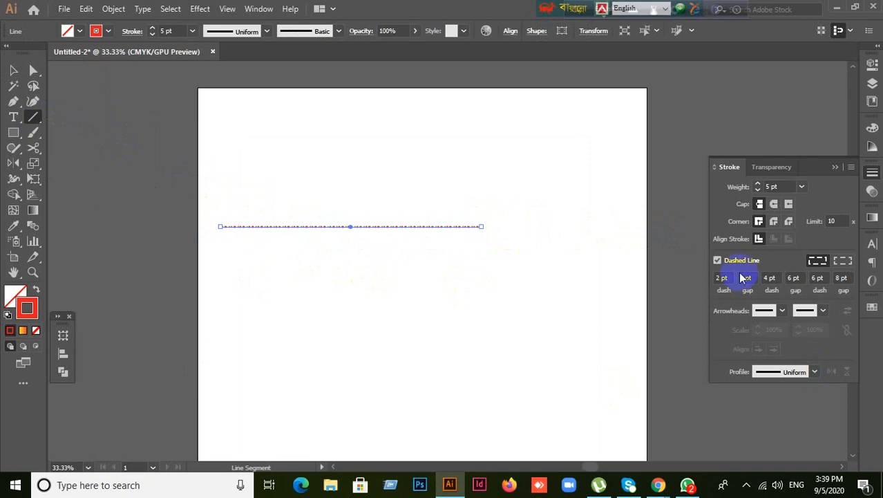
left_click(718, 260)
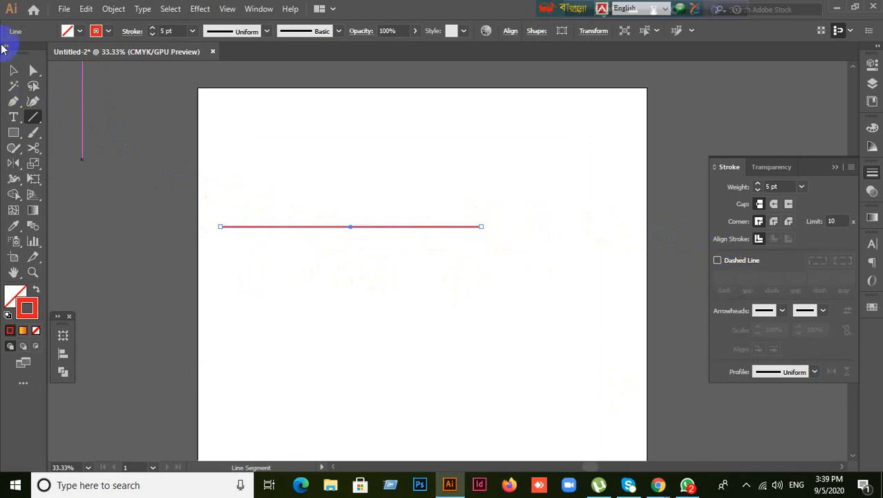
Step: Delete the solid line and draw a shorter horizontal line near the middle of the artboard
left_click(13, 70)
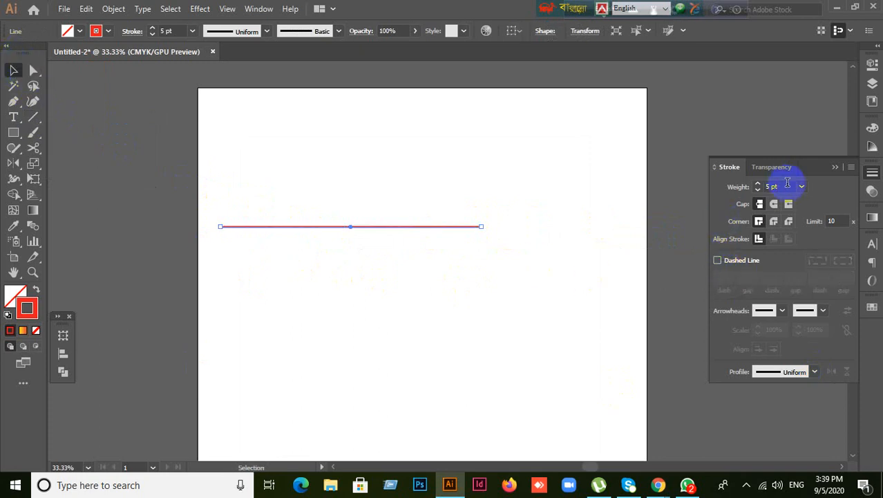
key("Delete")
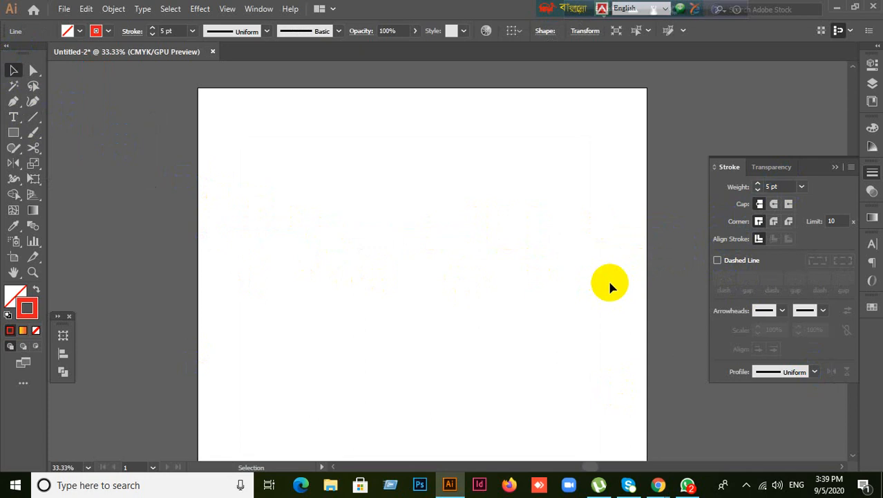
left_click(34, 116)
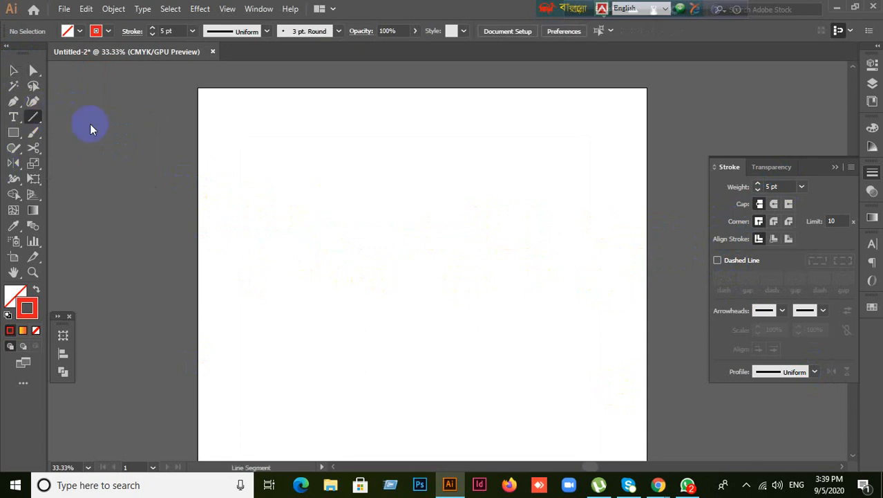
mouse_move(278, 281)
left_mouse_down()
mouse_move(512, 276)
mouse_move(502, 280)
left_mouse_up()
left_click(14, 71)
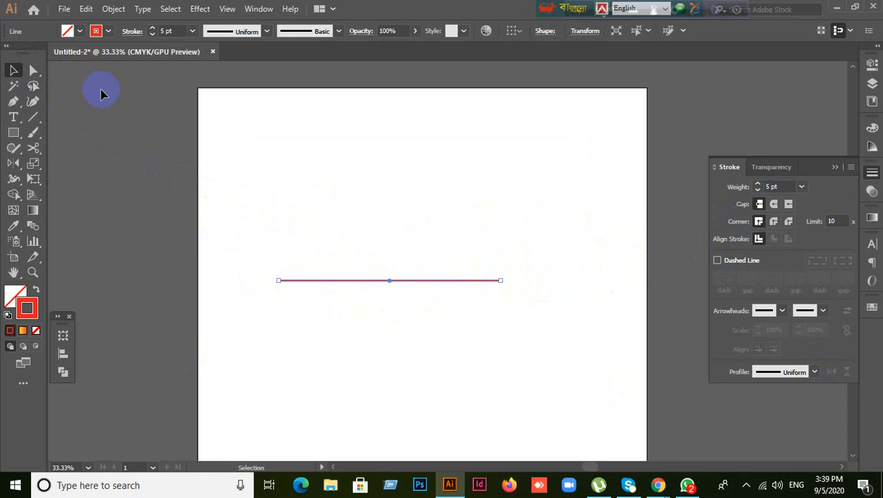
Step: Try a stroke weight of 15 pt on the new line and increase it to 20 pt
left_click(733, 186)
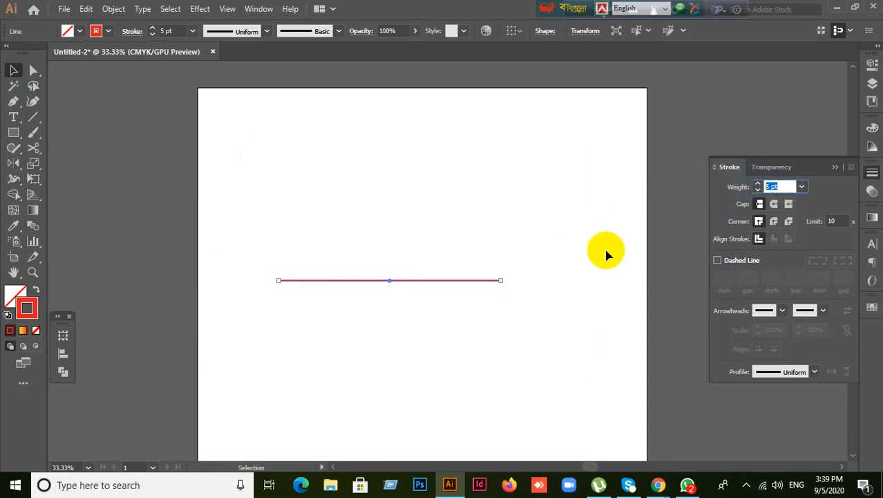
type("15")
key("Return")
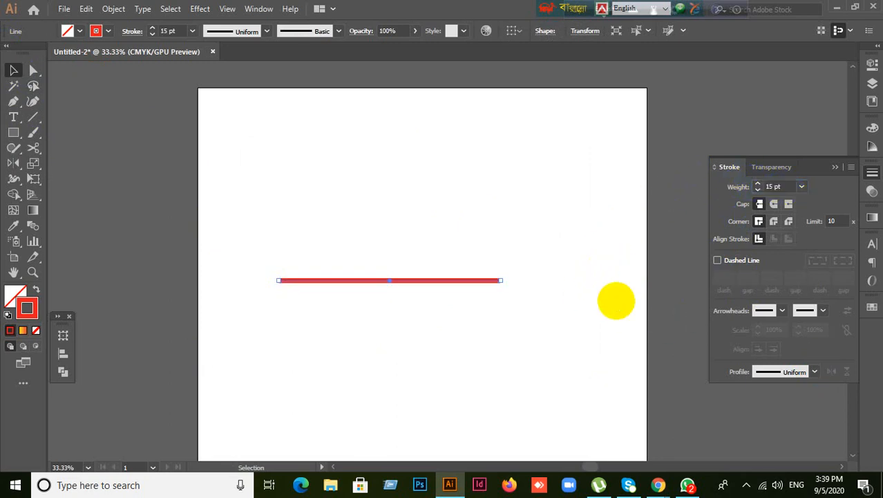
scroll(515, 301, "up", 3)
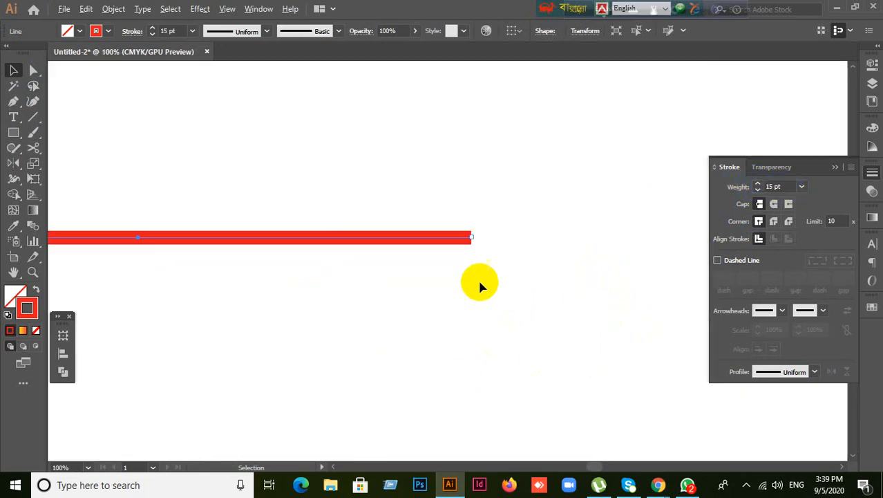
left_click(779, 186)
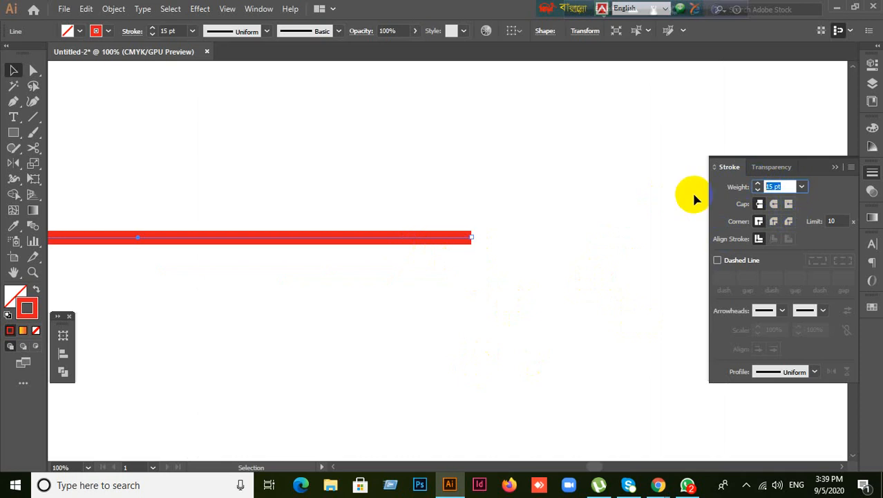
type("20")
key("Return")
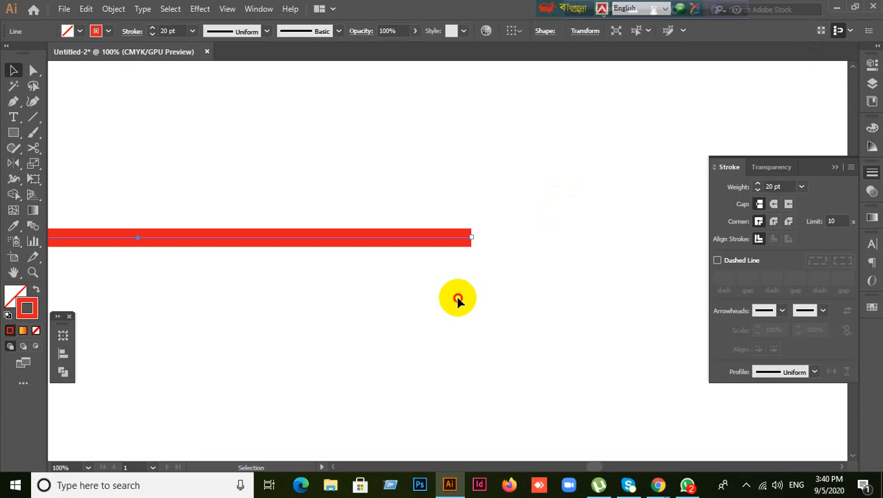
Step: Reduce the stroke weight of the horizontal line to 10 pt
left_click_drag(296, 303, 484, 282)
left_click(778, 186)
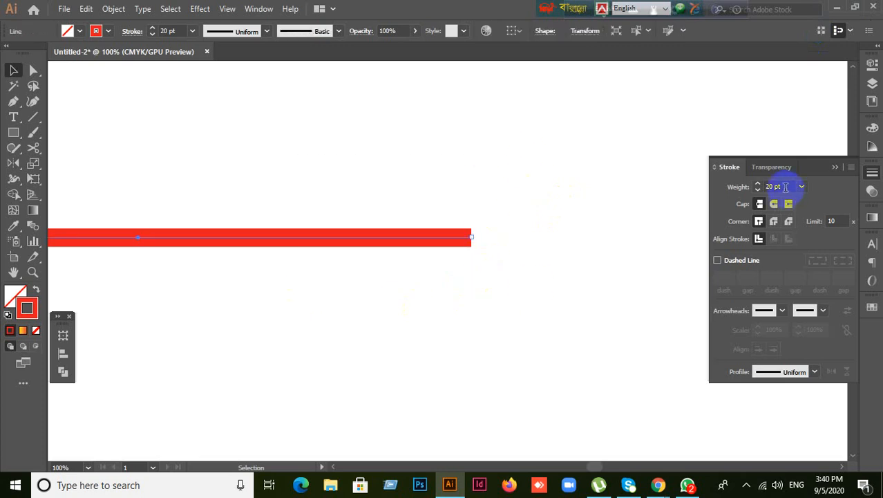
type("10")
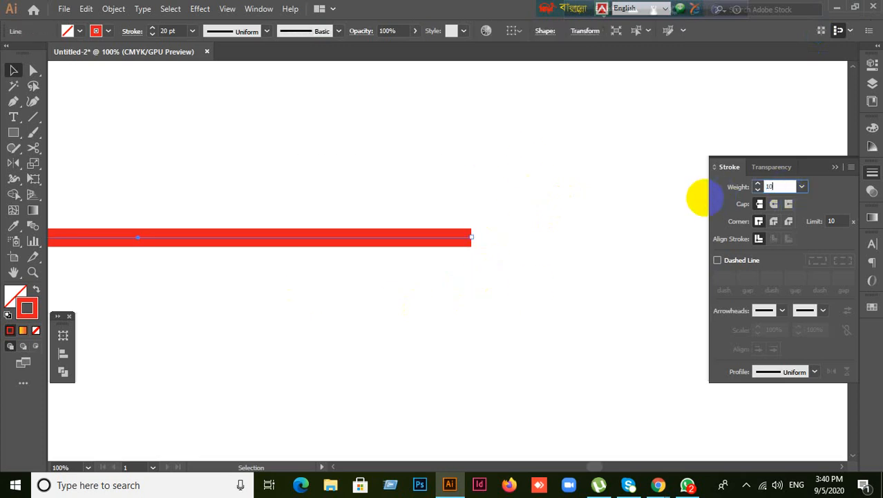
key("Return")
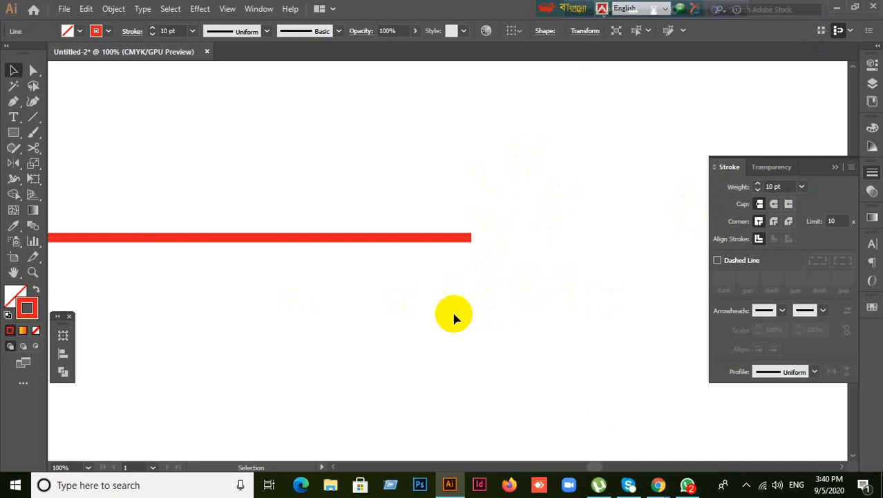
left_click(373, 335)
key("ctrl+z")
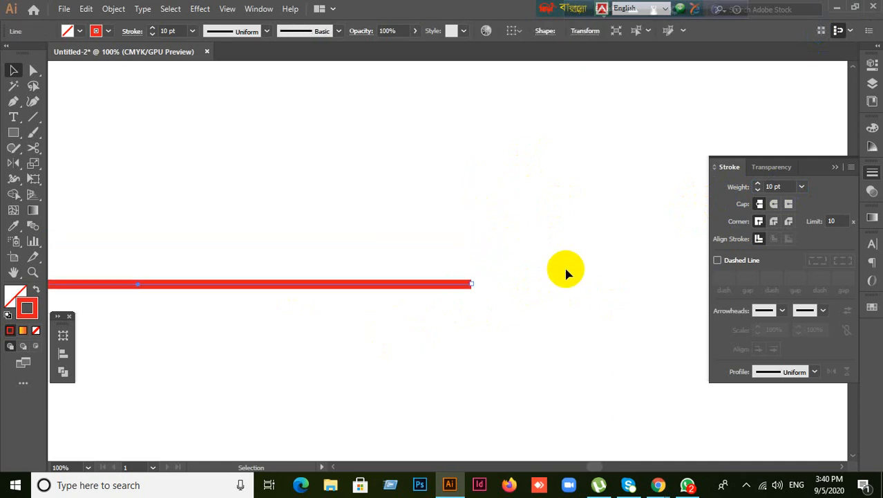
scroll(566, 257, "down", 3)
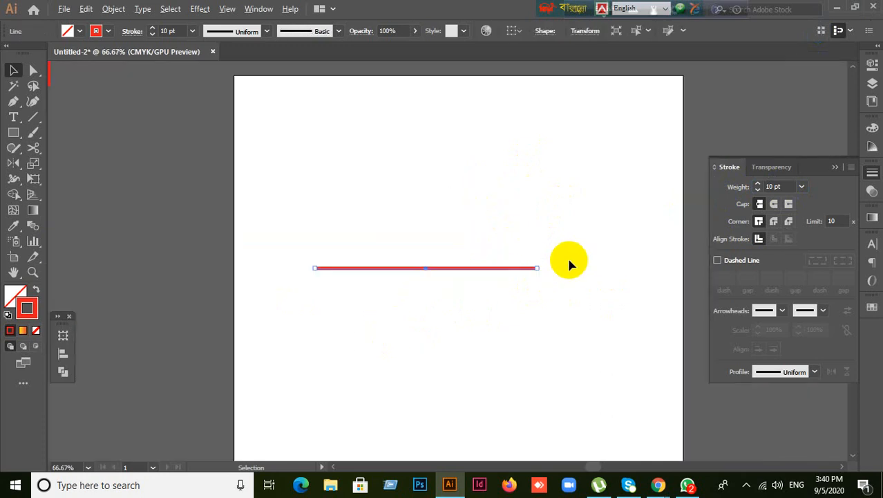
Step: Reselect the horizontal line and reduce its stroke weight to 5 pt
left_click_drag(250, 323, 519, 215)
scroll(508, 309, "up", 1)
scroll(508, 308, "up", 2)
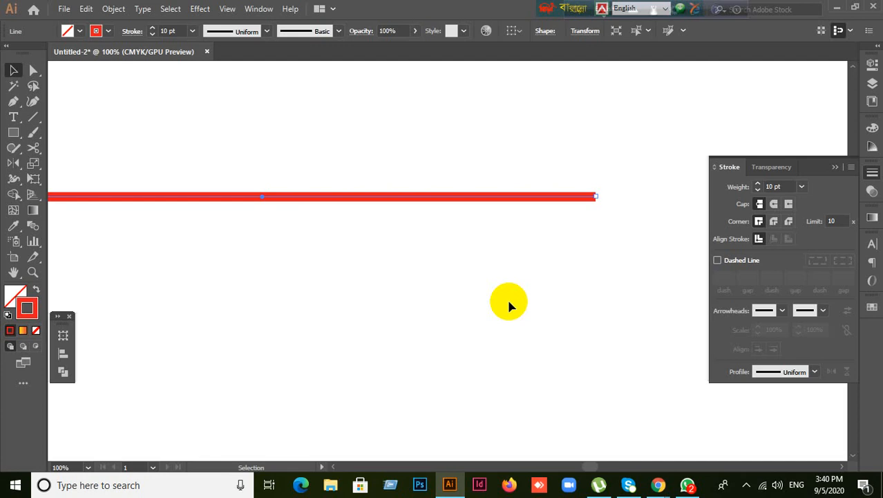
left_click(543, 258)
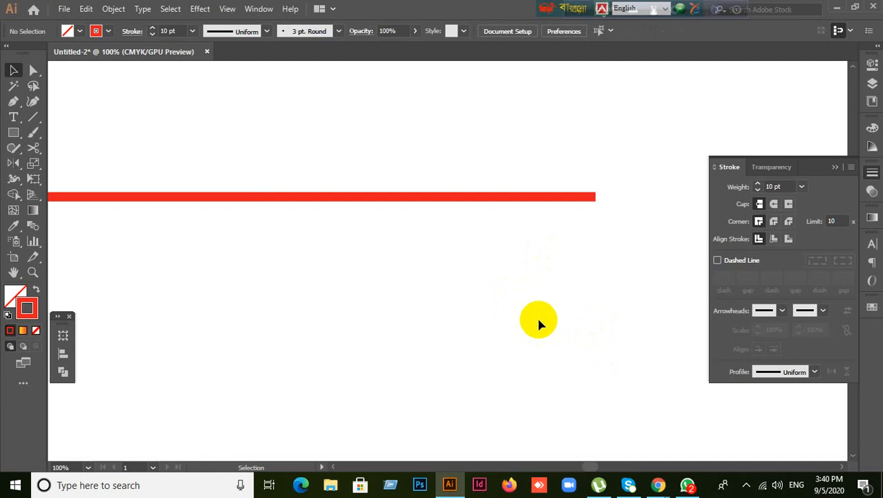
left_click_drag(398, 260, 570, 121)
left_click_drag(181, 280, 442, 118)
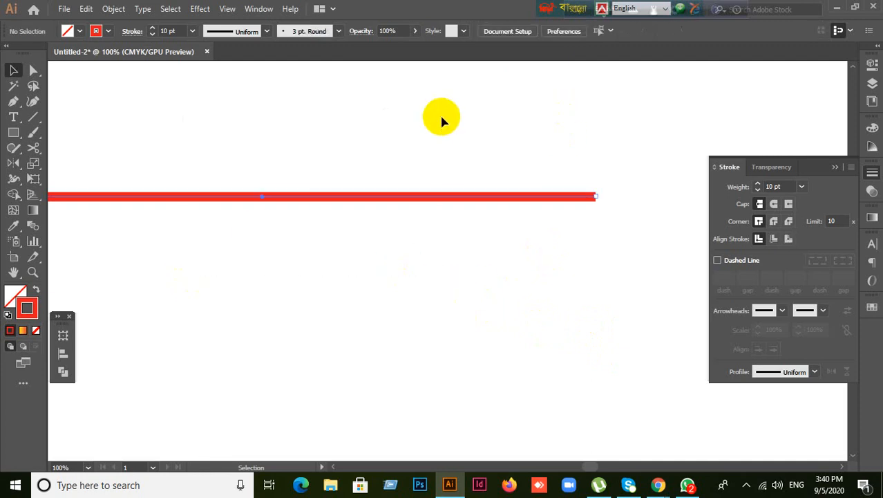
scroll(463, 246, "down", 2)
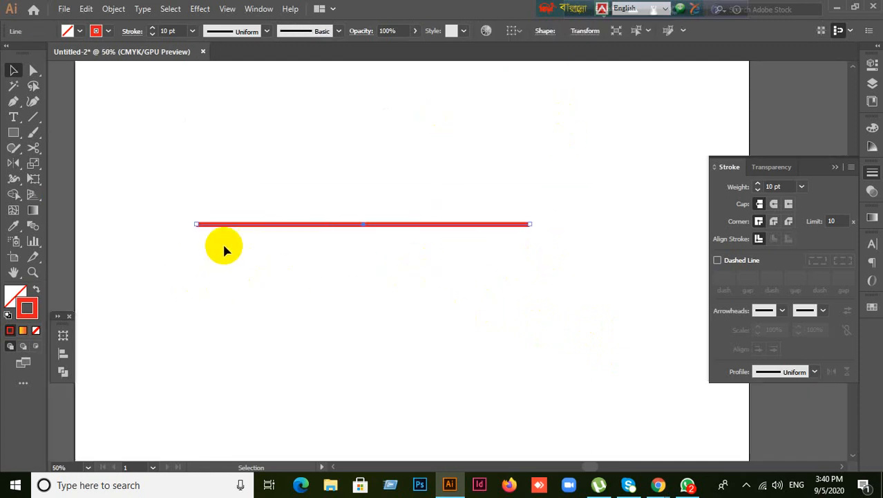
scroll(214, 237, "up", 3)
scroll(538, 276, "right", 5)
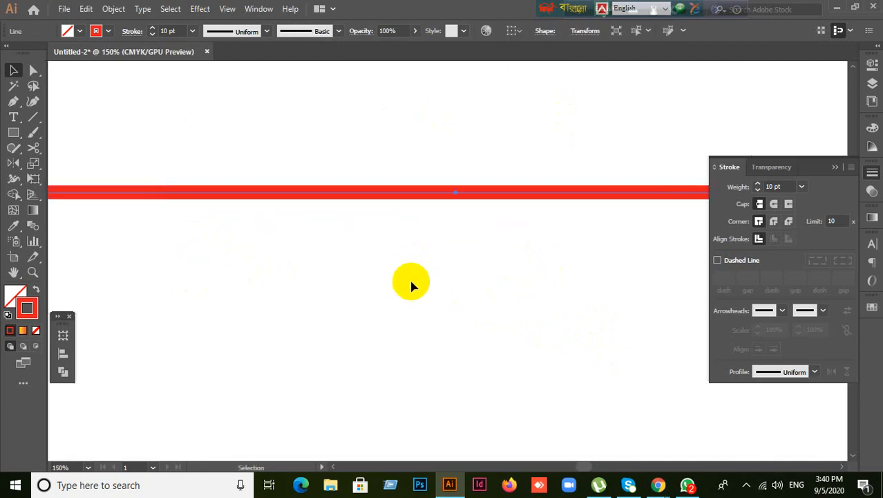
left_click(172, 30)
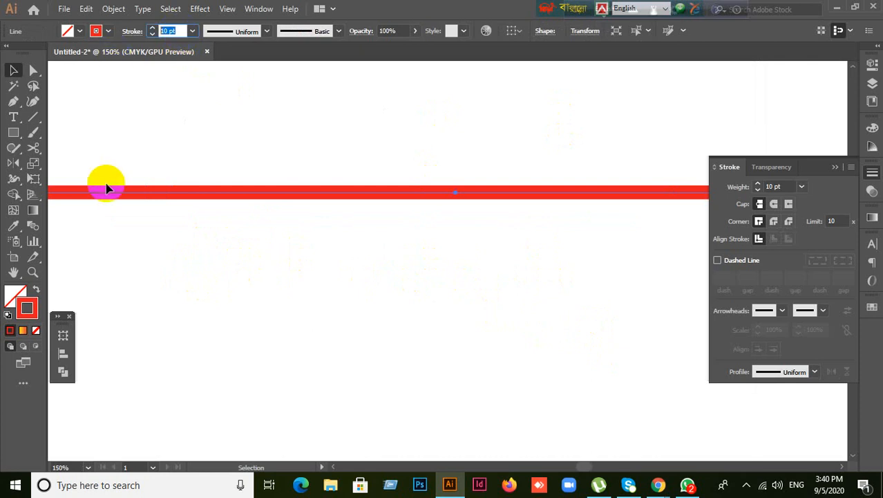
key("Return")
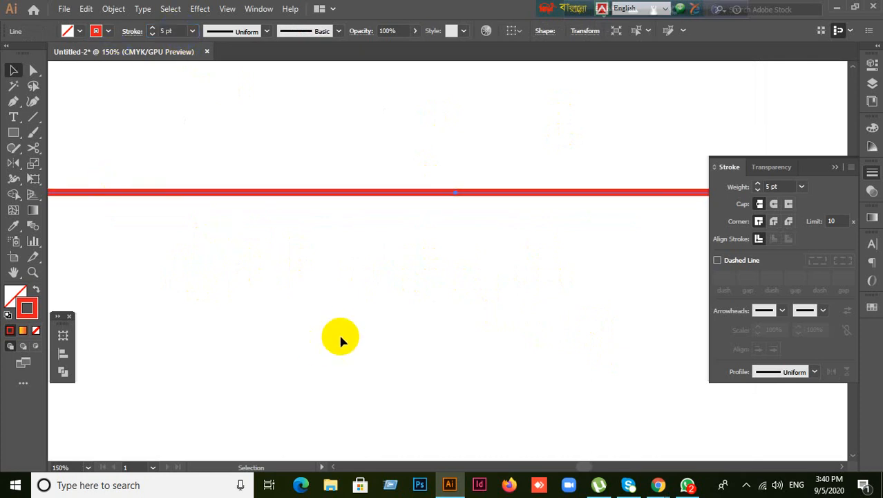
Step: Delete the line and draw a much shorter horizontal line in the upper middle of the visible canvas
scroll(380, 307, "down", 1)
left_click_drag(521, 304, 286, 293)
scroll(509, 257, "up", 2)
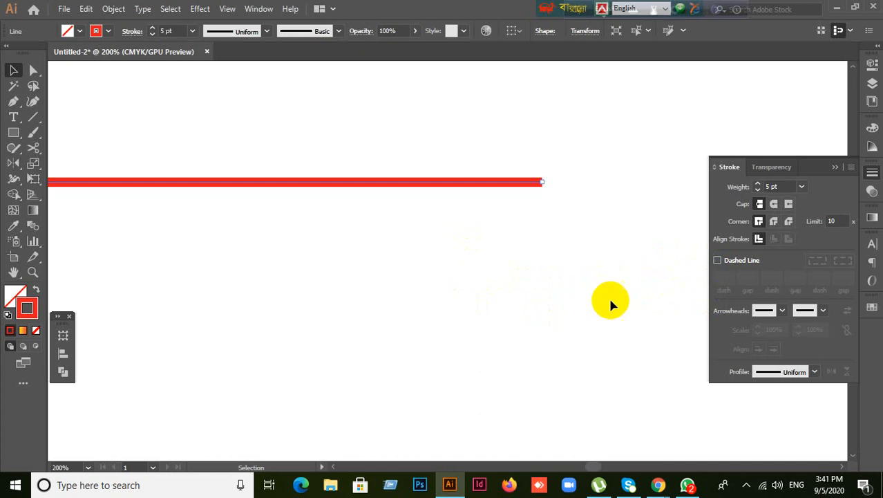
scroll(577, 263, "down", 2)
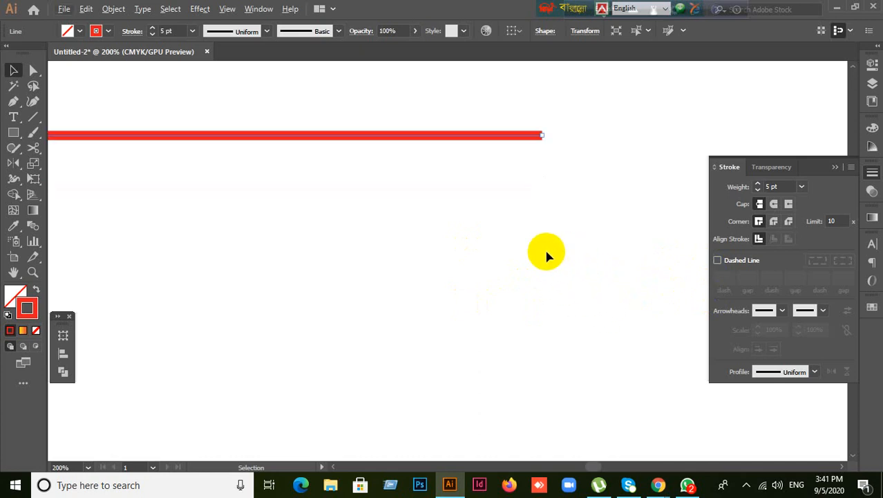
key("Delete")
left_click(36, 121)
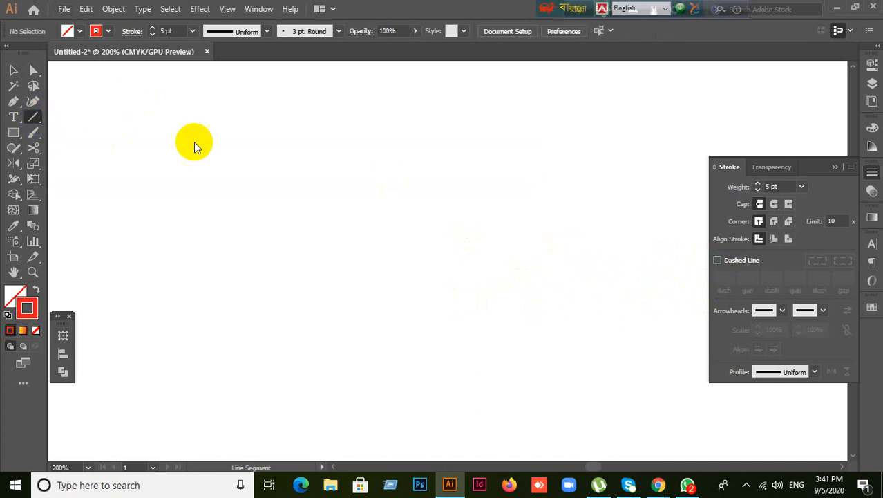
left_click_drag(233, 200, 491, 200)
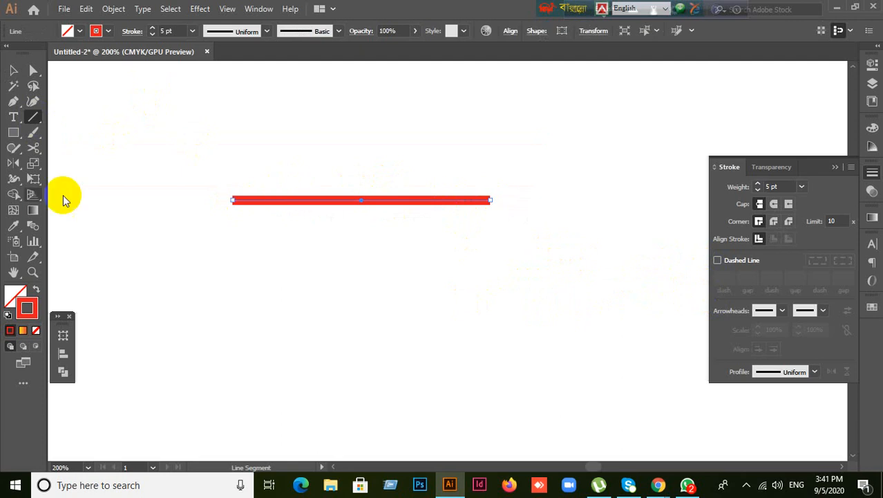
Step: Set the stroke weight of the short line to 10 pt
left_click(179, 31)
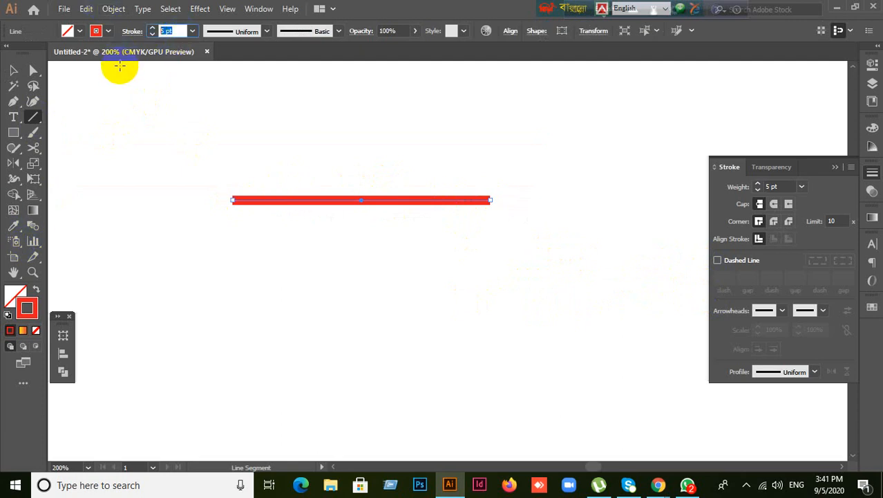
type("10")
key("Return")
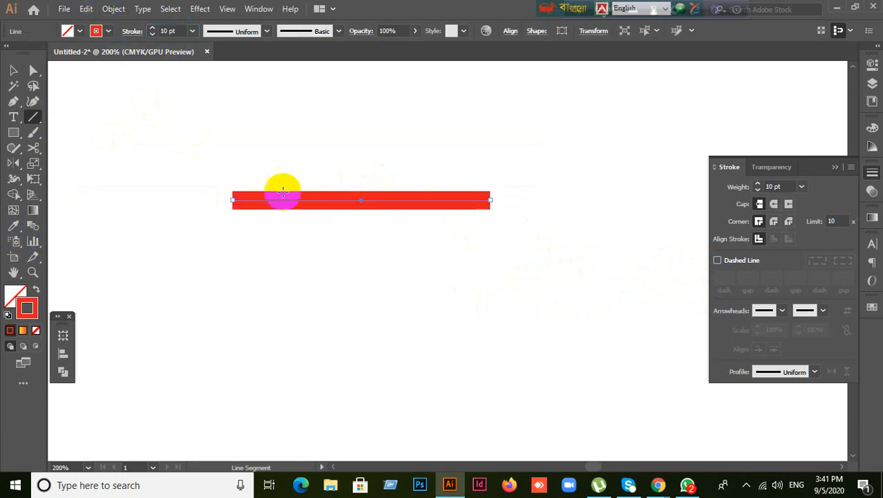
scroll(392, 146, "down", 1)
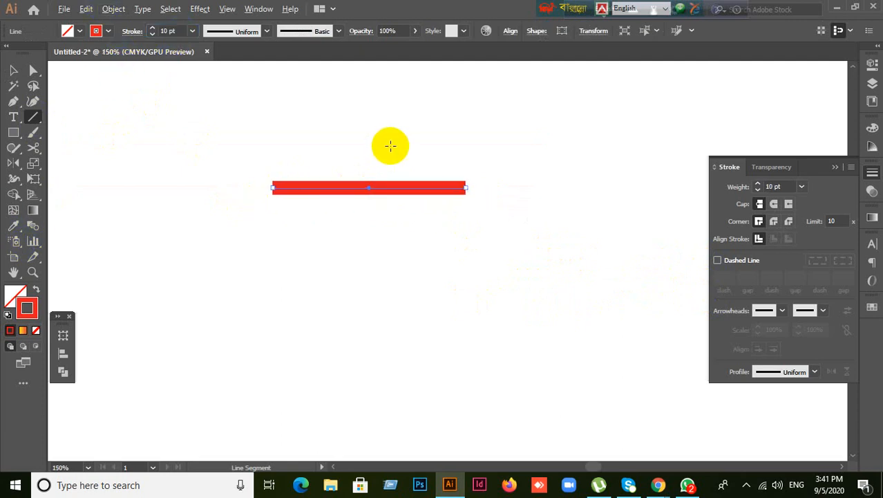
Step: Try the Arrow 8 arrowhead at the line's start and Arrow 5 at its end, undoing each
left_click(780, 313)
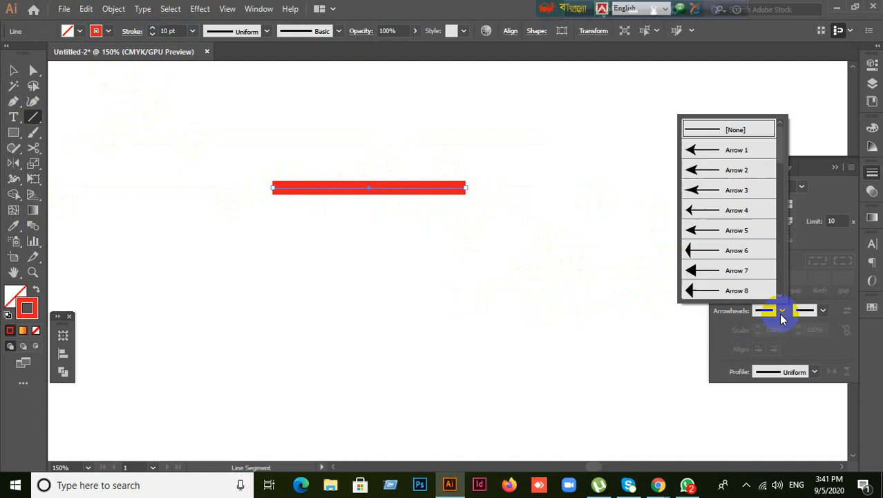
left_click(705, 292)
key("ctrl+z")
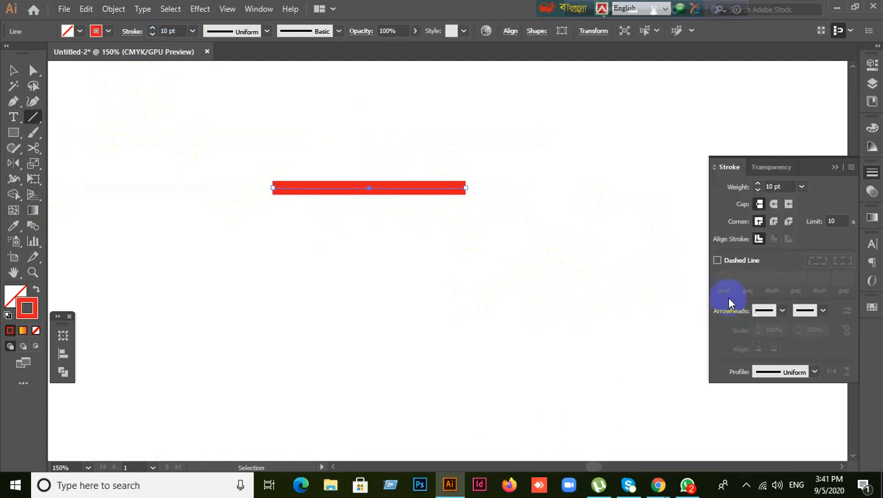
left_click(822, 311)
left_click(751, 230)
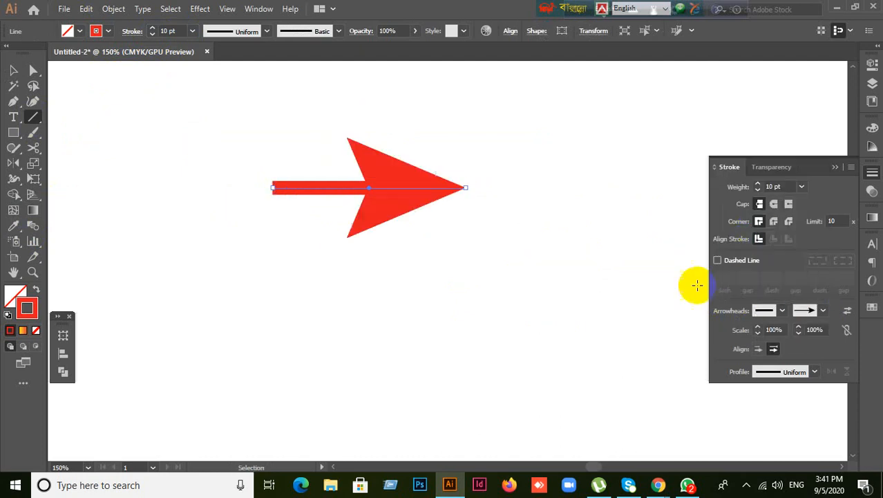
key("ctrl+z")
Step: Try an outlined arrowhead with a lighter shaded interior at the line's start and undo it
left_click(766, 315)
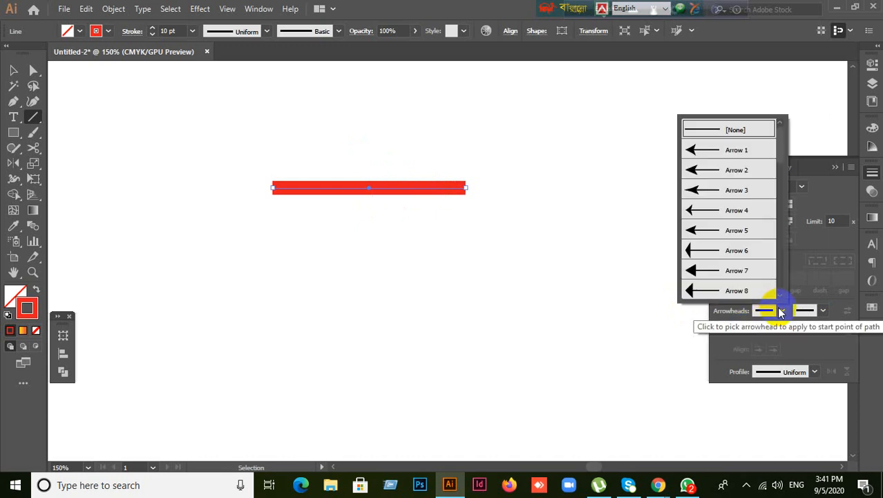
scroll(731, 270, "down", 6)
left_click(723, 272)
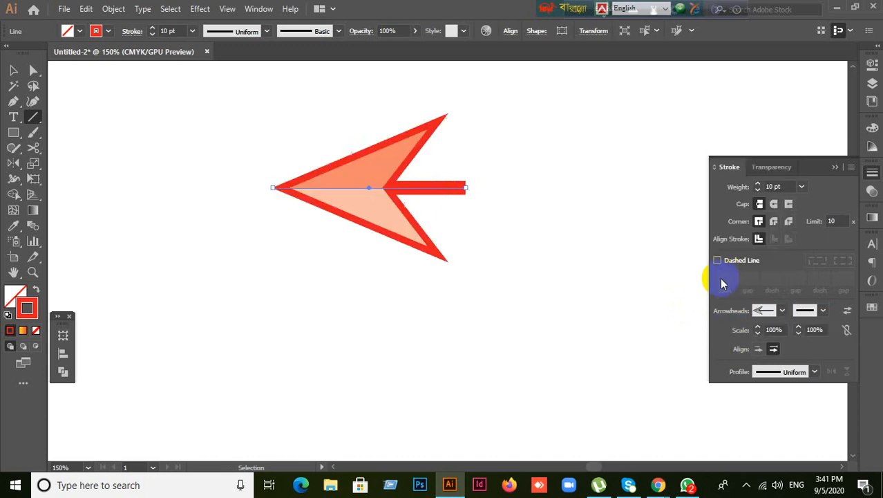
key("ctrl+z")
Step: Try two more arrowheads at the line's end, the second being Arrow 39, and undo each one
left_click(821, 311)
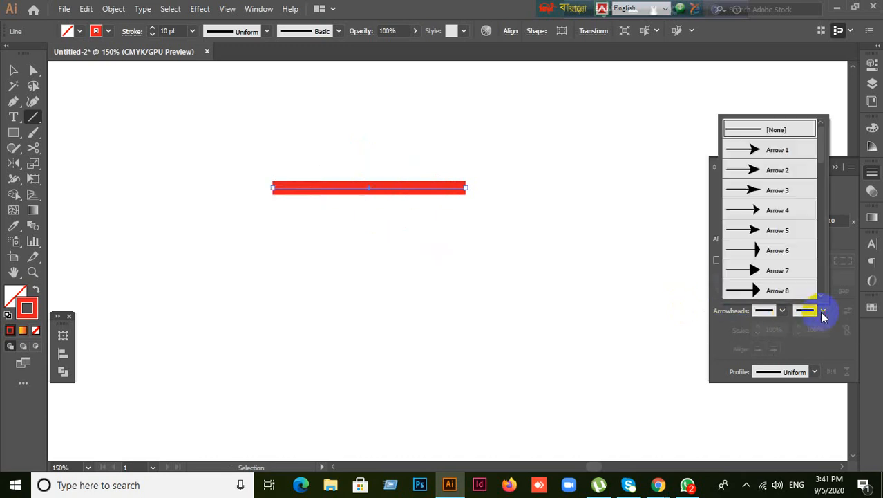
scroll(768, 266, "down", 4)
scroll(767, 265, "down", 5)
left_click(750, 267)
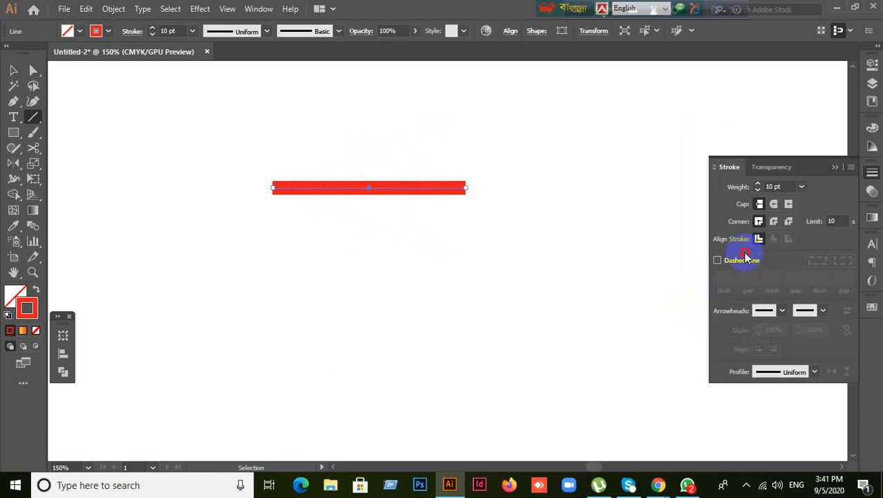
key("ctrl+z")
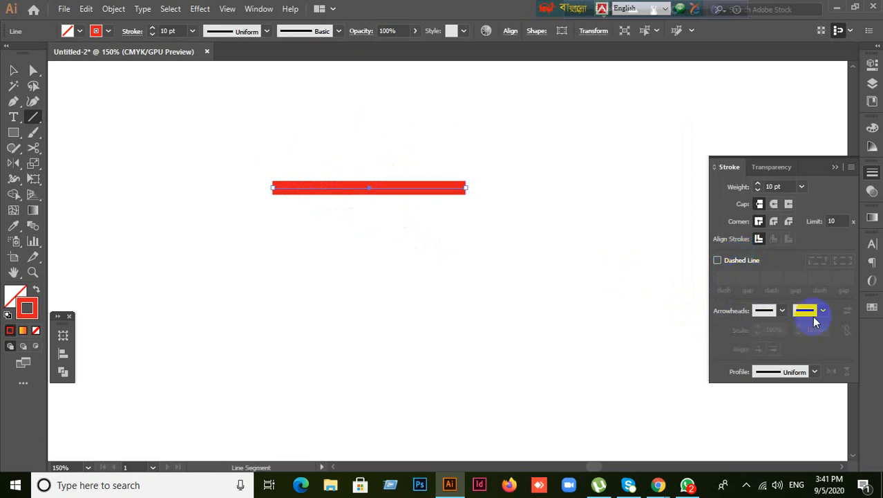
left_click(821, 310)
scroll(789, 253, "down", 10)
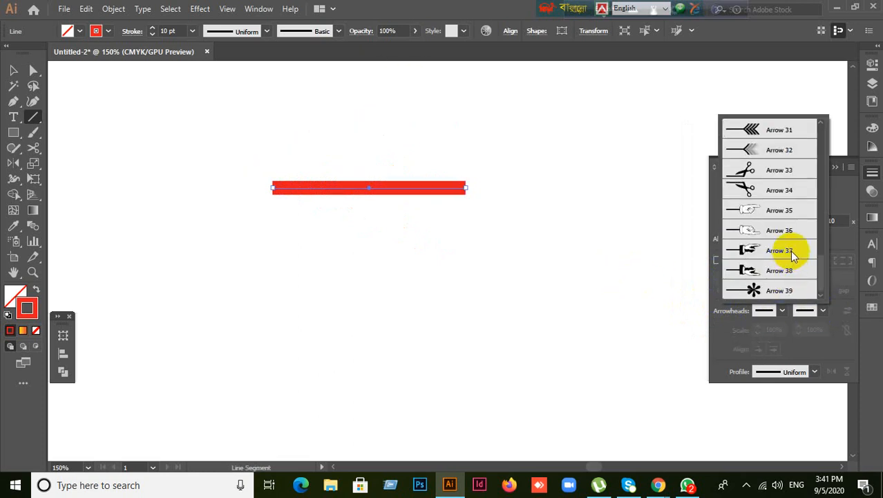
left_click(752, 290)
key("ctrl+z")
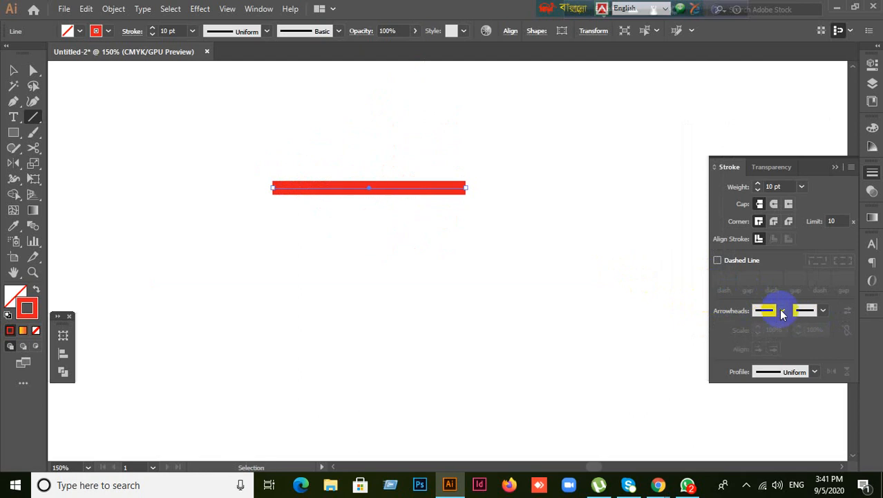
Step: Try the pointing-hand arrowhead first at the line's start and again at its end, undoing each
left_click(782, 310)
scroll(727, 255, "down", 10)
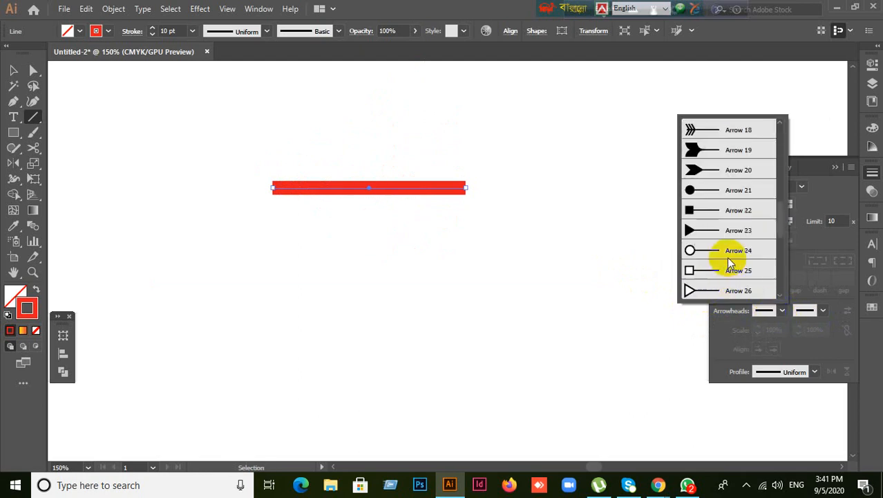
left_click(728, 255)
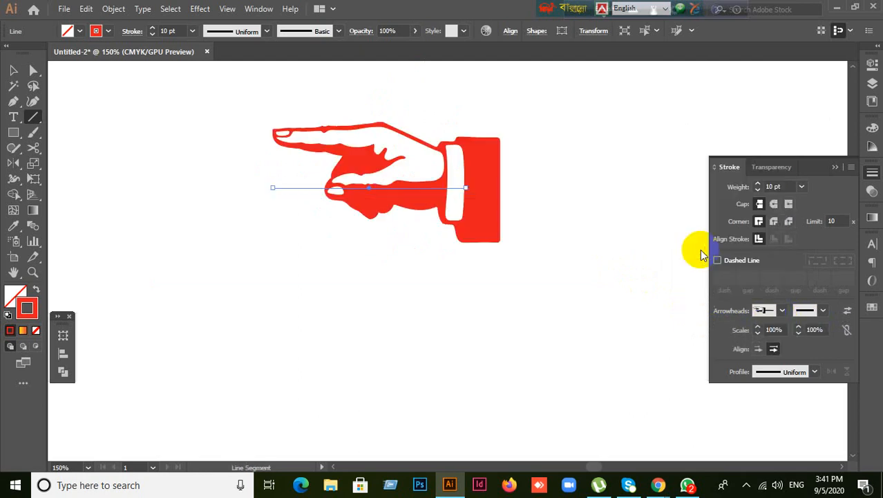
key("ctrl+z")
left_click(781, 311)
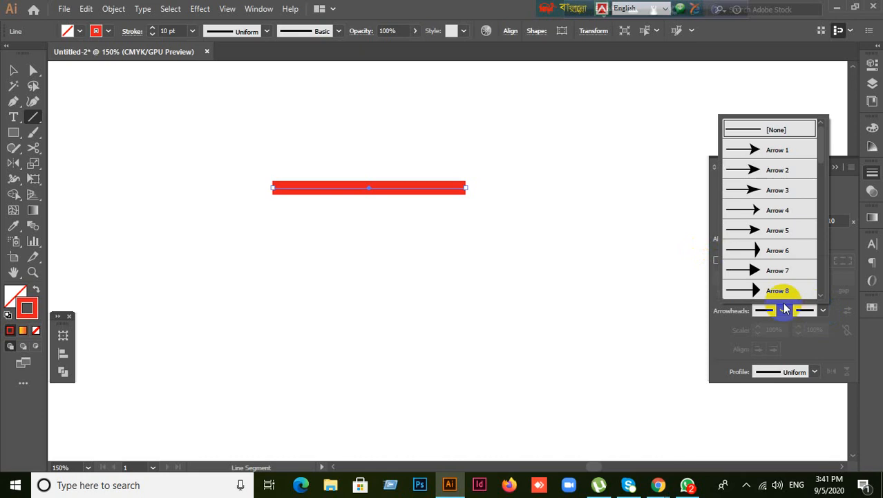
scroll(774, 268, "down", 5)
scroll(772, 268, "down", 4)
left_click(752, 251)
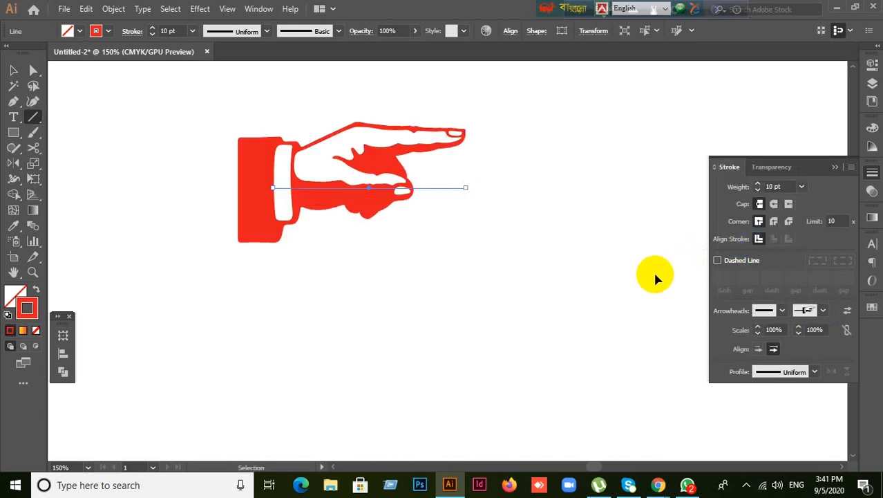
key("ctrl+z")
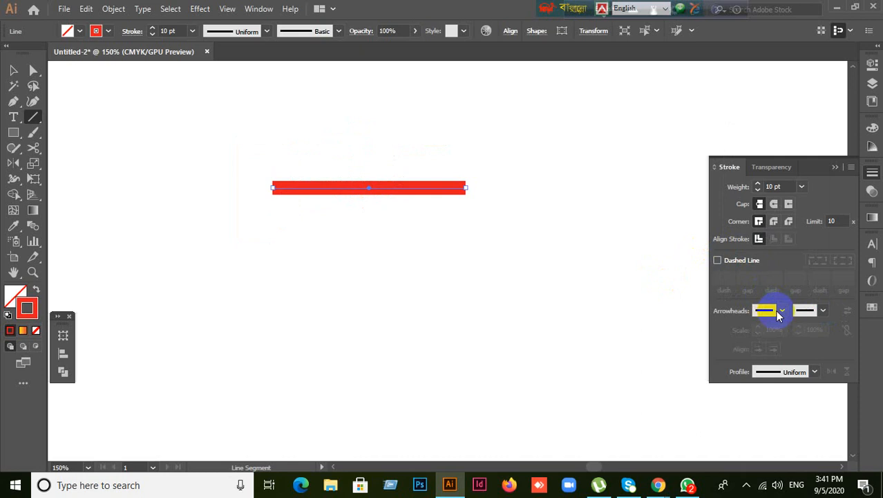
Step: Apply the Arrow 6 arrowhead to the start of the line
left_click(781, 310)
left_click(717, 257)
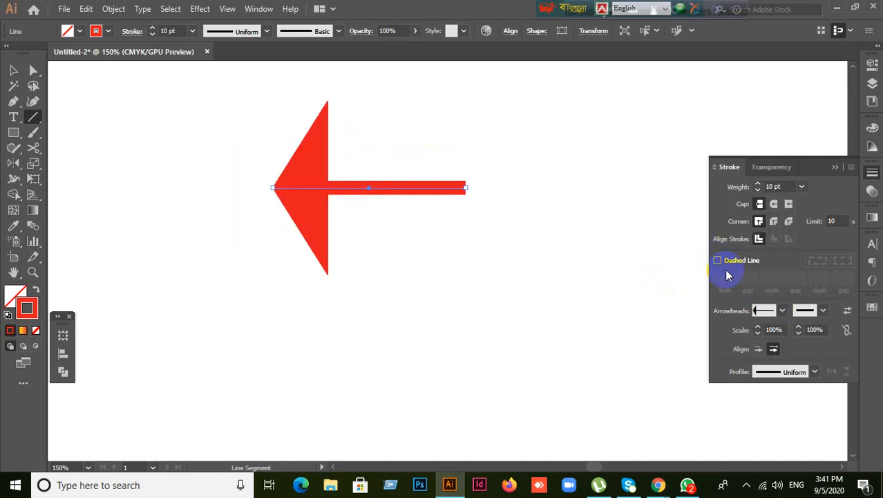
Step: Undo the Arrow 6 arrowhead, then try another one from near the list's end at the line's start and undo it
key("ctrl+z")
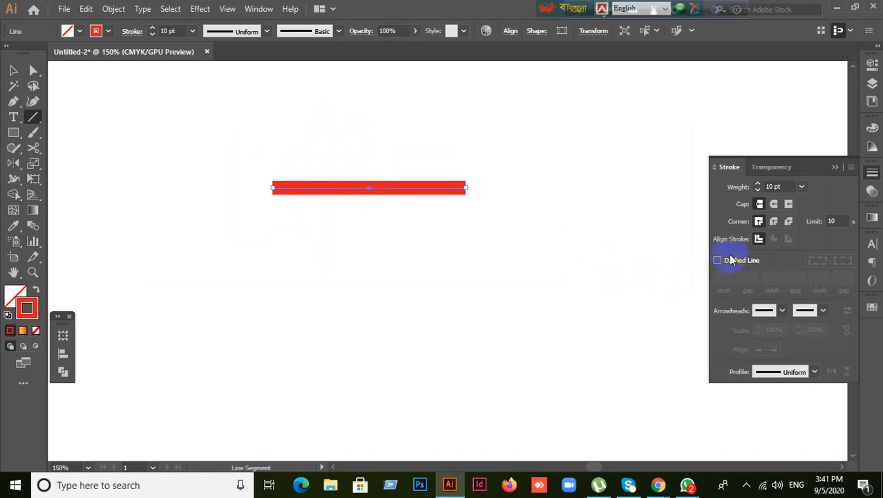
left_click(798, 317)
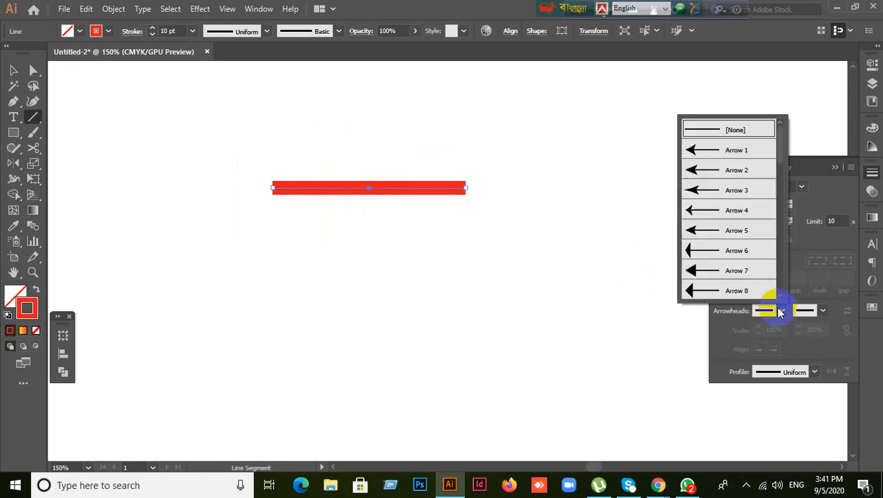
scroll(729, 270, "down", 10)
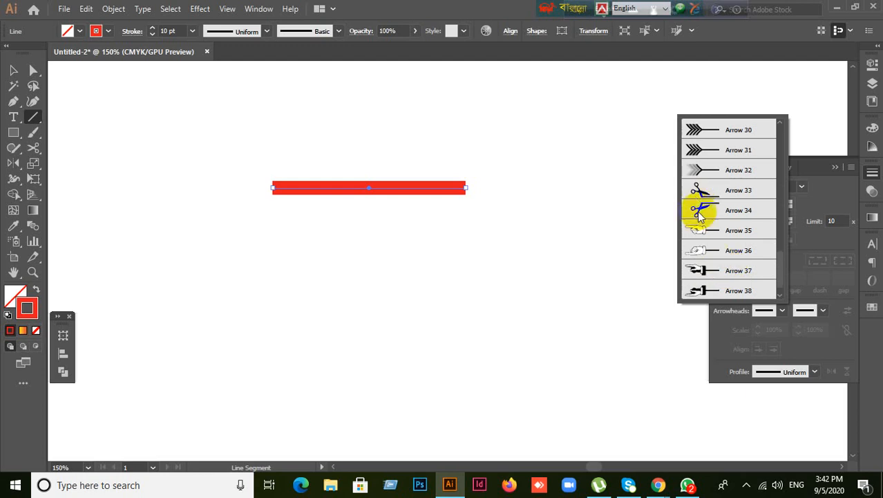
scroll(701, 220, "up", 1)
left_click(705, 265)
key("ctrl+z")
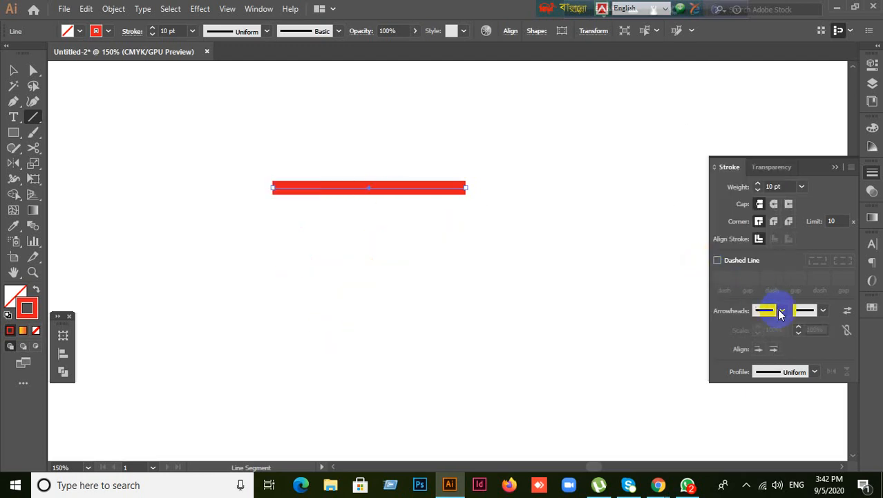
Step: Try the Arrow 14 double-chevron arrowhead at the line's start and undo it
left_click(781, 312)
scroll(722, 272, "down", 3)
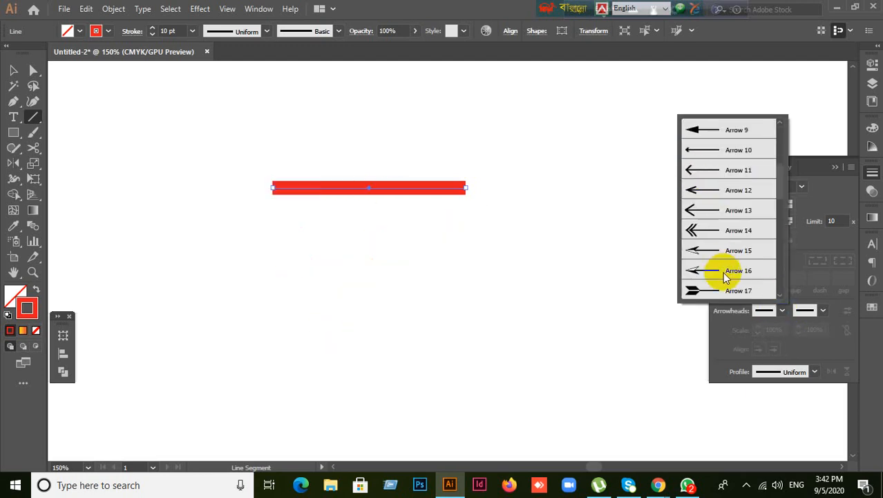
left_click(719, 231)
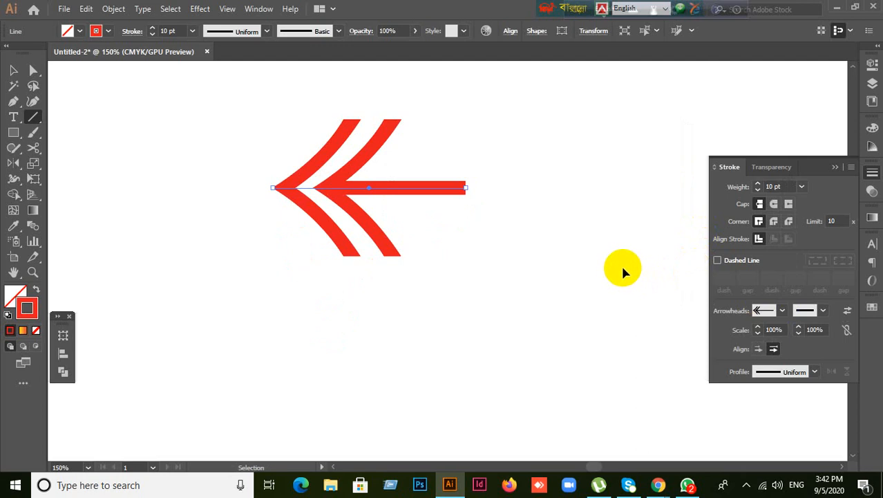
key("ctrl+z")
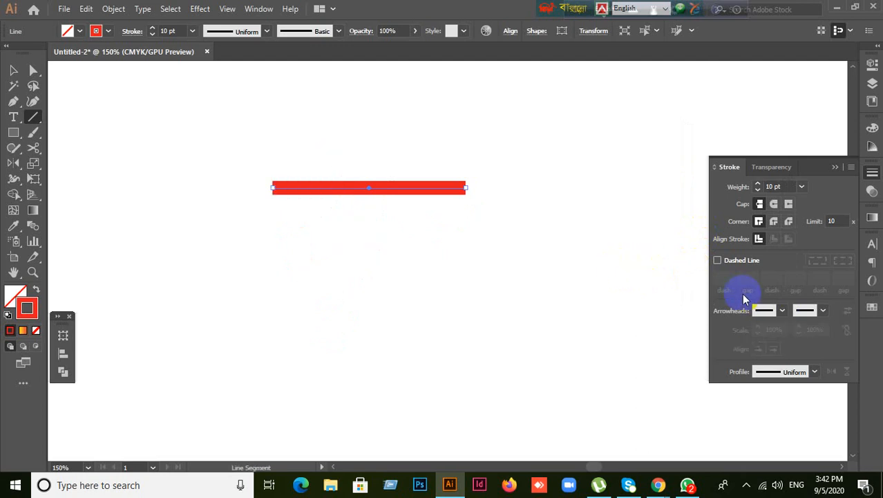
left_click(781, 312)
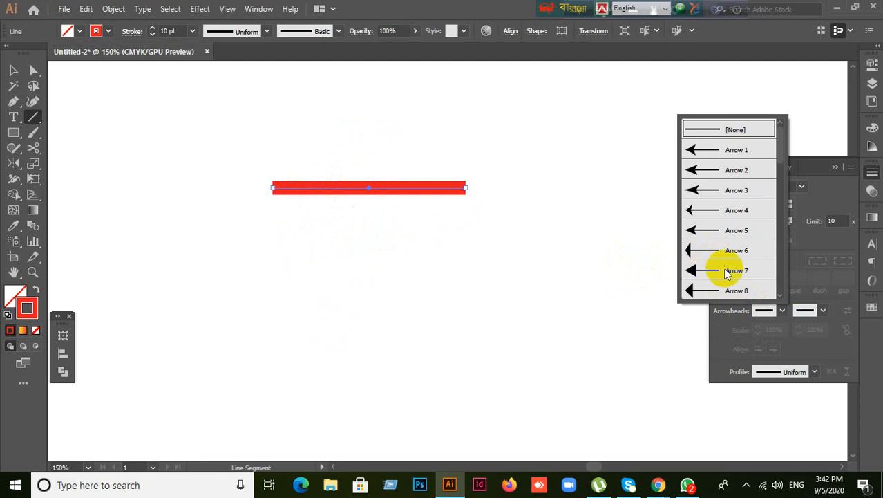
scroll(726, 270, "down", 10)
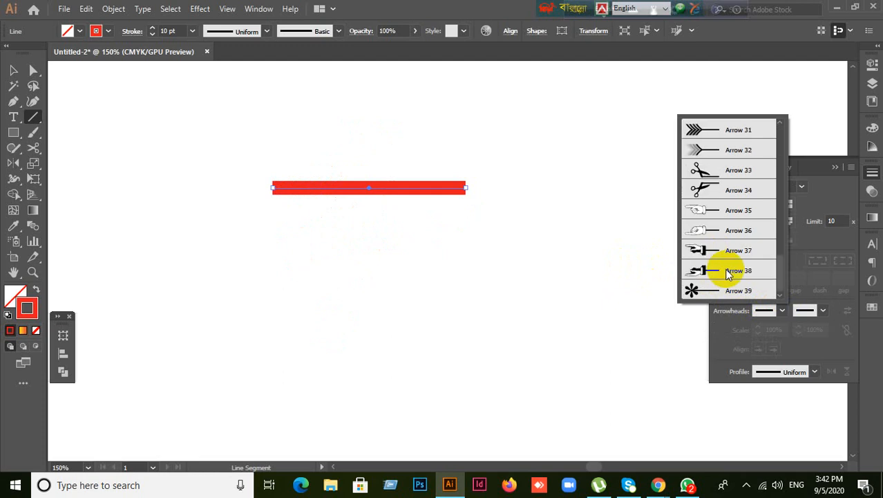
scroll(730, 273, "up", 4)
left_click(780, 312)
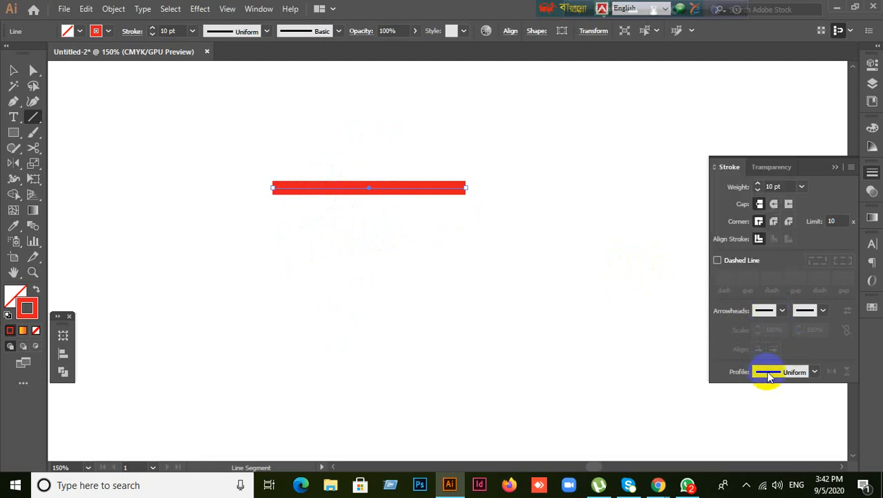
Step: Try two variable width profiles on the 10 pt line, undoing each one
left_click(814, 371)
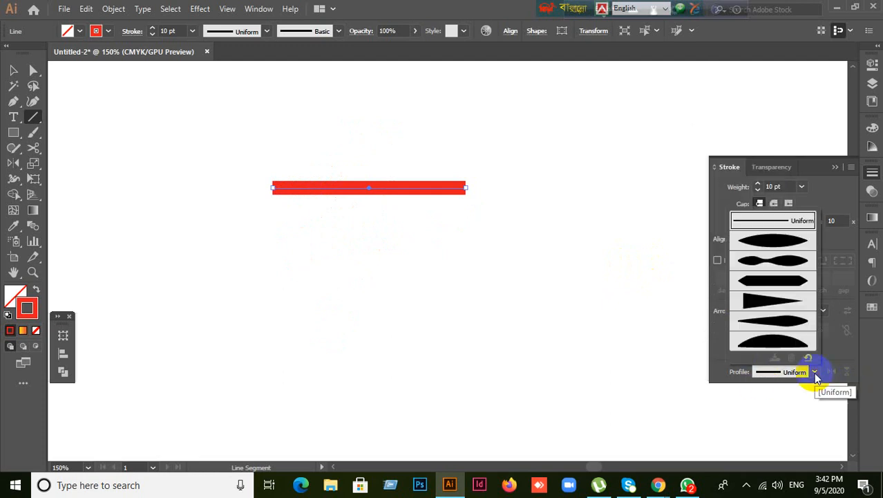
left_click(770, 261)
key("ctrl+z")
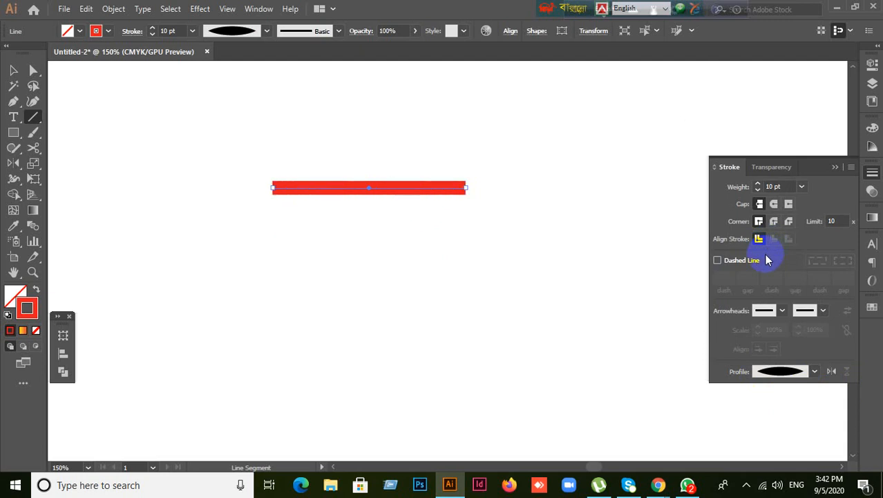
left_click(812, 372)
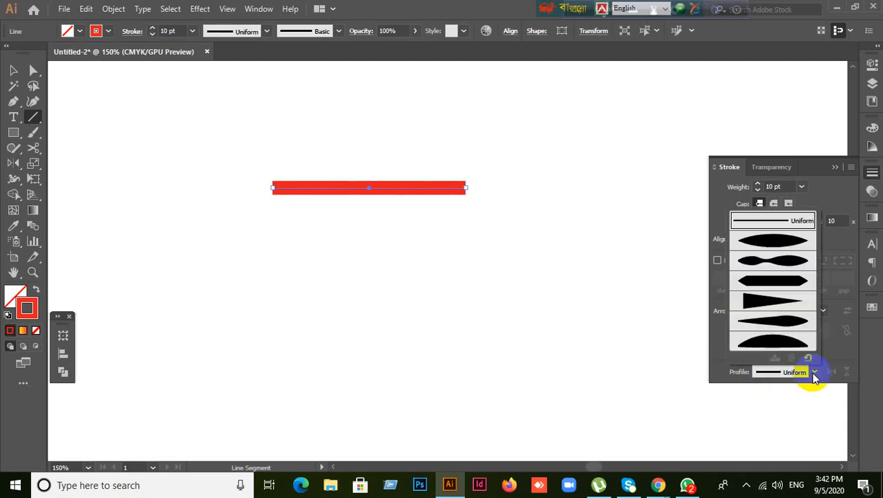
left_click(769, 260)
key("ctrl+z")
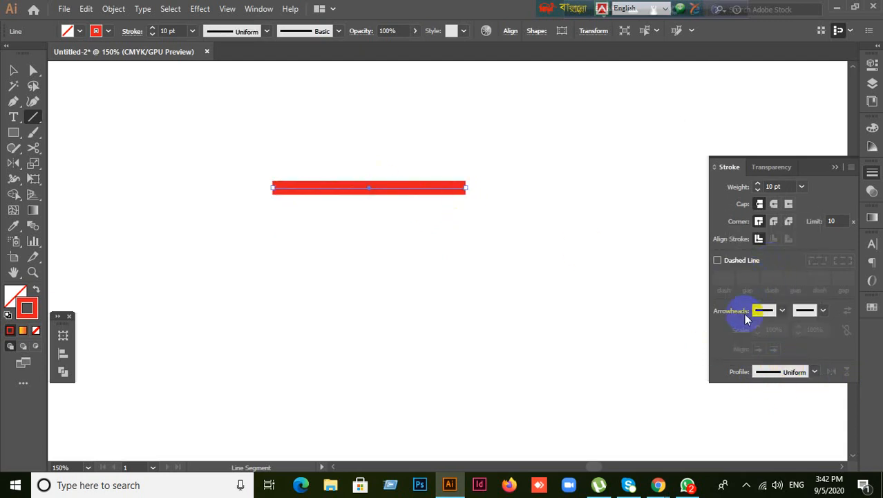
Step: Apply the arch, teardrop, taper, pointed-end and double-bulge width profiles to the line in turn, finishing with the symmetrical elliptical profile
left_click(811, 372)
left_click(779, 345)
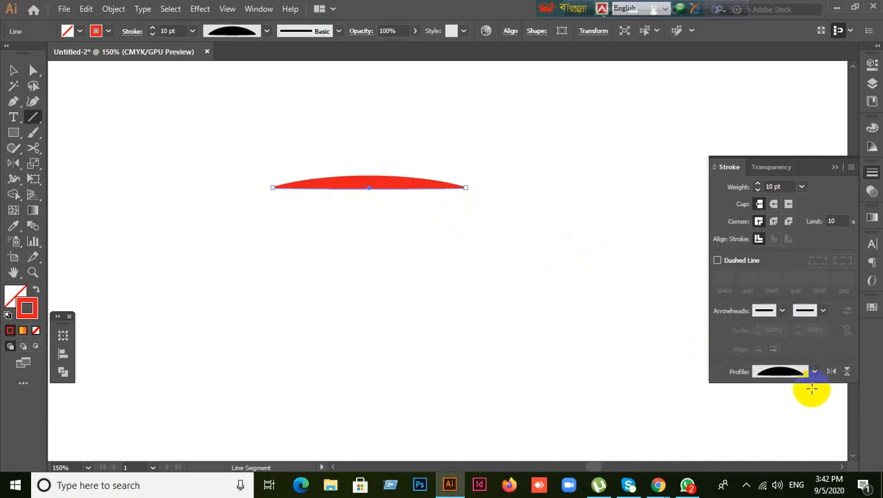
left_click(814, 371)
left_click(788, 328)
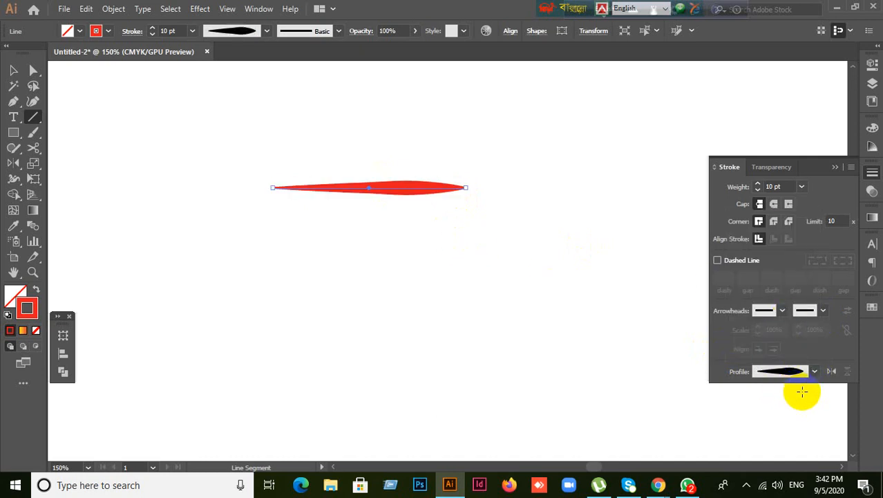
left_click(814, 371)
left_click(774, 299)
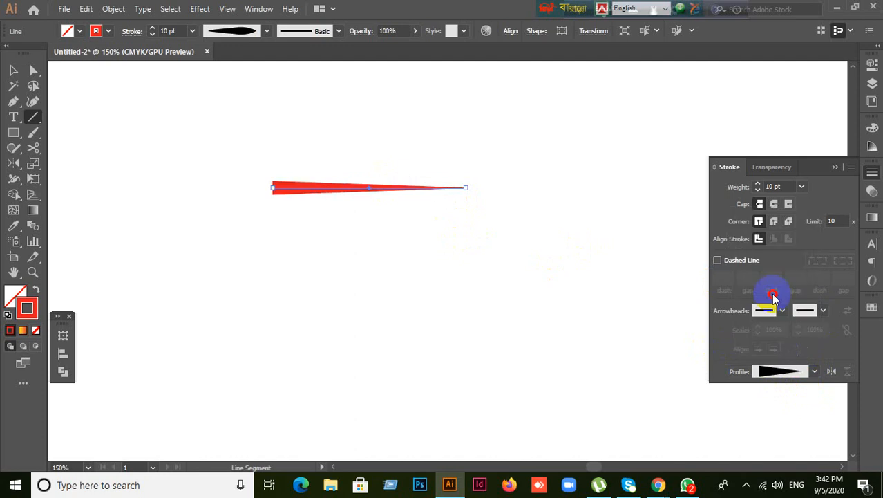
left_click(813, 372)
left_click(776, 282)
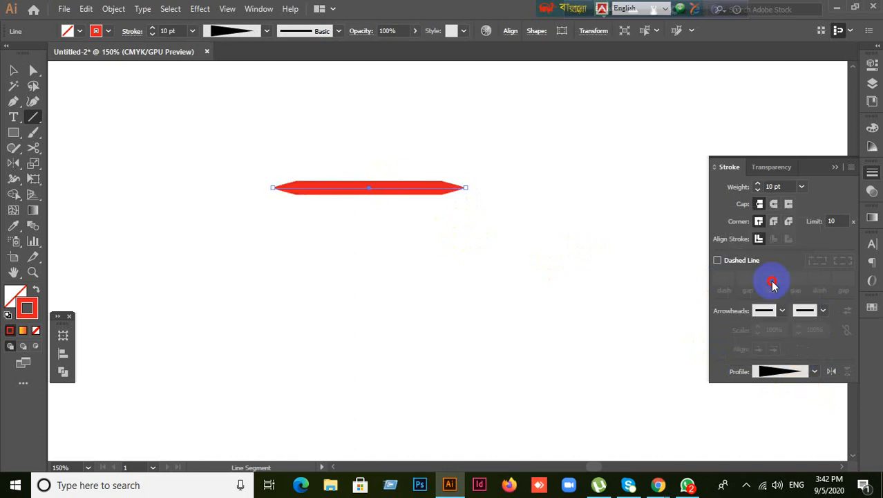
left_click(810, 371)
left_click(772, 261)
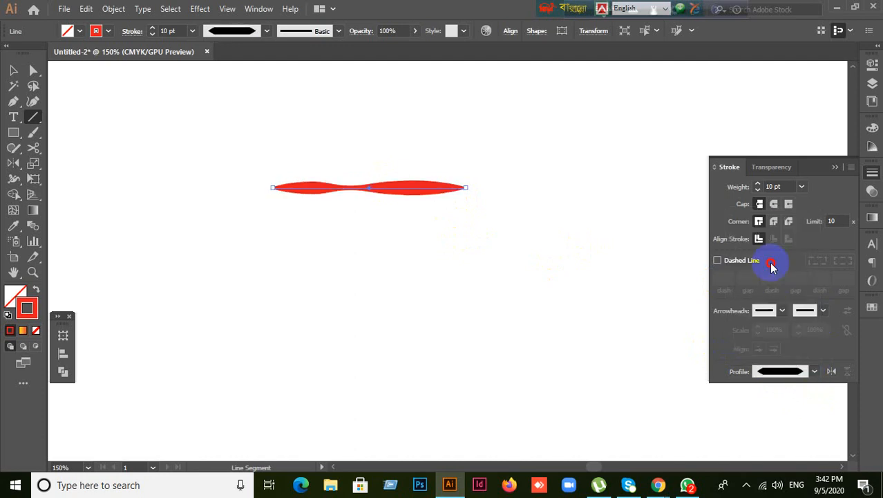
left_click(809, 371)
left_click(769, 241)
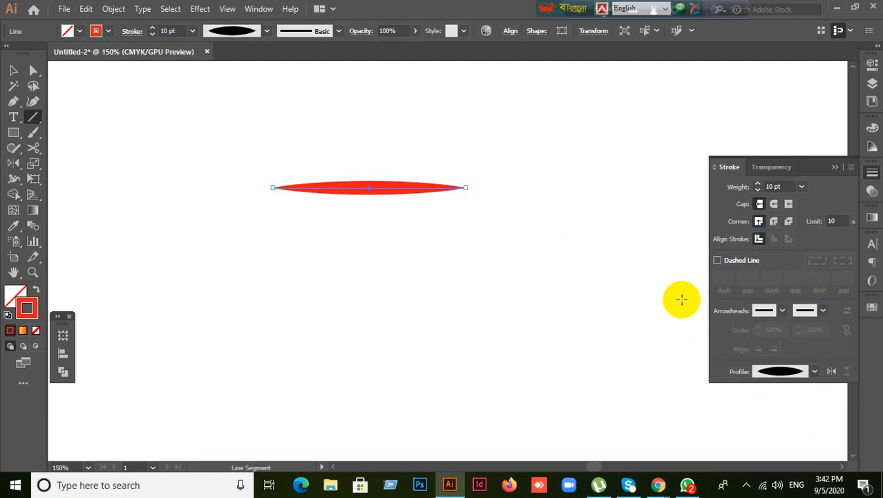
Step: Select the tapered red line with the Selection tool and delete it from the artboard
left_click(13, 70)
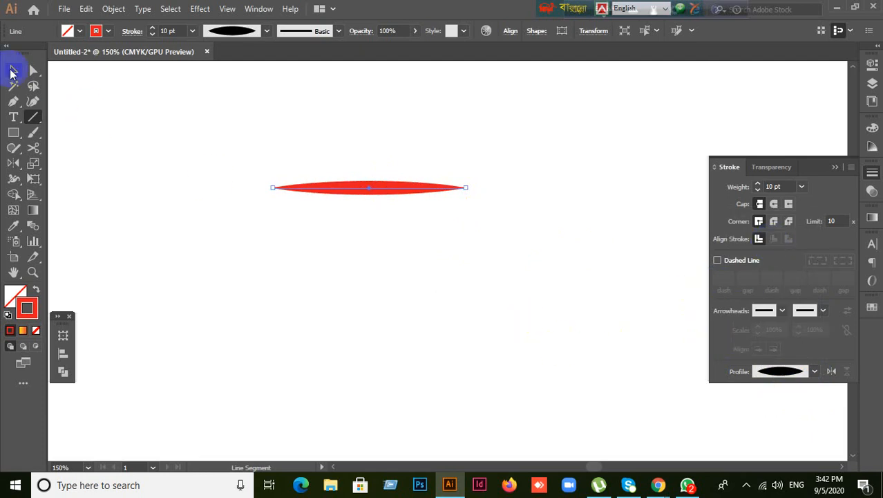
left_click_drag(158, 118, 446, 342)
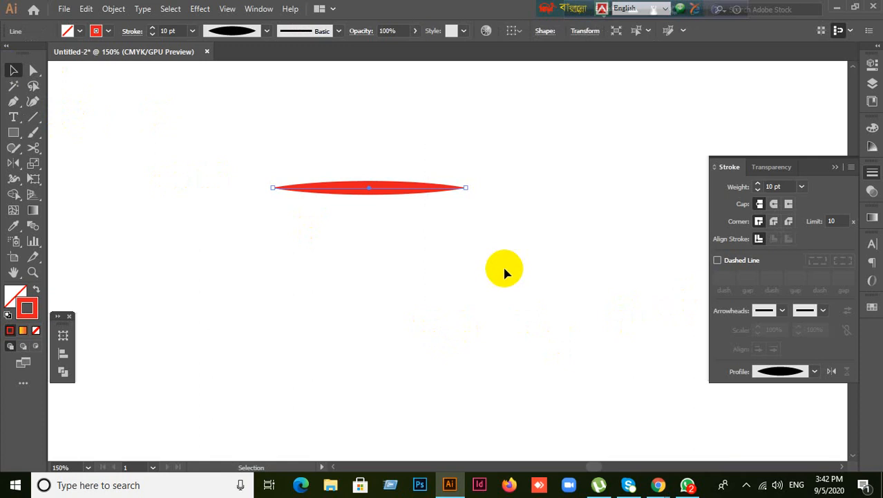
key("Delete")
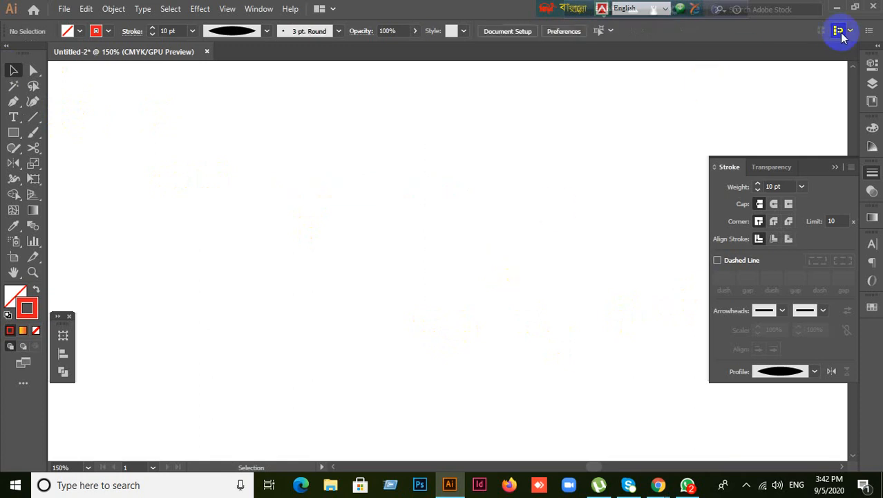
left_click(839, 32)
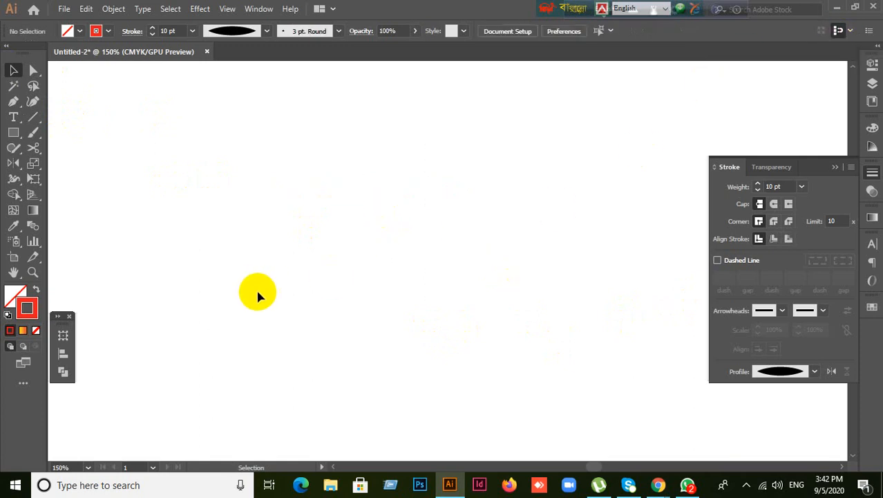
scroll(261, 287, "down", 4)
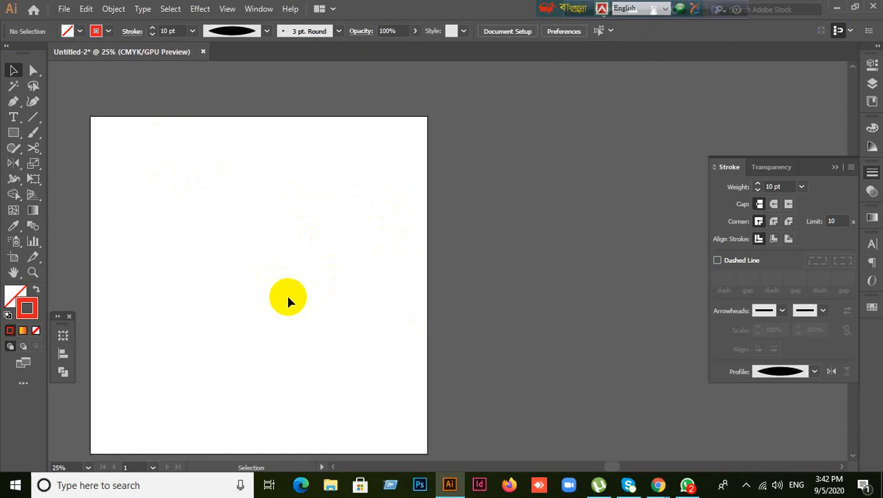
left_click_drag(285, 298, 393, 265)
scroll(354, 231, "up", 1)
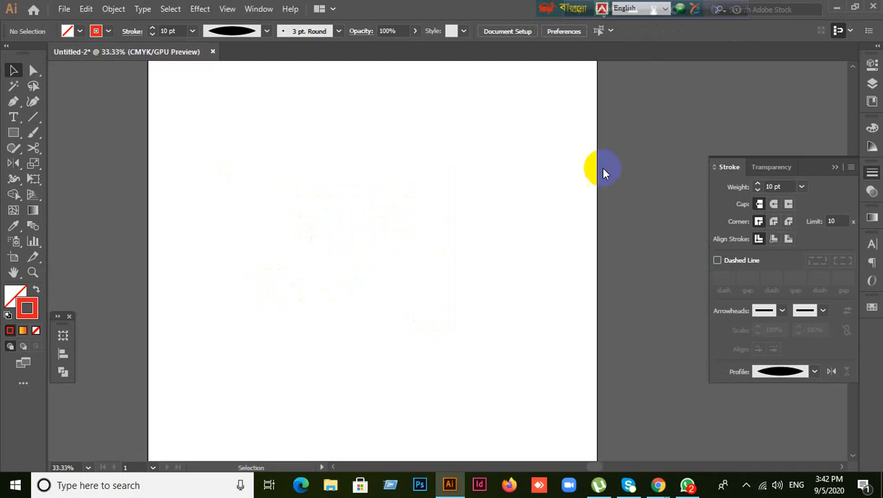
Step: Move the floating Bangla keyboard bar clear of the Adobe Stock search box
left_click_drag(554, 8, 408, 8)
left_click_drag(573, 9, 479, 9)
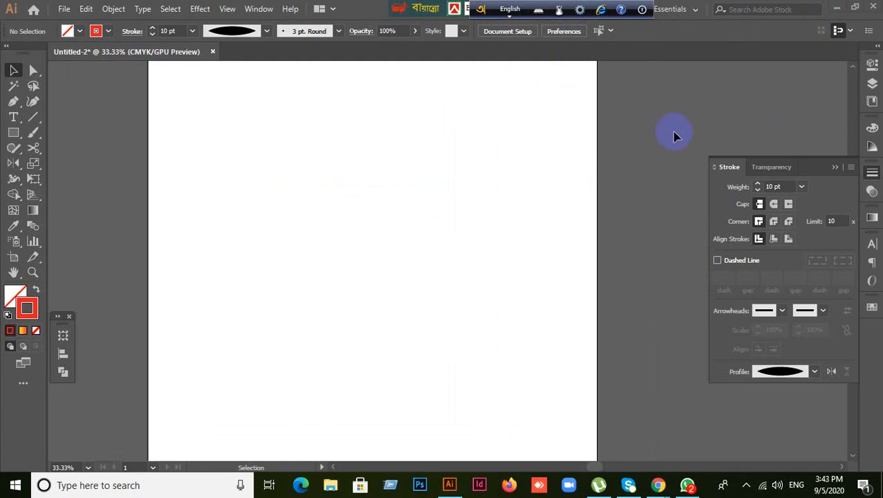
key("ctrl+minus")
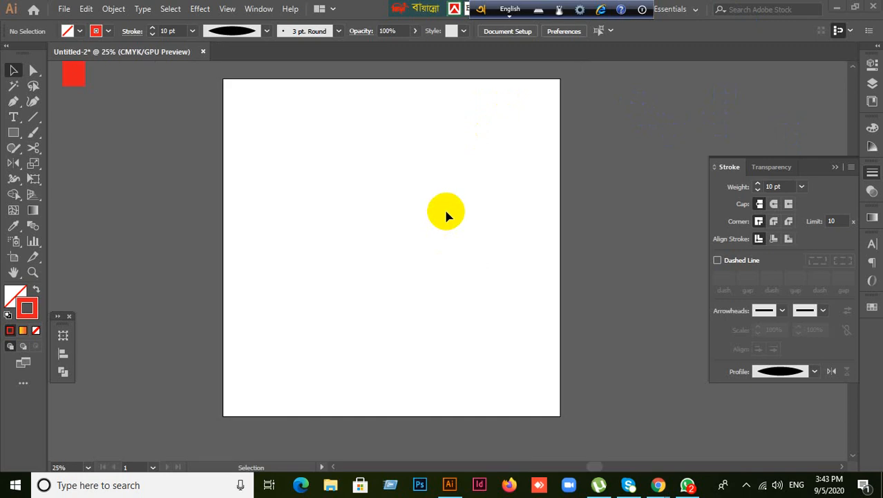
key("ctrl+plus")
key("ctrl+minus")
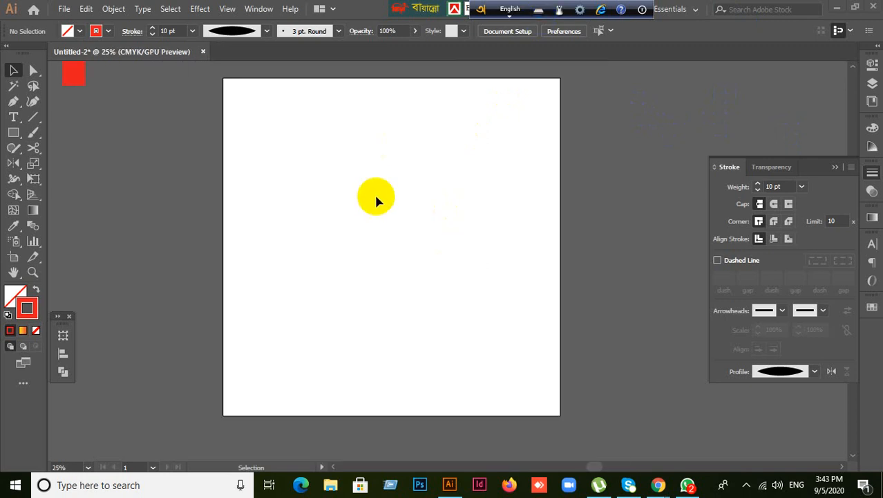
Step: Activate the Line Segment tool and set the stroke colour to black, 000000
left_click_drag(33, 117, 89, 117)
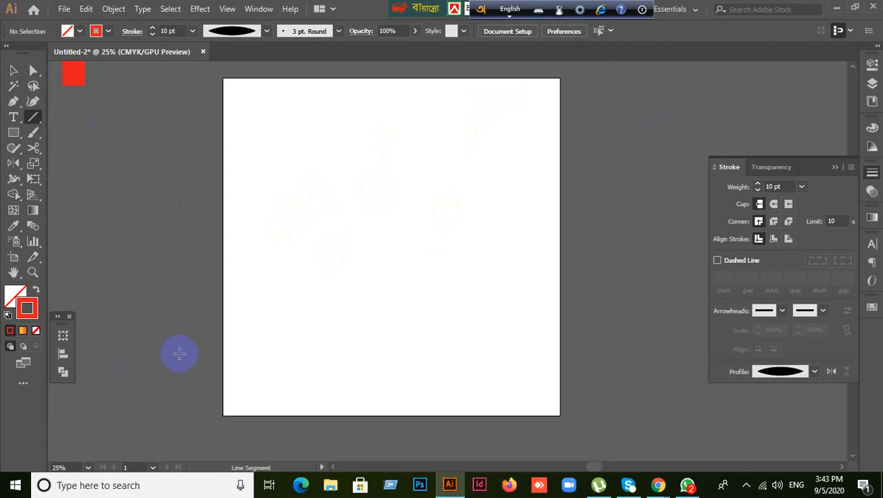
double_click(28, 308)
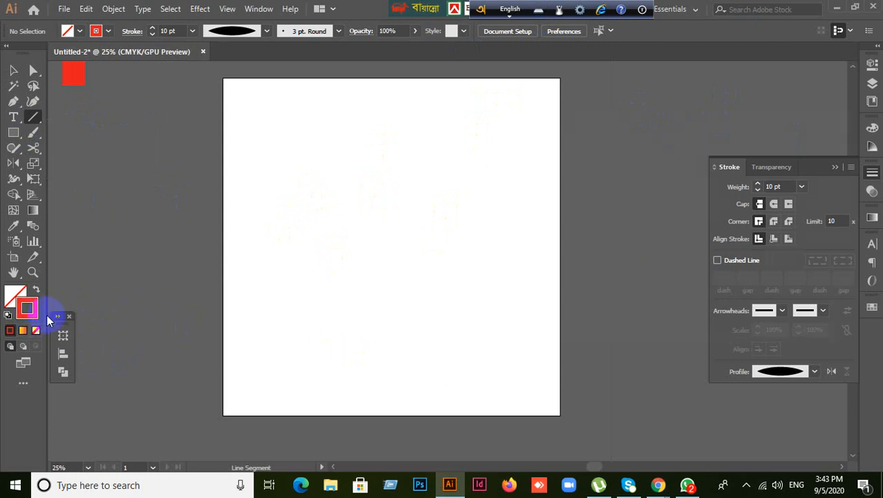
mouse_move(648, 273)
left_mouse_down()
mouse_move(602, 274)
mouse_move(507, 299)
mouse_move(540, 298)
mouse_move(516, 317)
left_mouse_up()
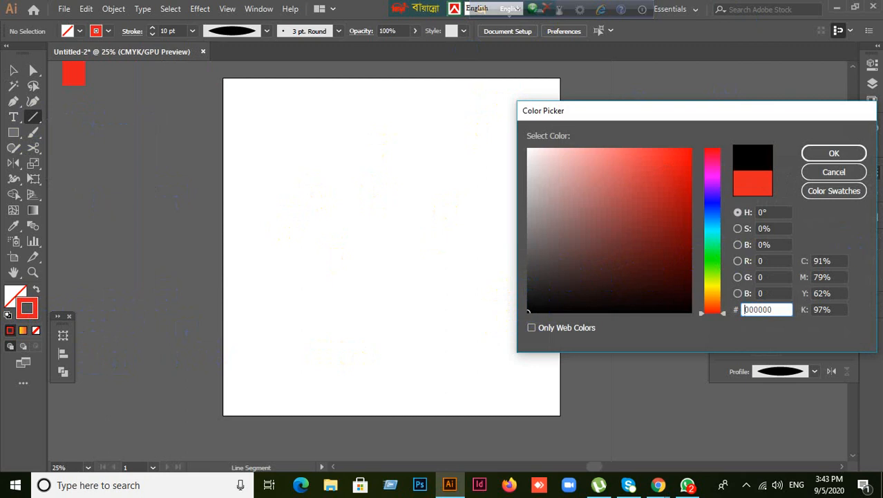
left_click(840, 153)
Step: Draw a straight vertical black line near the artboard's centre and set its stroke weight to 100 pt
left_click_drag(392, 107, 378, 361)
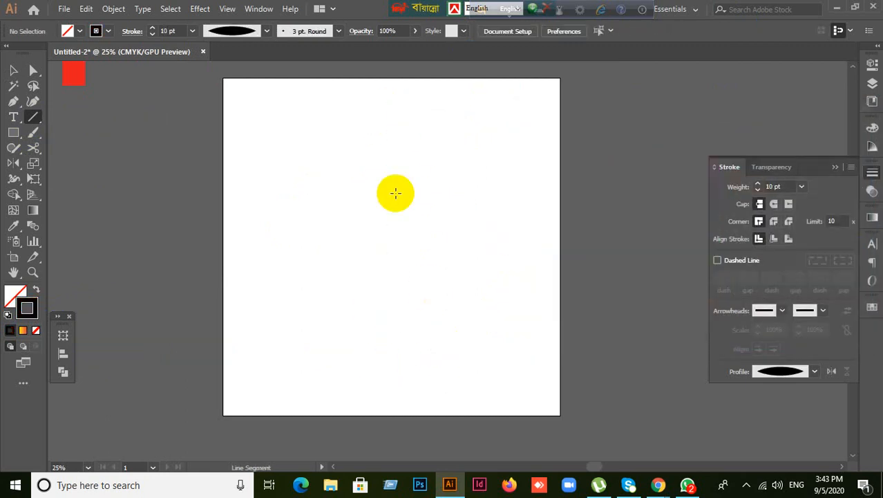
left_click_drag(385, 100, 385, 325)
left_click(15, 75)
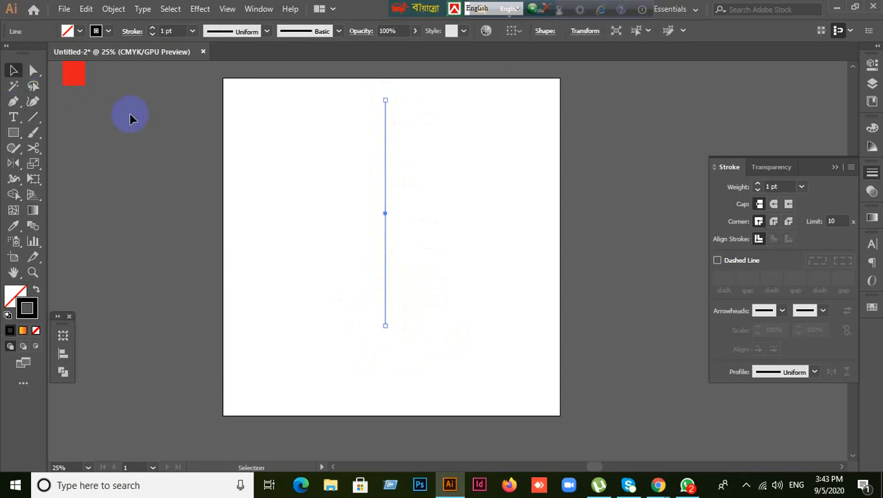
left_click(755, 187)
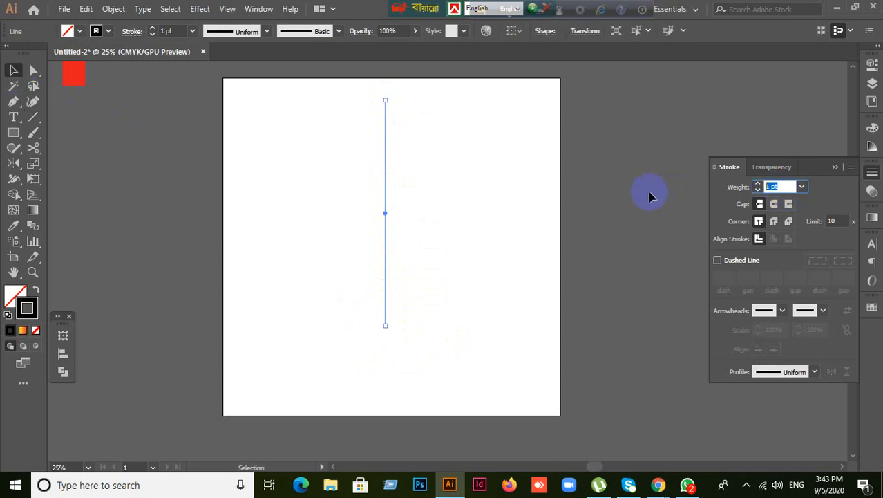
type("100")
key("Return")
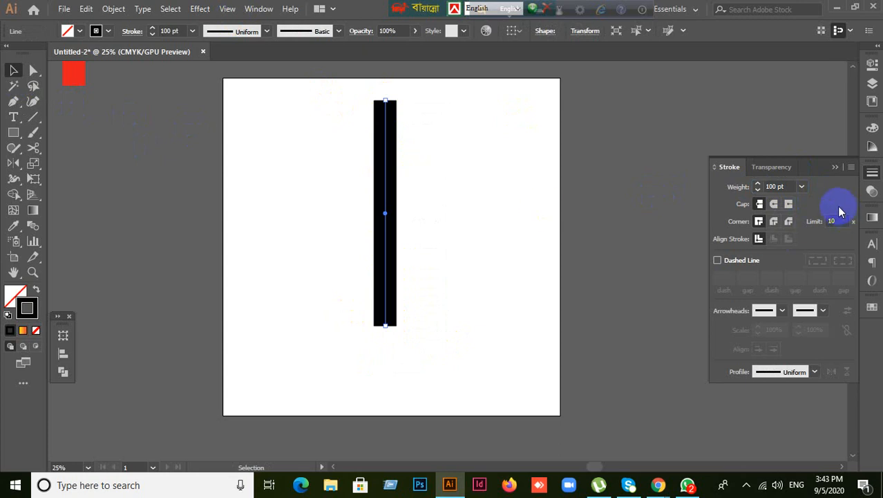
Step: Move the thick vertical line horizontally toward the left side of the artboard, then deselect it
scroll(446, 131, "up", 1)
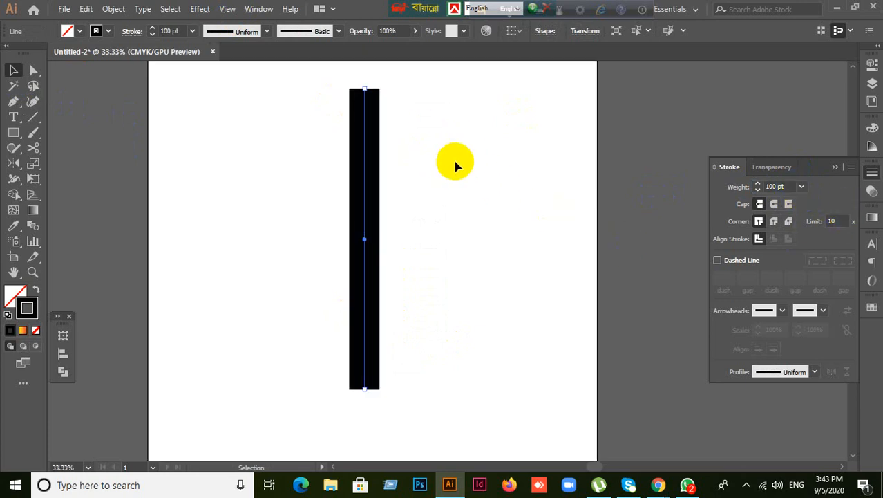
left_click(455, 165)
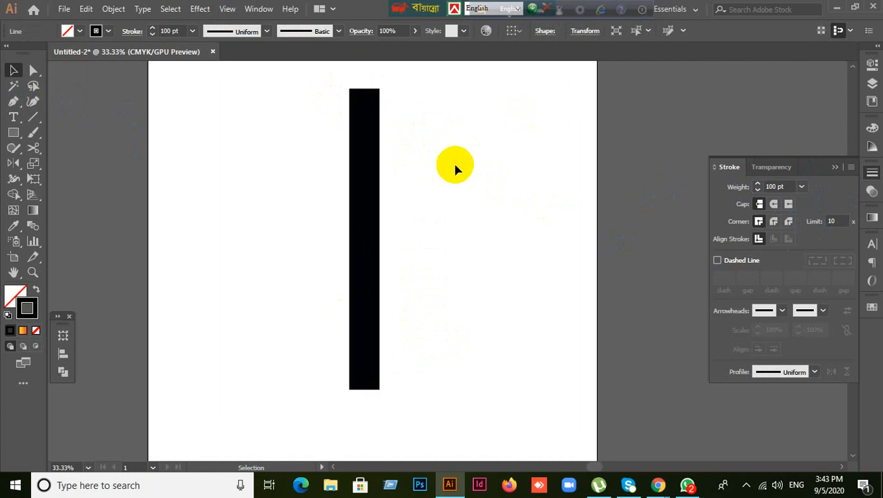
left_click(366, 258)
left_click_drag(365, 259, 258, 259)
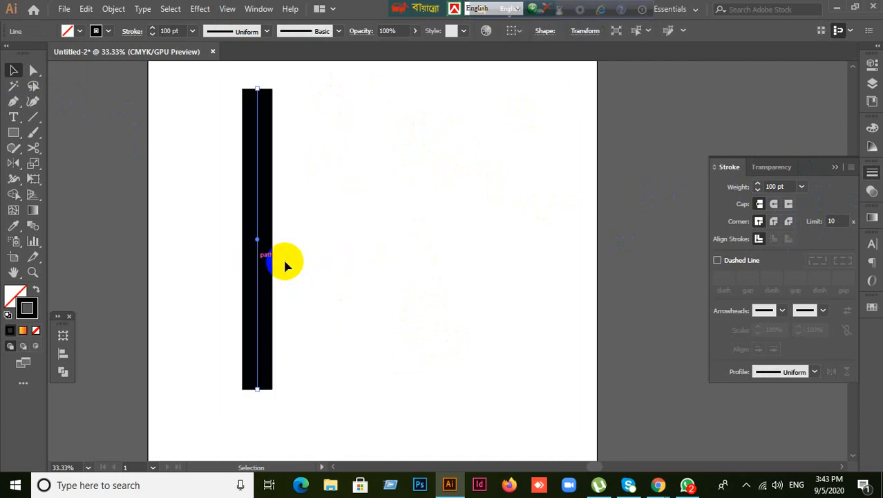
left_click(330, 255)
Step: Draw an unfilled square with the 100 pt black stroke to the right of the vertical line, using the Rectangle tool
left_click(14, 132)
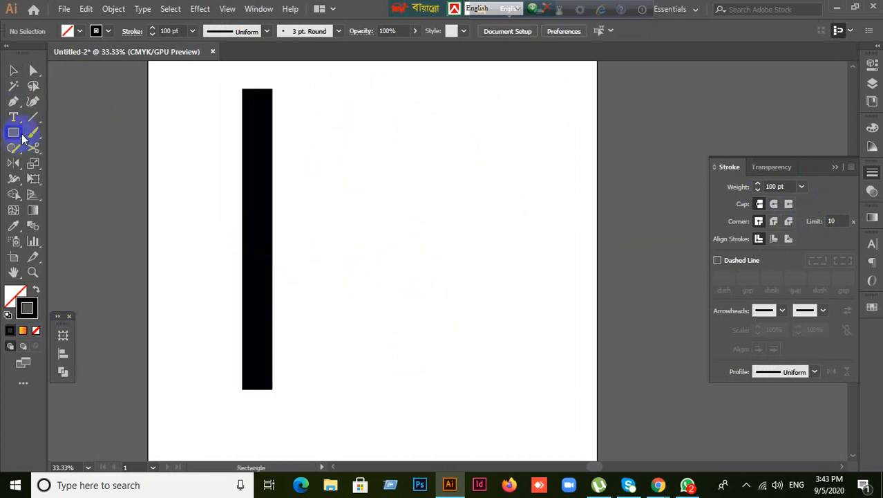
left_click_drag(380, 123, 541, 282)
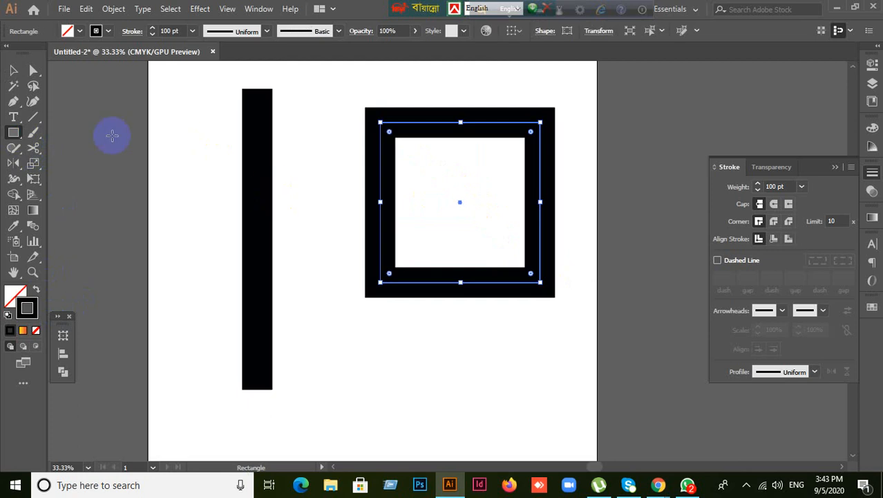
left_click(13, 71)
Step: Cycle the square's stroke alignment through inside, outside and center several times, finishing on center
scroll(557, 278, "down", 1)
scroll(557, 278, "up", 1)
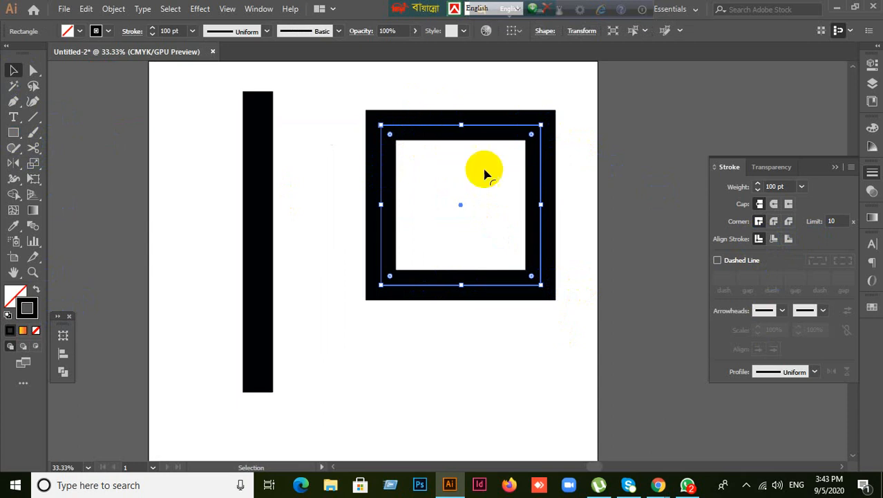
left_click(774, 240)
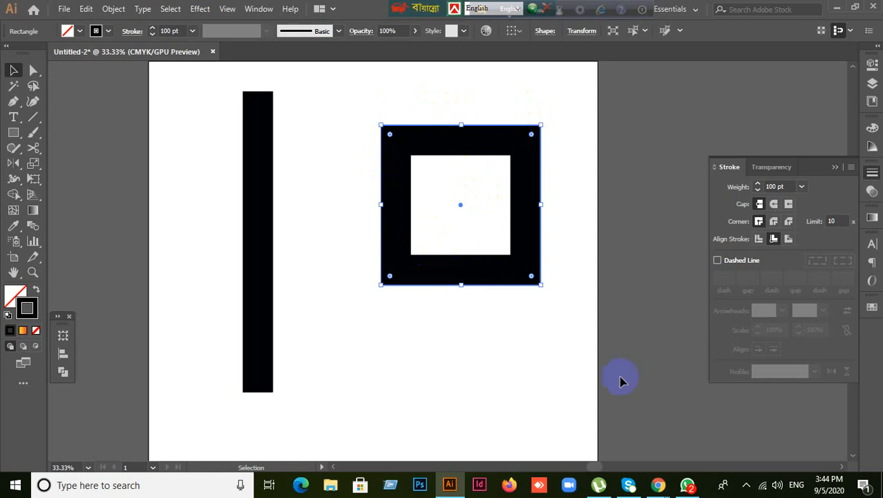
left_click(790, 240)
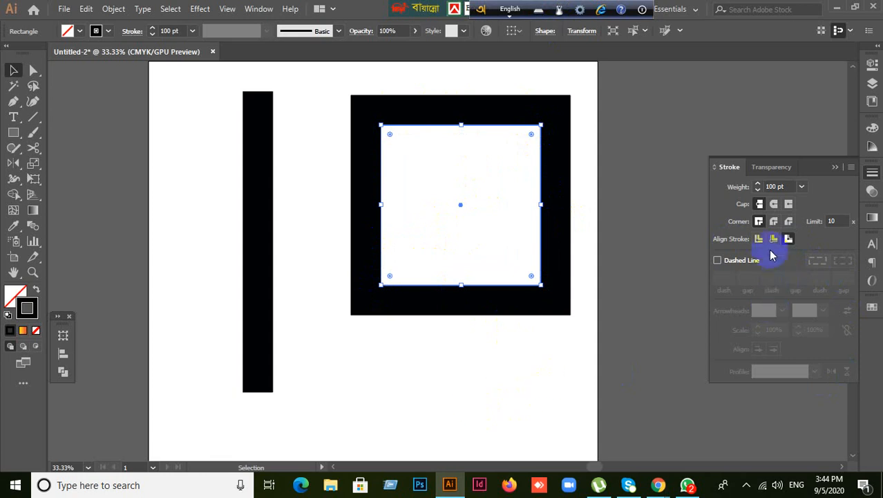
left_click(759, 239)
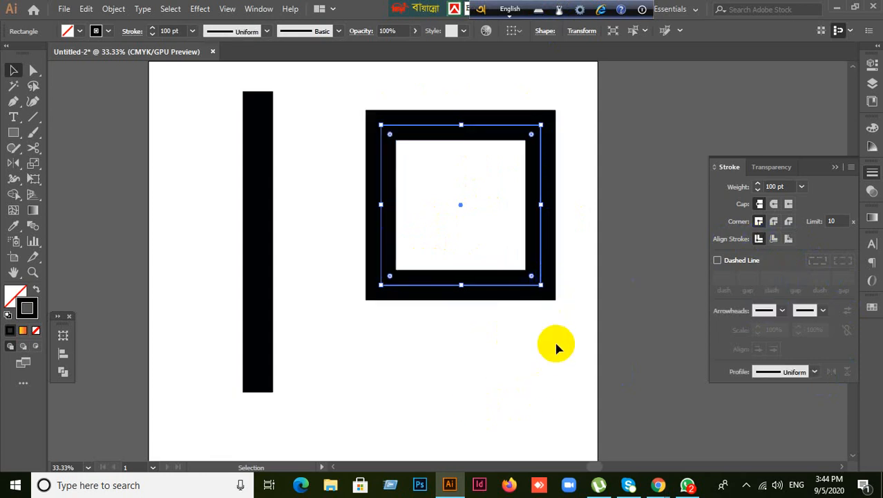
left_click(529, 339)
left_click_drag(444, 325, 556, 208)
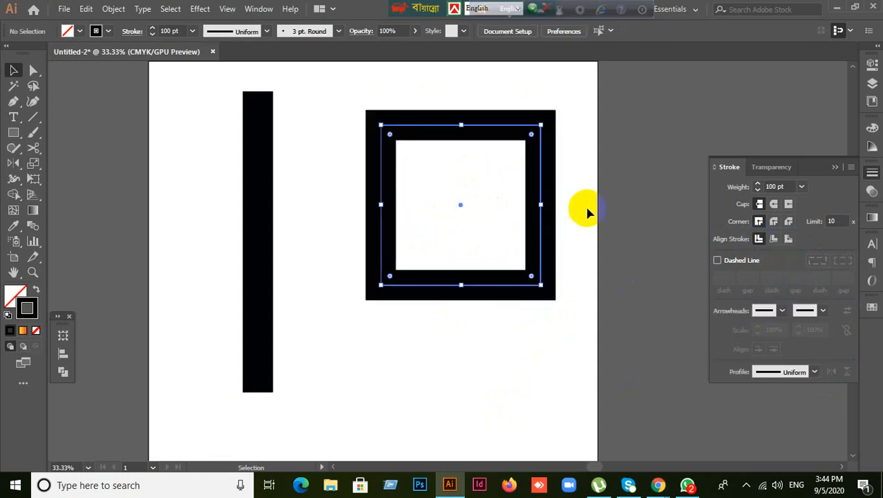
left_click(775, 238)
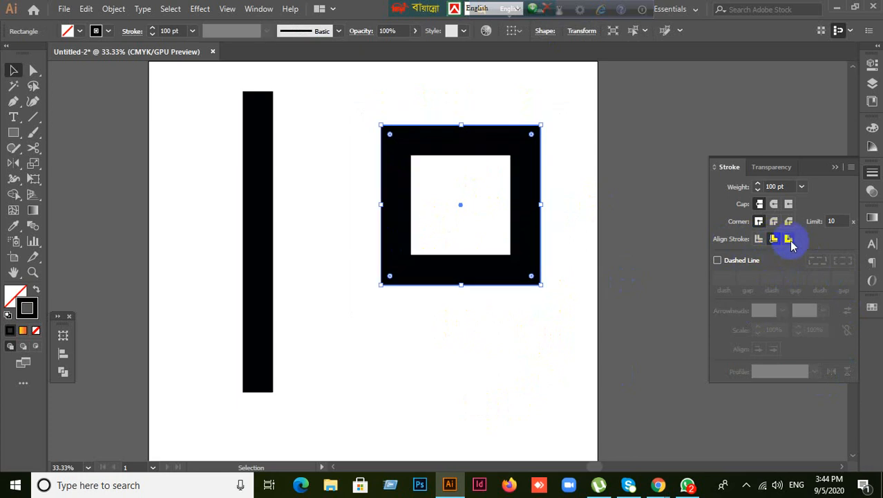
left_click(788, 239)
left_click(759, 239)
left_click(628, 251)
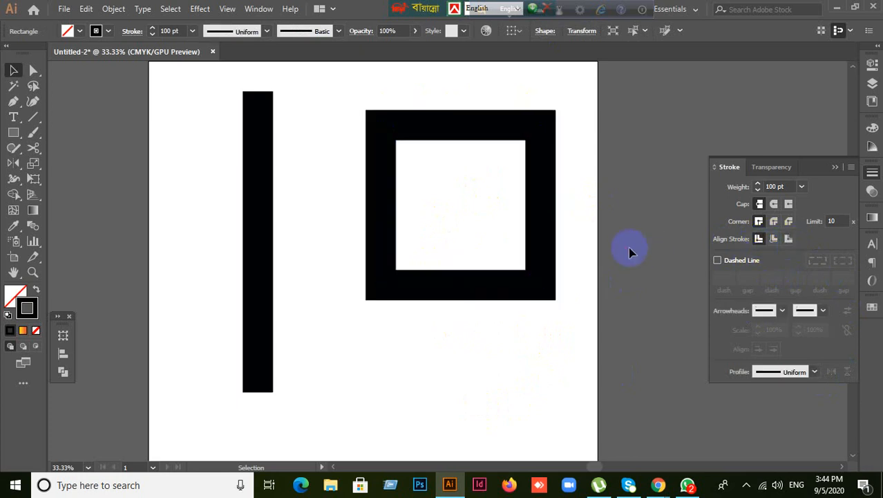
left_click(505, 193)
left_click(775, 239)
left_click(789, 239)
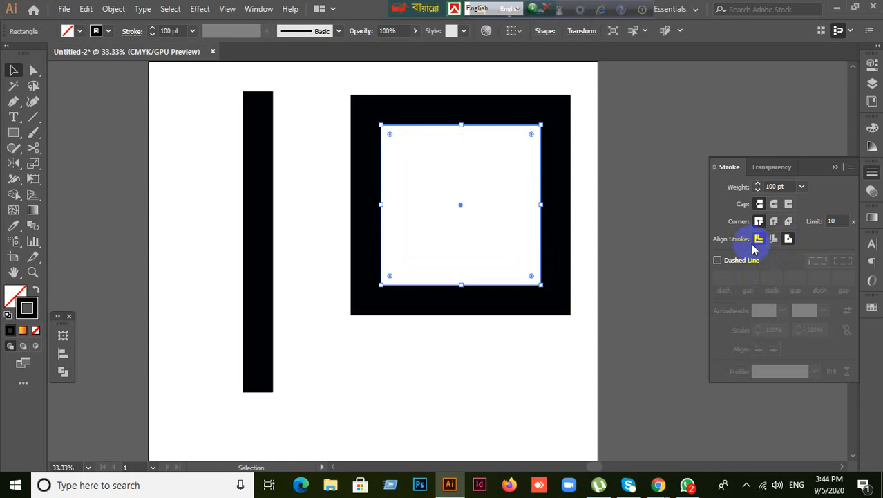
left_click(759, 239)
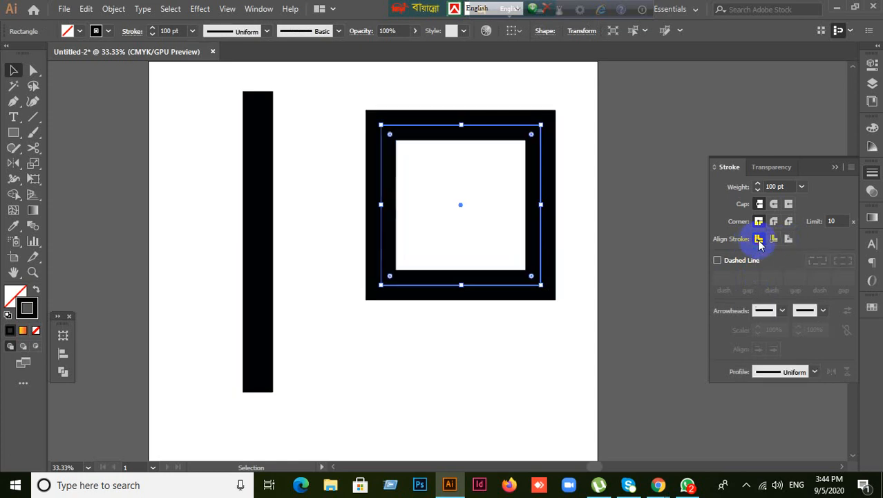
left_click(774, 238)
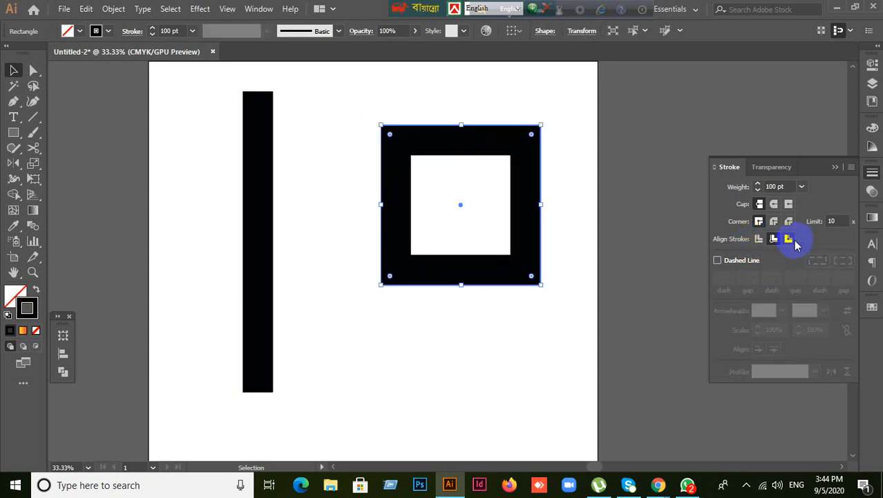
left_click(789, 239)
left_click(759, 239)
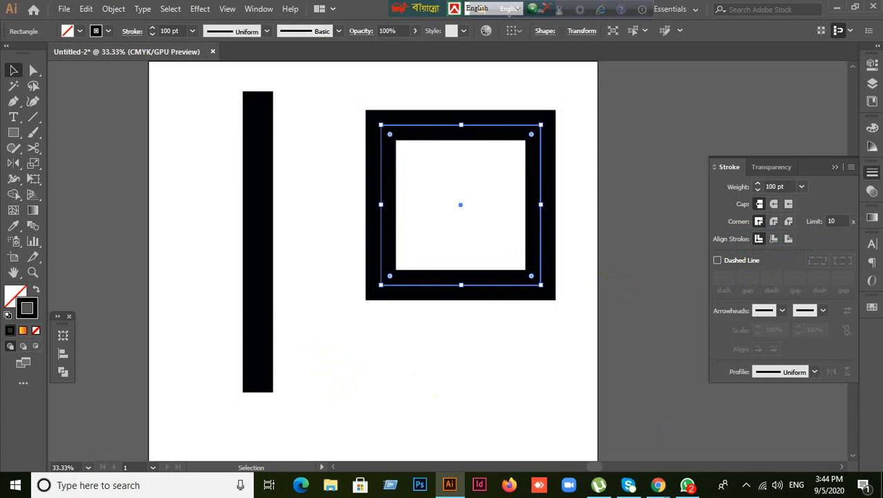
scroll(638, 284, "up", 2)
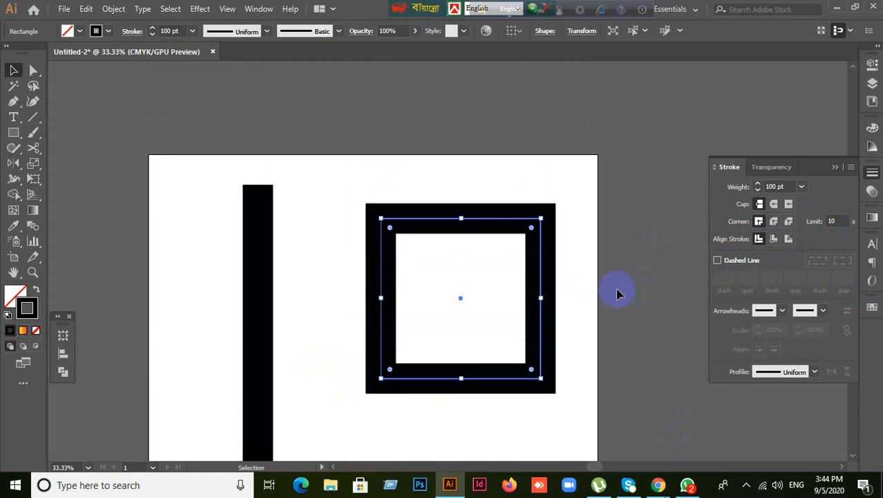
left_click(841, 220)
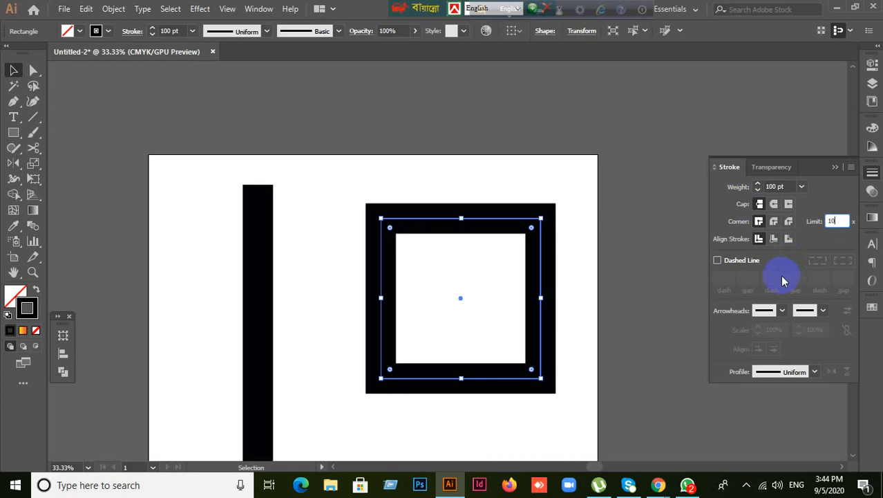
left_click(580, 367)
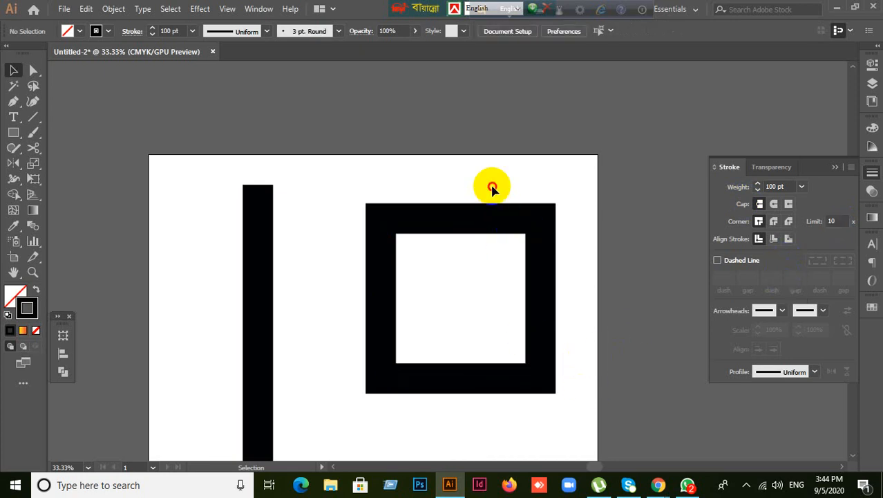
Step: Delete the square and the thick vertical line to clear the artboard
left_click(523, 315)
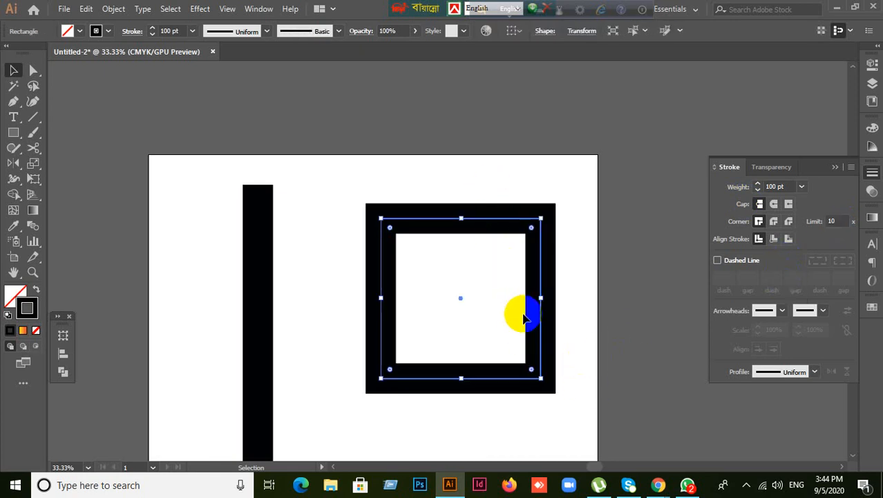
key("Delete")
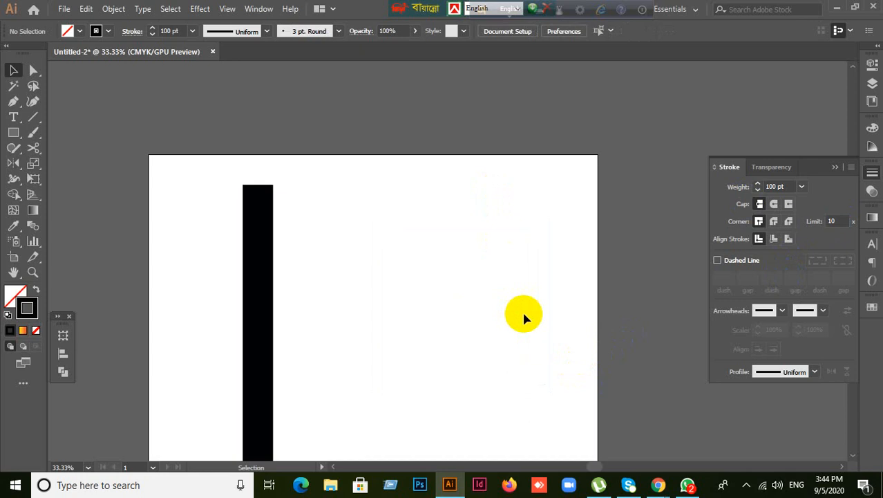
scroll(491, 292, "down", 1)
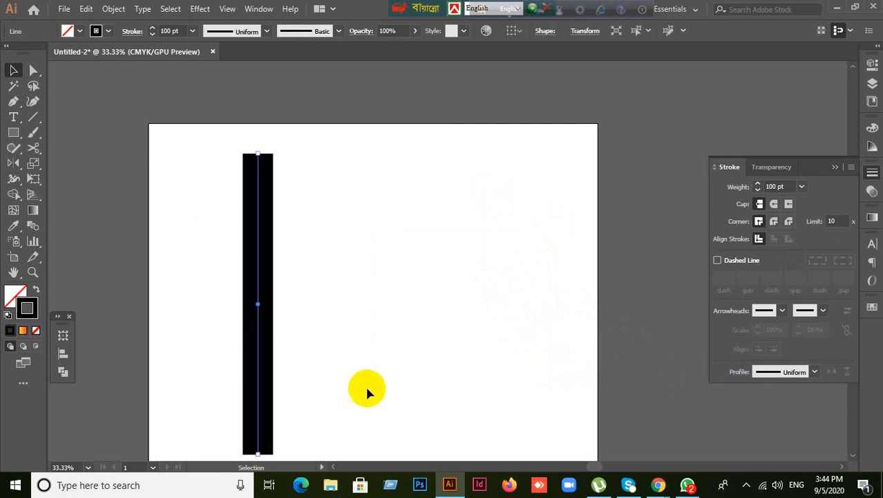
scroll(365, 387, "down", 2)
key("Delete")
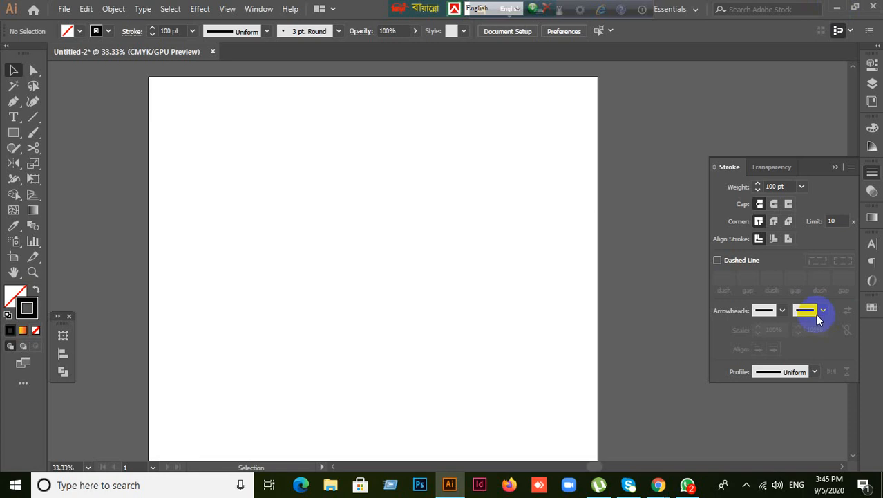
Step: Switch to the Google Meet call in Chrome, look at the Gmail and Robi logo search pages, and return to the call
mouse_move(654, 488)
left_click(581, 420)
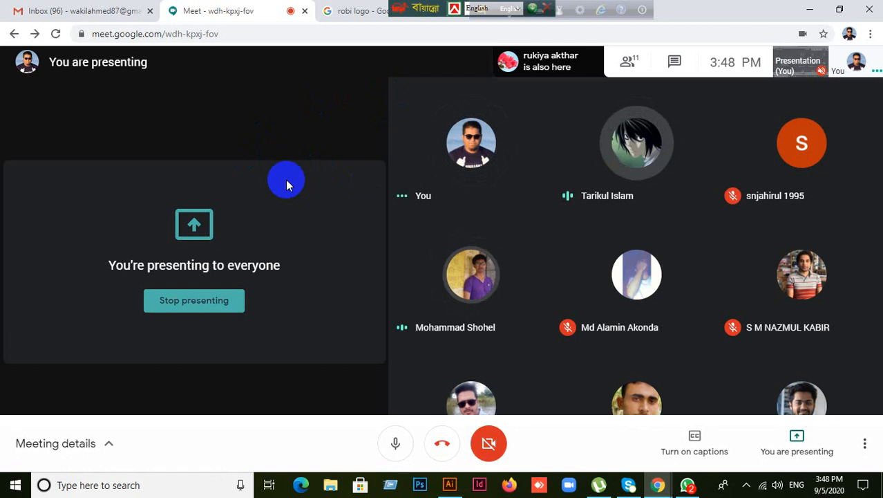
left_click(67, 13)
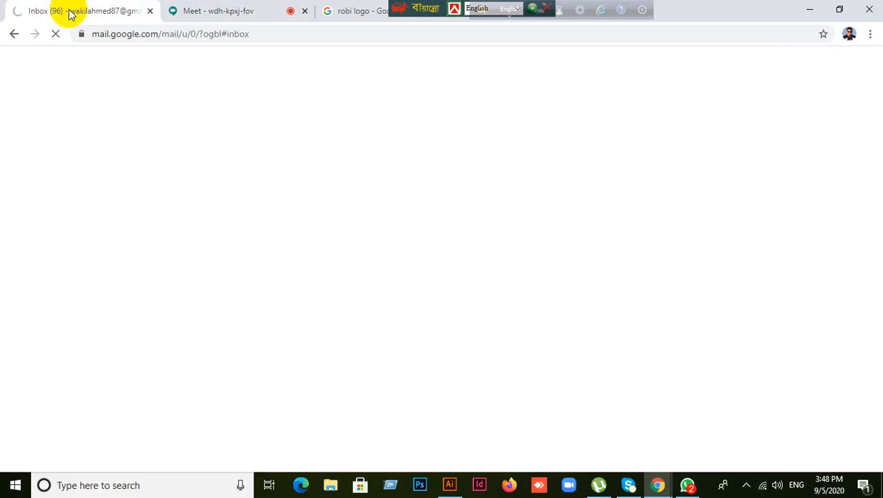
left_click(228, 13)
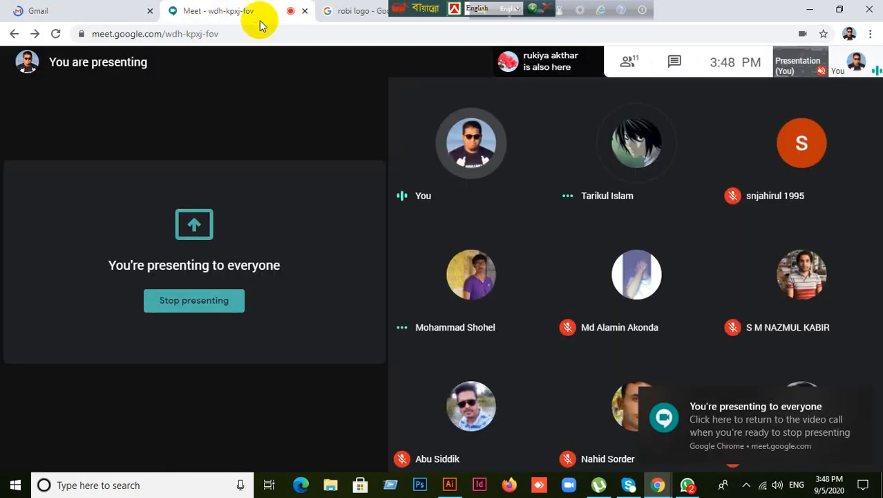
left_click(340, 12)
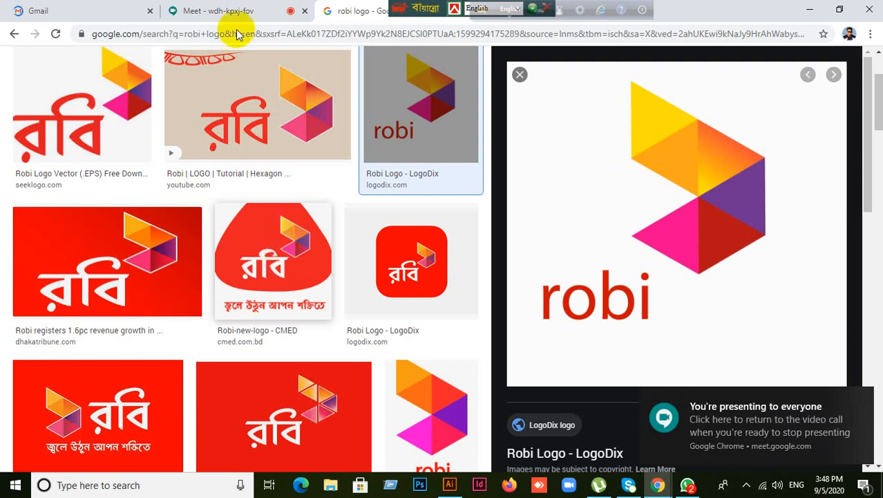
left_click(226, 14)
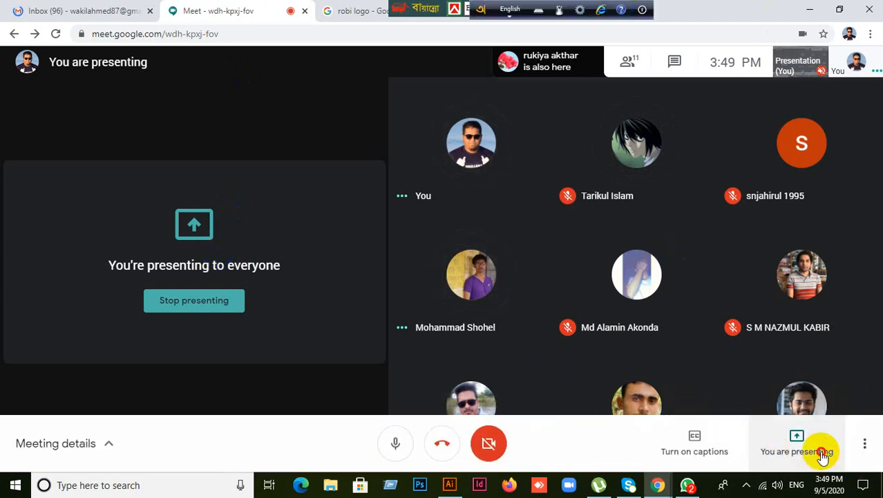
Step: Stop presenting the screen in the Meet call and minimise the Chrome and Illustrator windows to show the desktop
left_click(804, 449)
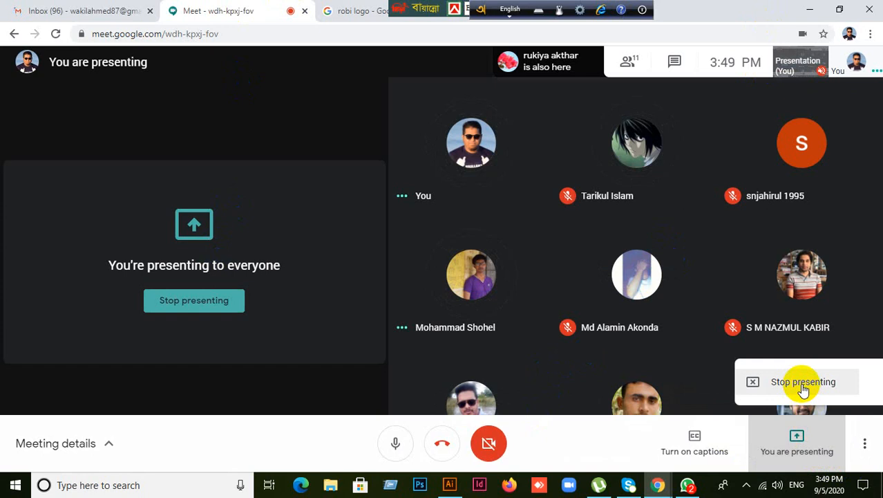
left_click(803, 385)
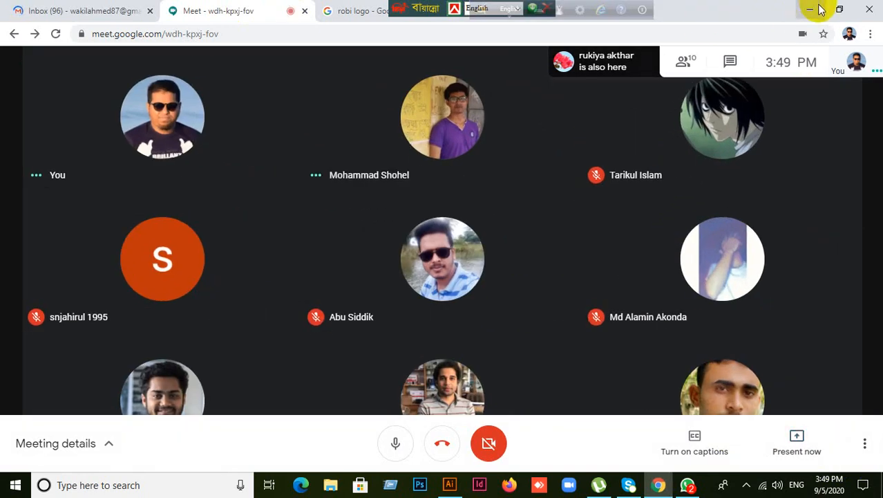
left_click(819, 10)
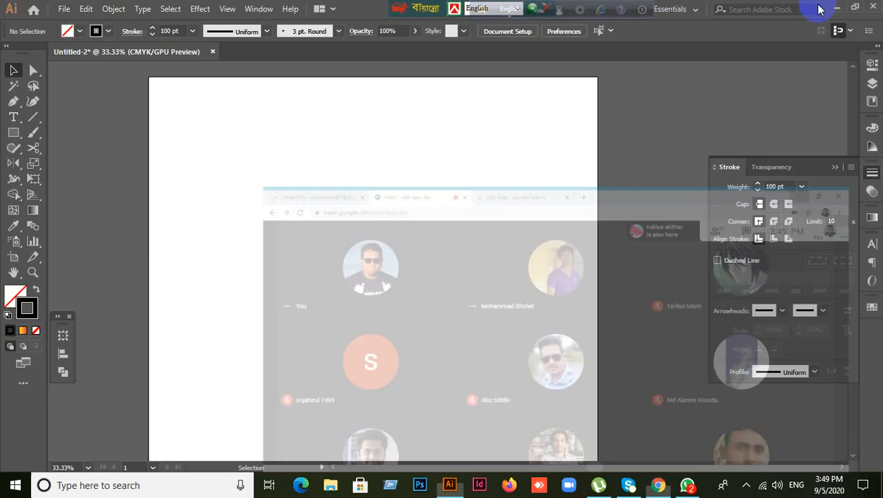
left_click(837, 8)
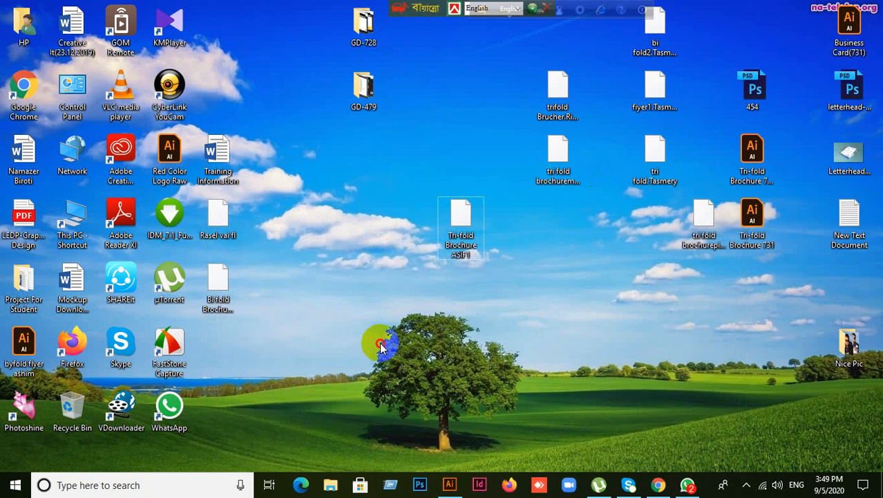